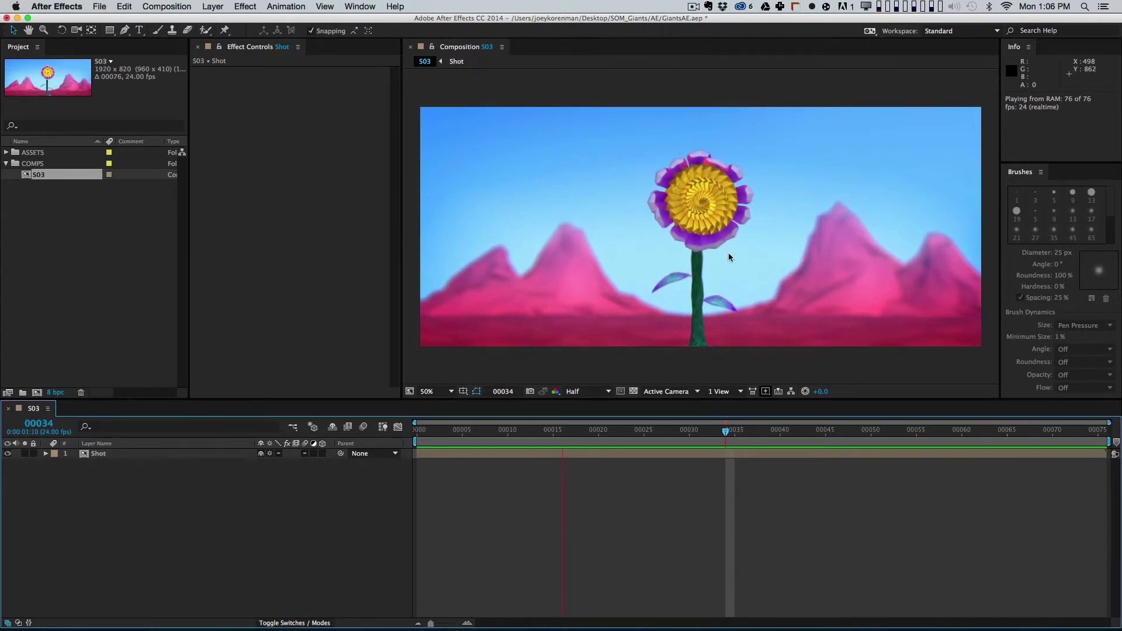
Step: Play back the S03 composition to review the flower animation
key("space")
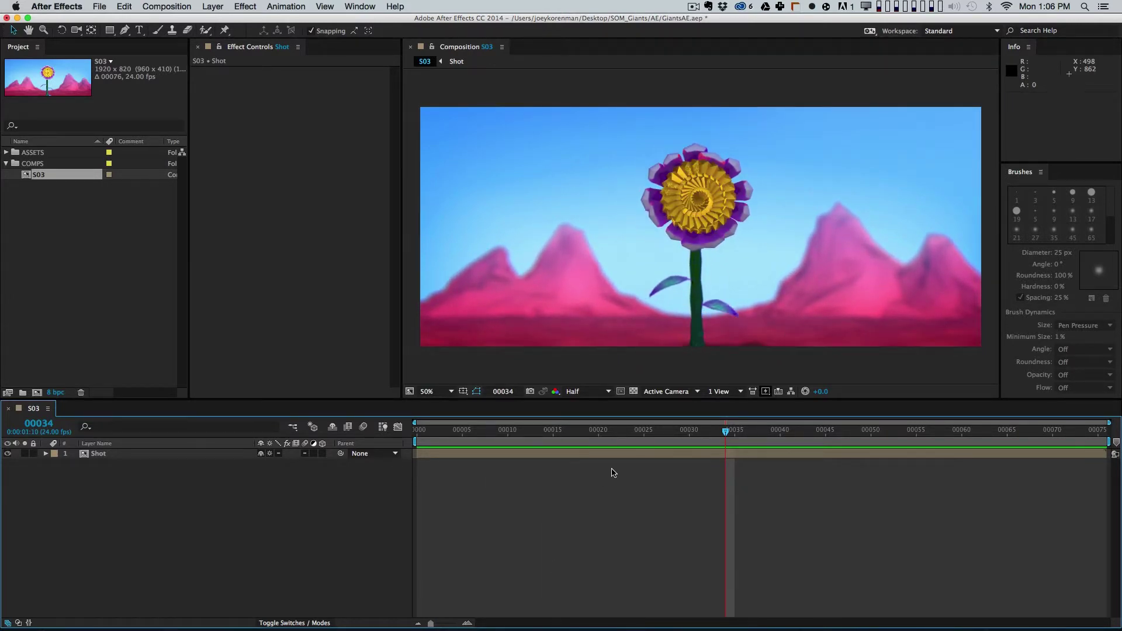
key("space")
key("space")
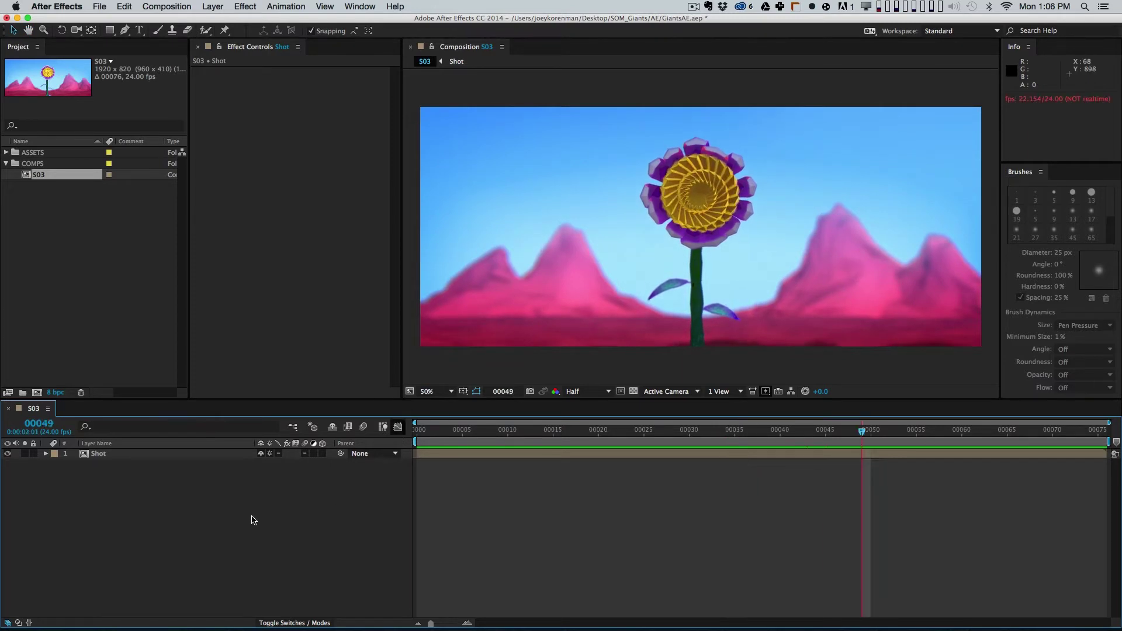
Step: Add a white 1920 × 820 px solid named "Particles" to the S03 composition
key("super+y")
type("Particle")
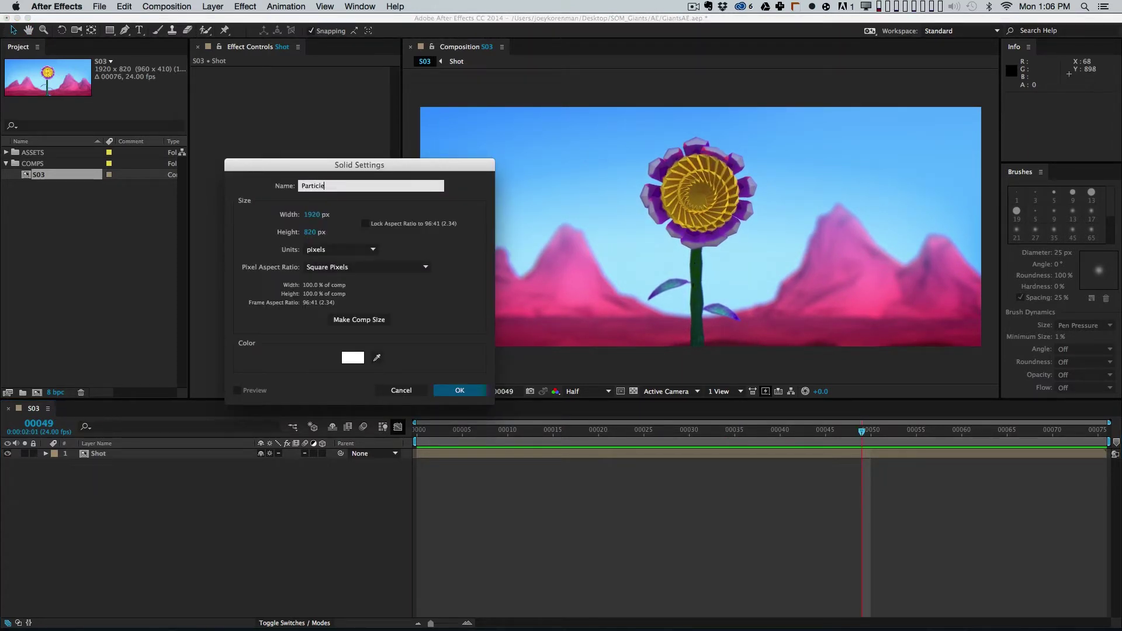
type("s")
key("Return")
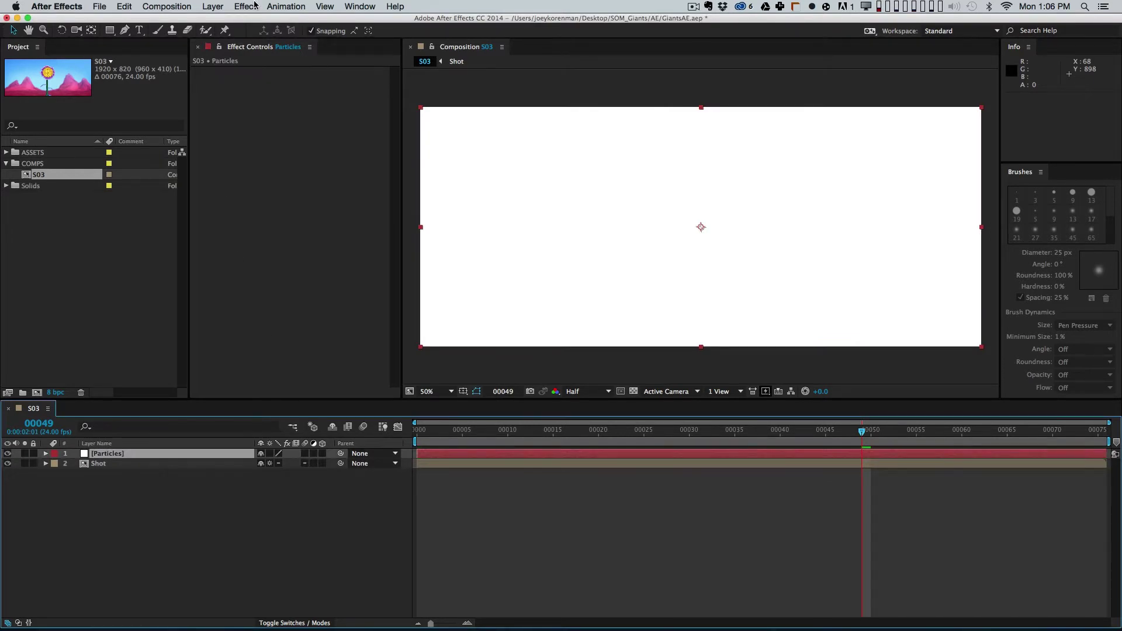
Step: Apply the Trapcode Particular effect to the Particles solid and move its emitter onto the flower's yellow centre
left_click(257, 6)
mouse_move(319, 341)
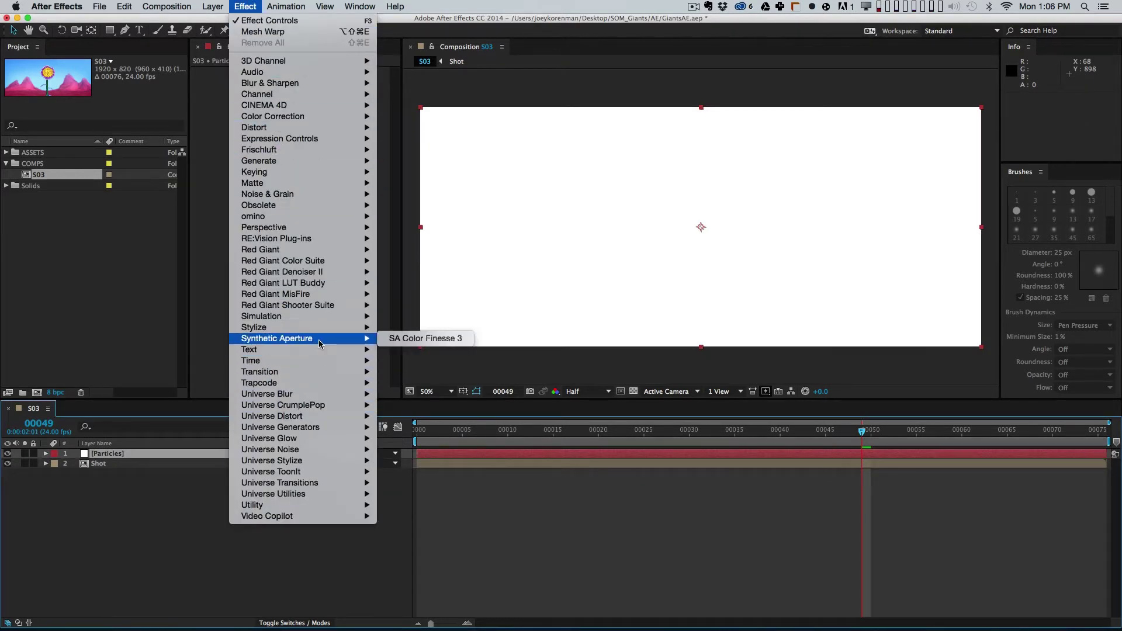
mouse_move(342, 384)
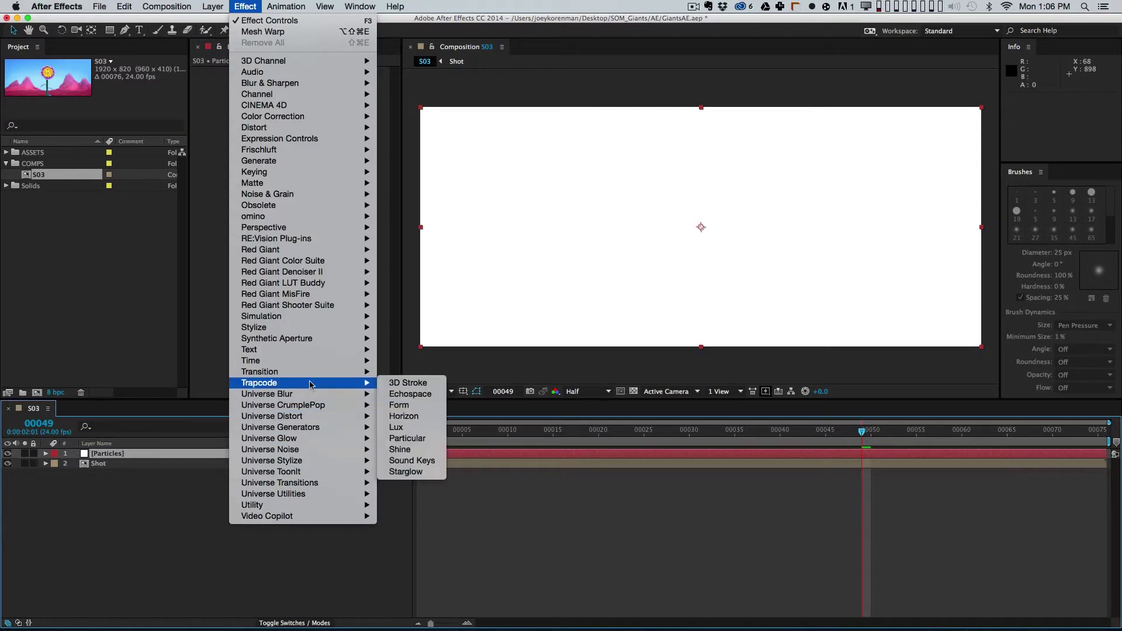
left_click(404, 438)
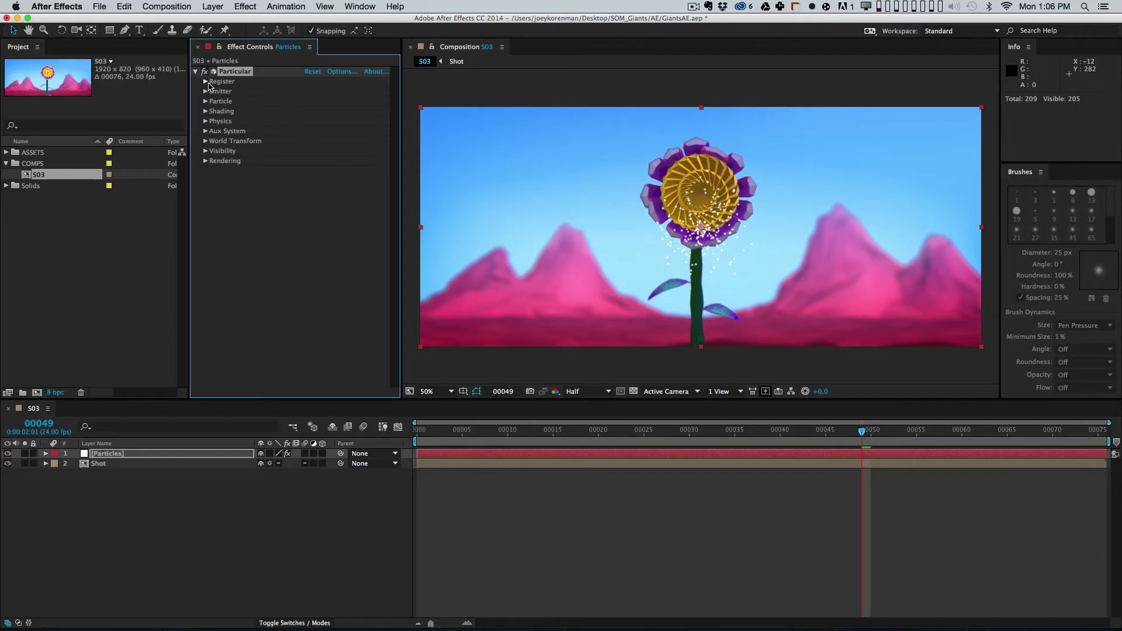
left_click_drag(700, 227, 702, 192)
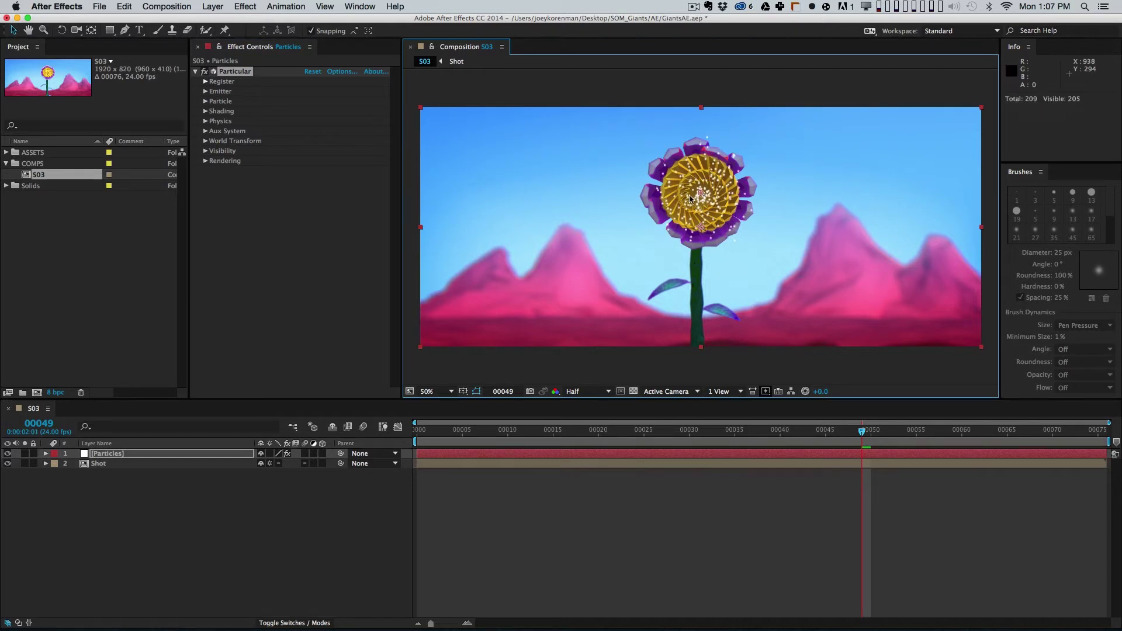
Step: Create a one-node 50mm camera named "Camera" with depth of field enabled
left_click(213, 6)
mouse_move(246, 18)
left_click(389, 58)
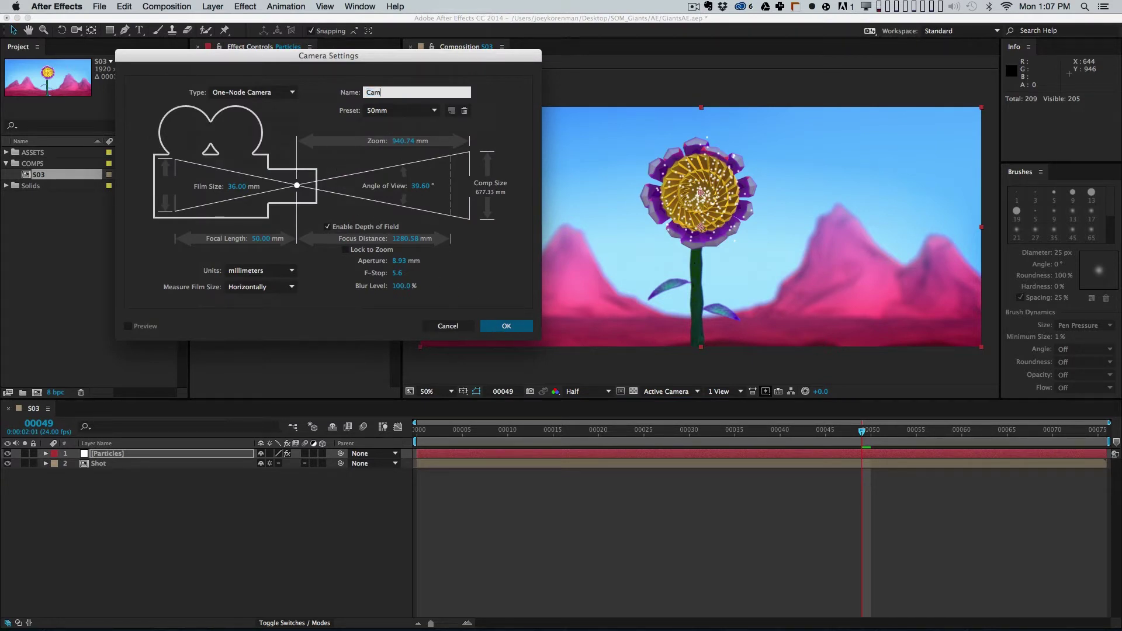
type("Camera")
key("Return")
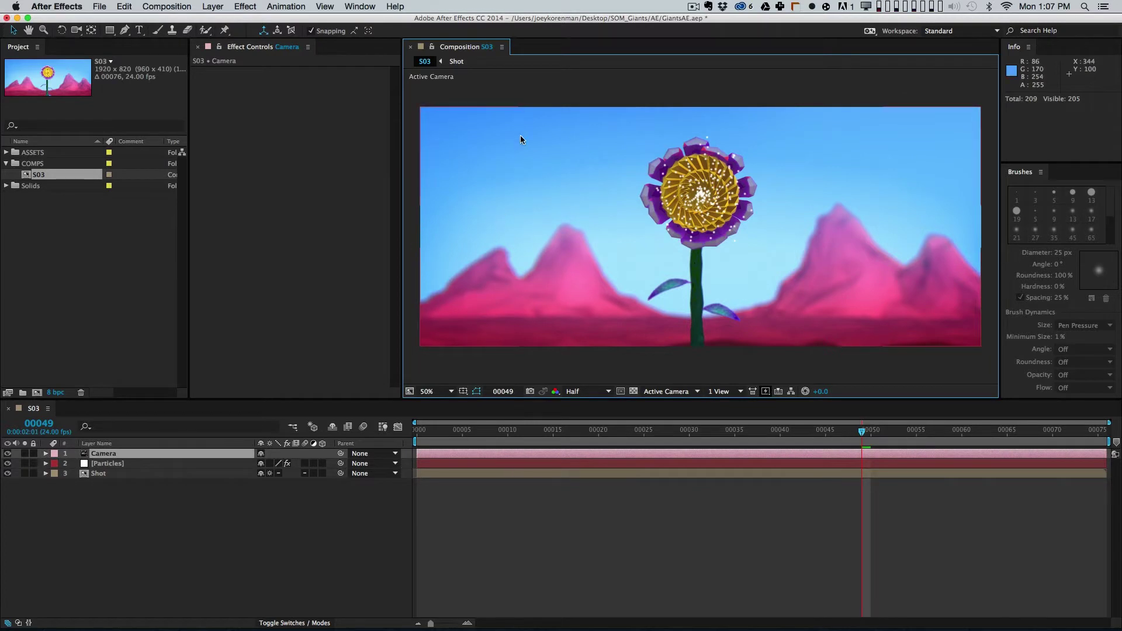
Step: Separate the camera's Position dimensions and set a Z Position keyframe at frame 0
key("p")
right_click(106, 464)
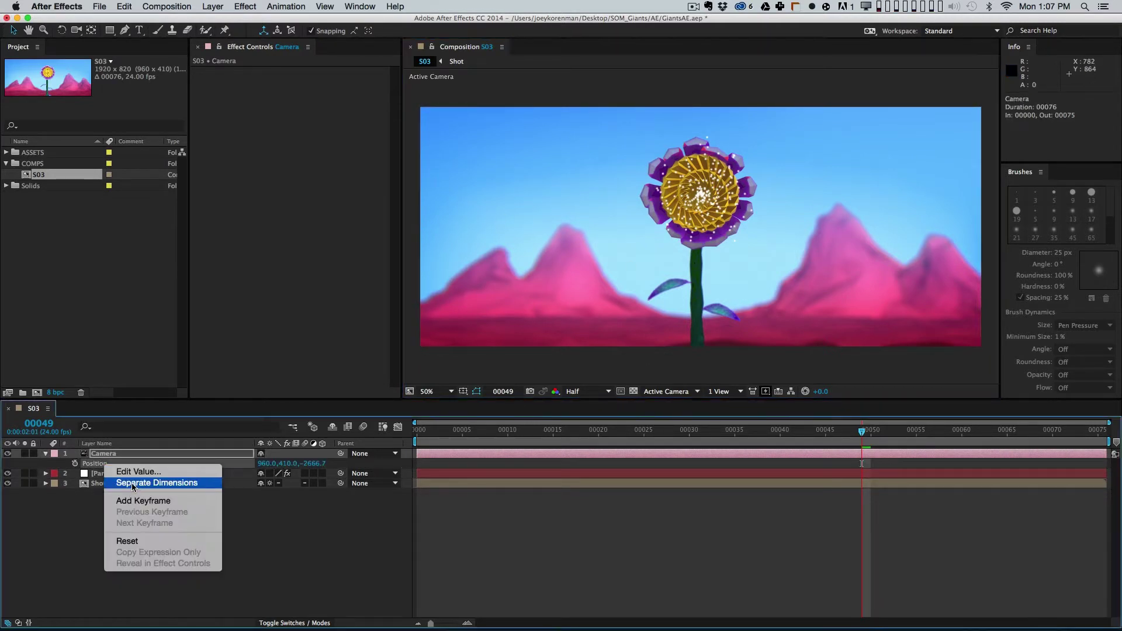
left_click(131, 483)
key("Home")
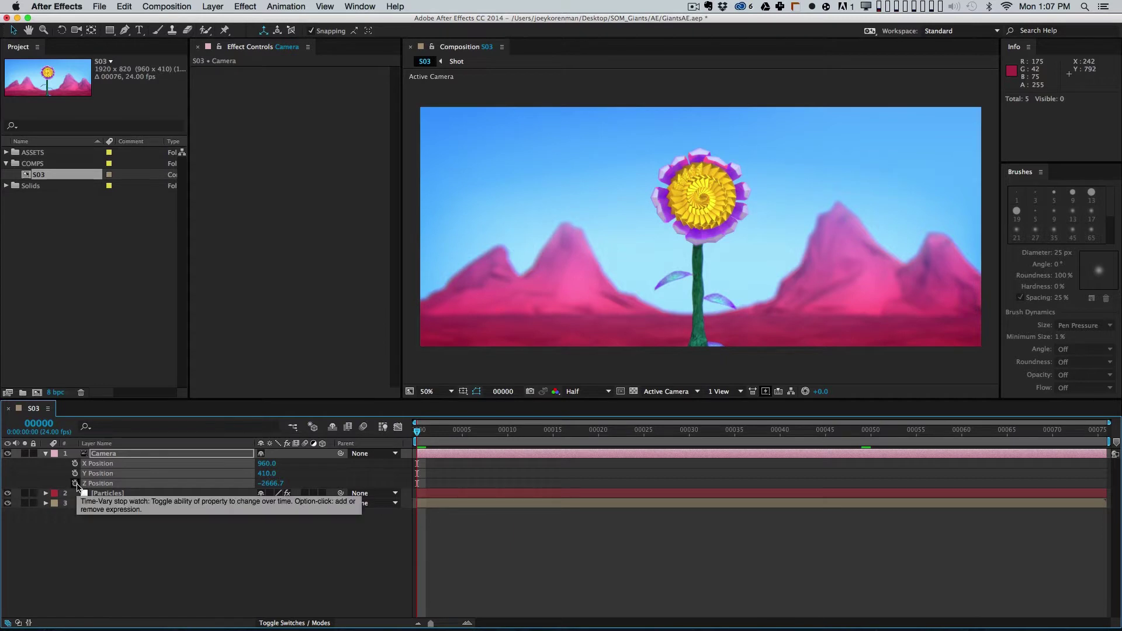
left_click(75, 484)
left_click(175, 567)
left_click_drag(75, 474, 74, 464)
left_click(125, 521)
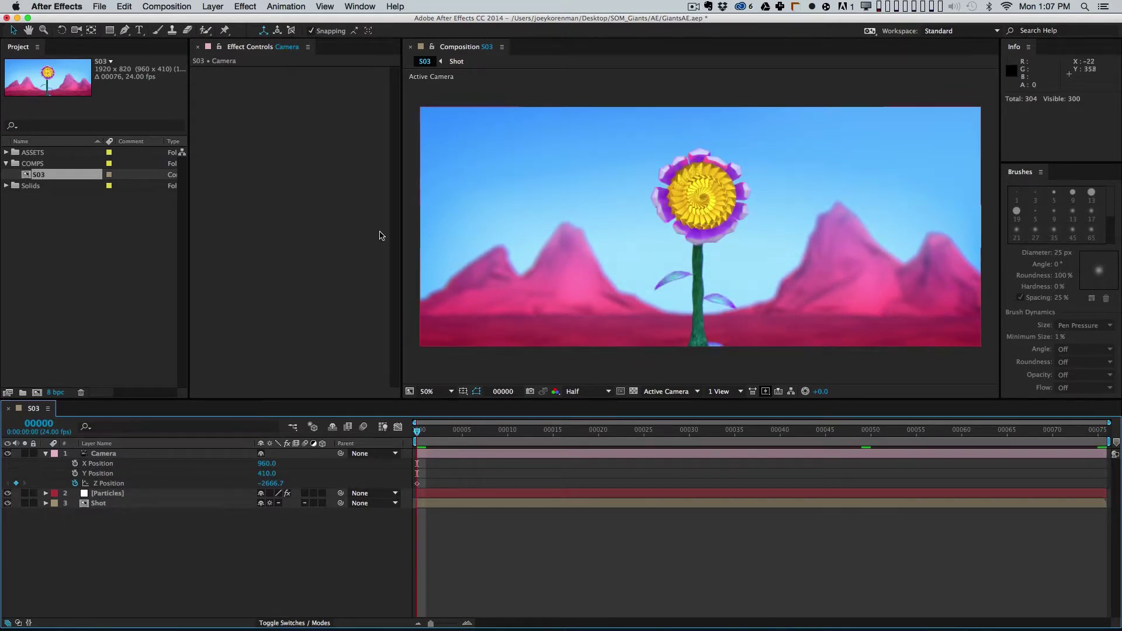
Step: Add a white comp-size reference solid, mask it with an ellipse over the flower's centre, and make it a 3D layer
key("super+y")
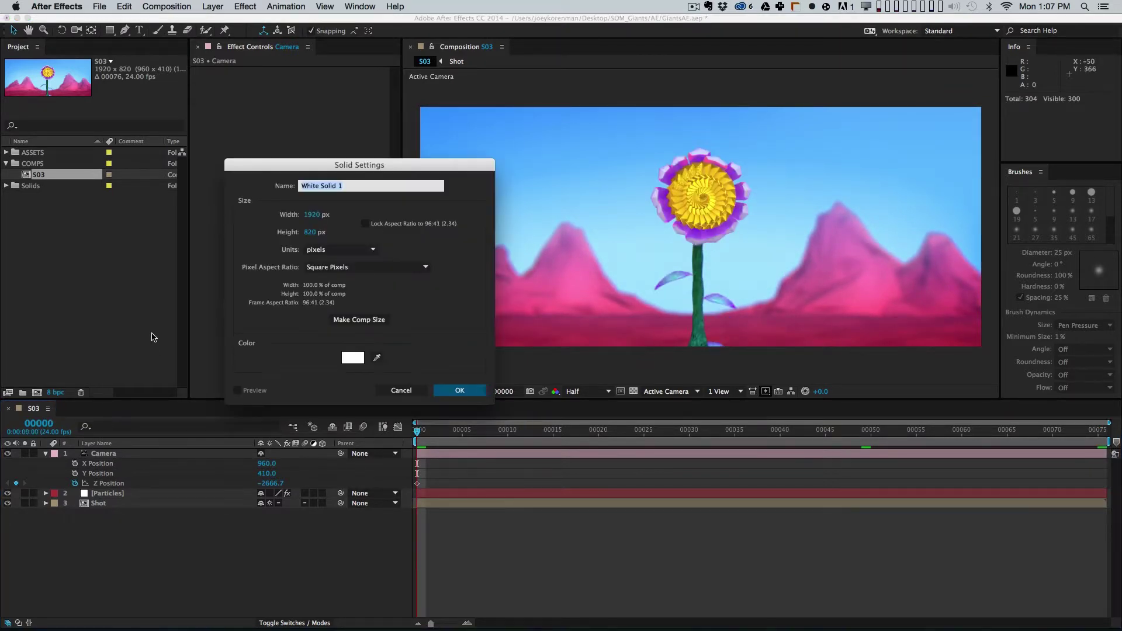
key("Return")
left_click_drag(111, 30, 161, 54)
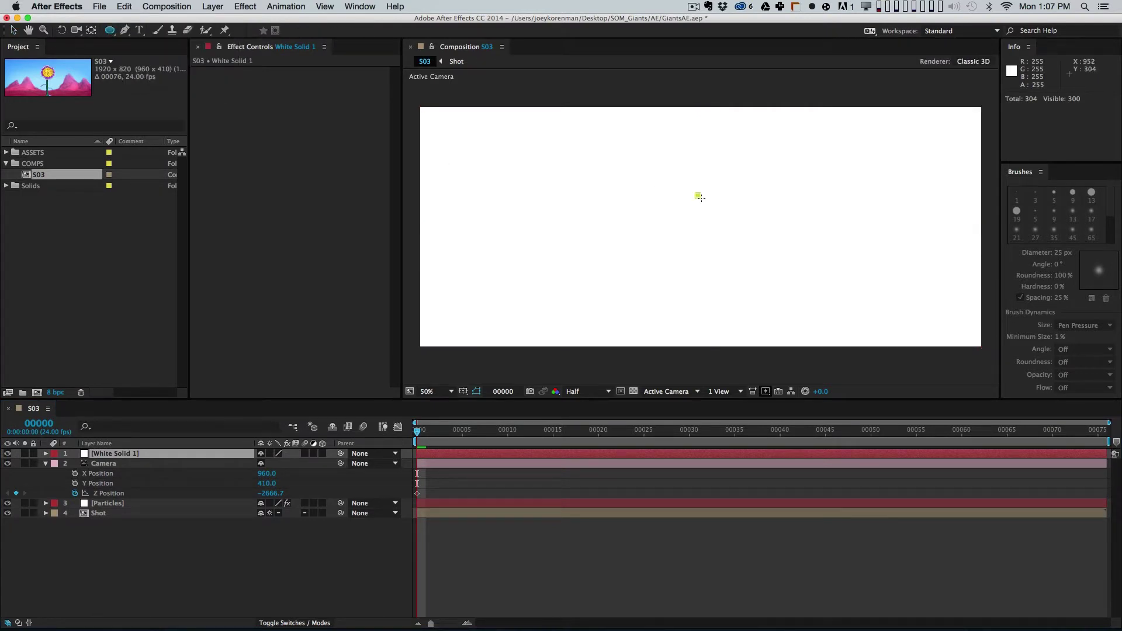
mouse_move(698, 195)
left_mouse_down()
mouse_move(733, 232)
mouse_move(725, 227)
left_mouse_up()
key("v")
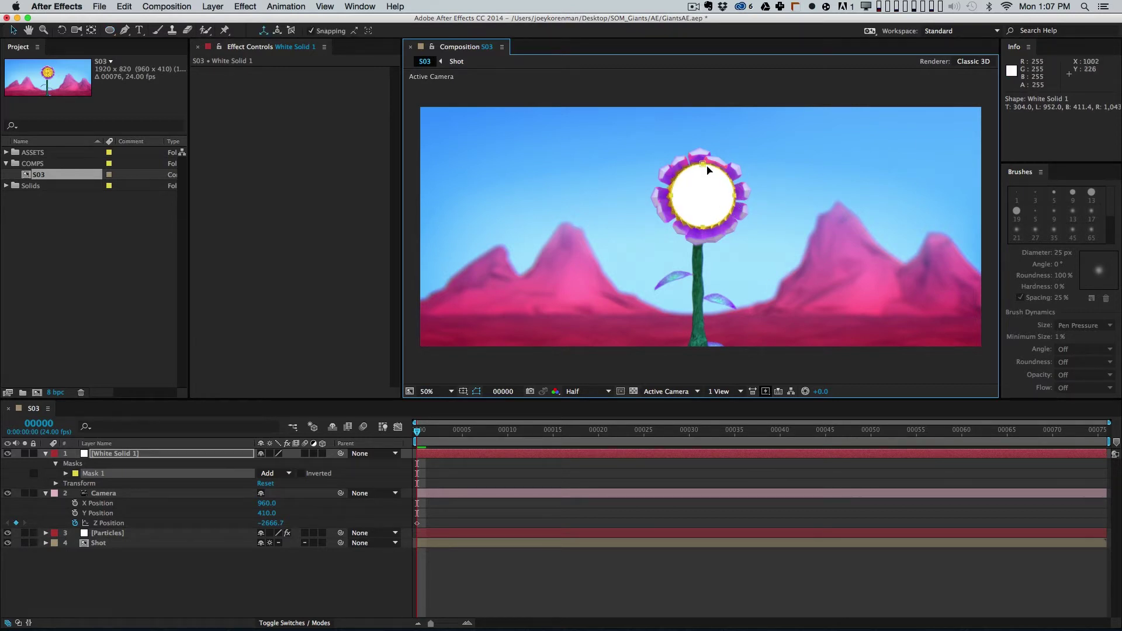
left_click(322, 453)
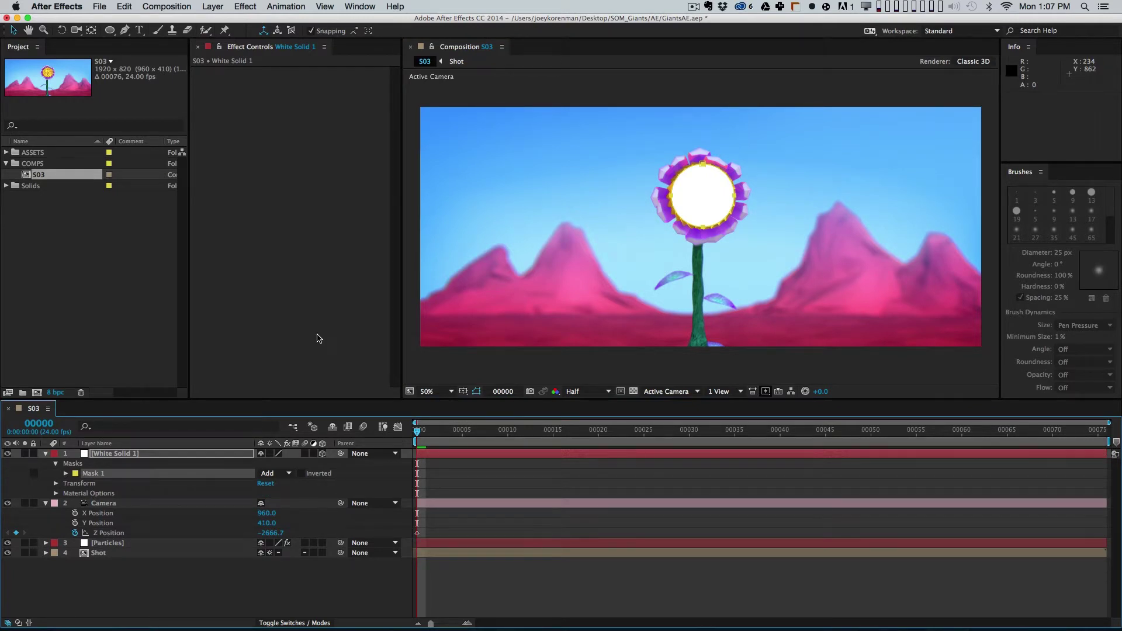
Step: Keyframe the camera's Z Position at -2052.7 on frame 75 and delete the masked white reference solid
key("End")
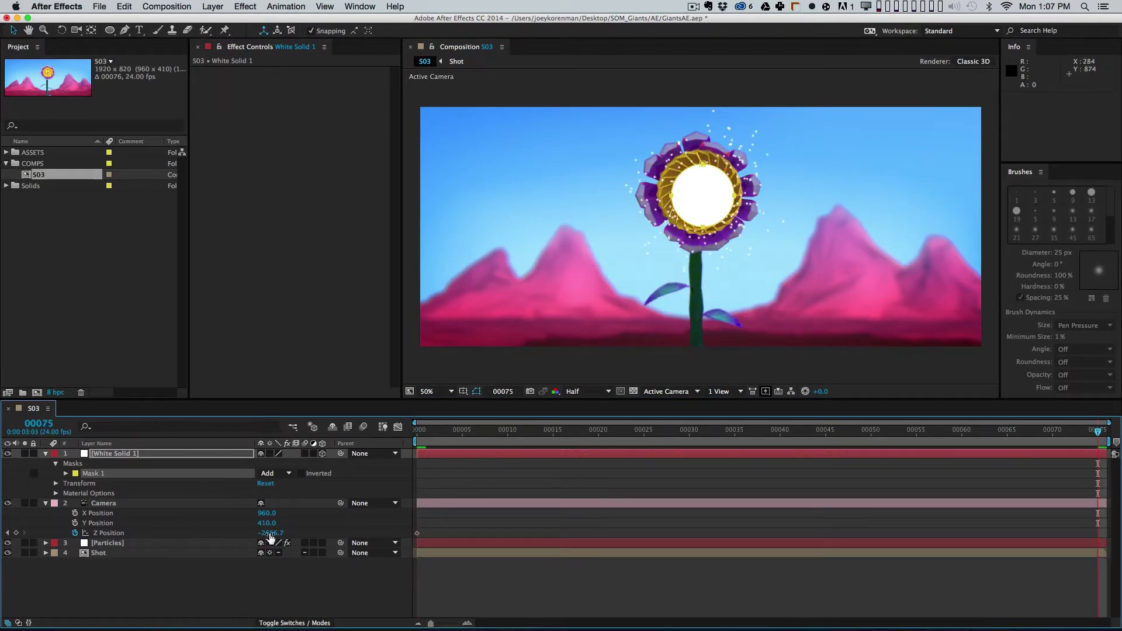
left_click_drag(275, 536, 619, 518)
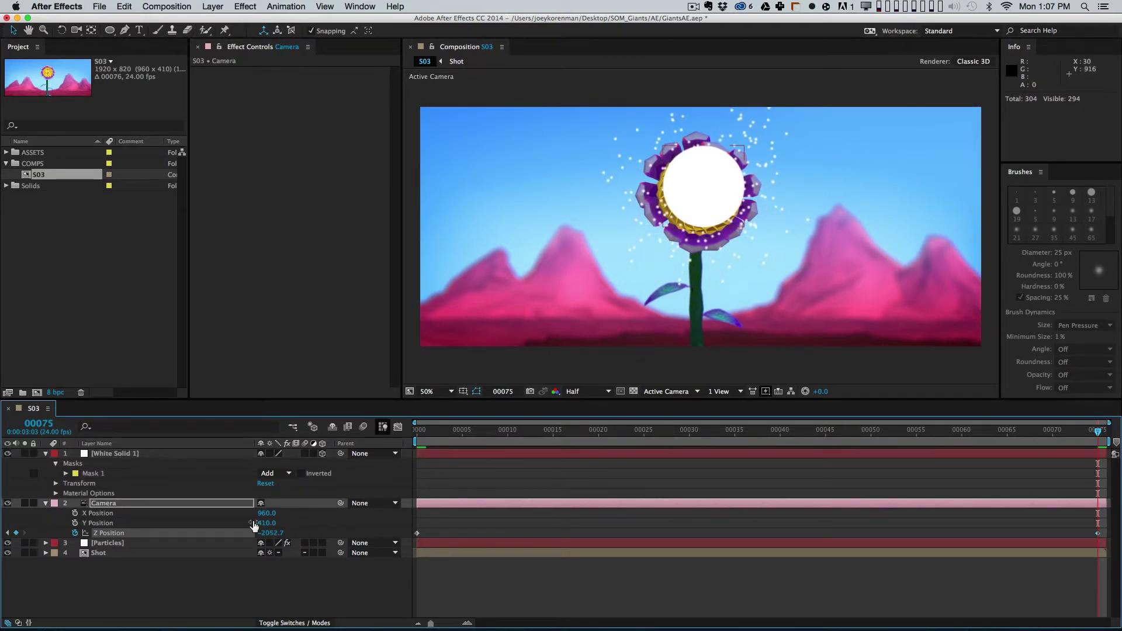
left_click(117, 454)
key("Delete")
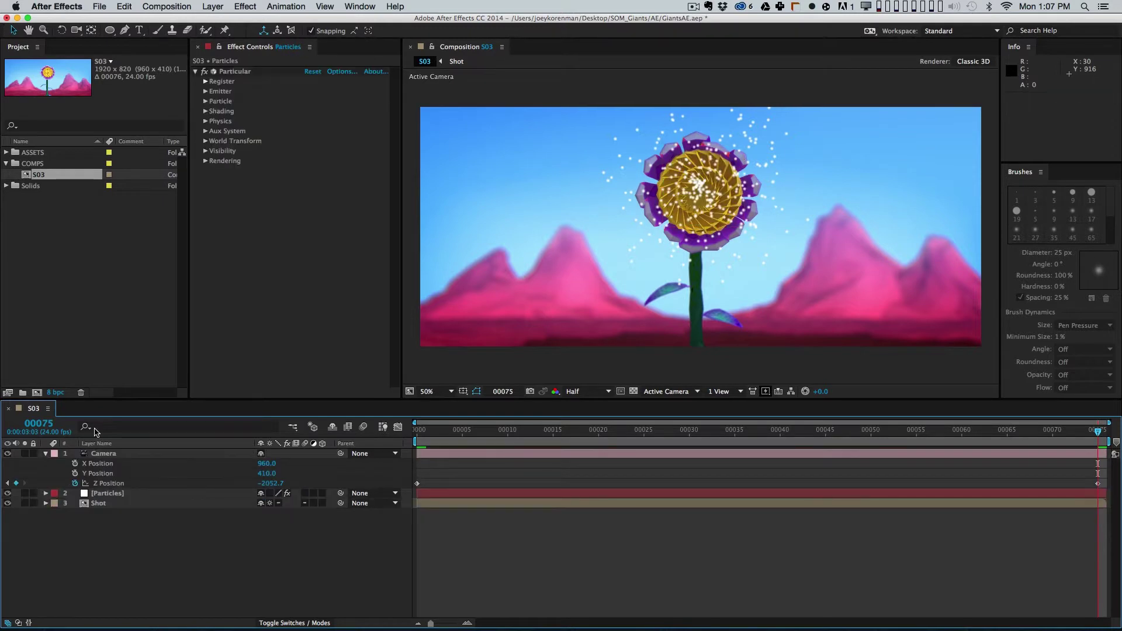
Step: Preview the camera move and scrub the timeline to check how the particles follow the flower
key("space")
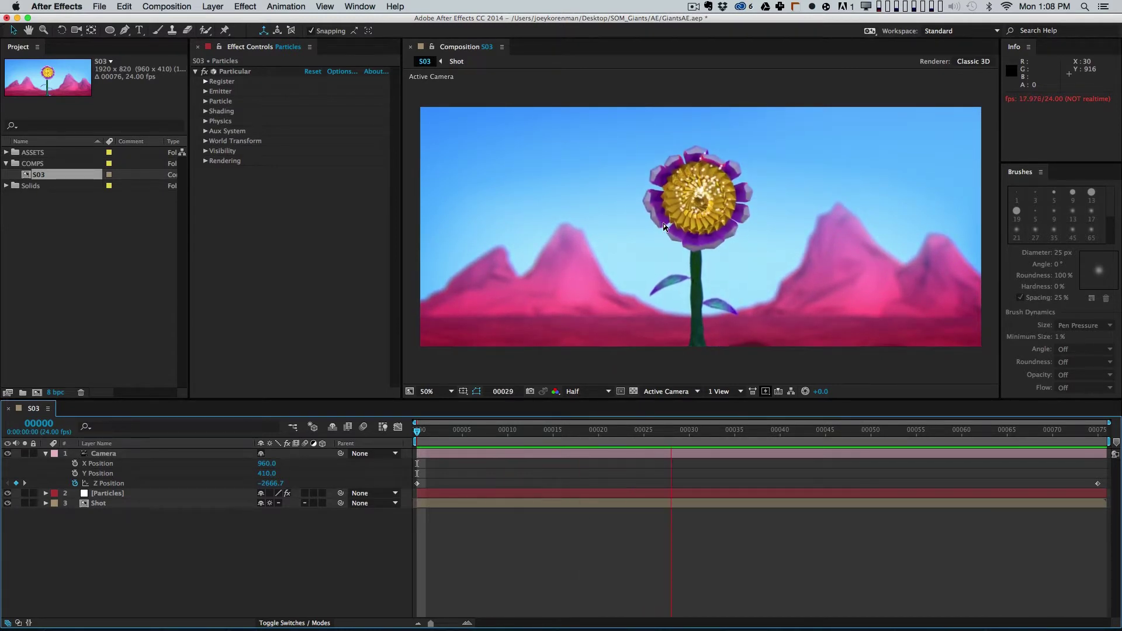
key("space")
left_click(175, 496)
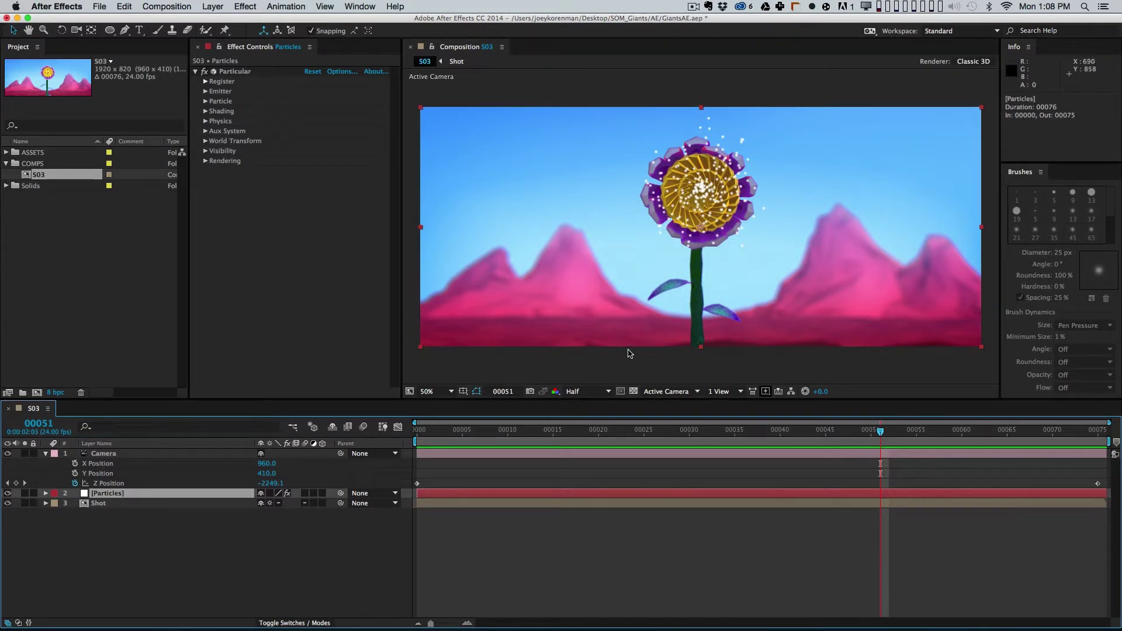
left_click_drag(427, 432, 675, 467)
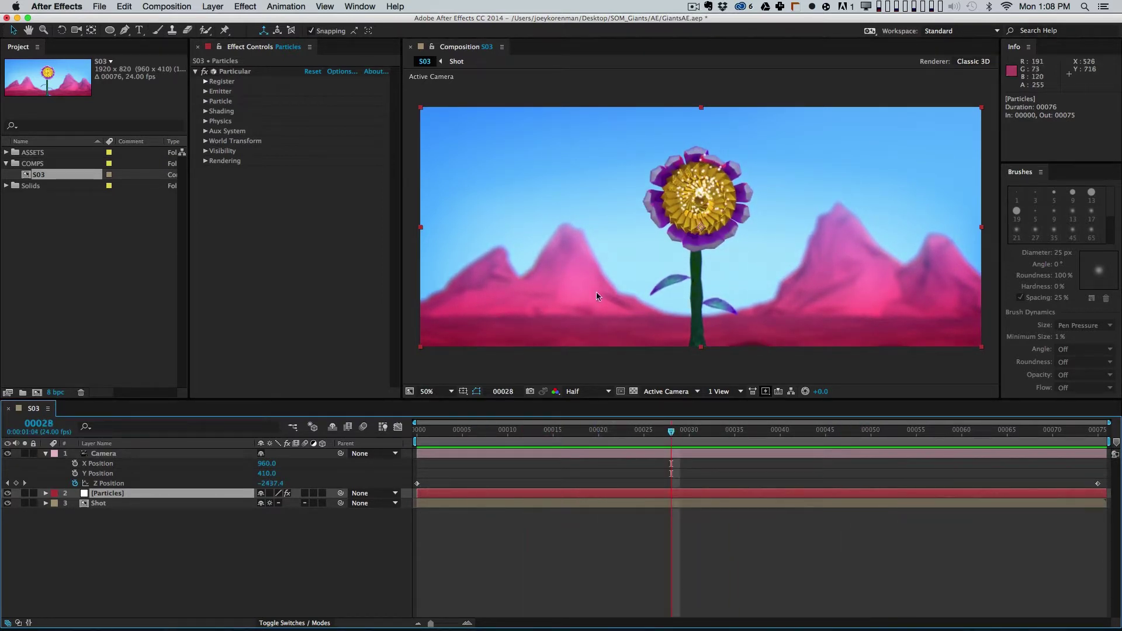
Step: Set Particular's Emitter Type to Sphere on the Particles layer and go to frame 11
left_click(232, 82)
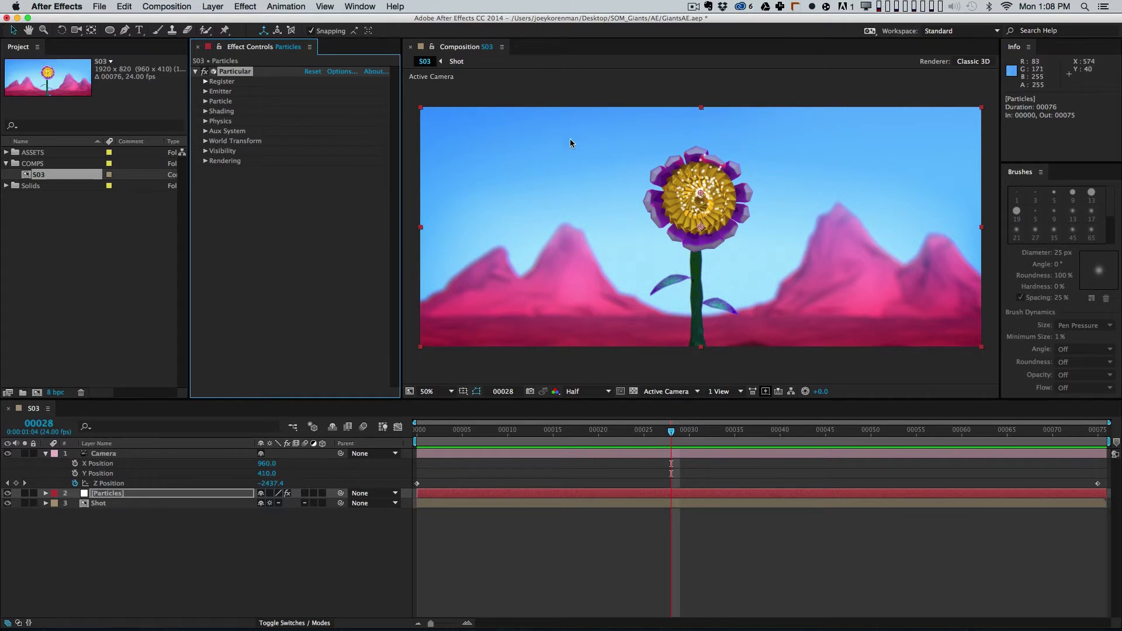
left_click(206, 92)
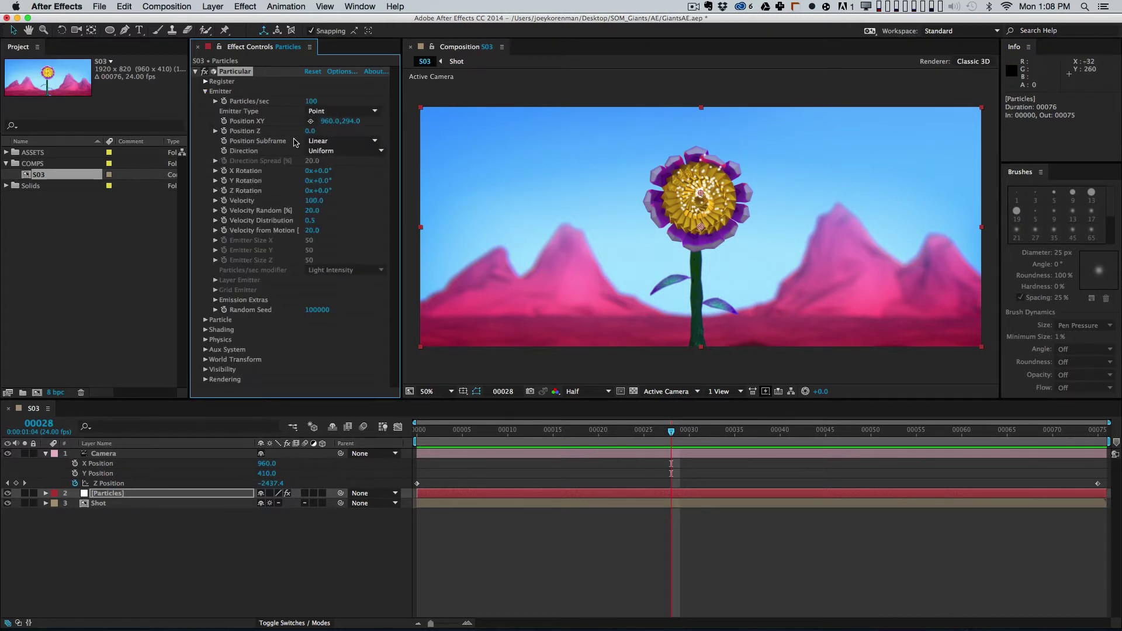
left_click(335, 111)
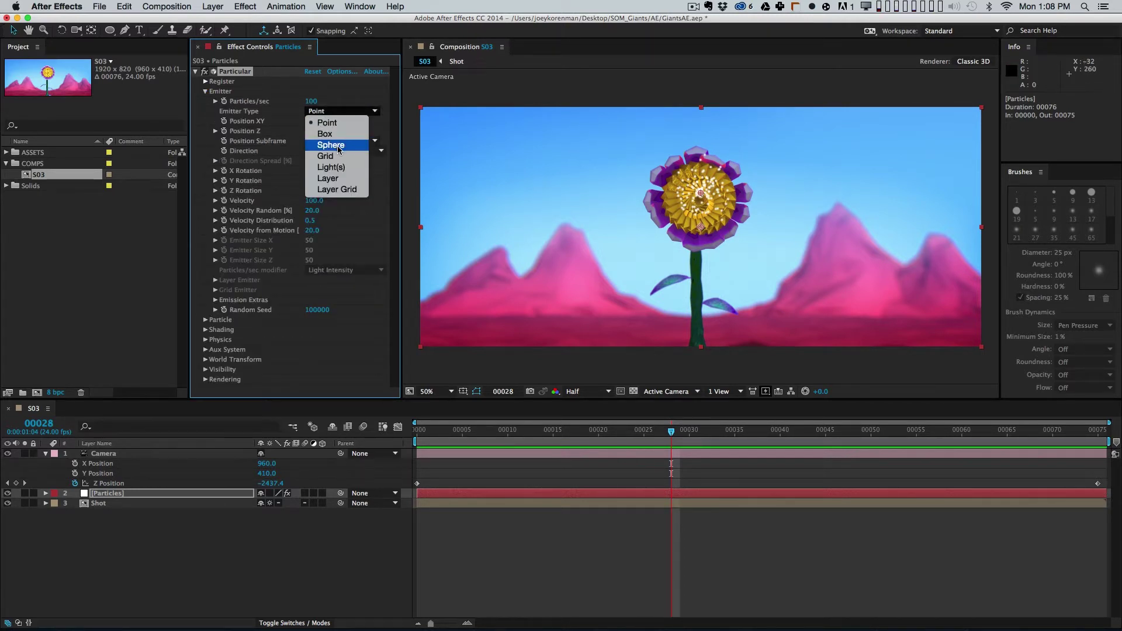
left_click(337, 146)
left_click(435, 442)
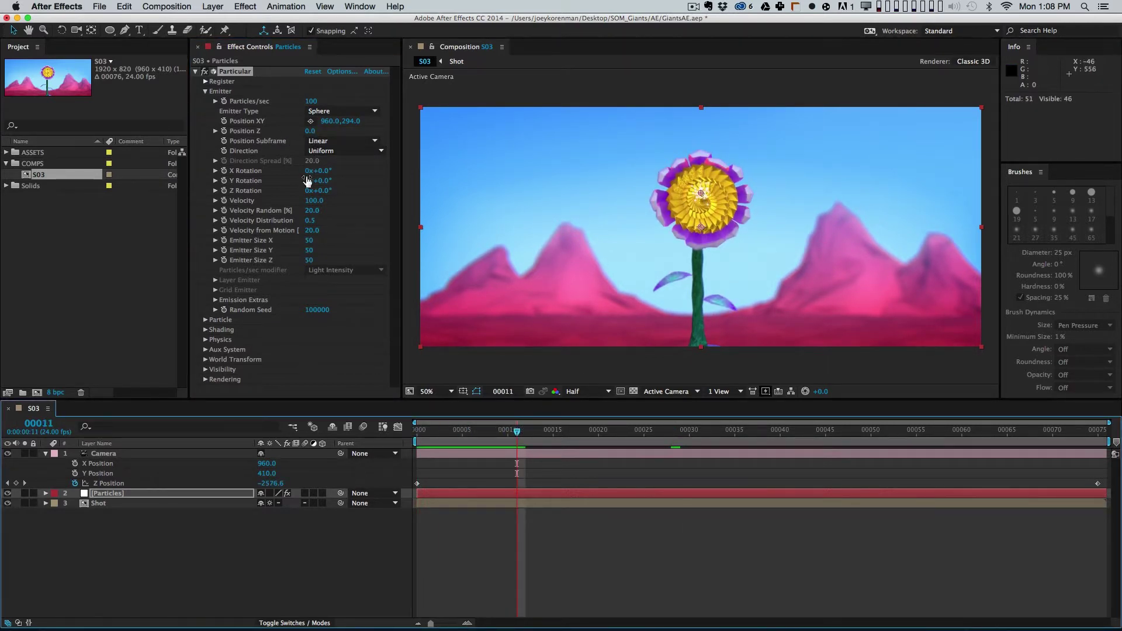
Step: Set Emitter Size X to 258 and Y to 240, and centre the emitter on the flower at 966, 320
left_click_drag(310, 240, 337, 240)
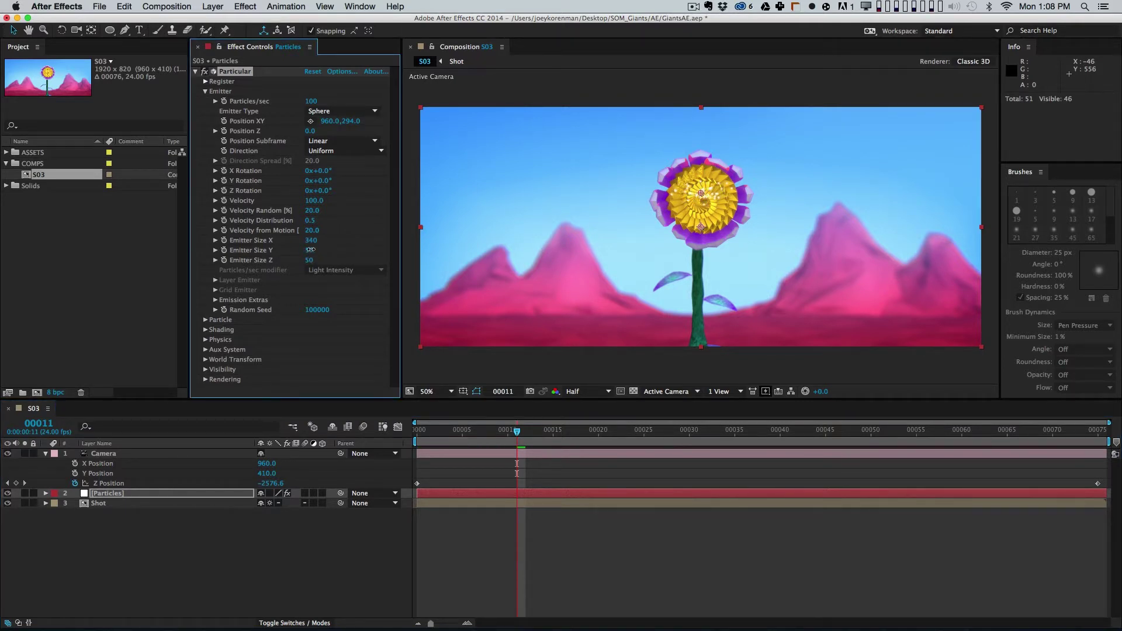
left_click_drag(418, 433, 507, 431)
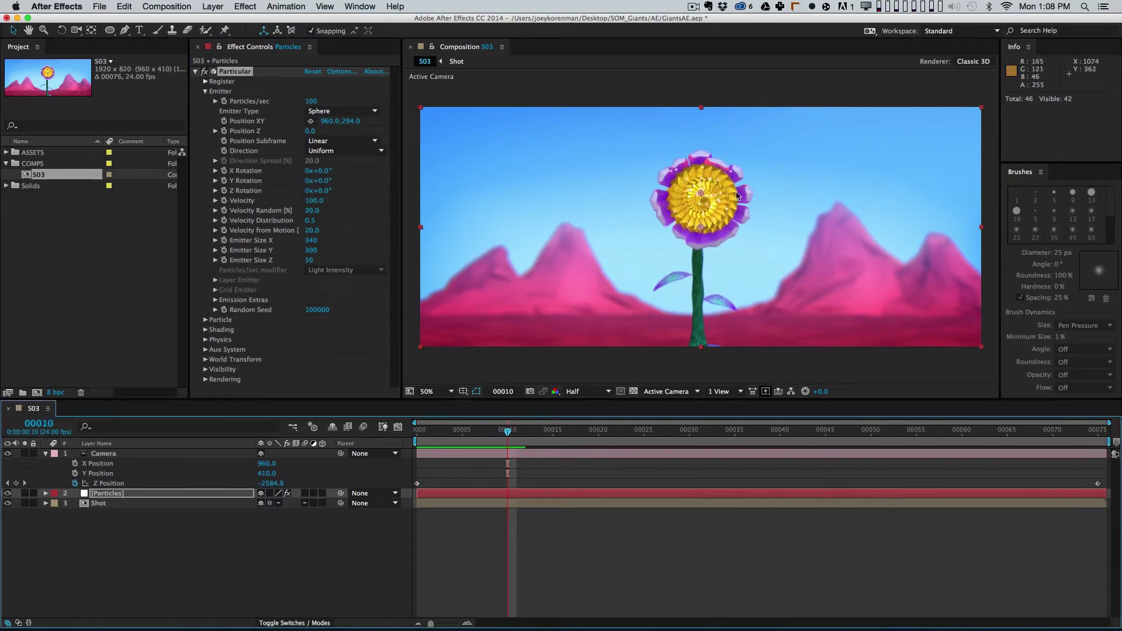
left_click(311, 240)
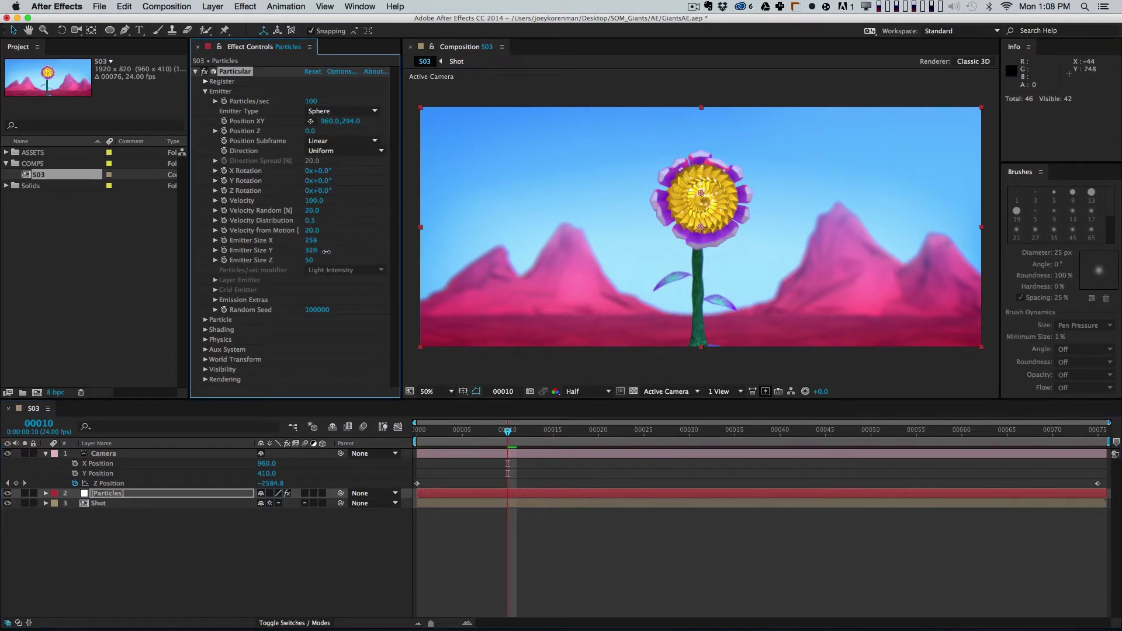
left_click_drag(702, 193, 703, 201)
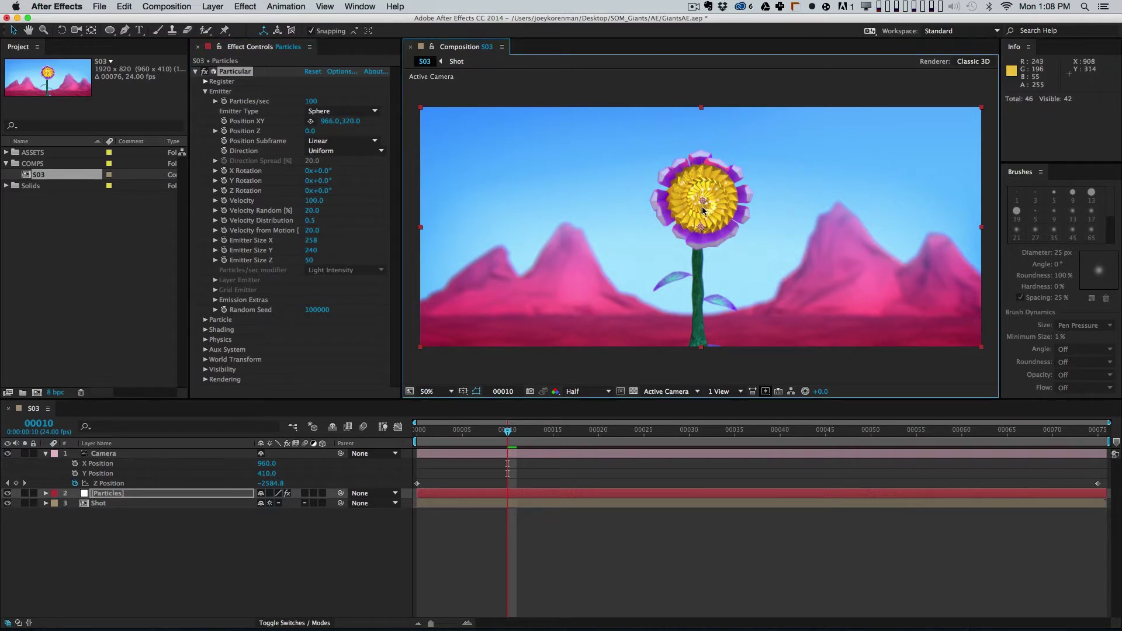
Step: Preview the emission, then keyframe Particles/sec at 0 on frame 30
left_click(700, 439)
key("space")
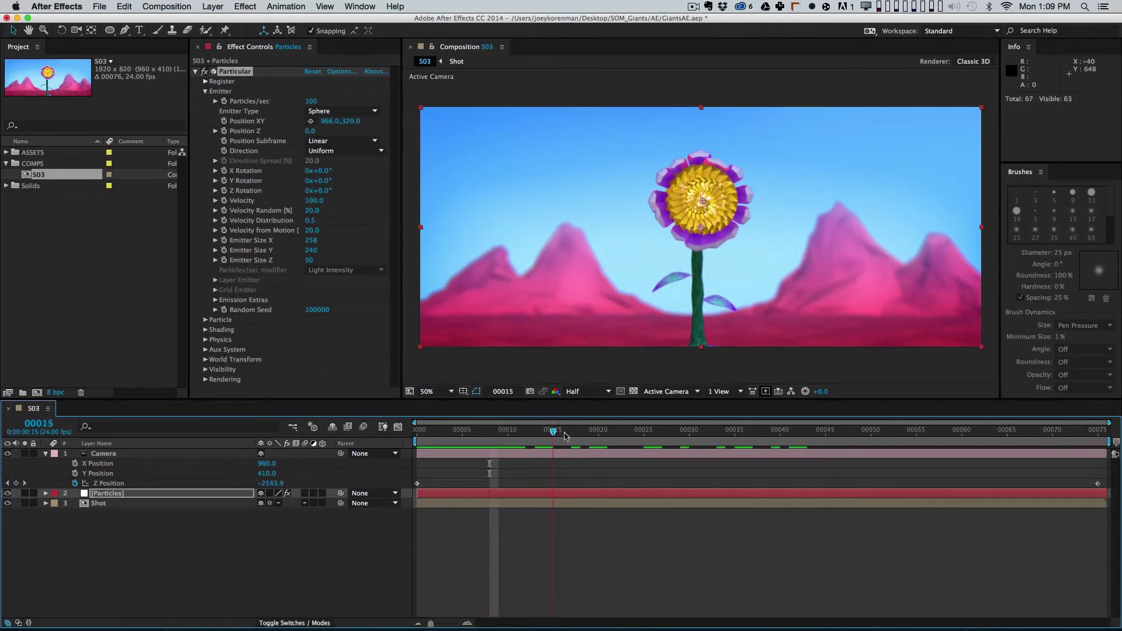
key("space")
left_click_drag(312, 101, 248, 100)
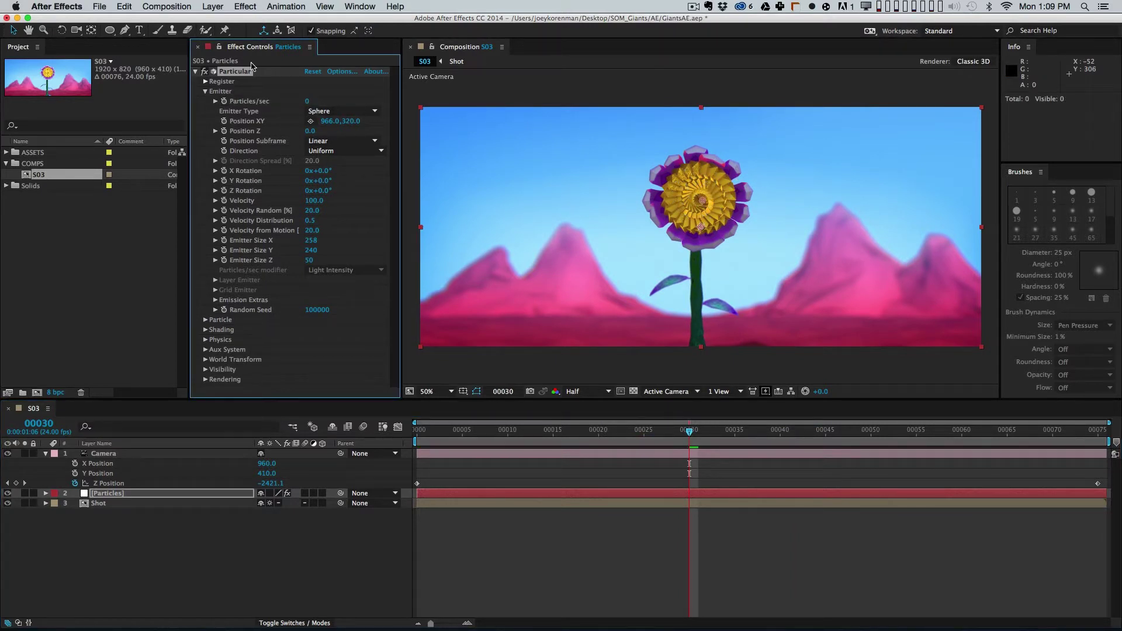
Step: Keyframe Particles/sec at 250 on frame 39 and reveal the Particles layer's keyframes in the timeline
key("Page_Down")
key("Page_Down")
key("Page_Down")
key("Page_Down")
key("Page_Down")
key("Page_Down")
key("Page_Down")
key("Page_Down")
key("Page_Down")
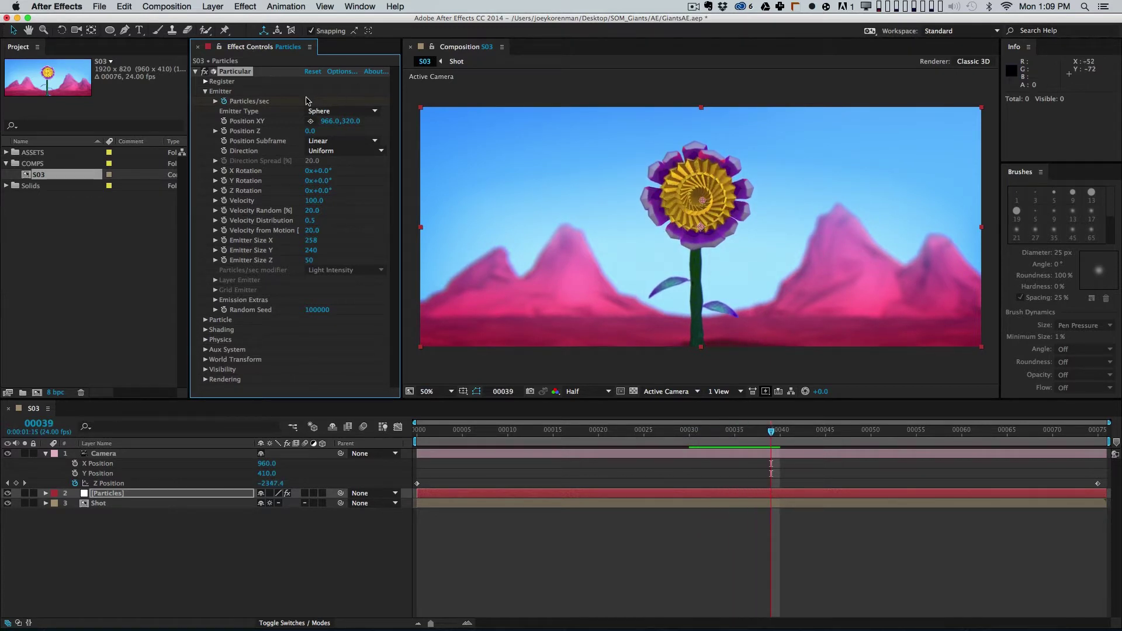
key("Return")
key("u")
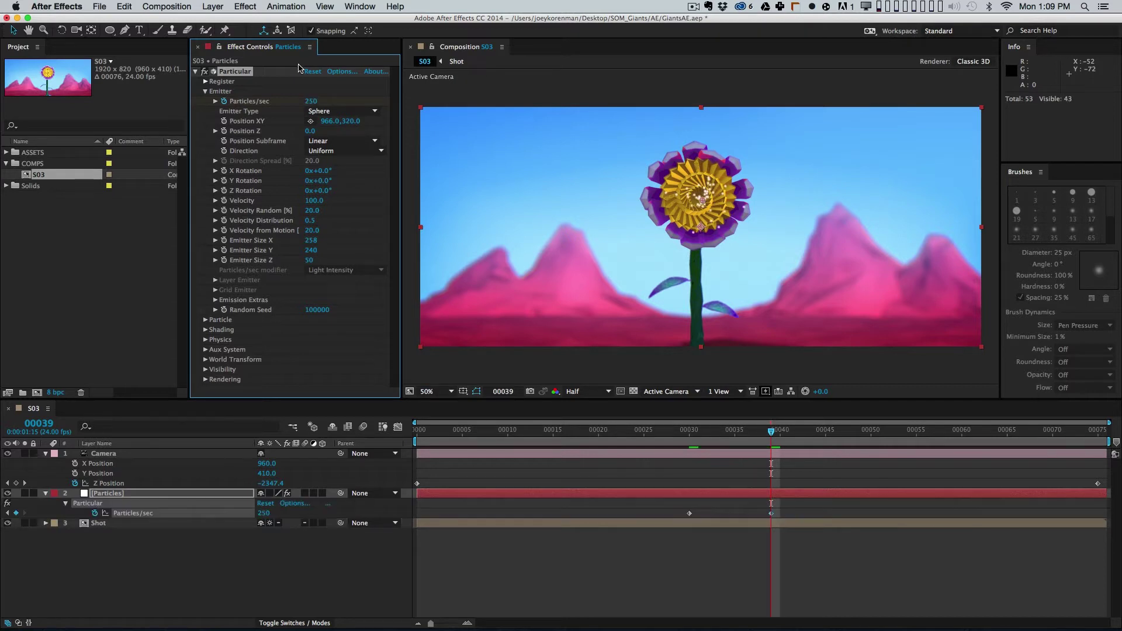
Step: Keyframe Particles/sec at 0 on frame 42 and preview the burst from frame 25
key("Page_Down")
key("Page_Down")
key("Page_Down")
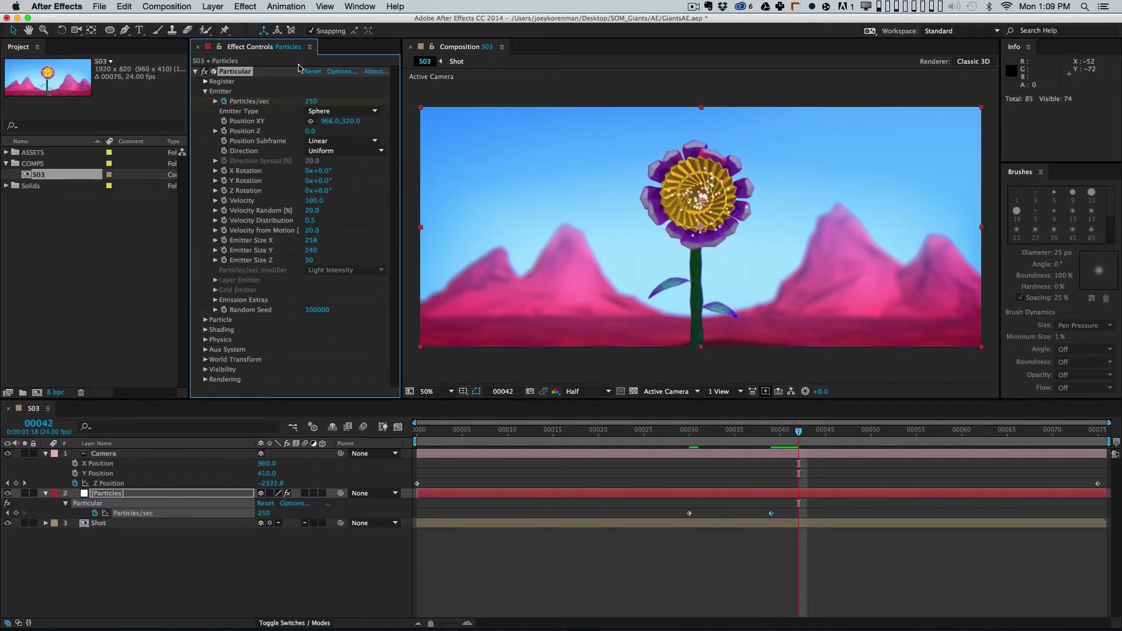
left_click(311, 101)
left_click_drag(799, 434, 643, 459)
key("space")
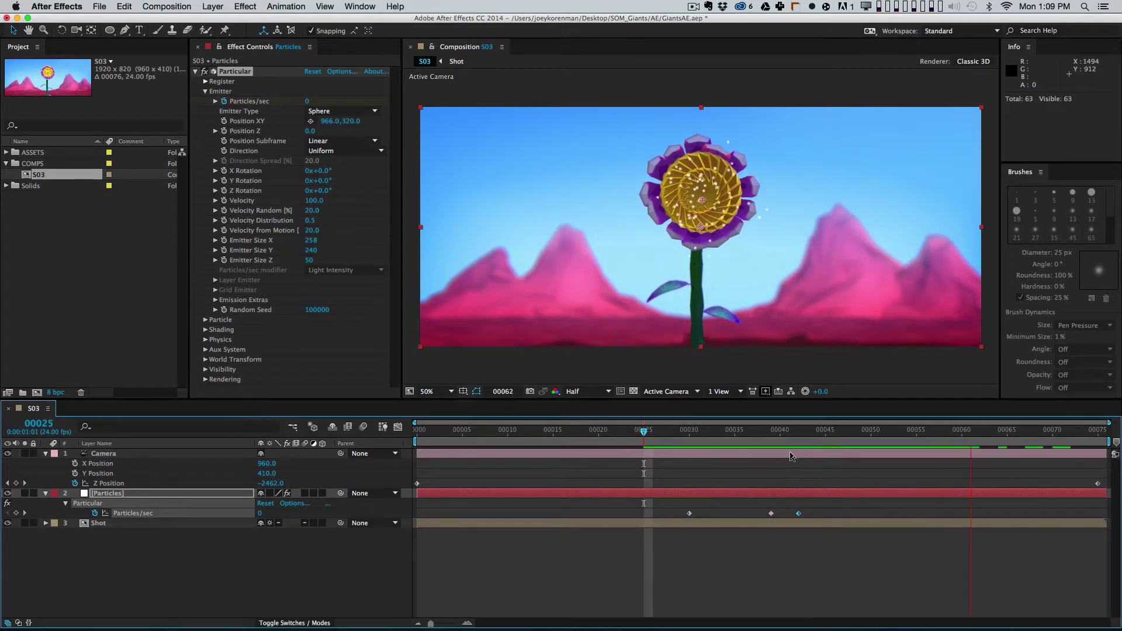
Step: Review the burst over the flower, then solo the Particles layer and scrub through its emission to frame 54
key("space")
left_click_drag(742, 433, 979, 444)
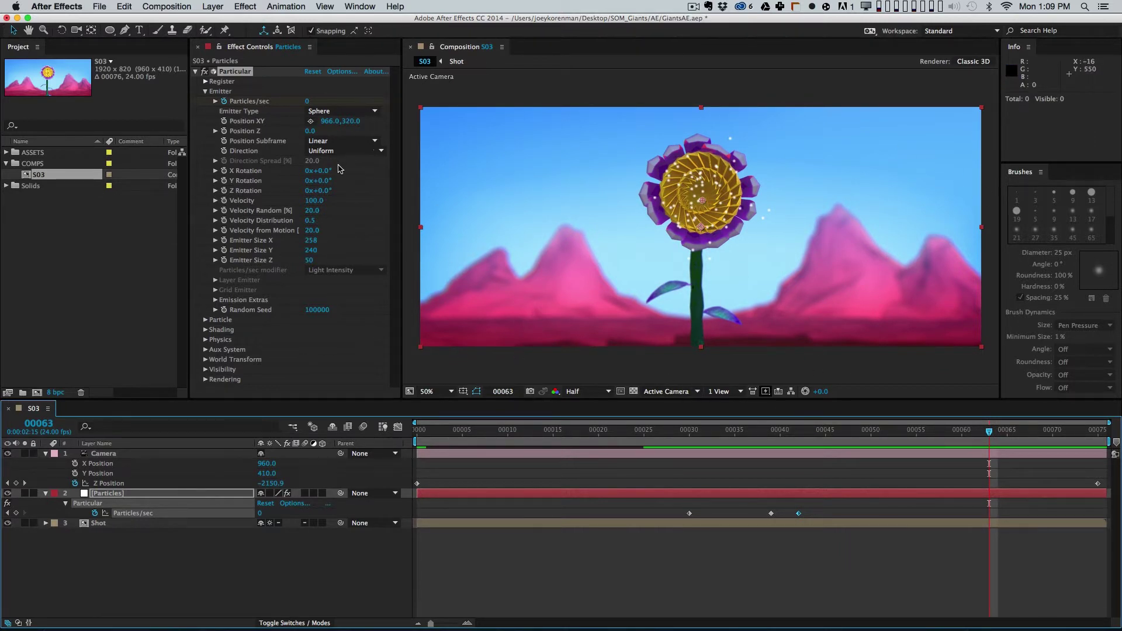
left_click(657, 435)
key("space")
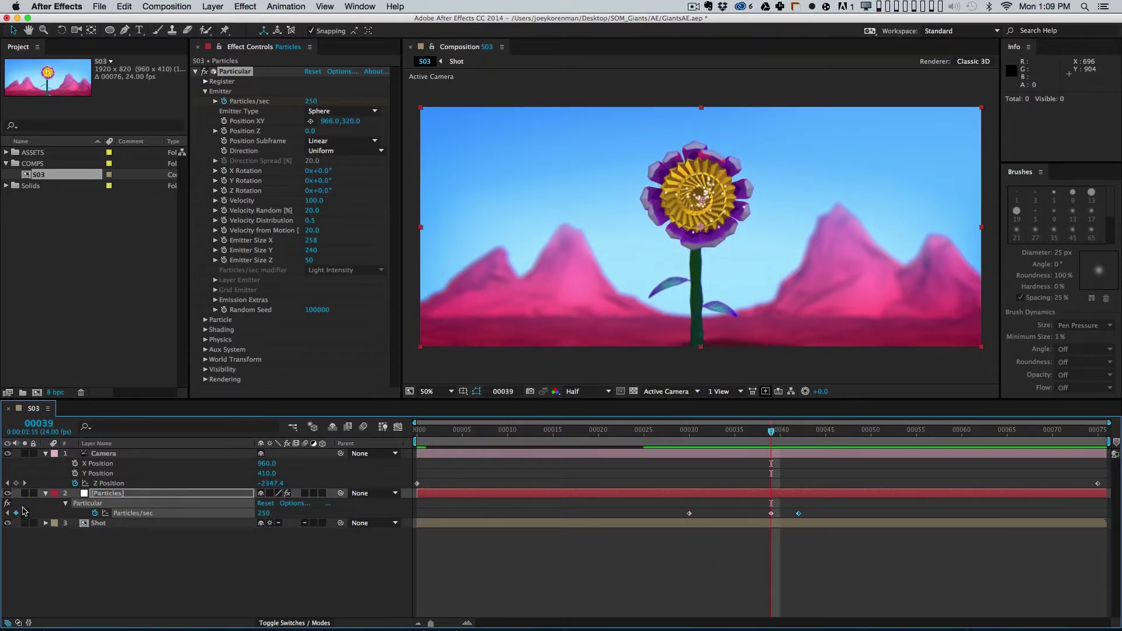
left_click(25, 493)
left_click_drag(680, 431, 907, 456)
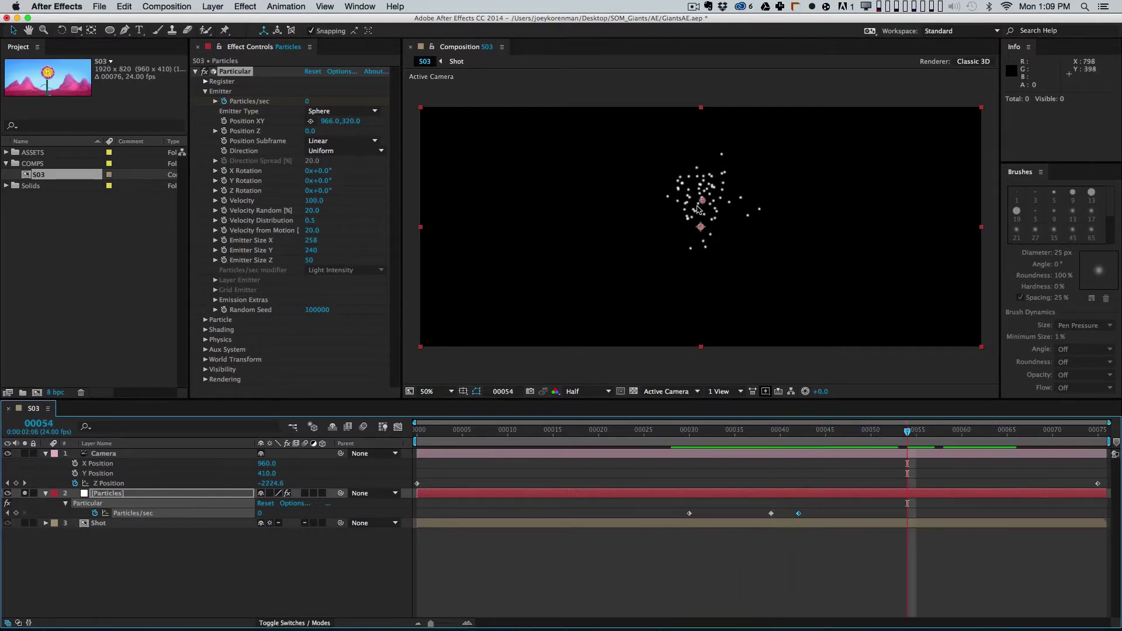
Step: Set the emitter's Direction to Outwards and preview the soloed burst from just before the first Particles/sec keyframe
left_click(339, 151)
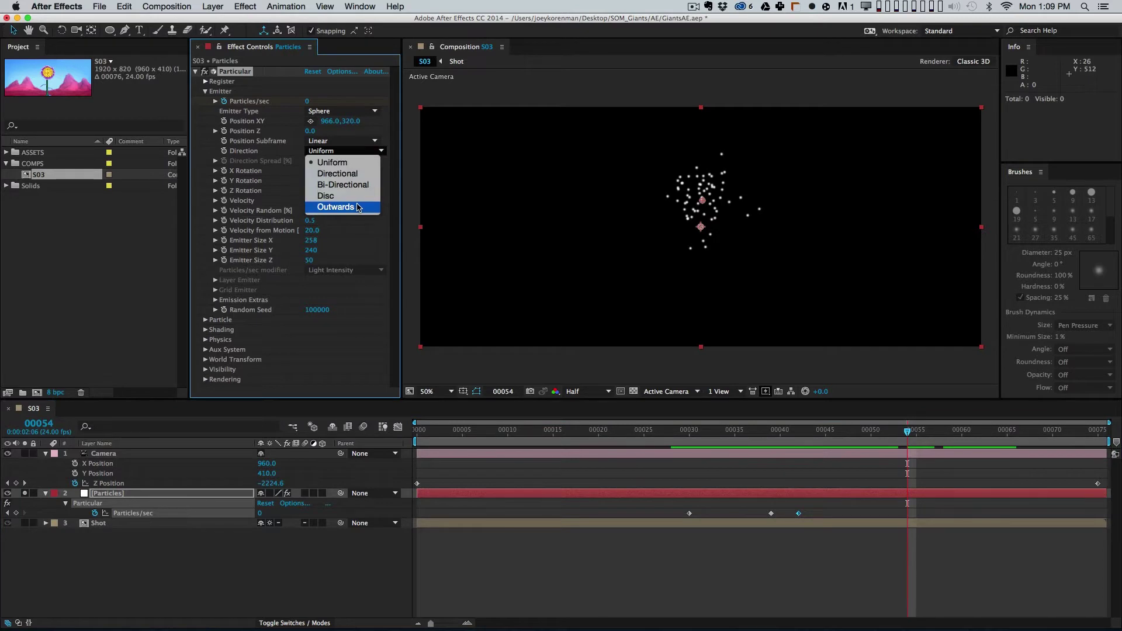
left_click(335, 207)
left_click_drag(675, 433, 957, 448)
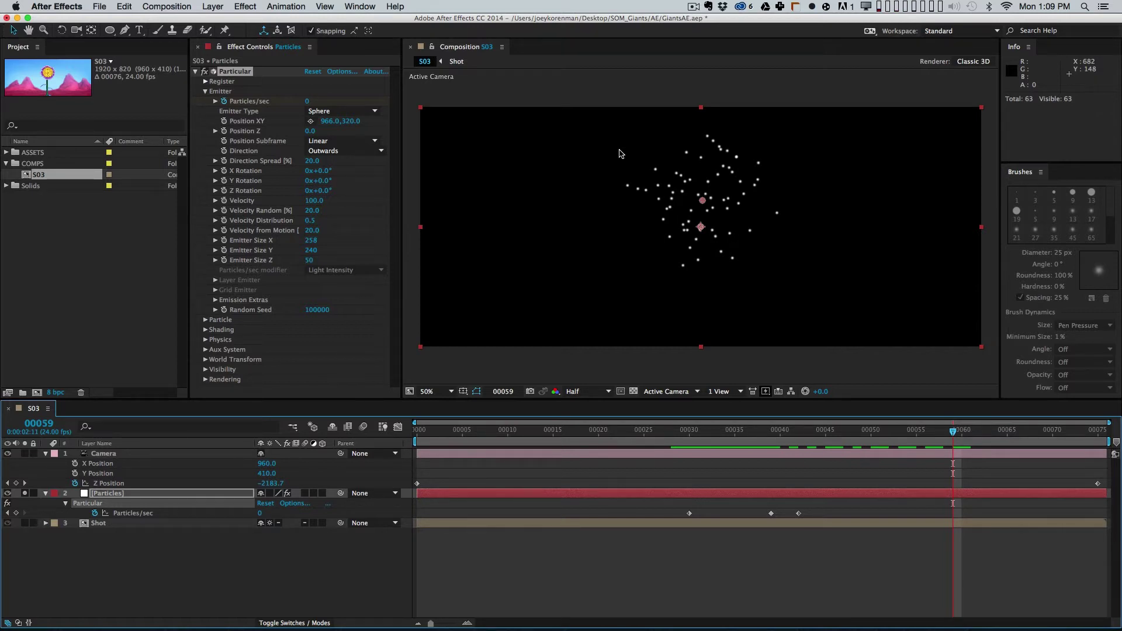
left_click(681, 436)
key("space")
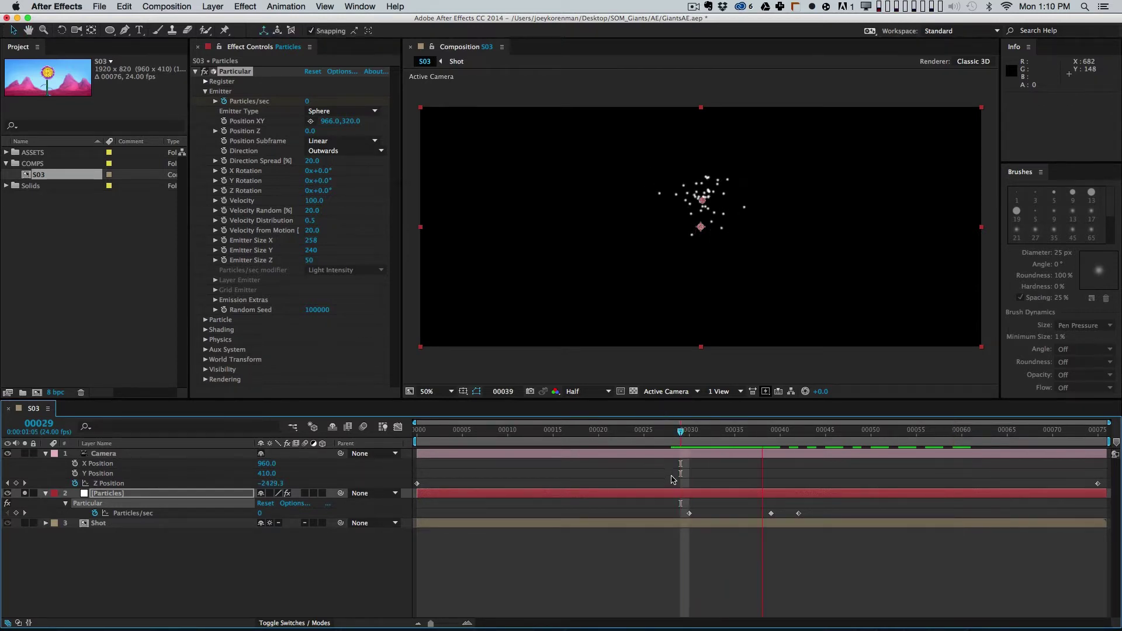
key("space")
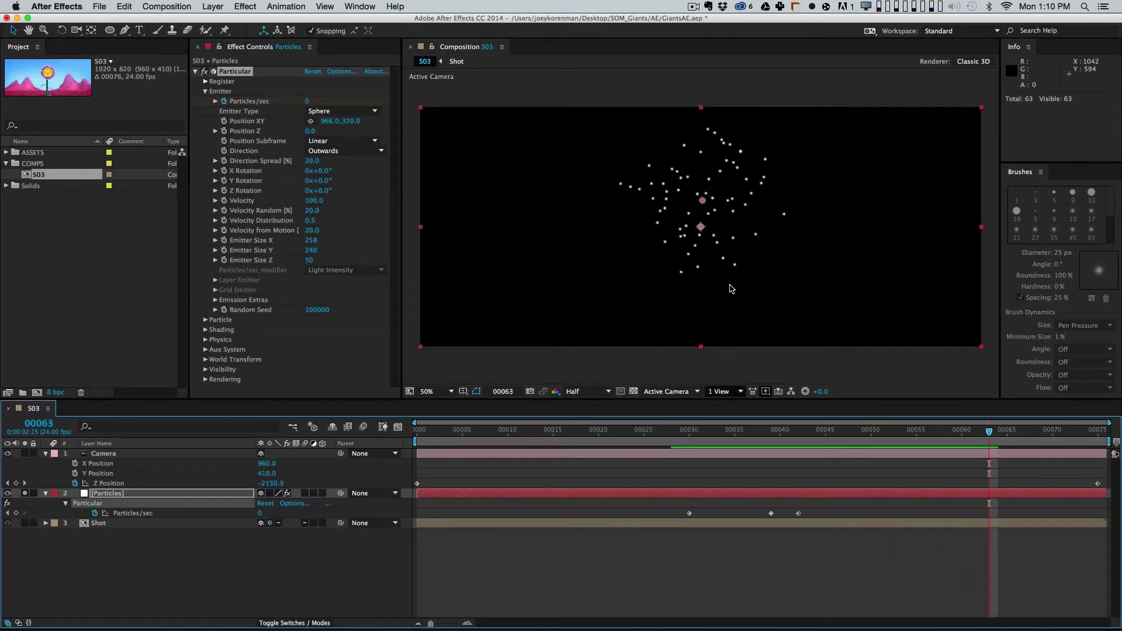
left_click(686, 422)
key("space")
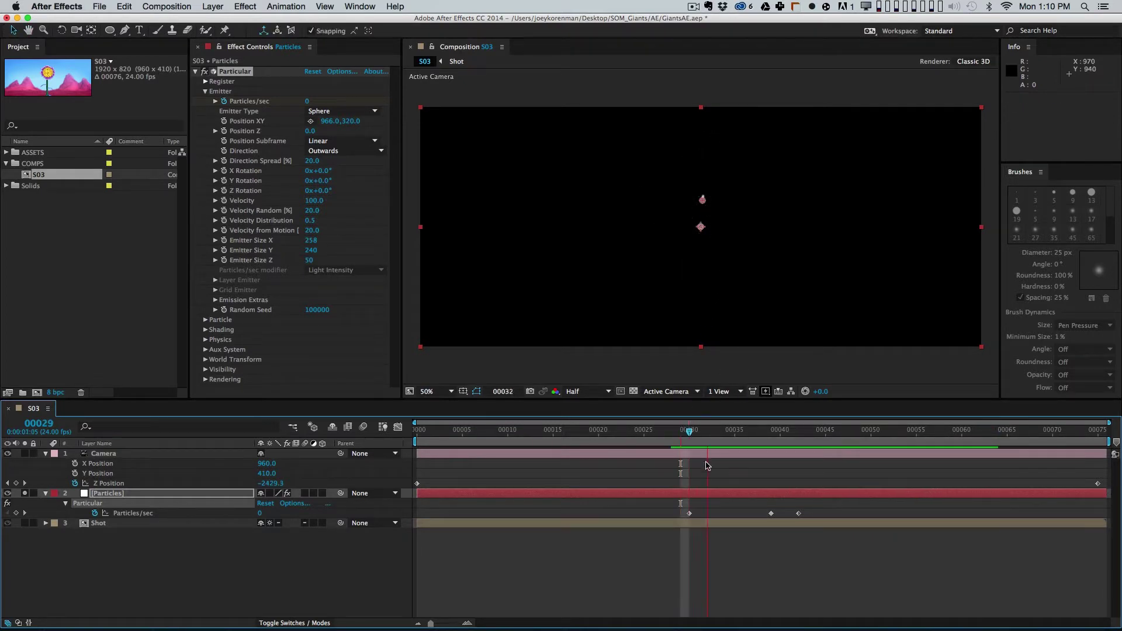
Step: Set the Particles/sec keyframe at frame 39 to 2500
left_click(772, 432)
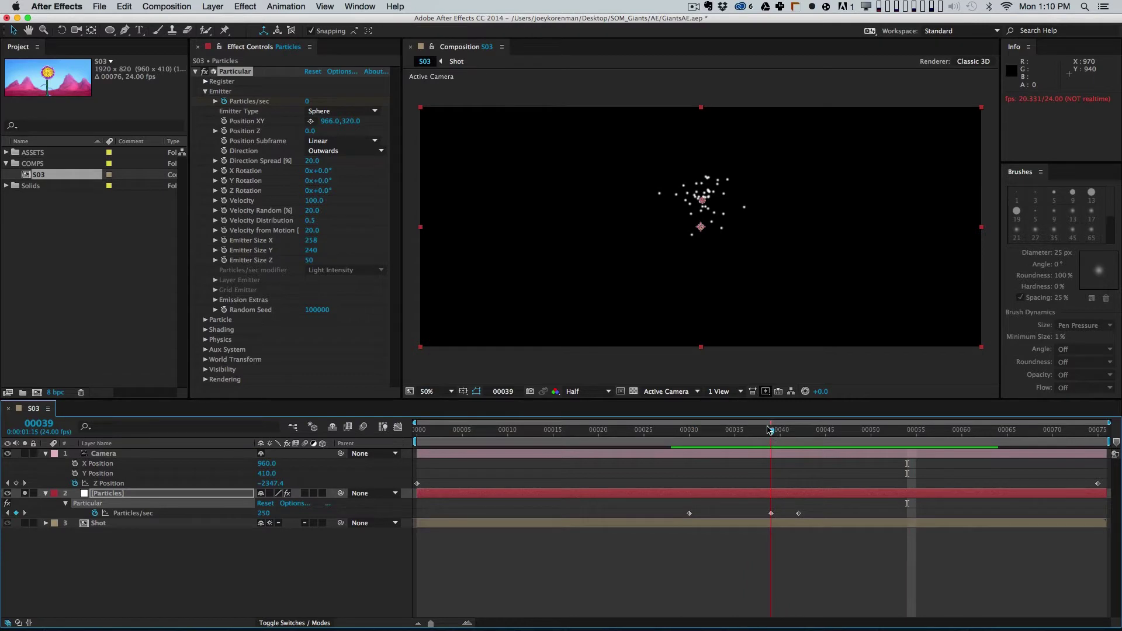
double_click(771, 513)
left_click_drag(289, 76, 623, 213)
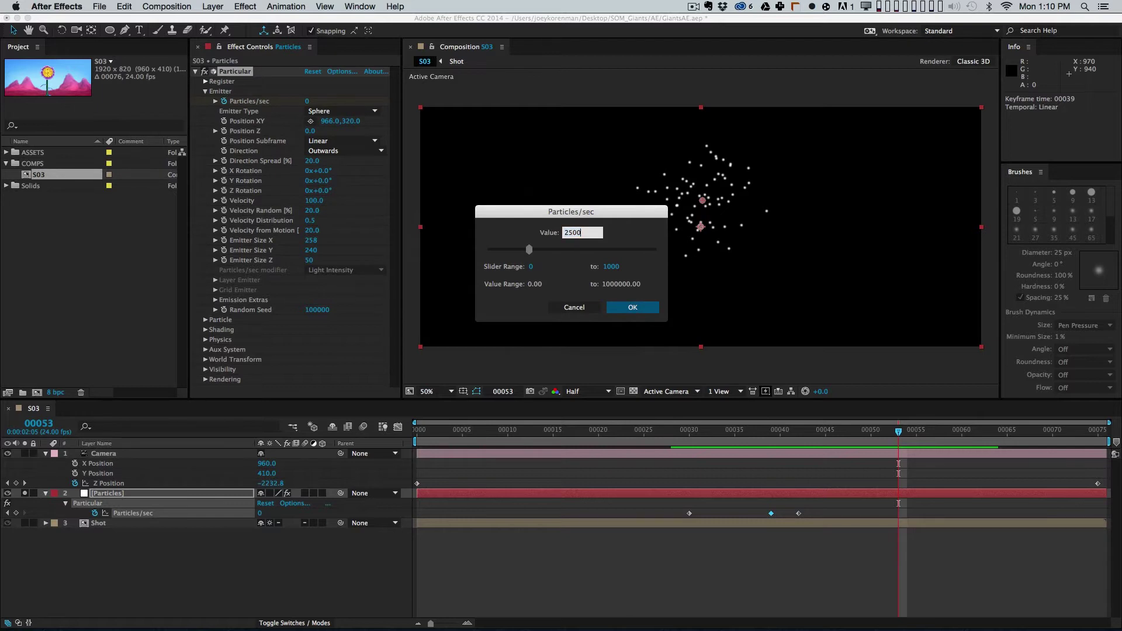
type("2500")
key("Return")
Step: Preview and scrub the soloed particle burst from around frame 30 to examine its density and spread
left_click(698, 437)
key("space")
left_click(766, 528)
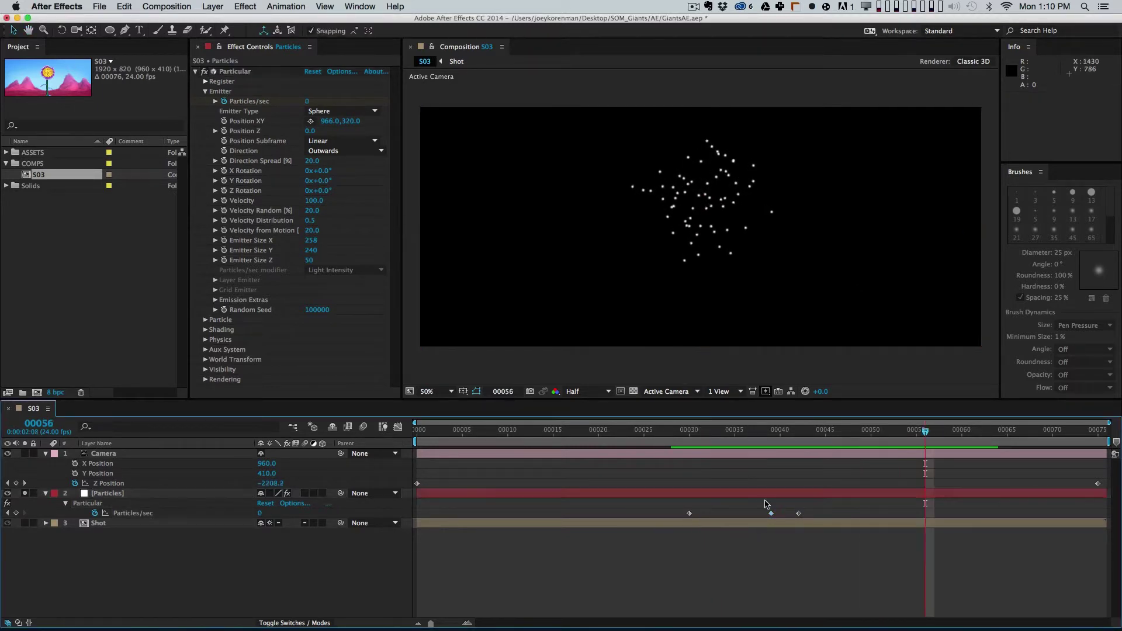
left_click_drag(692, 439, 754, 446)
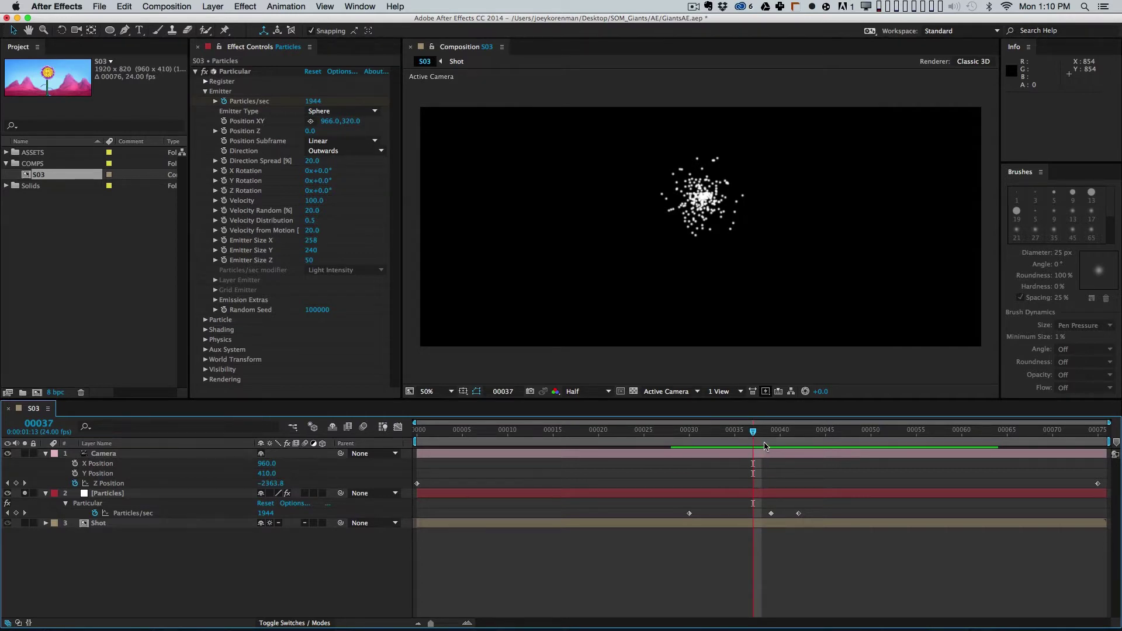
left_click(690, 436)
left_click_drag(701, 438, 762, 434)
key("space")
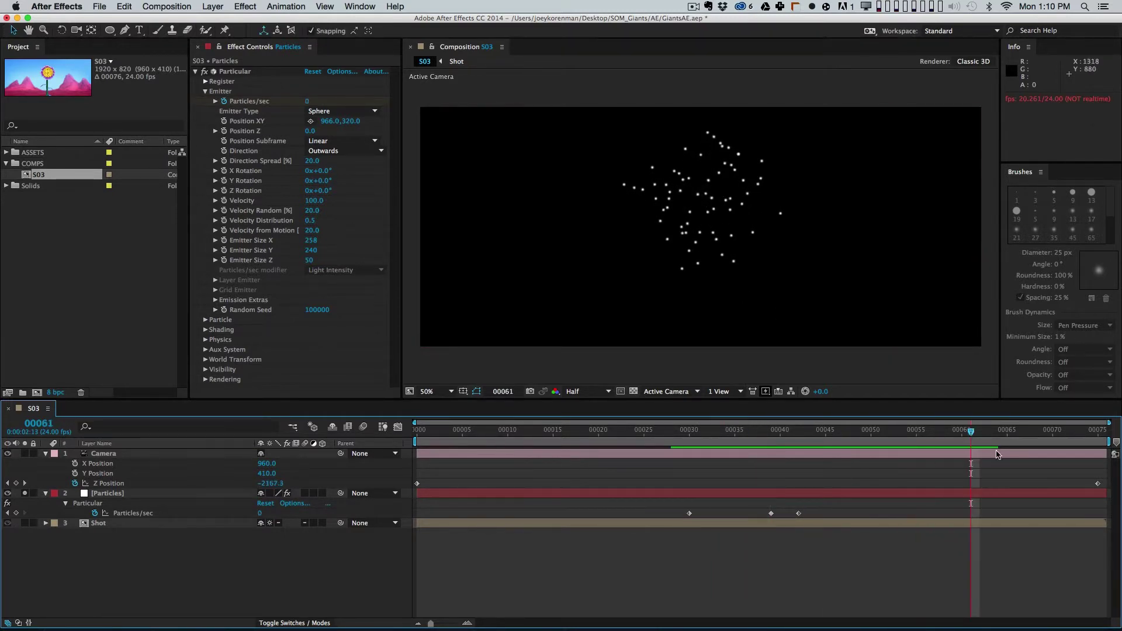
key("space")
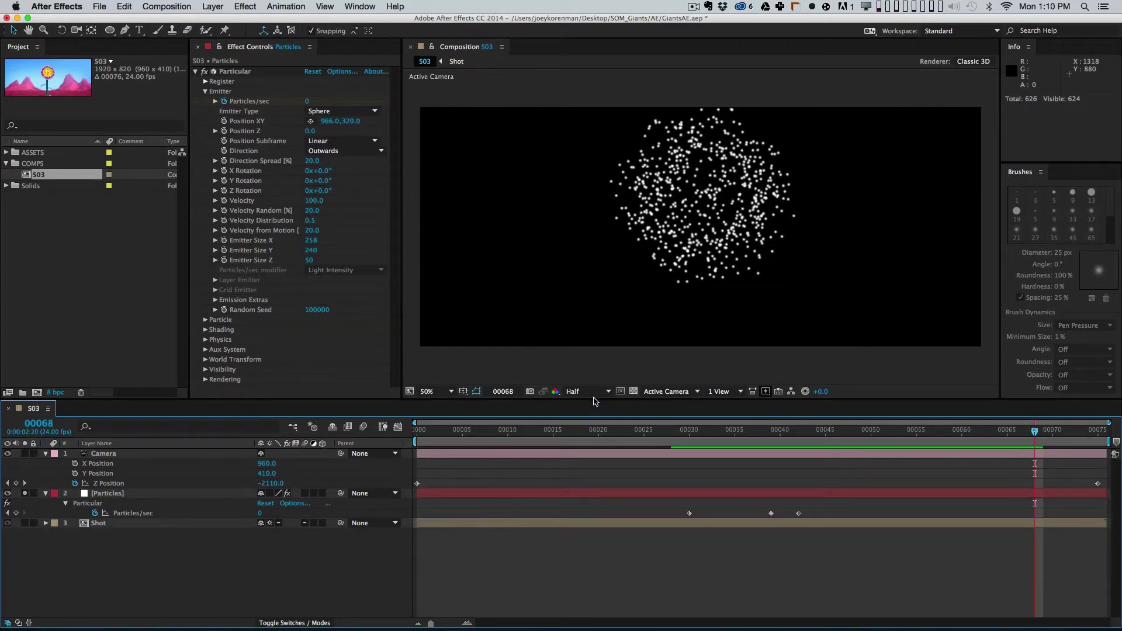
Step: Switch the composition's preview resolution to Full, then return it to Half
left_click(596, 391)
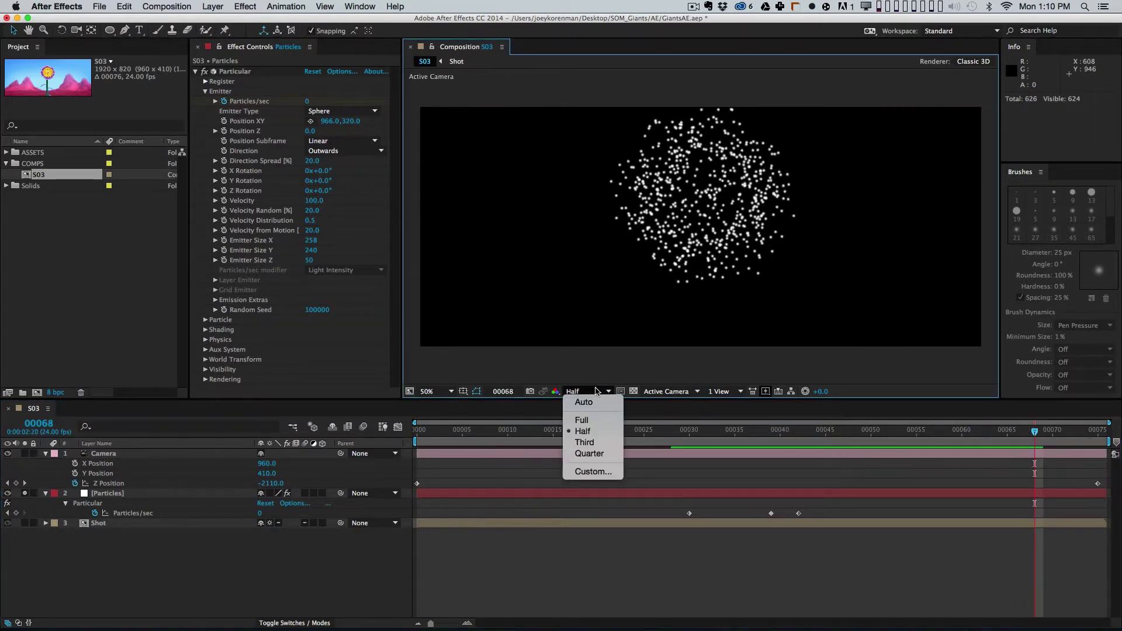
left_click(600, 421)
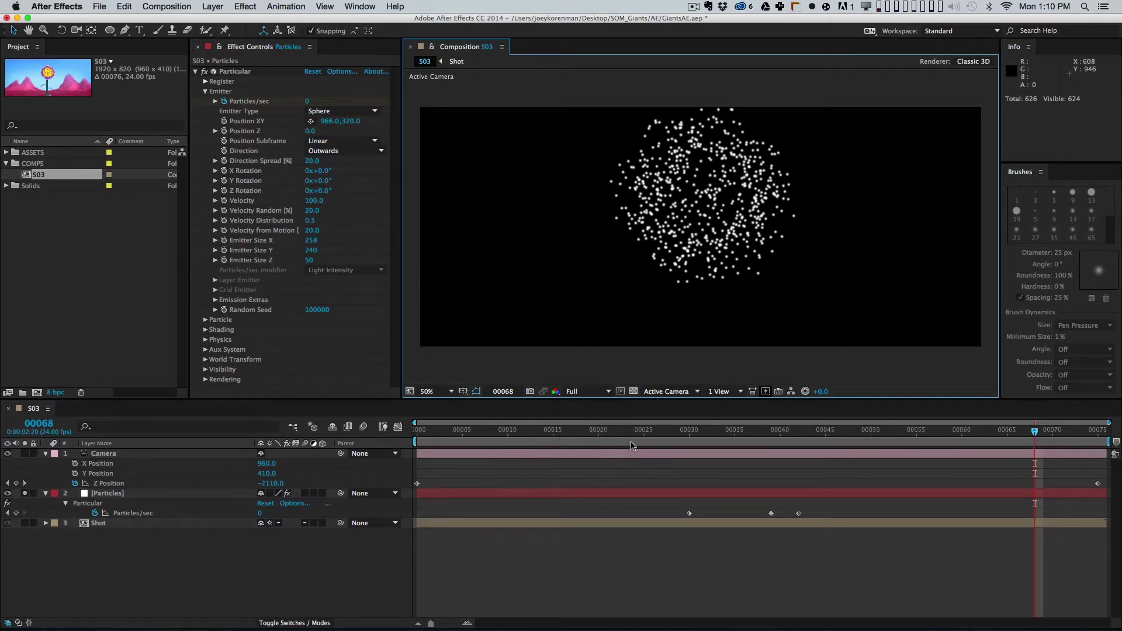
left_click(587, 392)
left_click(602, 432)
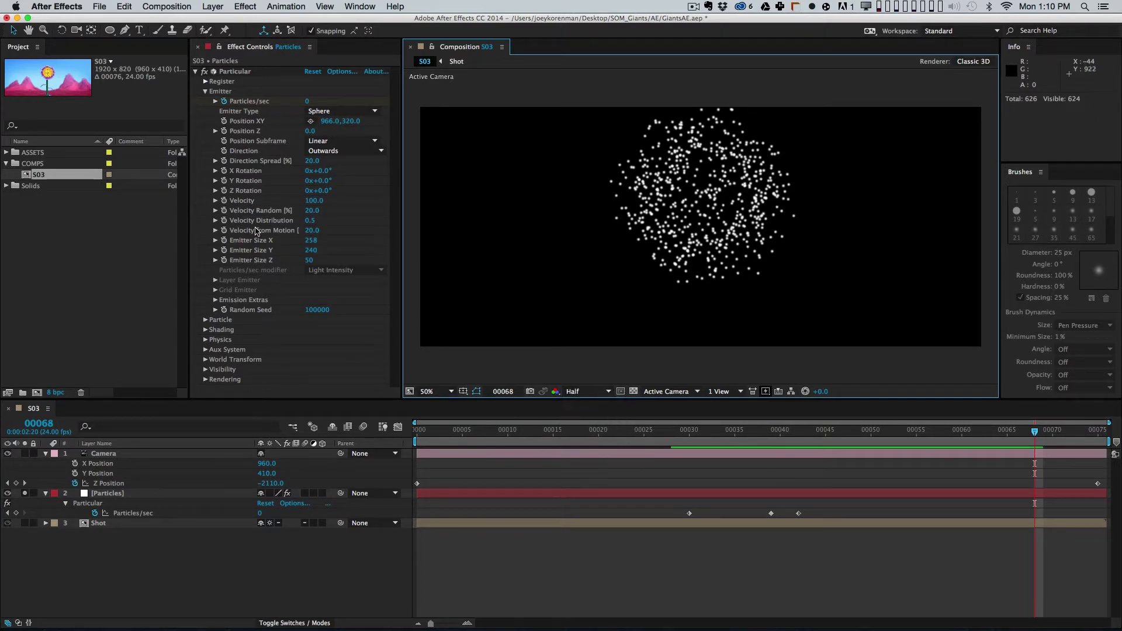
Step: Expand Emission Extras, set the emitter's Random Seed to 100120, and preview the new particle pattern
left_click(215, 301)
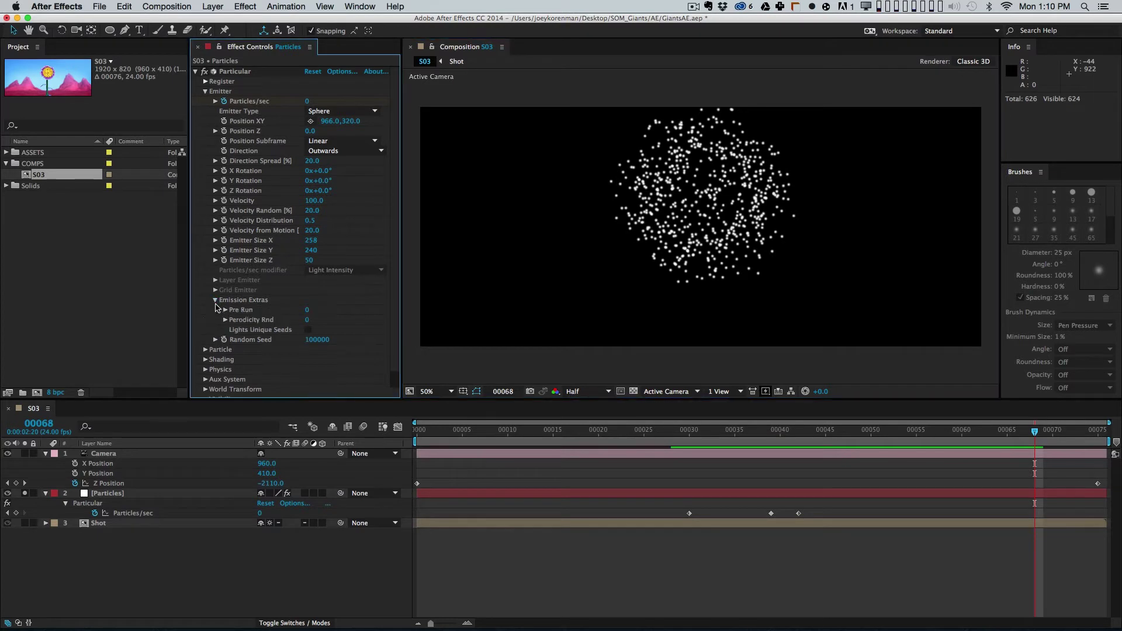
left_click(319, 345)
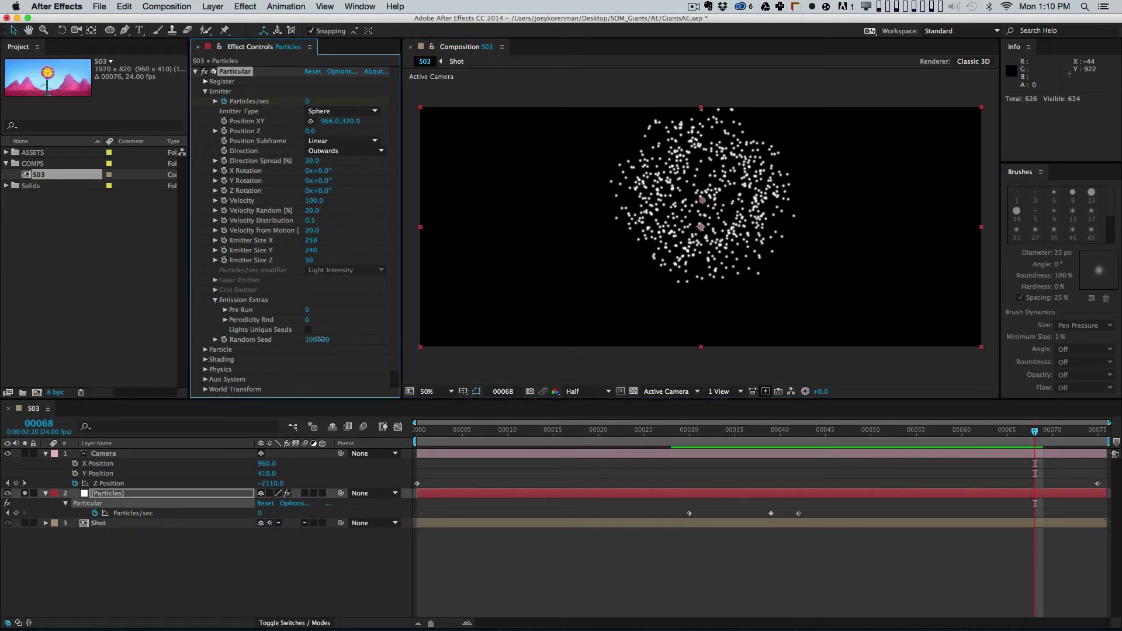
left_click_drag(319, 339, 319, 350)
left_click(670, 432)
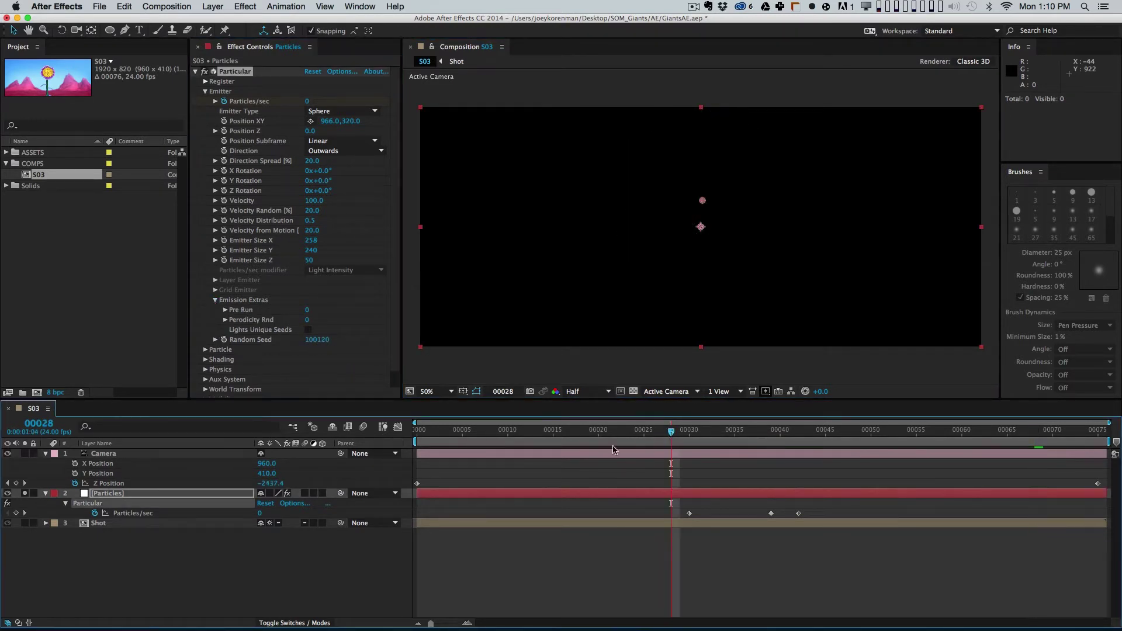
key("space")
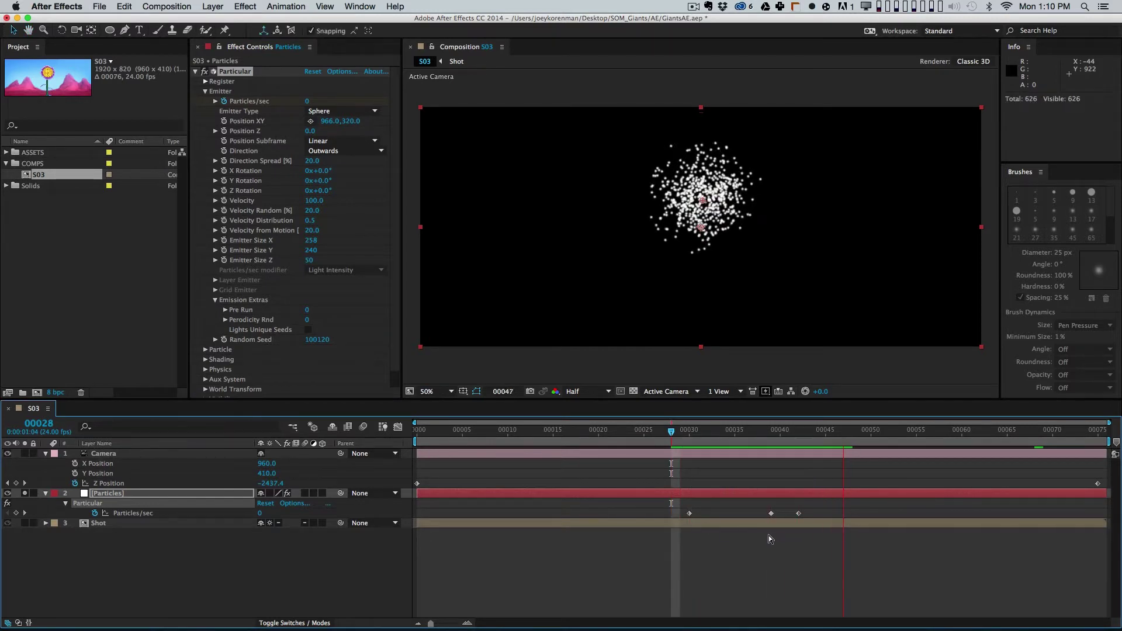
key("space")
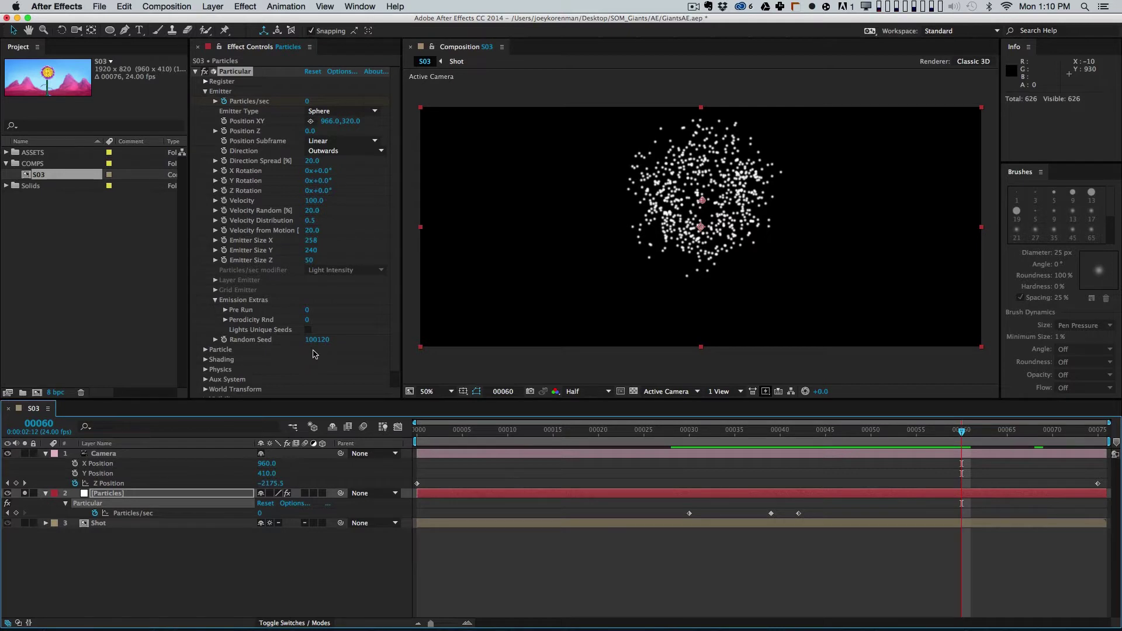
left_click_drag(681, 430, 670, 483)
key("space")
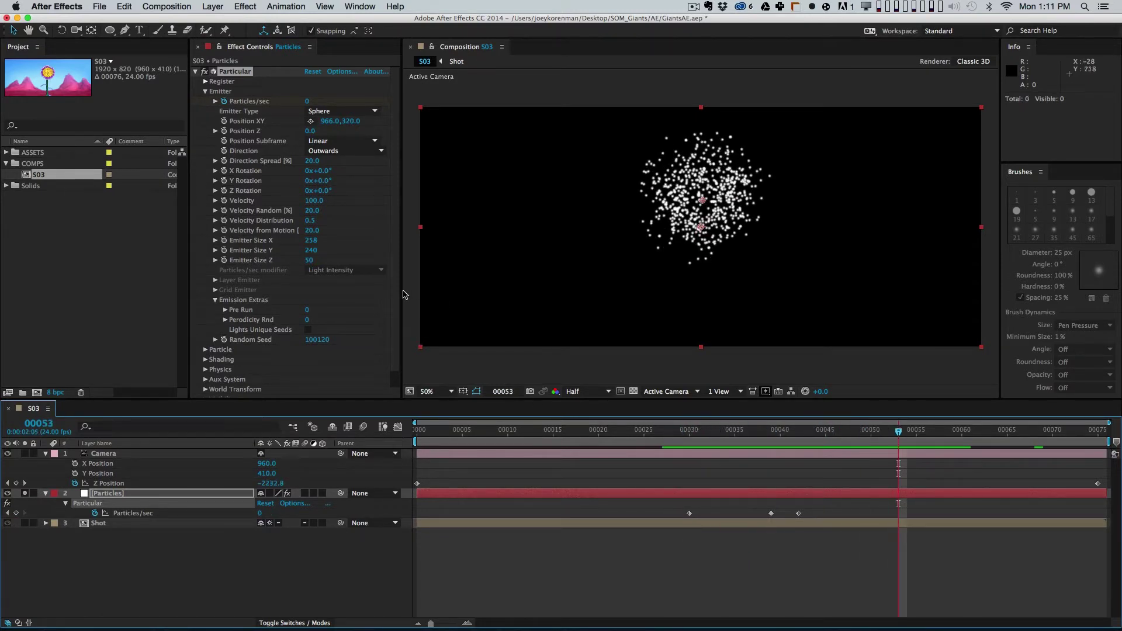
Step: Set the emitter's Velocity to 250 and Velocity Random to 75%, then preview from frame 28
left_click(315, 201)
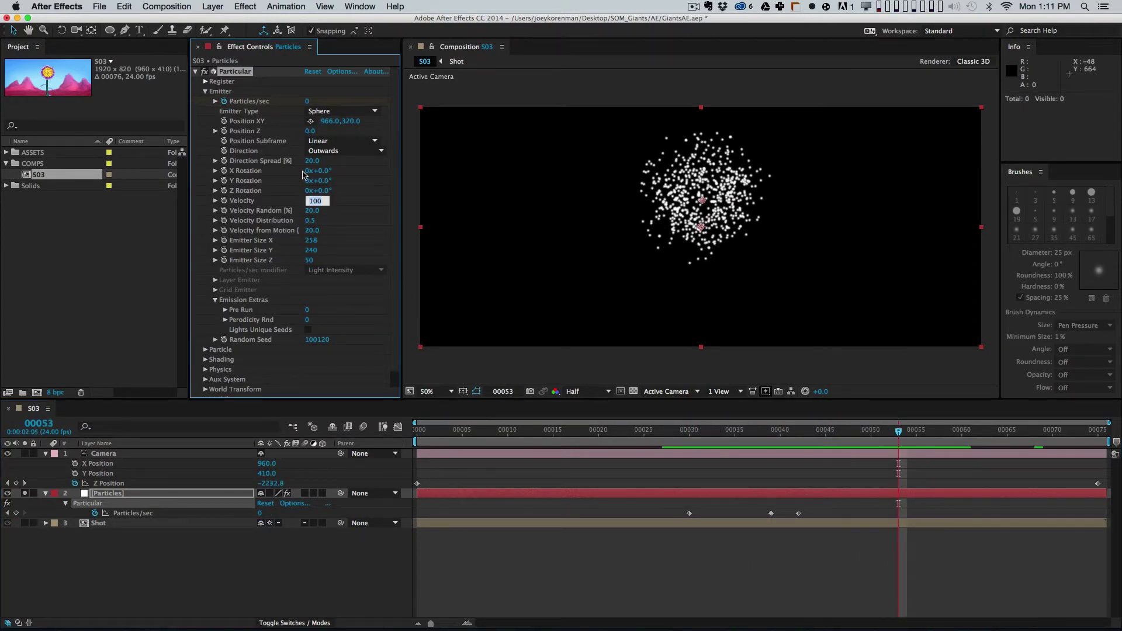
type("250")
key("Return")
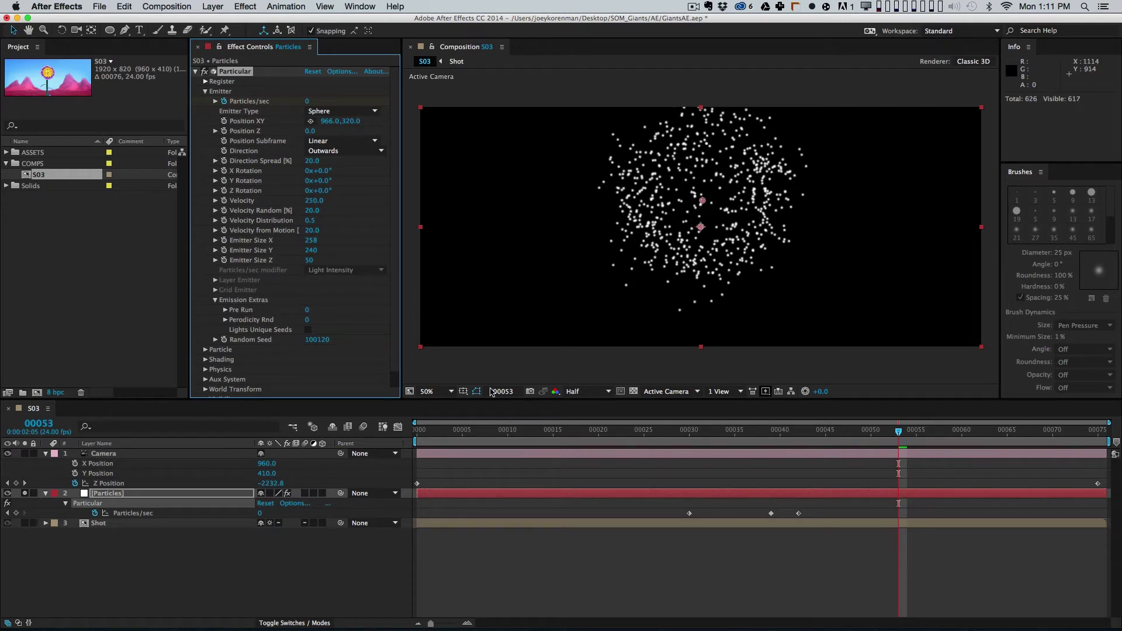
left_click(311, 211)
type("75")
key("Return")
left_click(732, 547)
left_click(672, 431)
key("space")
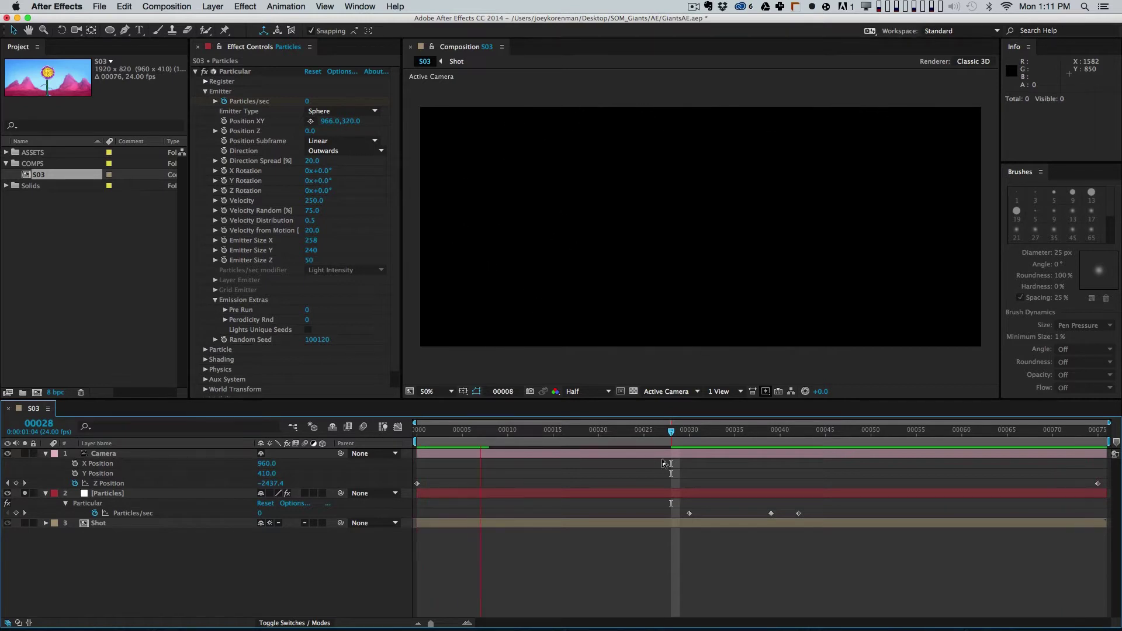
Step: Limit the work area to frames 23 through 54 and play a RAM preview of the burst
left_click_drag(666, 430, 626, 431)
key("b")
left_click_drag(867, 434, 907, 432)
key("n")
key("KP_0")
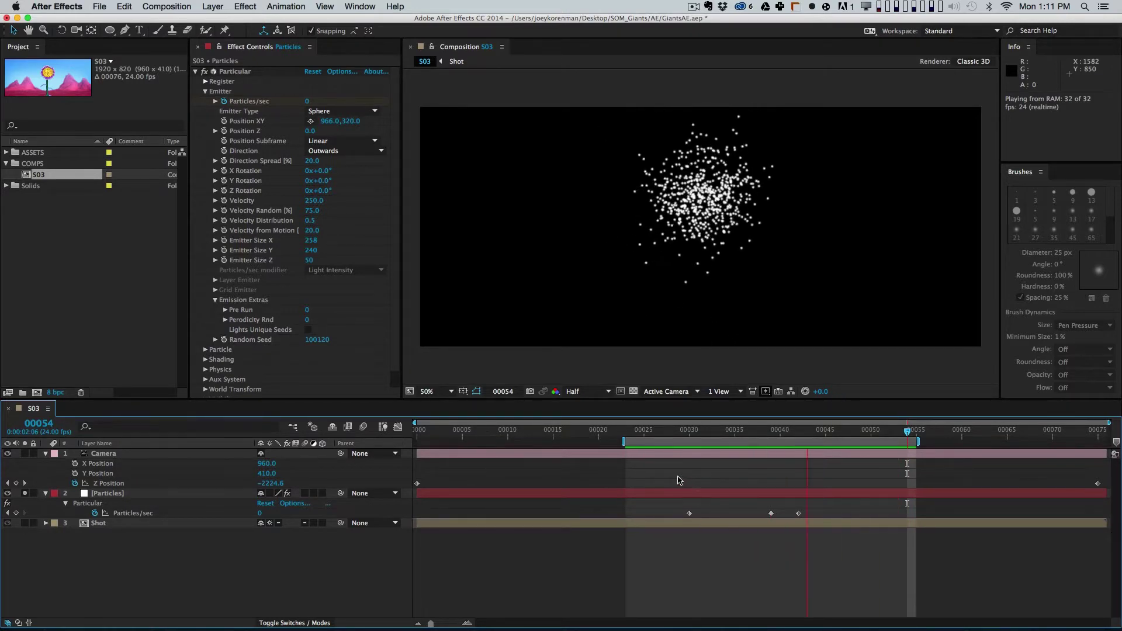
key("space")
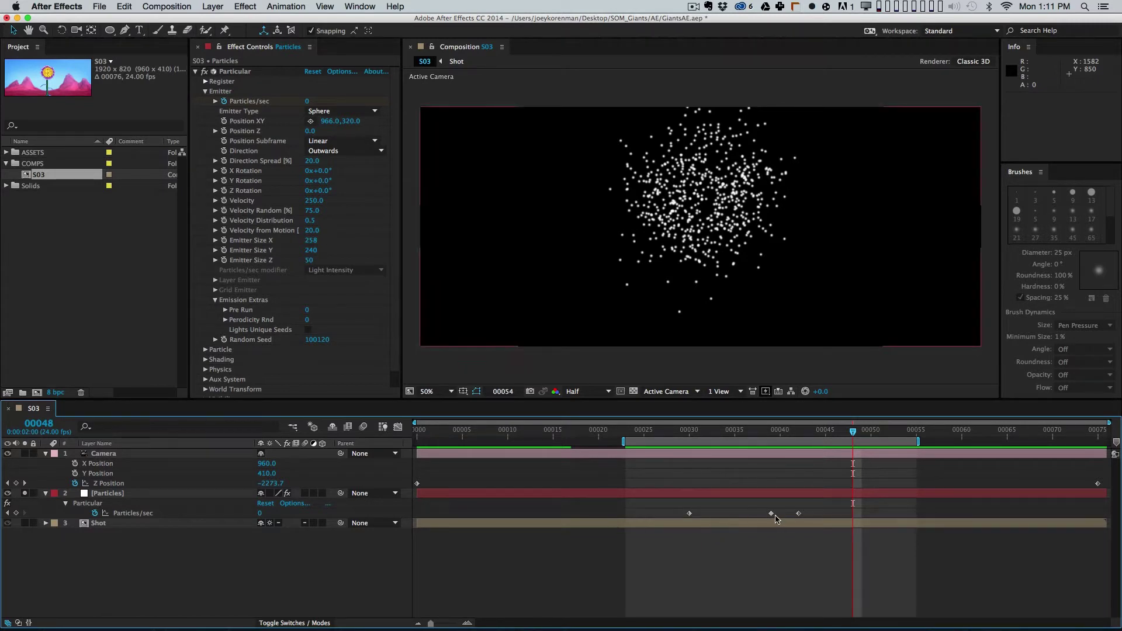
Step: Tighten the three Particles/sec keyframes to about frames 33, 38 and 40 and RAM preview the shorter burst
left_click(690, 514)
left_click_drag(718, 515, 776, 517)
left_click(699, 433)
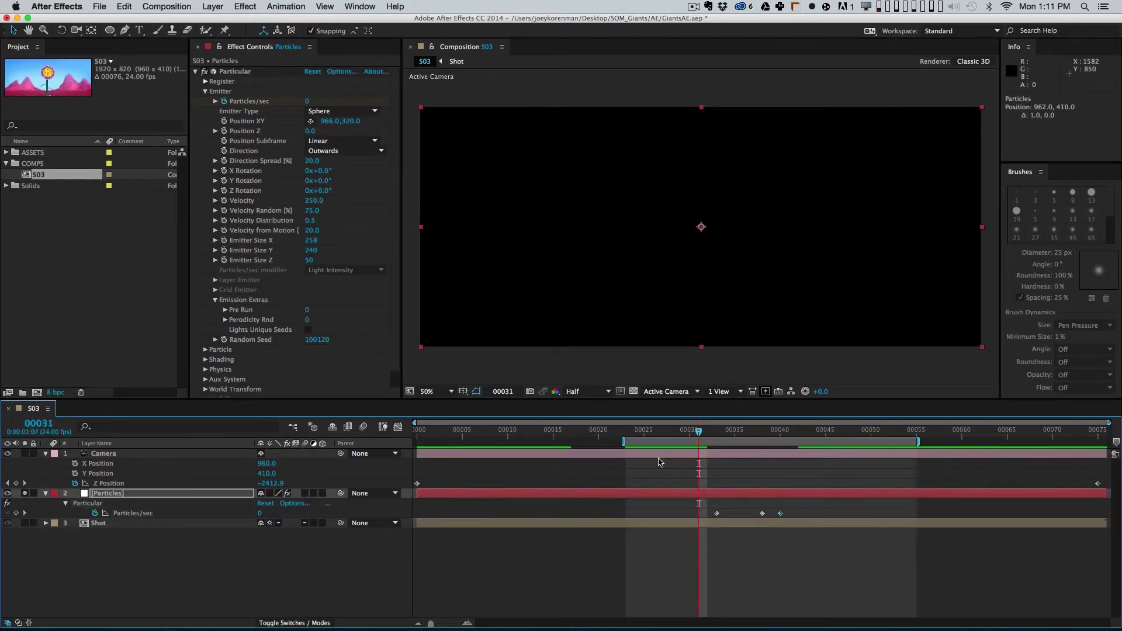
key("KP_0")
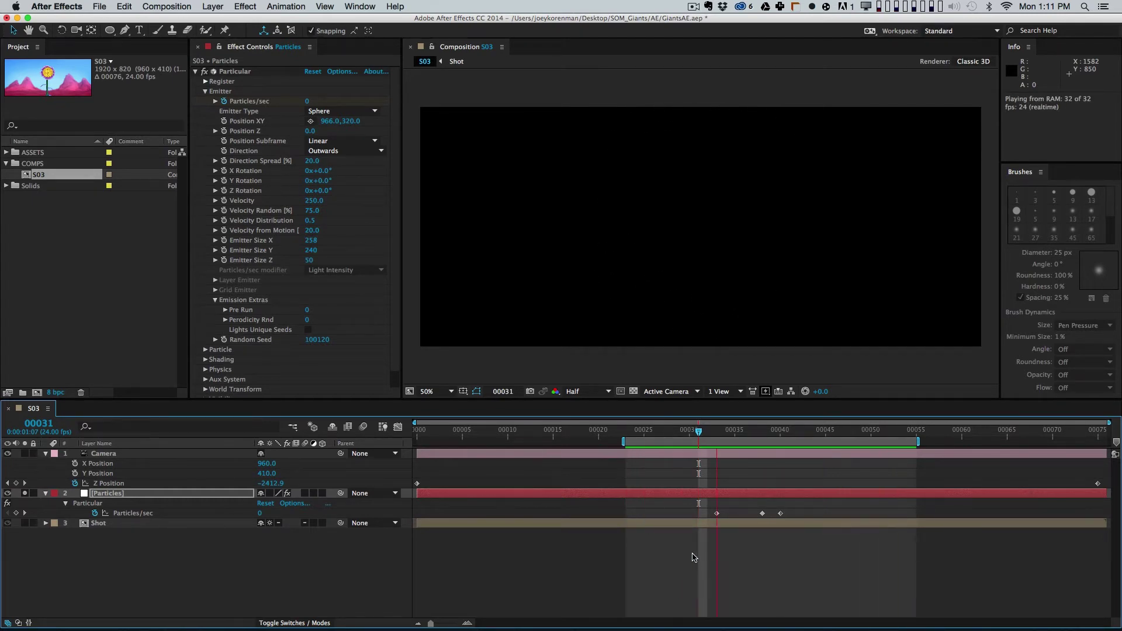
key("space")
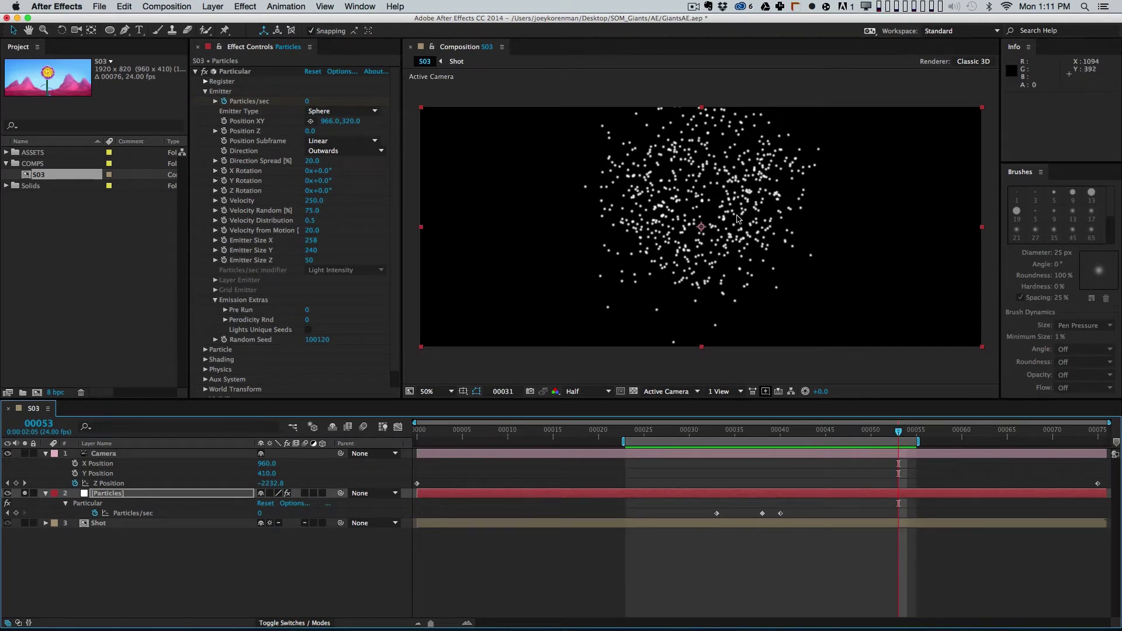
Step: Expand the Particle settings, set Size to 2 and Size Random to 78%, and preview the burst
left_click(207, 353)
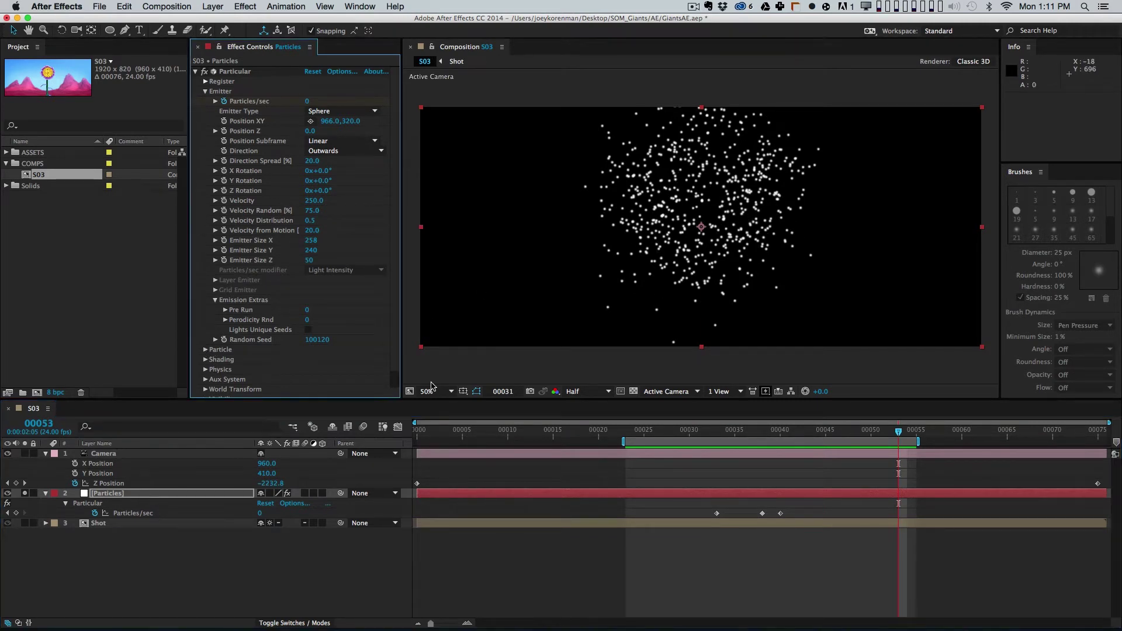
left_click(207, 350)
scroll(315, 227, "down", 5)
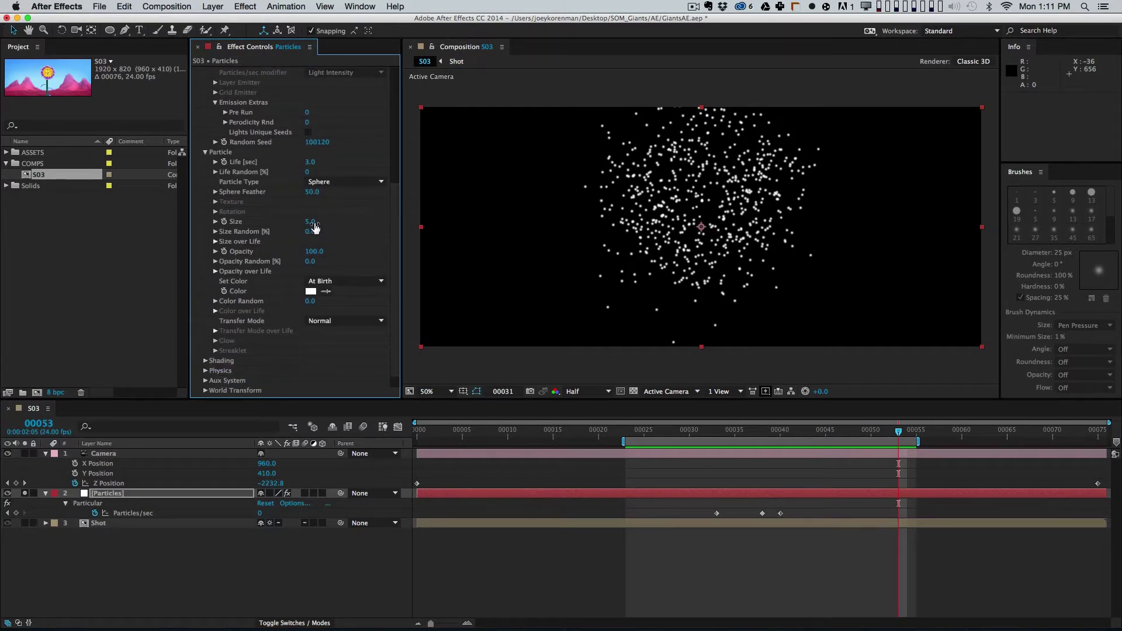
left_click(311, 225)
type("2")
key("Return")
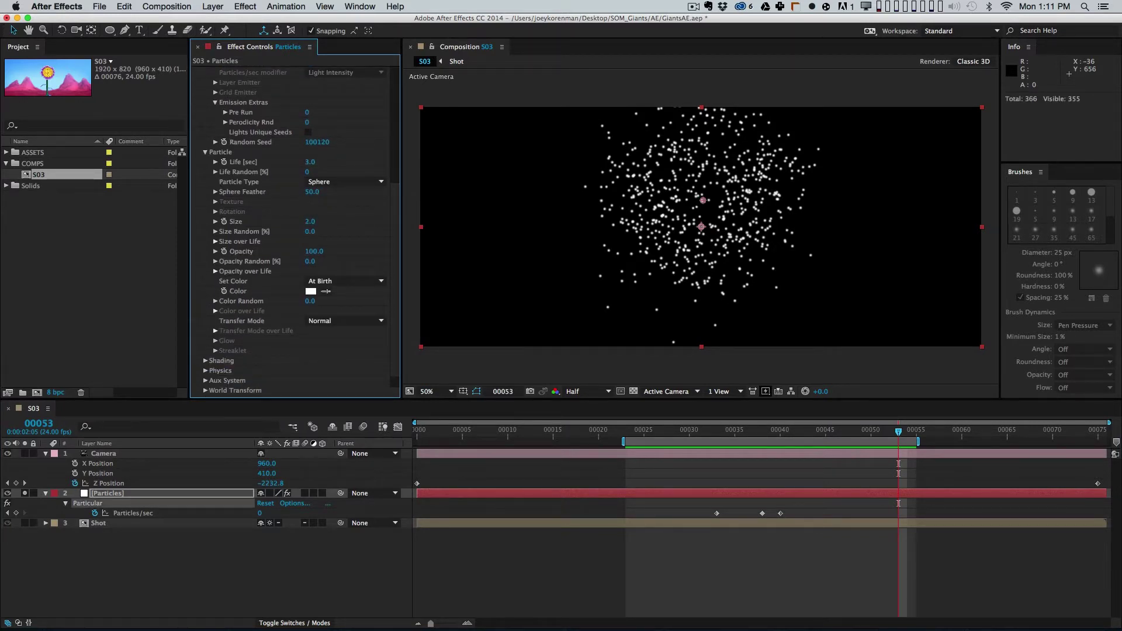
left_click_drag(311, 231, 329, 232)
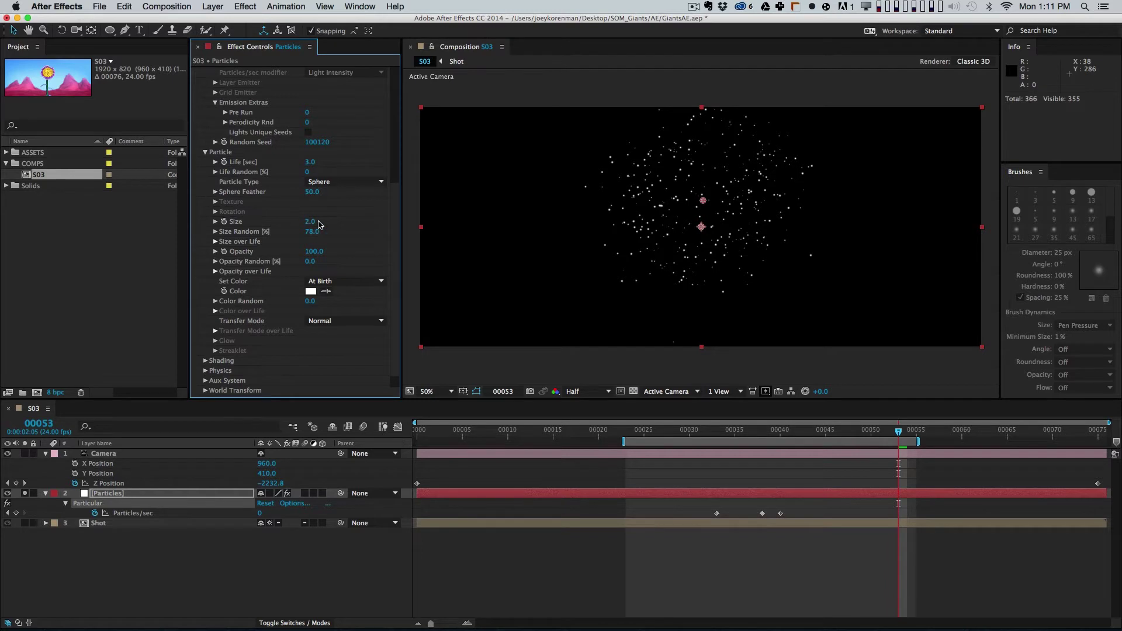
left_click_drag(666, 436, 707, 439)
key("space")
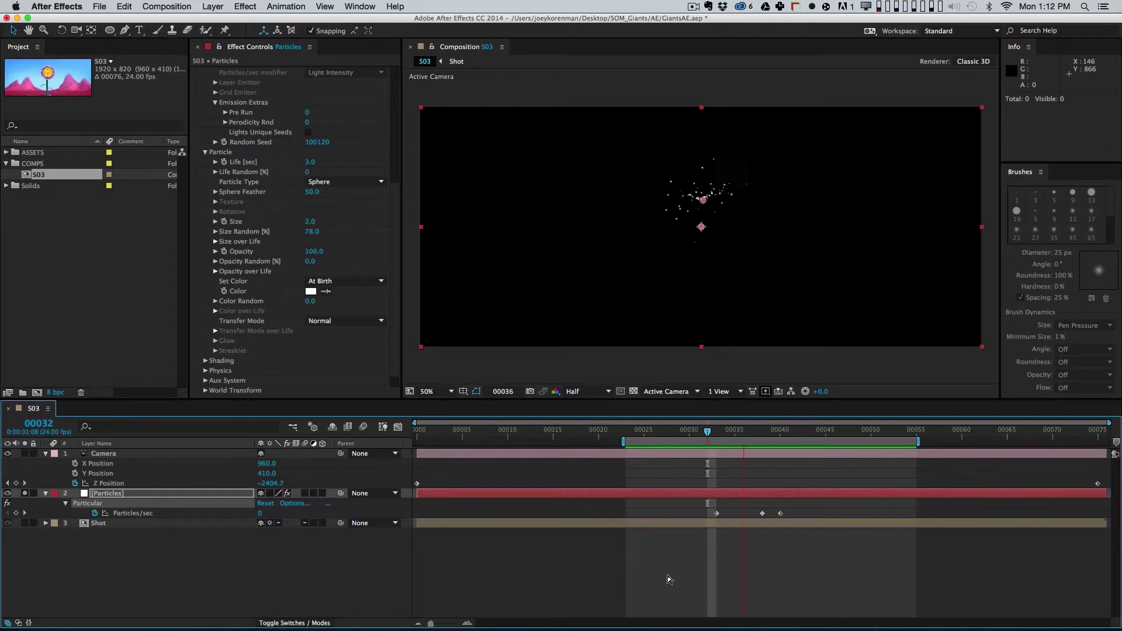
key("space")
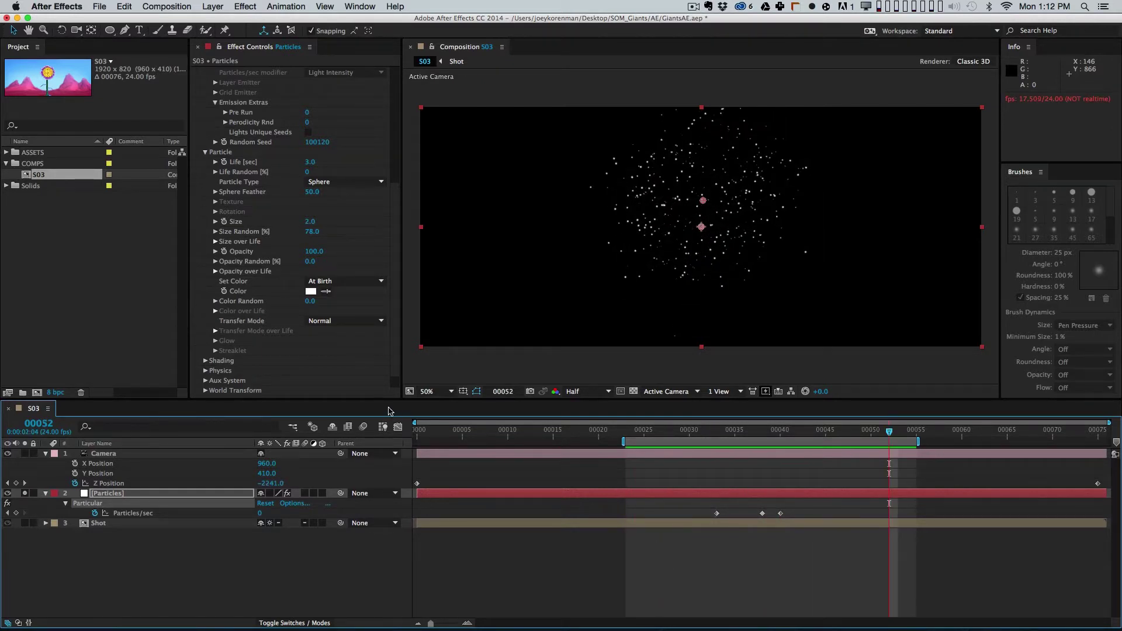
Step: Reveal the Size over Life graph, scrub through the burst, and set the particle Life to 2 seconds
left_click(215, 242)
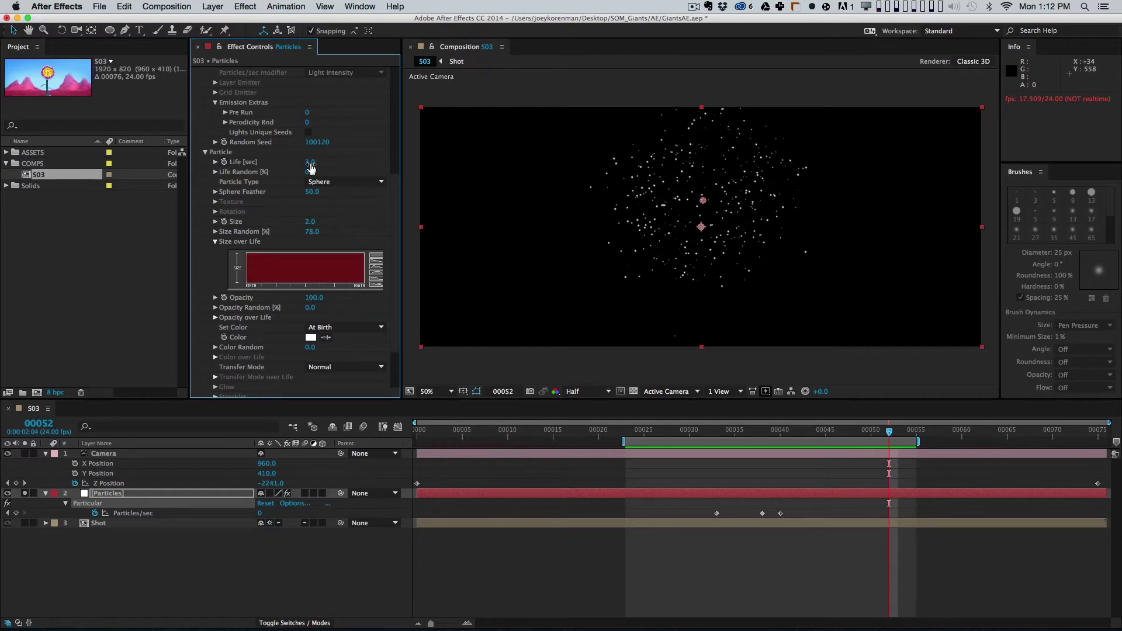
left_click_drag(690, 435, 714, 437)
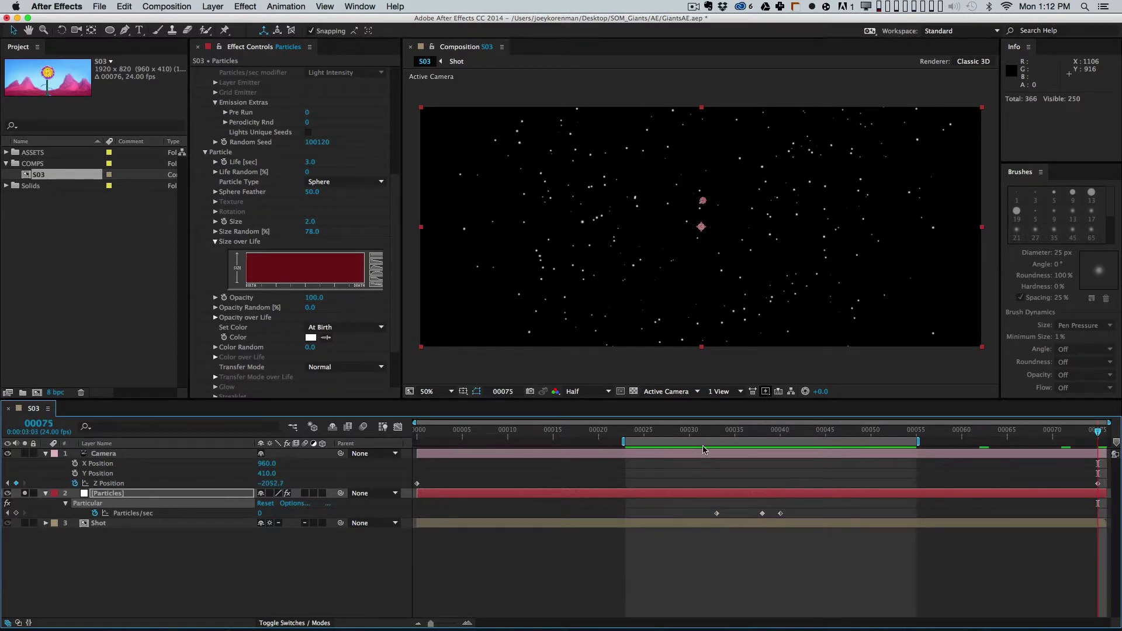
left_click_drag(703, 432, 717, 443)
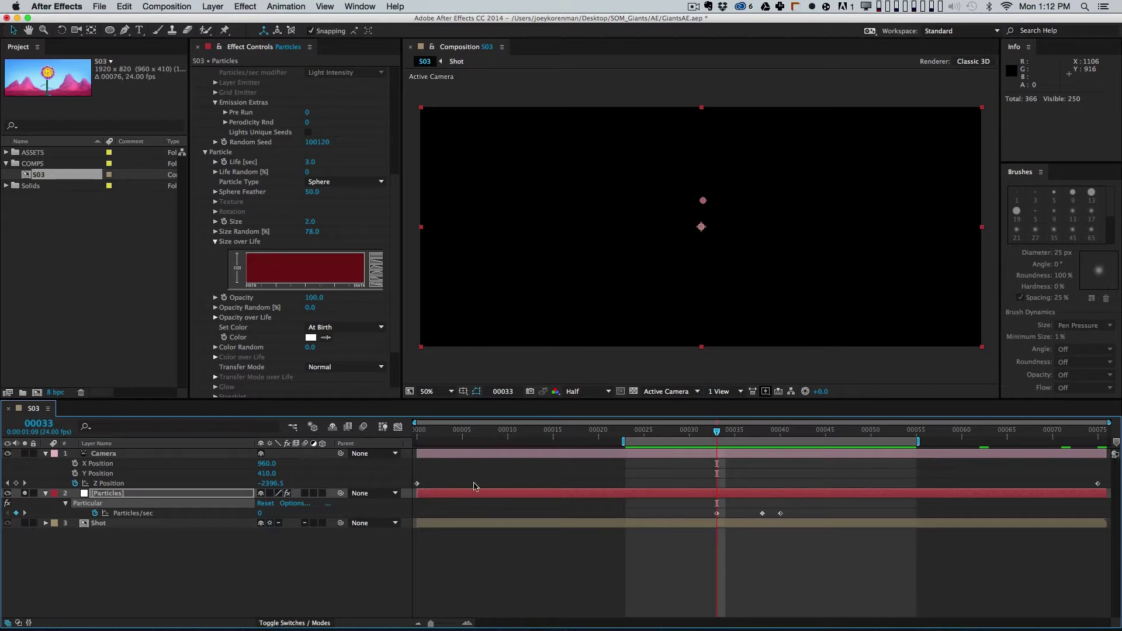
left_click(317, 162)
type("2")
key("Return")
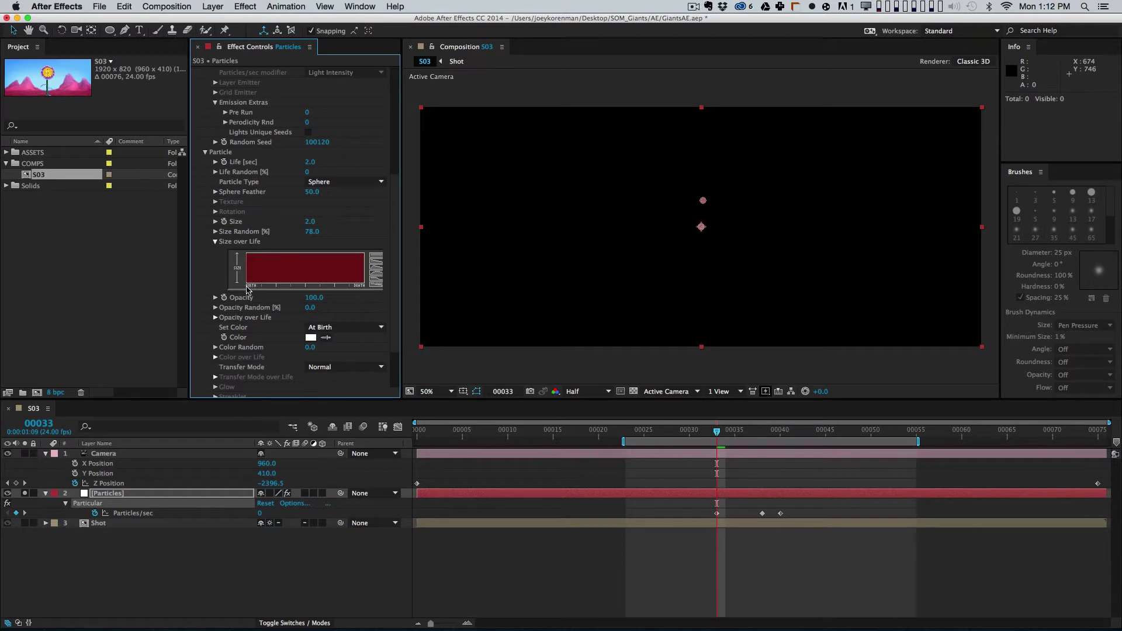
Step: Redraw the start of the Size over Life curve as a ramp up from zero, and RAM preview the burst
left_click_drag(247, 284, 259, 267)
key("KP_0")
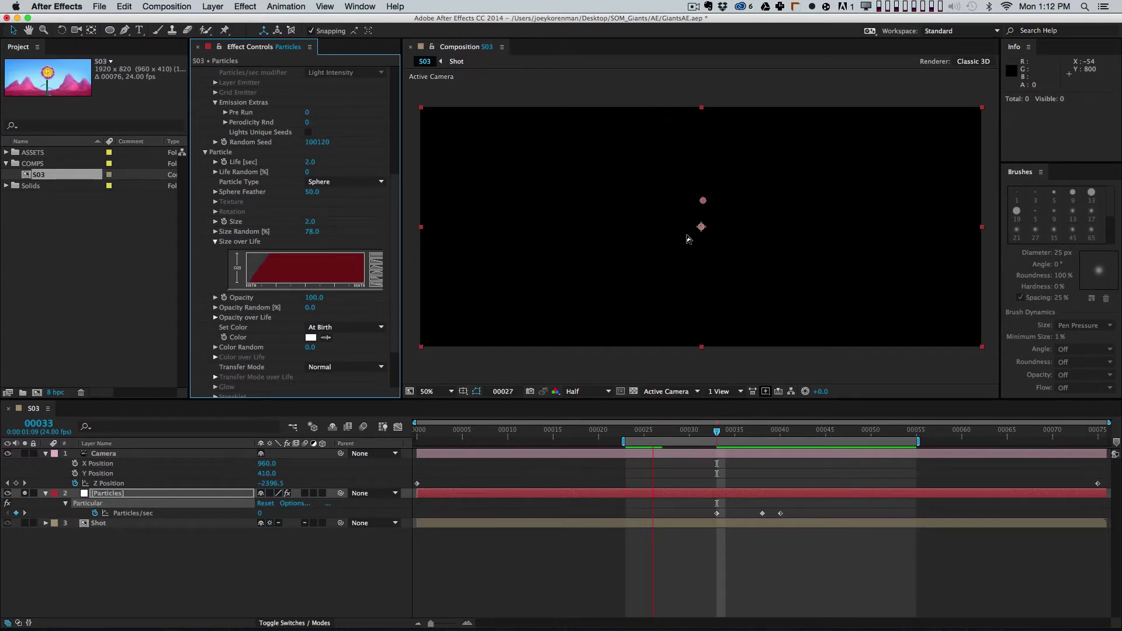
key("space")
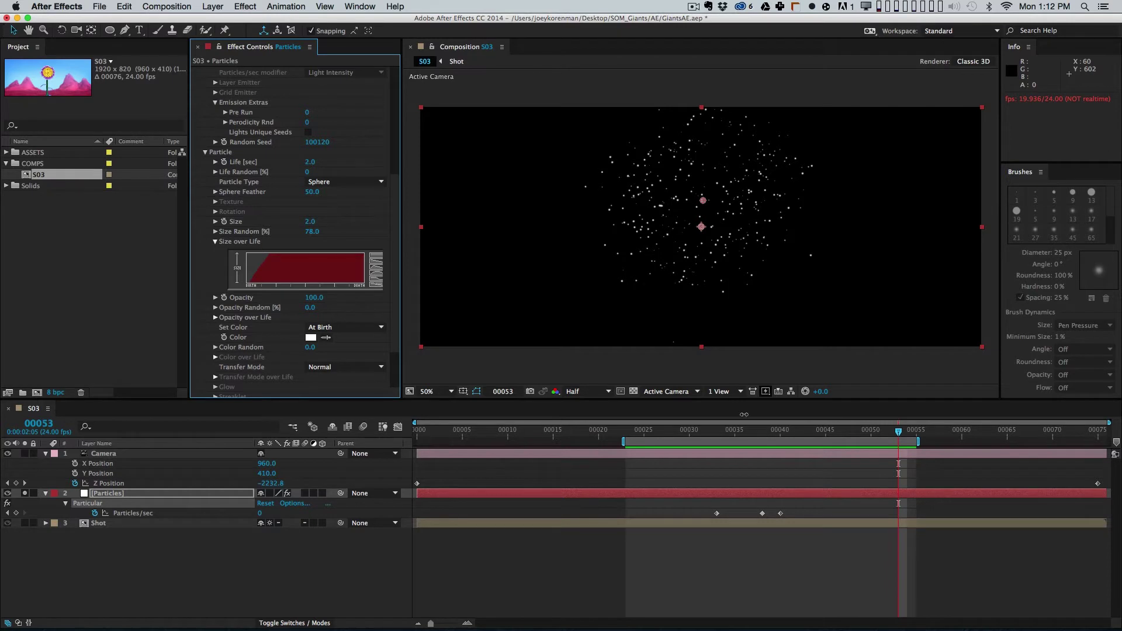
Step: Extend the work area's end to frame 75 and RAM preview the full burst
left_click_drag(918, 439, 1109, 440)
key("space")
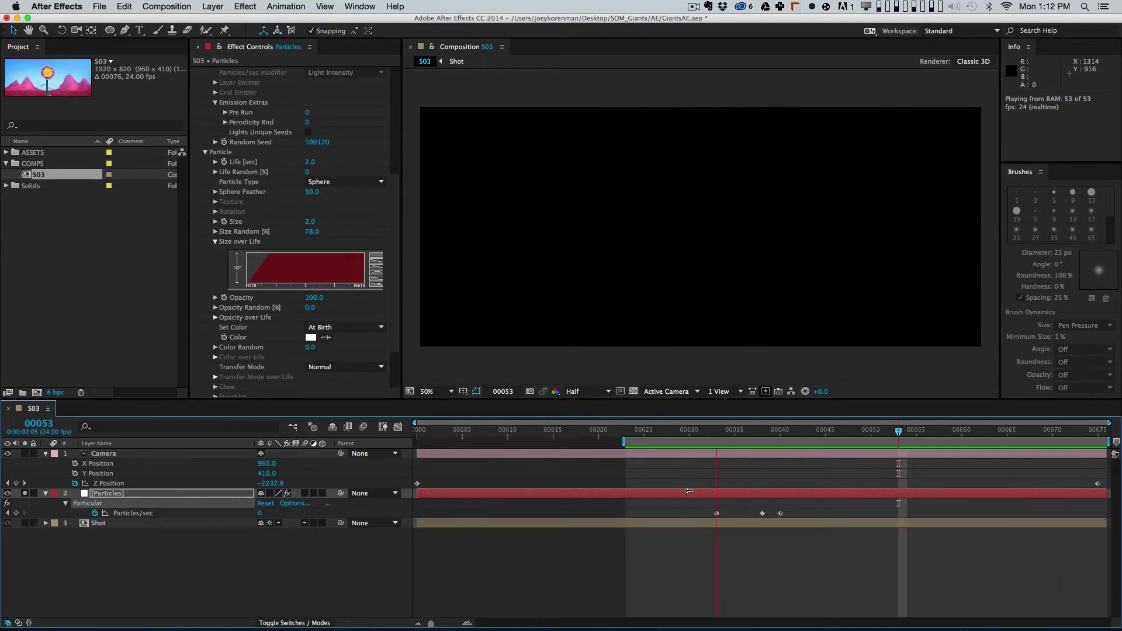
key("space")
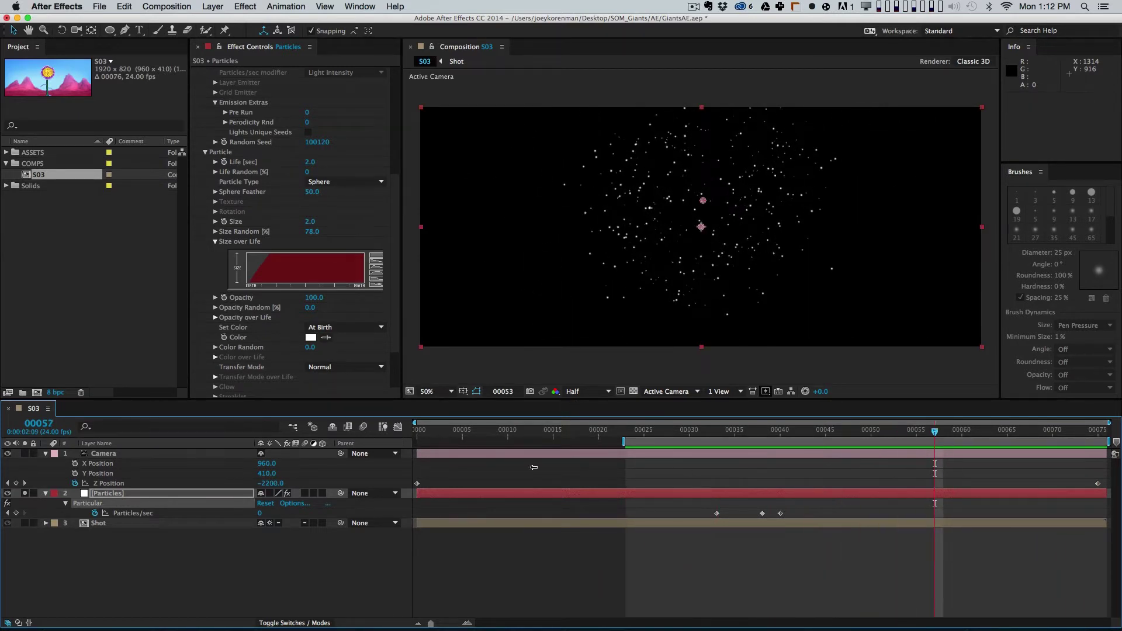
Step: Unsolo the Particles layer to preview the burst over the flower shot, solo it again and scrub through the frames
left_click(24, 494)
key("space")
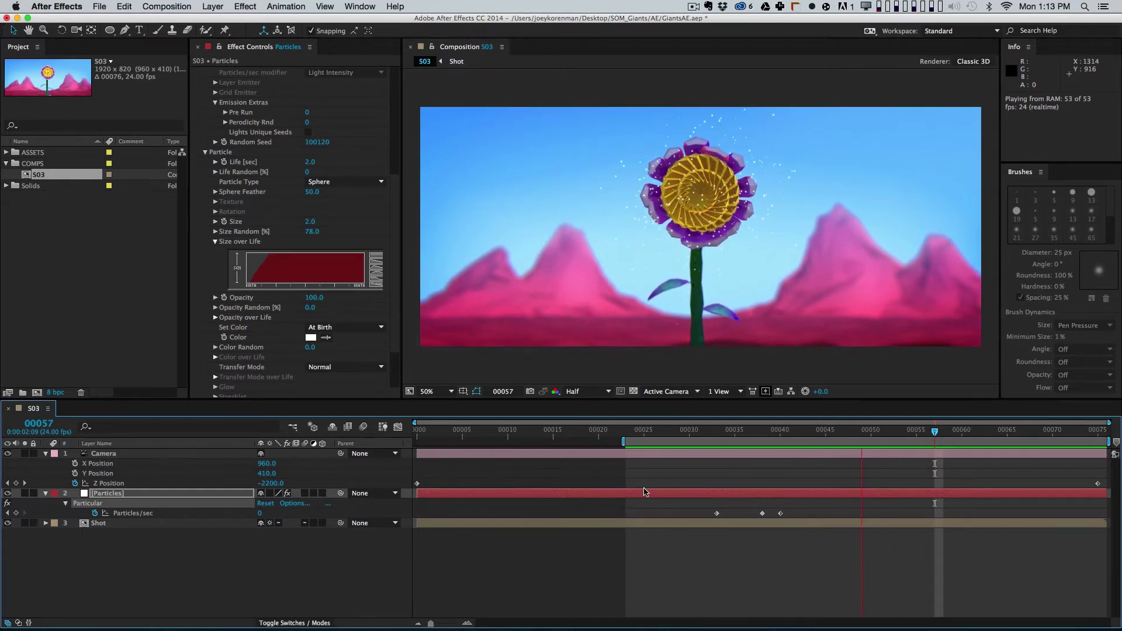
key("space")
left_click_drag(714, 433, 907, 440)
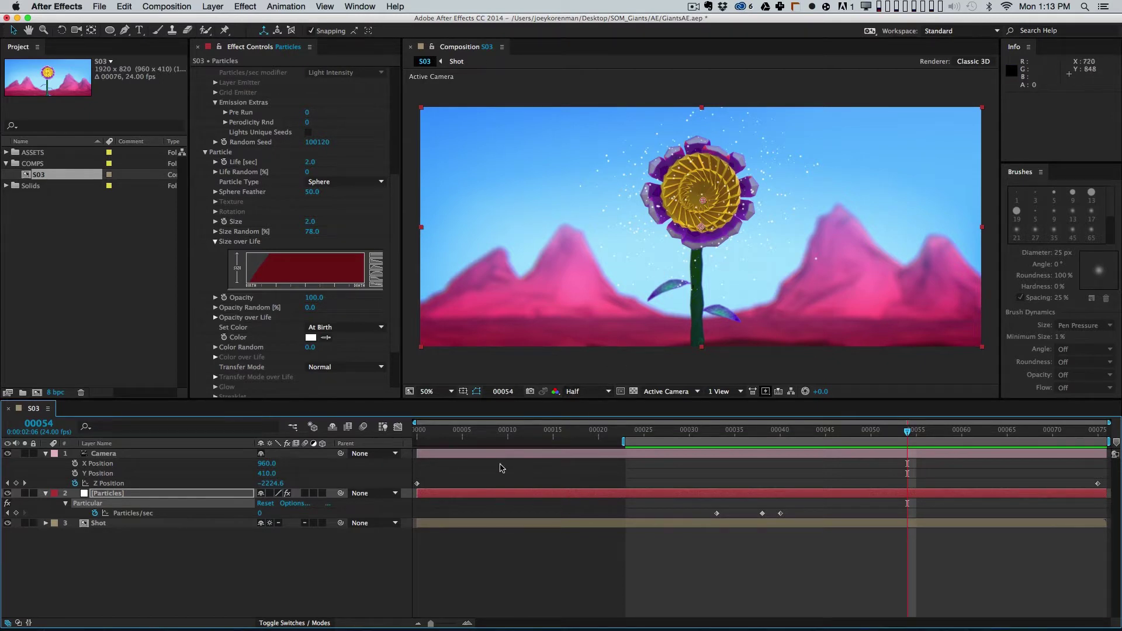
left_click(24, 493)
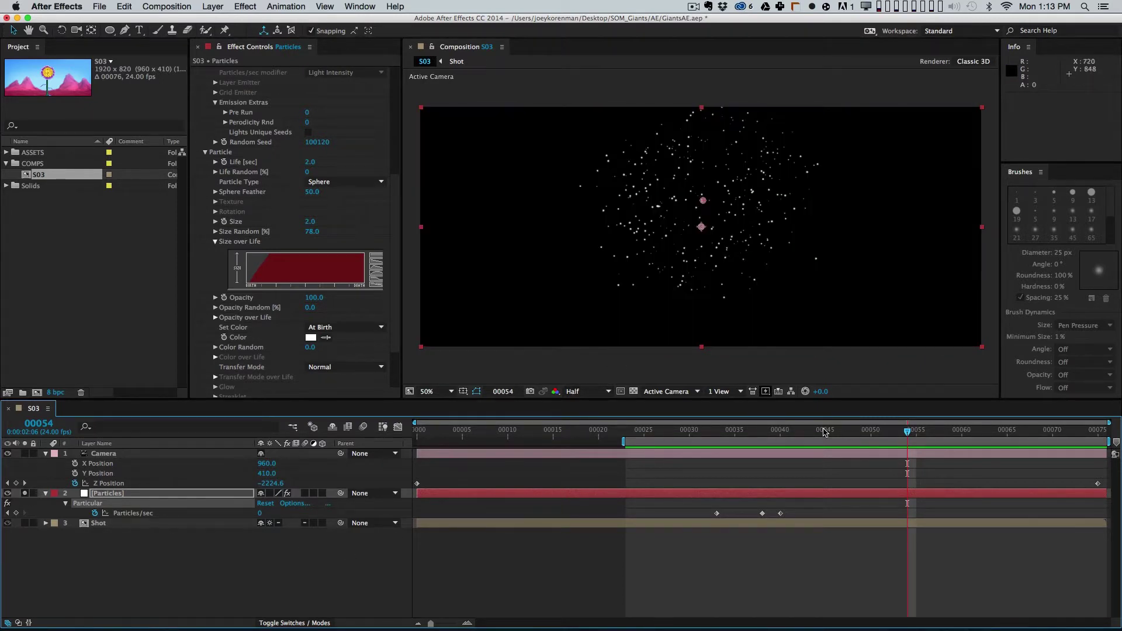
mouse_move(696, 431)
left_mouse_down()
mouse_move(932, 446)
mouse_move(751, 417)
mouse_move(706, 439)
mouse_move(714, 435)
left_mouse_up()
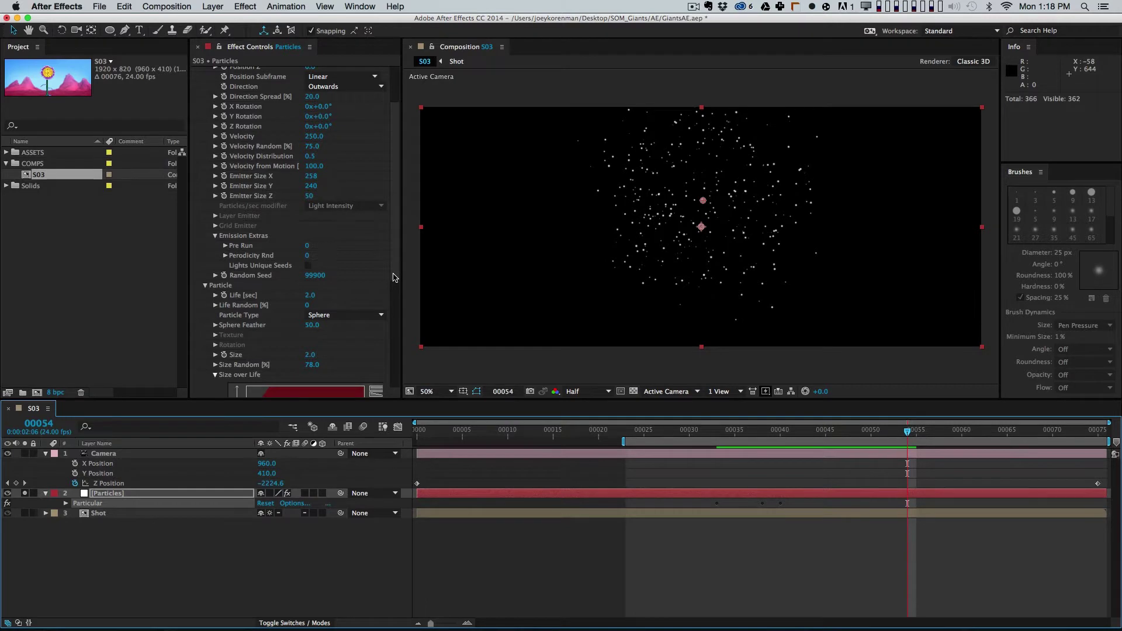
Step: Expand Physics, Air and Spherical Field, and turn on Visualize Fields
scroll(394, 277, "down", 5)
left_click(205, 354)
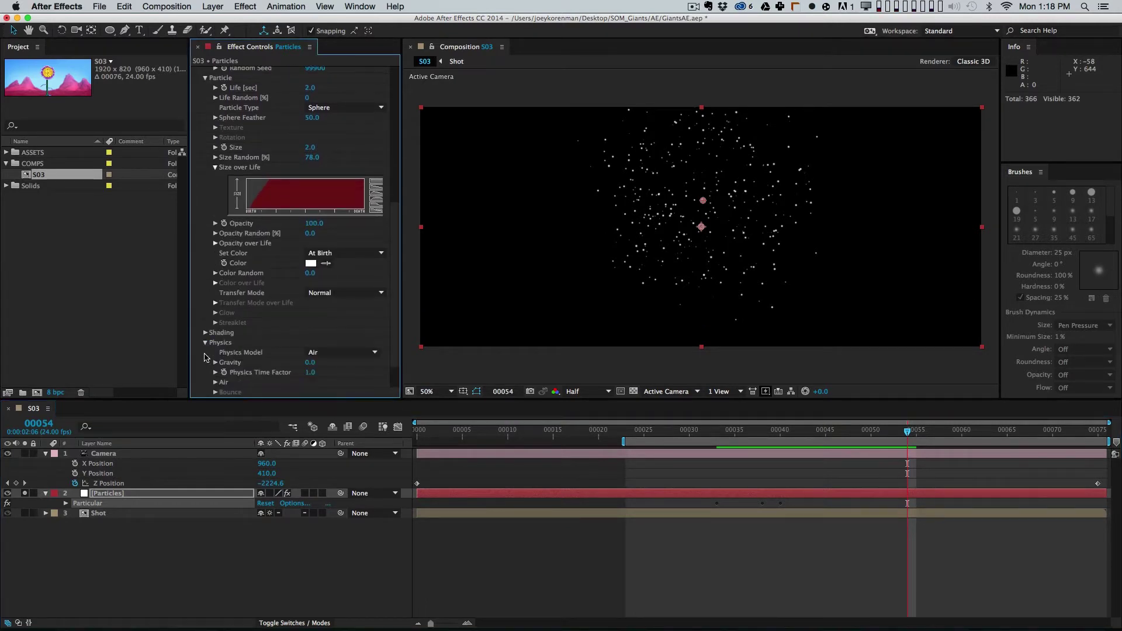
scroll(390, 368, "down", 2)
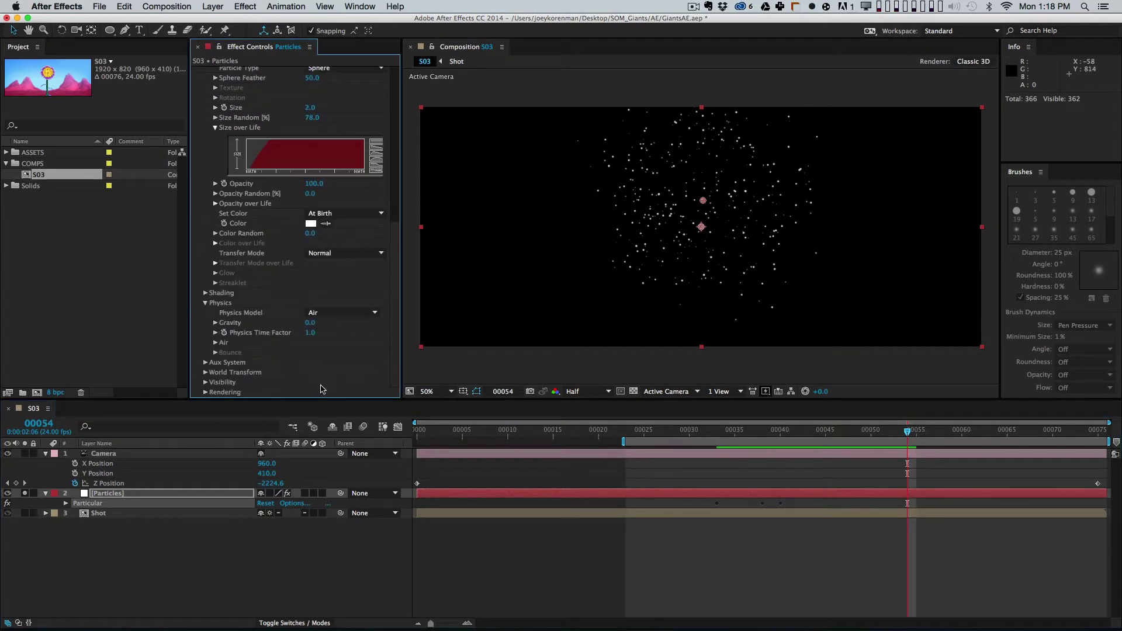
left_click(215, 343)
scroll(385, 343, "down", 6)
scroll(374, 347, "down", 2)
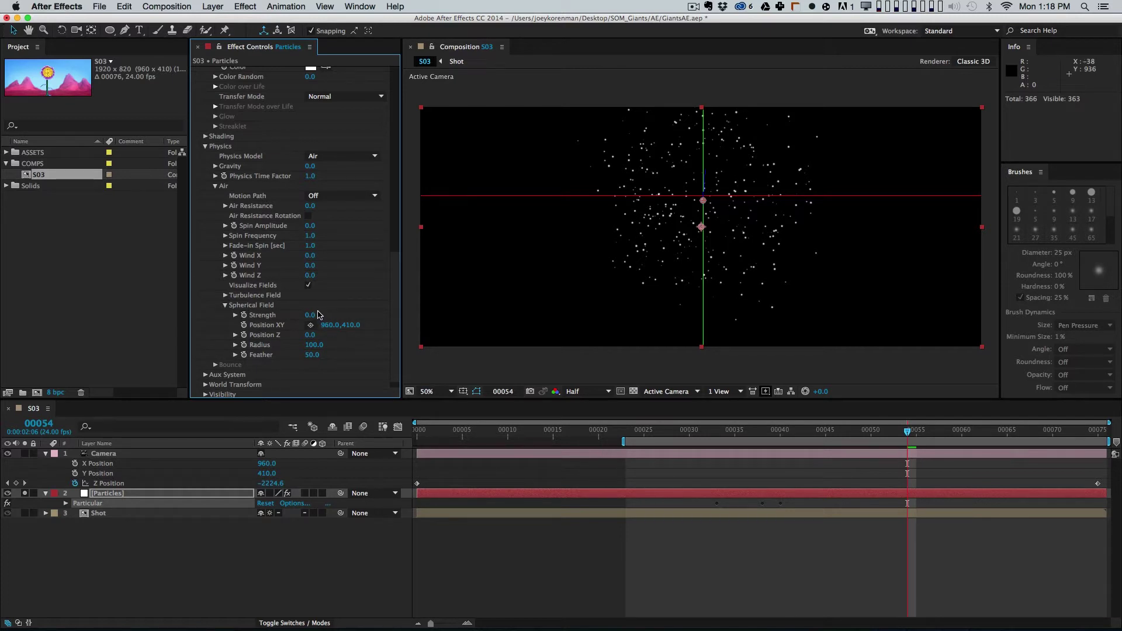
Step: Set the Spherical Field's Strength to 100 and Radius to 180, and try shifting its XY position before undoing that move
left_click_drag(312, 320, 529, 288)
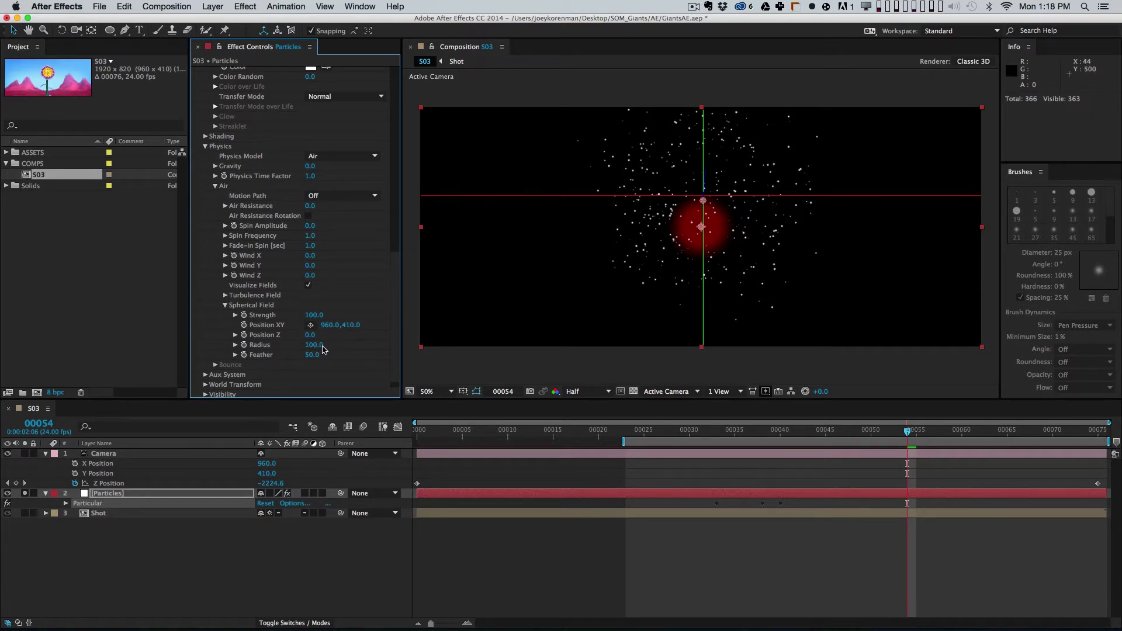
mouse_move(323, 345)
left_mouse_down()
mouse_move(377, 344)
mouse_move(320, 345)
left_mouse_up()
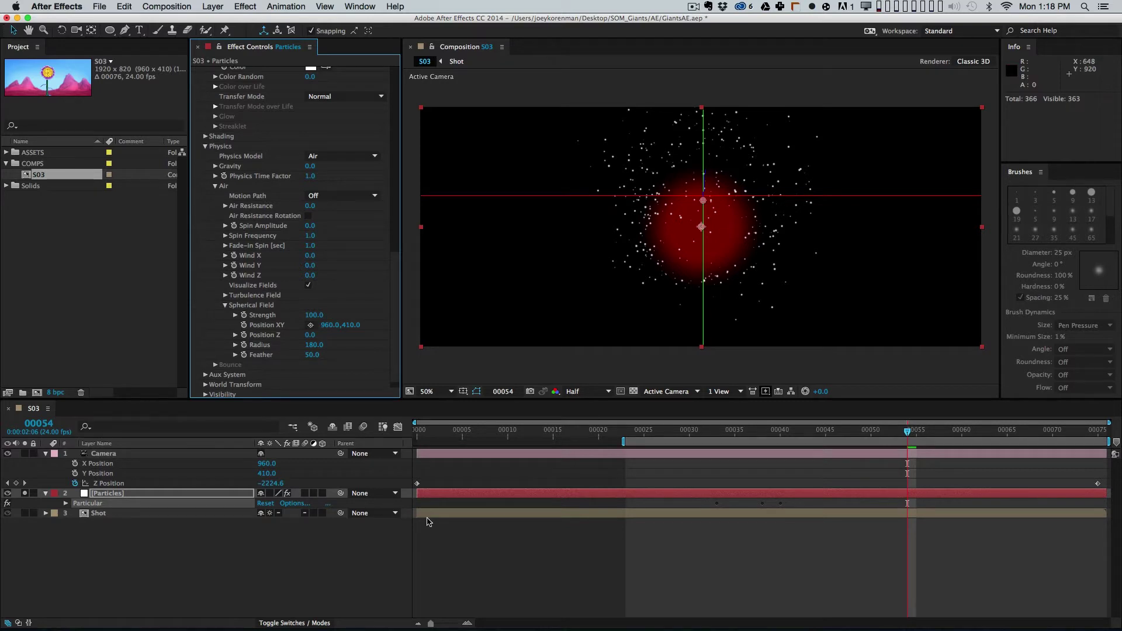
mouse_move(351, 330)
left_mouse_down()
mouse_move(329, 329)
mouse_move(388, 315)
left_mouse_up()
key("super+z")
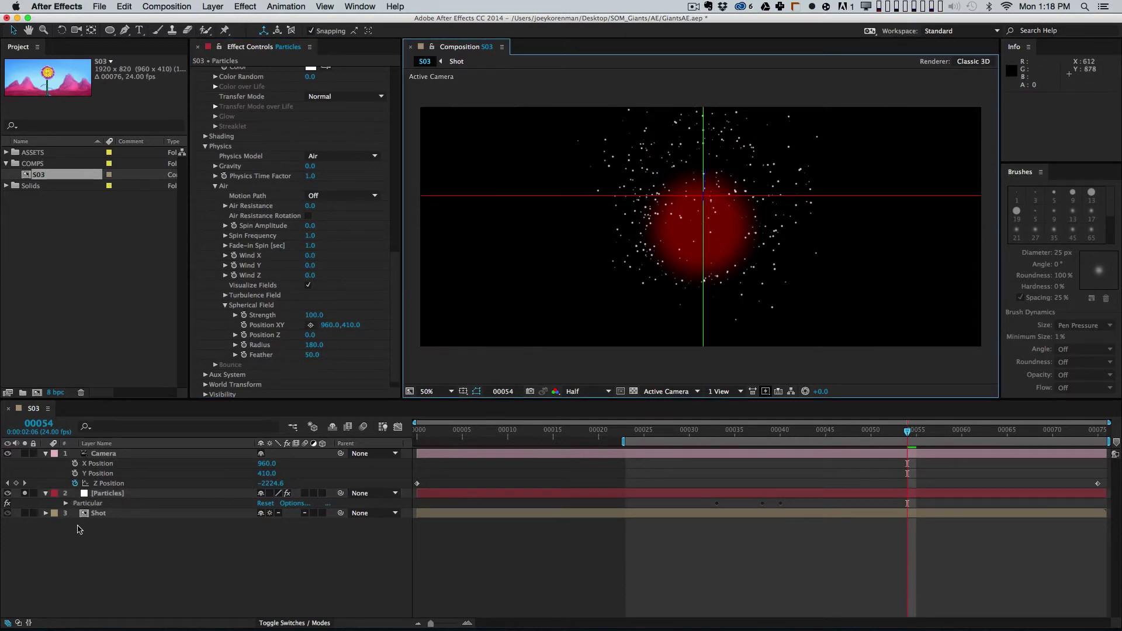
Step: Unsolo the Particles layer and set the Spherical Field's Position XY to 960, 326, Radius to 146 and Feather to 100
left_click(25, 493)
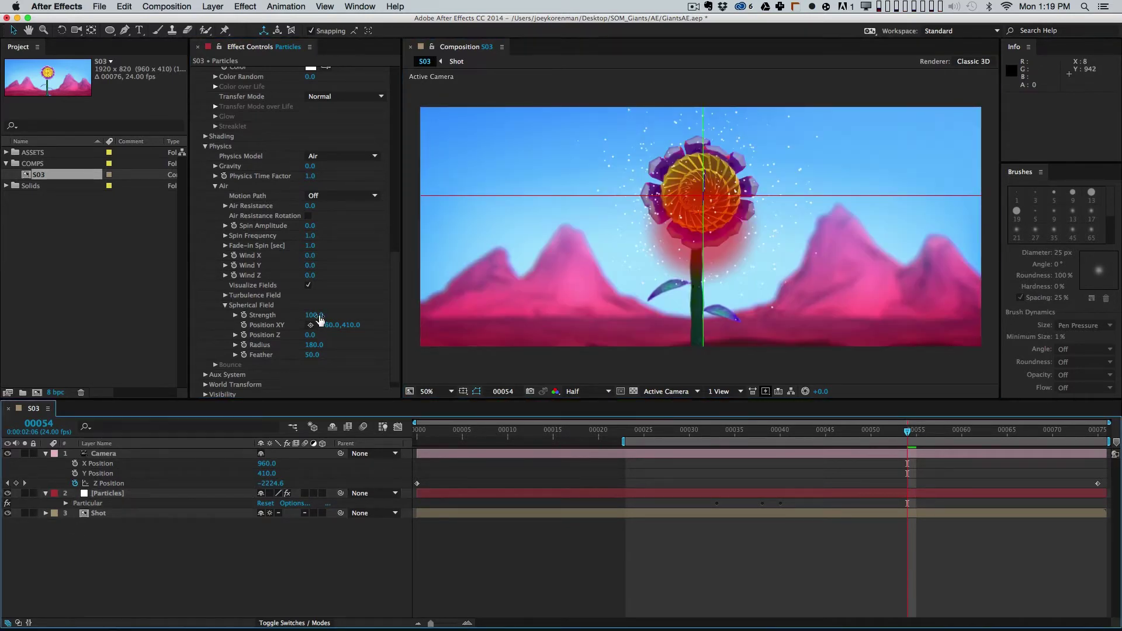
left_click_drag(352, 325, 305, 315)
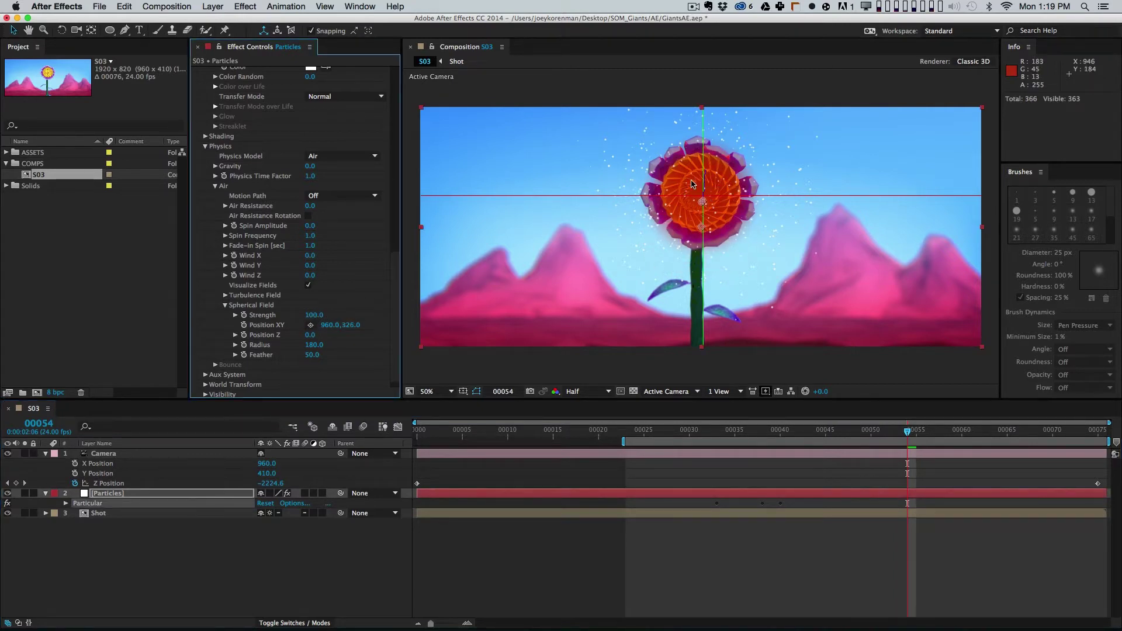
left_click_drag(315, 349, 577, 337)
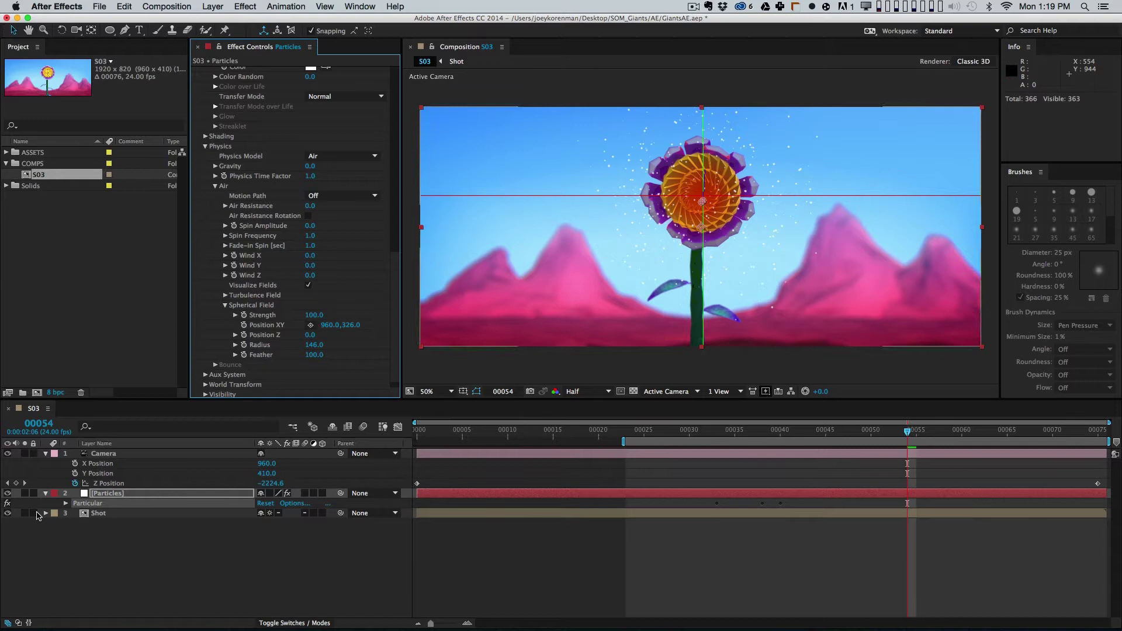
Step: Hide the Shot layer, turn off Visualize Fields, and preview how the Spherical Field pushes the particles
left_click(8, 513)
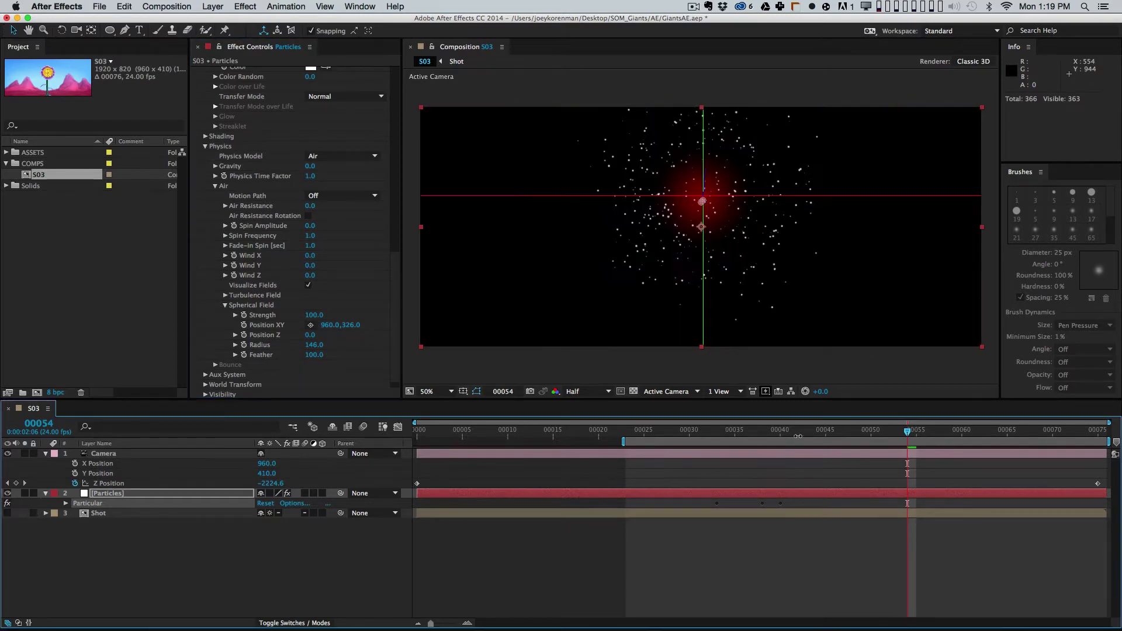
left_click_drag(850, 434, 798, 432)
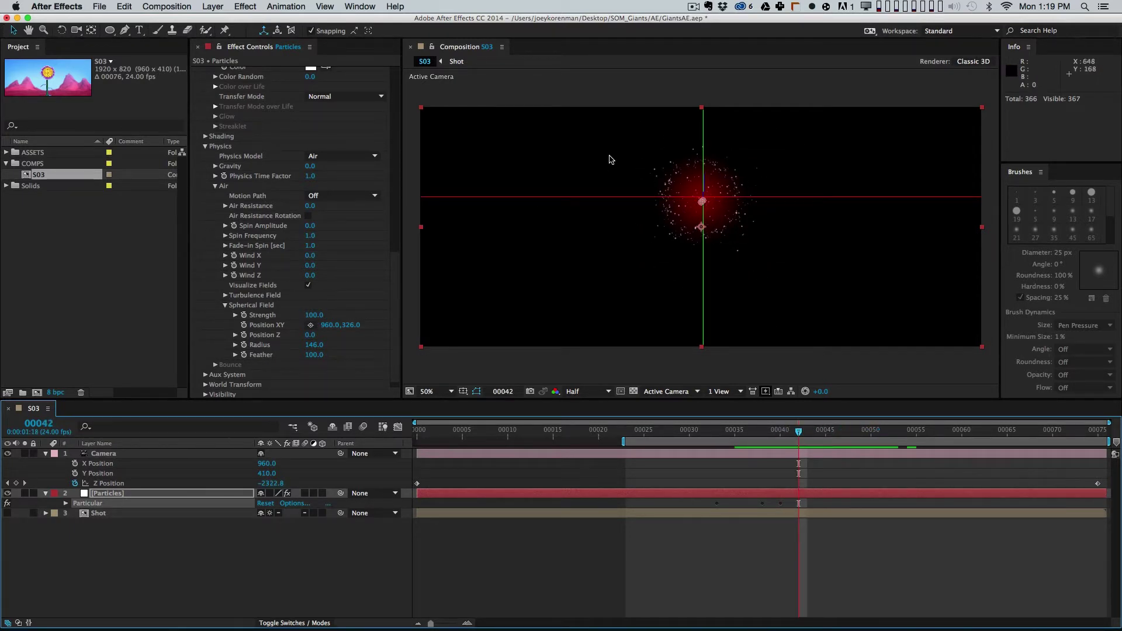
left_click(308, 285)
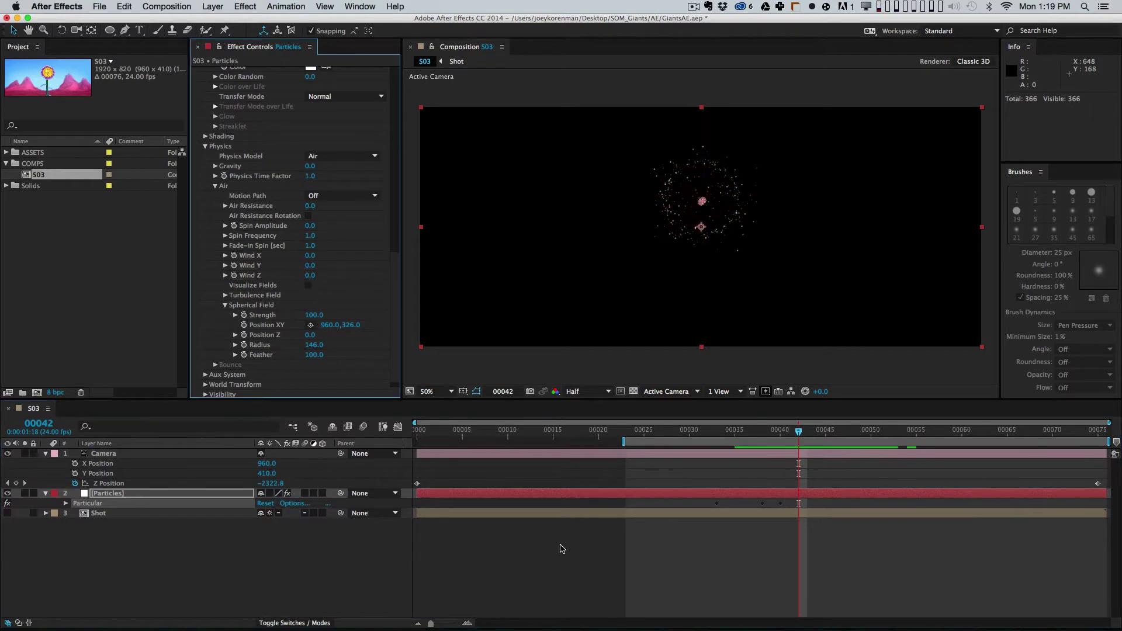
left_click(680, 430)
key("space")
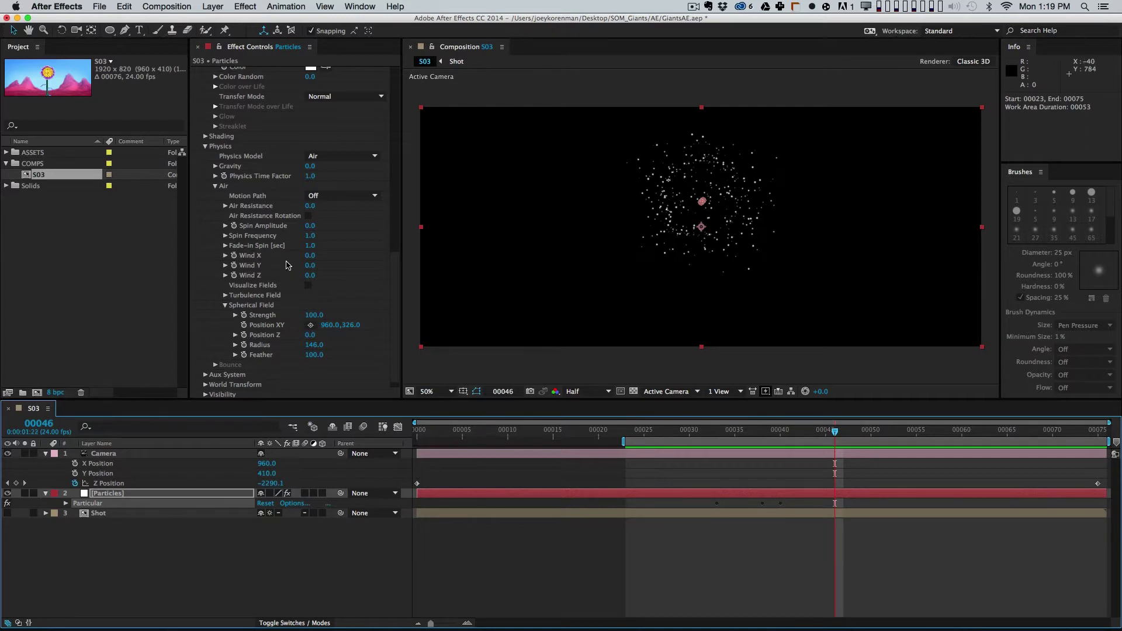
Step: Collapse Spherical Field, turn Visualize Fields back on, and set the Turbulence Field's Affect Position to 161
left_click(227, 305)
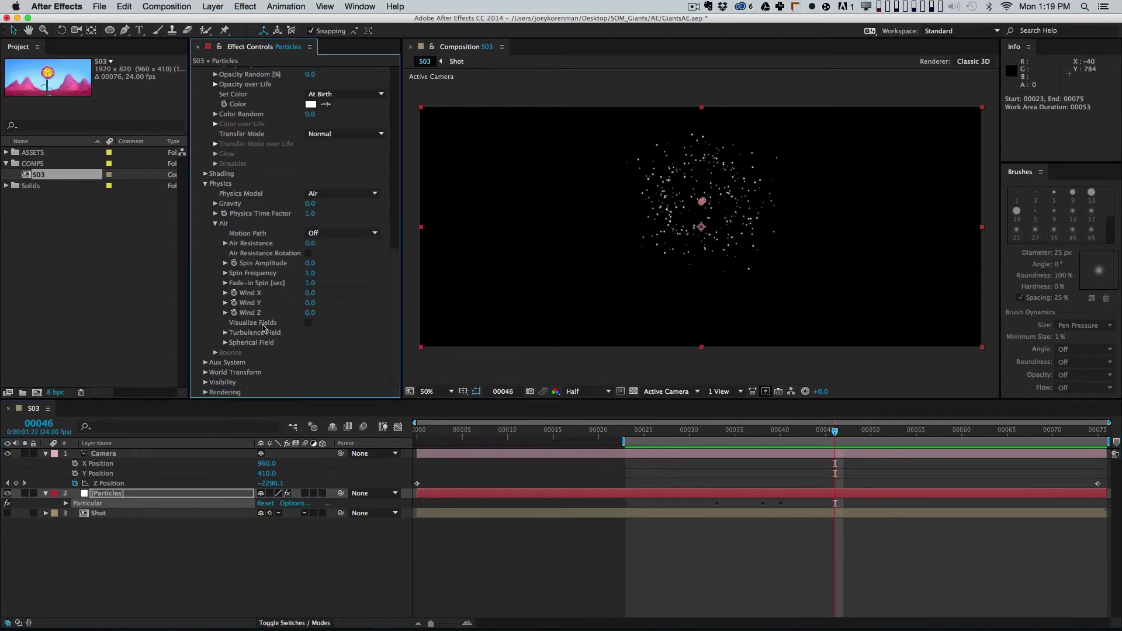
left_click(308, 322)
left_click(225, 333)
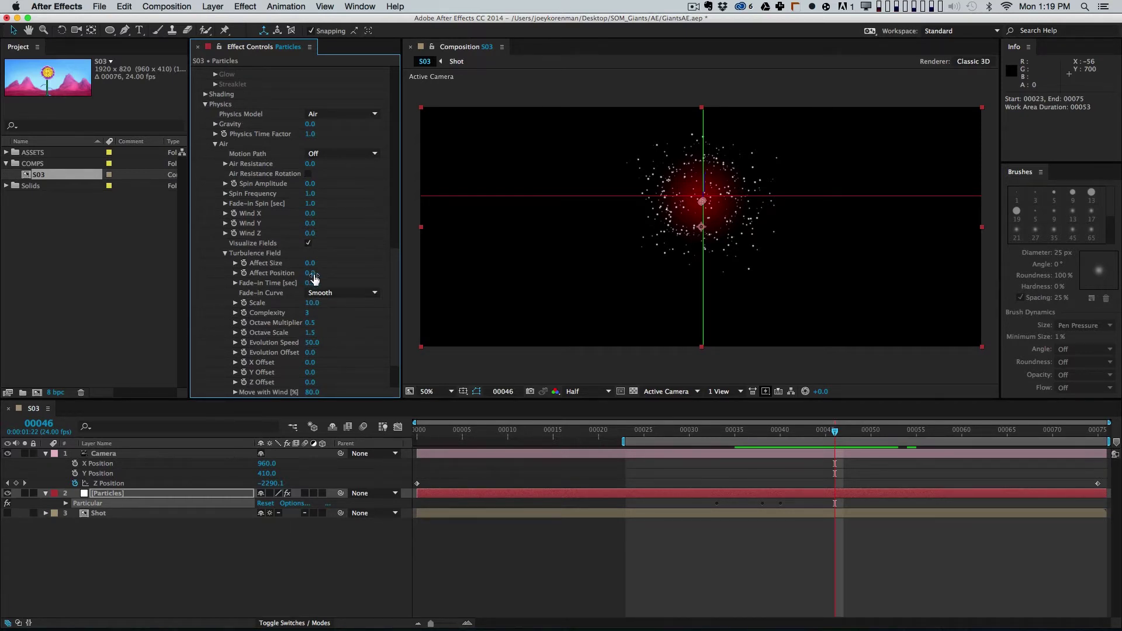
left_click_drag(313, 272, 386, 265)
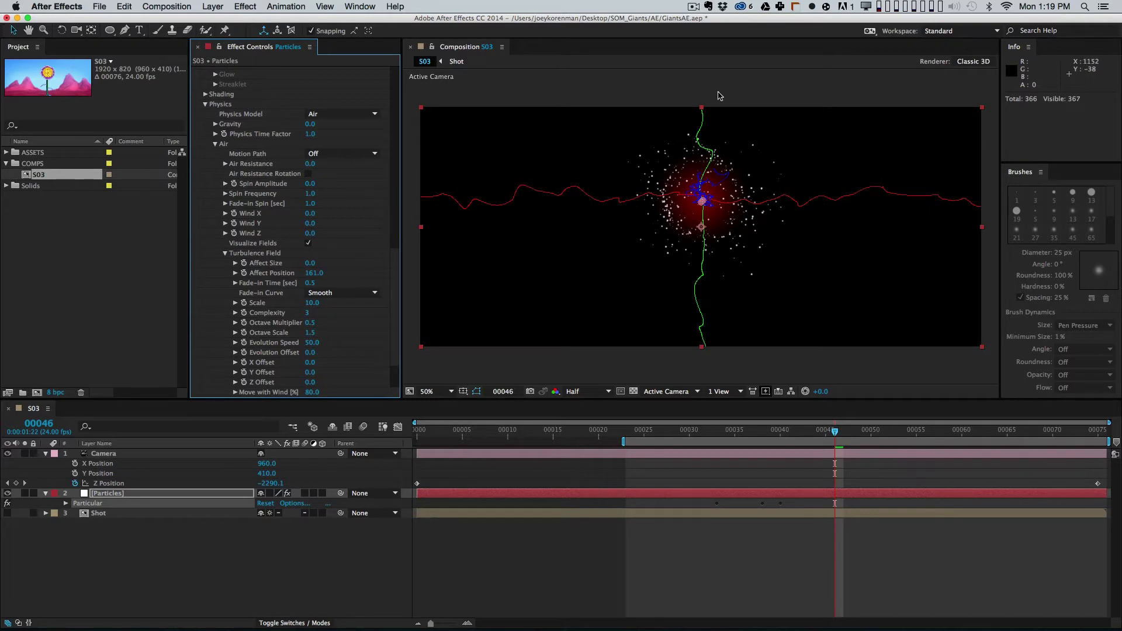
Step: Preview frame 64 with the Turbulence Field's Scale raised to 42, and undo that Scale change
left_click_drag(816, 435, 998, 448)
left_click_drag(312, 304, 326, 305)
right_click(326, 304)
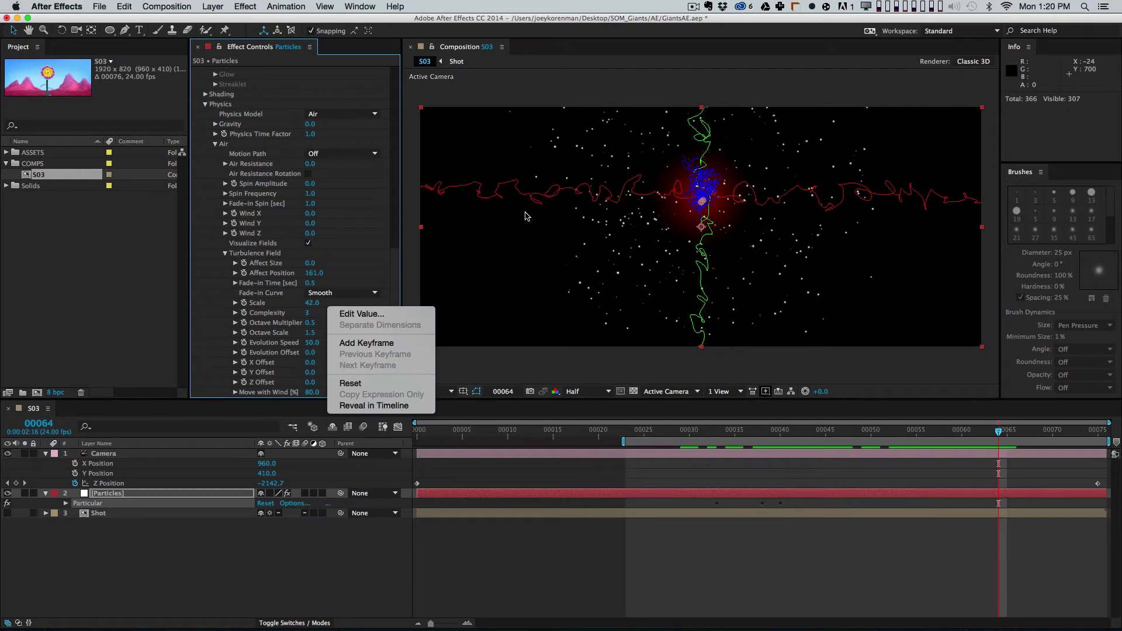
left_click(783, 185)
key("super+z")
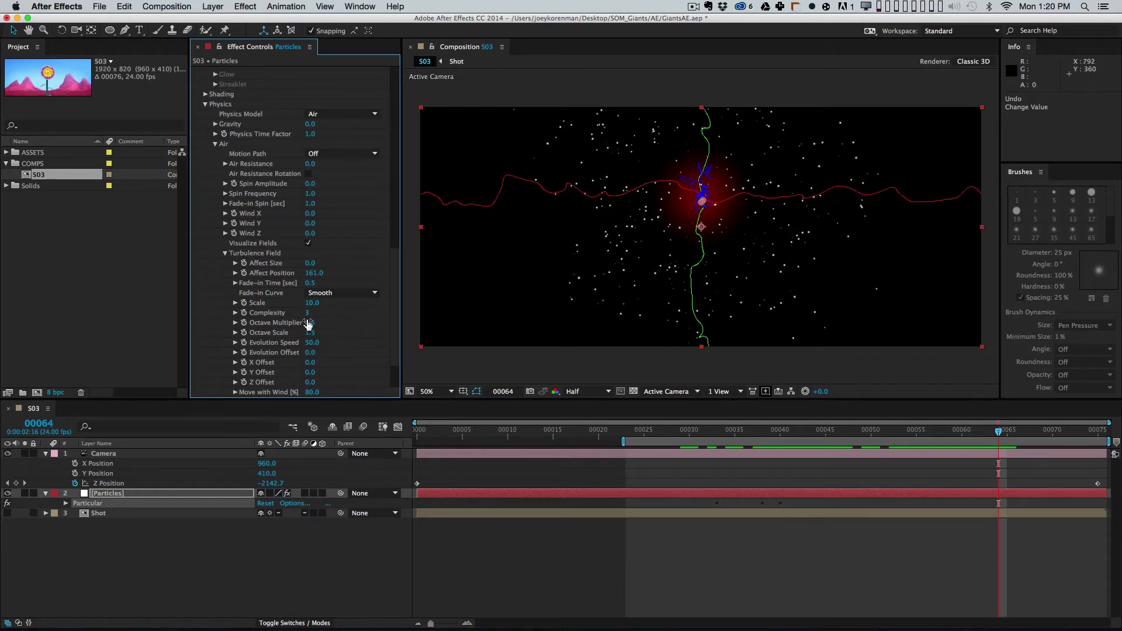
Step: Try an Octave Scale of 2 and a different X Offset on the Turbulence Field, undoing both changes
mouse_move(309, 312)
left_mouse_down()
mouse_move(327, 313)
mouse_move(319, 316)
left_mouse_up()
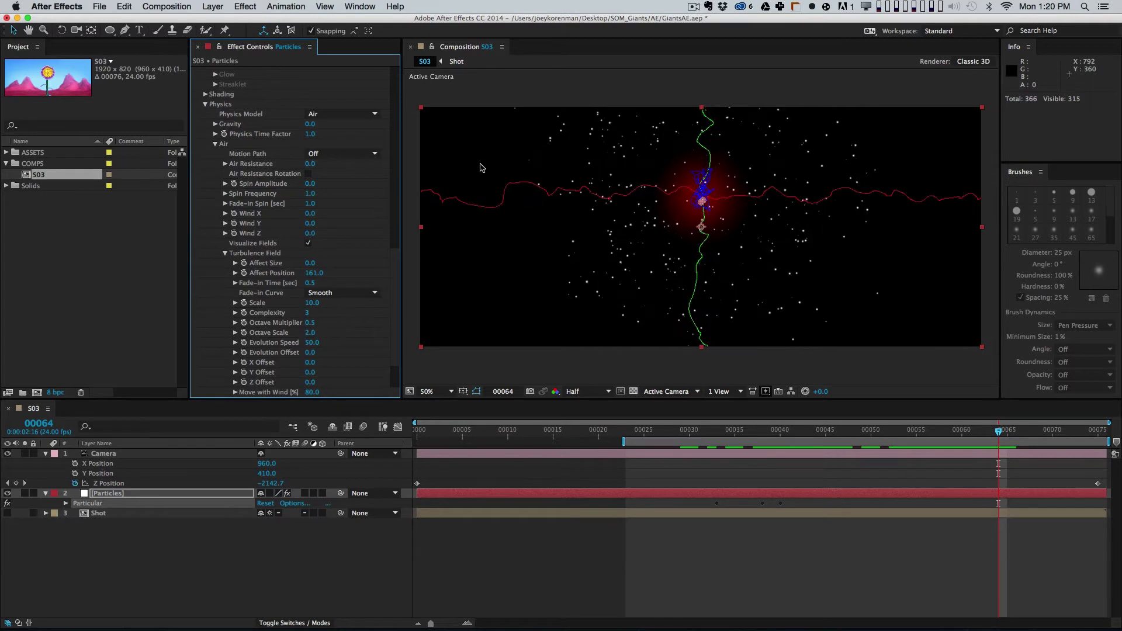
left_click(851, 155)
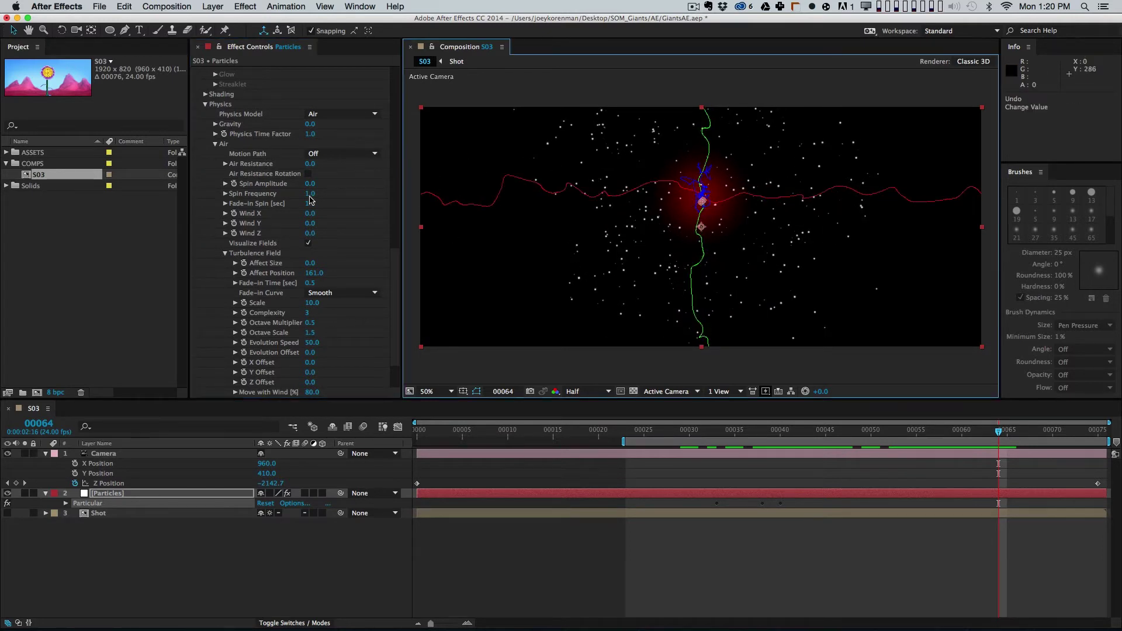
left_click_drag(312, 363, 340, 358)
key("super+z")
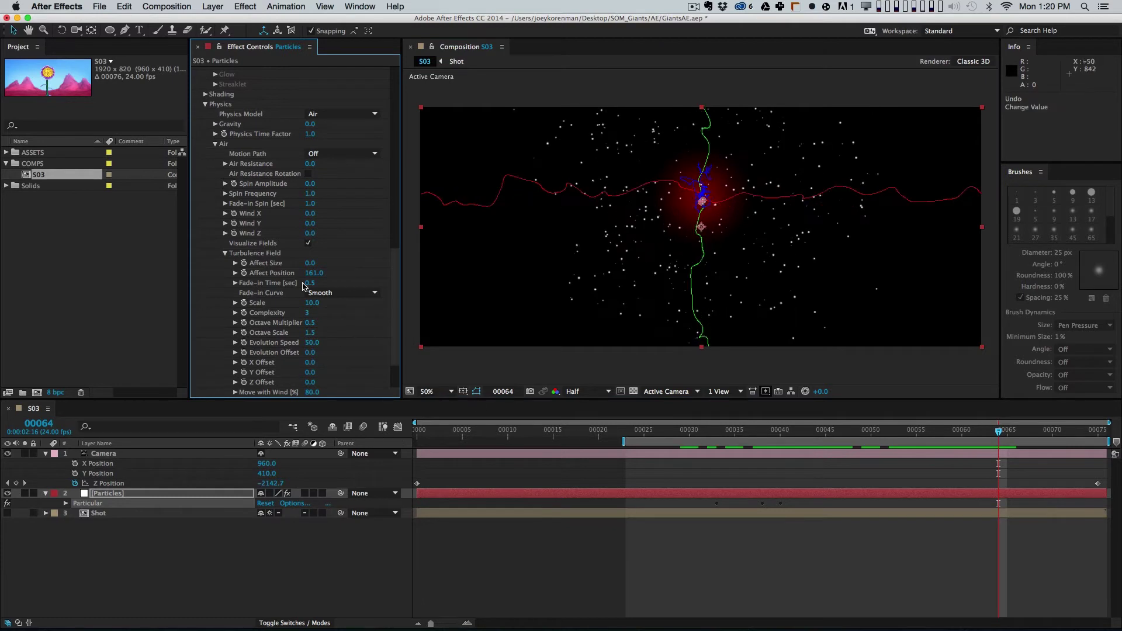
Step: Set the Turbulence Field's Affect Position to 77, turn off Visualize Fields, and preview the particle animation
left_click_drag(319, 278, 267, 275)
left_click(308, 244)
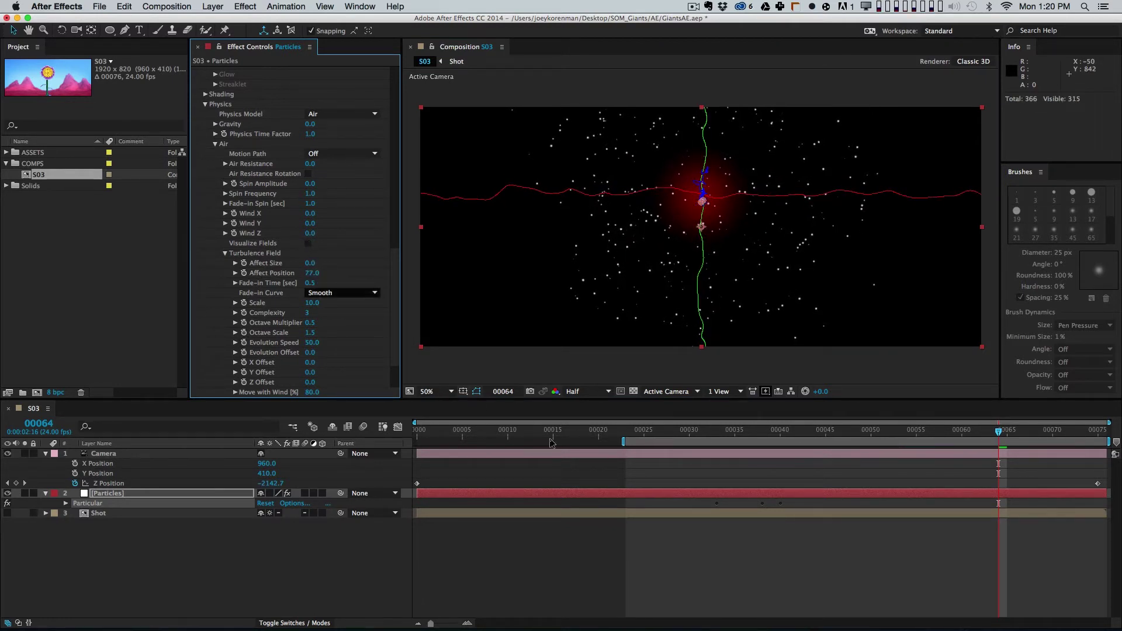
key("KP_0")
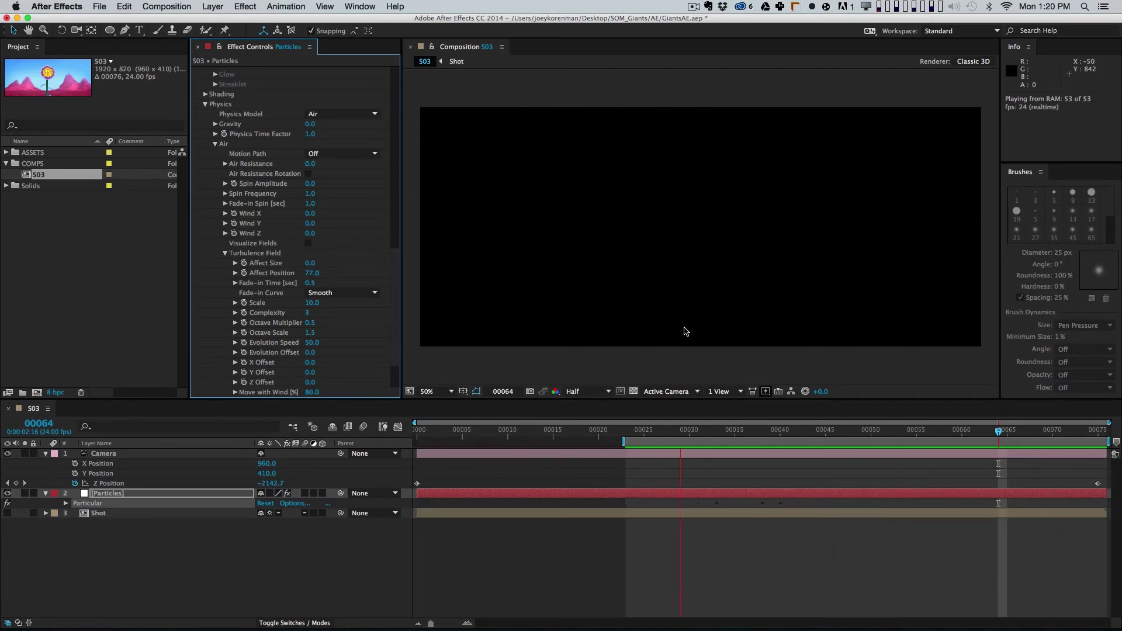
key("space")
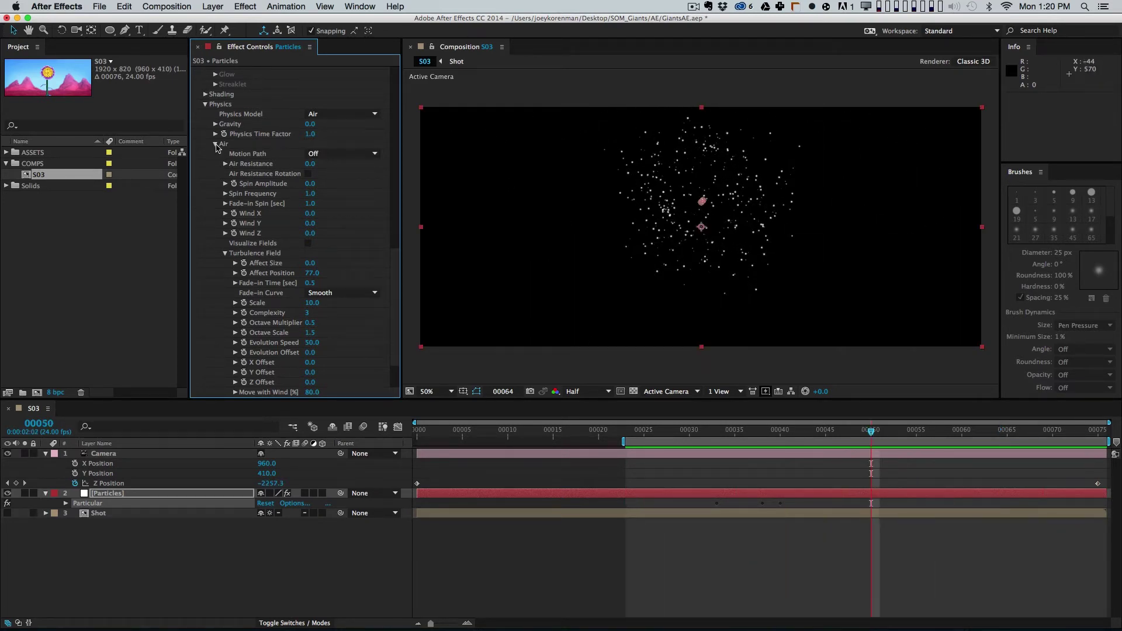
Step: Set the emitter's Velocity to 500 and Velocity Random to 100%, and preview the burst
scroll(395, 185, "up", 10)
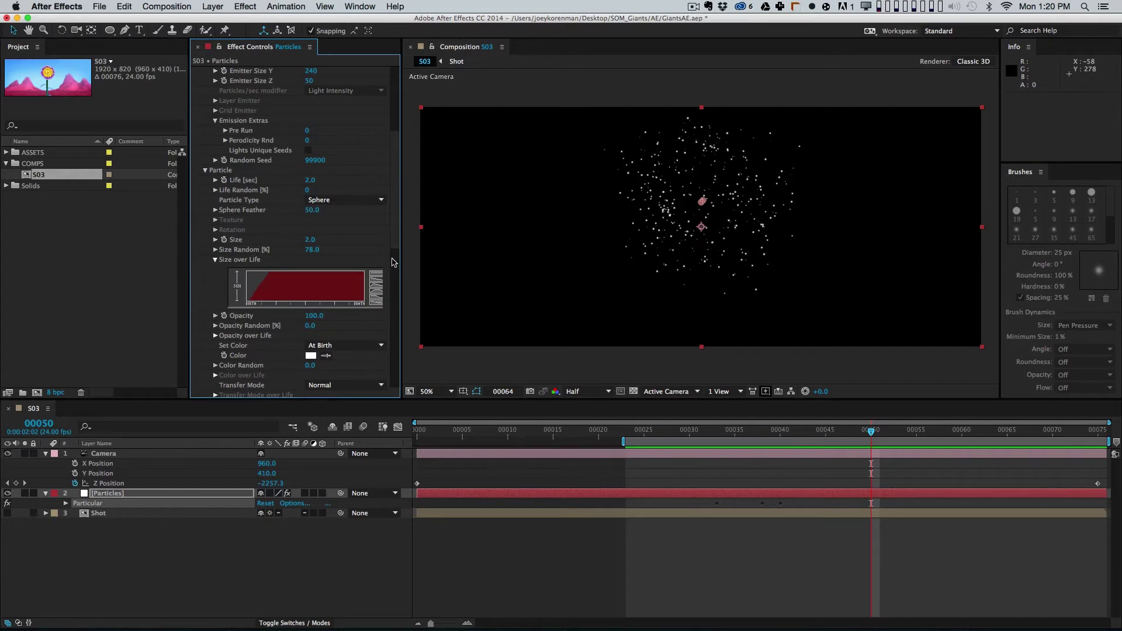
scroll(393, 263, "up", 5)
left_click(316, 177)
type("500")
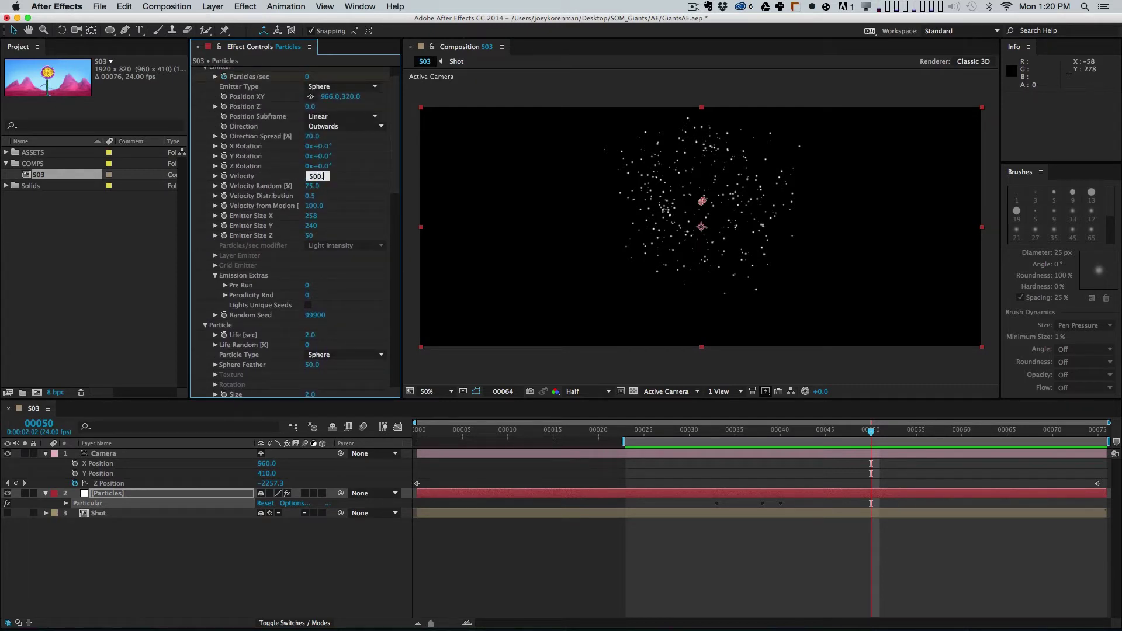
key("Return")
left_click_drag(316, 187, 380, 178)
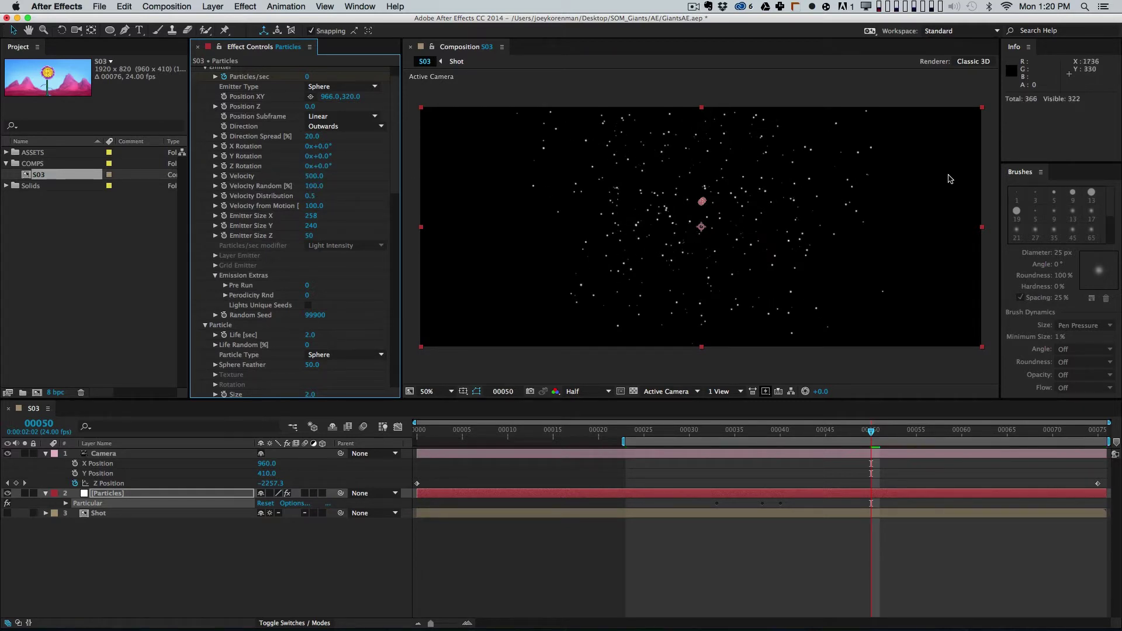
key("space")
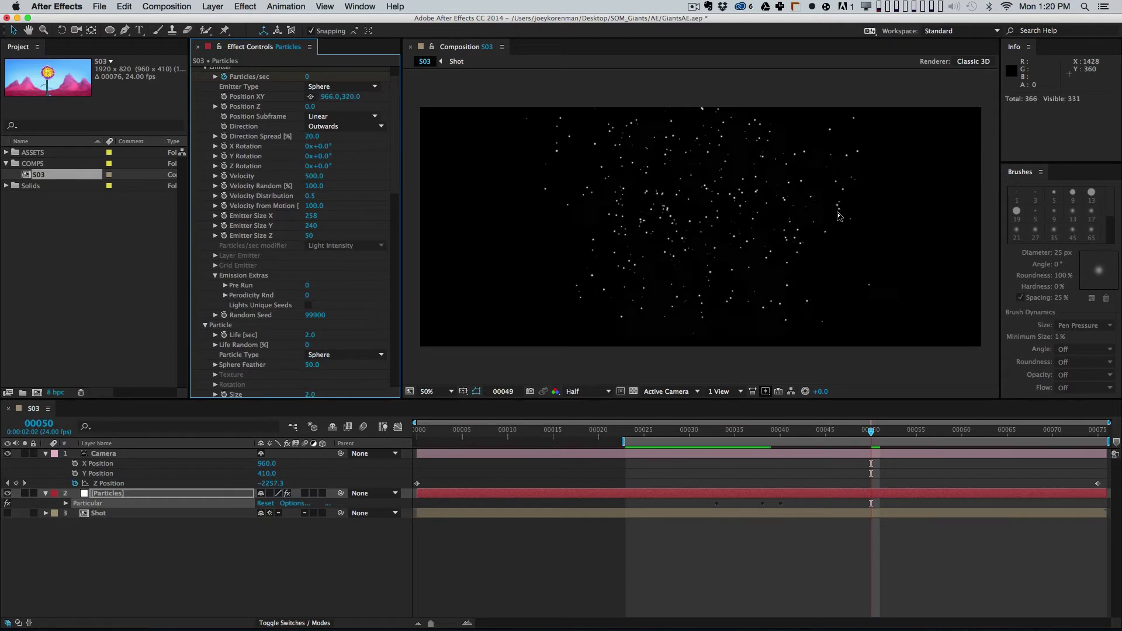
Step: Step back frame by frame from frame 50 to frame 42 to examine the particle spread
key("Page_Up")
key("Page_Up")
key("Page_Up")
key("Page_Up")
key("Page_Up")
key("Page_Up")
key("Page_Up")
key("Page_Up")
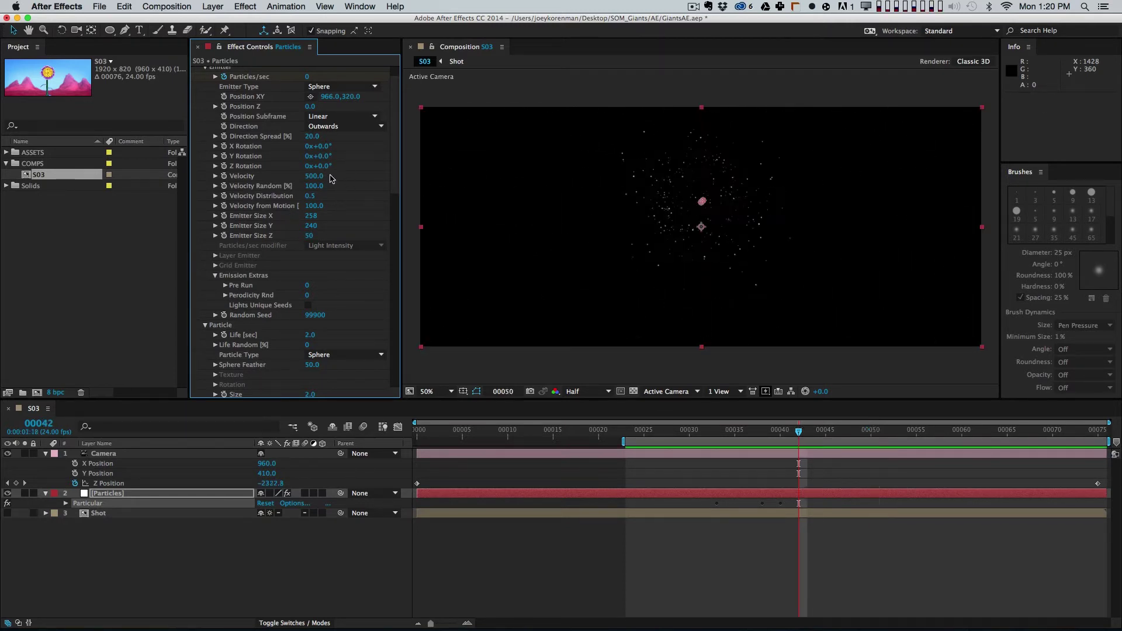
Step: Try an emitter Velocity Distribution of 2.1 at frame 47, preview it, and step back to frame 43
left_click_drag(768, 434, 844, 440)
left_click_drag(312, 195, 393, 187)
right_click(372, 188)
left_click(335, 204)
left_click(337, 193)
key("KP_0")
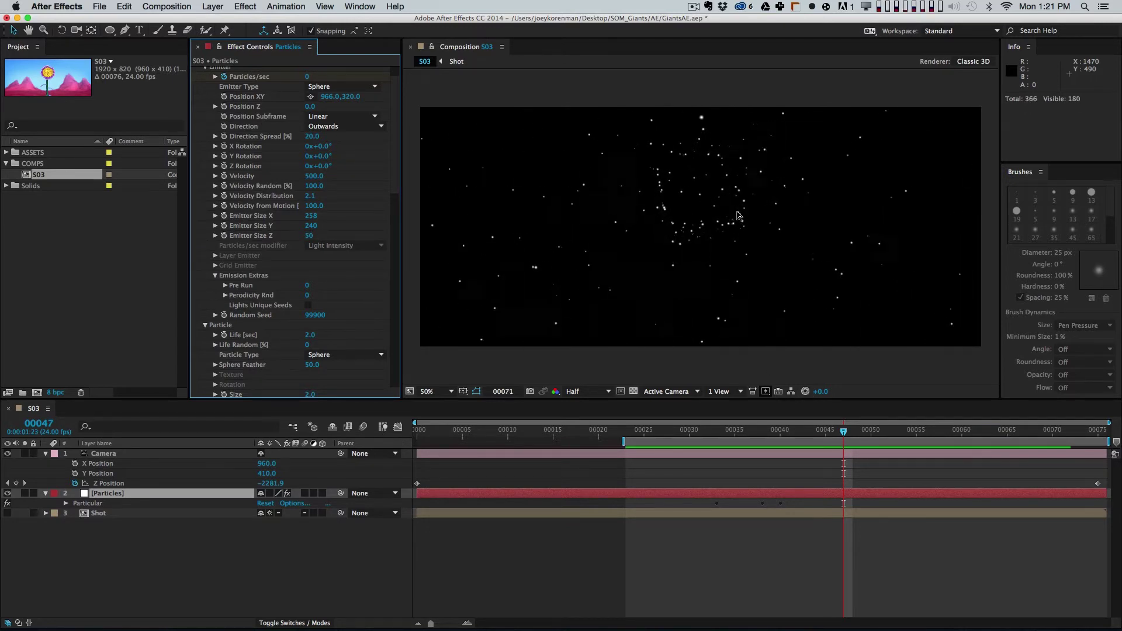
key("Page_Up")
key("Page_Up")
key("Page_Up")
key("Page_Up")
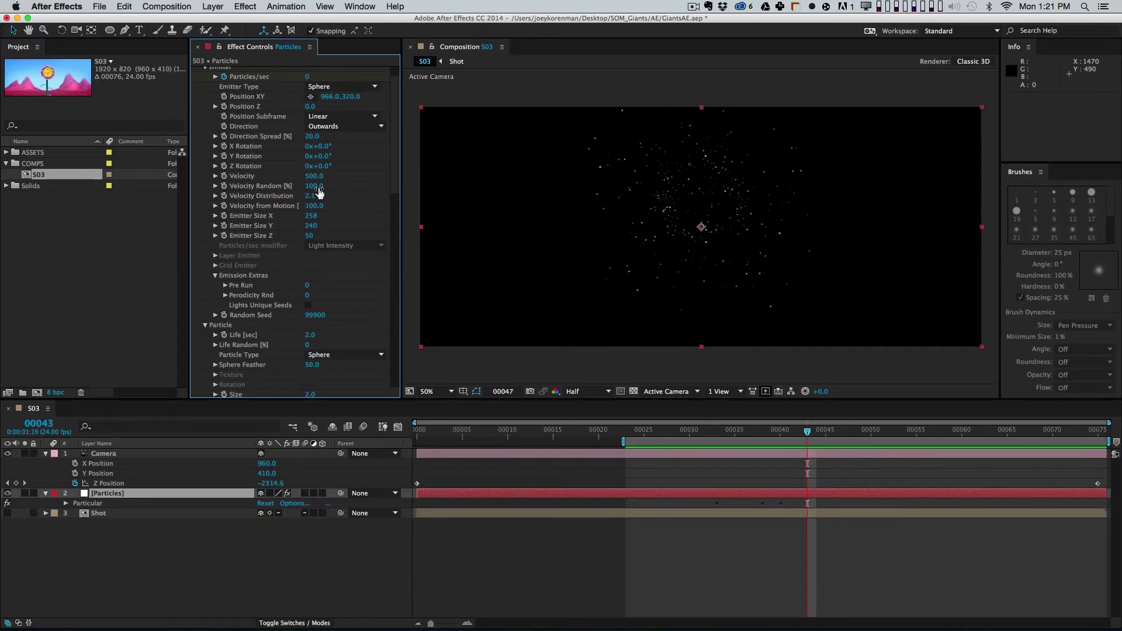
Step: Try an emitter Velocity Distribution of 0 and preview how the particles spread
left_click_drag(312, 197, 299, 197)
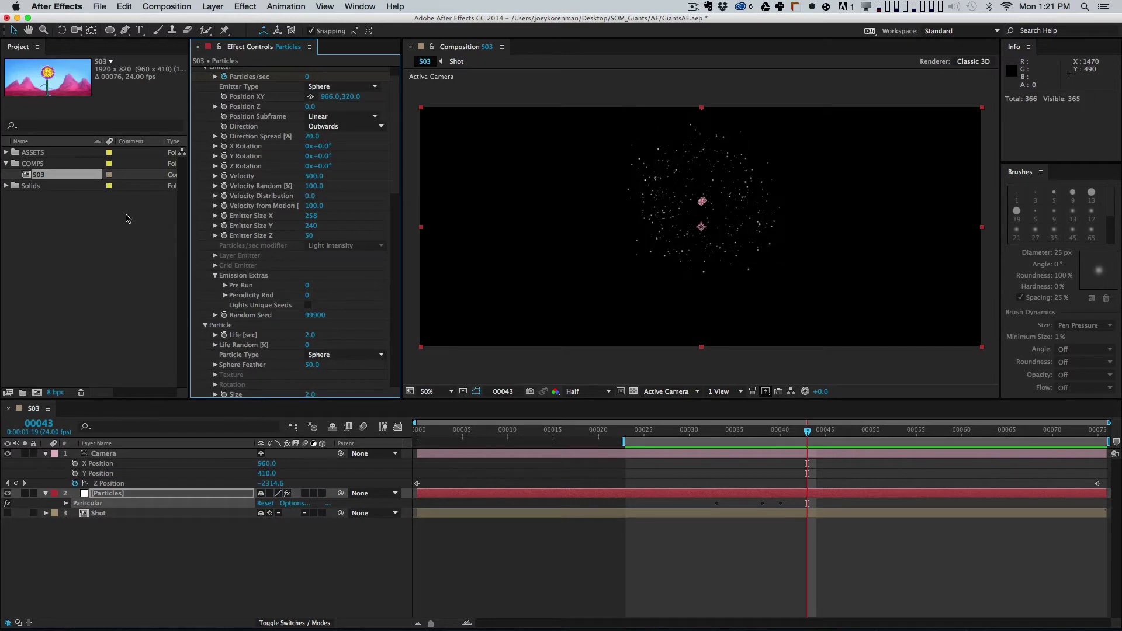
left_click(84, 170)
key("KP_0")
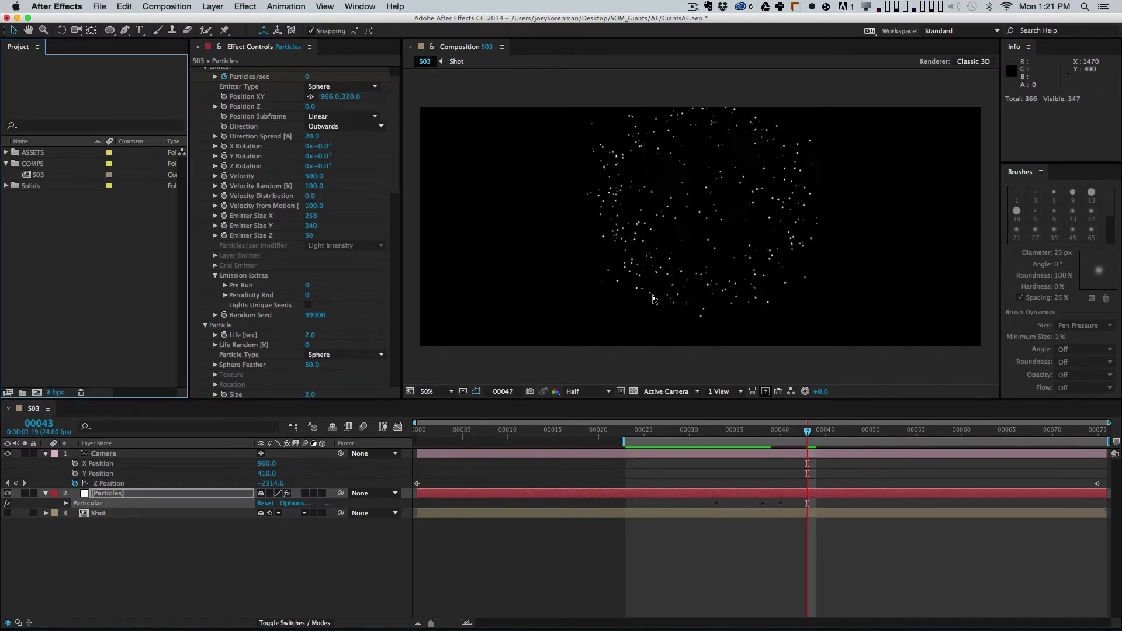
key("space")
Step: Set the emitter's Velocity Distribution to 1.3 and preview the full burst
left_click_drag(310, 201, 478, 197)
left_click_drag(410, 201, 391, 202)
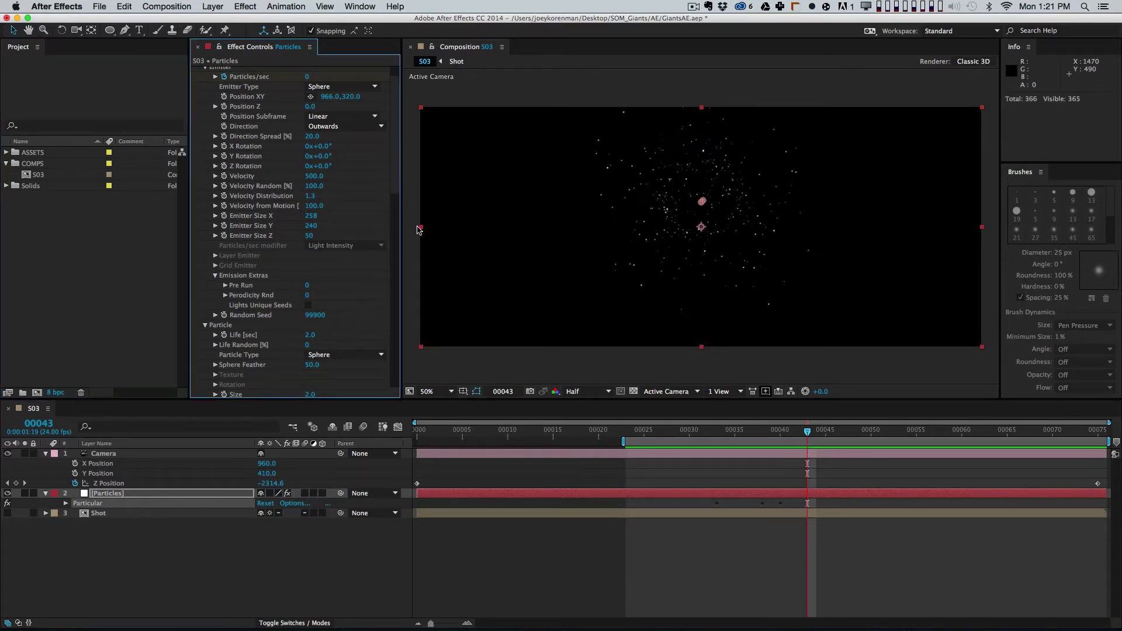
left_click(733, 520)
key("KP_0")
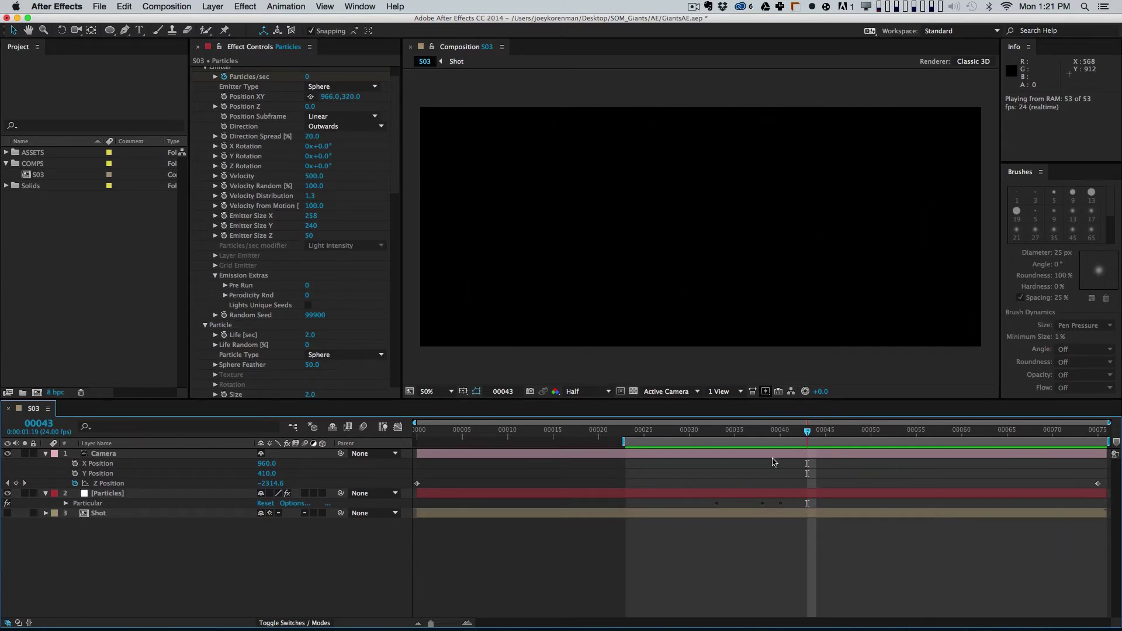
Step: At frame 49, turn on Visualize Fields and set the Turbulence Field's Octave Scale to 0.5
left_click(395, 286)
left_click_drag(395, 281, 393, 336)
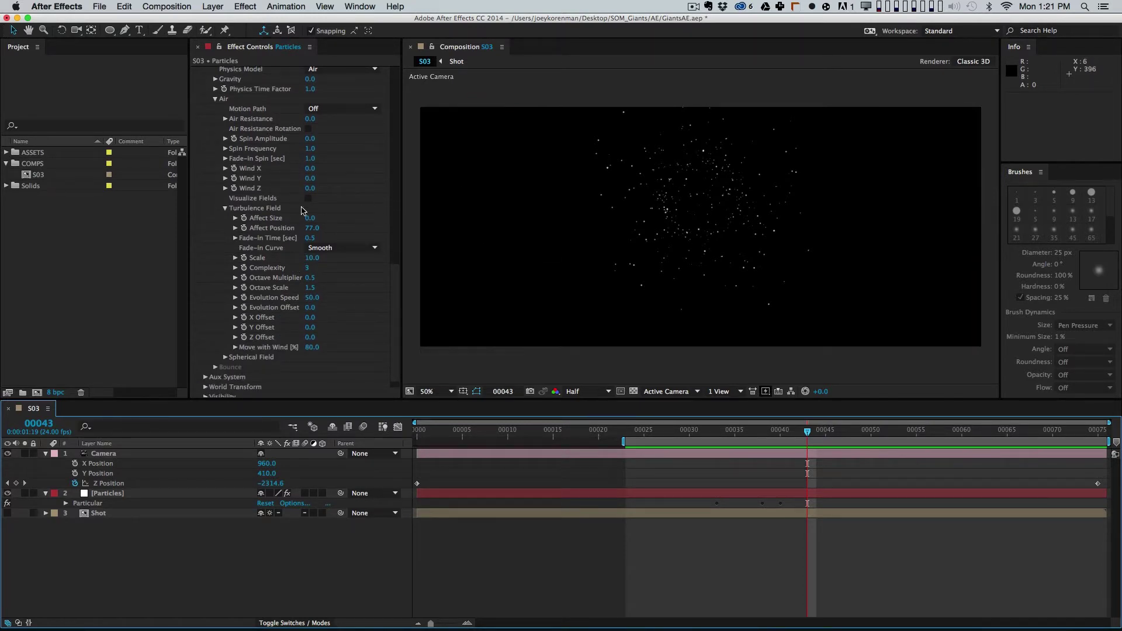
left_click_drag(665, 431, 868, 441)
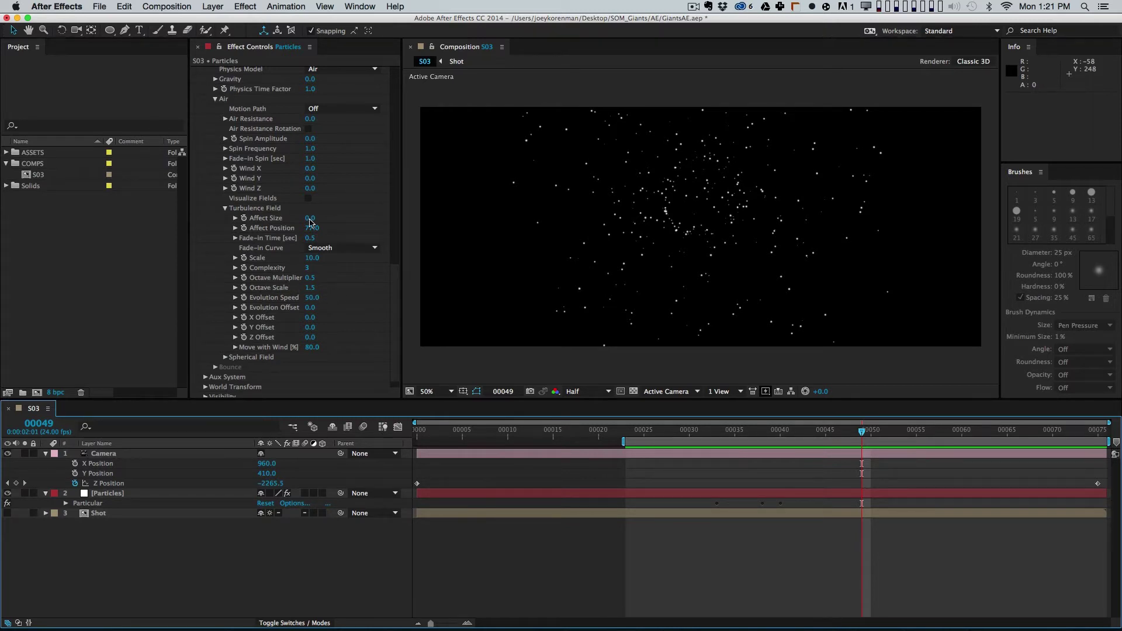
left_click(308, 197)
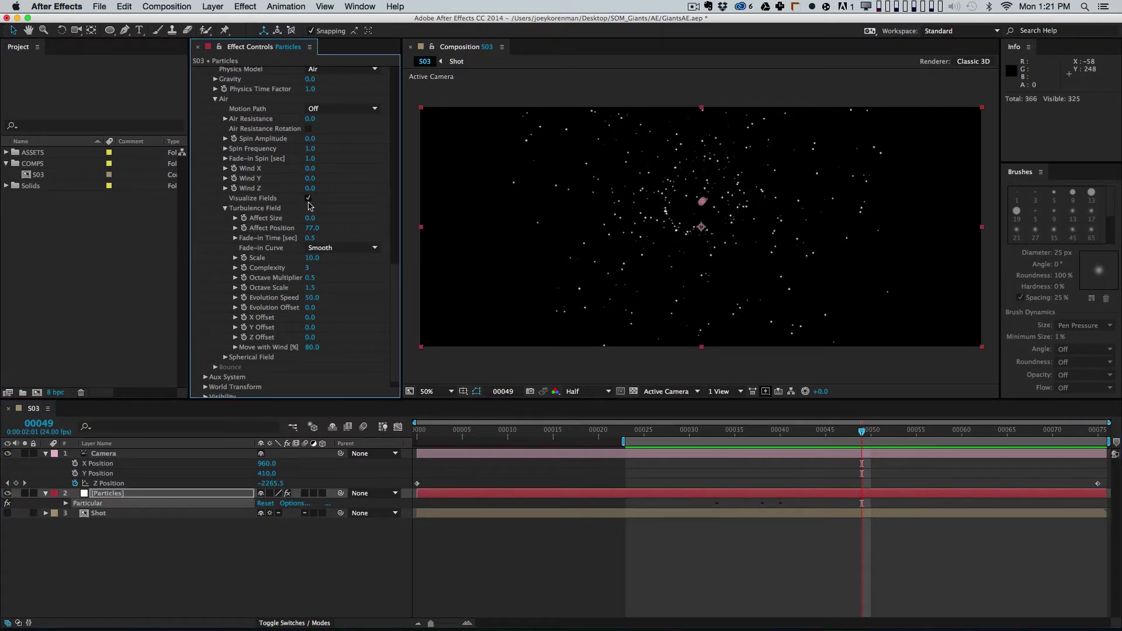
left_click_drag(310, 288, 244, 292)
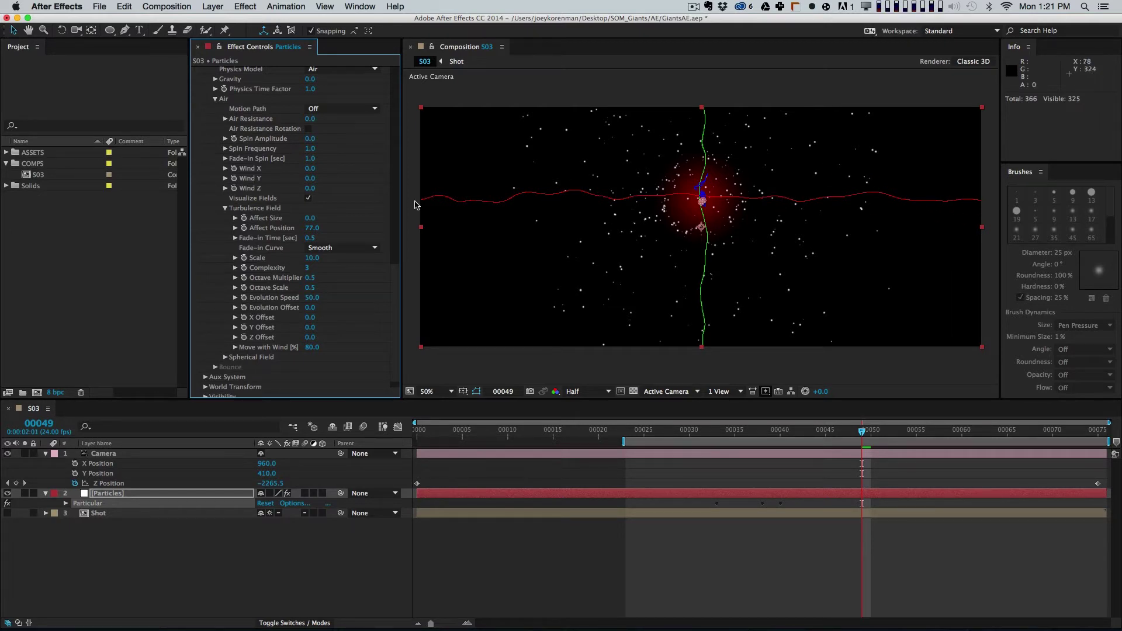
Step: Try a Turbulence Field Affect Position of 384 with a Scale of 5.6, and preview the particle motion
left_click_drag(308, 234, 517, 211)
key("super+z")
left_click_drag(305, 259, 300, 260)
key("super+z")
left_click_drag(308, 258, 288, 260)
left_click(605, 540)
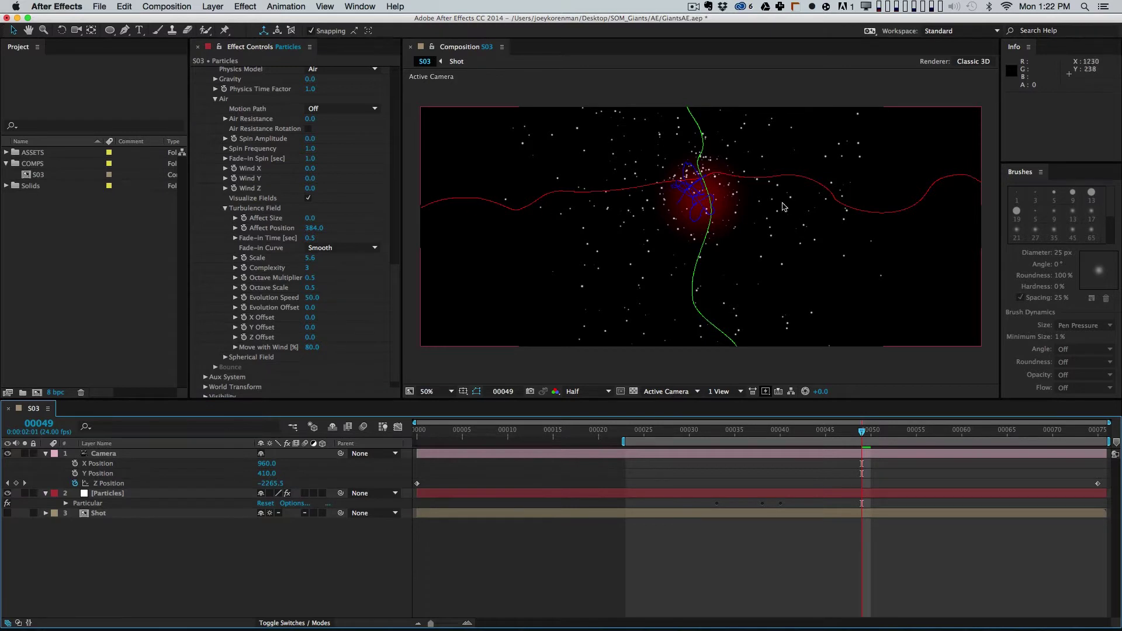
left_click_drag(653, 435, 870, 460)
key("space")
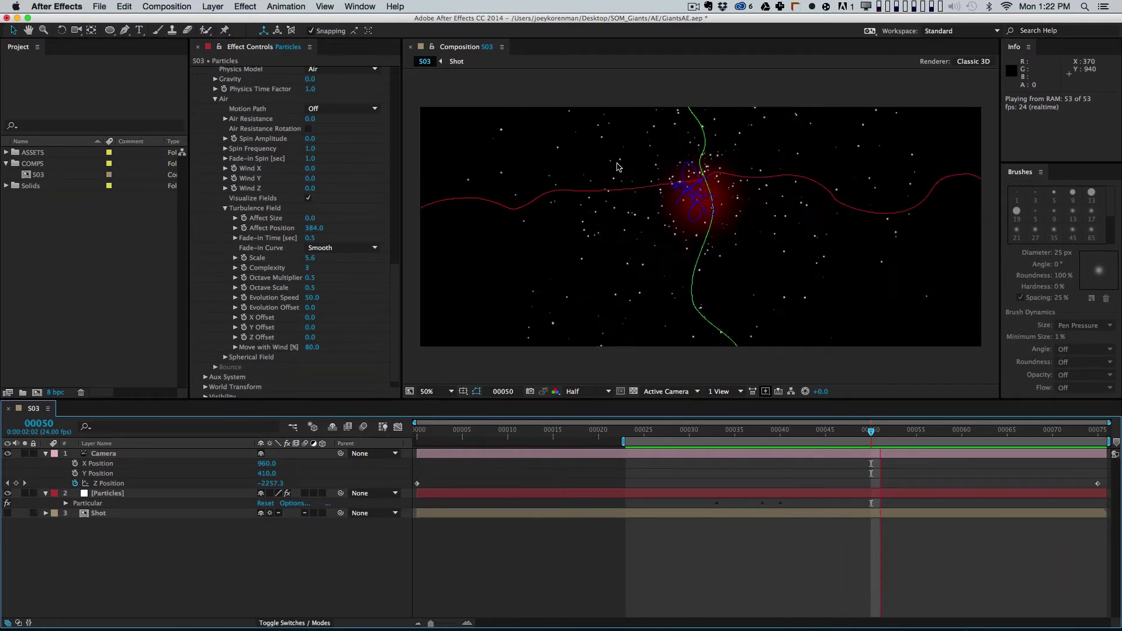
key("space")
Step: Set the Turbulence Field's Affect Position to 75 and Scale to 9.3, and preview the animation
left_click(314, 228)
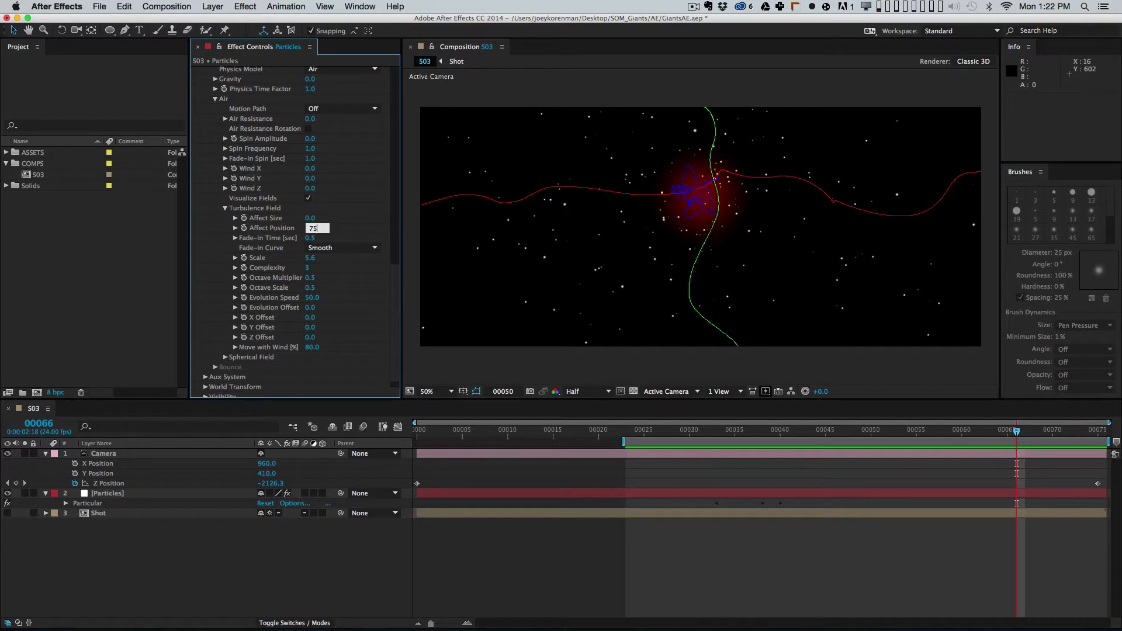
key("Return")
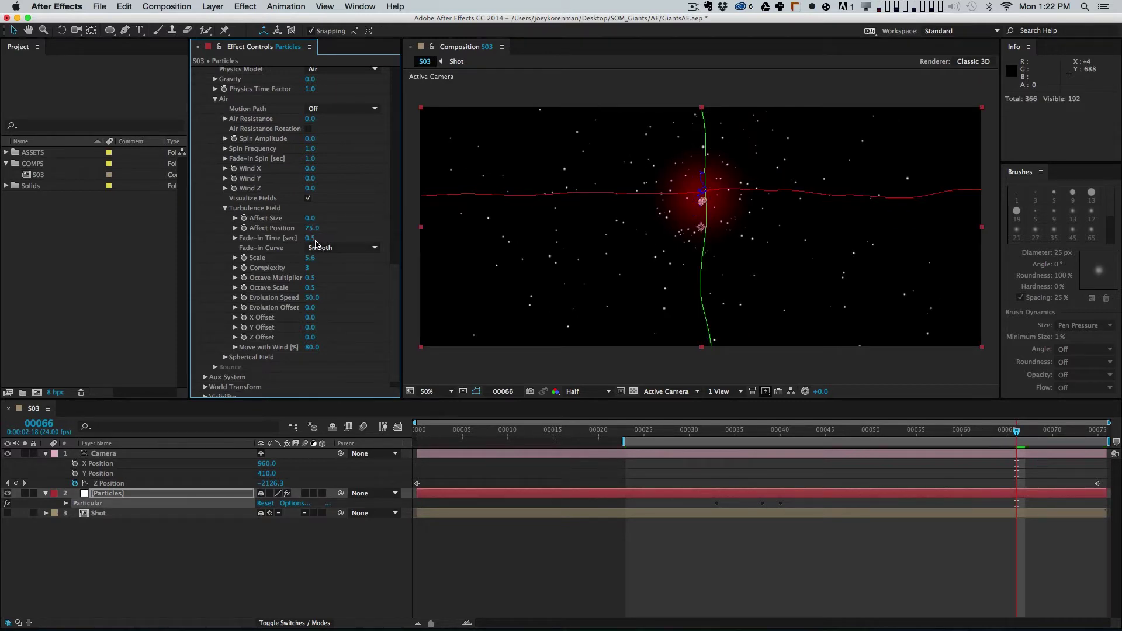
mouse_move(313, 263)
left_mouse_down()
mouse_move(335, 265)
mouse_move(293, 263)
left_mouse_up()
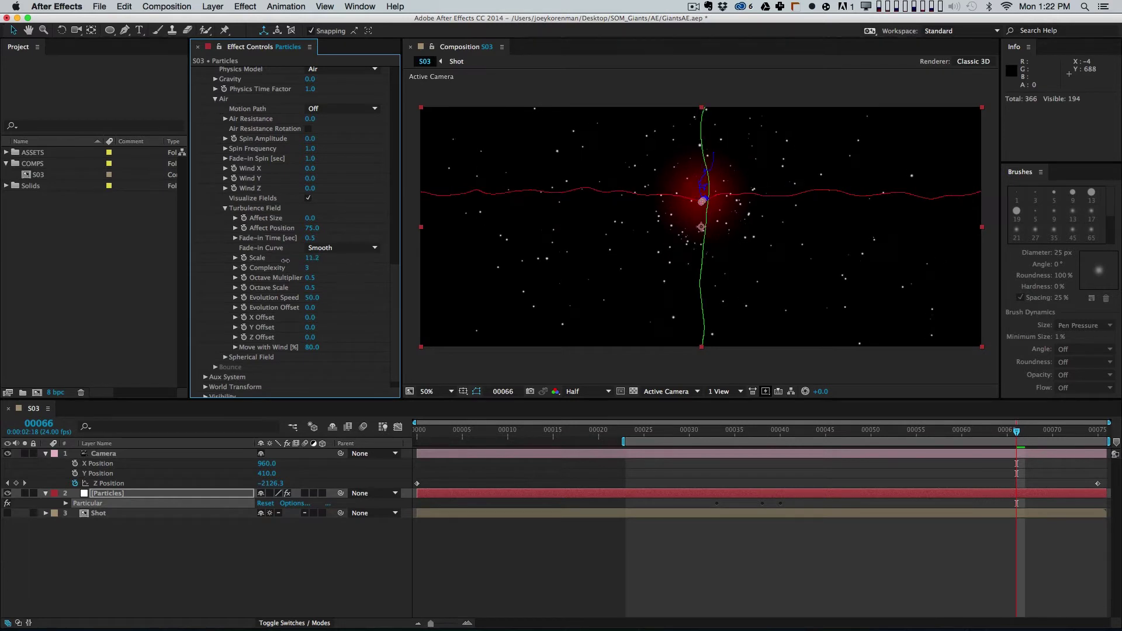
left_click(478, 488)
key("KP_0")
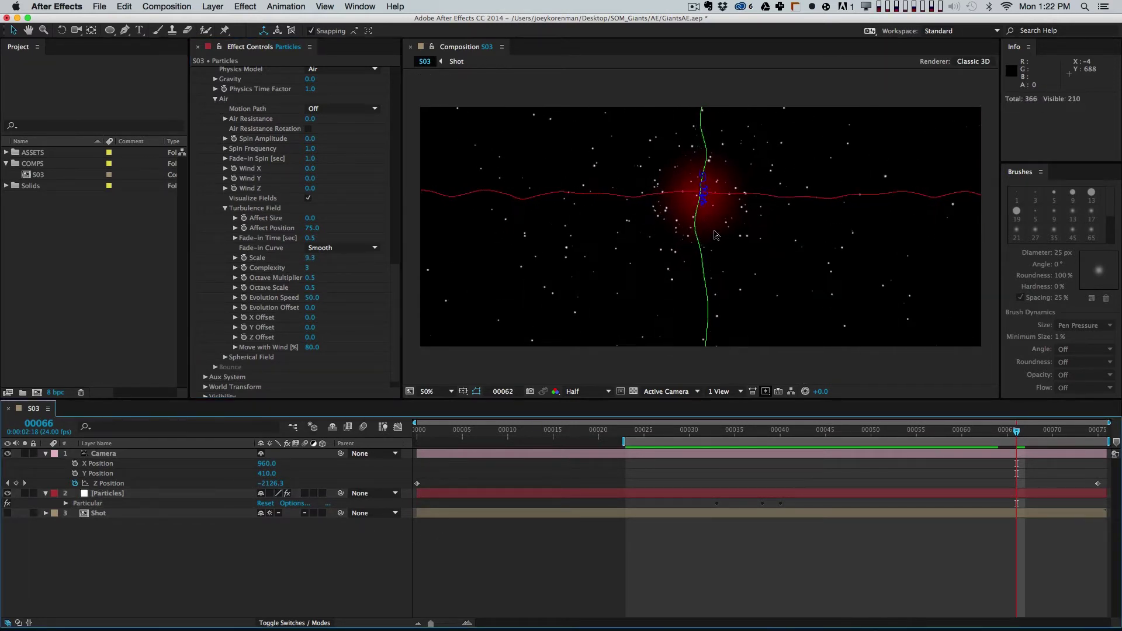
Step: Turn off Visualize Fields and preview the particle burst without the field overlays
left_click(308, 198)
left_click(309, 199)
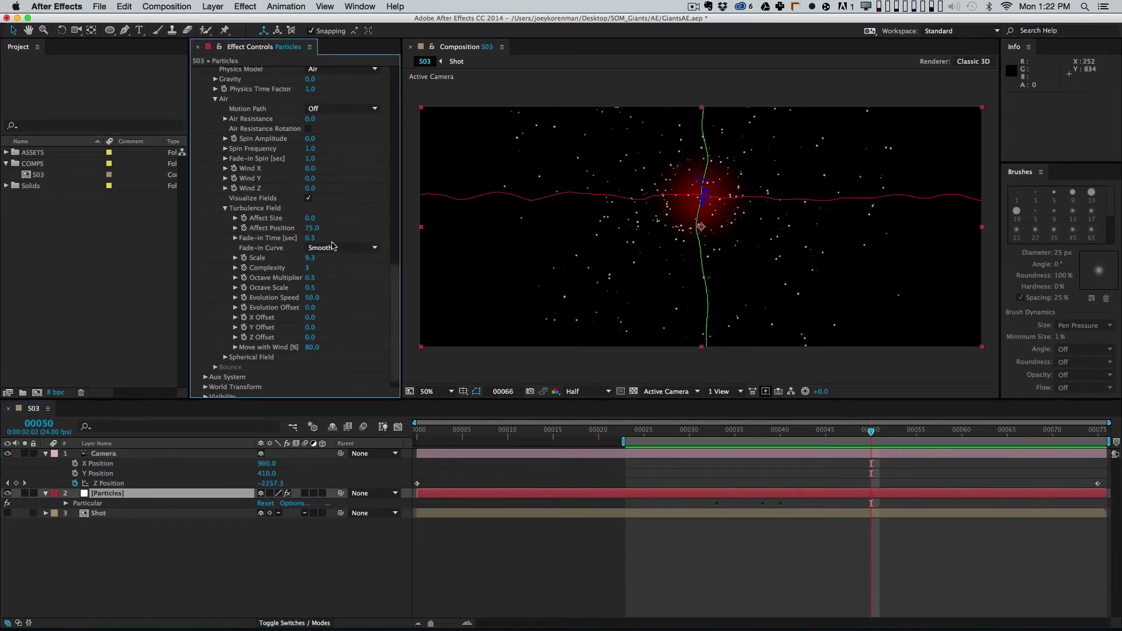
left_click(309, 198)
key("KP_0")
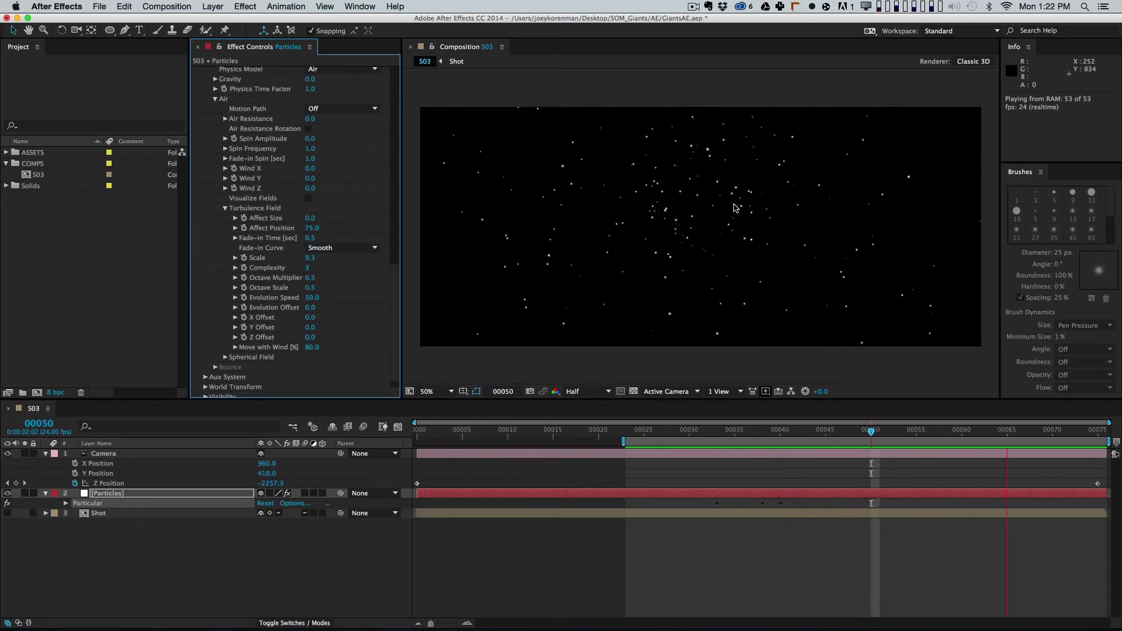
key("space")
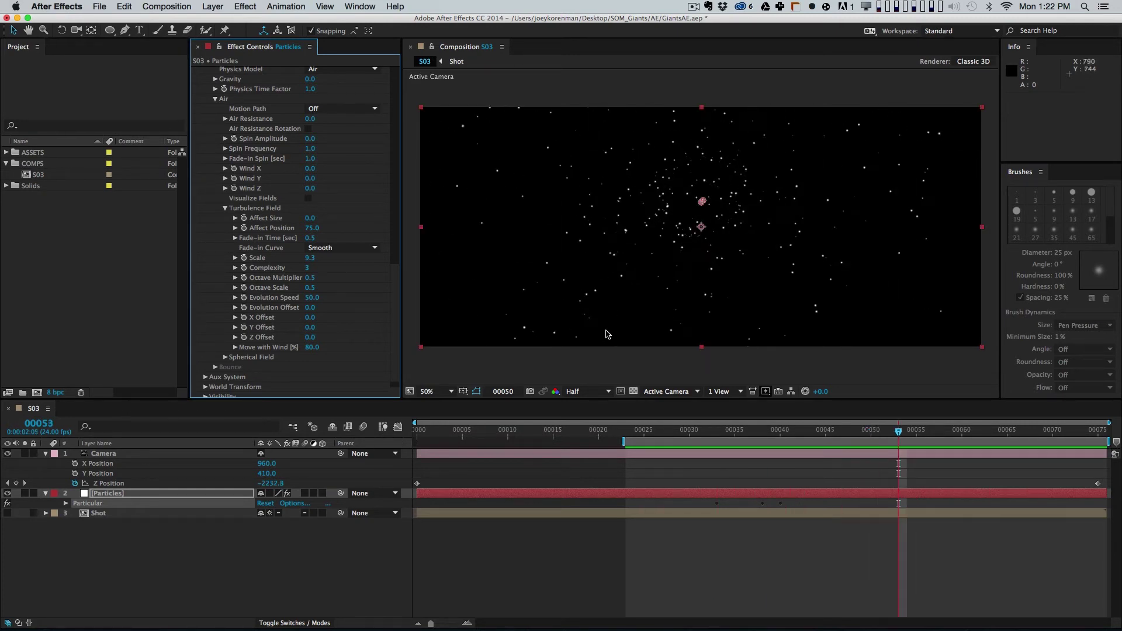
Step: Set the particles' Sphere Feather to 0, Size to 1 and Size Random to 88%, and collapse the Particles layer's properties
left_click(393, 100)
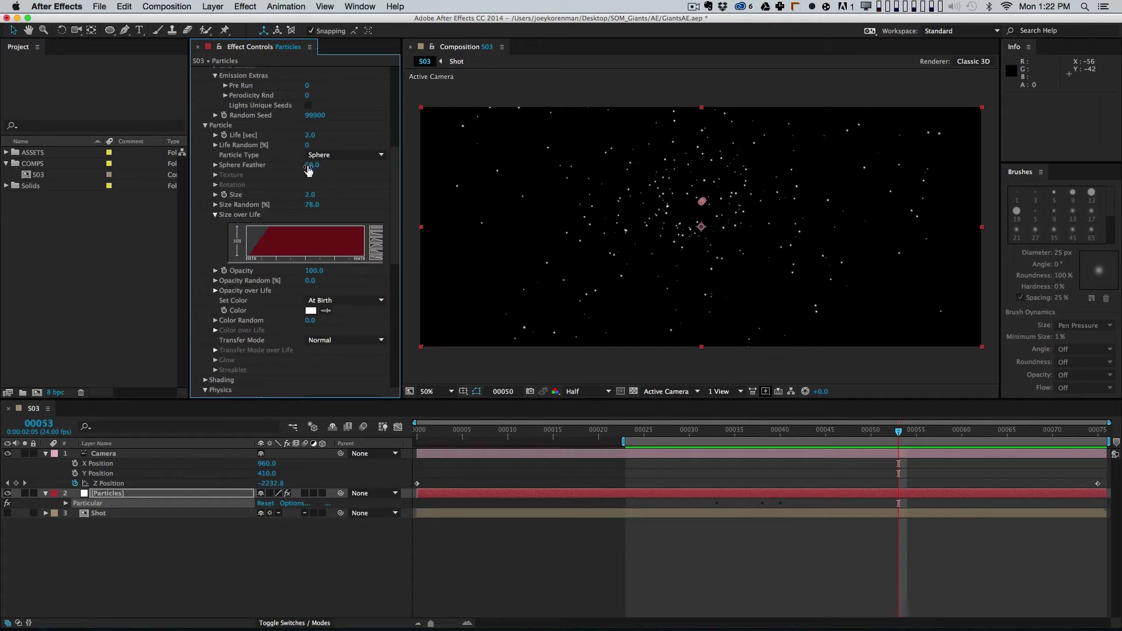
left_click_drag(313, 171, 264, 171)
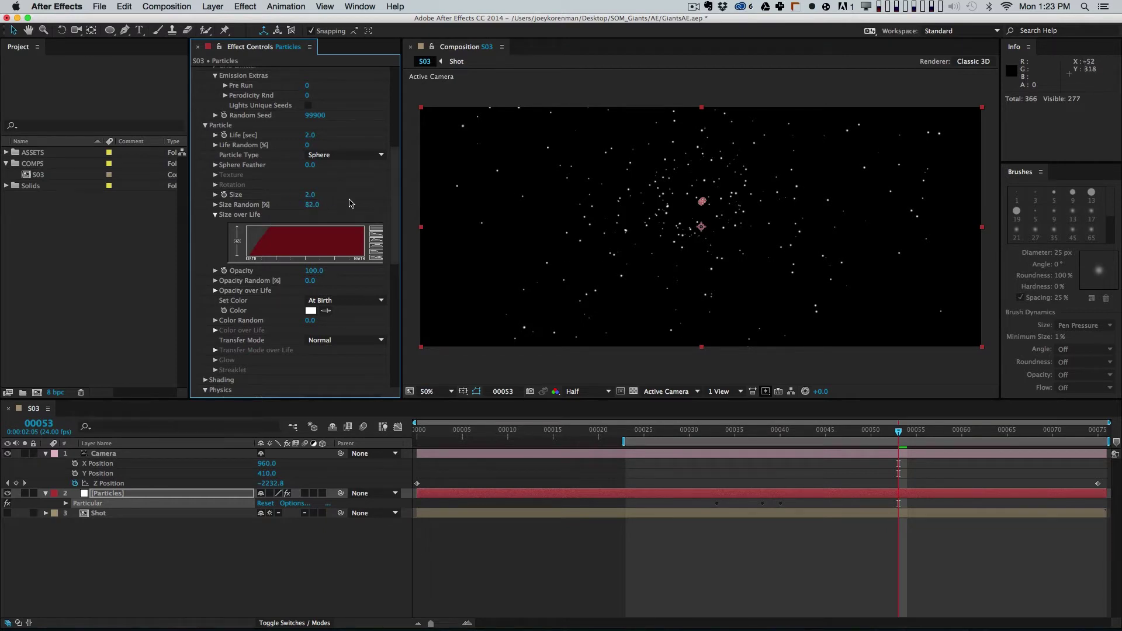
left_click(311, 195)
type("1")
key("Return")
key("u")
key("u")
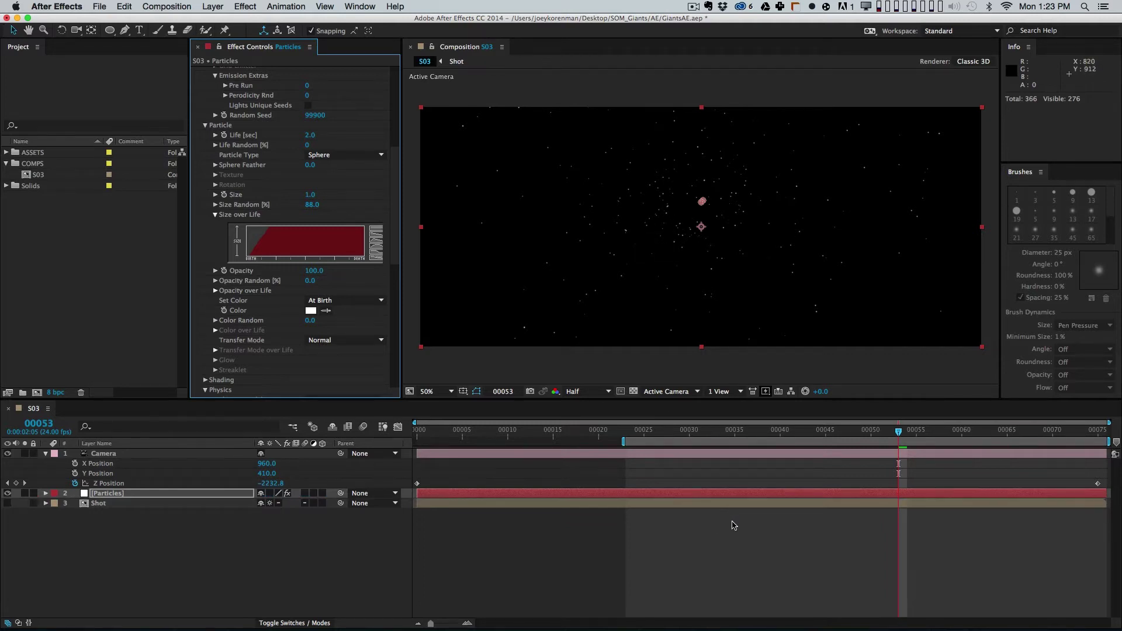
Step: Raise the value of the middle Particles/sec keyframe at frame 38 and set the Random Seed to 99820
double_click(762, 533)
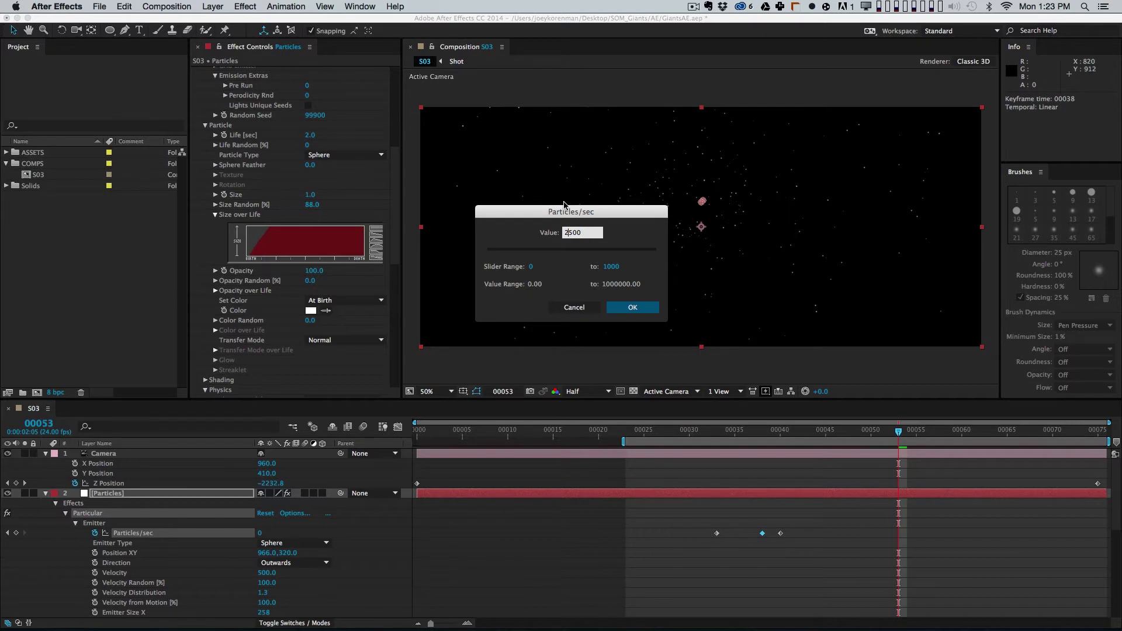
type("0")
key("Return")
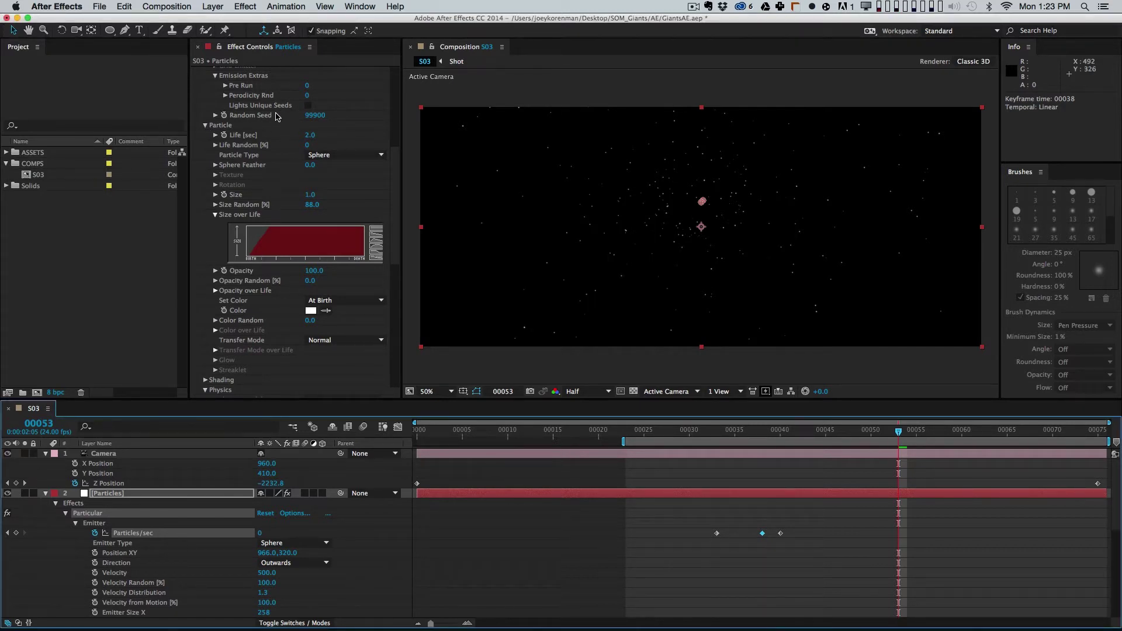
left_click_drag(311, 116, 297, 125)
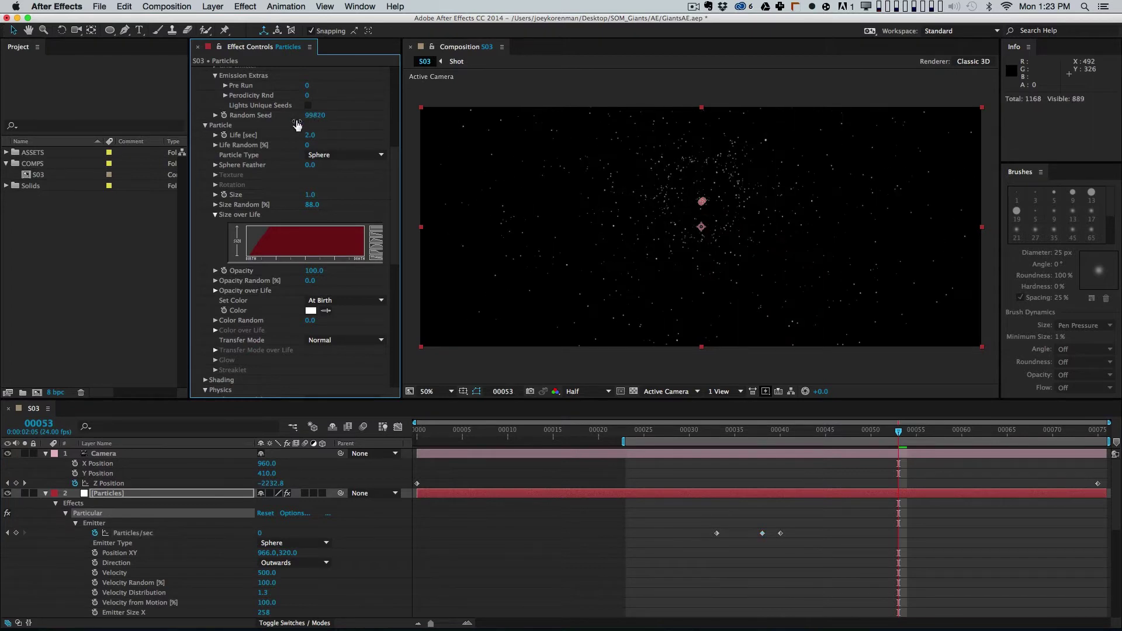
Step: Preview the denser particle burst from frame 30
left_click(689, 432)
key("KP_0")
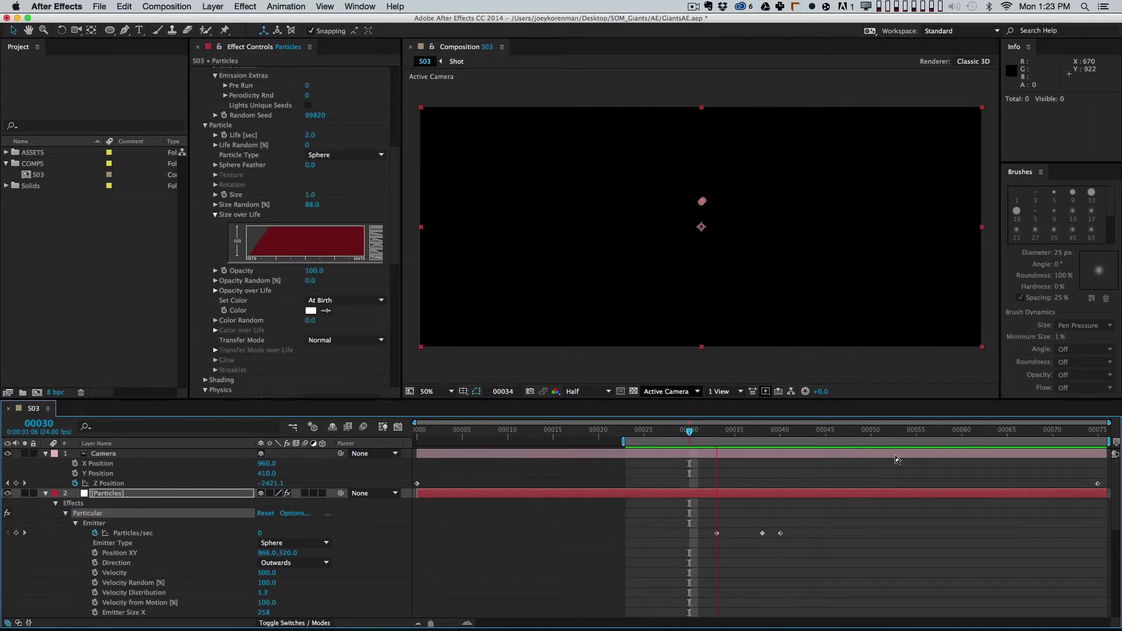
key("space")
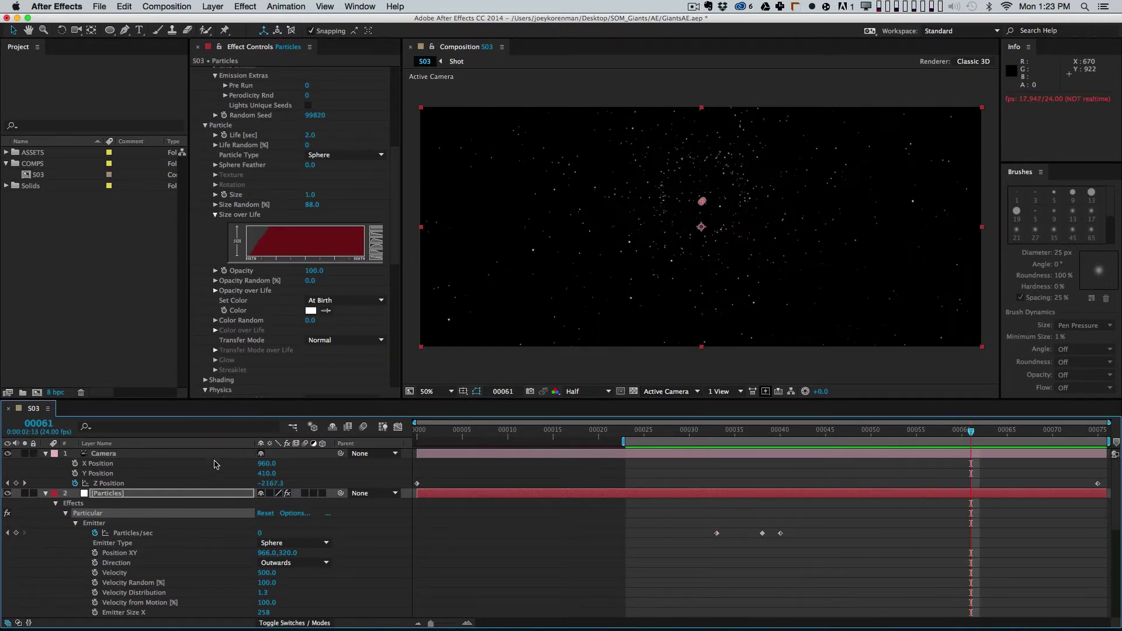
Step: Collapse all layer properties, make the Shot layer visible, and preview the particles over the flower scene
key("super+a")
key("u")
left_click(212, 569)
left_click(7, 473)
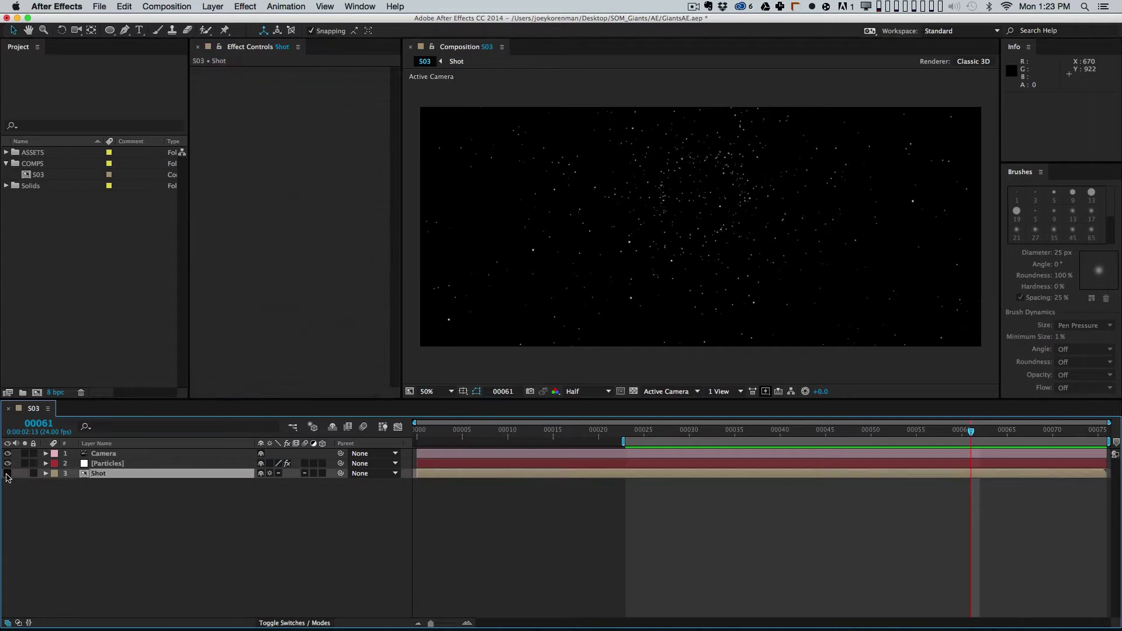
left_click(7, 473)
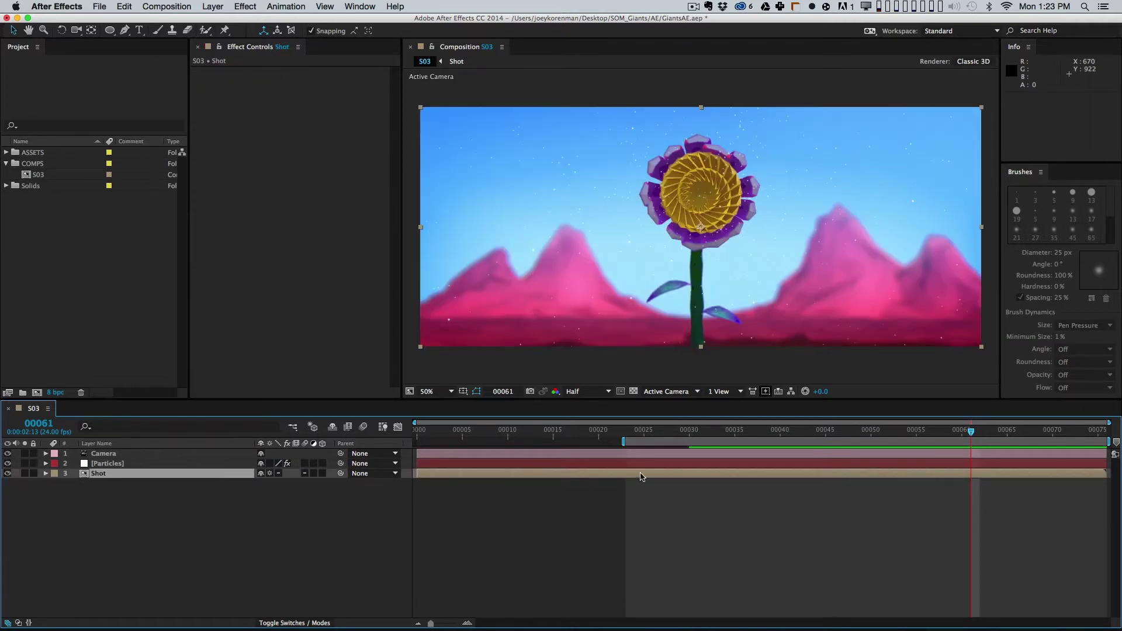
key("space")
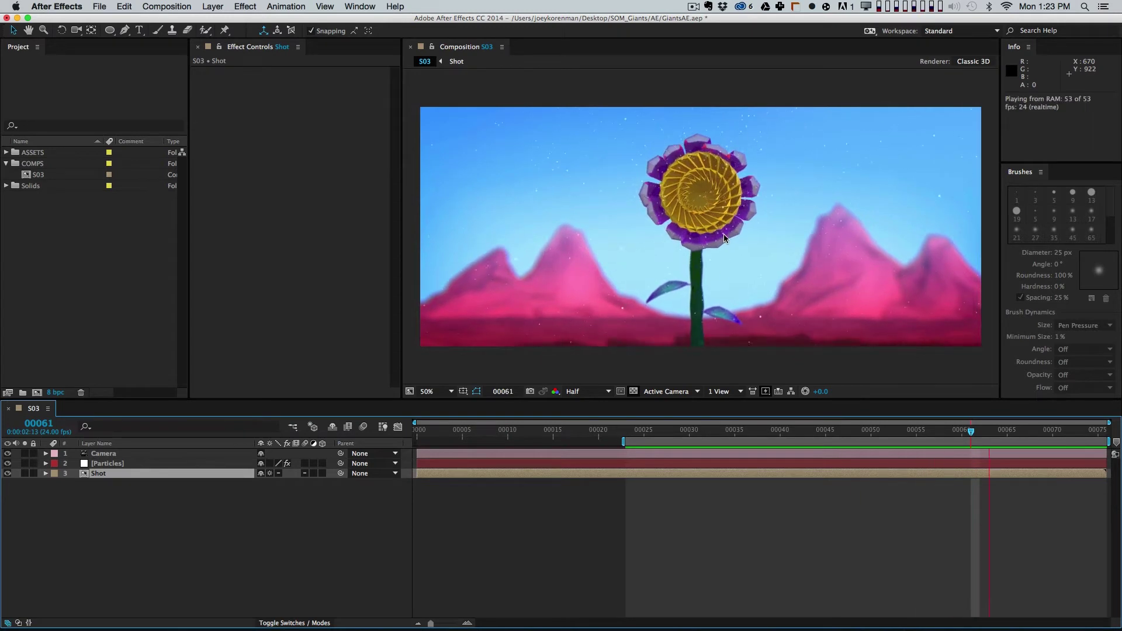
key("space")
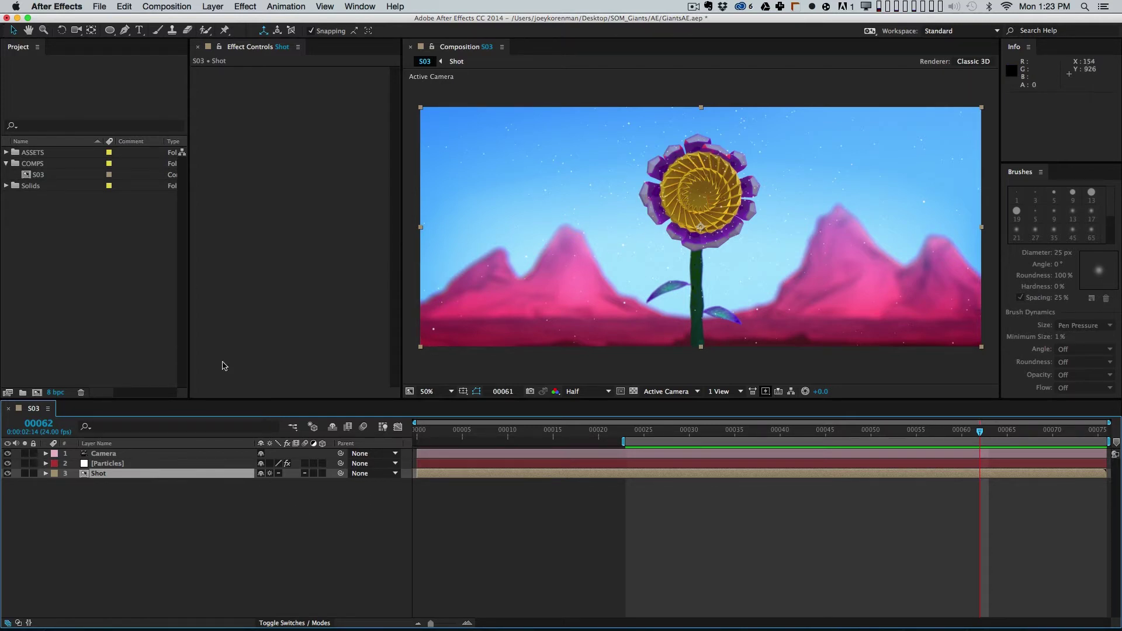
Step: Sample the particle color from the flower's yellow centre and brighten it to the golden tone BF9F40
key("super+Up")
scroll(387, 179, "down", 10)
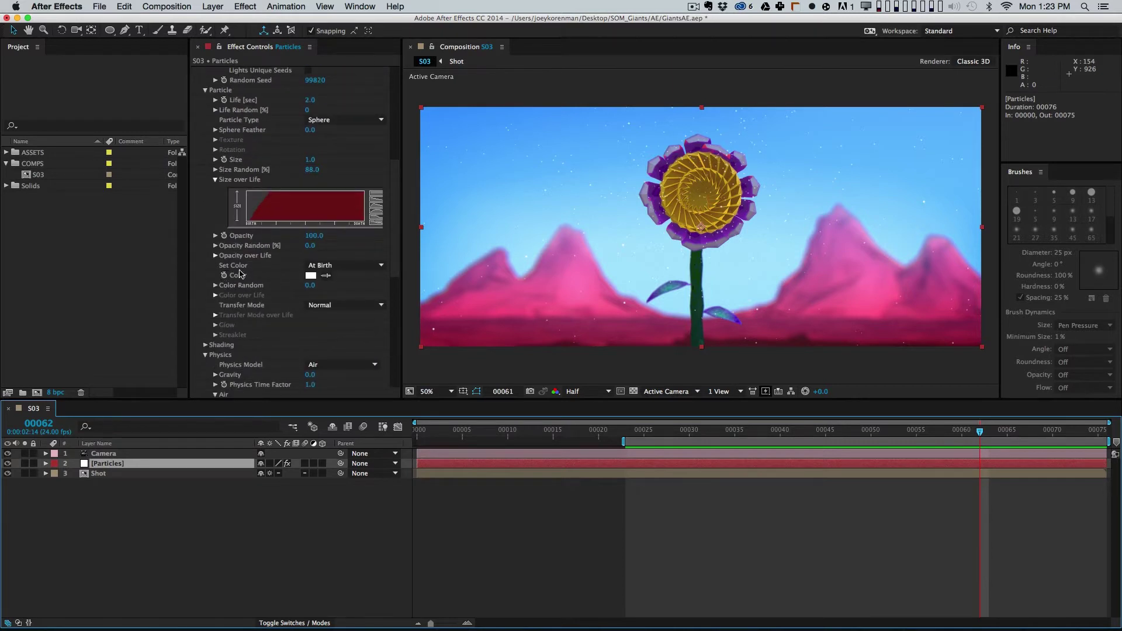
left_click(325, 276)
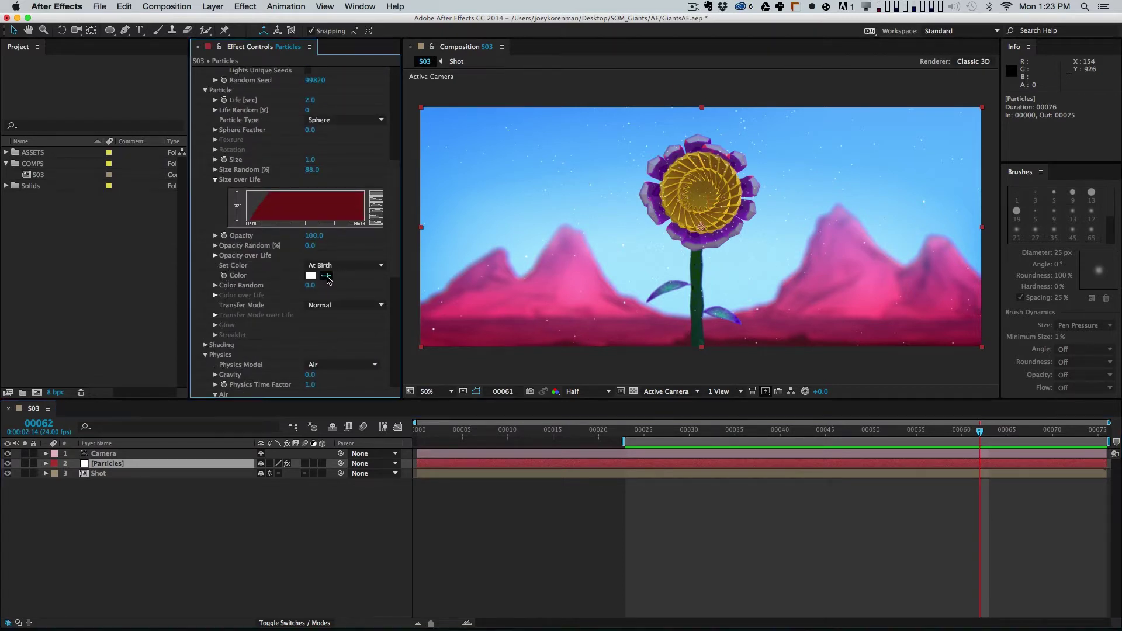
left_click(678, 166)
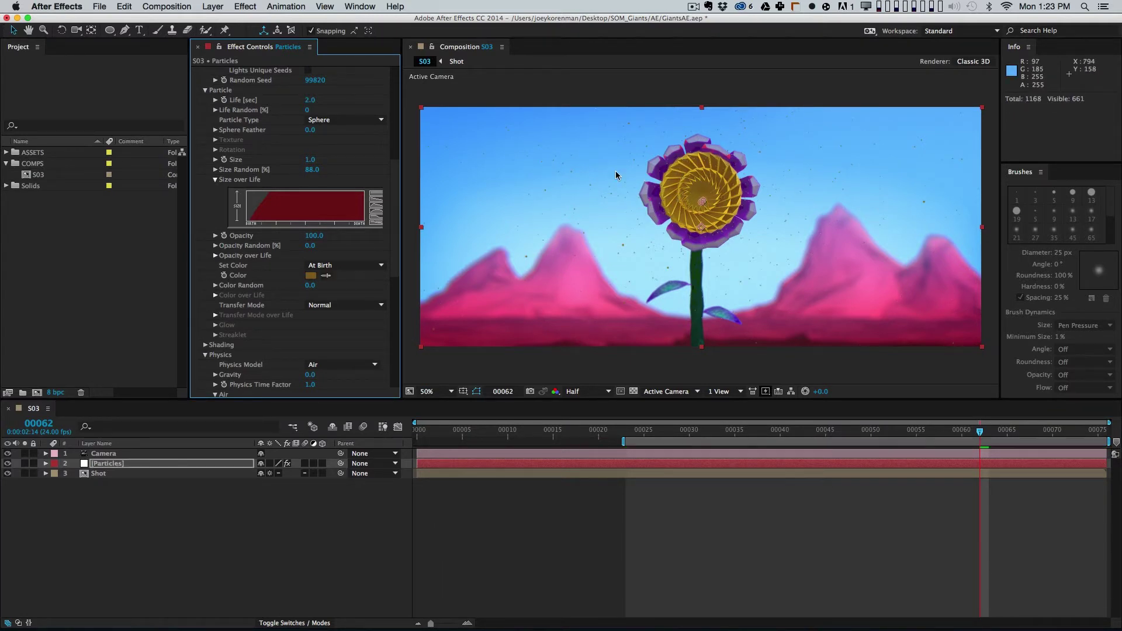
left_click(311, 276)
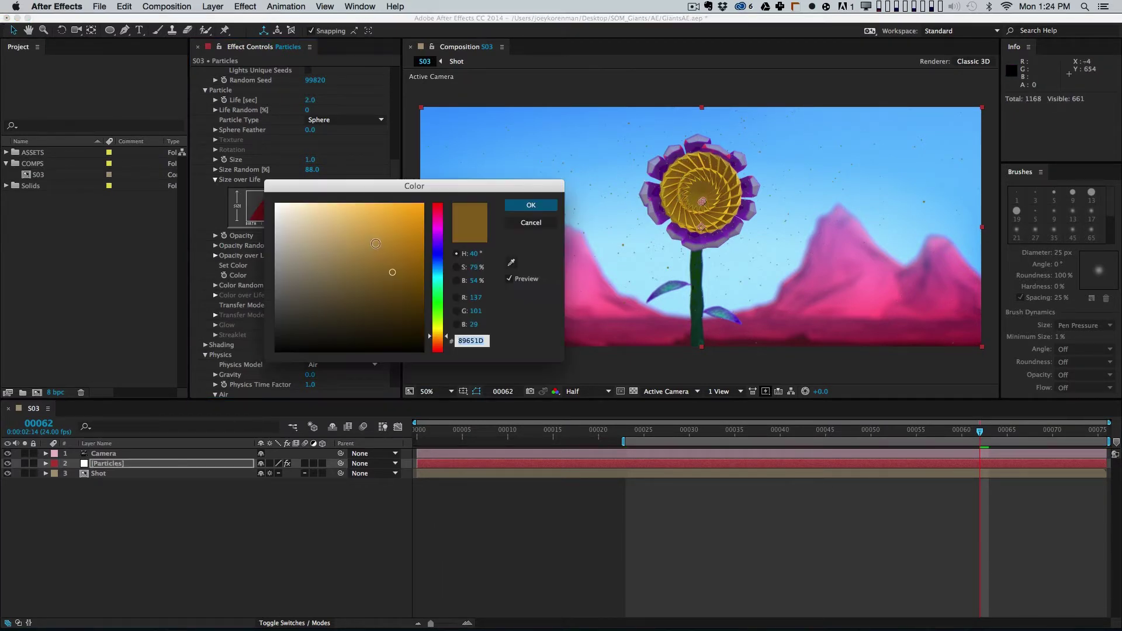
left_click(374, 240)
left_click_drag(438, 333, 437, 335)
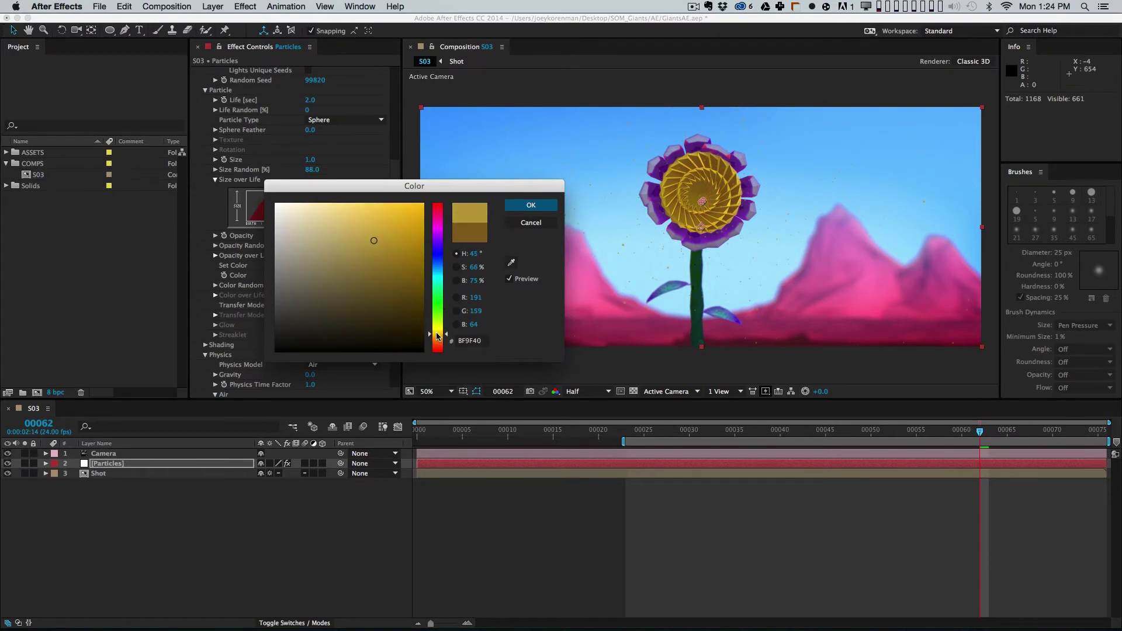
left_click(530, 205)
Step: Set the particles' Color Random to 25% and preview the colored particles over the scene
left_click(309, 285)
key("Return")
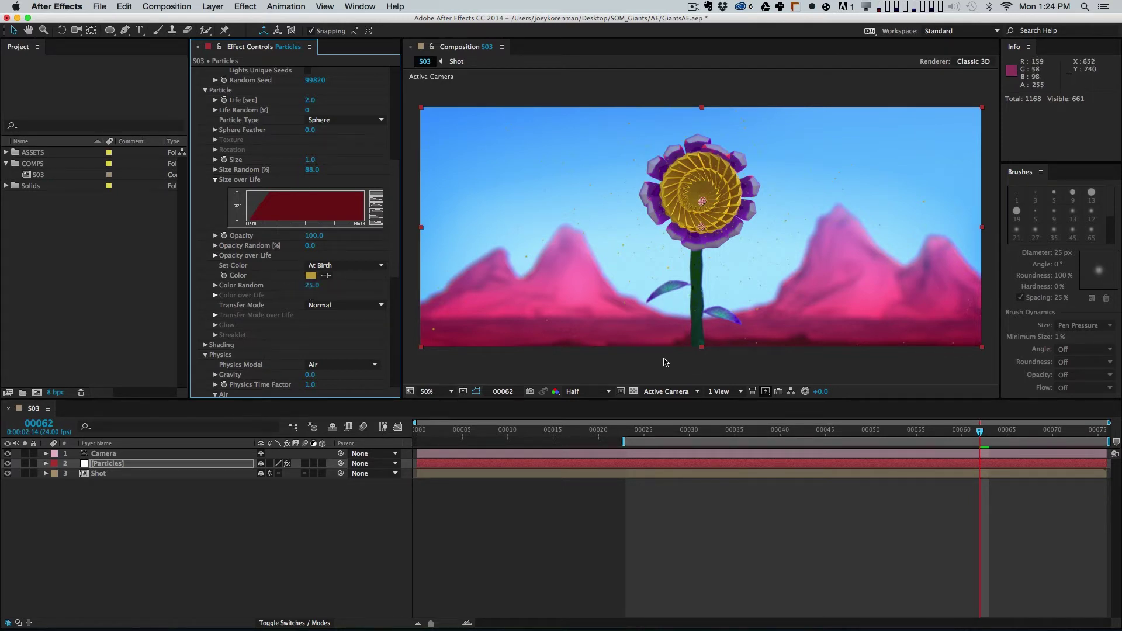
key("space")
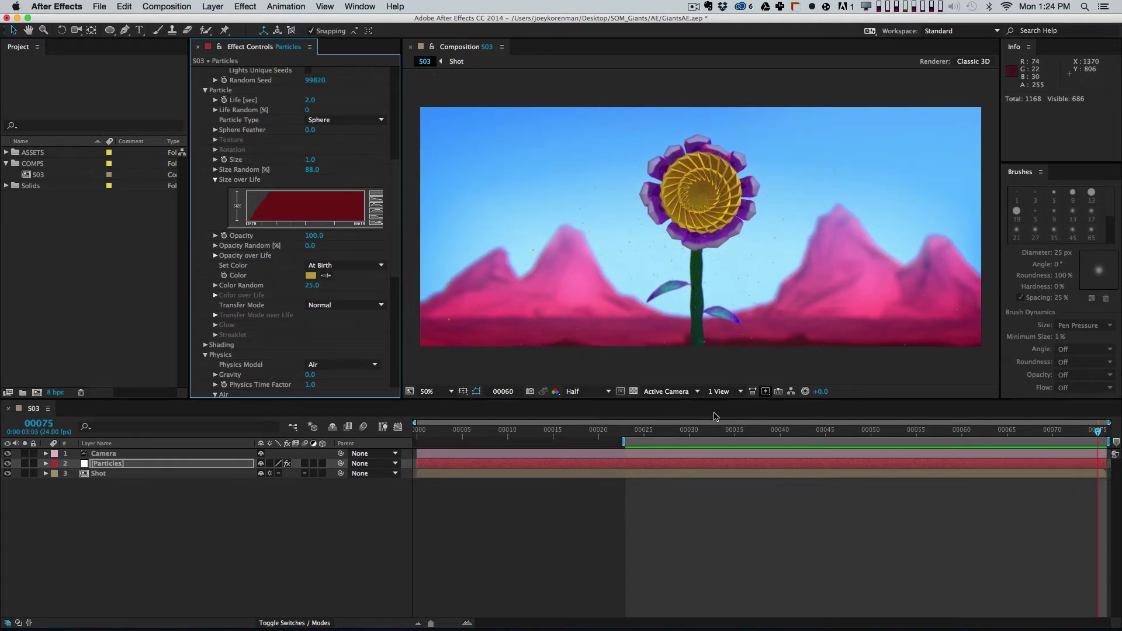
key("space")
Step: Solo the Particles layer and add a white point light with 100% Intensity and a falloff type
left_click(26, 464)
left_click(218, 6)
mouse_move(219, 17)
left_click(380, 47)
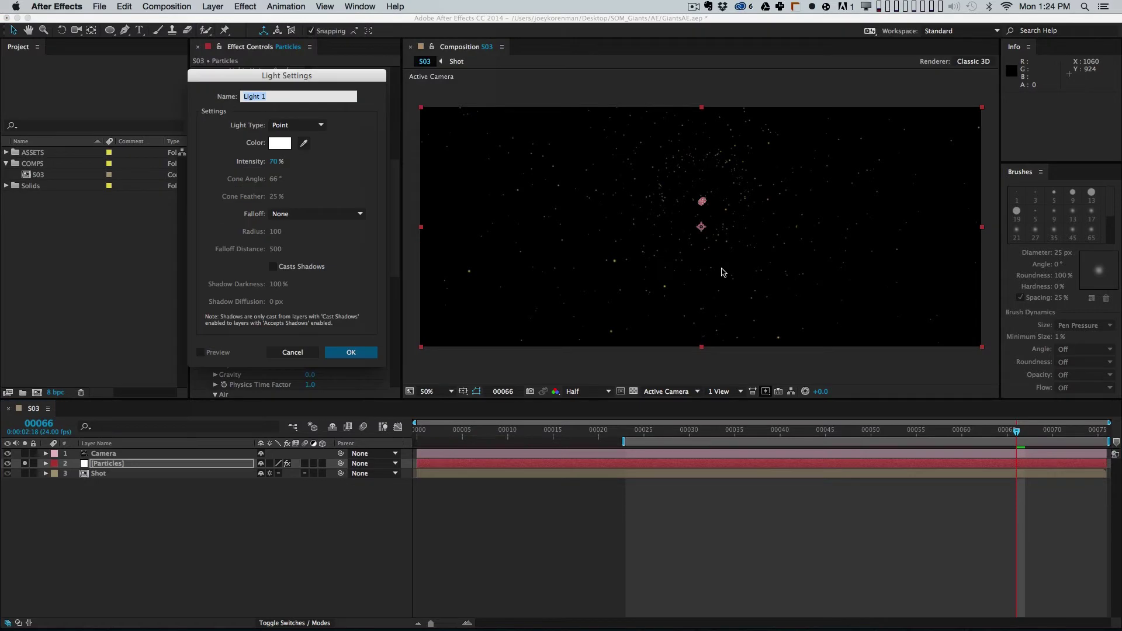
left_click(274, 163)
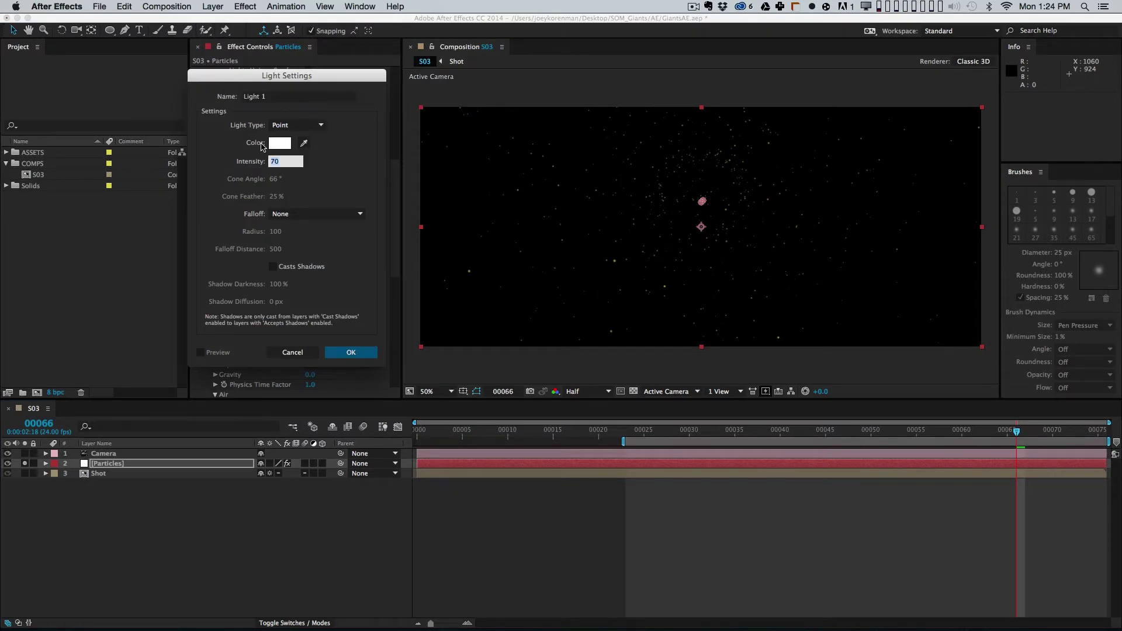
type("100")
key("Tab")
left_click(324, 215)
left_click(327, 247)
left_click(351, 352)
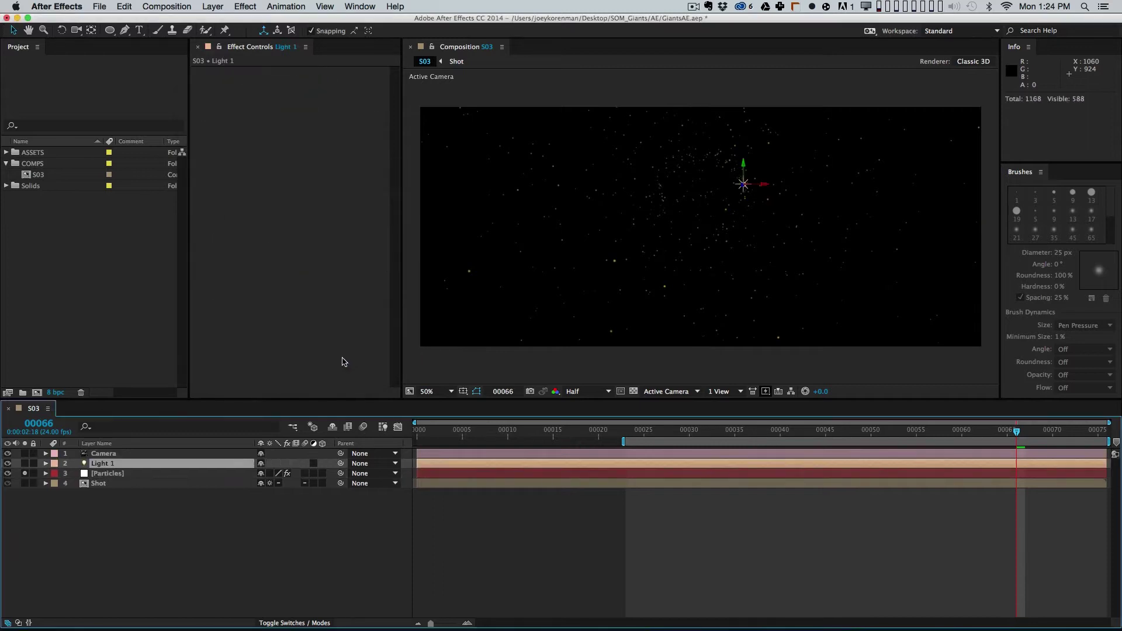
Step: Turn on Shading for the Particles layer's Particular effect, with Natural (Lux) Light Falloff and a Nominal Distance of 750
left_click(123, 473)
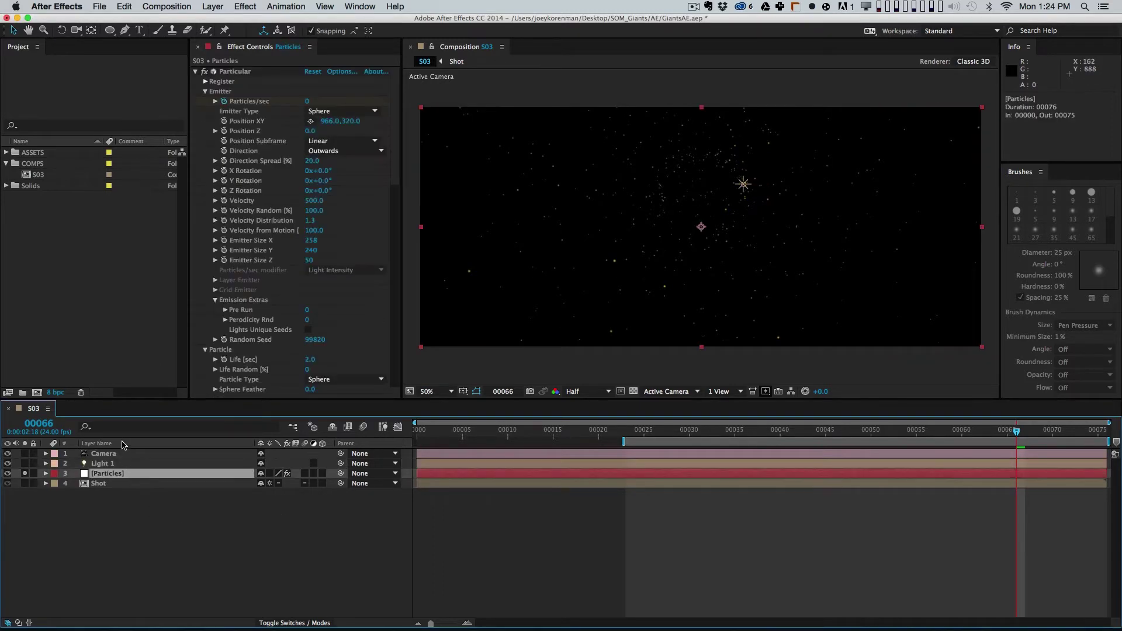
left_click(205, 91)
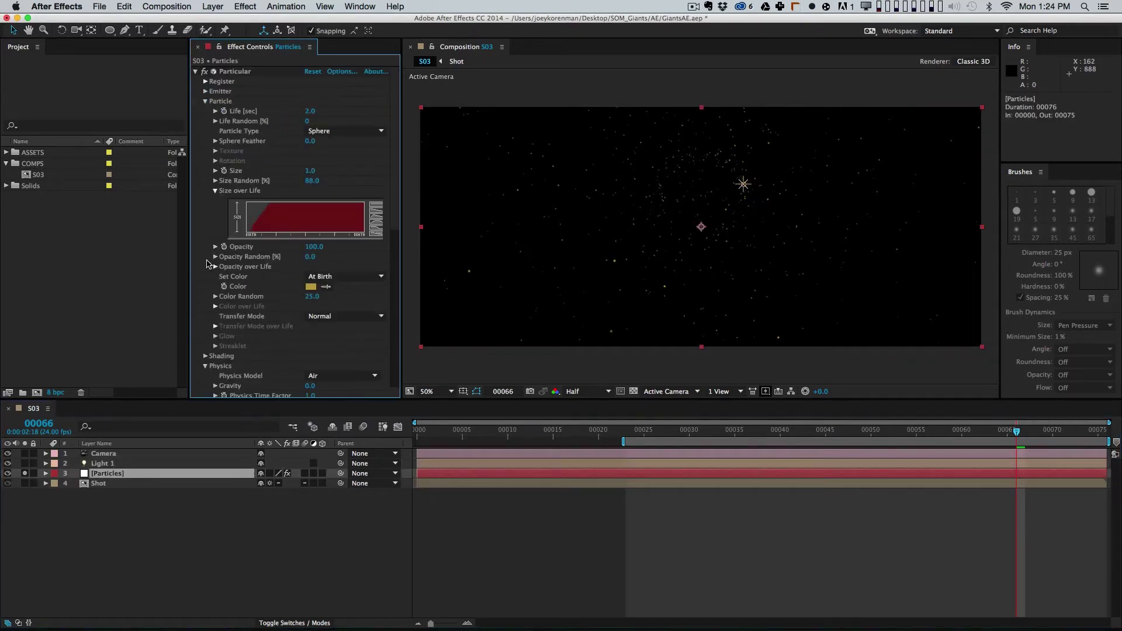
left_click(205, 101)
left_click(206, 111)
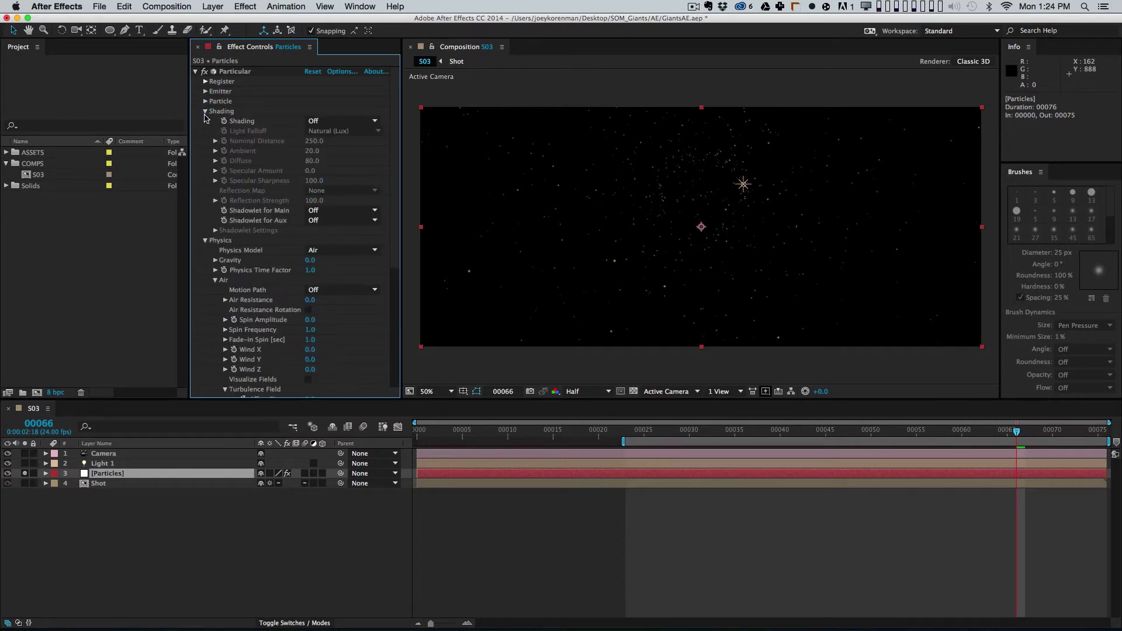
left_click(339, 120)
left_click(331, 151)
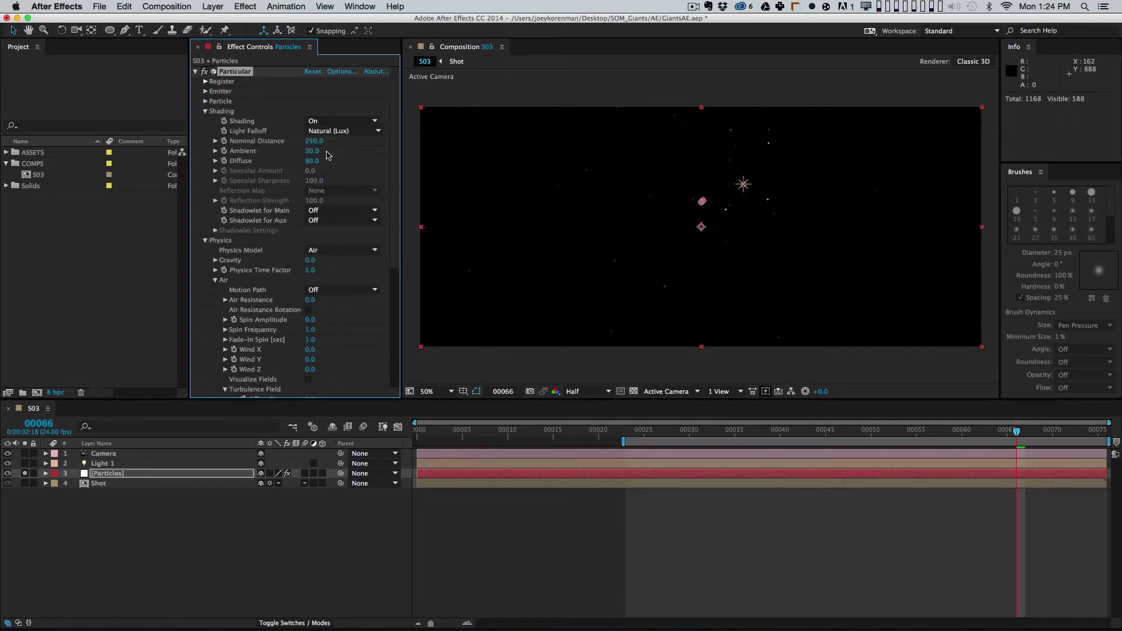
left_click(334, 131)
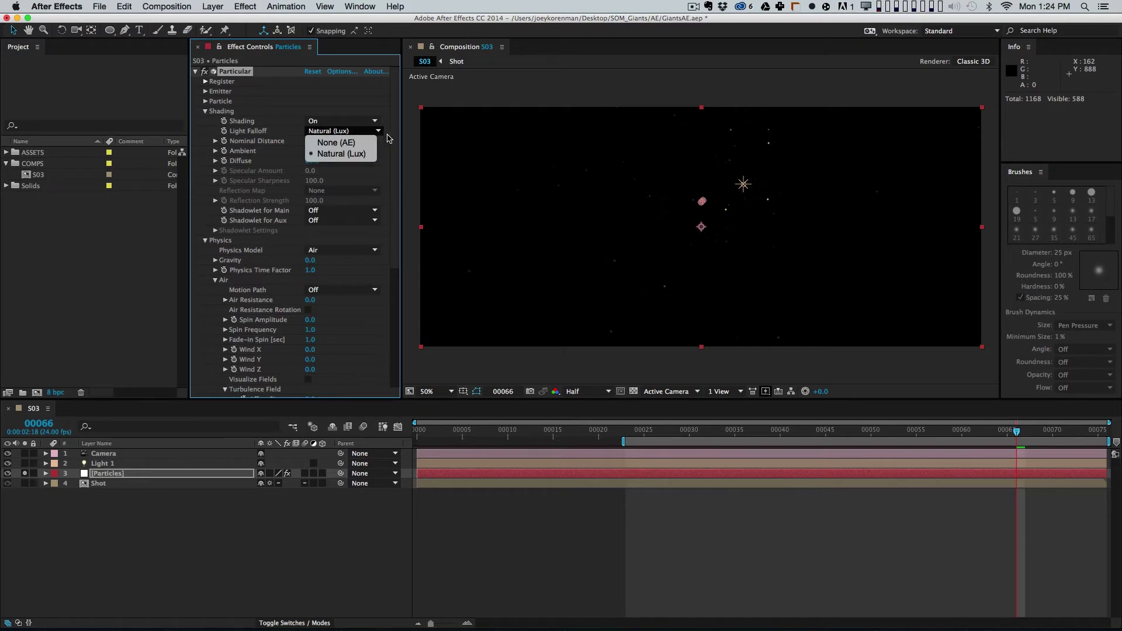
left_click(342, 154)
left_click_drag(315, 145, 444, 140)
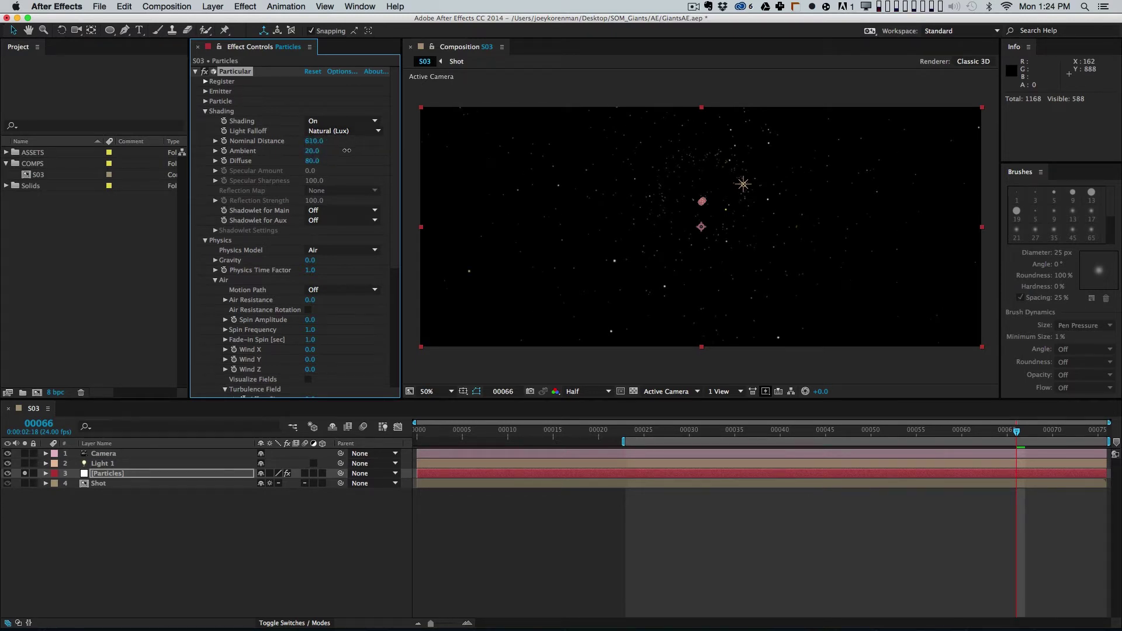
Step: Move Light 1 onto the flower's centre at about X 958, Y 344 with the Shot layer shown, and scrub through the animation
left_click(118, 465)
left_click(119, 471)
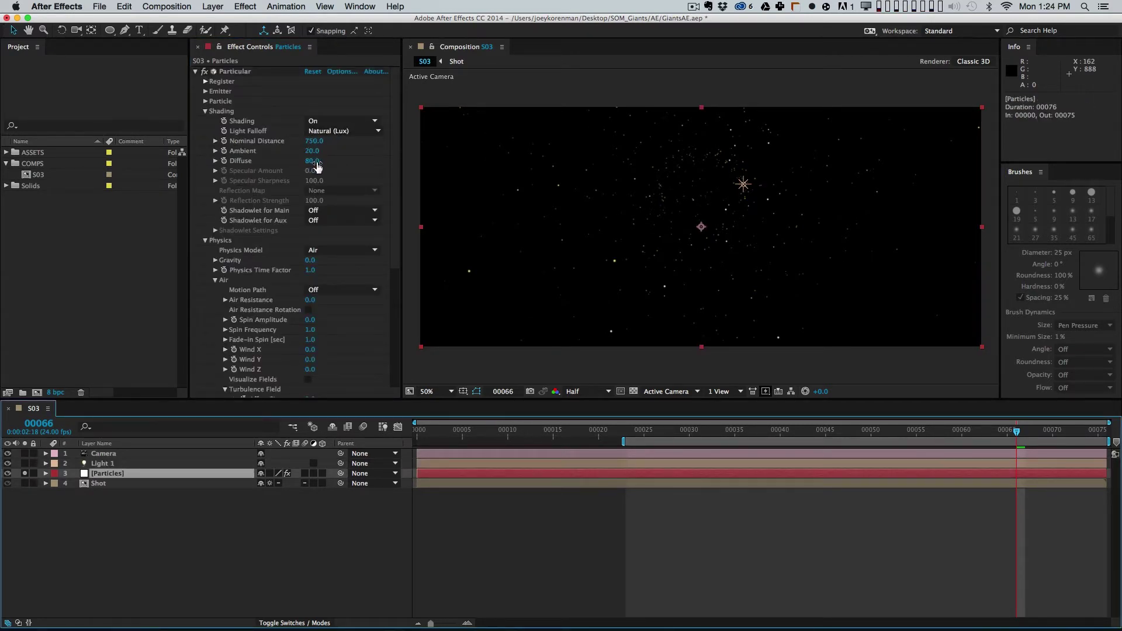
left_click(132, 464)
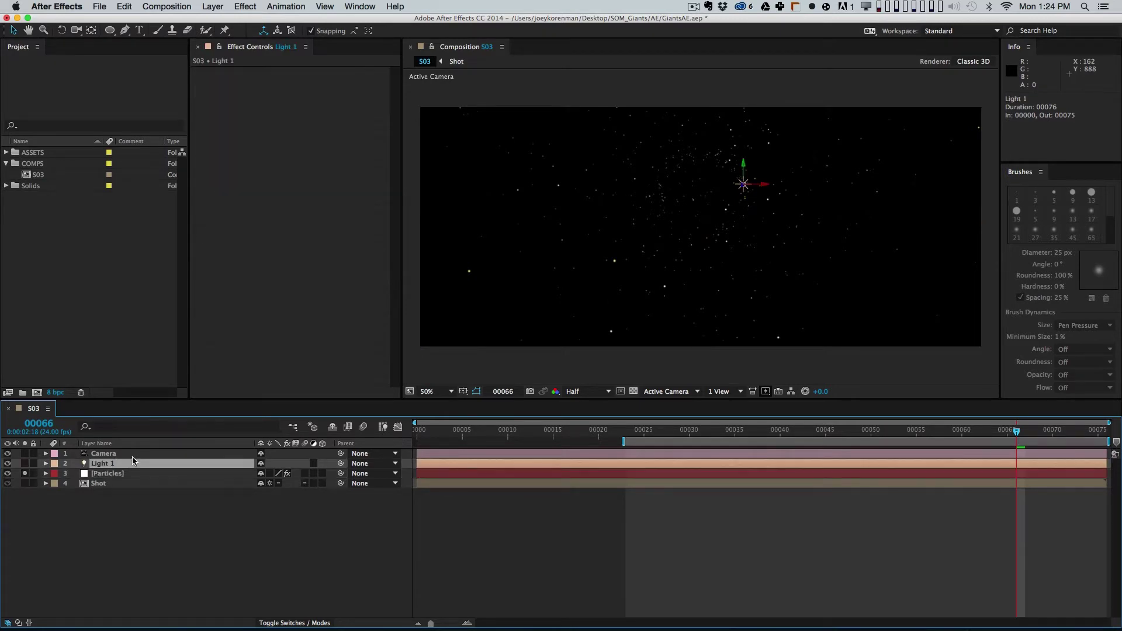
left_click_drag(650, 188, 743, 209)
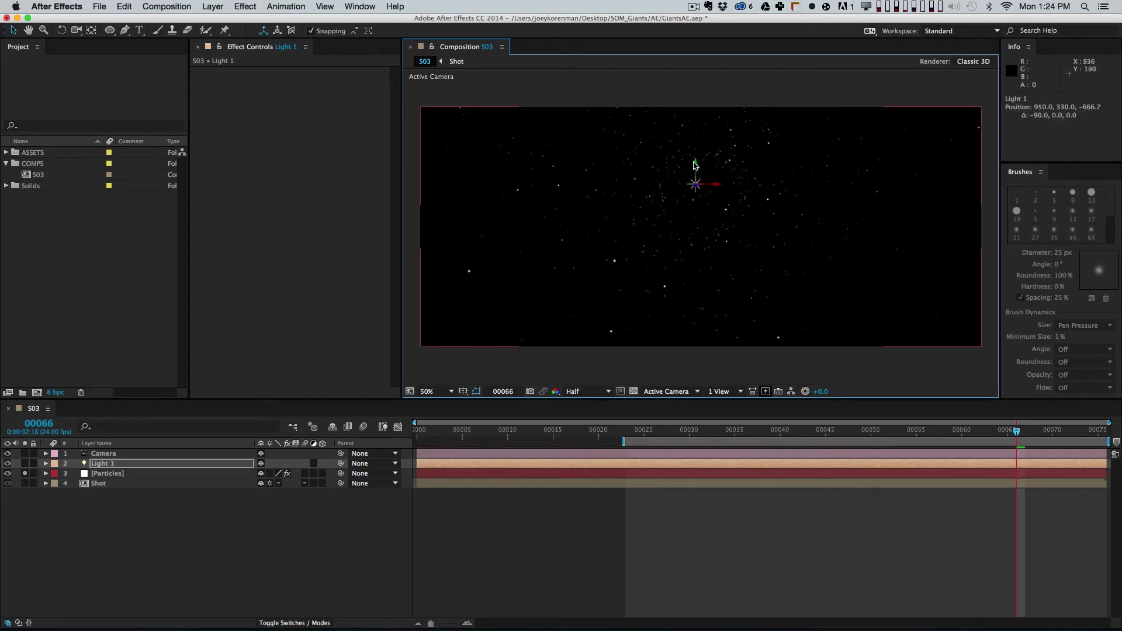
left_click(25, 483)
left_click_drag(697, 167, 716, 195)
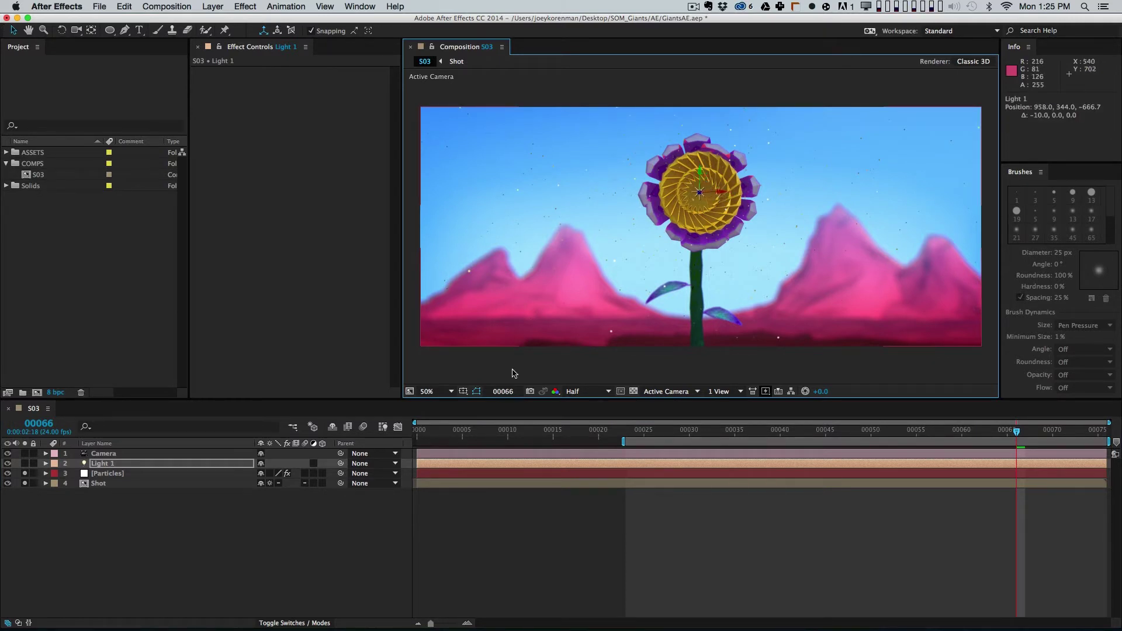
left_click_drag(637, 429, 969, 427)
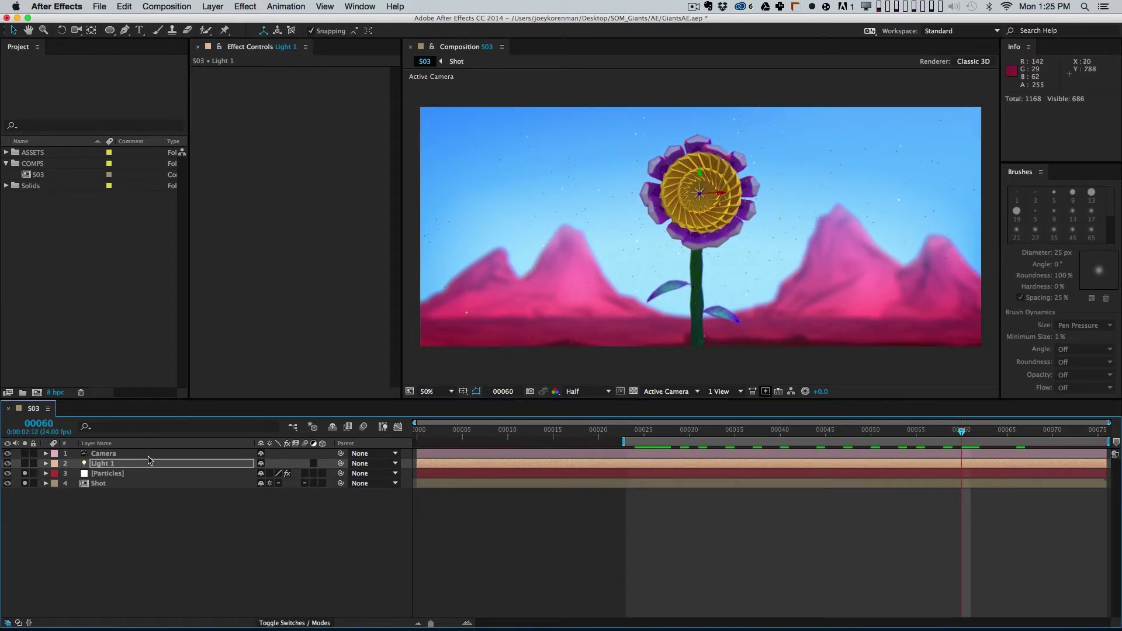
Step: Hide the Shot layer from the soloed view and set the particle Shading to Ambient 0, Diffuse 106 and Nominal Distance 590
left_click(25, 484)
left_click(108, 473)
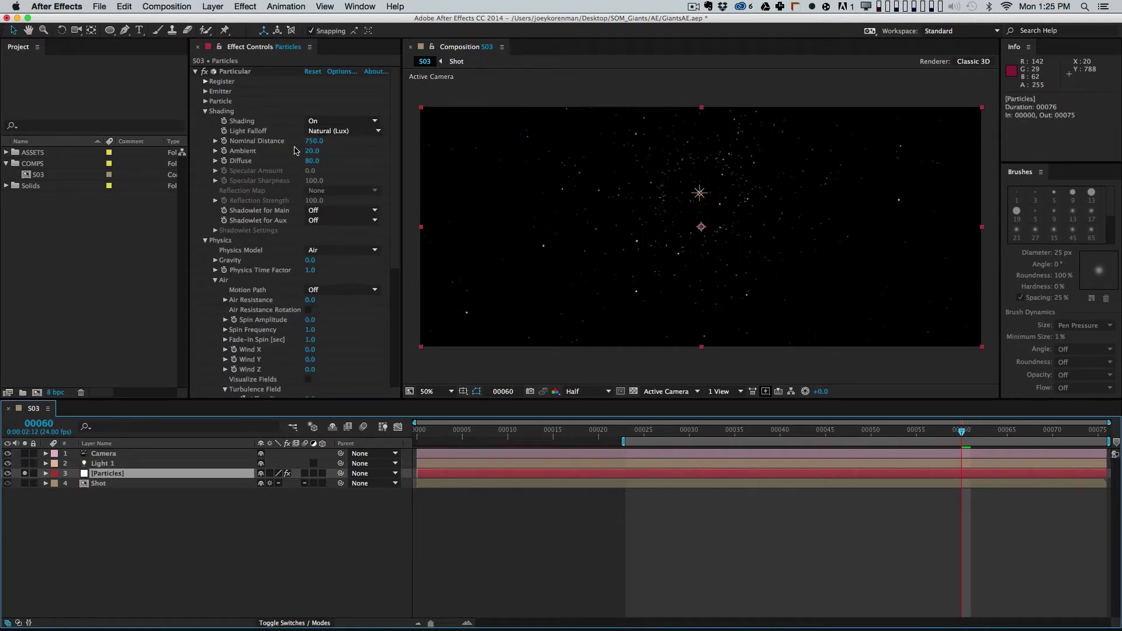
left_click_drag(313, 161, 283, 152)
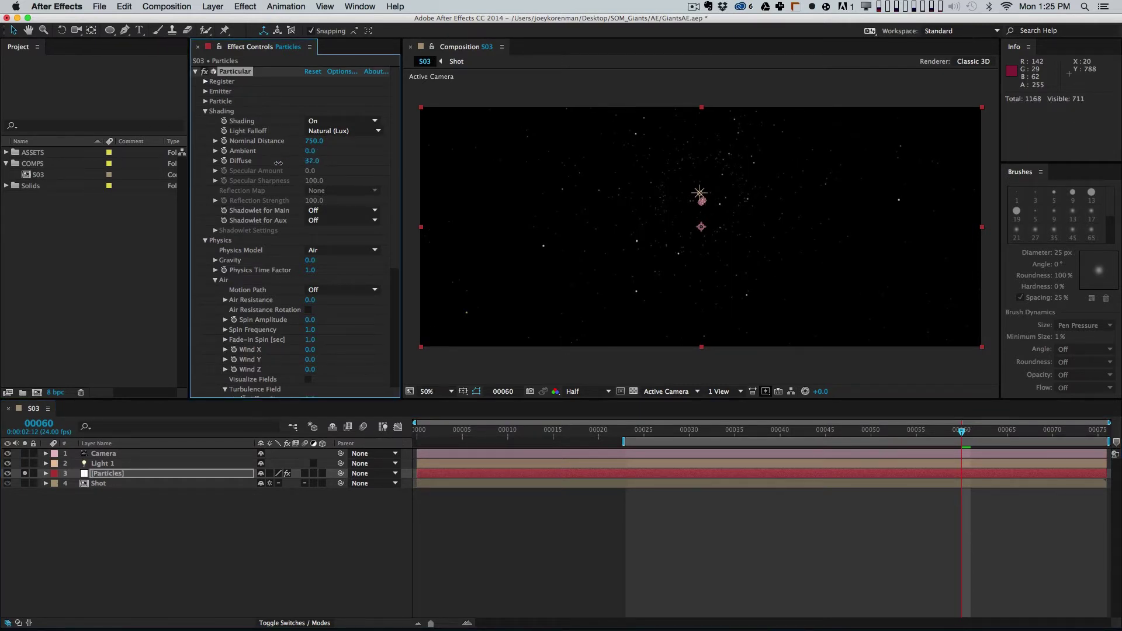
left_click_drag(284, 163, 322, 171)
left_click_drag(341, 141, 341, 141)
Step: Check the shaded particles against the full scene, and solo the Particles layer again
left_click(24, 474)
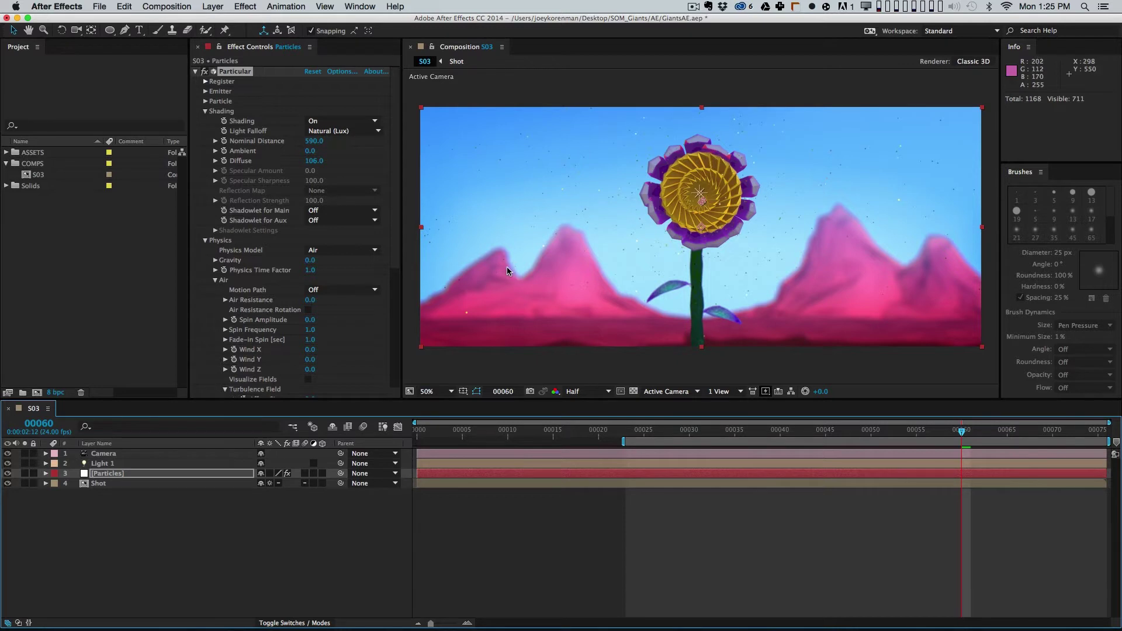
left_click(111, 483)
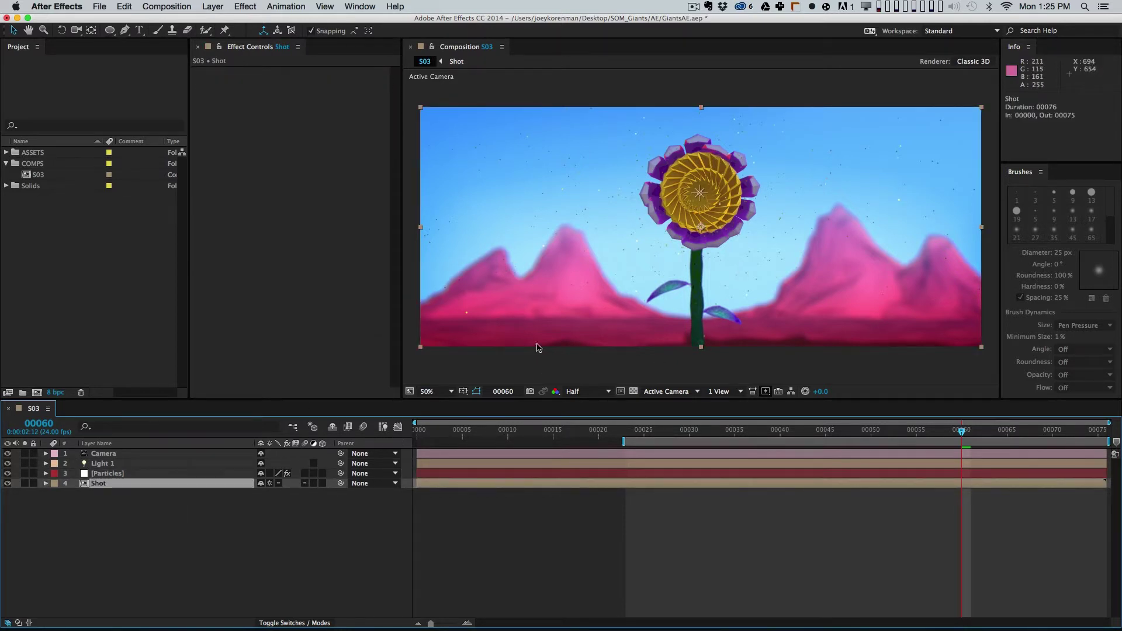
left_click(25, 473)
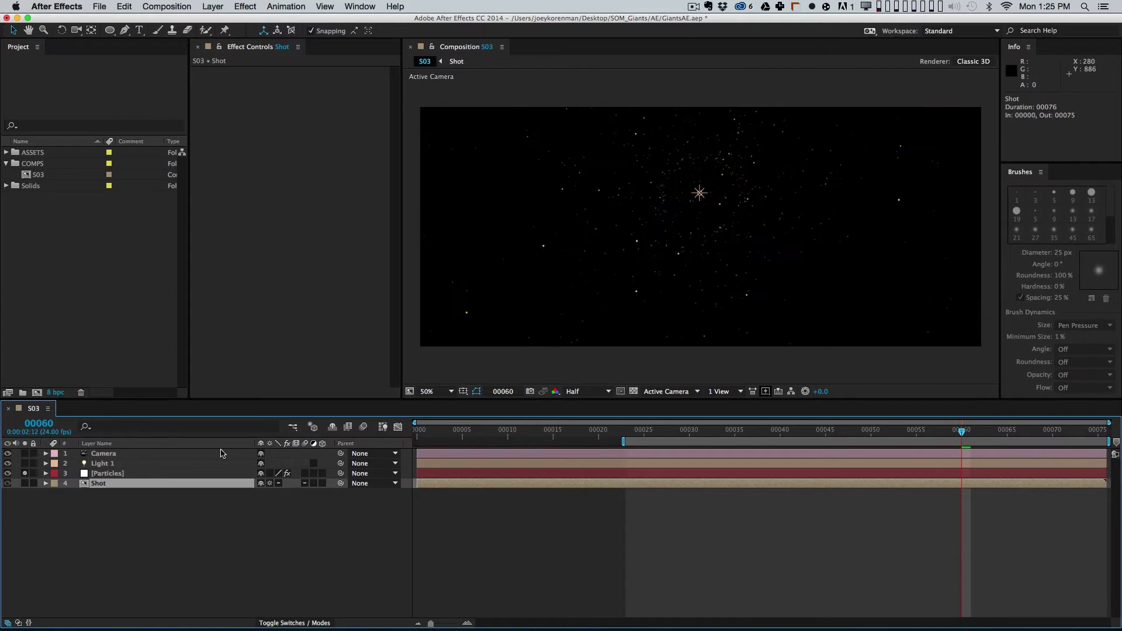
Step: Check the Depth of Field options in the Rendering settings of the Particles layer's Particular effect, keeping Camera Settings
left_click(143, 473)
scroll(392, 243, "down", 10)
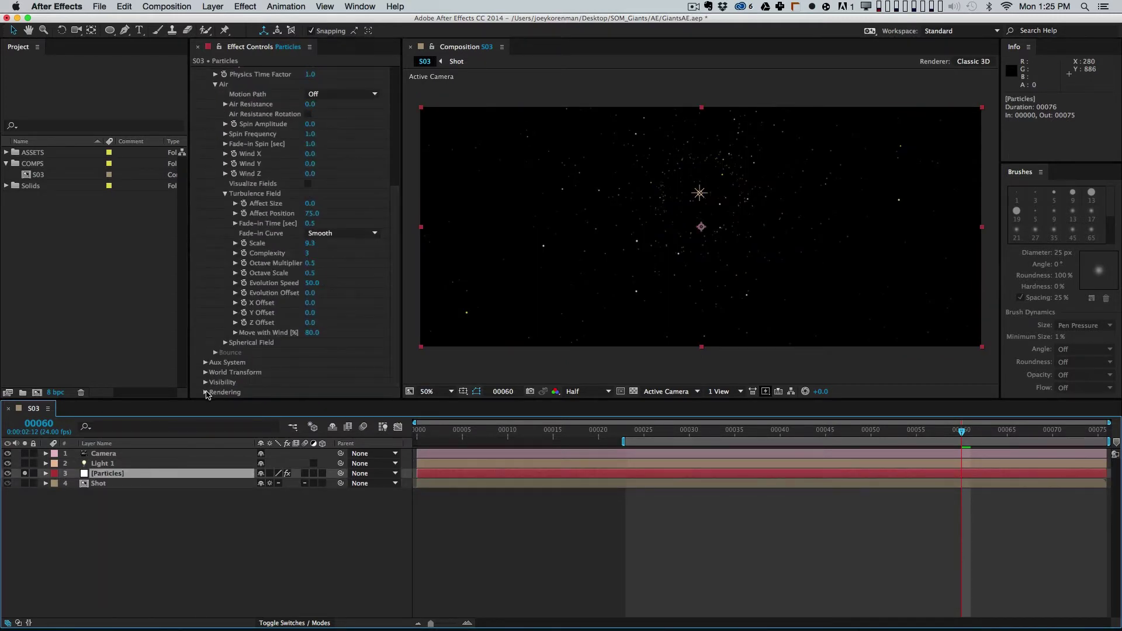
left_click(205, 392)
left_click(344, 333)
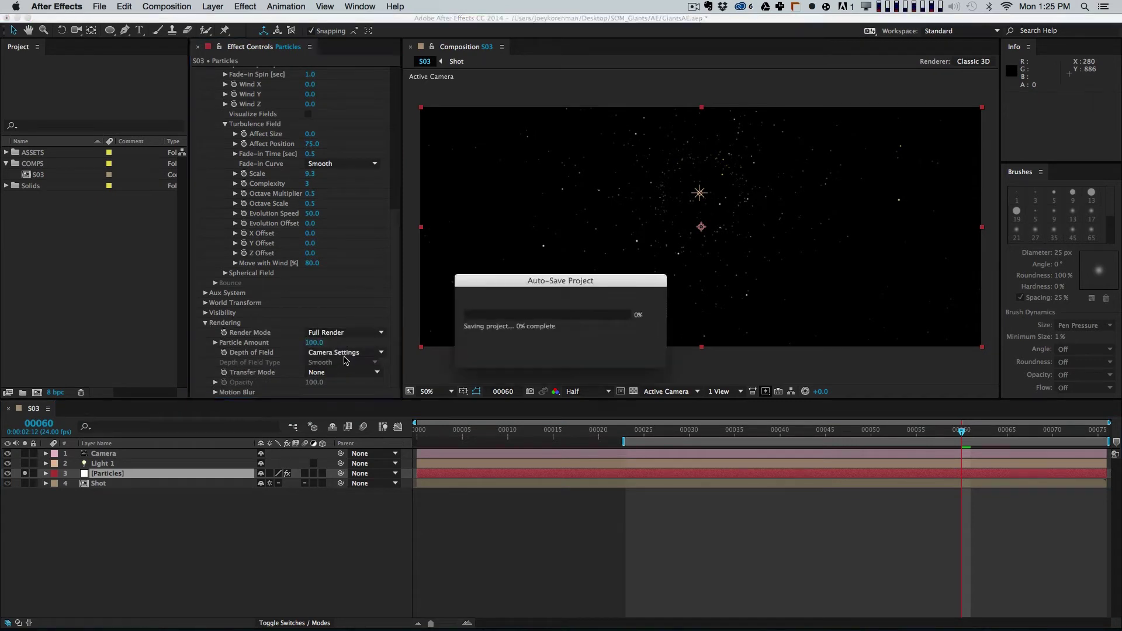
left_click(345, 352)
left_click(351, 379)
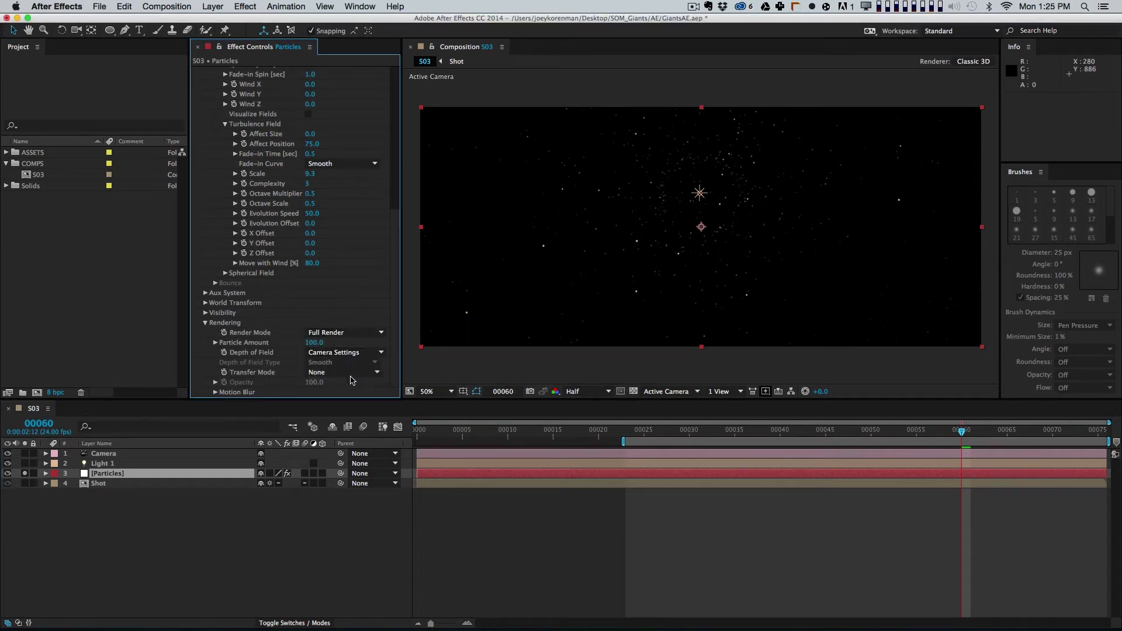
Step: Review the Camera layer's depth of field, focus distance and aperture options, and collapse the layer again
left_click(154, 464)
left_click(153, 455)
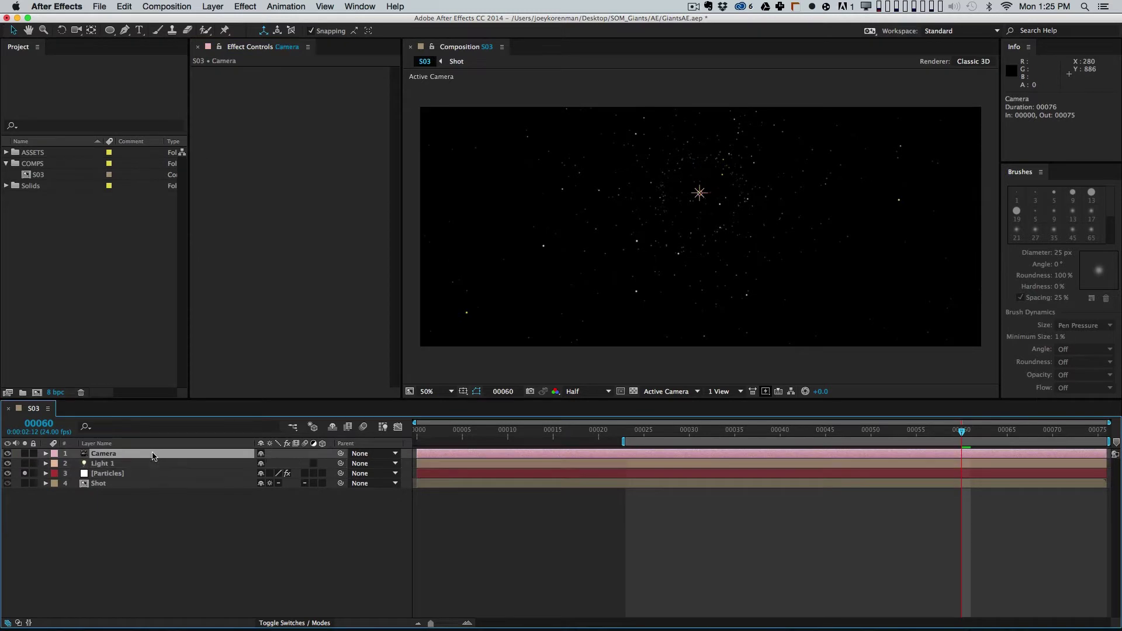
key("a")
key("a")
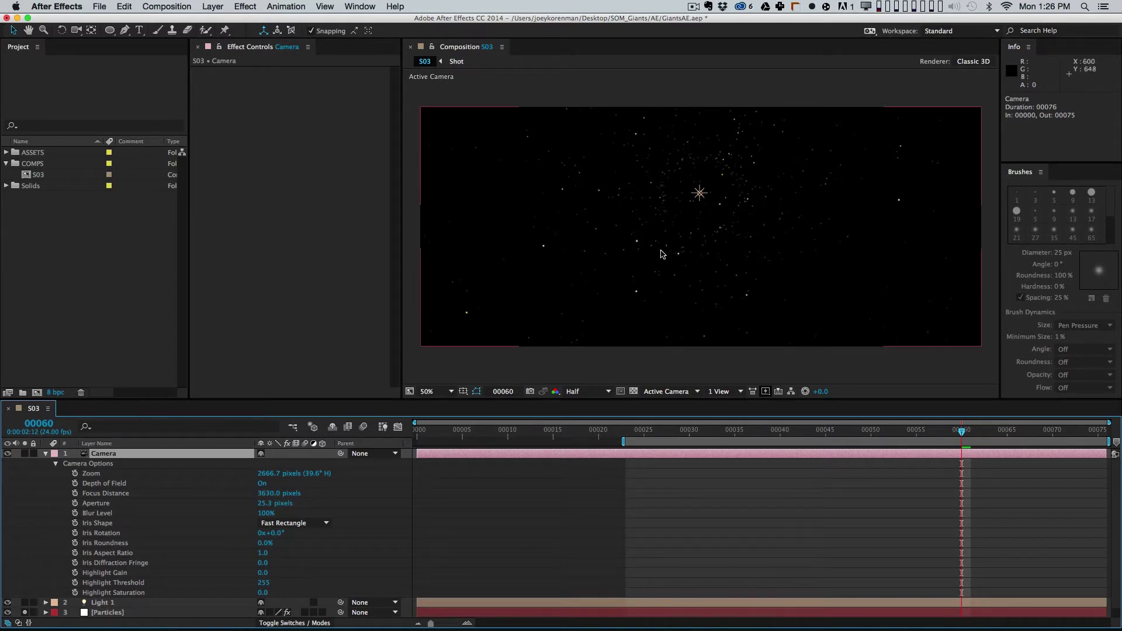
left_click(46, 454)
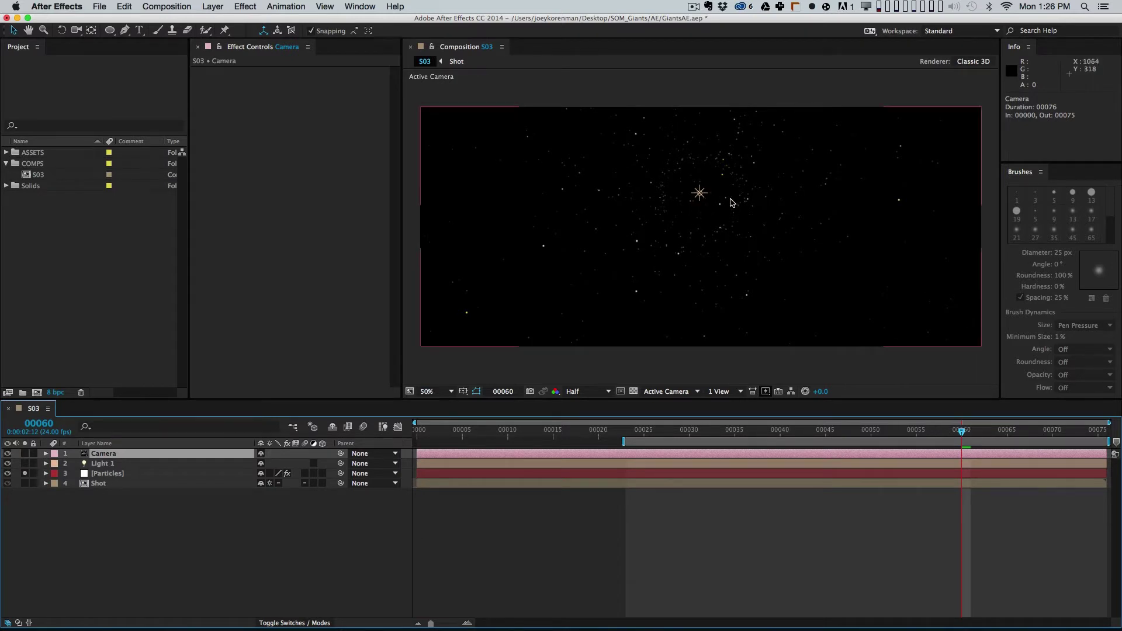
Step: Add a null object above the Particles layer, make it a 3D layer and scrub through the animation
left_click(195, 475)
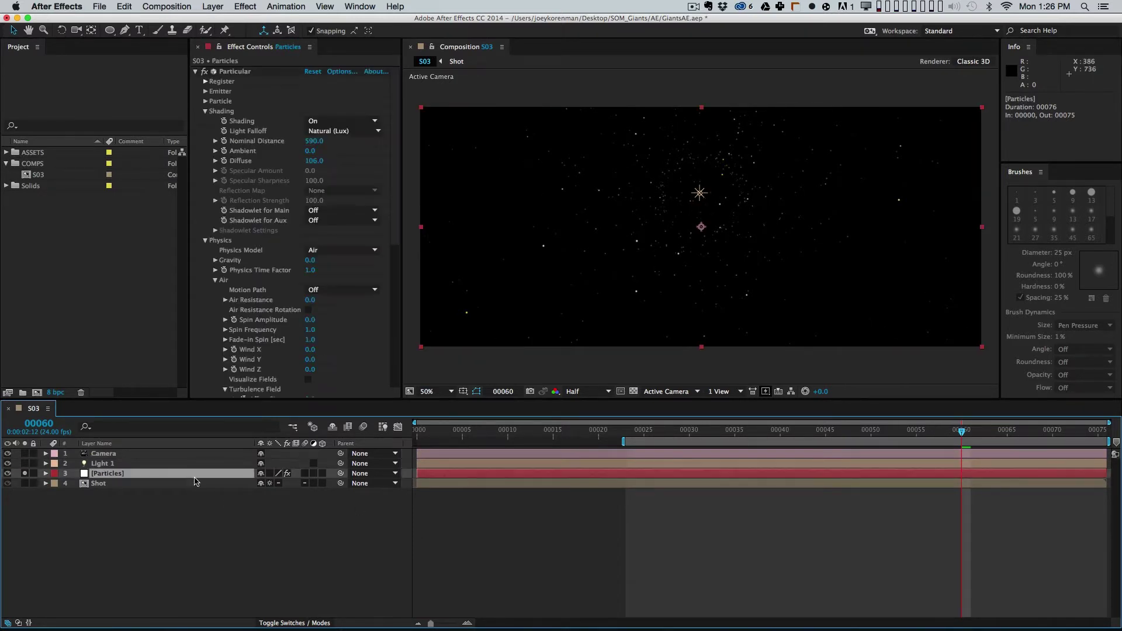
left_click(209, 6)
mouse_move(222, 18)
left_click(397, 69)
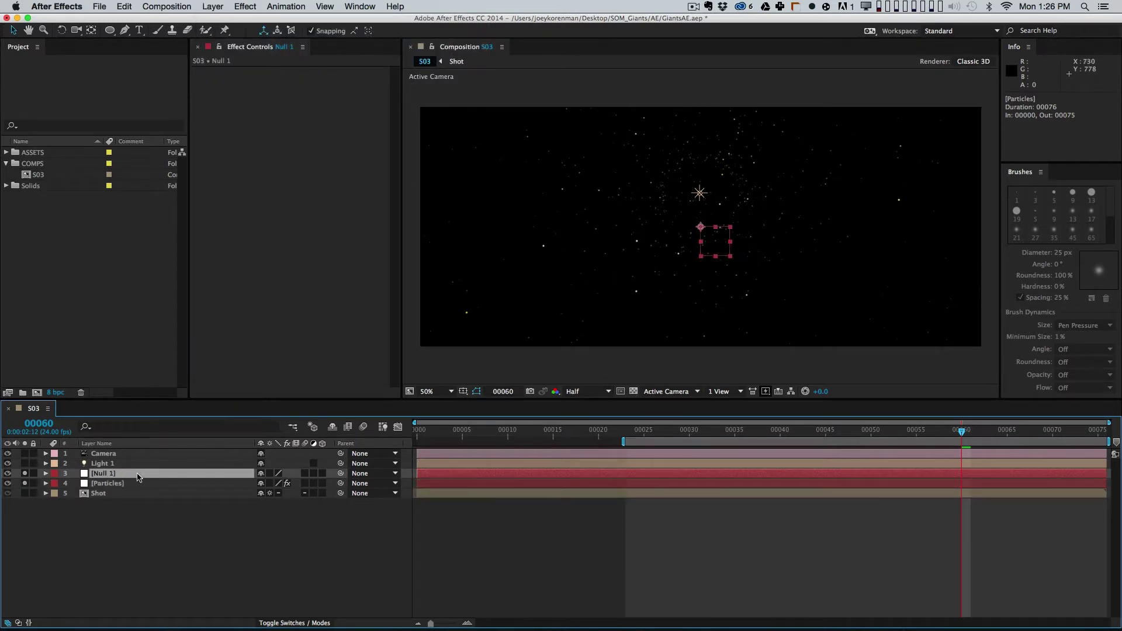
key("KP_0")
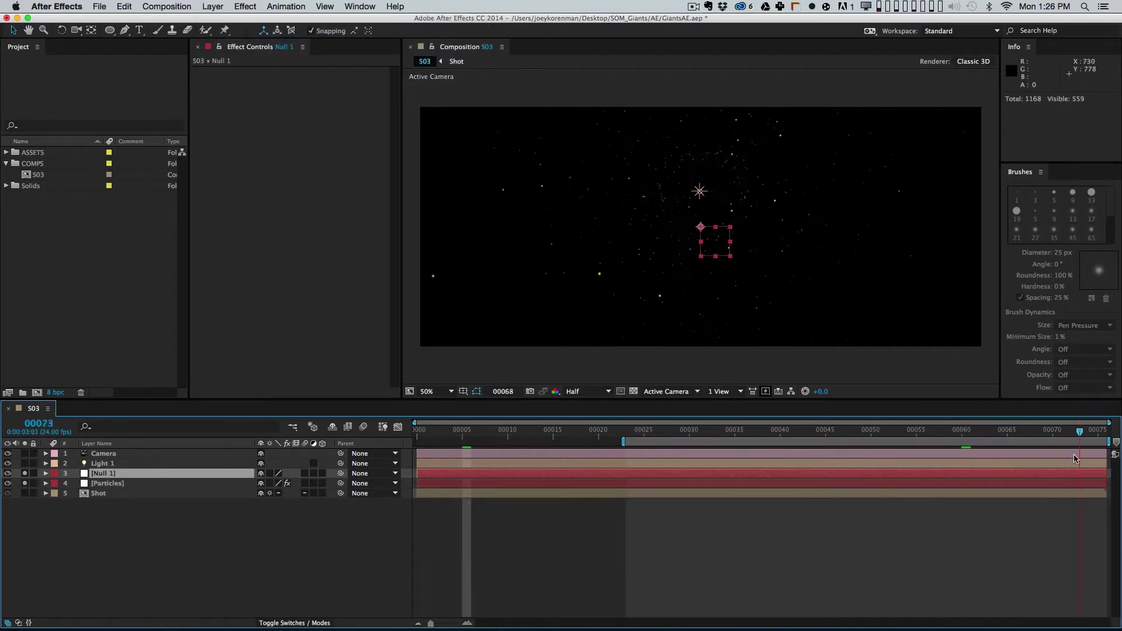
left_click(322, 474)
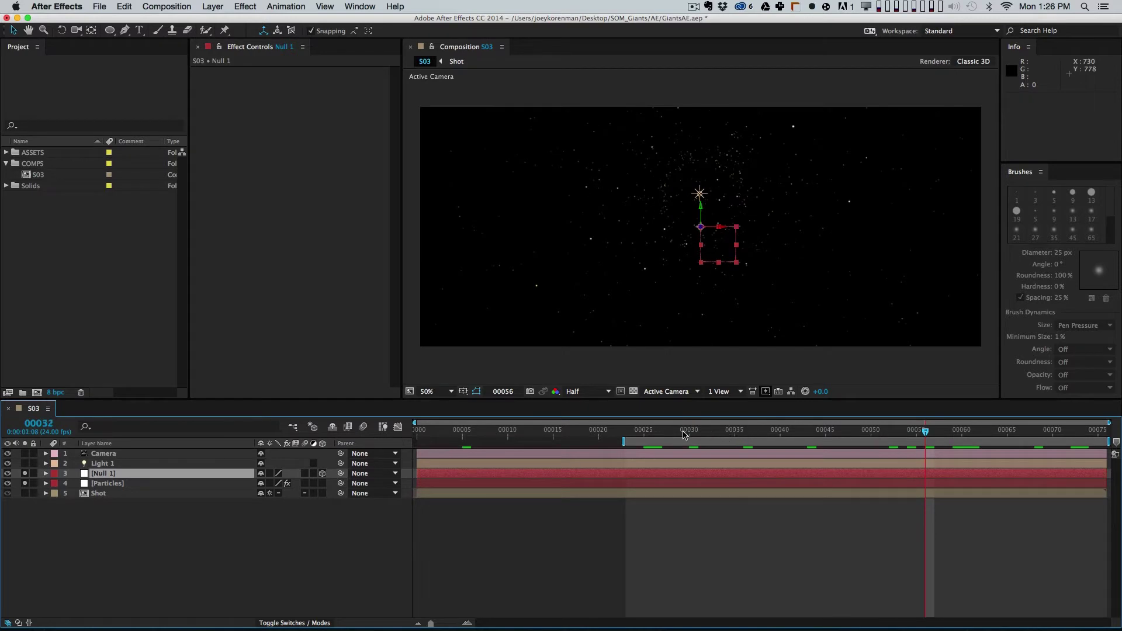
Step: Add an expression to the Camera's Focus Distance, with camPos=position; as its first line
left_click(113, 454)
key("a")
key("a")
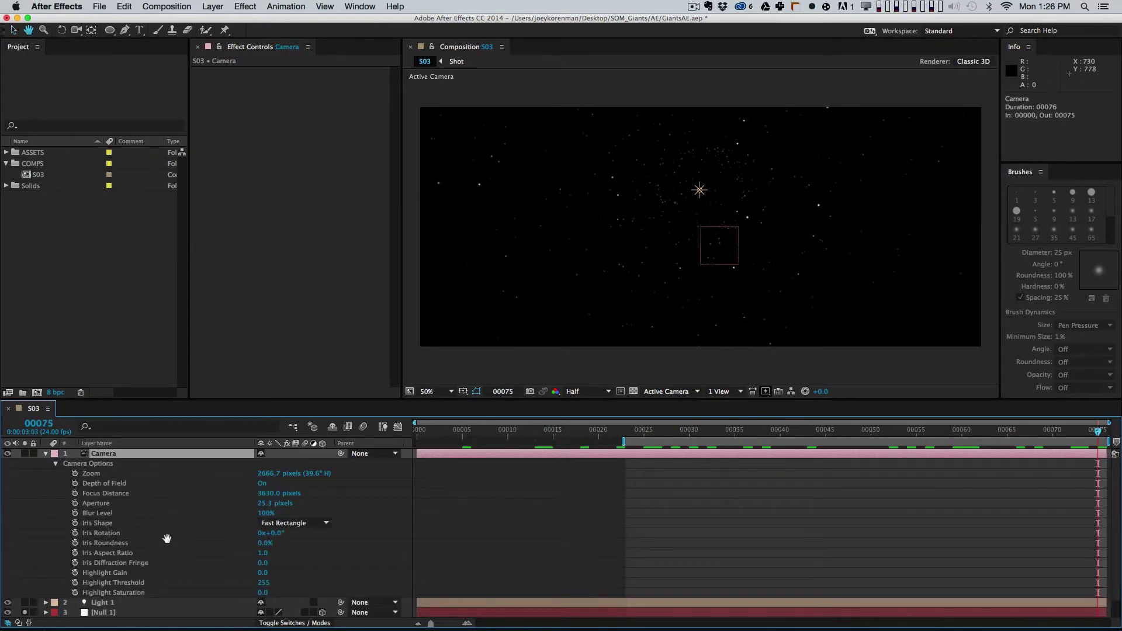
key("grave")
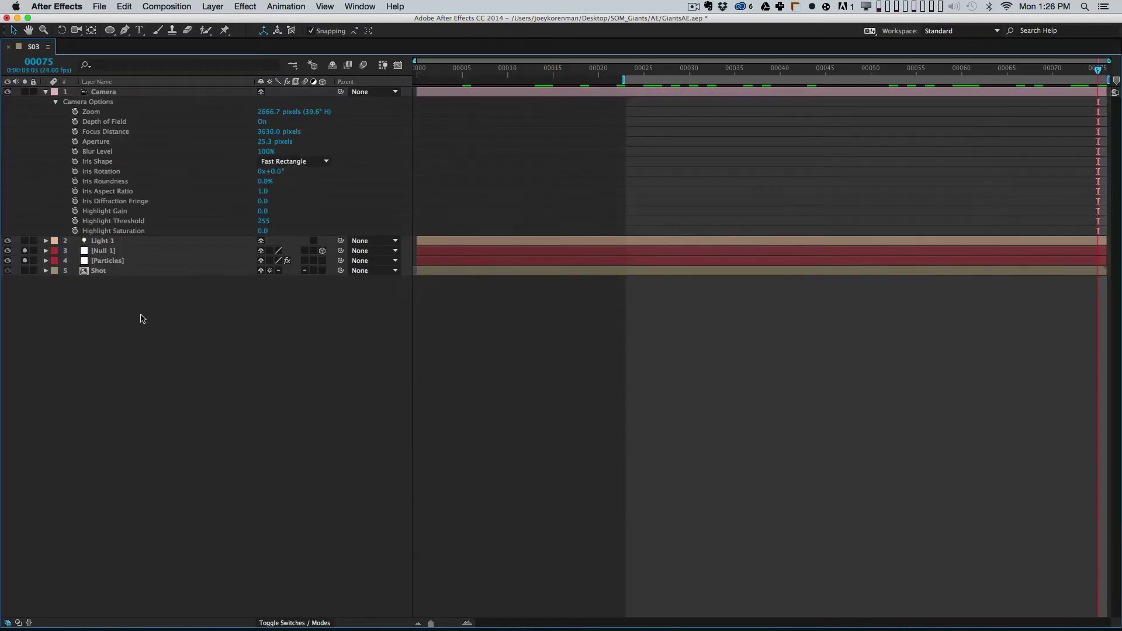
left_click(75, 131, "alt")
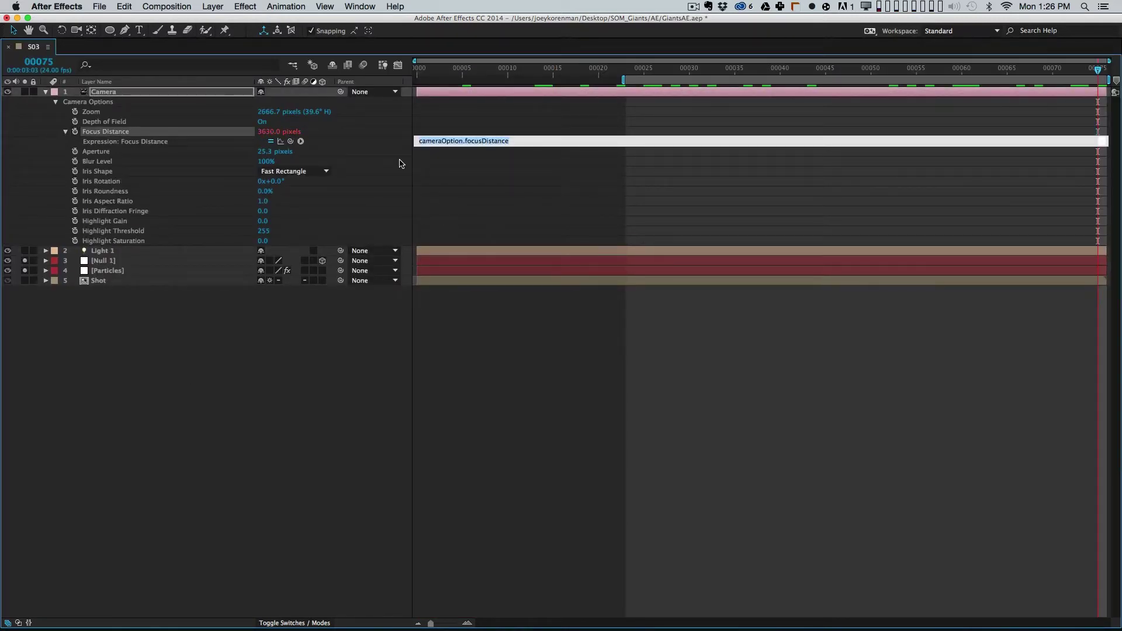
type("camPos=position")
type(";")
key("Return")
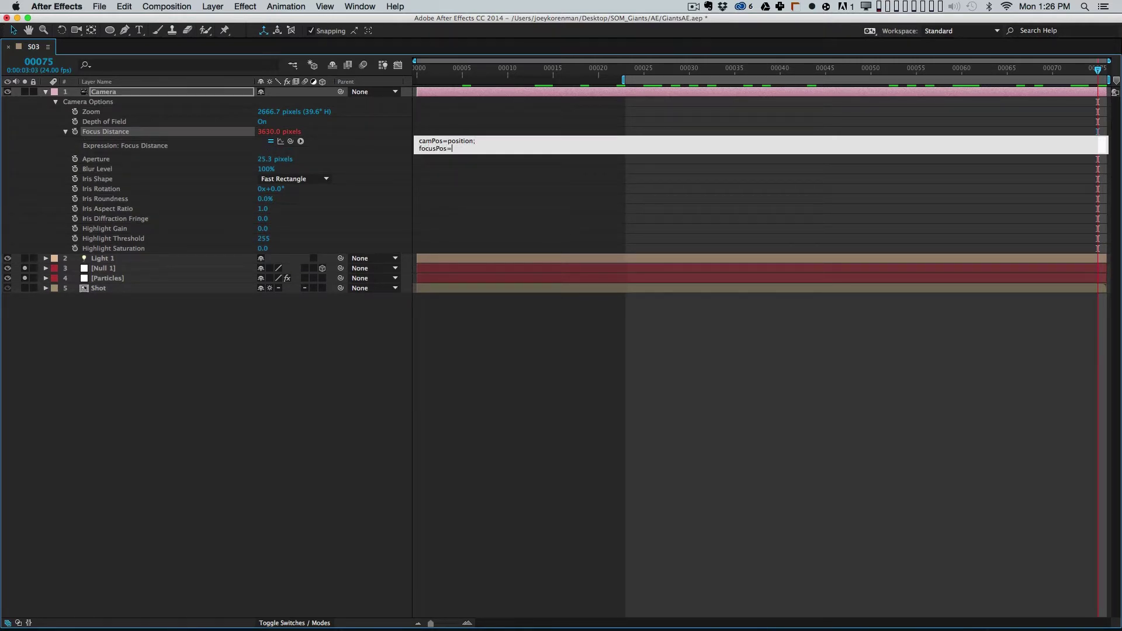
Step: Complete the Focus Distance expression with focusPos=thisComp.layer("Null 1").transform.position; and length(camPos,focusPos); and scrub through the frames to check the focus
left_click_drag(290, 142, 155, 269)
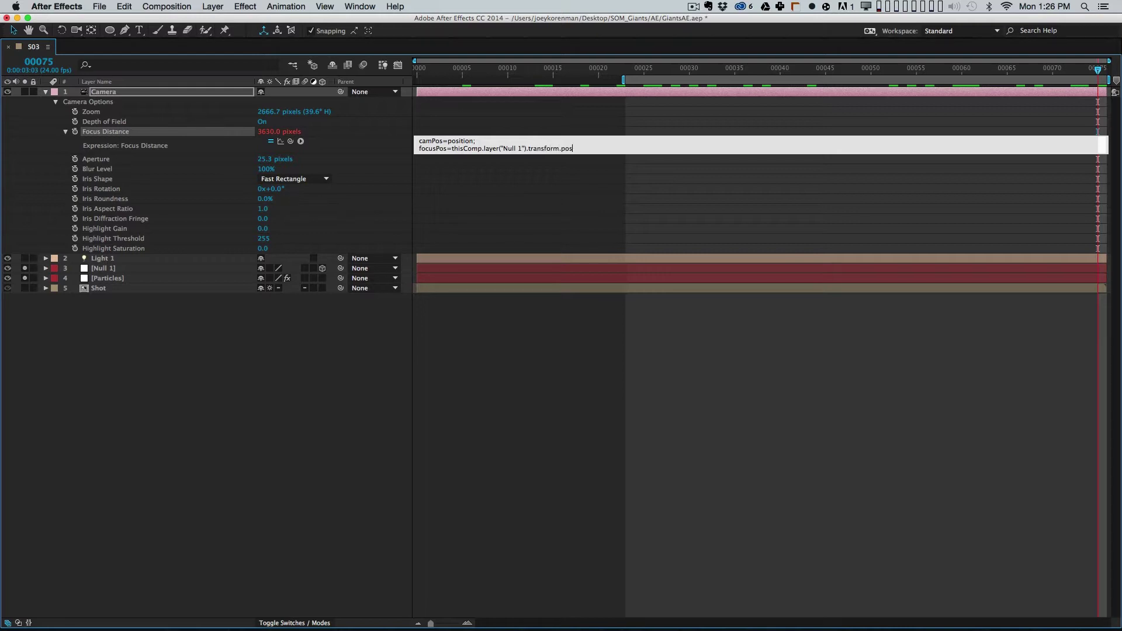
type(";")
key("Return")
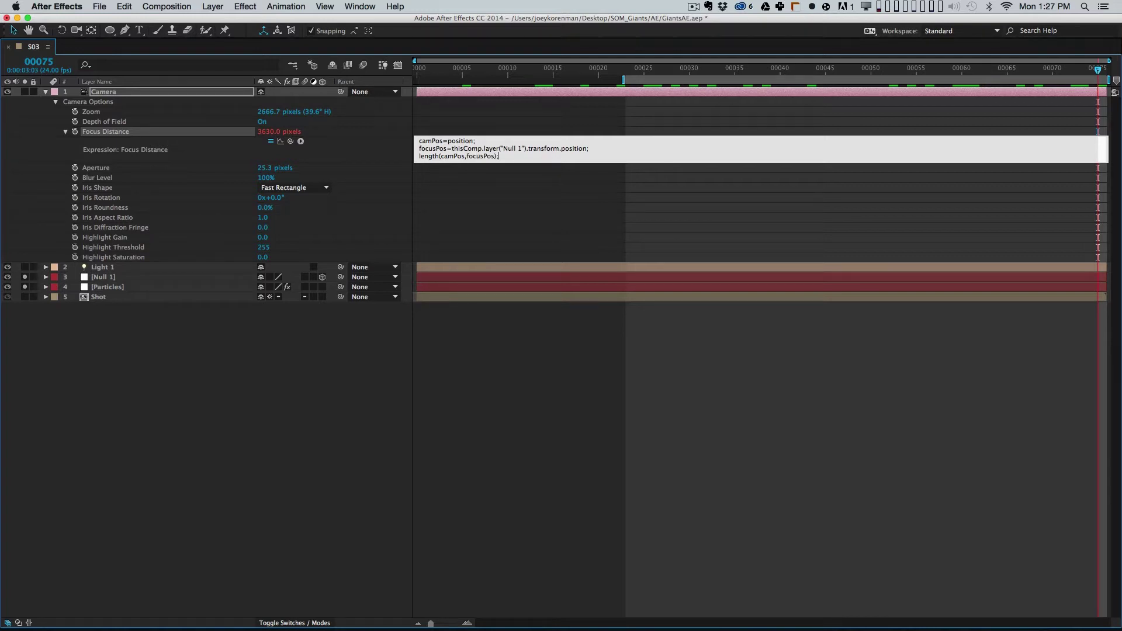
key("KP_Enter")
left_click_drag(695, 74, 952, 71)
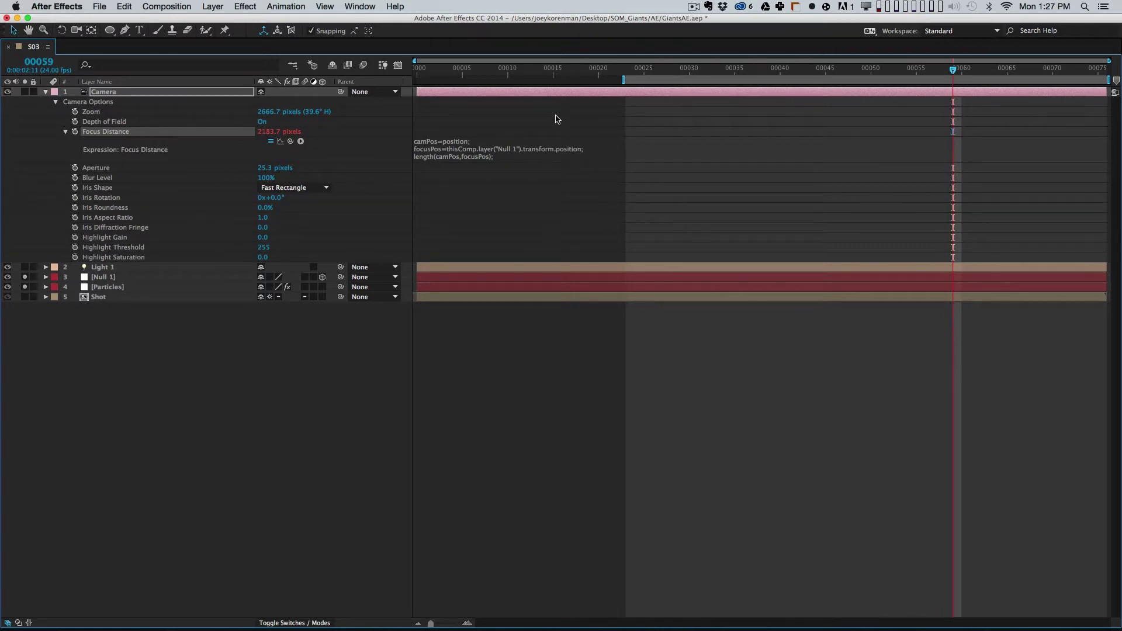
key("grave")
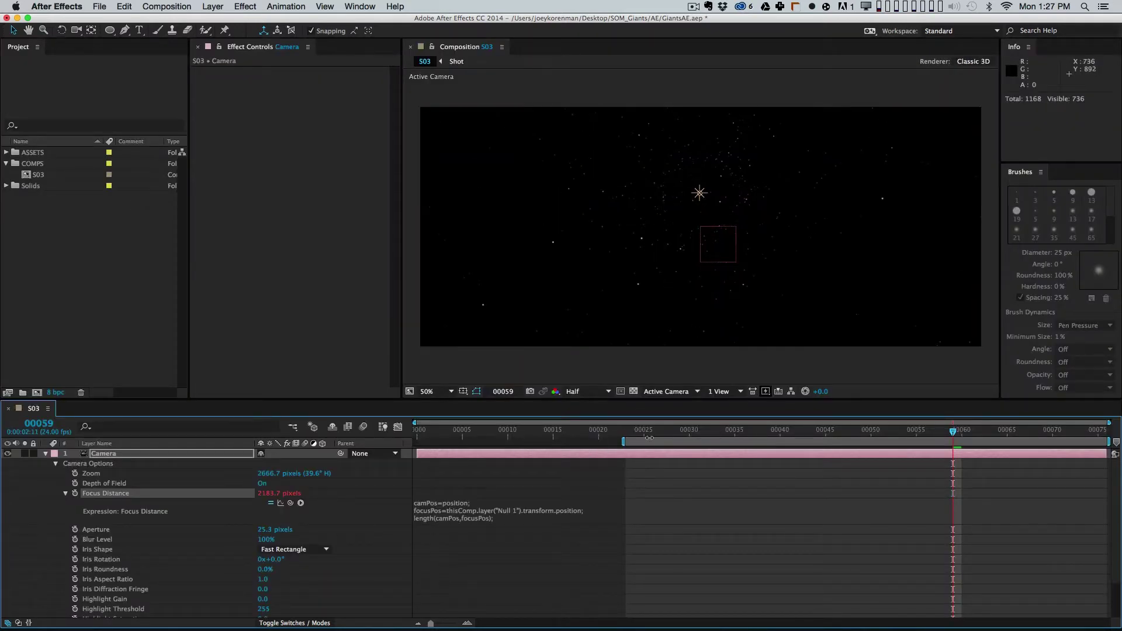
left_click_drag(935, 431, 1053, 431)
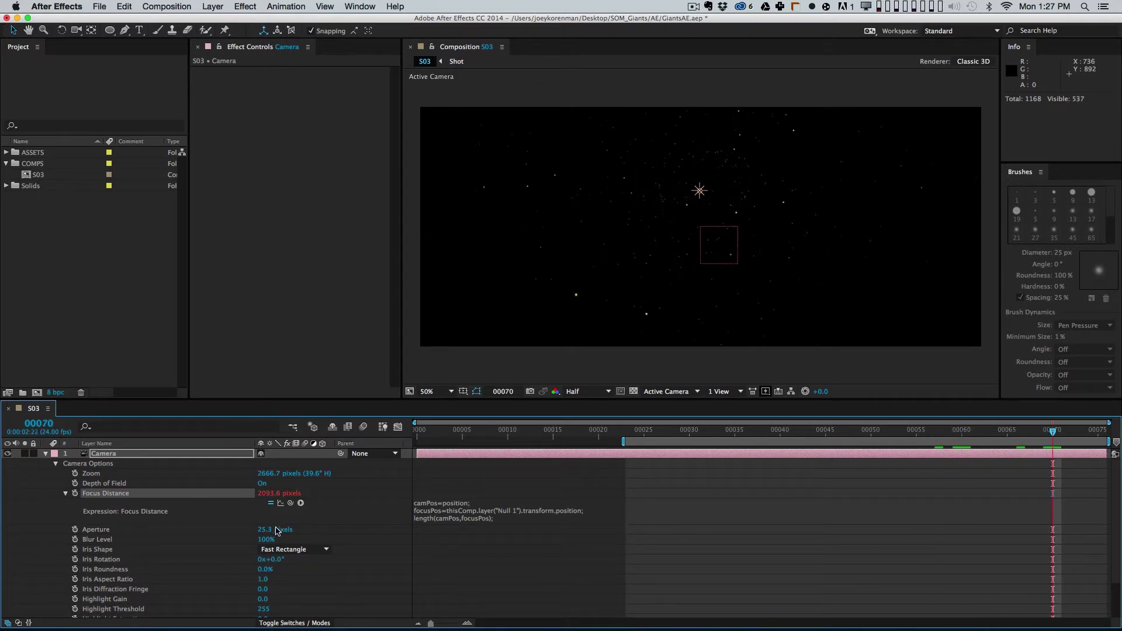
Step: Increase the Camera's Aperture for stronger particle blur at frame 70, and collapse the layer's properties
mouse_move(269, 530)
left_mouse_down()
mouse_move(256, 531)
mouse_move(308, 529)
mouse_move(248, 529)
left_mouse_up()
right_click(300, 532)
left_click(268, 531)
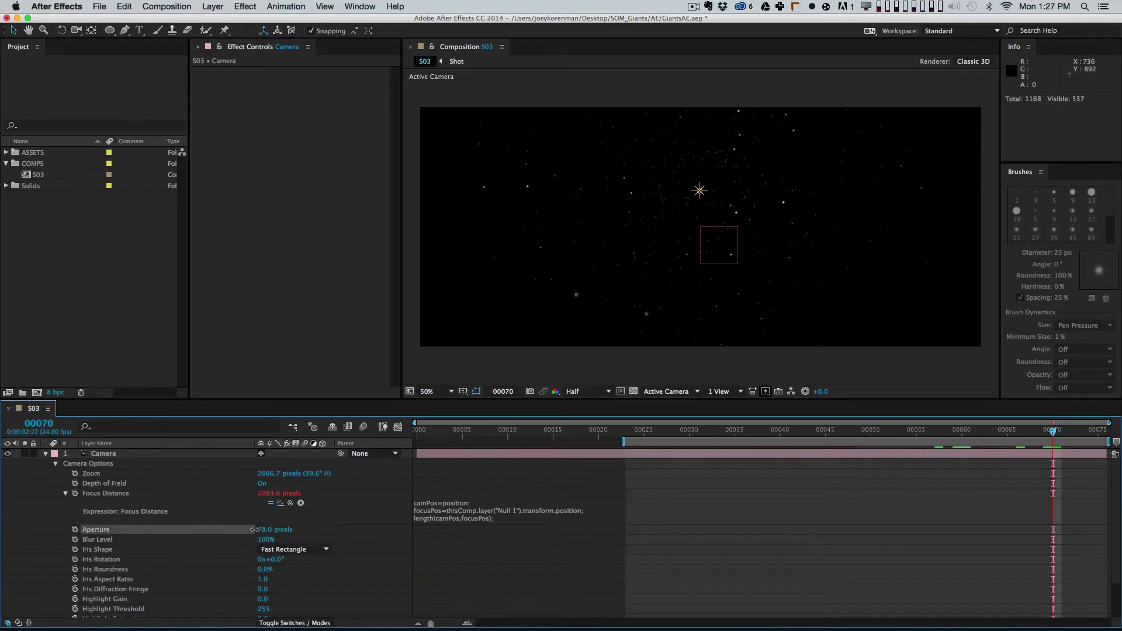
right_click(253, 529)
left_click(47, 456)
left_click(46, 454)
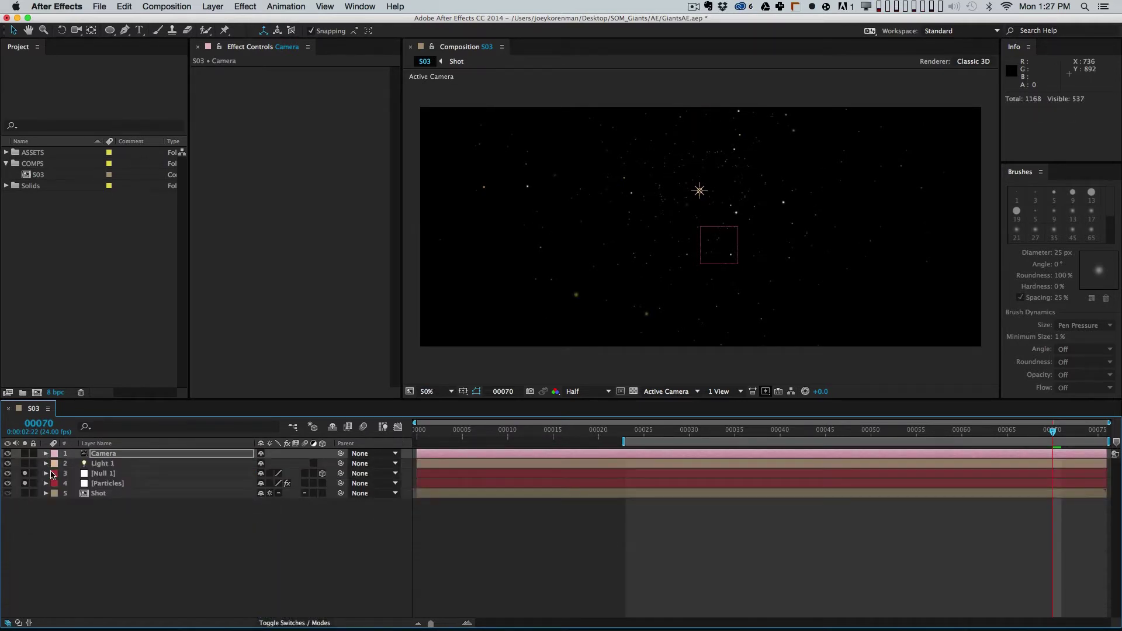
Step: Hide Light 1, keep only the Particles layer soloed and turn off Shading in its Particular effect
left_click(7, 464)
left_click_drag(25, 474, 25, 483)
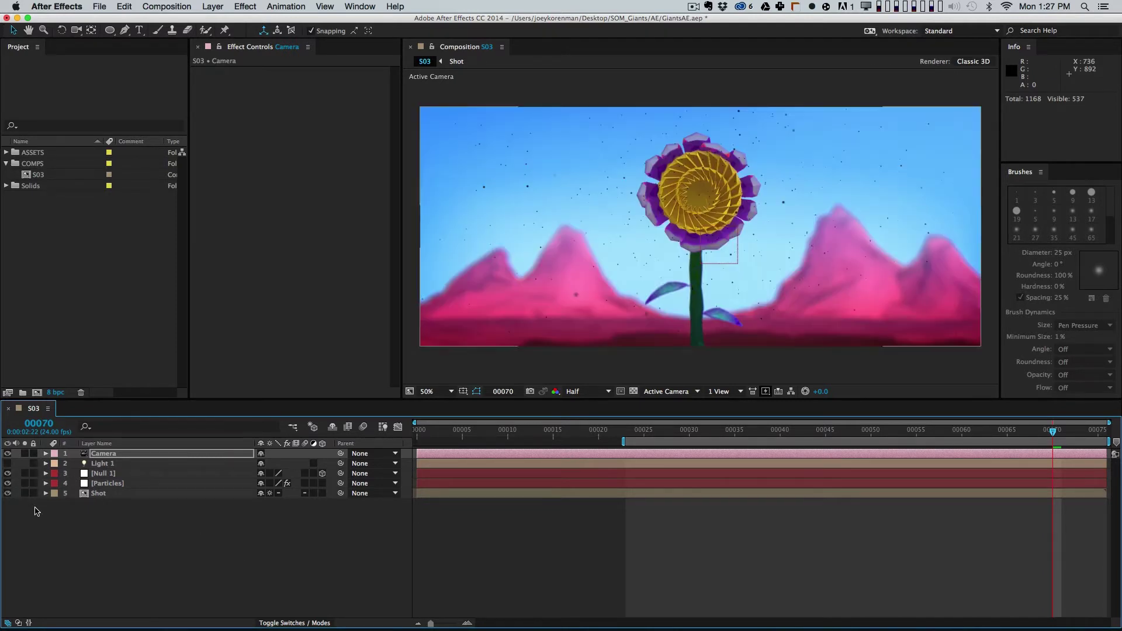
left_click(24, 483)
left_click(114, 484)
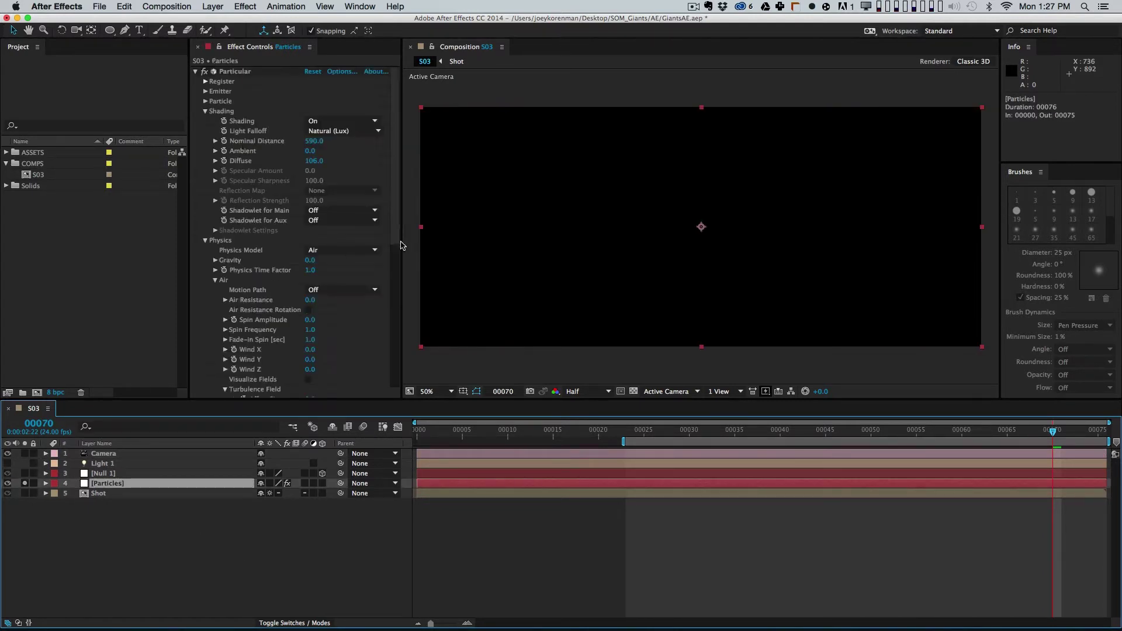
left_click(320, 121)
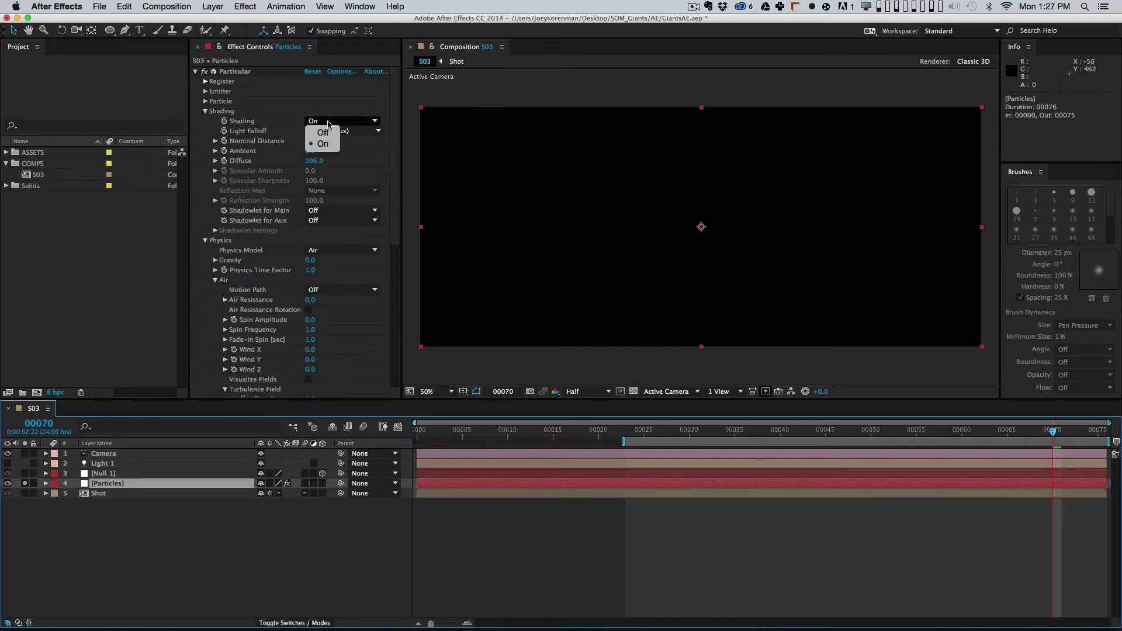
left_click(322, 132)
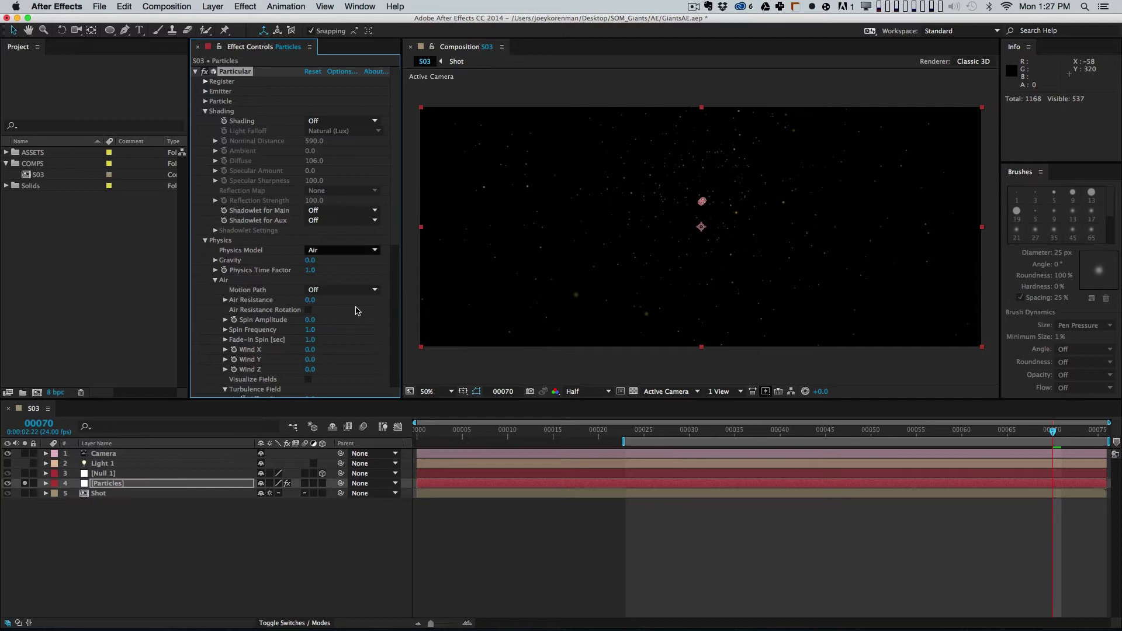
Step: Collapse the Shading settings and set the particle Size to 3
scroll(391, 250, "down", 2)
scroll(395, 241, "up", 1)
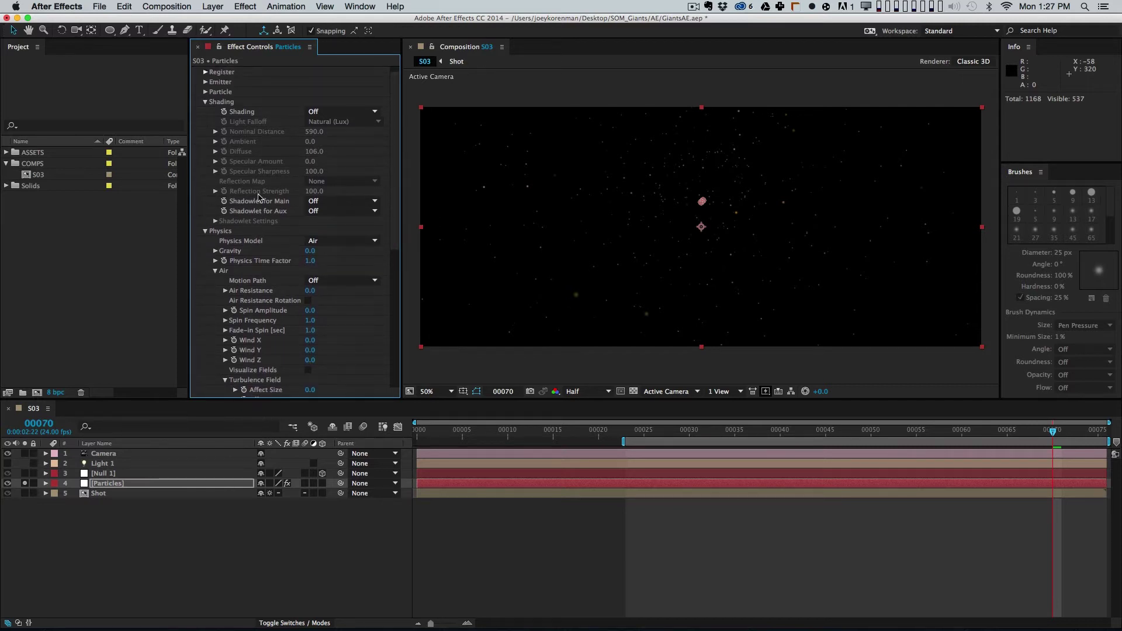
left_click(205, 101)
right_click(205, 101)
key("Escape")
left_click(205, 92)
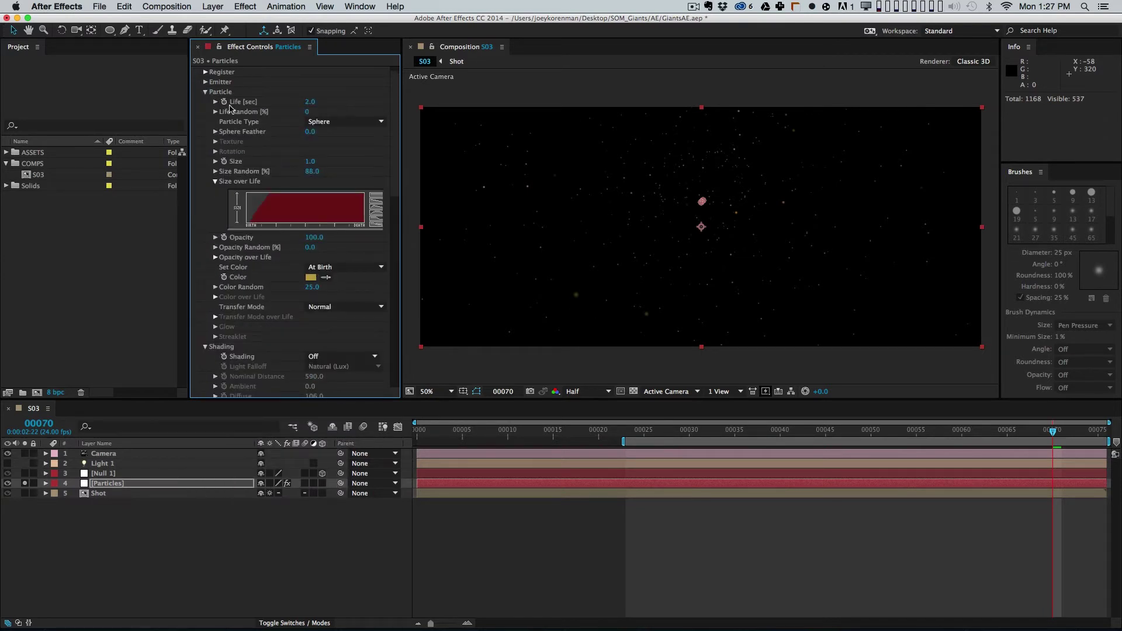
left_click(311, 160)
key("Return")
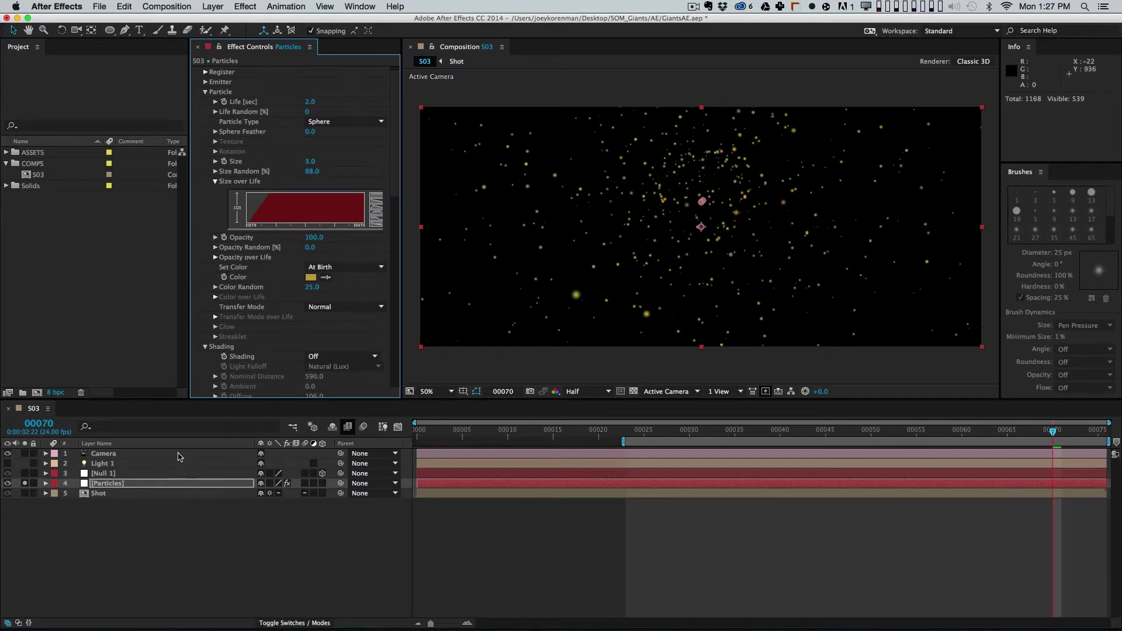
Step: Reveal the Camera's options and set its Aperture to 172 pixels
left_click(178, 457)
key("a")
key("a")
left_click_drag(266, 503, 320, 512)
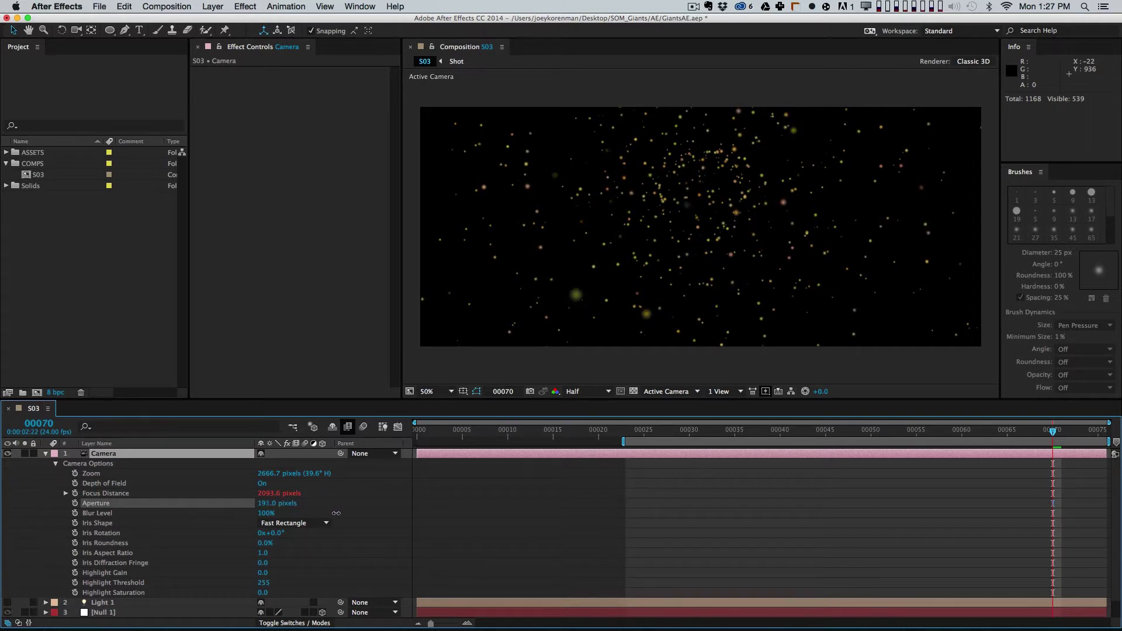
left_click_drag(330, 515, 329, 513)
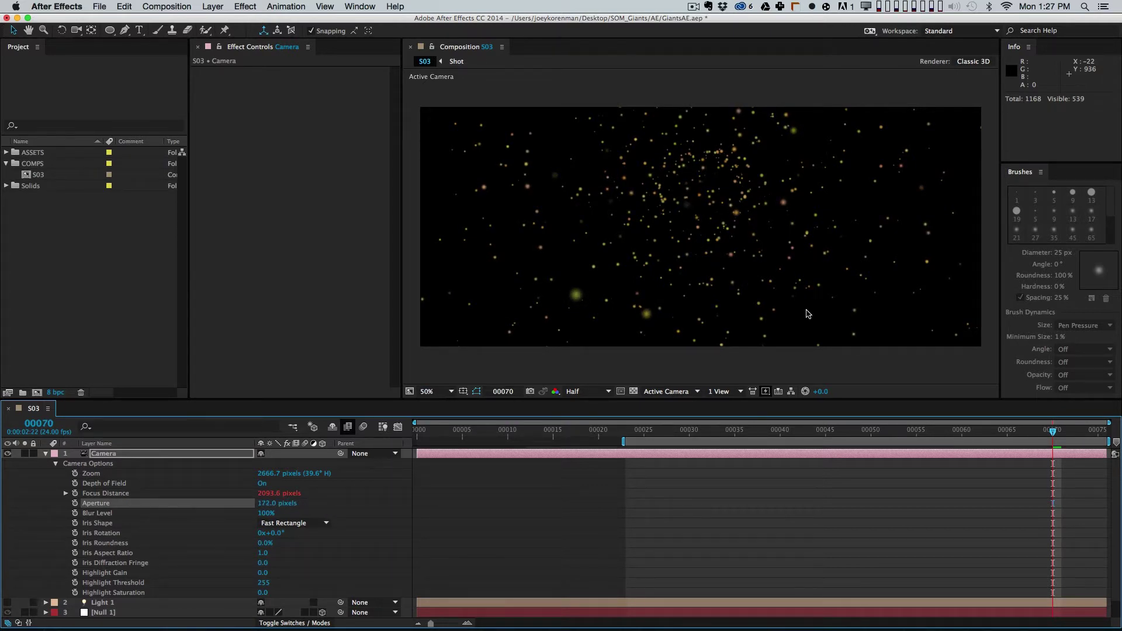
Step: Scrub through the animation and compare the particles with the Camera's Depth of Field off and on
left_click_drag(709, 430, 1053, 447)
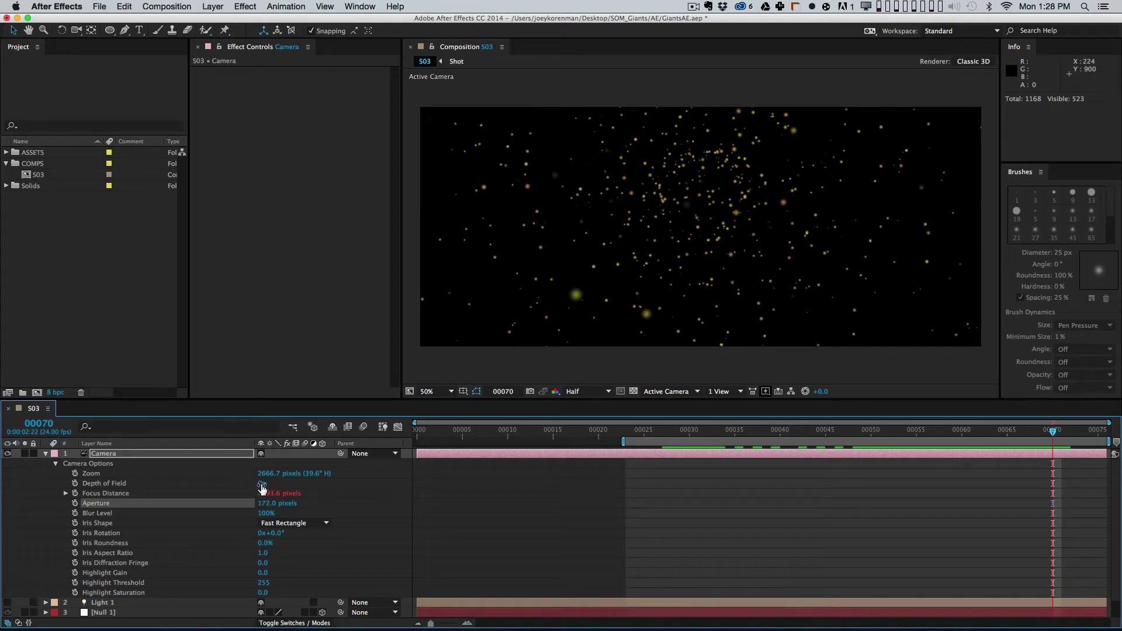
left_click(262, 485)
left_click(262, 484)
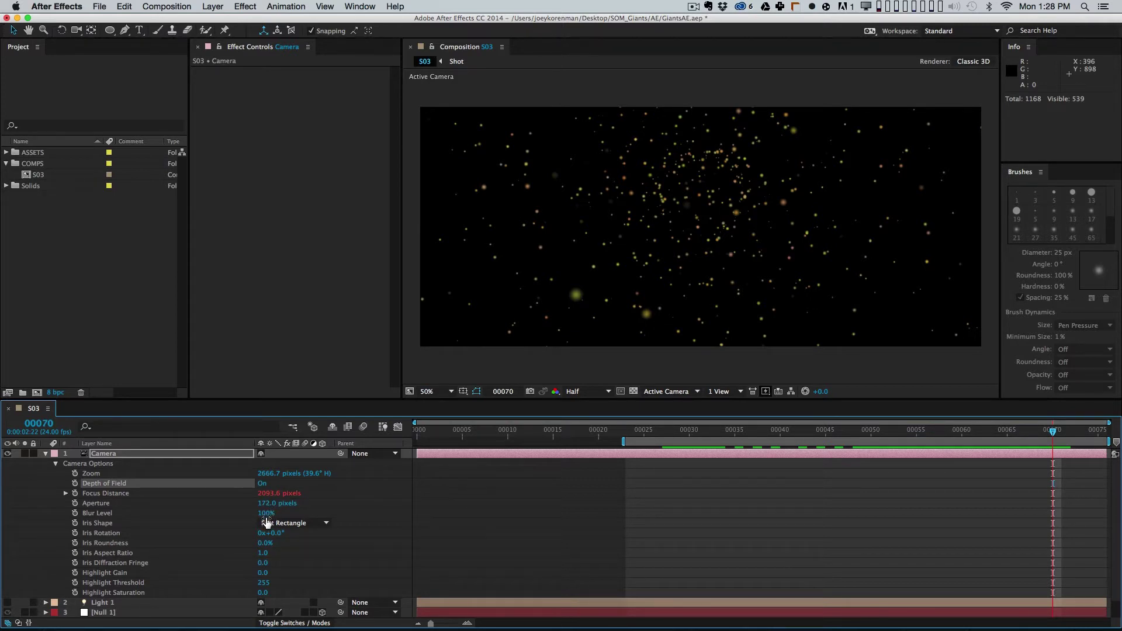
Step: Set the Camera's Blur Level to 127% and its Iris Shape to Decagon
left_click_drag(265, 513, 313, 509)
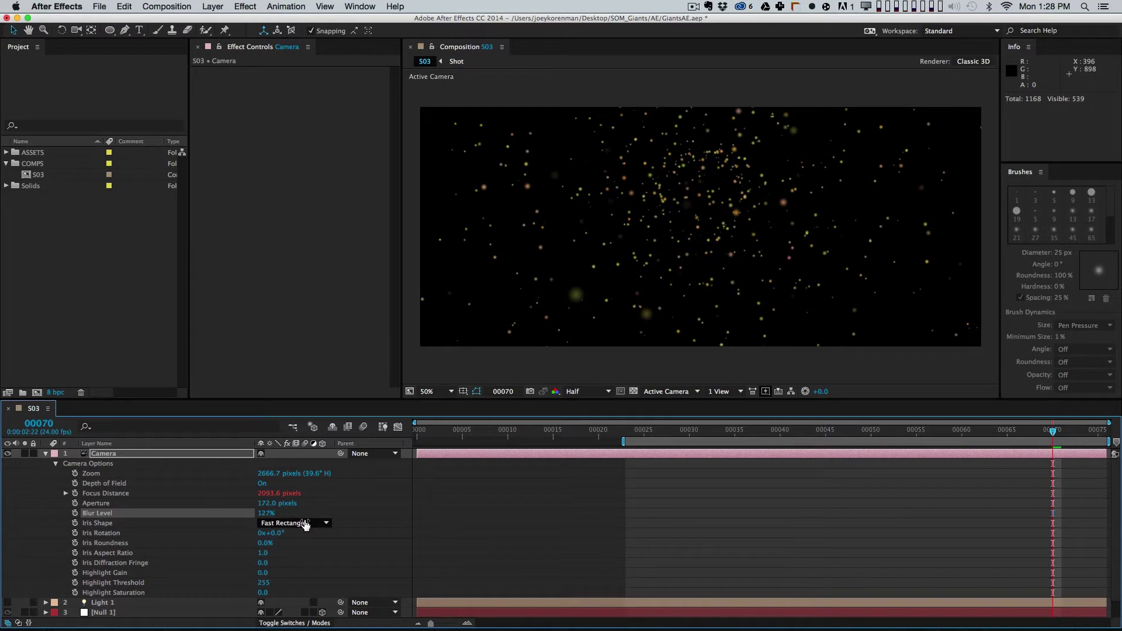
left_click(304, 523)
left_click(309, 537)
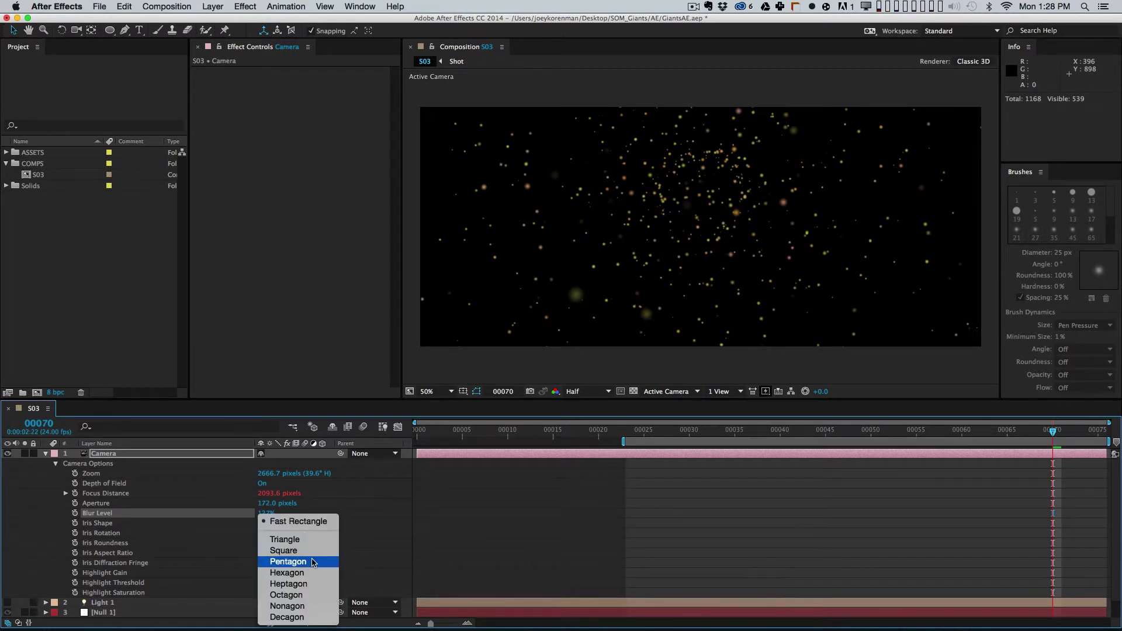
left_click(319, 613)
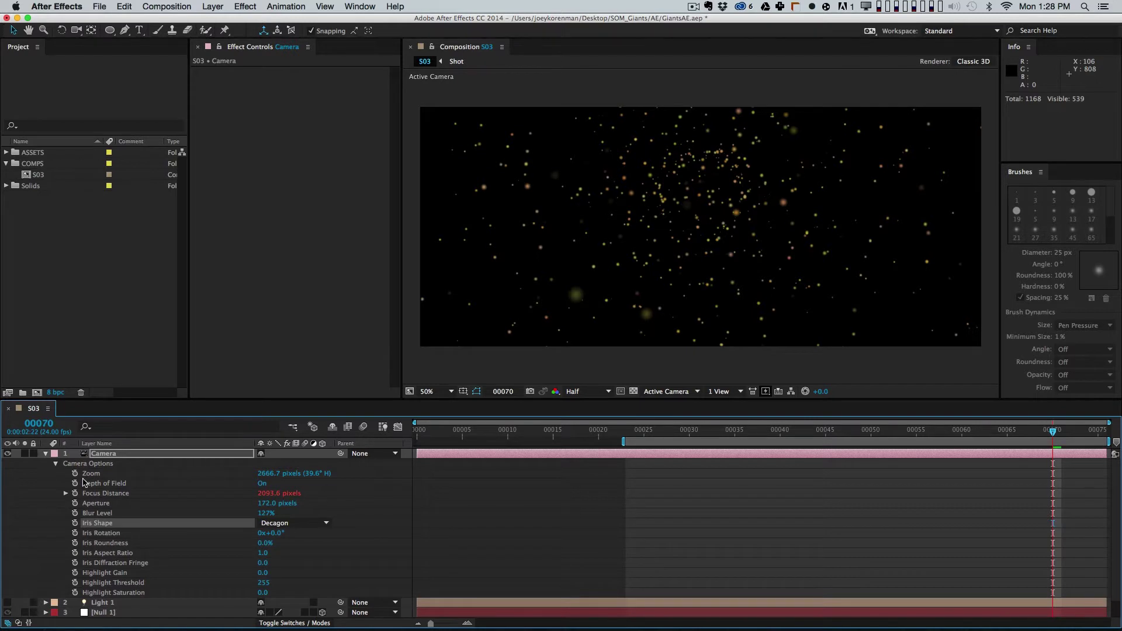
Step: Collapse the Camera's options, turn off solo on the Particles layer and preview the particles over the full shot
left_click(57, 465)
left_click(45, 453)
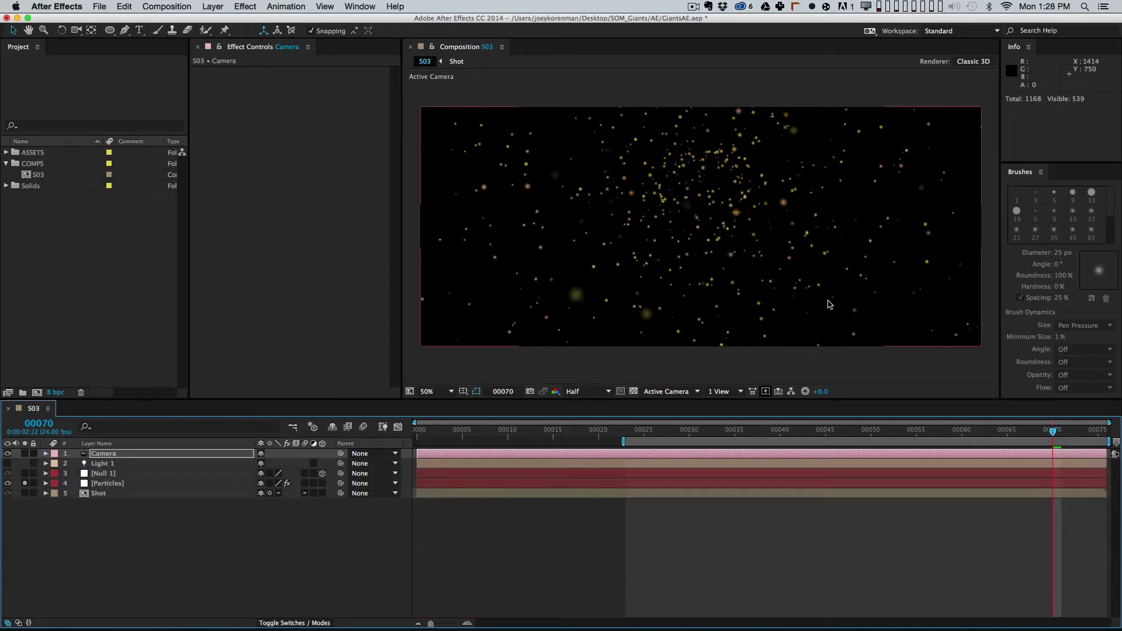
left_click(25, 484)
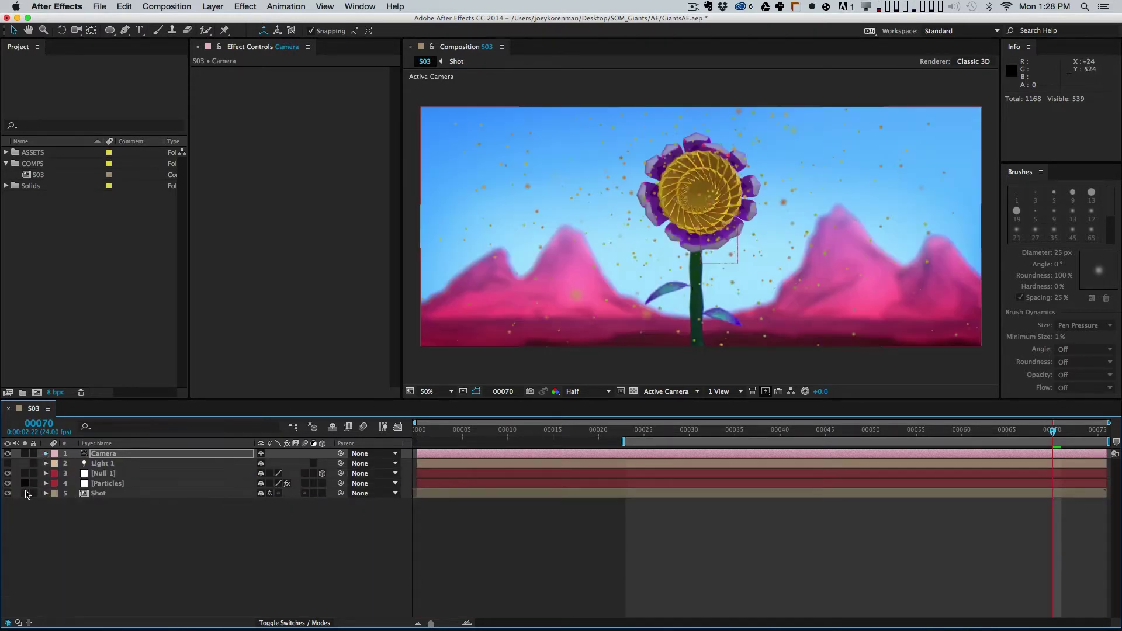
key("KP_0")
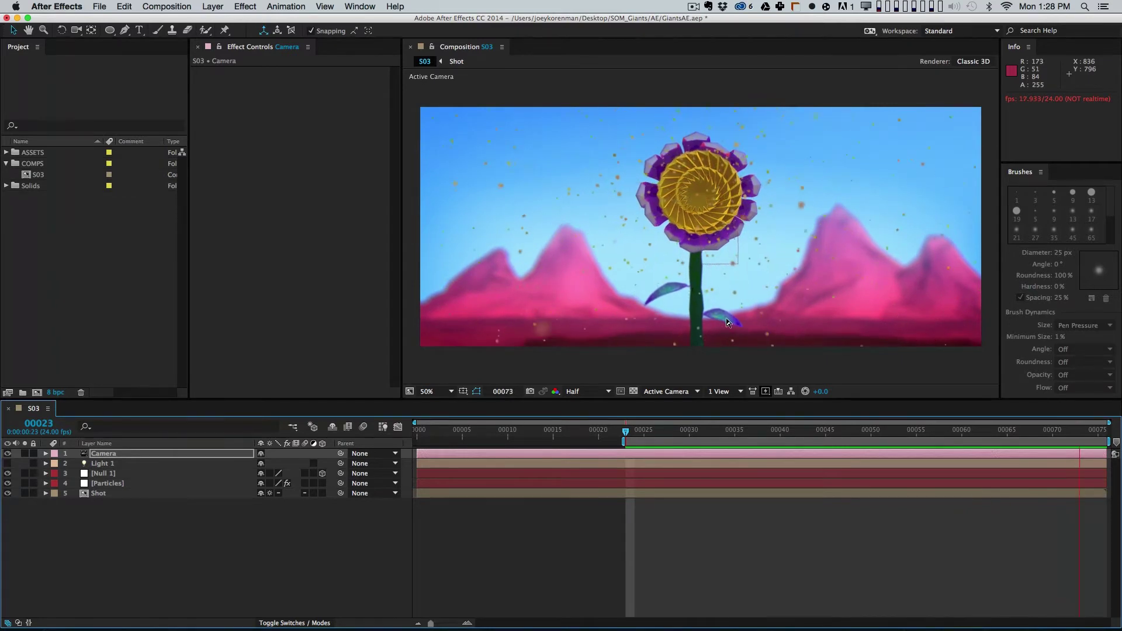
key("space")
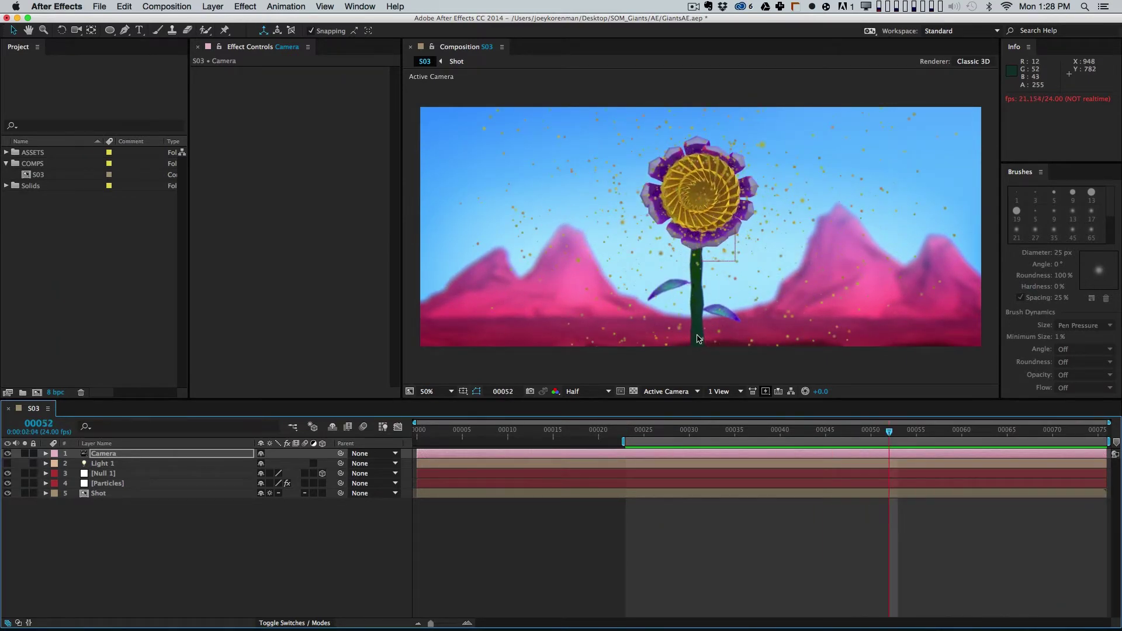
Step: Set the Color Random of the Particles layer's Particular effect to 0
left_click(142, 479)
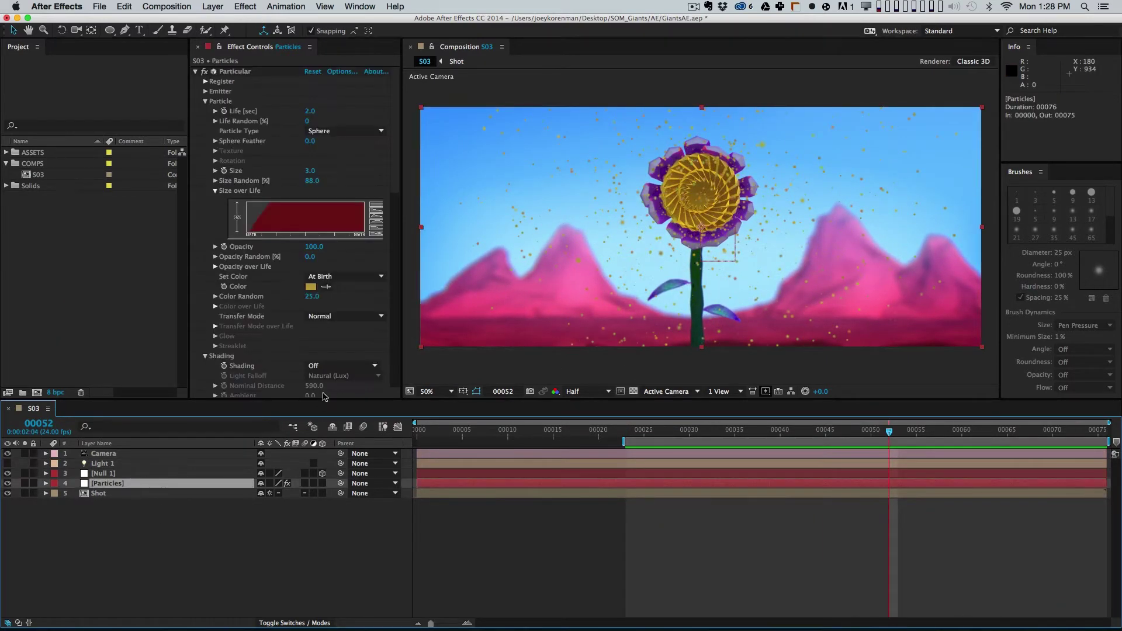
left_click_drag(314, 300, 309, 303)
left_click(311, 297)
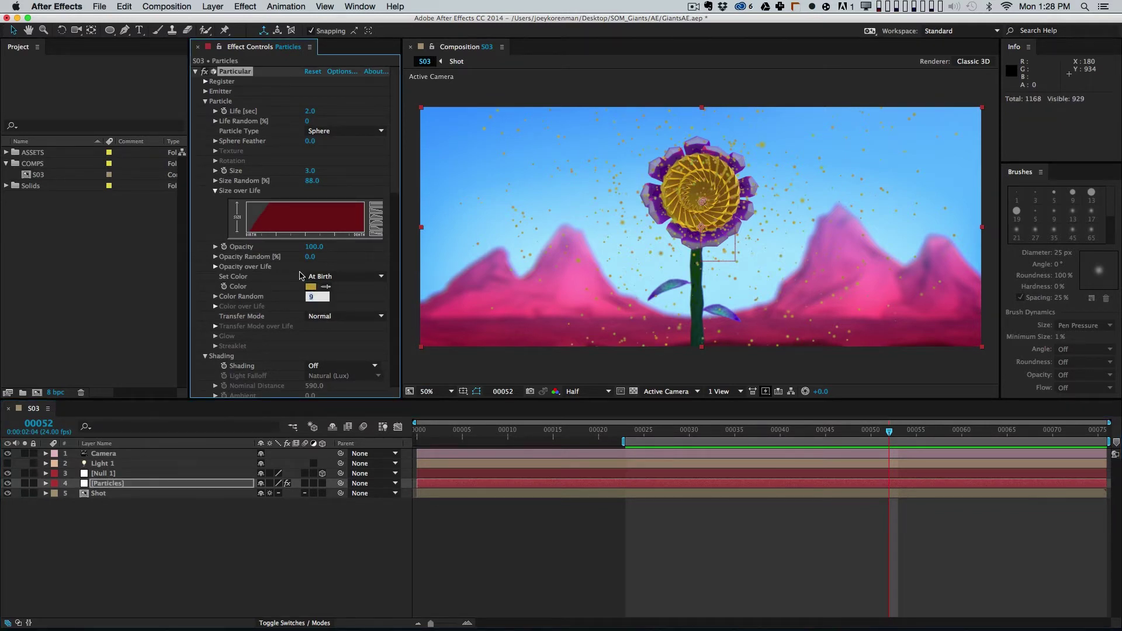
type("0")
key("Return")
Step: Sample the particle Color from the golden centre of the flower and preview the animation
left_click(311, 287)
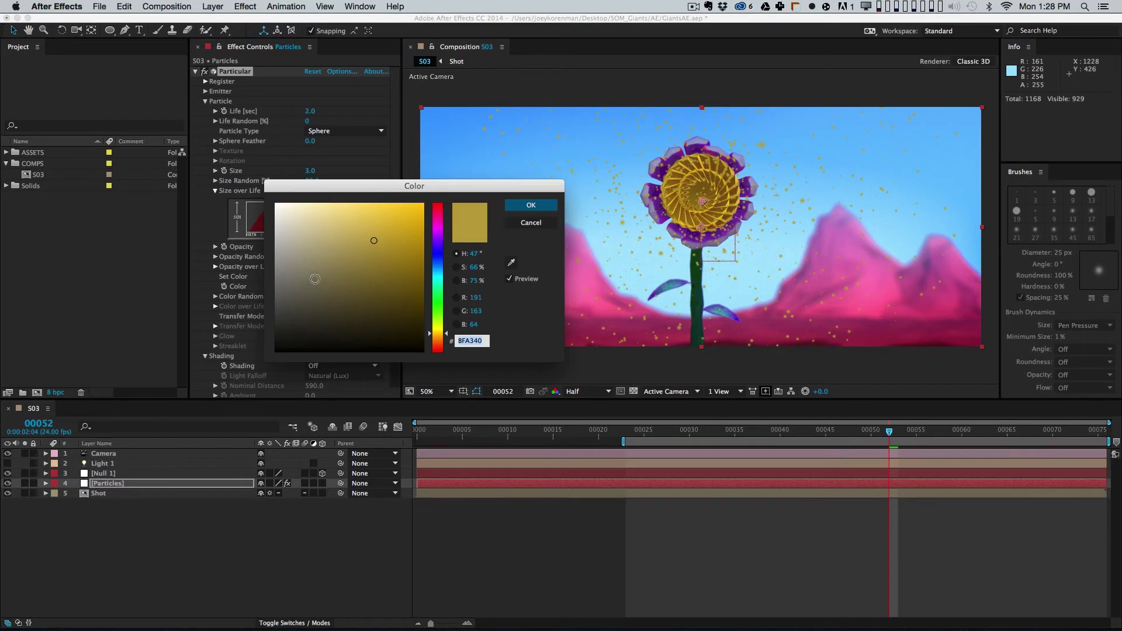
key("Return")
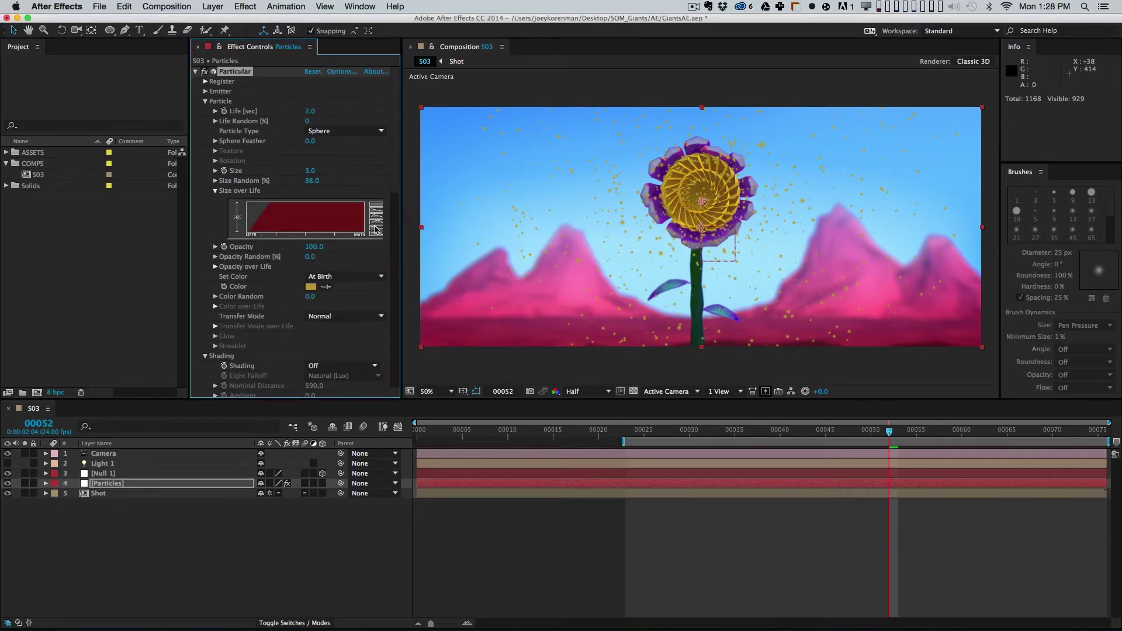
left_click(327, 287)
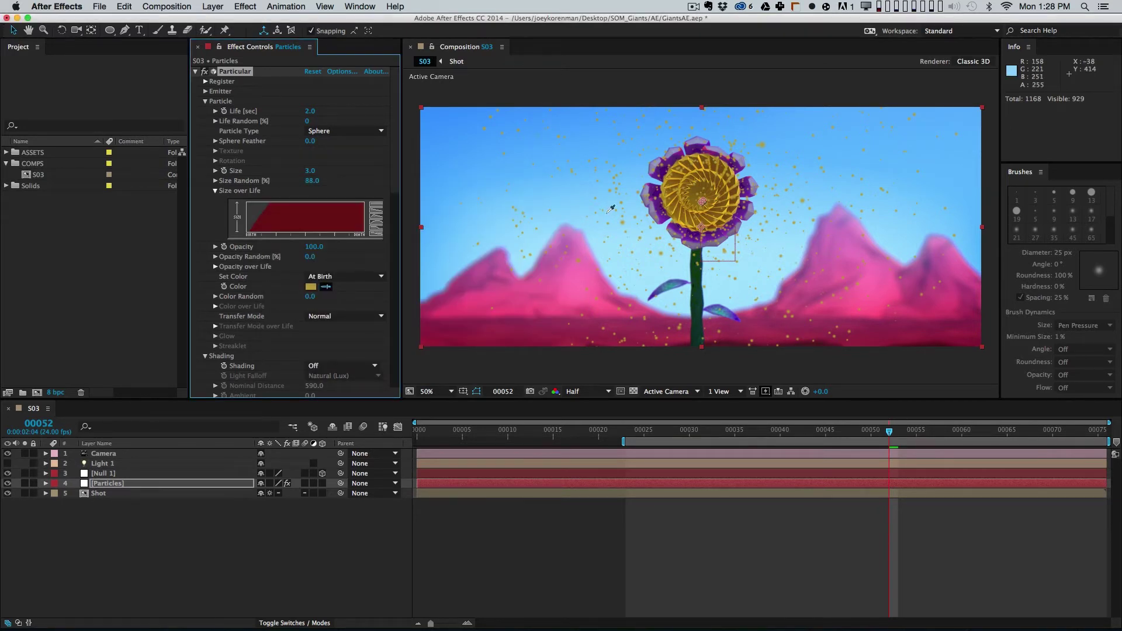
left_click(701, 159)
left_click(70, 500)
key("KP_0")
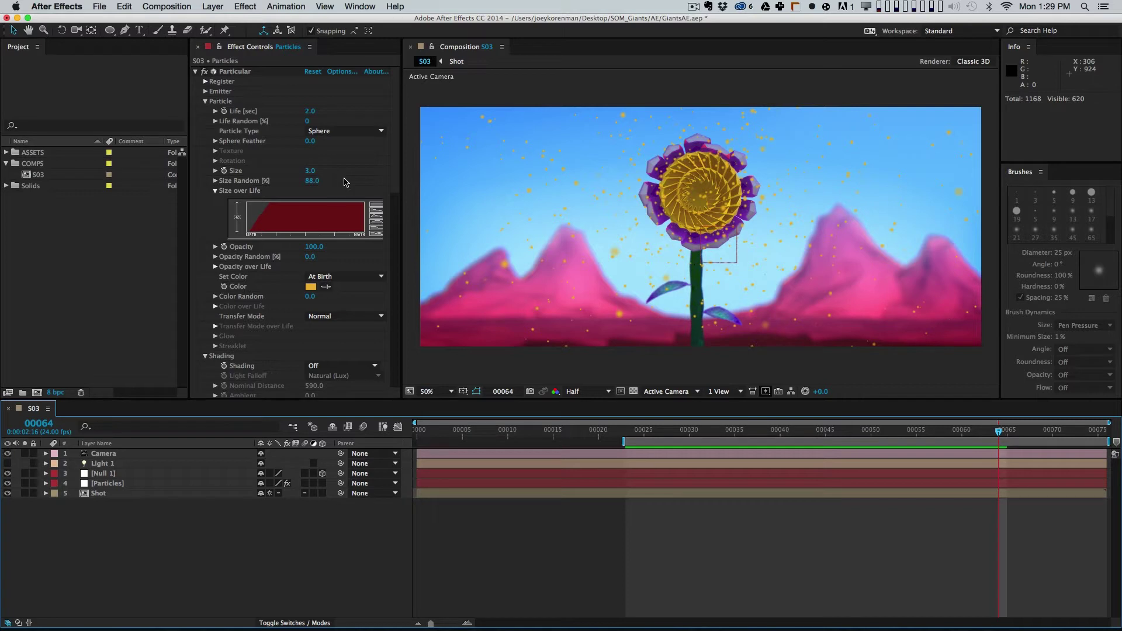
Step: Collapse Particular's Shading settings and set the particle Size to 2
left_click(205, 101)
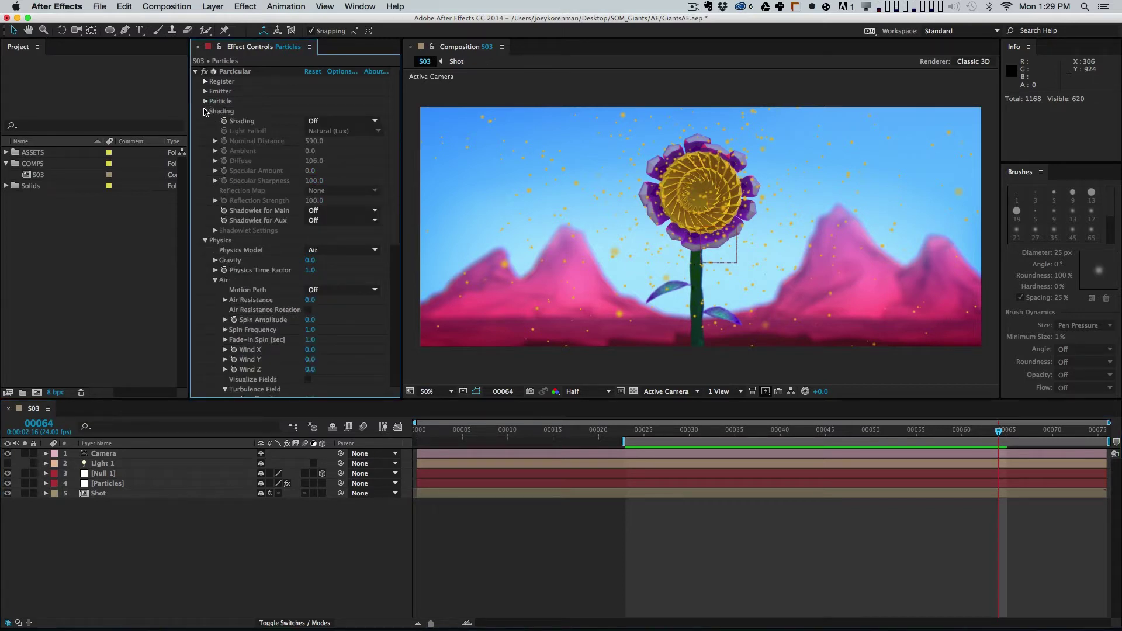
left_click(205, 111)
left_click(205, 102)
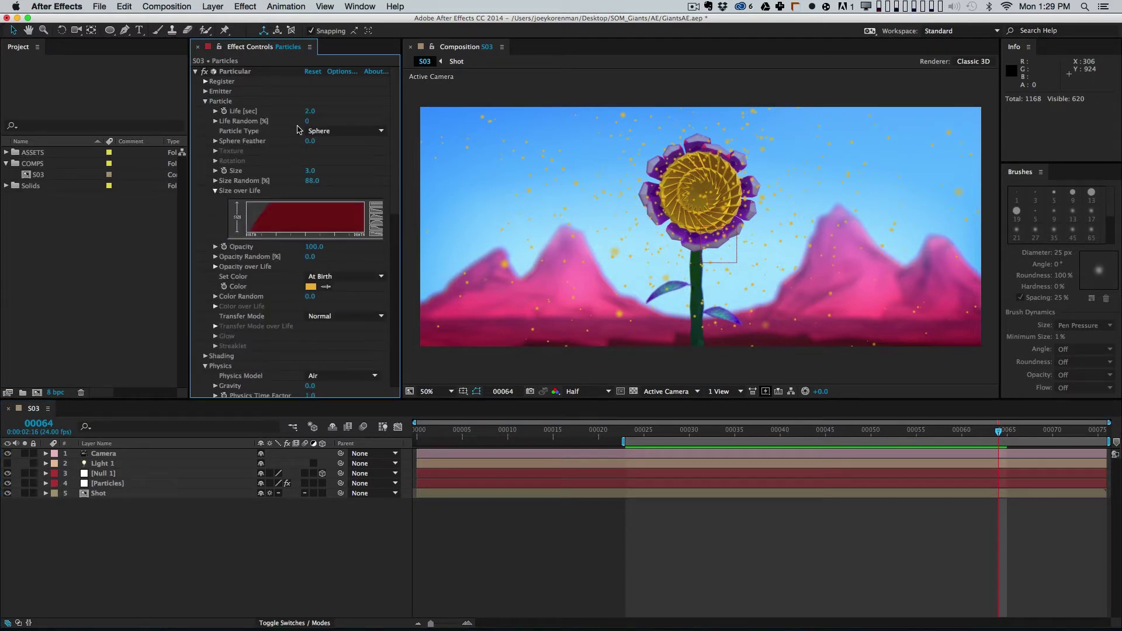
left_click(310, 171)
key("Return")
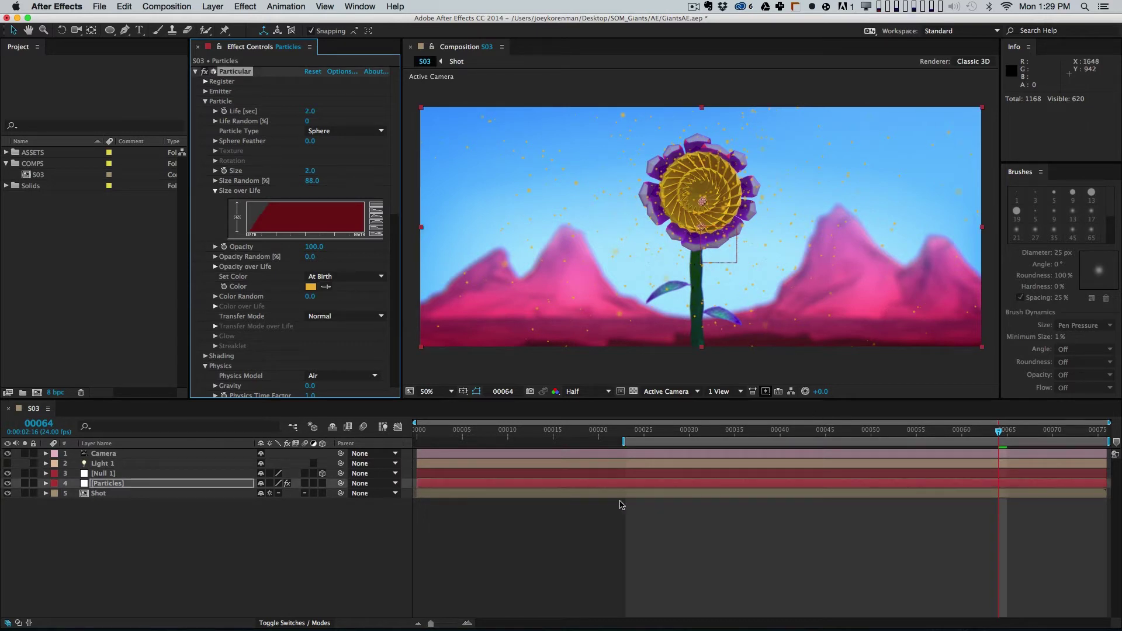
Step: Reveal the Particles layer's keyframes and raise the Particles/sec value of the keyframe at frame 38
key("u")
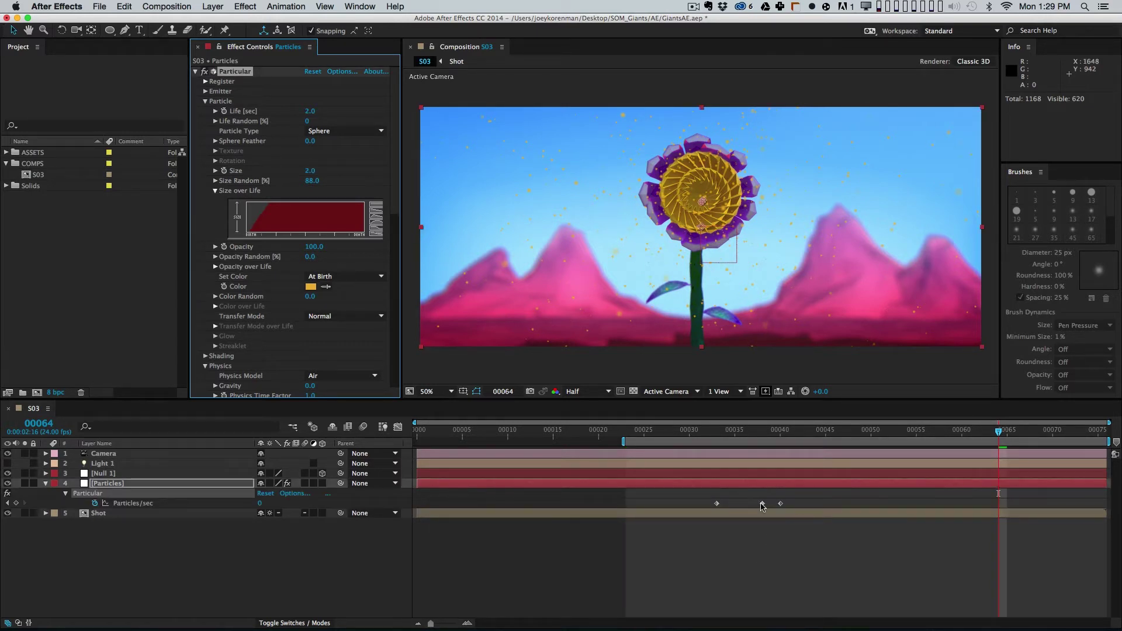
double_click(762, 503)
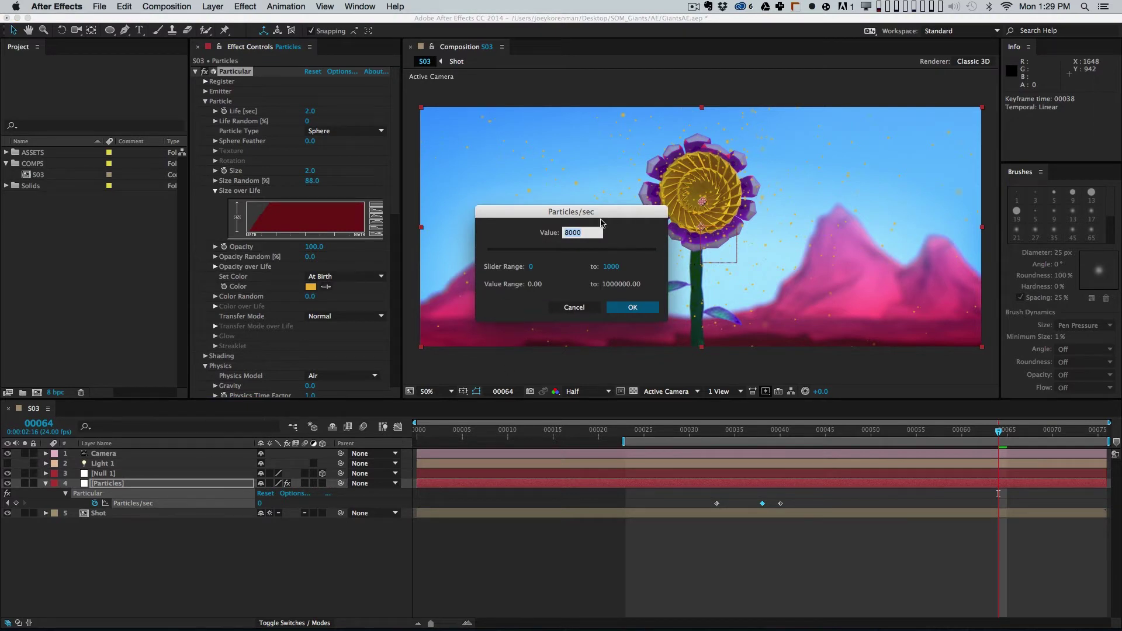
left_click(564, 231)
key("Return")
left_click(507, 502)
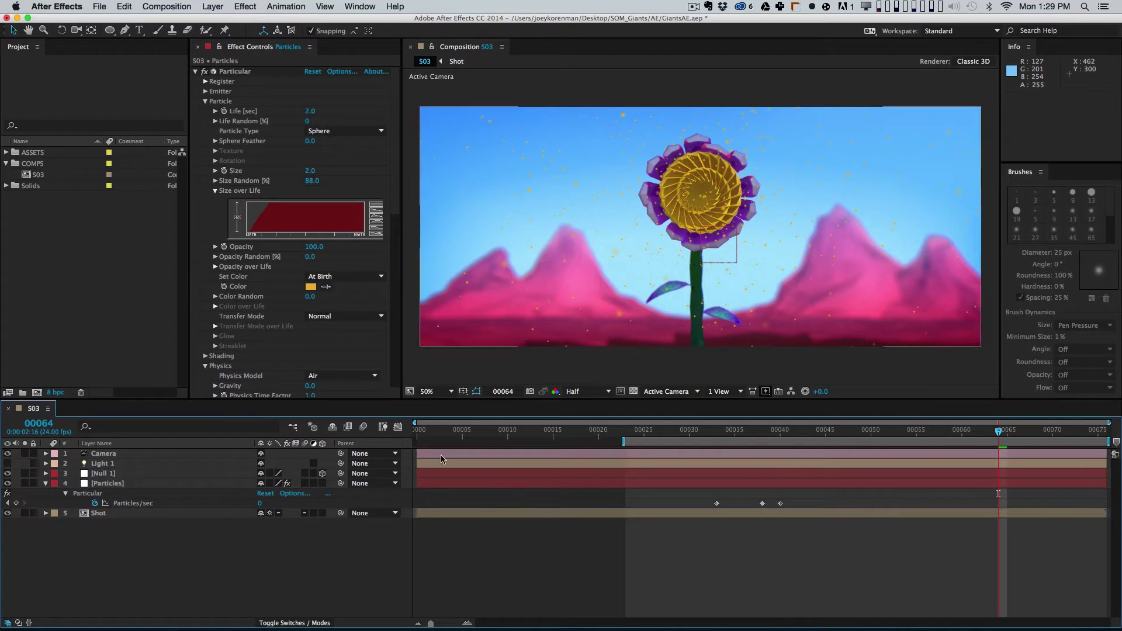
Step: Set the particle Life to 4 seconds and Life Random to 80%
left_click(311, 112)
type("4")
key("Return")
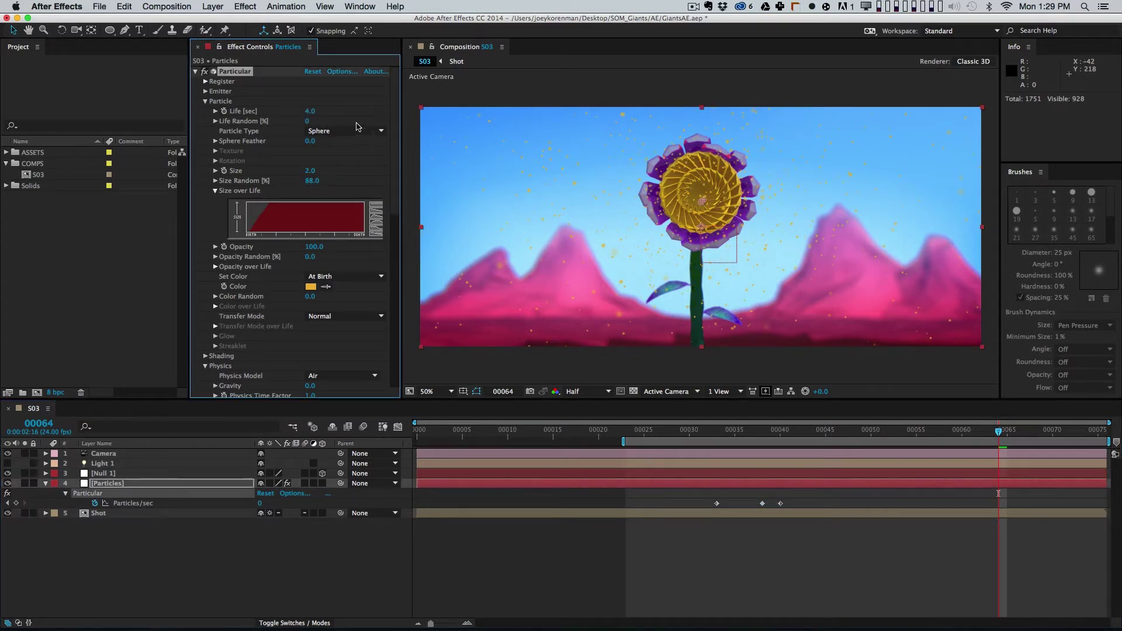
left_click(307, 122)
type("80")
key("Return")
Step: Change the Emitter's Random Seed to 99340 and preview the resulting particle burst
left_click(206, 102)
left_click(205, 92)
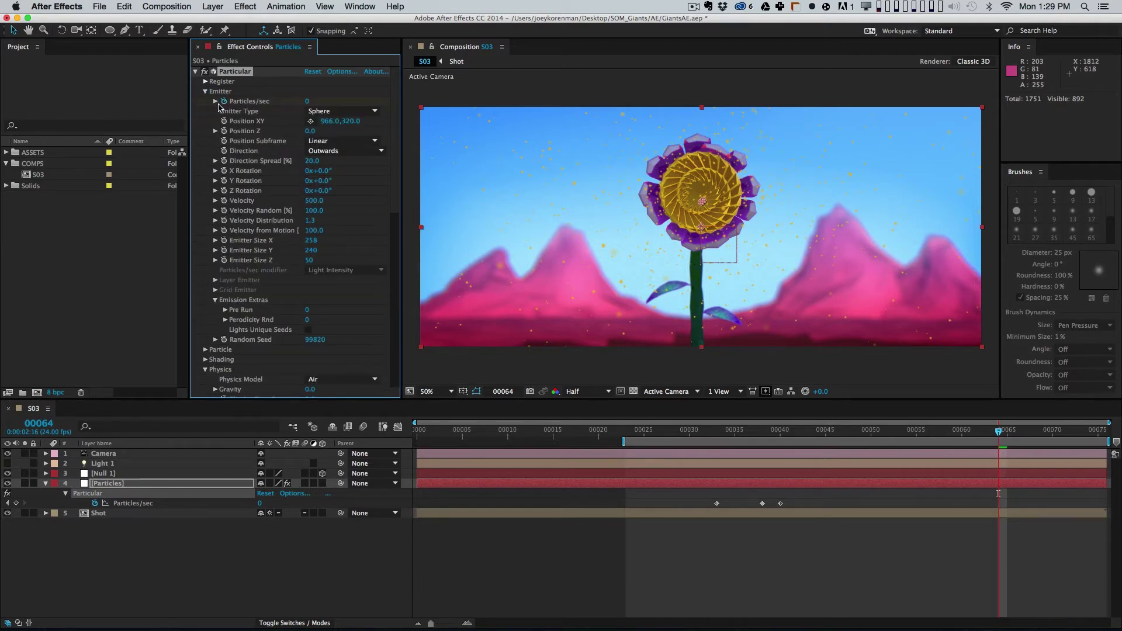
left_click(320, 340)
key("Return")
left_click_drag(319, 340, 294, 342)
left_click(454, 498)
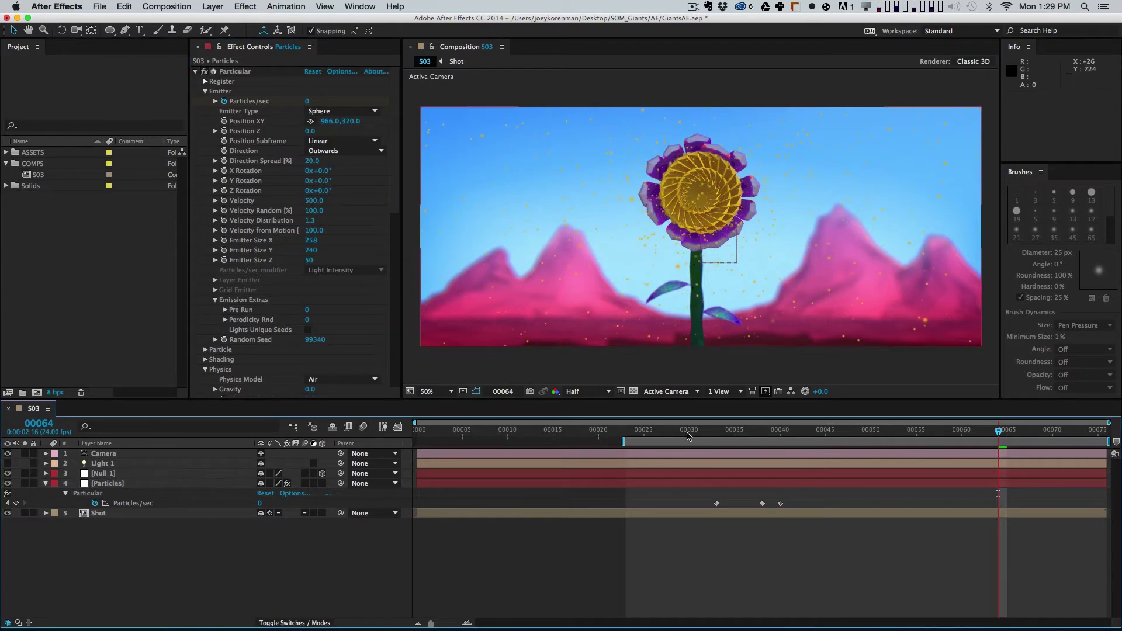
key("KP_0")
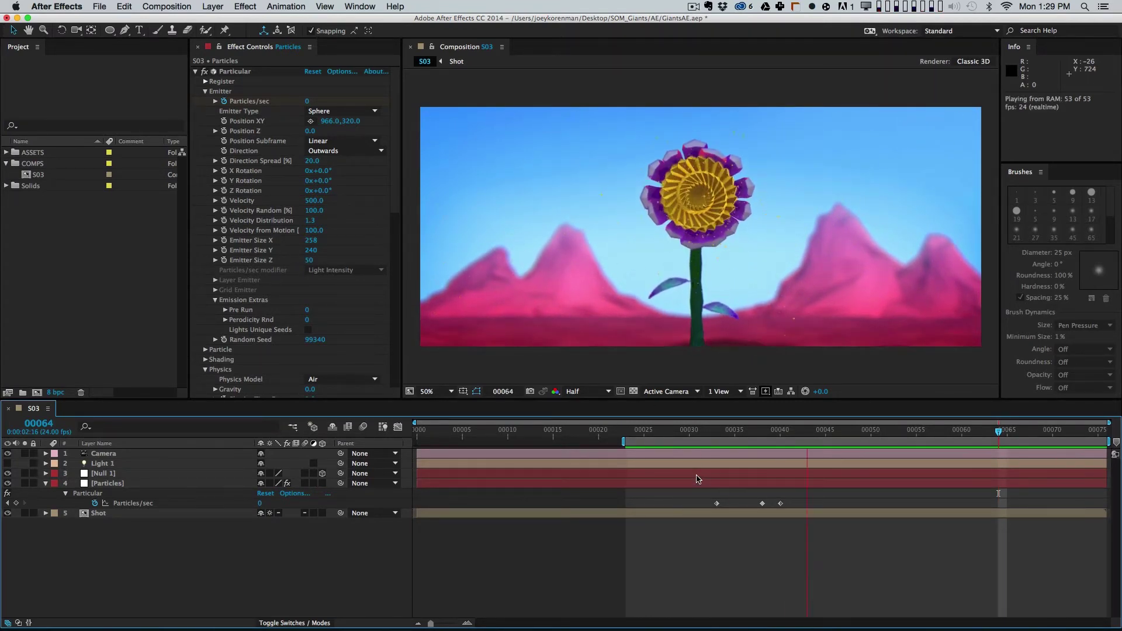
key("space")
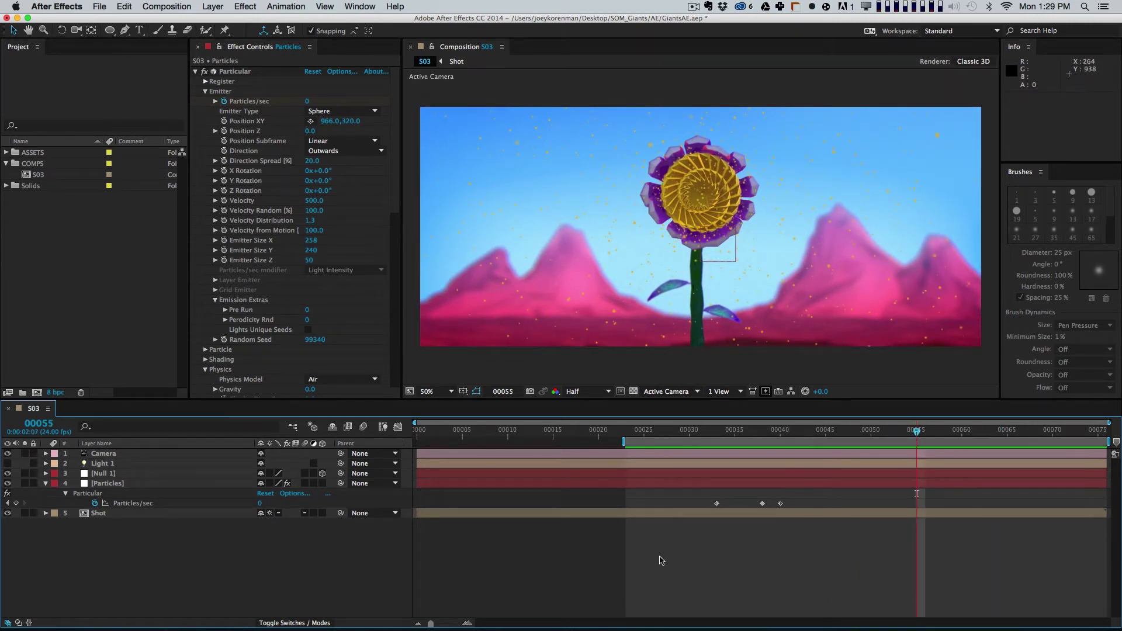
Step: Set the Emitter's Velocity to 250 and preview the slower particle burst
left_click(119, 486)
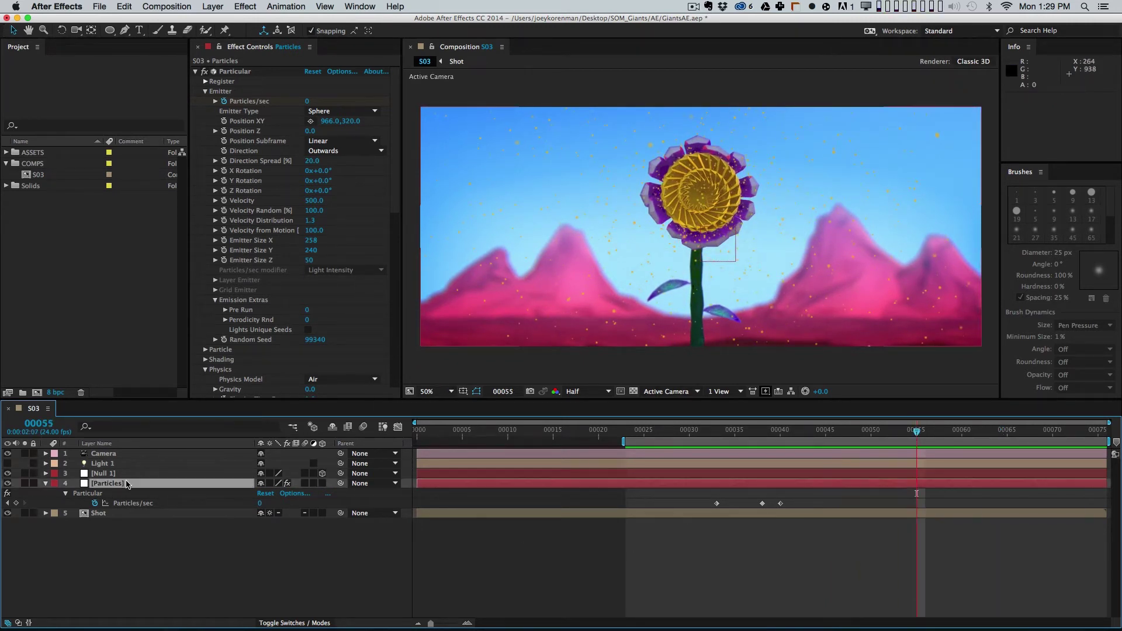
left_click(312, 201)
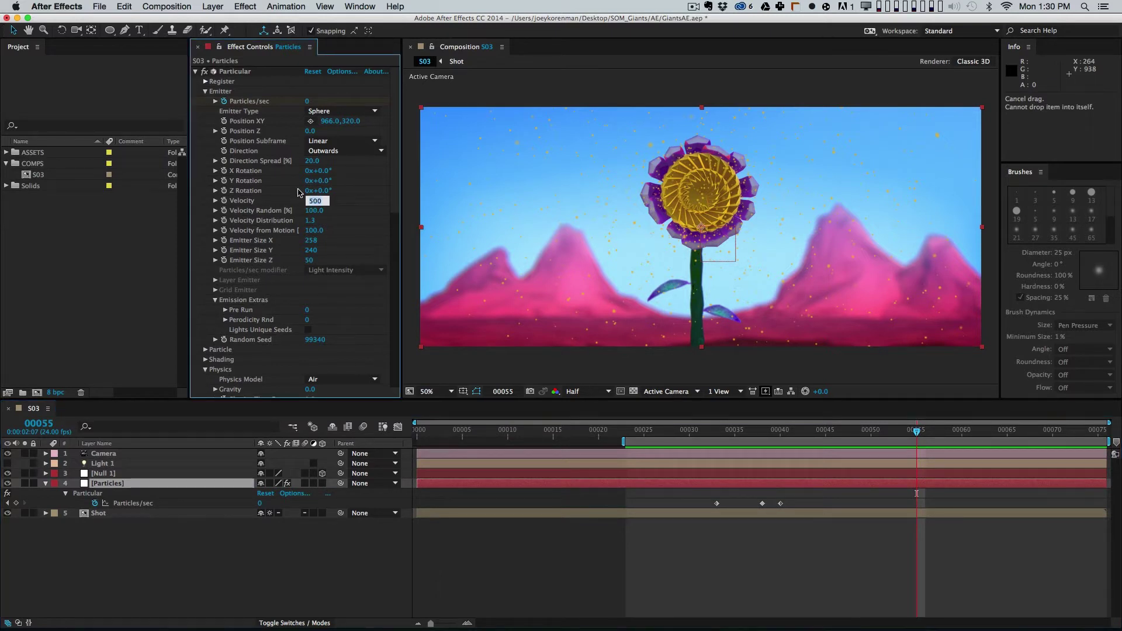
type("250")
key("Return")
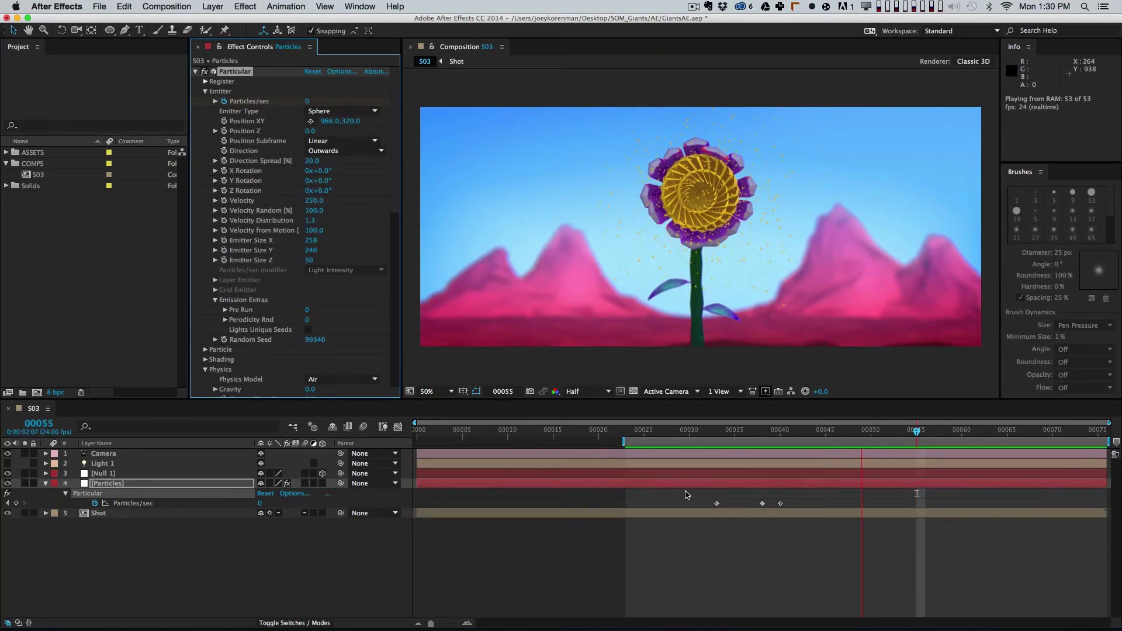
key("space")
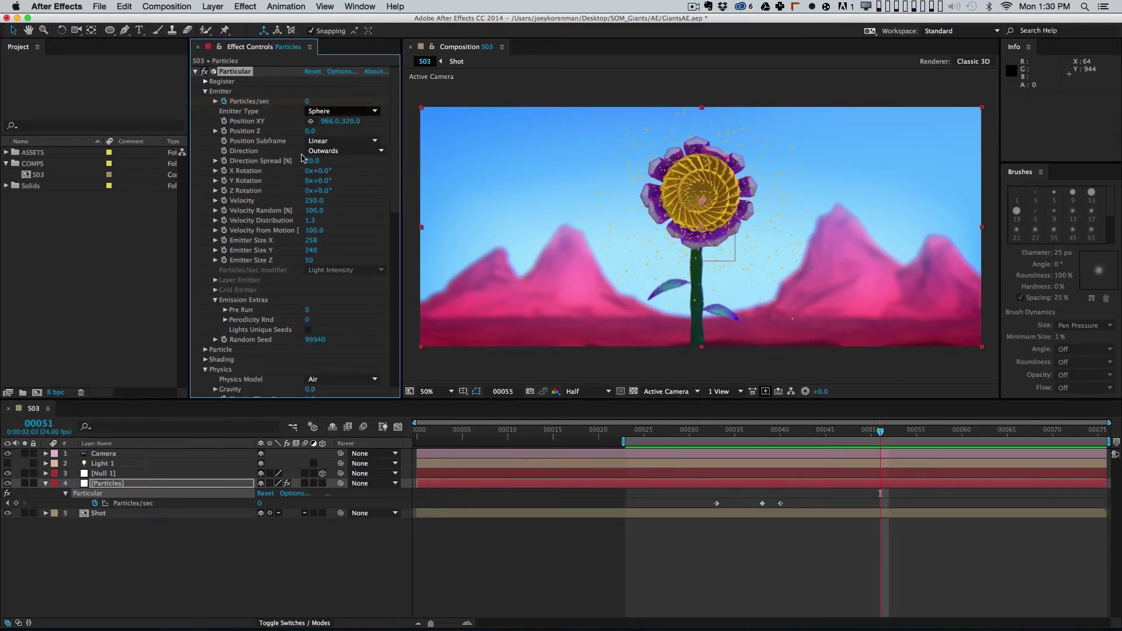
Step: Set the particle Life to 2 seconds and reshape the Size over Life curve to taper gradually towards the end, previewing the animation
scroll(393, 297, "down", 10)
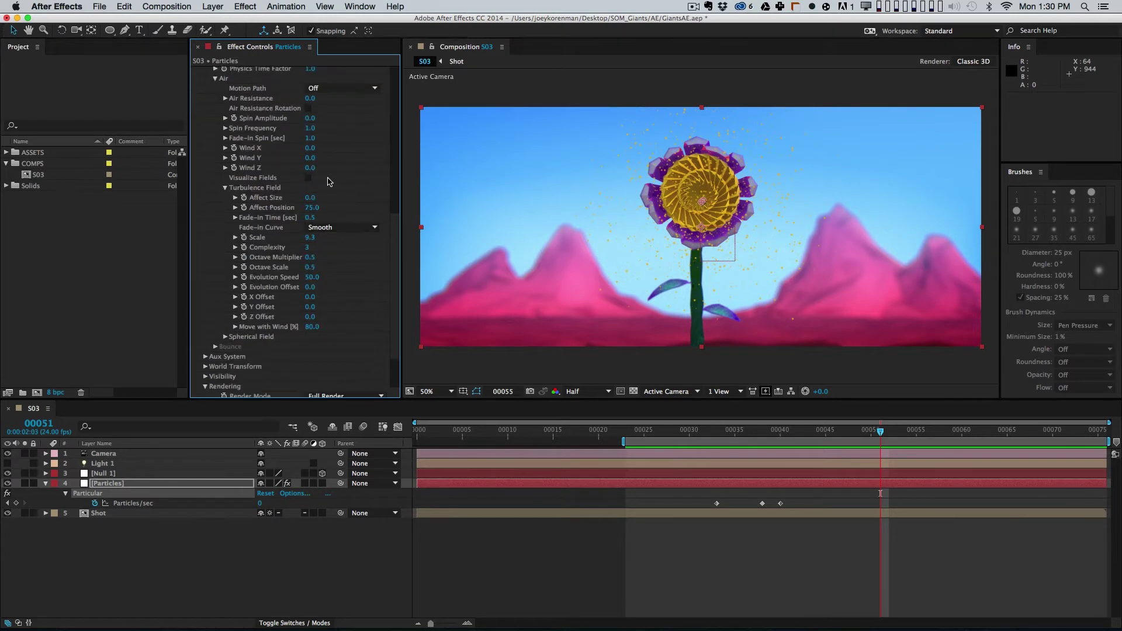
scroll(399, 155, "up", 10)
scroll(398, 134, "up", 5)
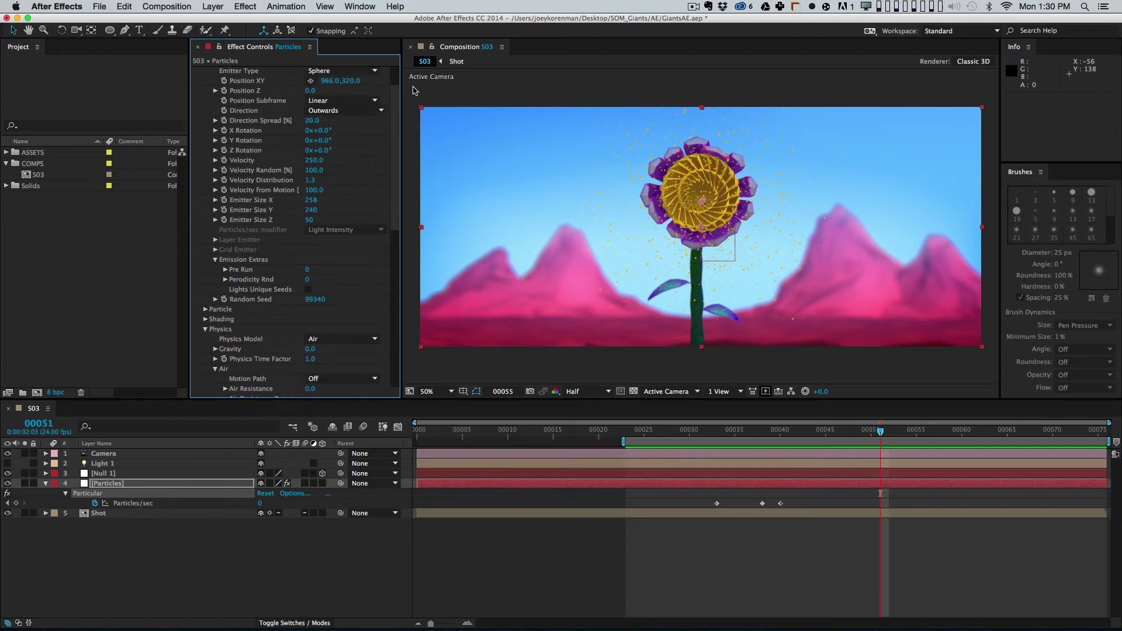
scroll(259, 239, "down", 5)
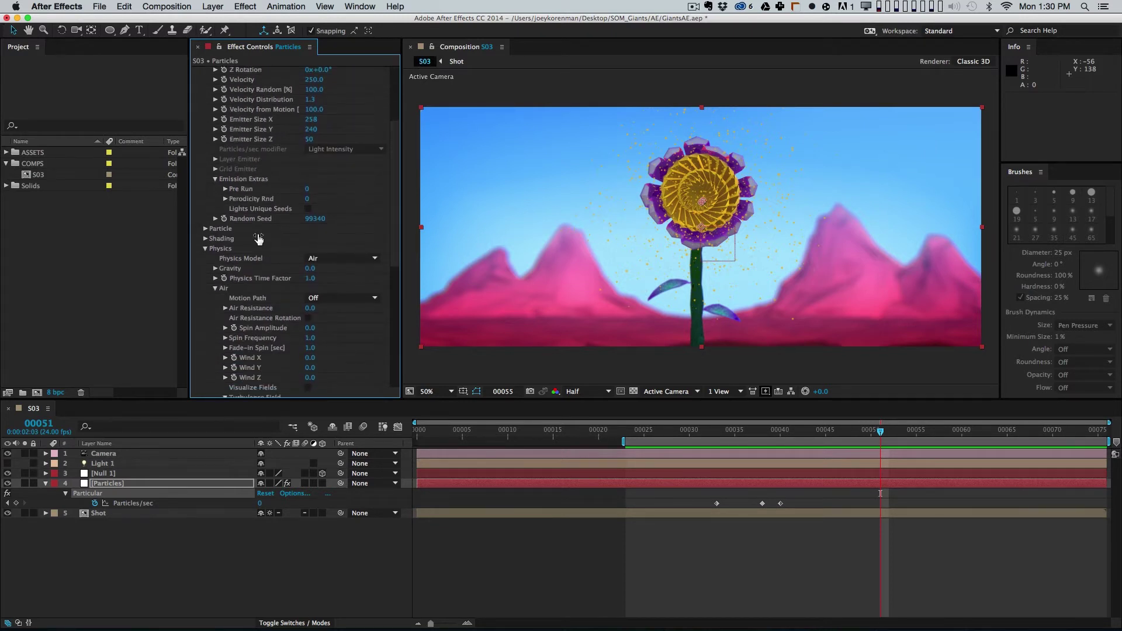
left_click(206, 228)
scroll(227, 232, "down", 3)
left_click(313, 159)
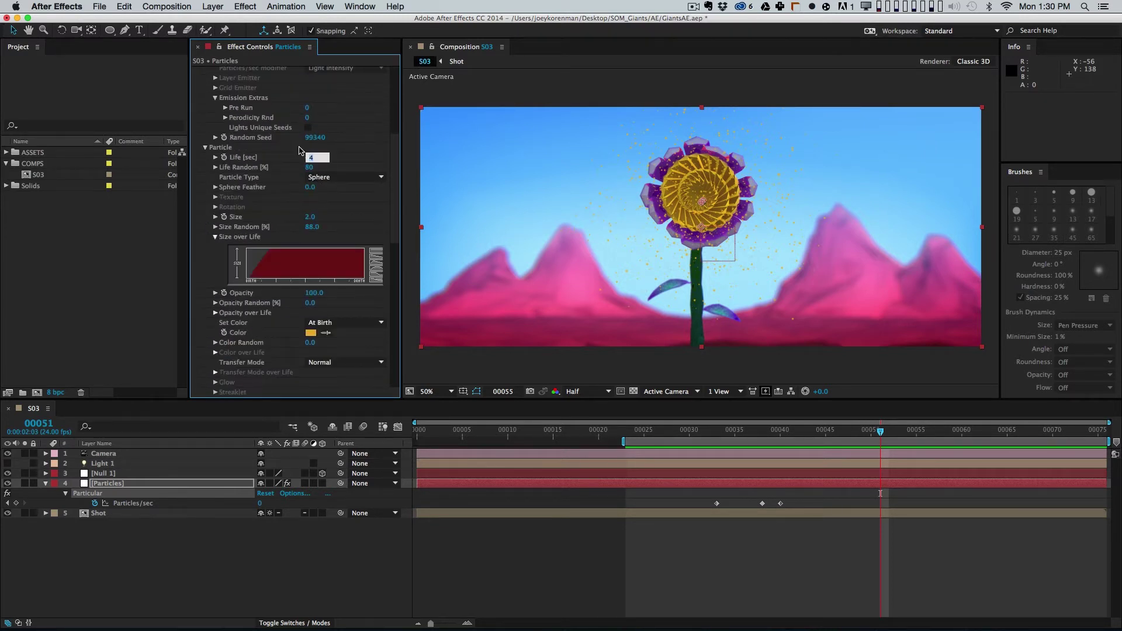
key("Return")
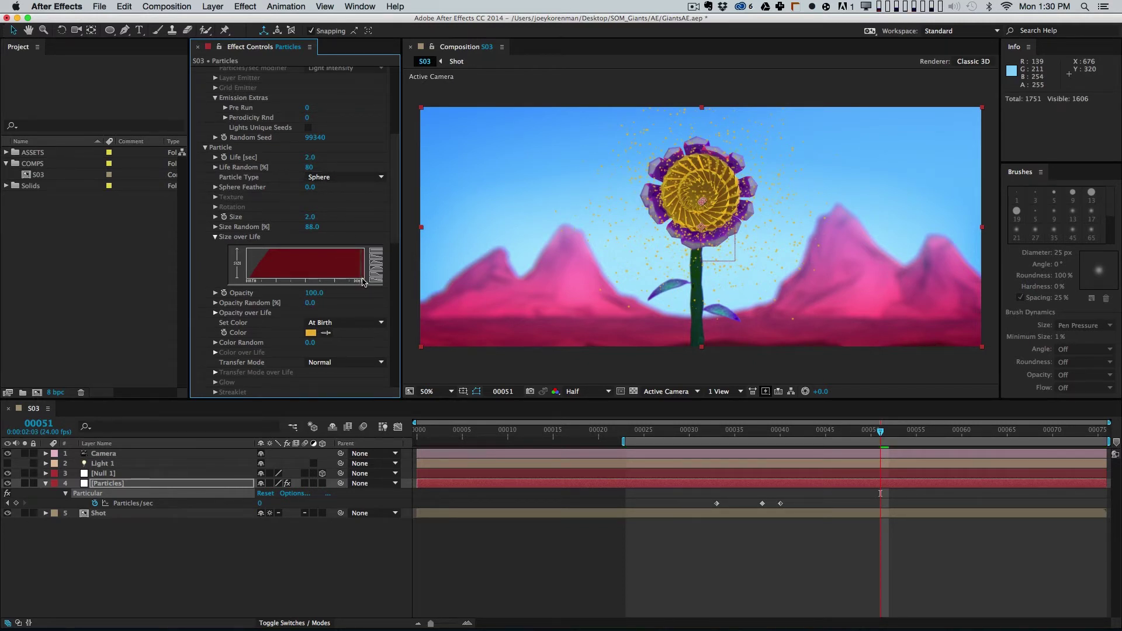
mouse_move(364, 279)
left_mouse_down()
mouse_move(295, 243)
mouse_move(354, 271)
mouse_move(303, 246)
left_mouse_up()
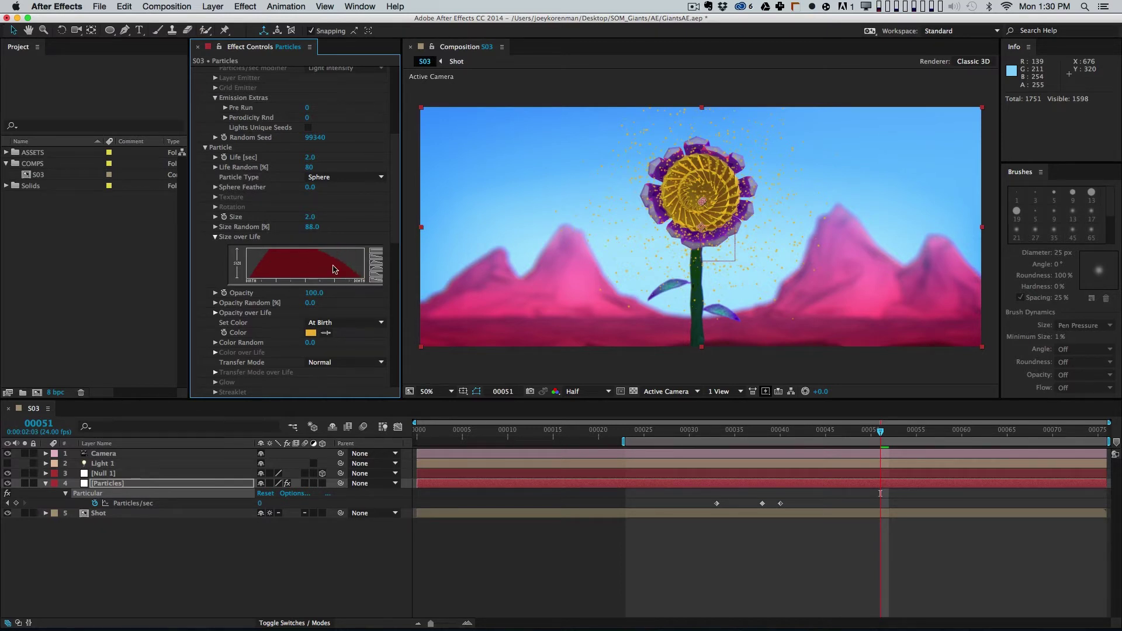
key("space")
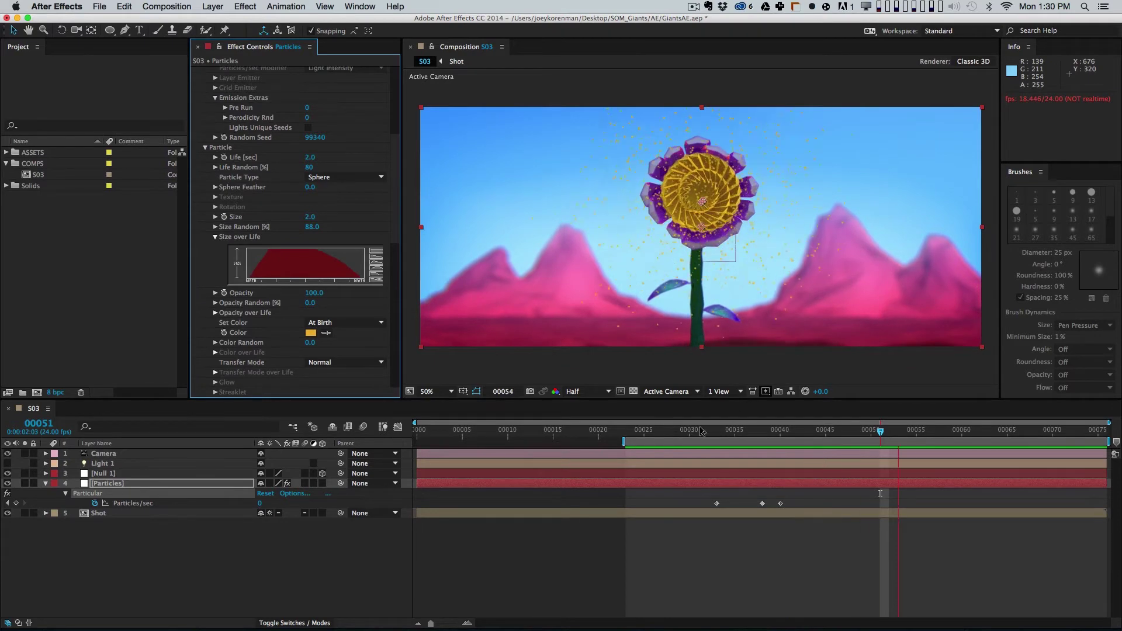
Step: Solo the Particles layer and delete the Light 1 layer
left_click(24, 483)
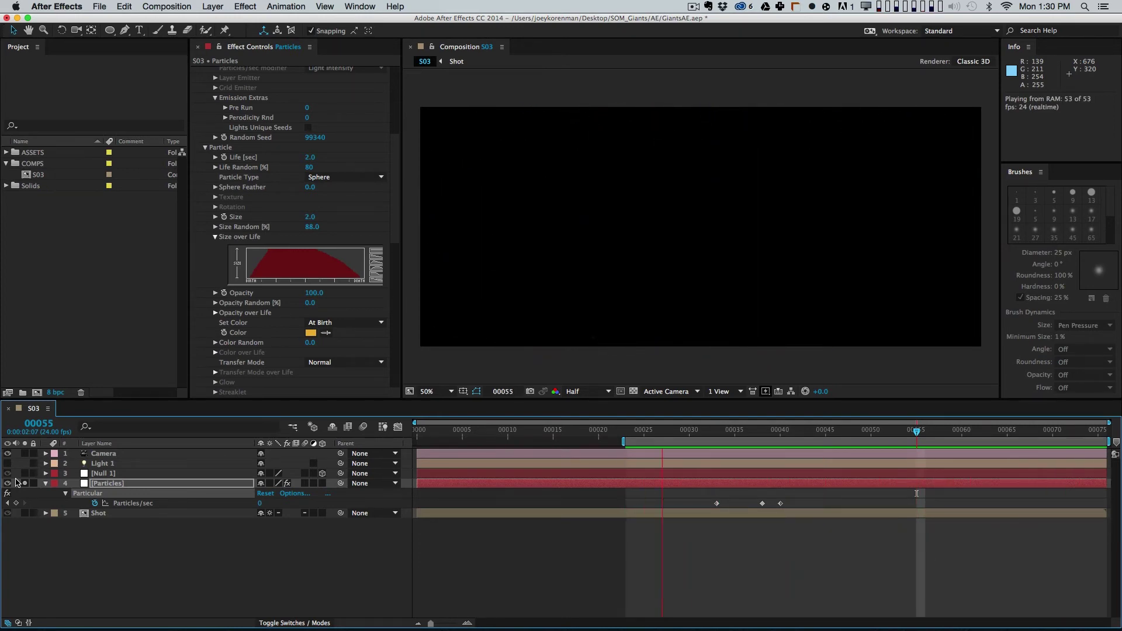
key("space")
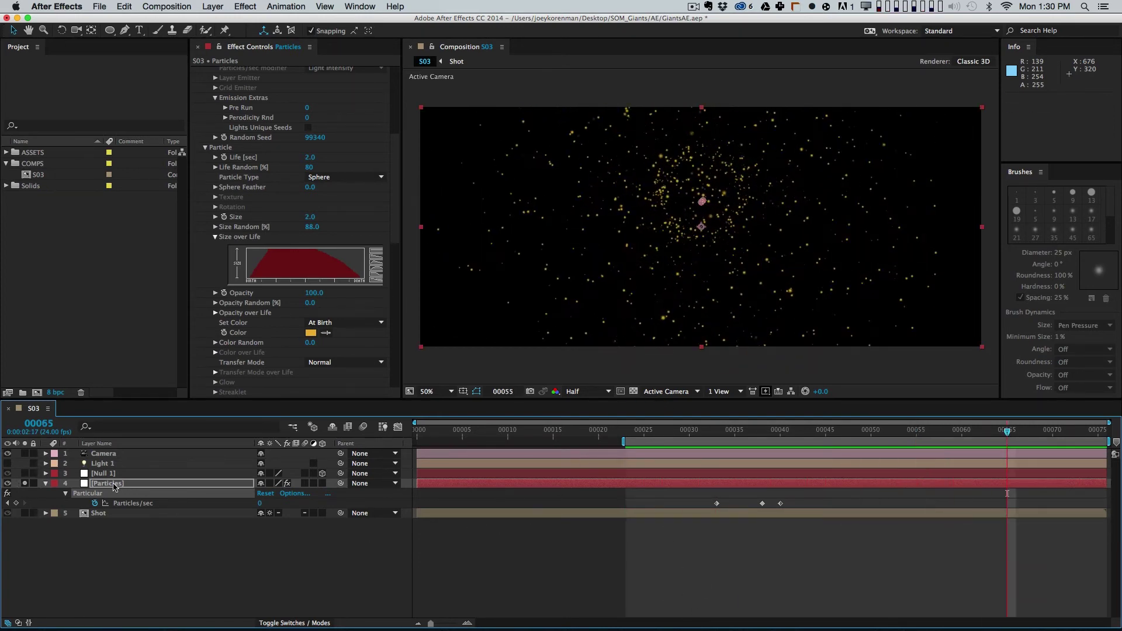
left_click(116, 455)
left_click(120, 464)
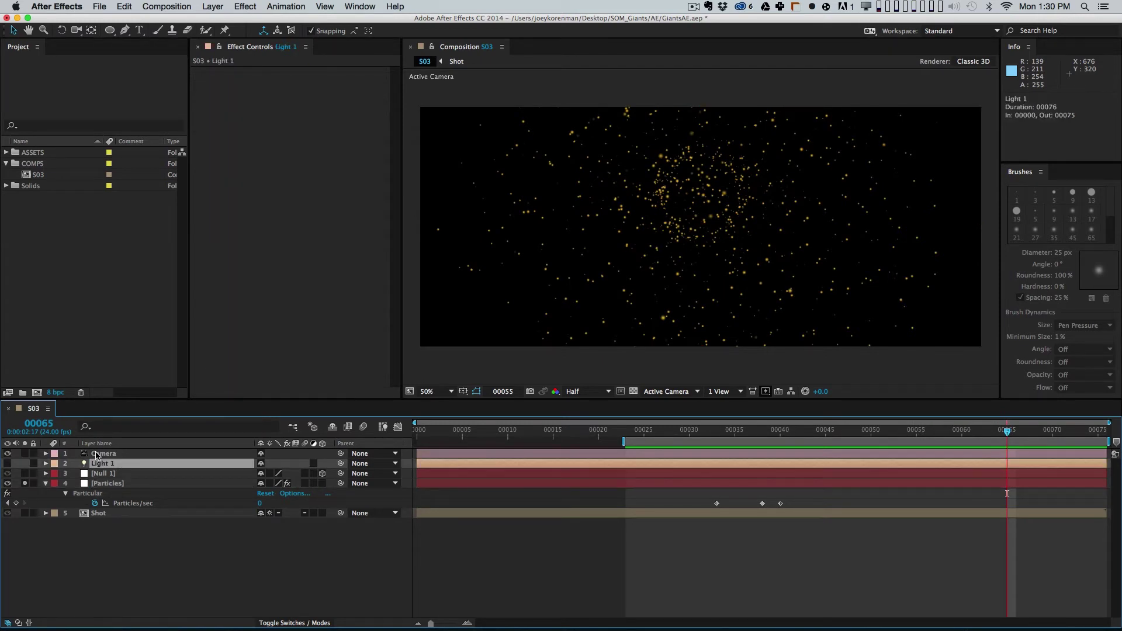
key("Delete")
Step: Pre-compose the Camera, Null 1 and Particles layers as ParticlesPC, moving all attributes, and turn off the resulting layer's solo
left_click(97, 454)
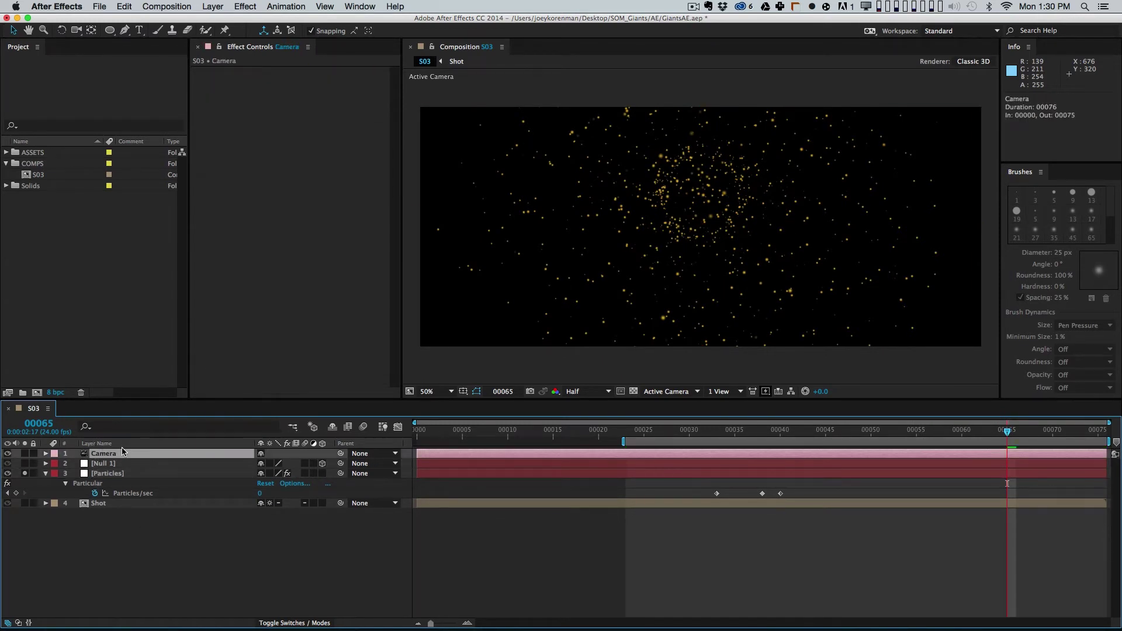
left_click(122, 464, "shift")
left_click(122, 473, "shift")
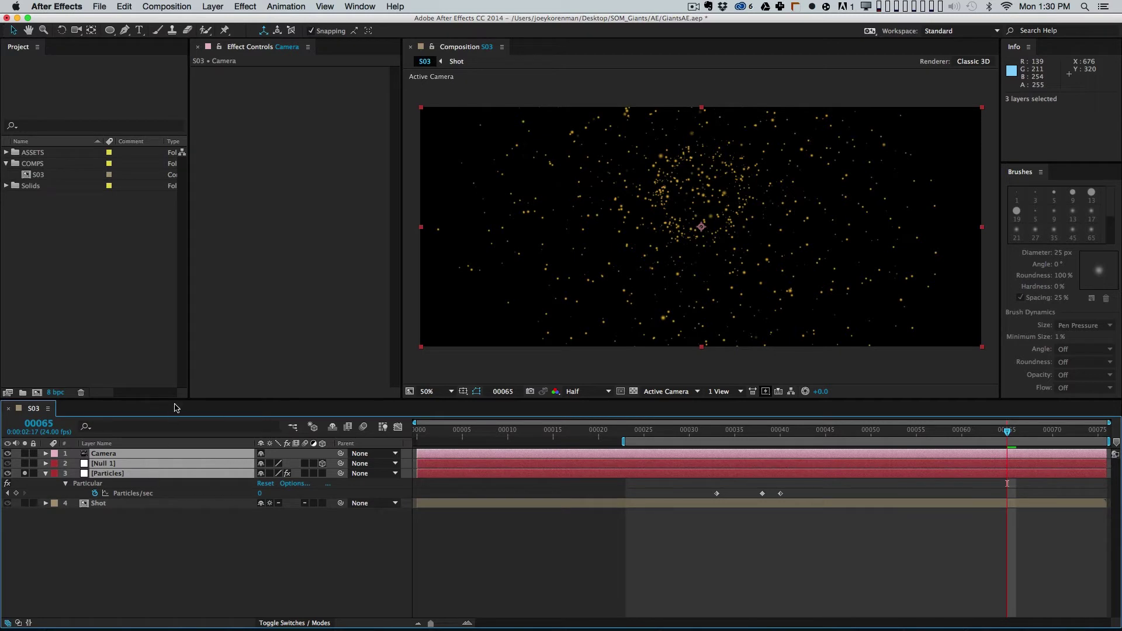
key("super+shift+c")
type("ParticlesPC")
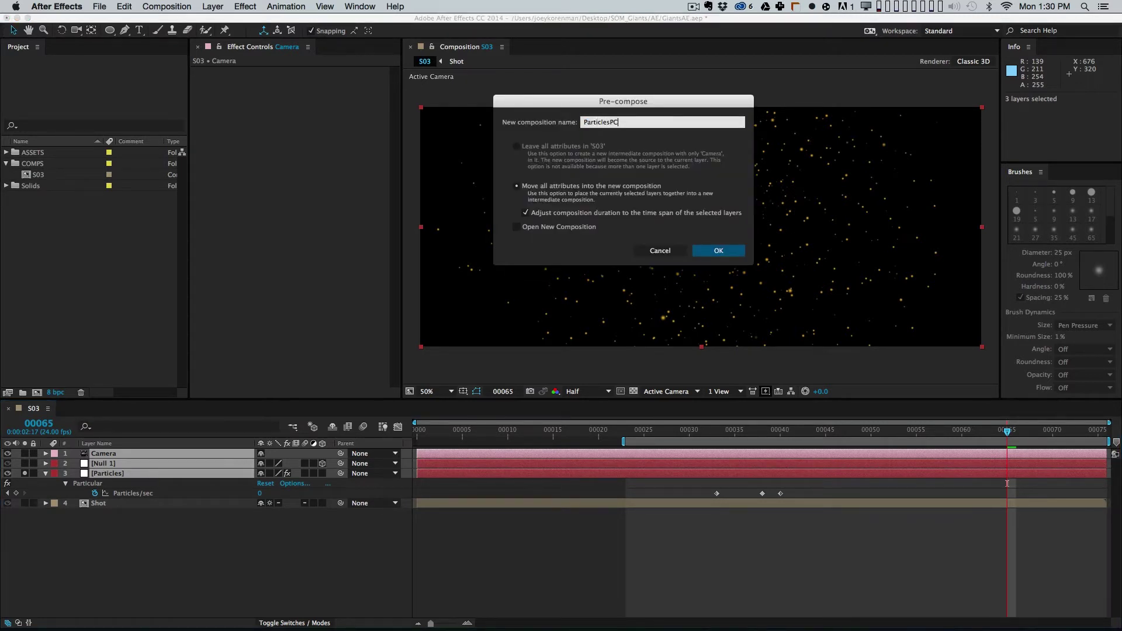
key("Return")
left_click(24, 454)
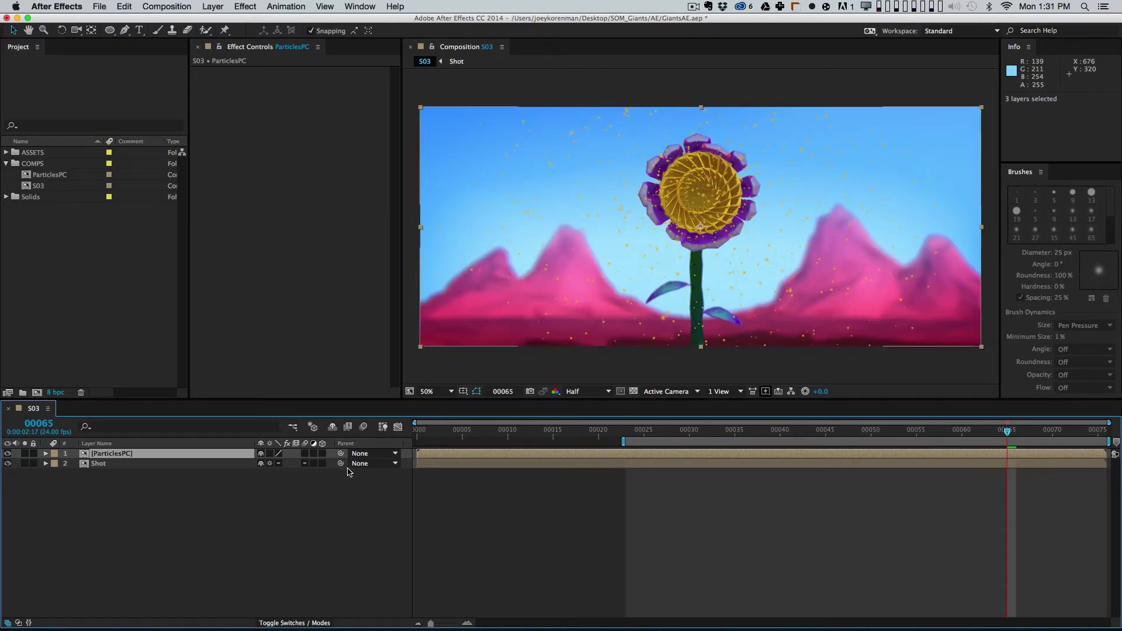
Step: Switch the project's color depth to 32 bpc
left_click(56, 392, "alt")
left_click(56, 393, "alt")
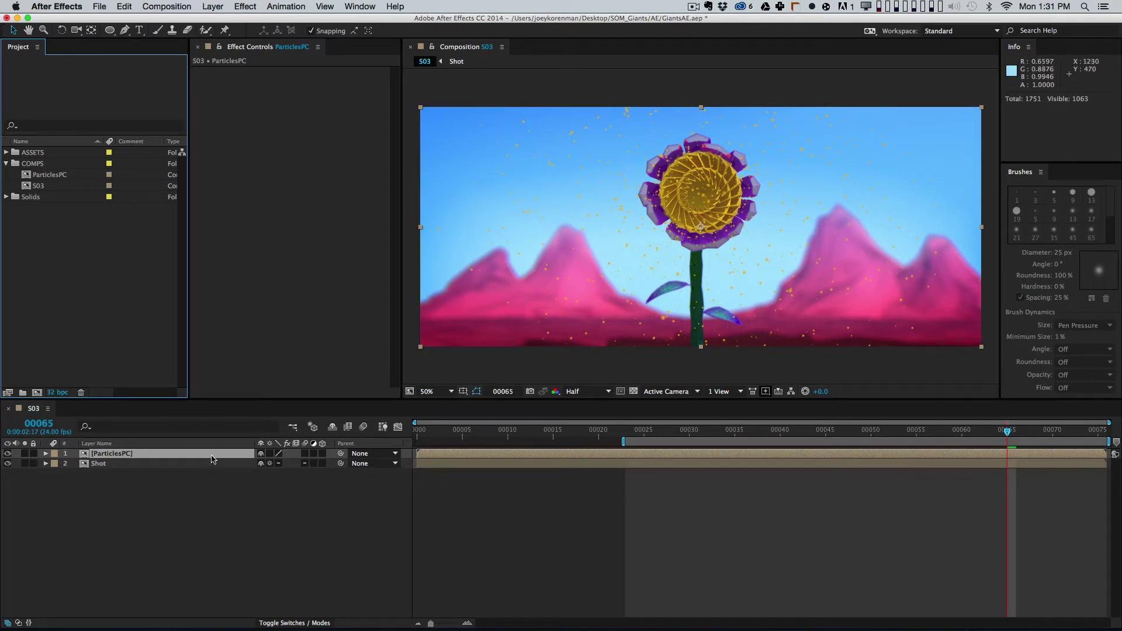
left_click(250, 520)
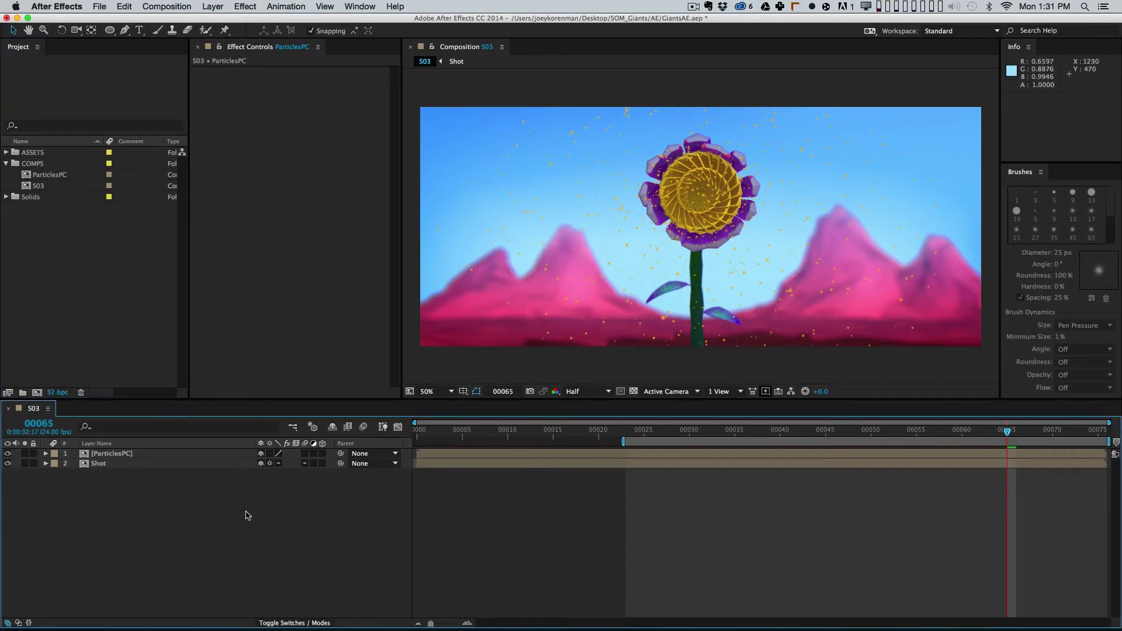
Step: Set the ParticlesPC layer's blending mode to Add and its opacity to 99%
key("F4")
left_click(274, 453)
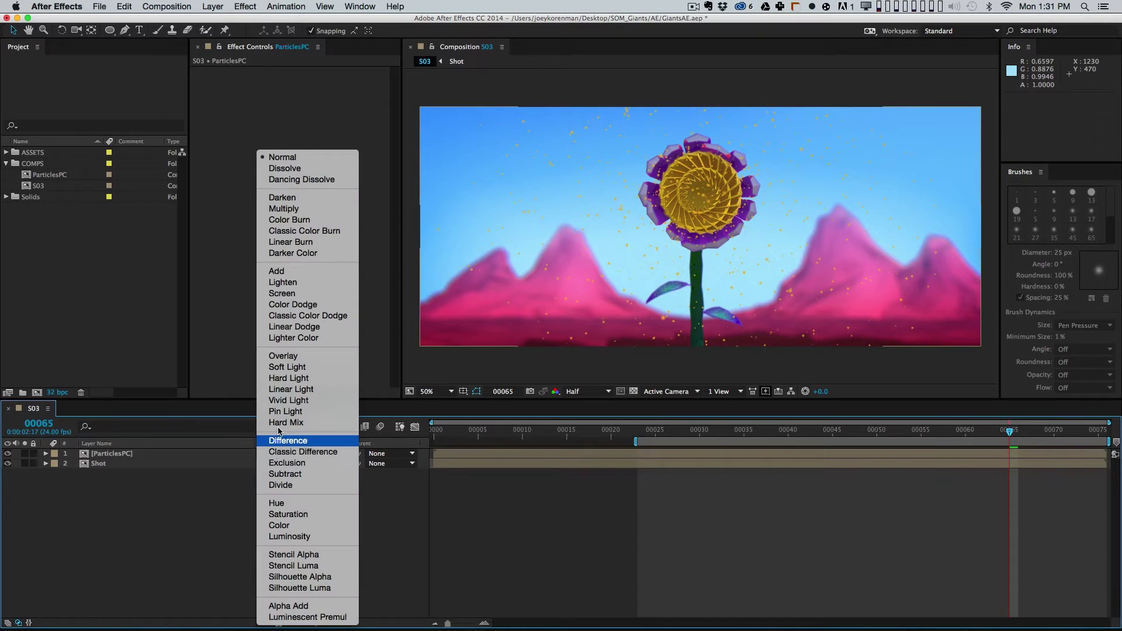
left_click(342, 272)
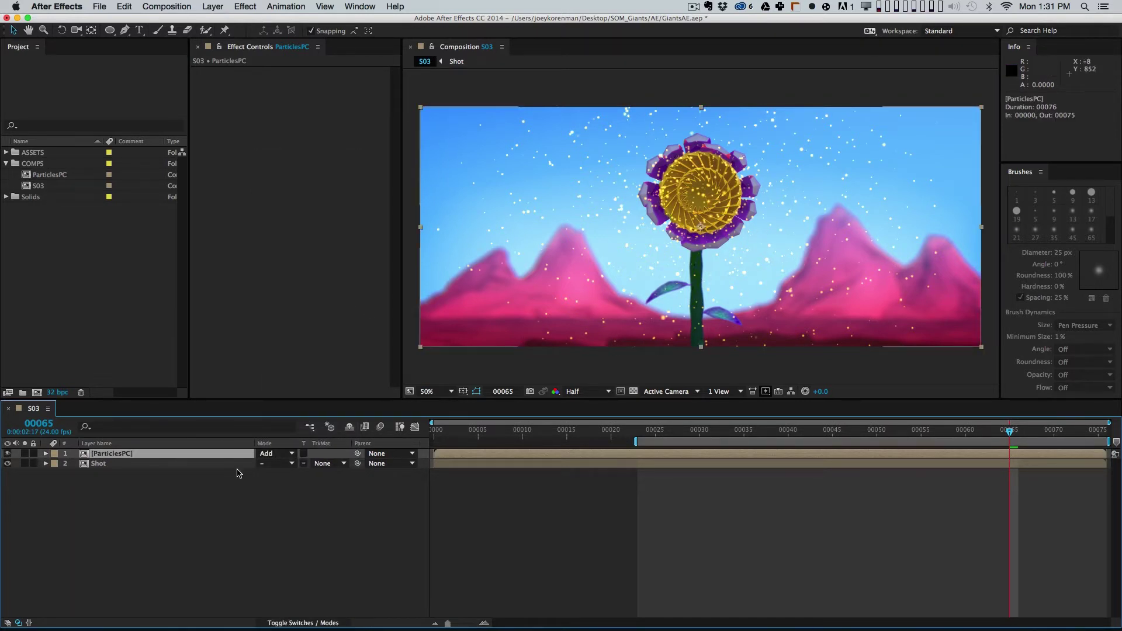
key("t")
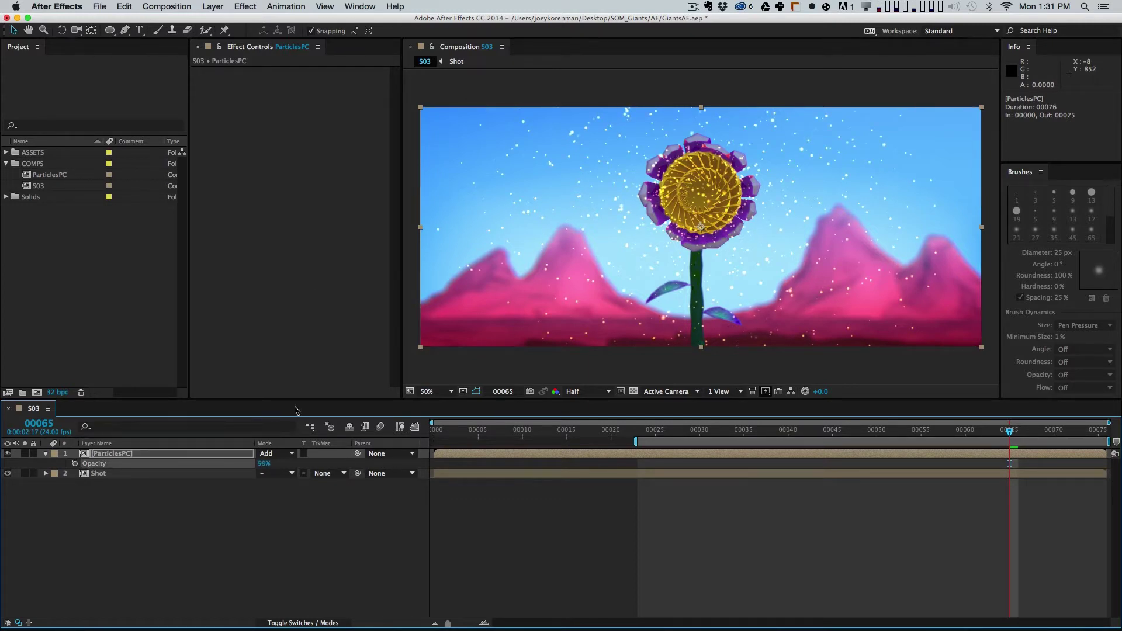
Step: Apply Levels to the ParticlesPC layer with RGB Output White at 0.4824 and Blue Gamma at 1.02
left_click(245, 6)
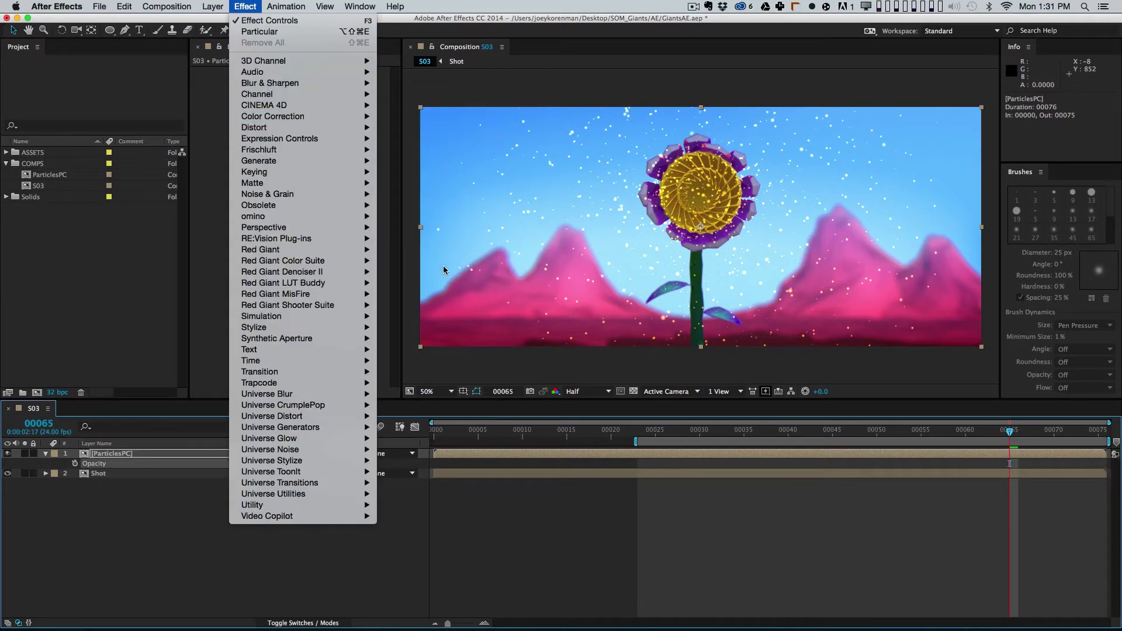
mouse_move(339, 117)
left_click(444, 383)
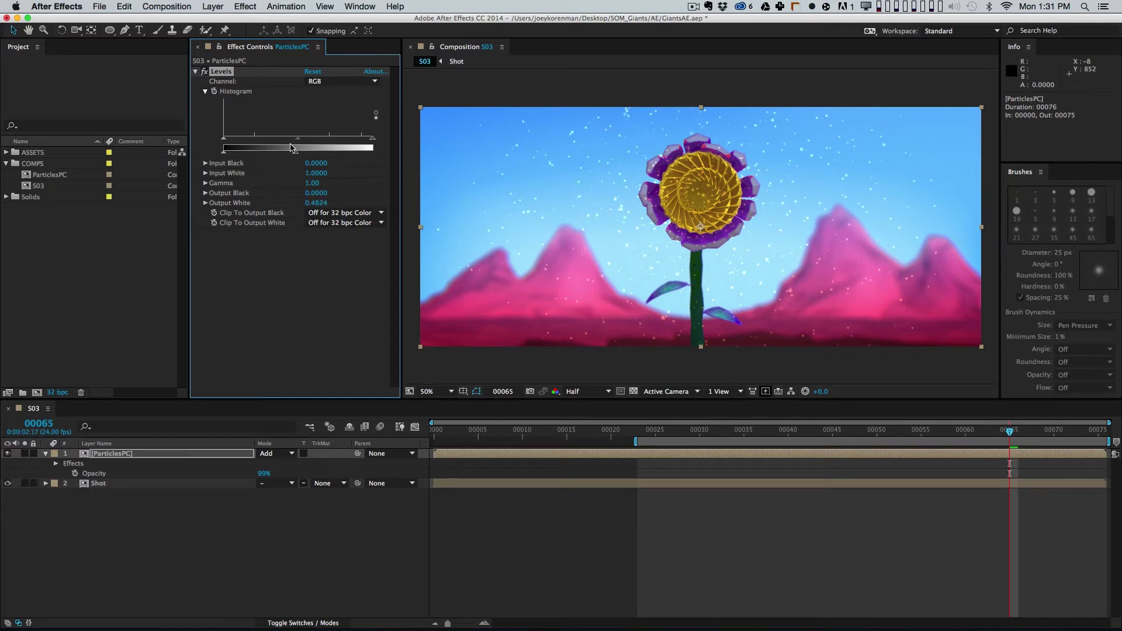
left_click(330, 81)
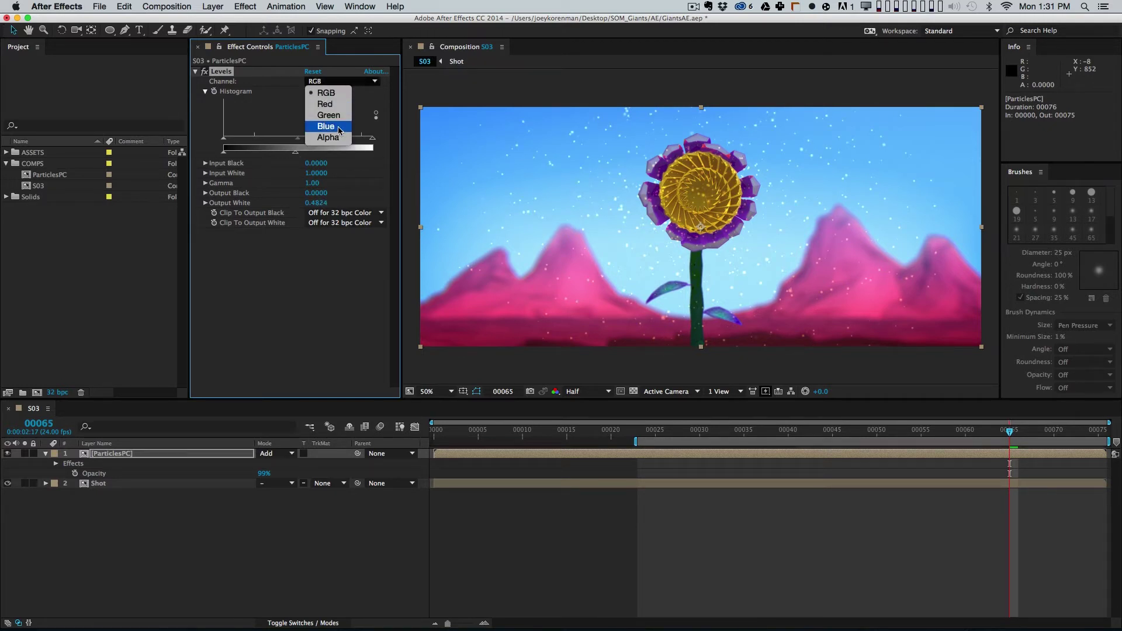
left_click(339, 127)
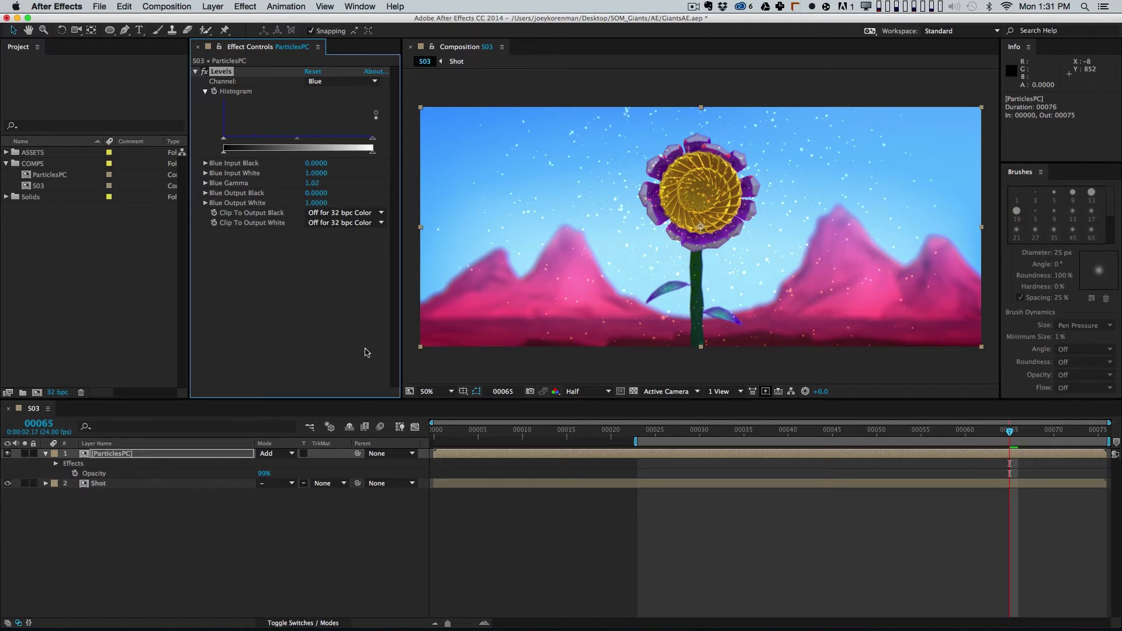
left_click(196, 71)
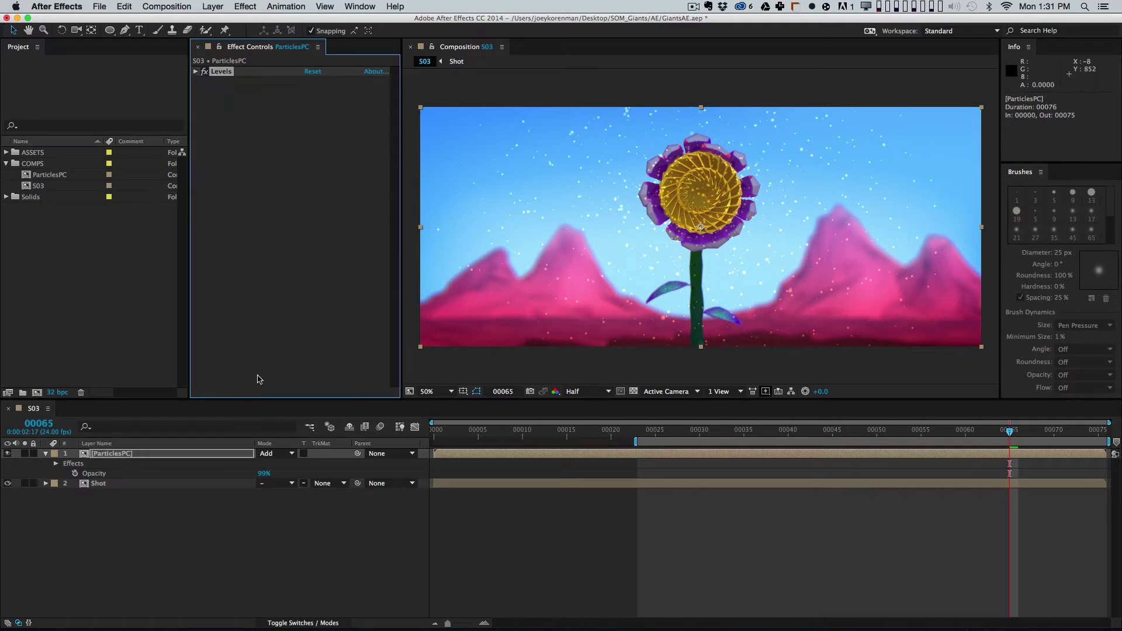
left_click(446, 505)
Step: Duplicate the ParticlesPC layer and rename the copy Glow
left_click(170, 453)
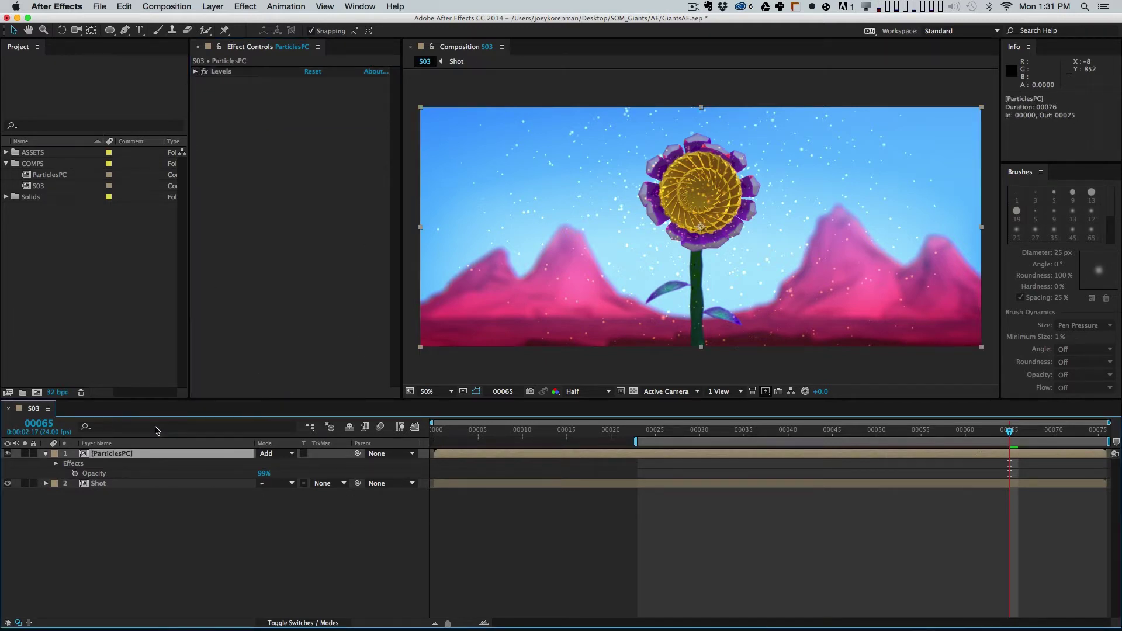
key("super+d")
key("Return")
type("Gl")
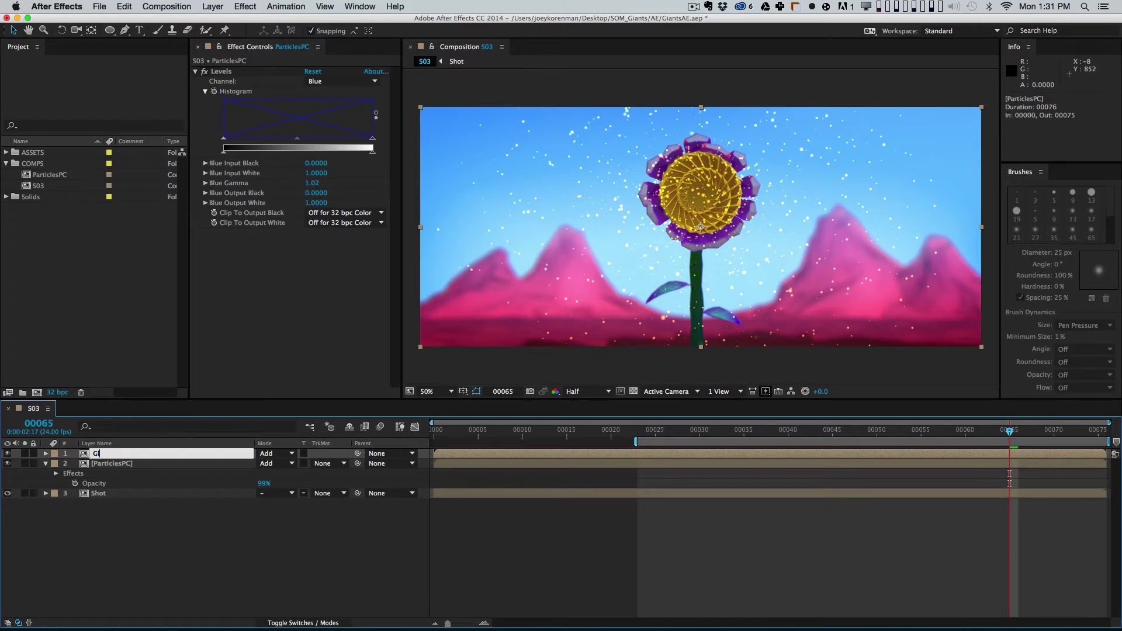
type("ow")
key("Return")
Step: Apply Fast Blur to the Glow layer with a Blurriness of 23
left_click(255, 6)
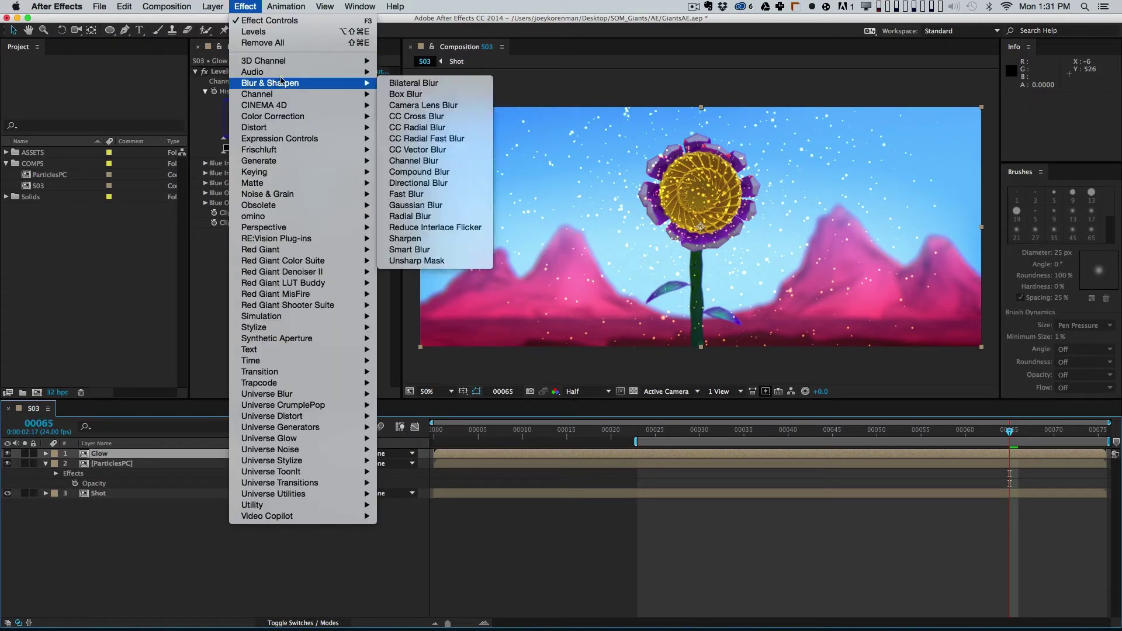
mouse_move(373, 92)
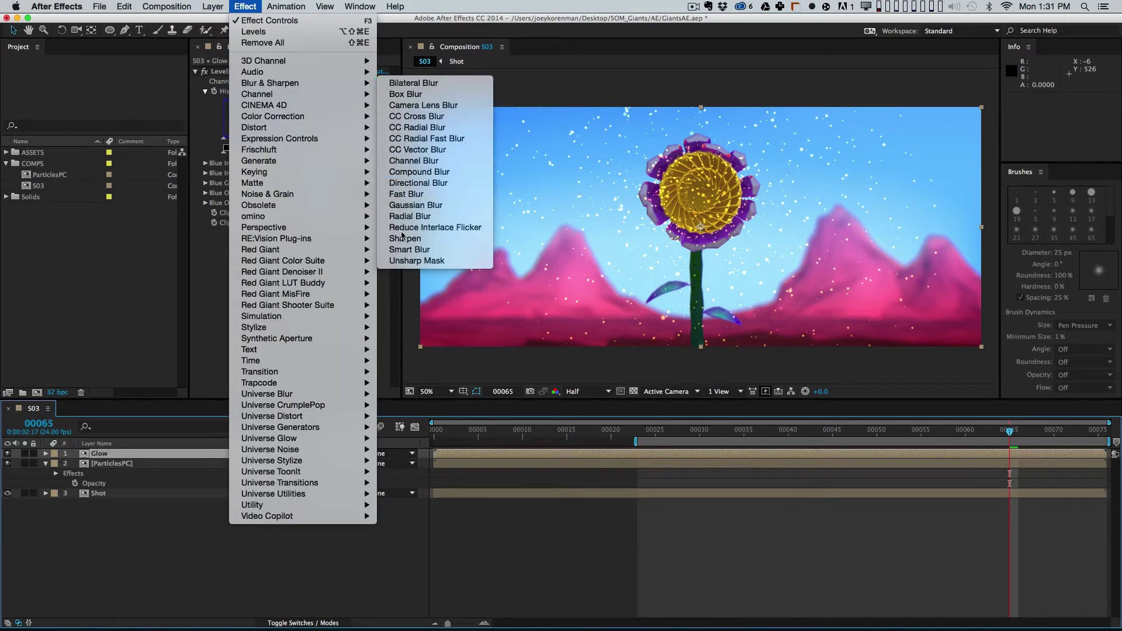
left_click(407, 194)
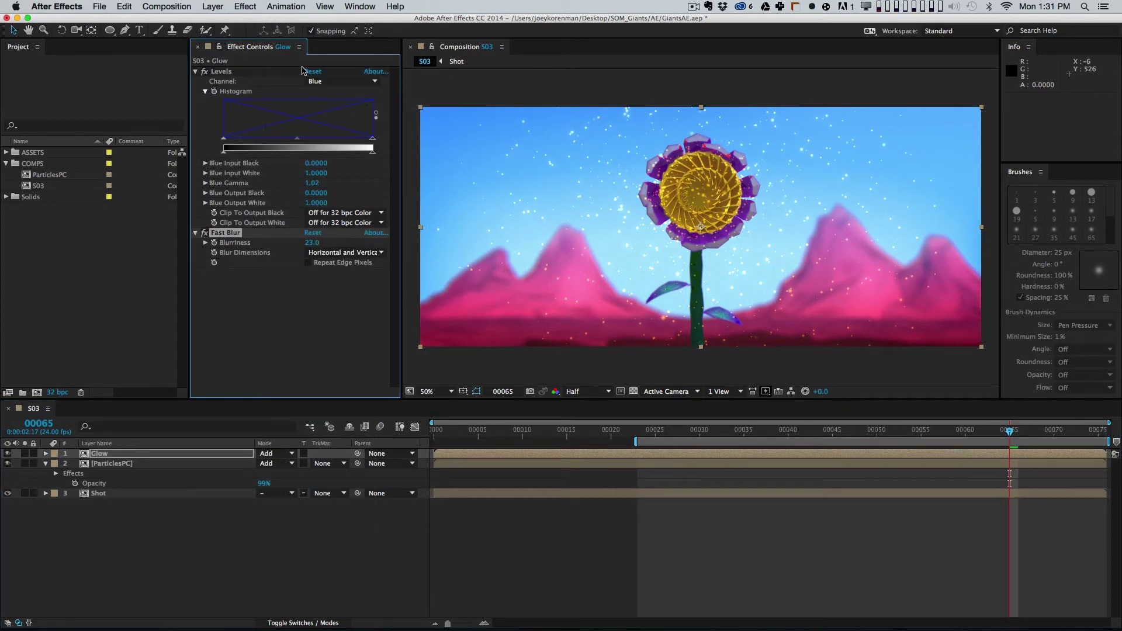
Step: Try removing the Levels effect from the Glow layer
left_click(233, 72)
key("Delete")
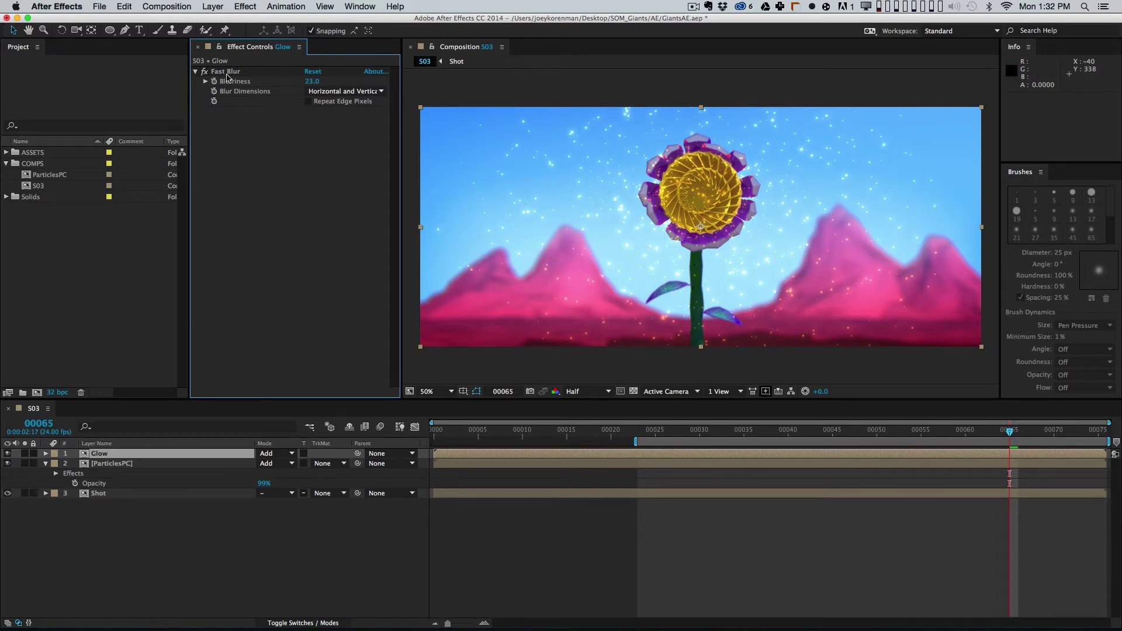
Step: Draw an elliptical mask around the flower head on the Glow layer and set its feather to 74 pixels
left_click(110, 29)
left_click_drag(693, 188, 762, 241)
key("super+z")
key("f")
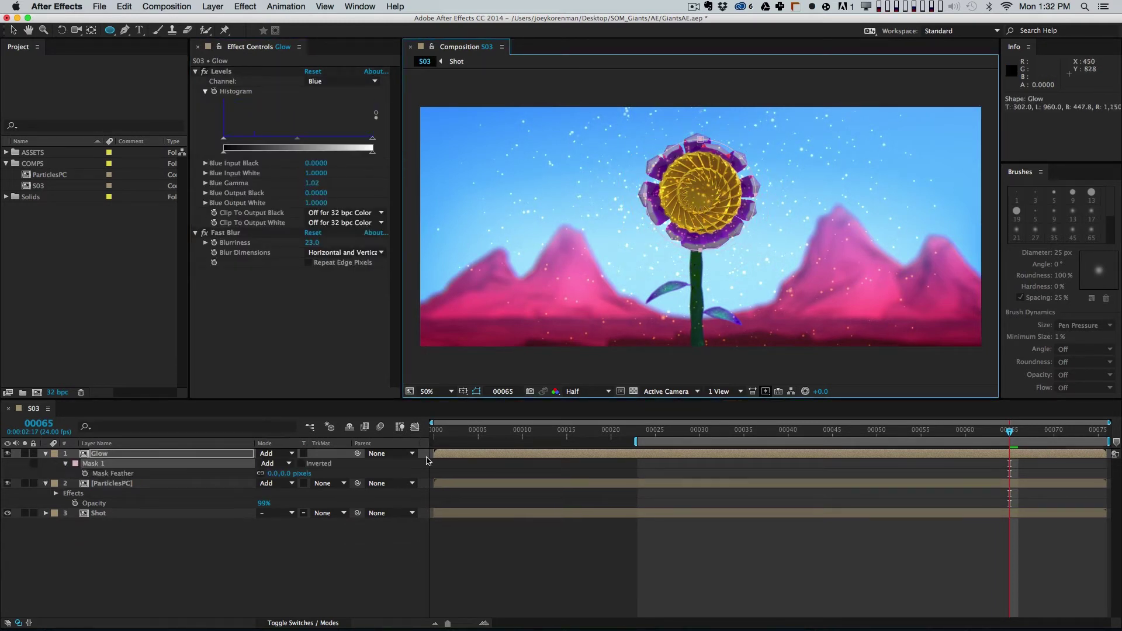
left_click_drag(280, 473, 325, 474)
left_click(300, 557)
Step: Compare the shot with the Glow layer hidden and shown, and preview the glowing particle burst
left_click(54, 454)
left_click(11, 455)
left_click(9, 454)
left_click(9, 454)
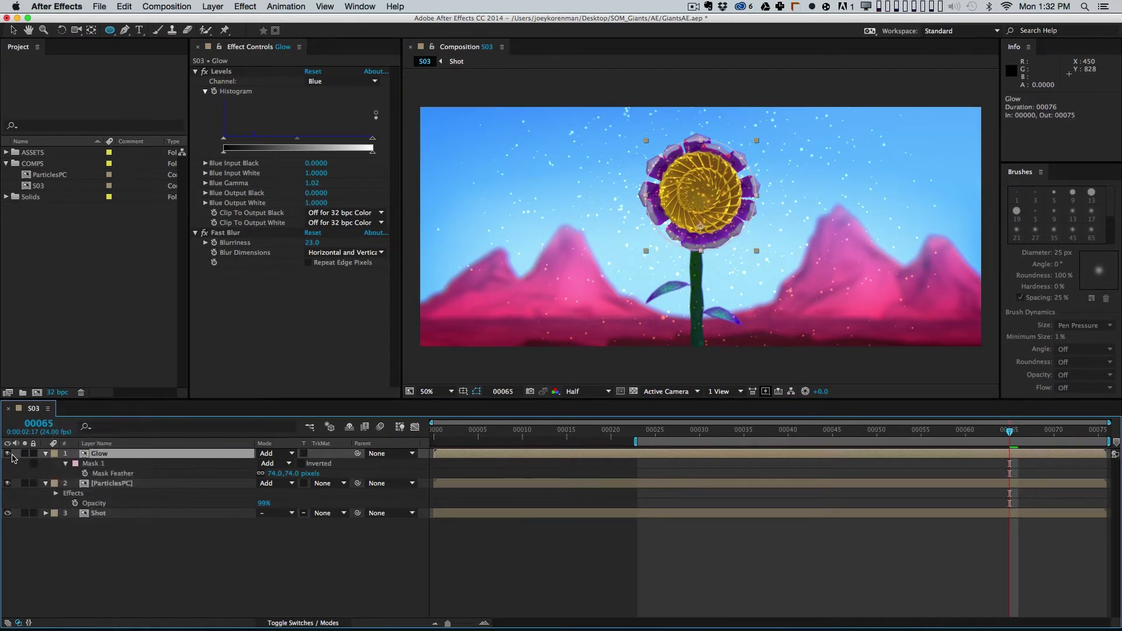
left_click(246, 552)
key("KP_0")
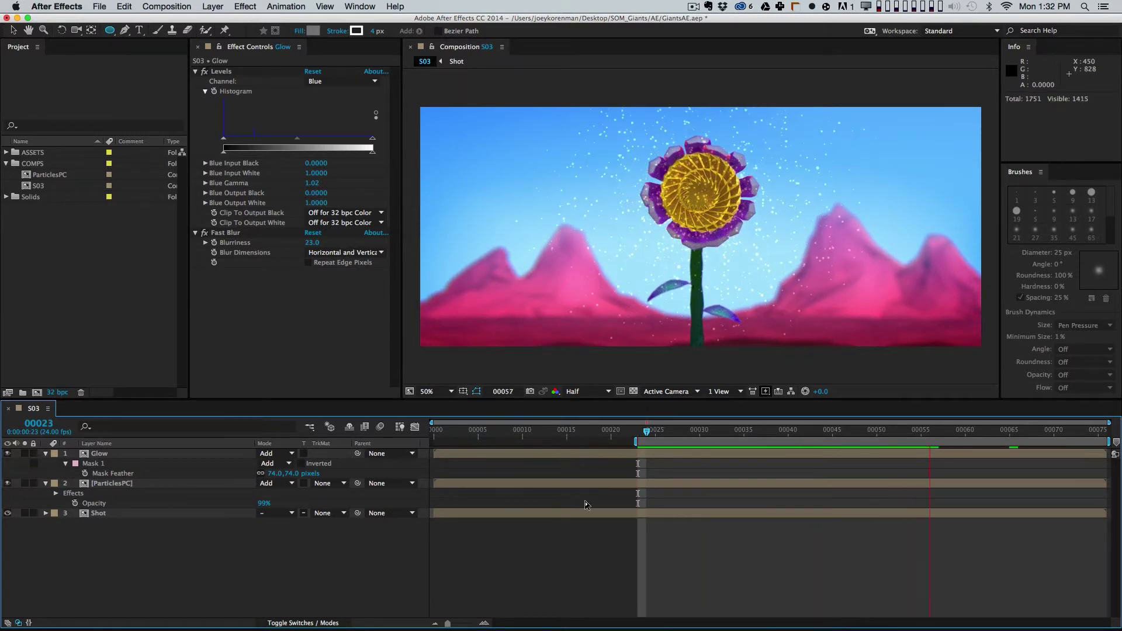
key("space")
Step: Enable motion blur on the Particles layer inside ParticlesPC, and preview the result in the S03 composition
double_click(165, 484)
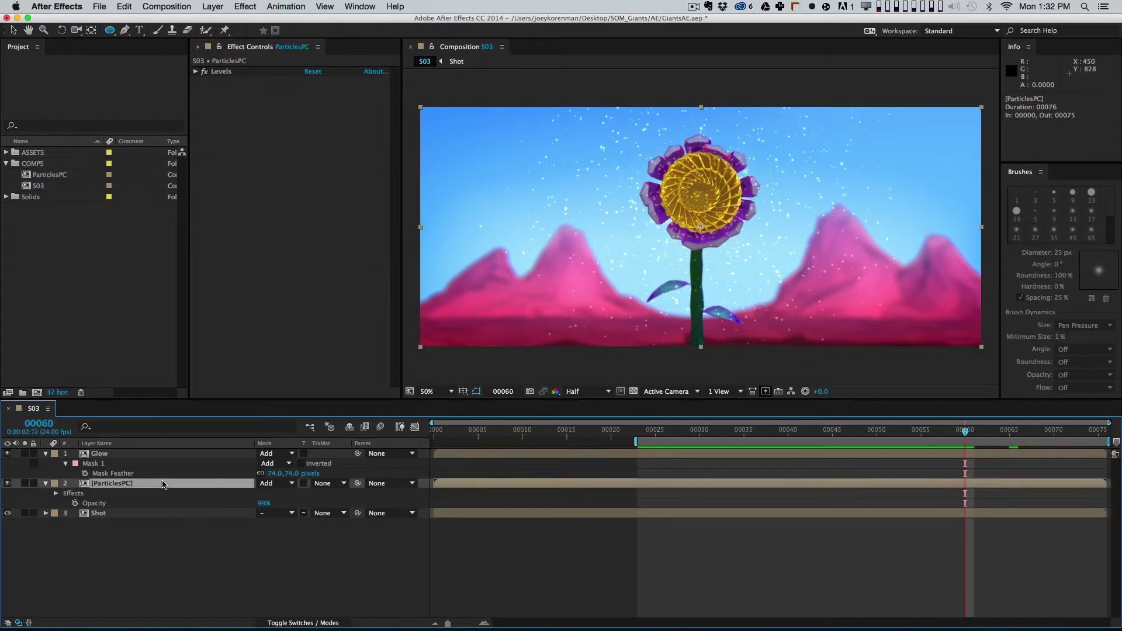
key("F4")
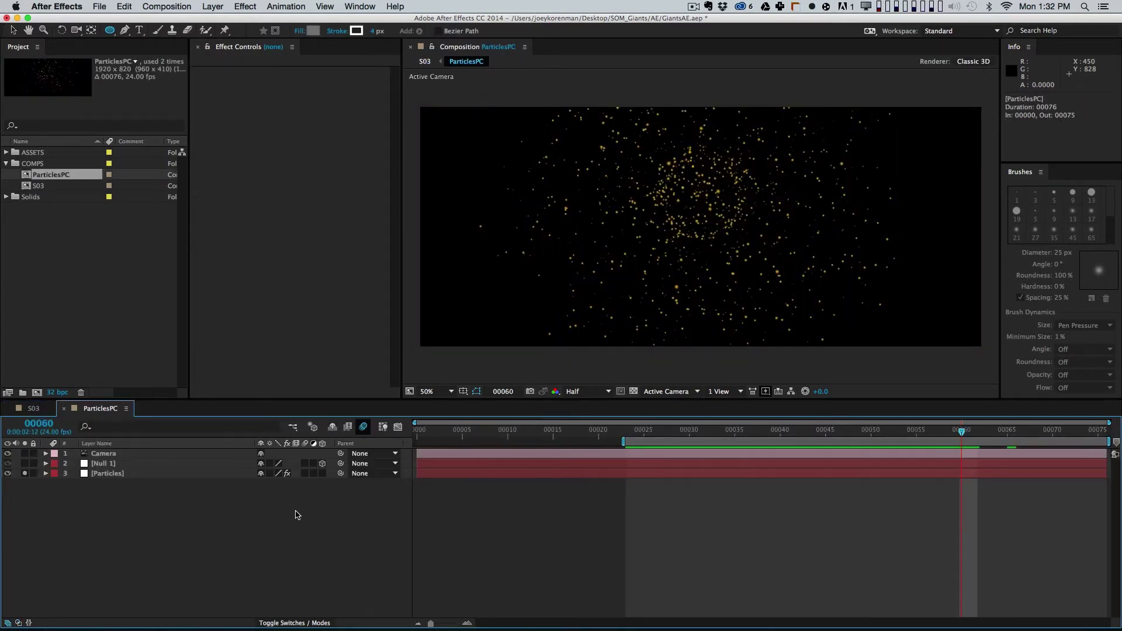
left_click(314, 474)
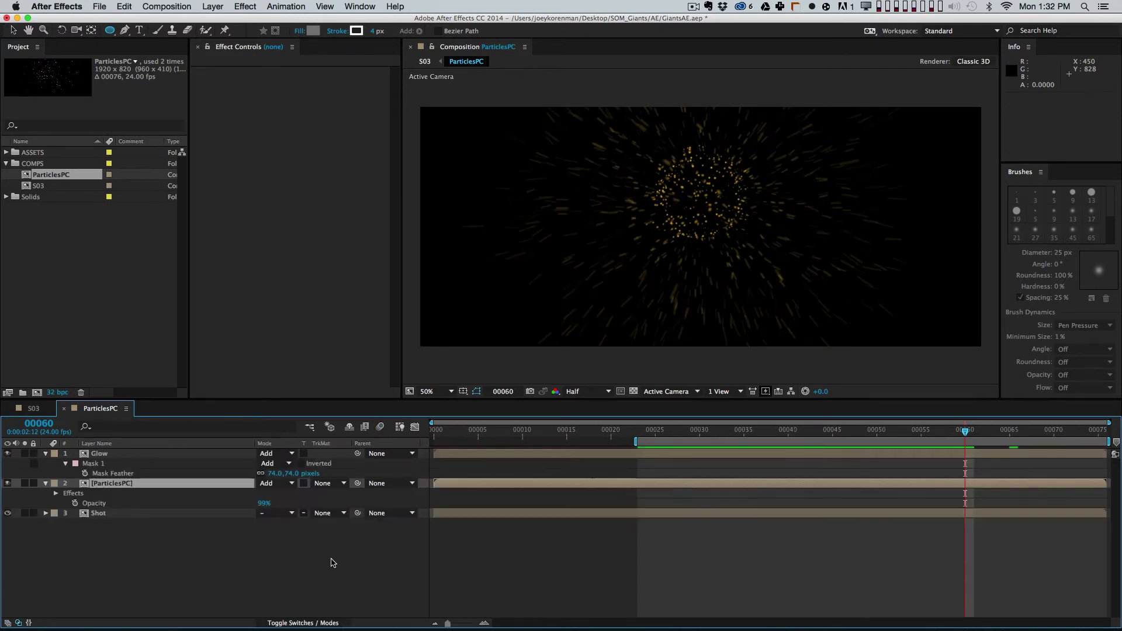
key("super+w")
key("space")
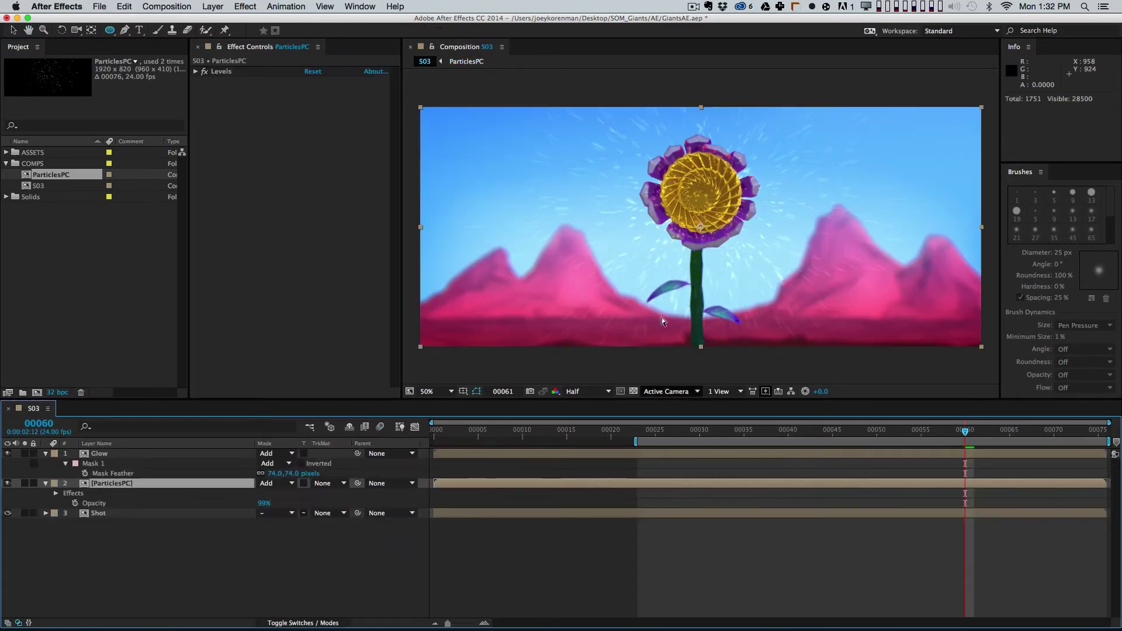
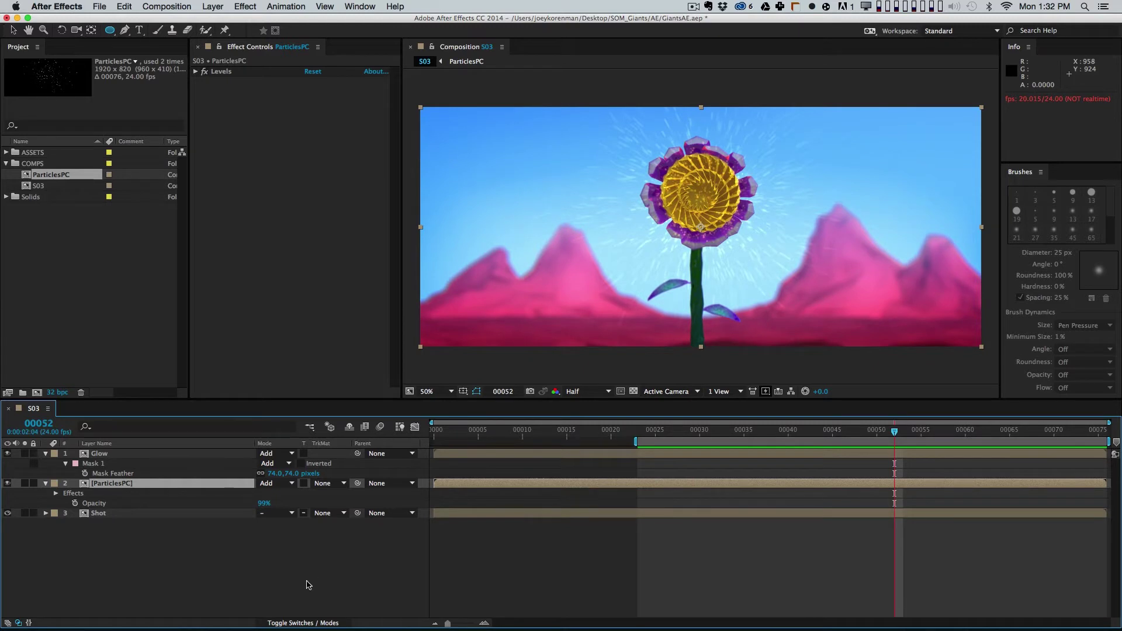
left_click(328, 592)
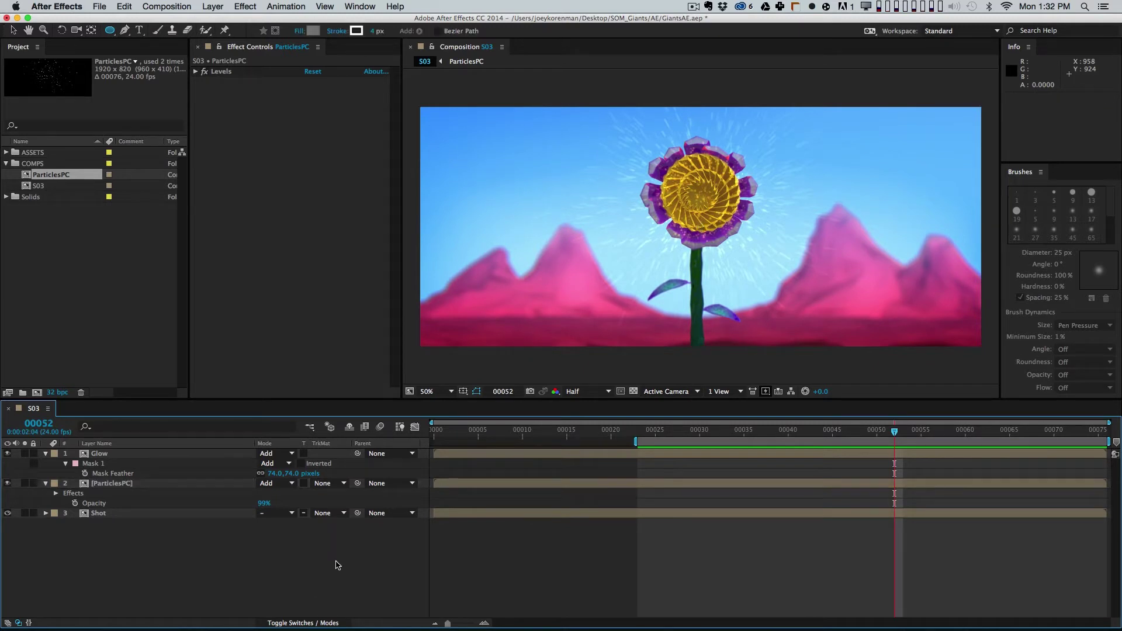
Step: Open the ParticlesPC composition and reveal the Camera layer's keyframes at the first frame
left_click(118, 485)
double_click(118, 485)
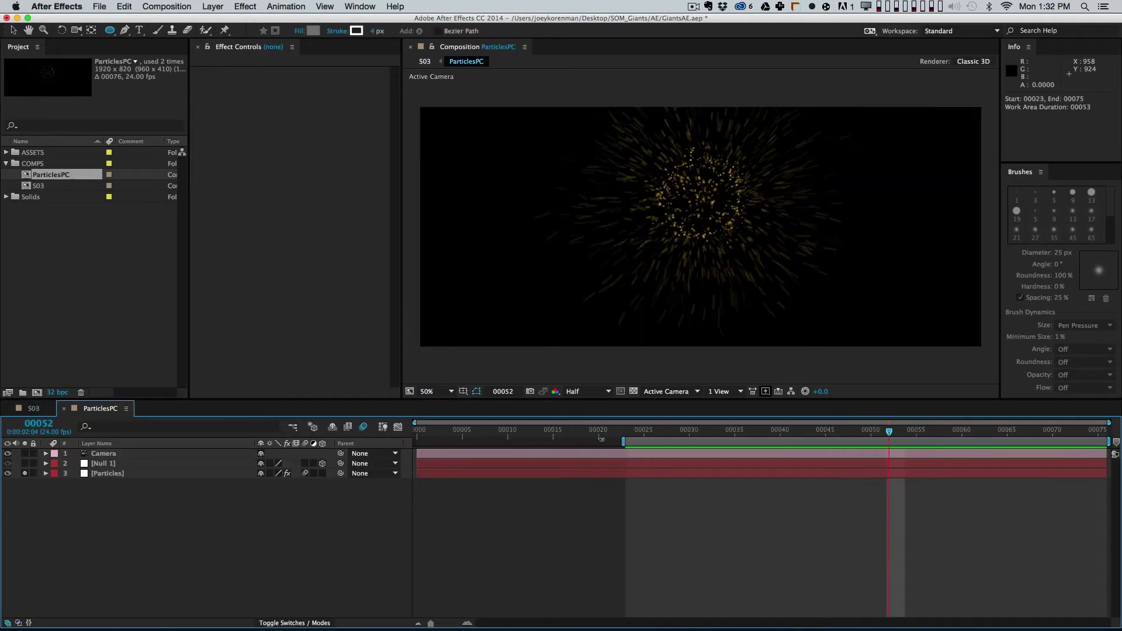
left_click(135, 456)
key("Home")
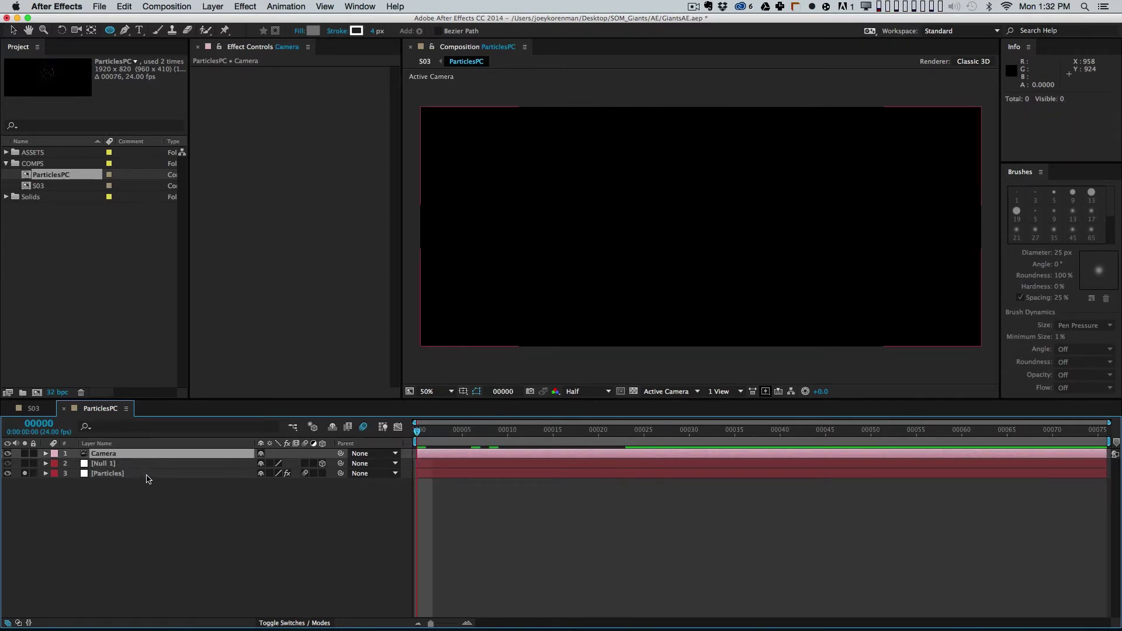
key("u")
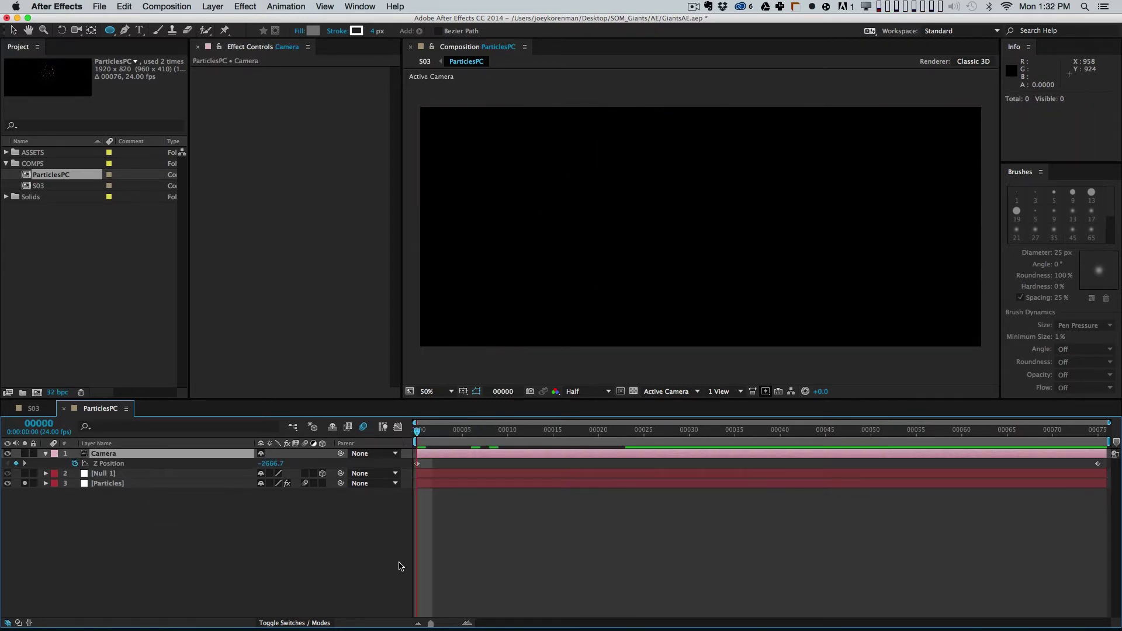
Step: Move the Particles layer's first Particles/sec keyframe to frame 0 and preview the particle build-up
left_click(99, 498)
left_click(129, 487)
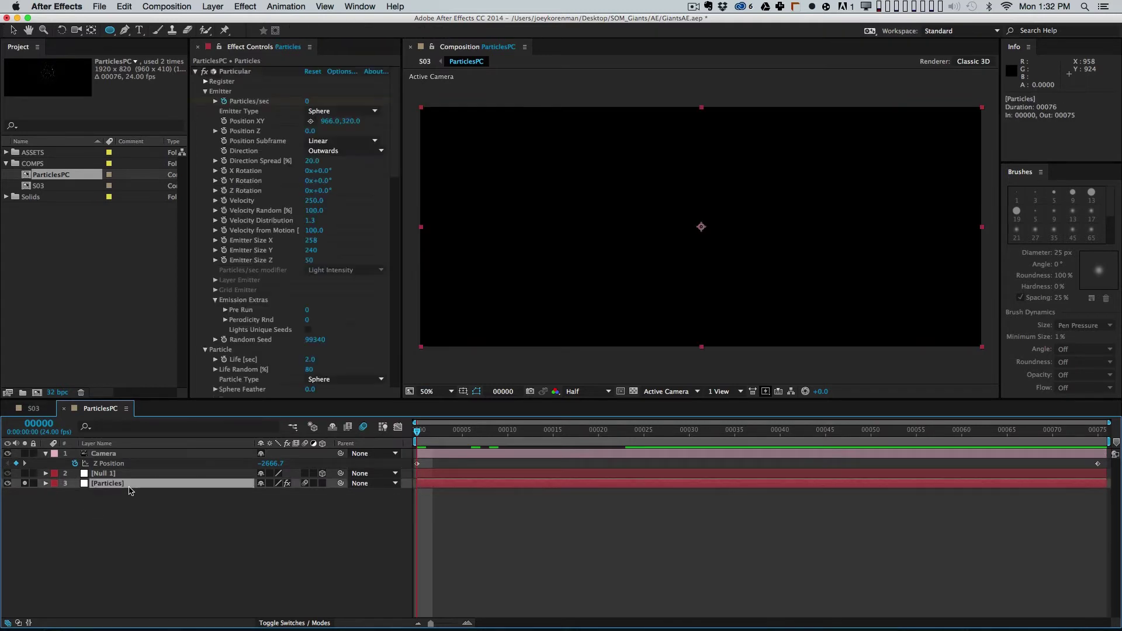
key("u")
left_click_drag(718, 506, 417, 508)
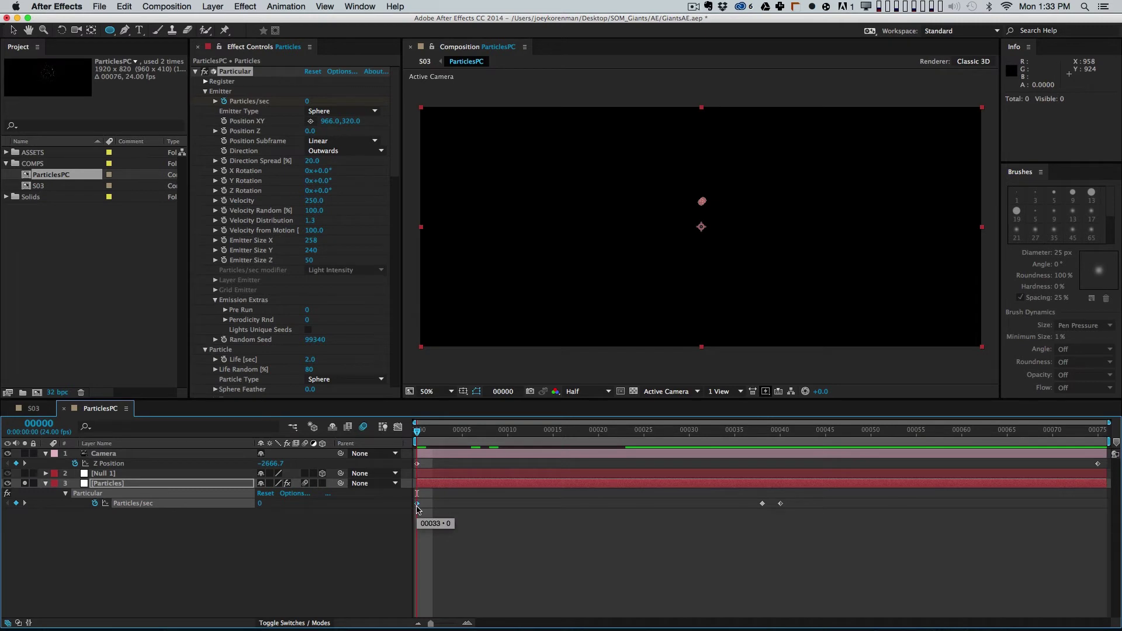
key("KP_0")
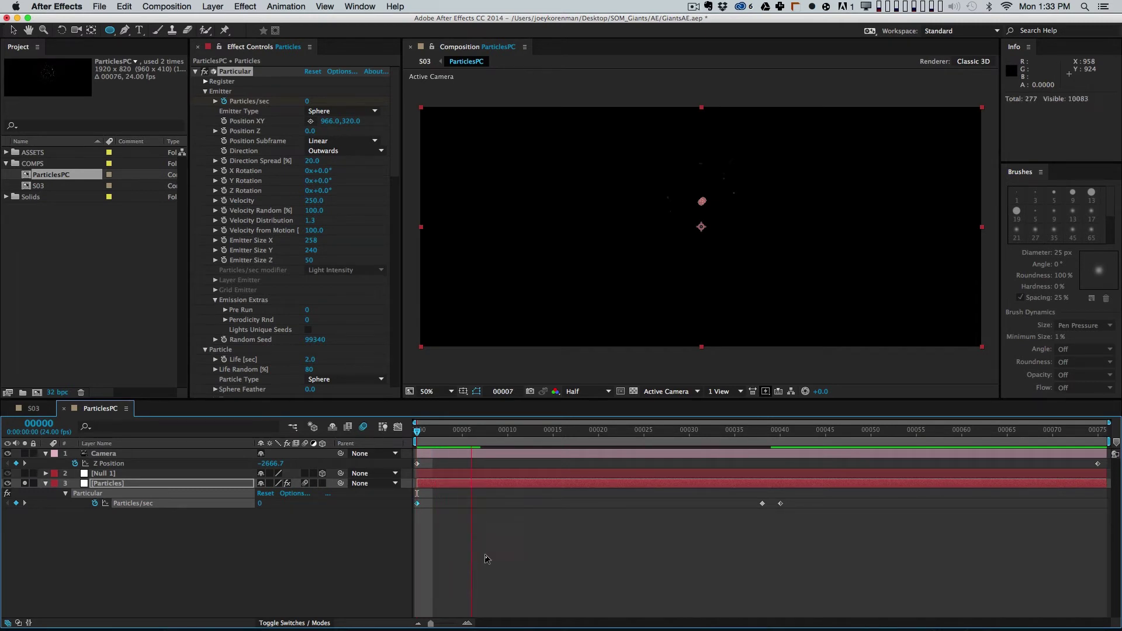
key("space")
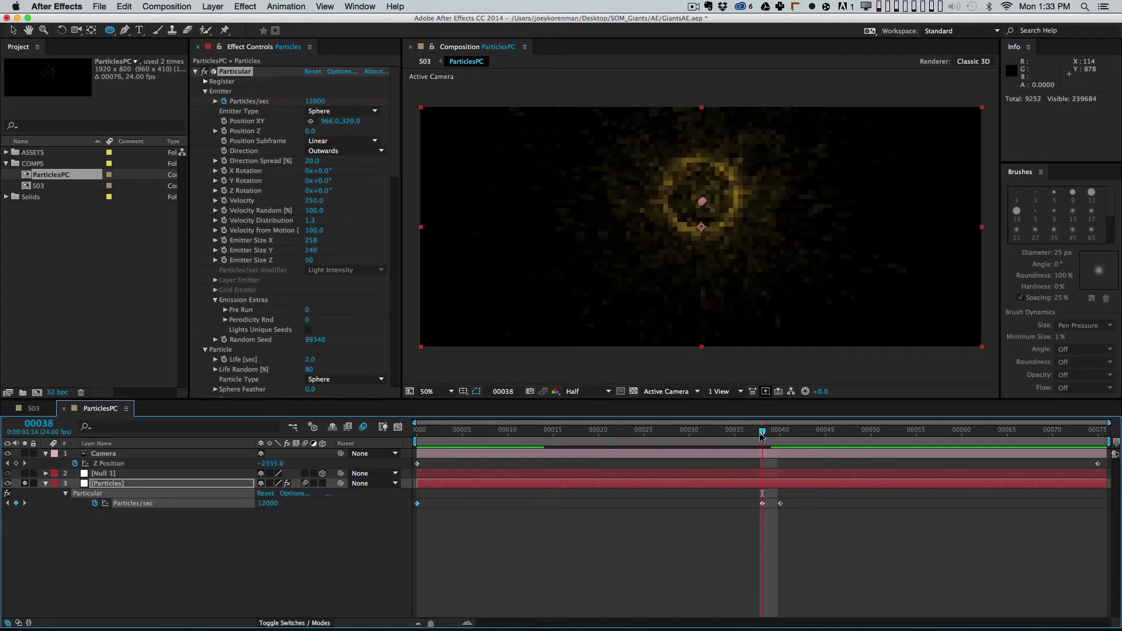
Step: Keyframe the Particular emitter's Velocity at 0 on frame 34 and 250 on frame 36, and show the keyframes
left_click_drag(761, 431, 740, 434)
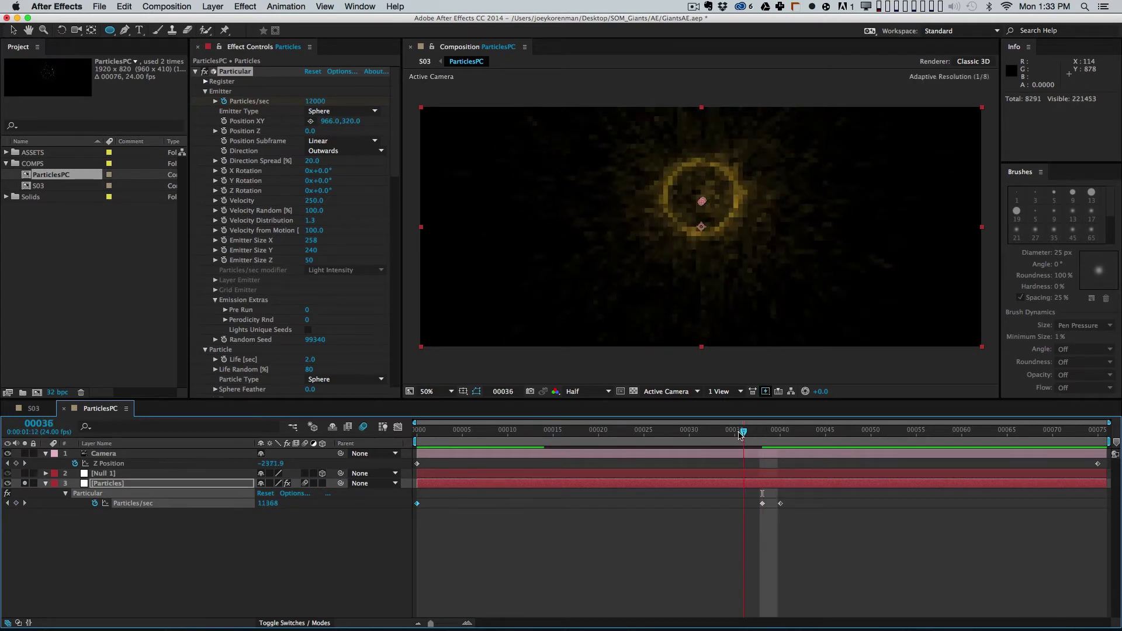
left_click(224, 202)
key("Page_Up")
key("Page_Up")
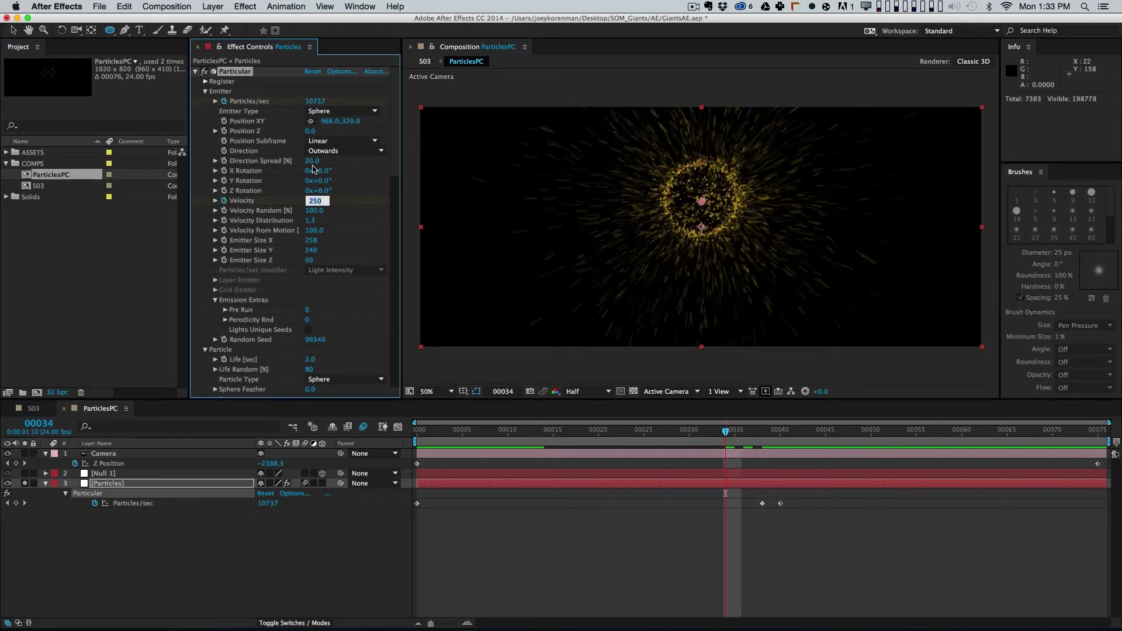
key("KP_Decimal")
left_click(594, 553)
key("u")
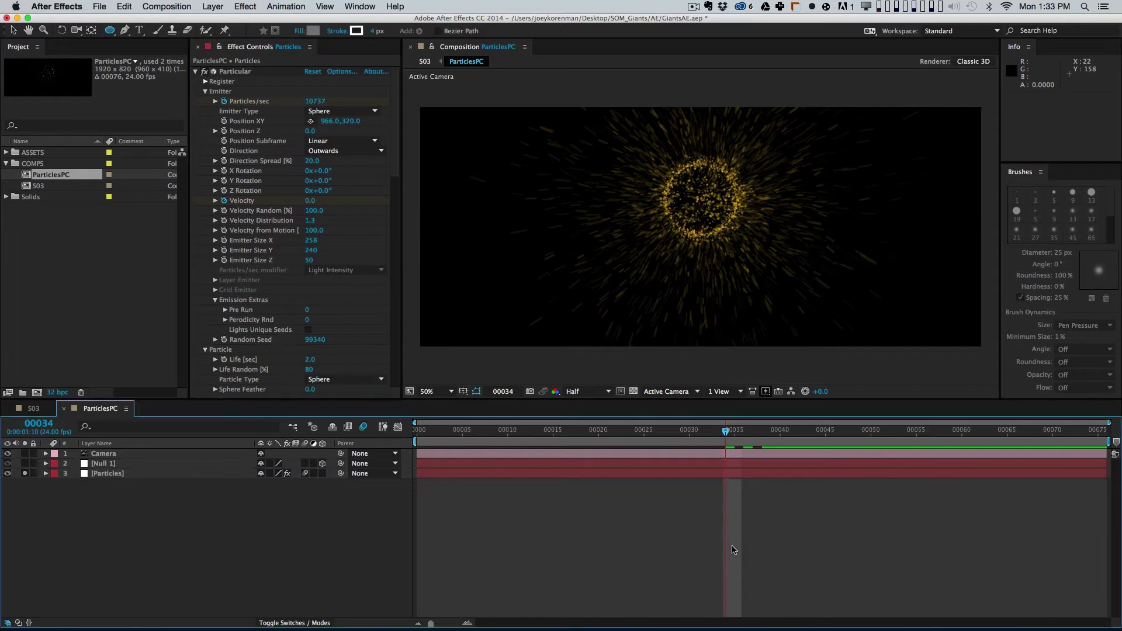
key("u")
Step: Preview the delayed particle burst over the full length of the S03 composition
left_click(496, 433)
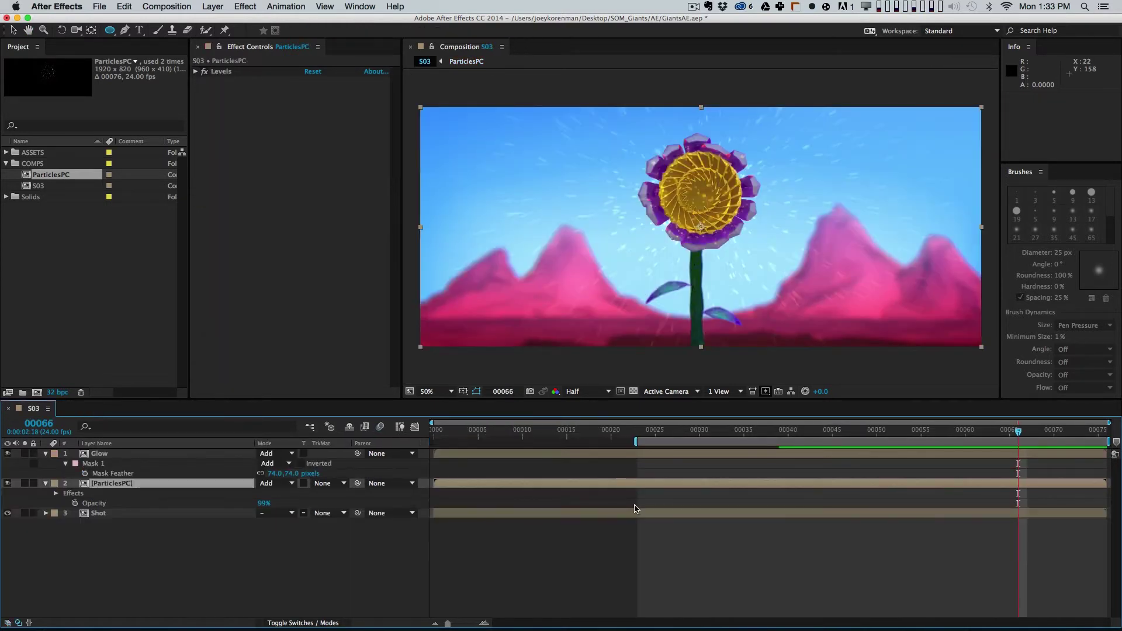
key("KP_0")
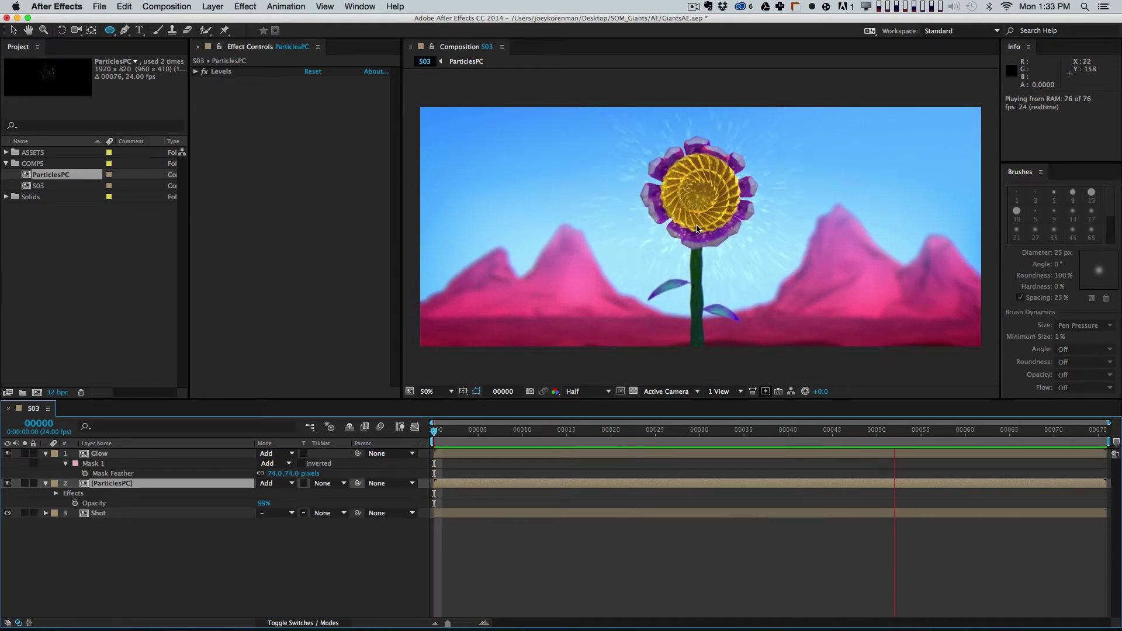
left_click(251, 571)
Step: Copy the Shot layer from S03 into ParticlesPC and place it beneath the Particles layer
double_click(120, 484)
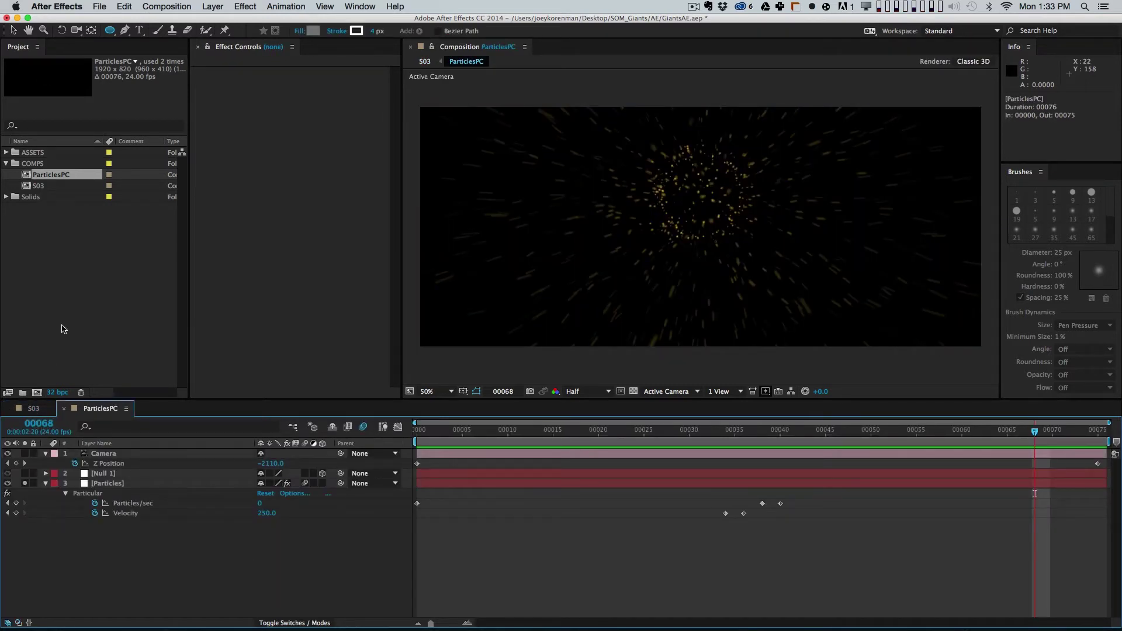
left_click(34, 408)
left_click(122, 513)
key("super+c")
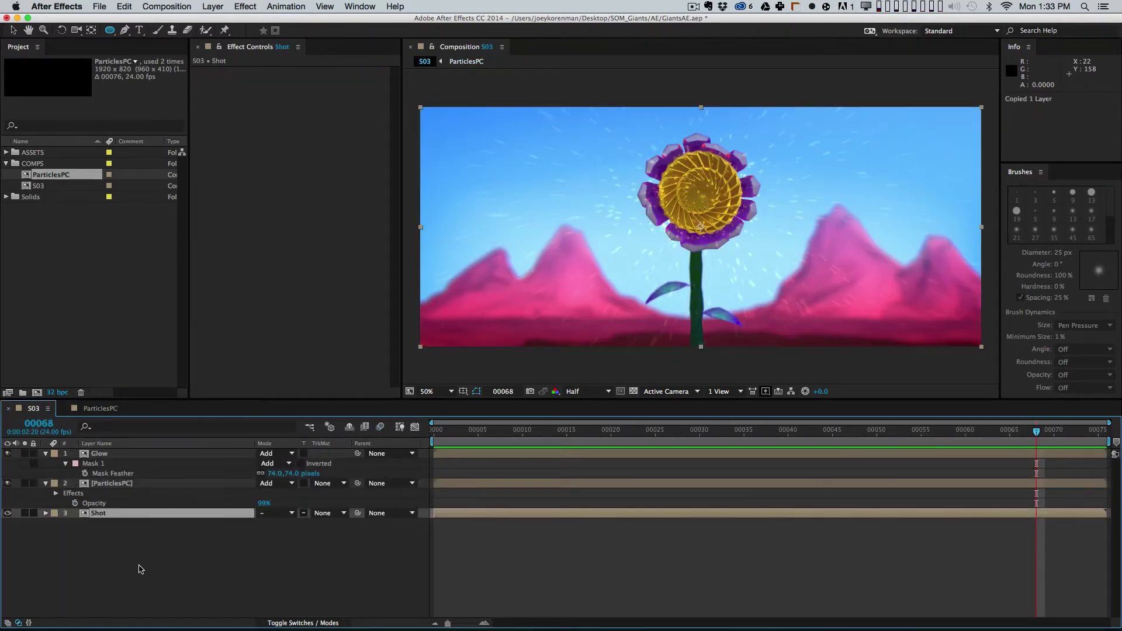
left_click(140, 569)
left_click(96, 410)
key("super+v")
left_click_drag(121, 456, 115, 523)
Step: Make the copied Shot layer a guide layer and lower its opacity to 26%
right_click(114, 523)
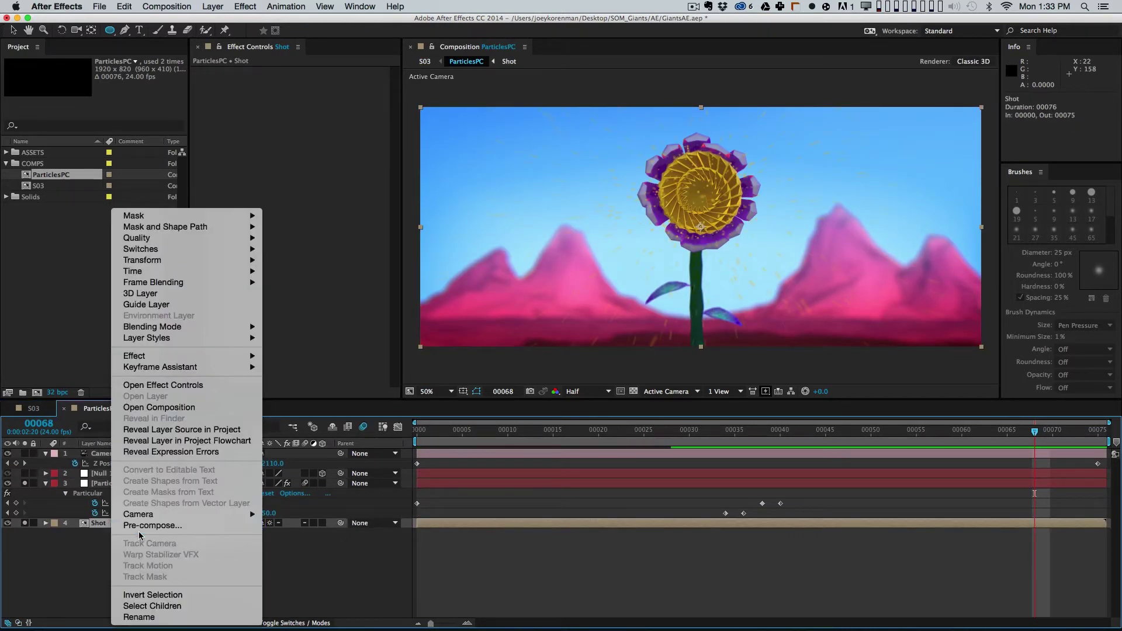
left_click(192, 304)
left_click(170, 539)
key("t")
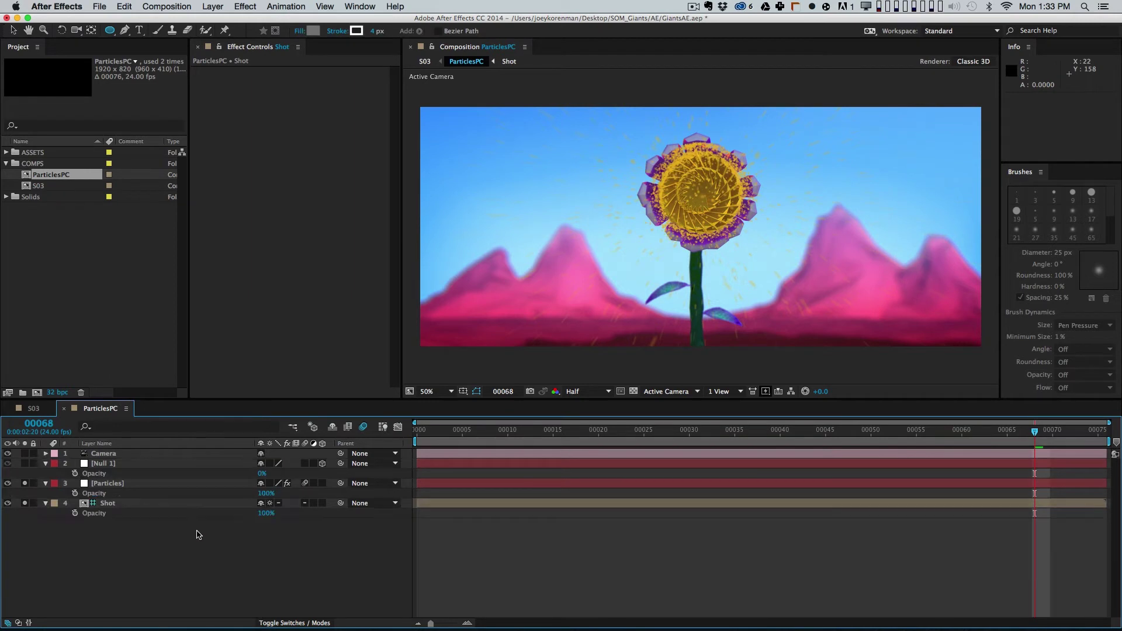
left_click_drag(262, 513, 201, 568)
Step: Check frame 12 in ParticlesPC and in S03 to compare how the guide layer shows, and return to ParticlesPC
left_click(530, 522)
left_click_drag(419, 434, 525, 447)
key("Tab")
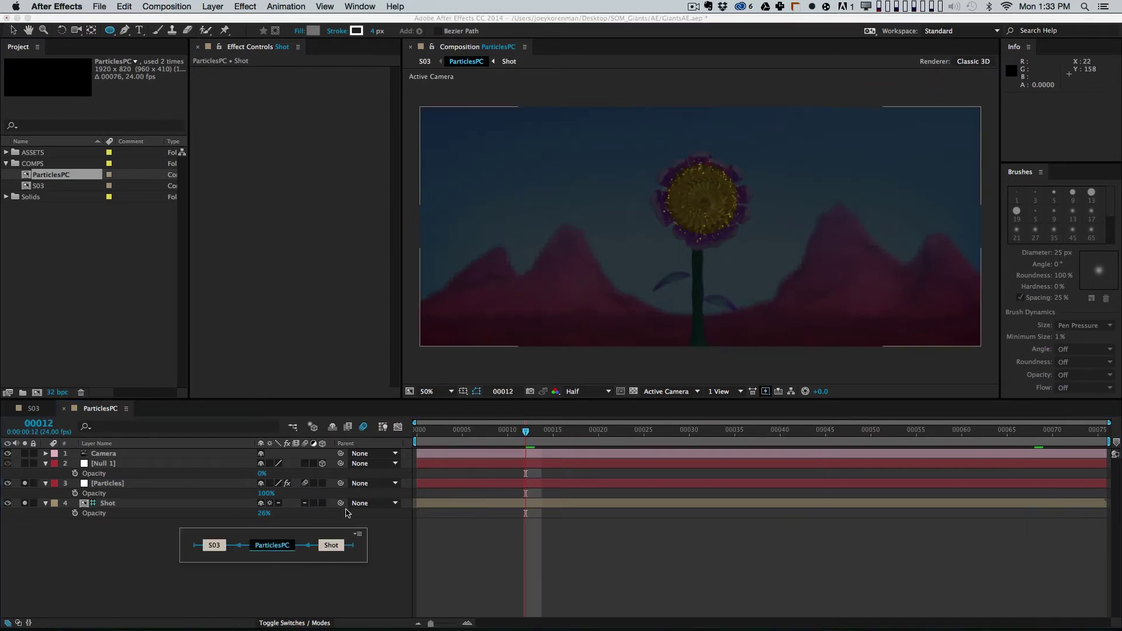
left_click(211, 548)
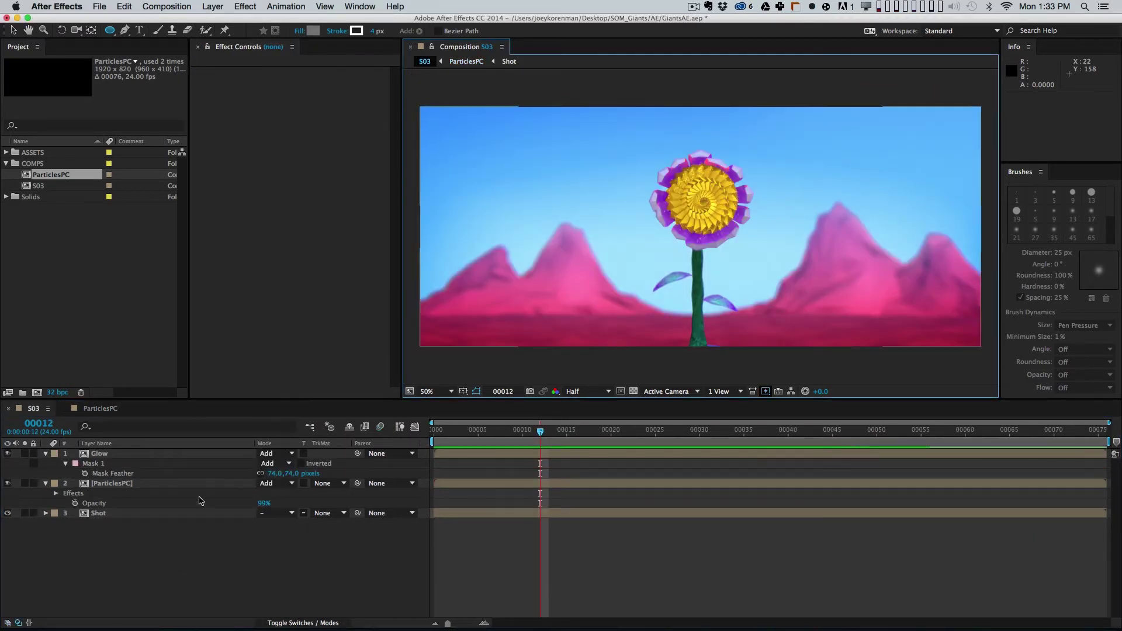
double_click(146, 487)
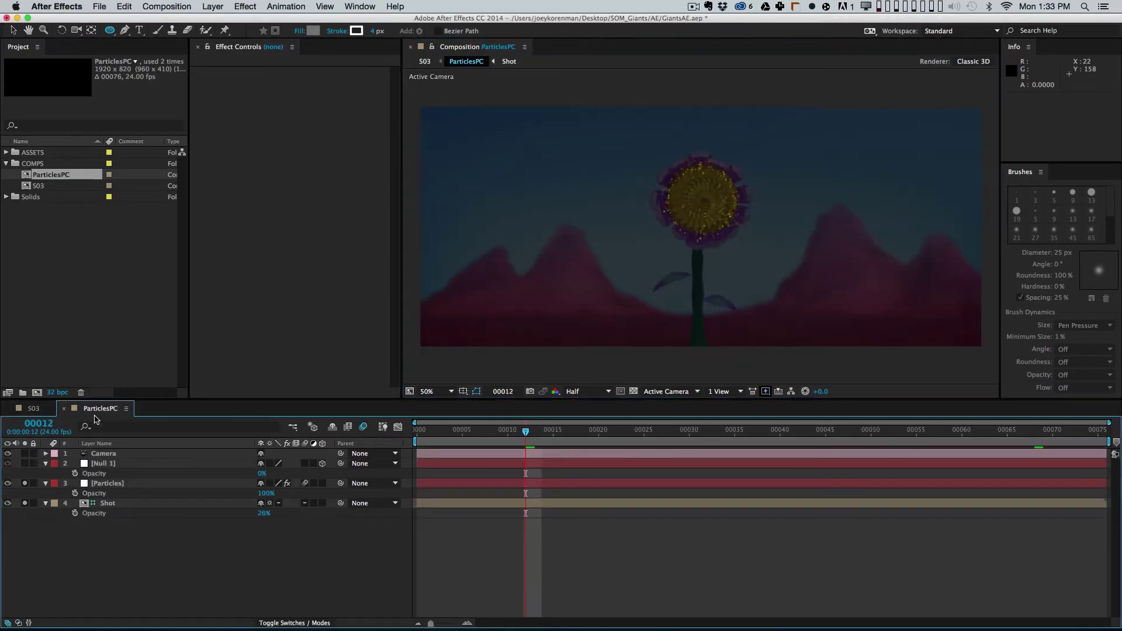
Step: Reveal the Particles layer's keyframes and preview the particles against the dimmed flower from frame 0
left_click_drag(158, 503, 203, 521)
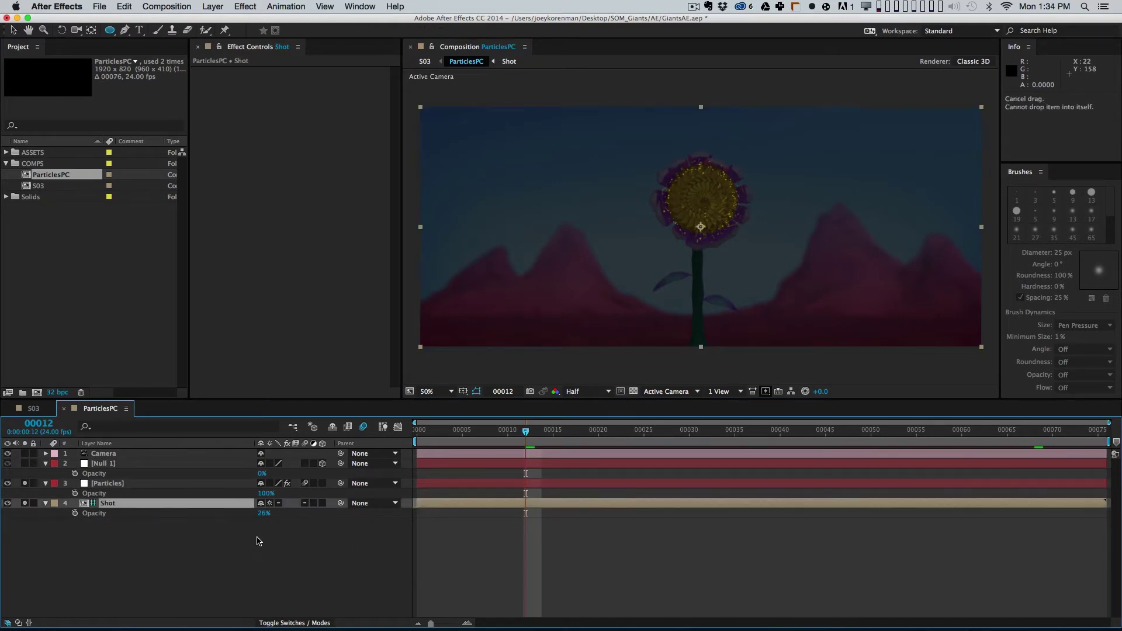
key("Home")
left_click(146, 483)
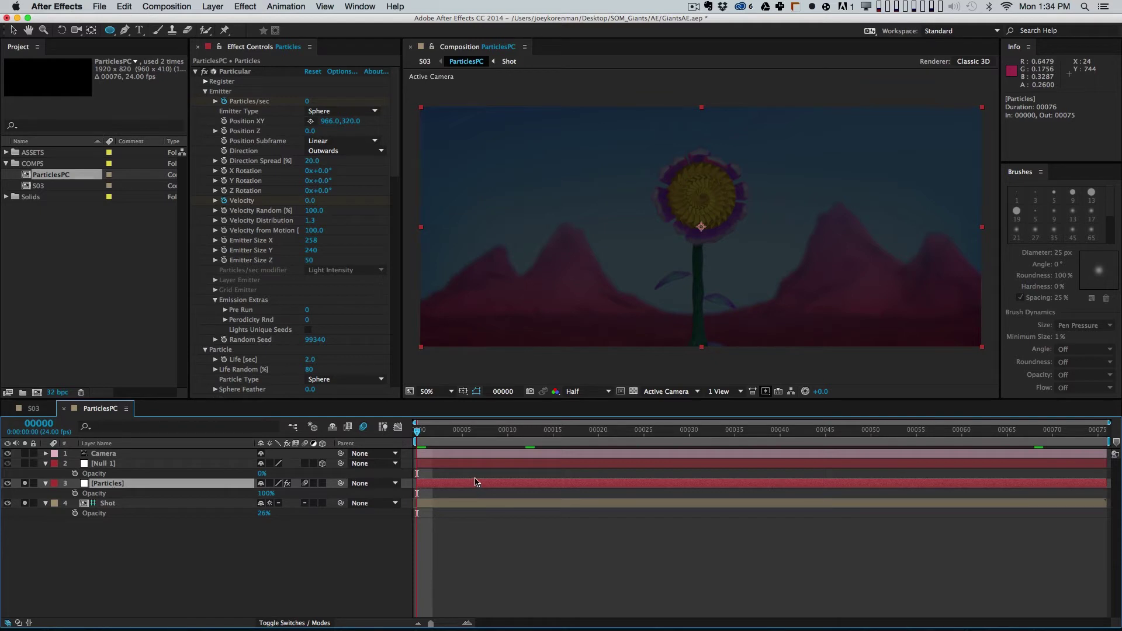
key("u")
key("KP_0")
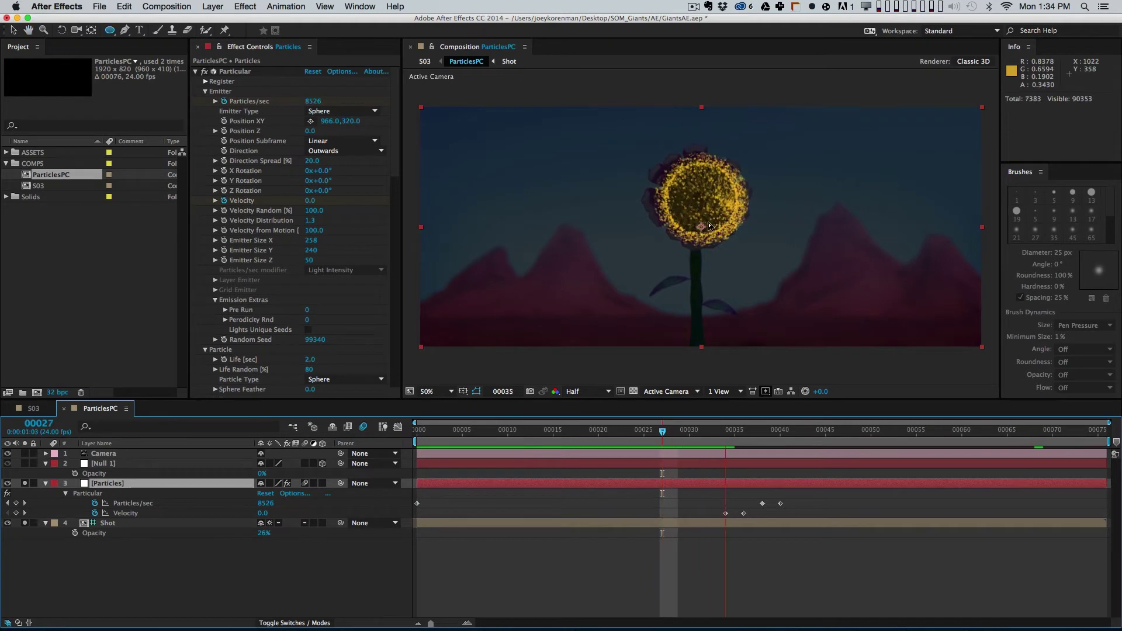
Step: Keyframe Particular's Spherical Field Strength at 100 on frame 34 and 50 on frame 0, and enable keyframing for its Radius
key("k")
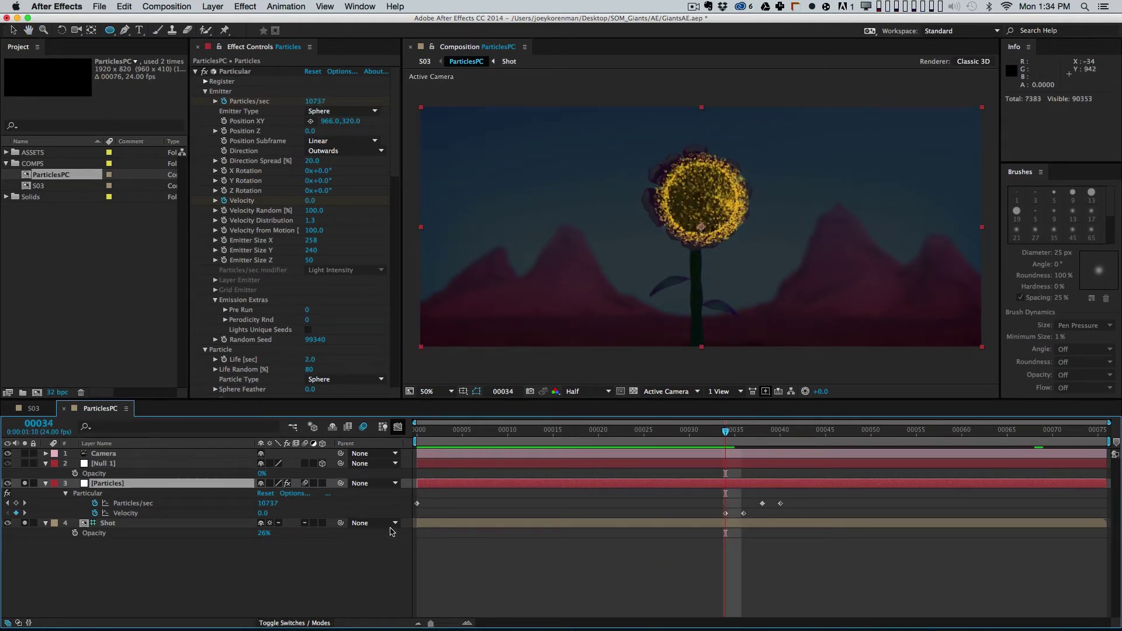
scroll(402, 351, "down", 10)
scroll(400, 286, "down", 10)
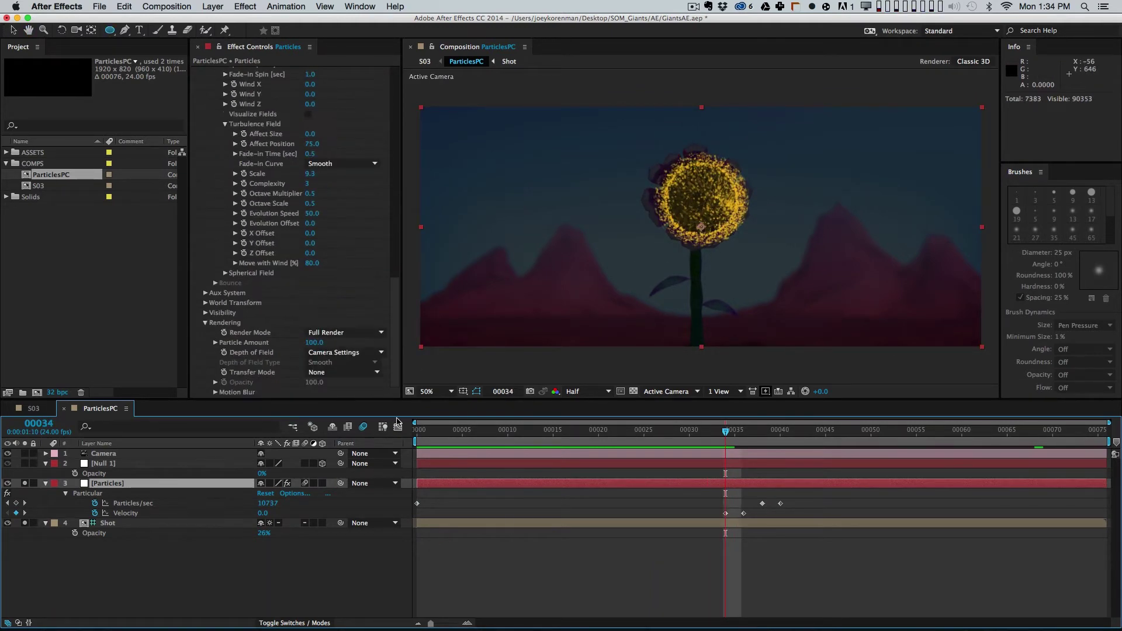
left_click(226, 273)
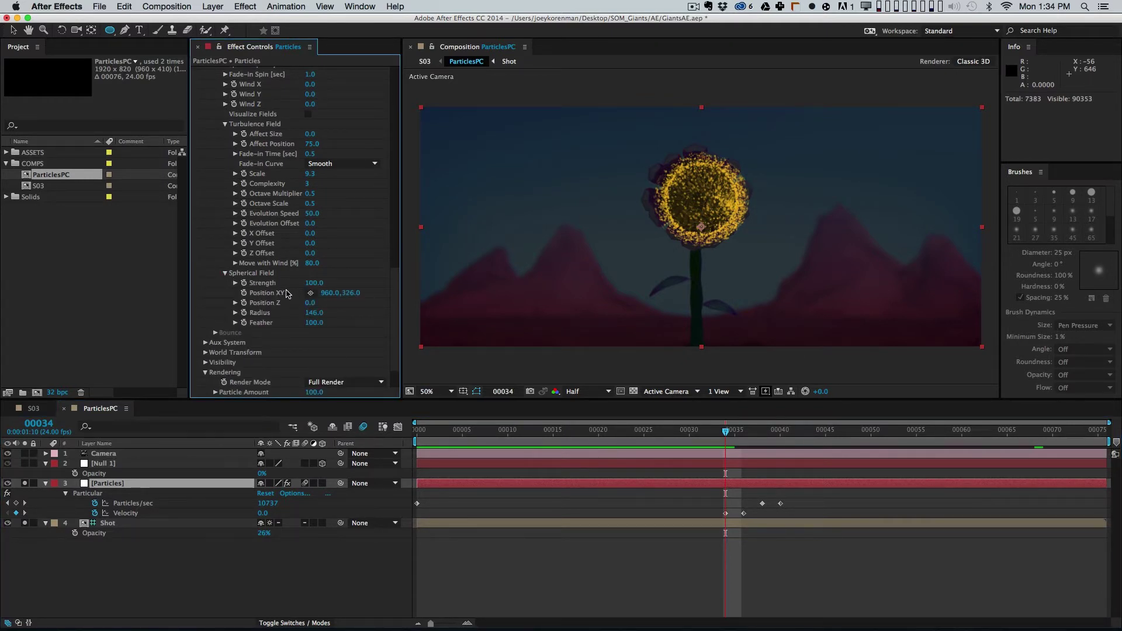
left_click(246, 285)
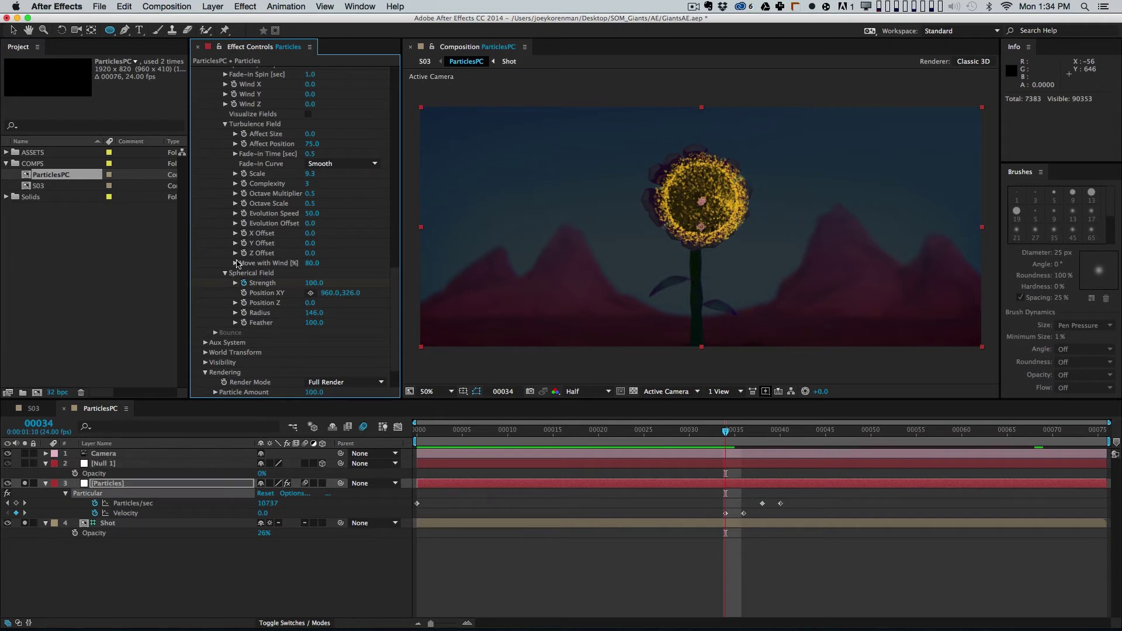
key("Home")
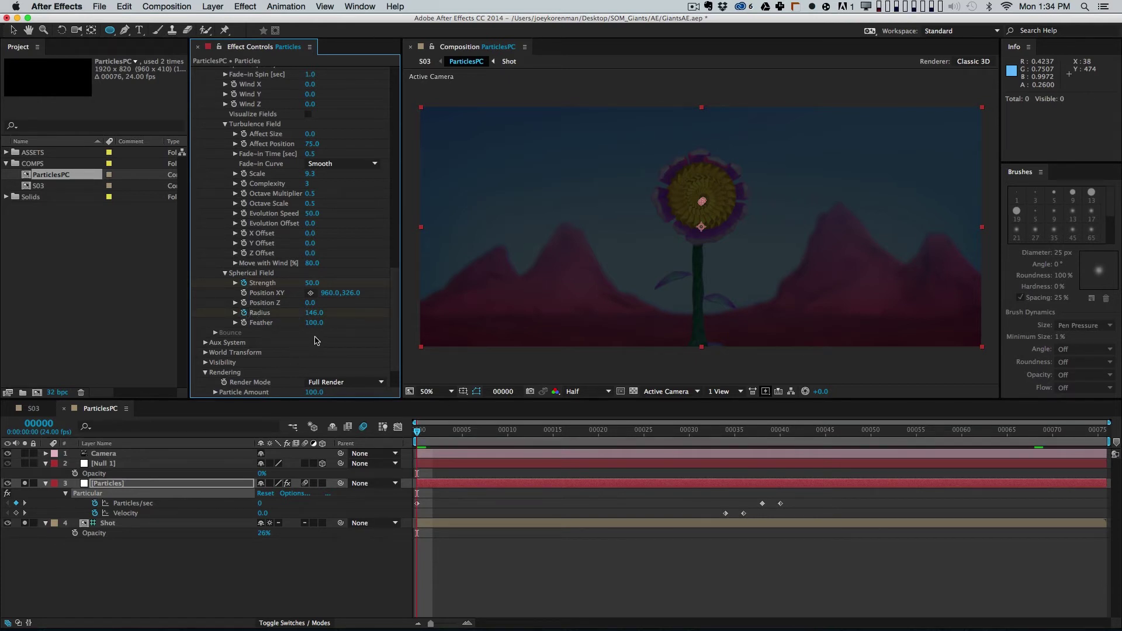
Step: Keyframe the Spherical Field Radius at 80 on frame 0 and 120 on frame 34
key("u")
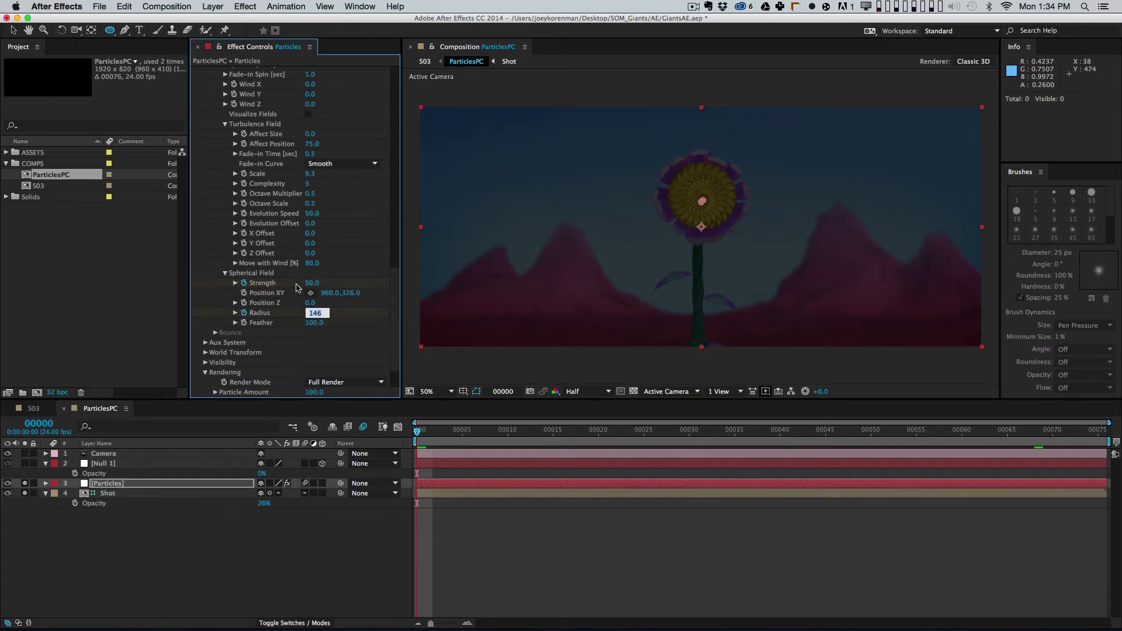
key("u")
key("k")
left_click(310, 314)
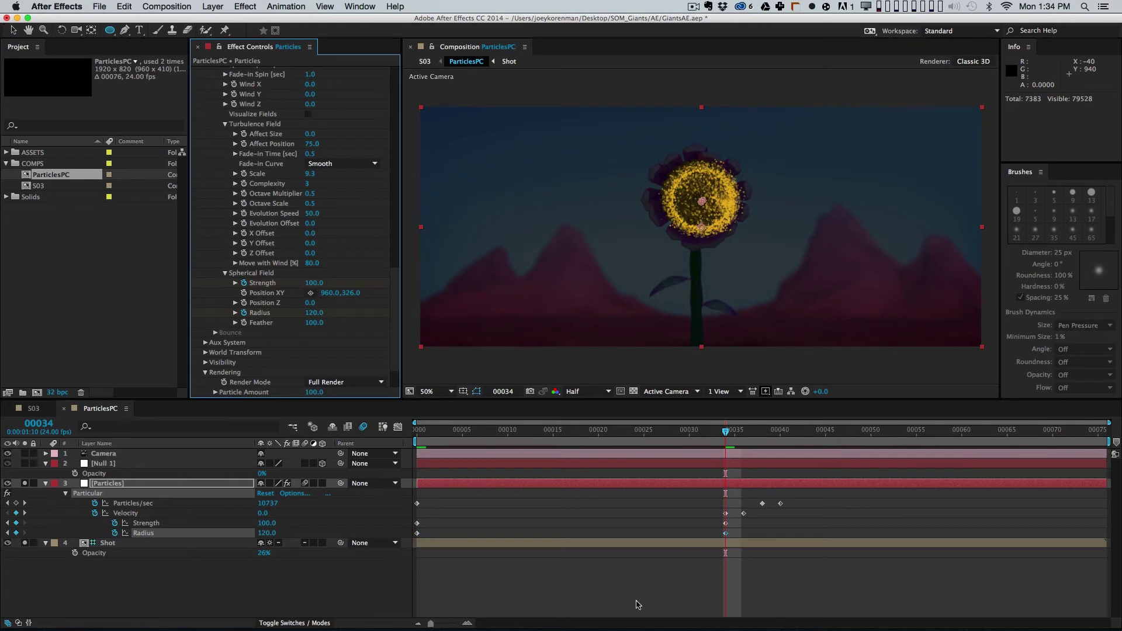
Step: Preview the particles with the animated Spherical Field from the first frame
left_click(620, 602)
key("Home")
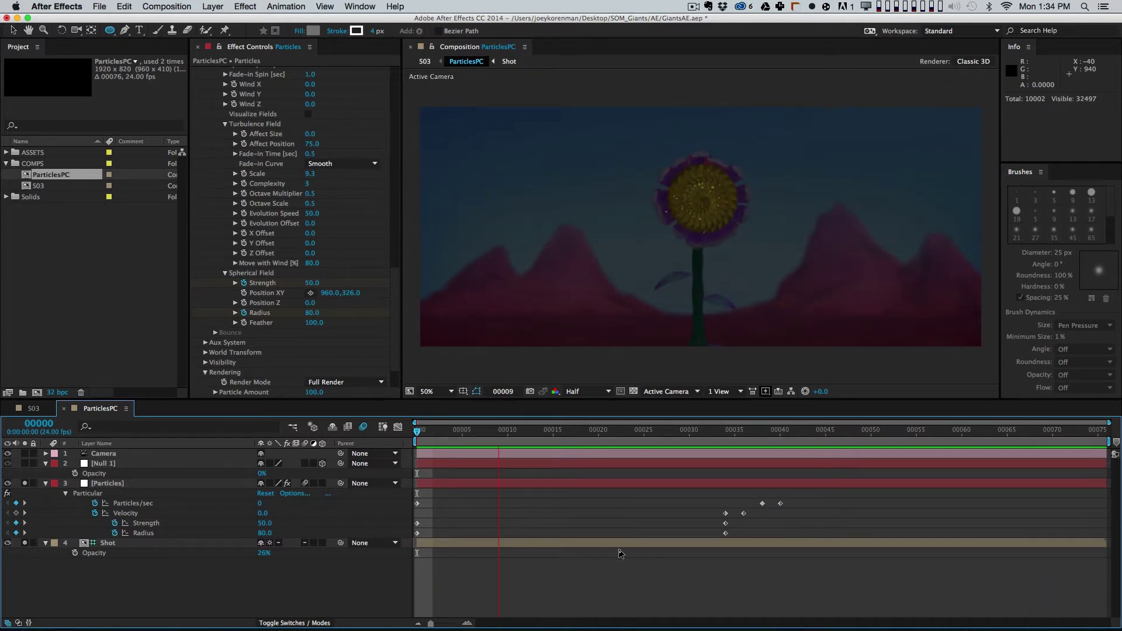
key("space")
Step: Set the Particles layer's Velocity keyframe at frame 36 to 2500 and preview the stronger burst
left_click(199, 514)
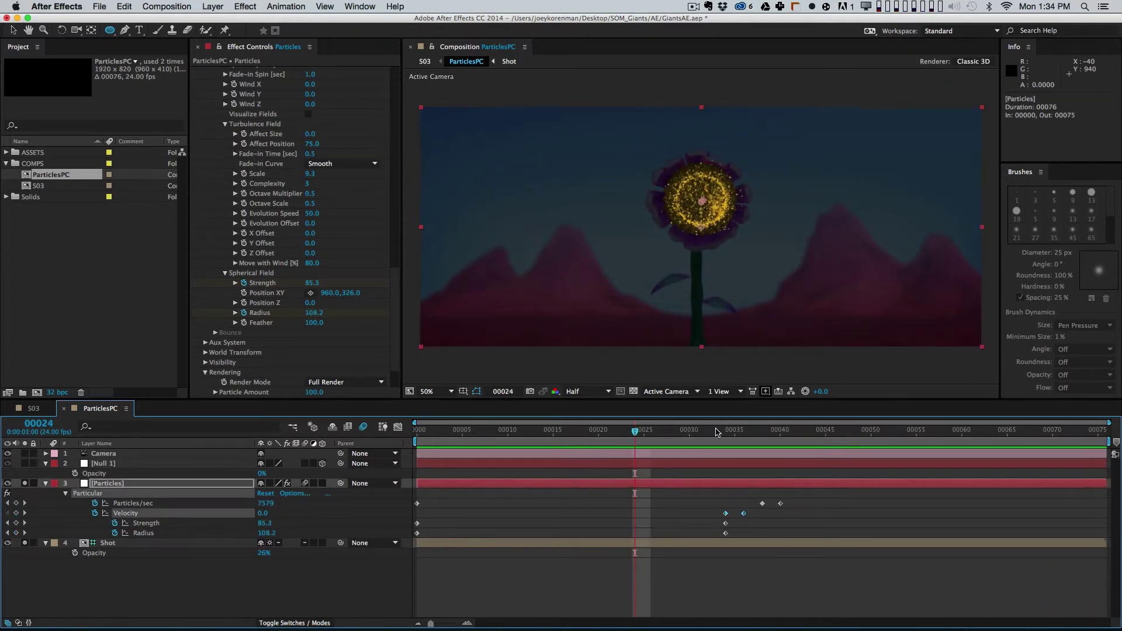
left_click(725, 432)
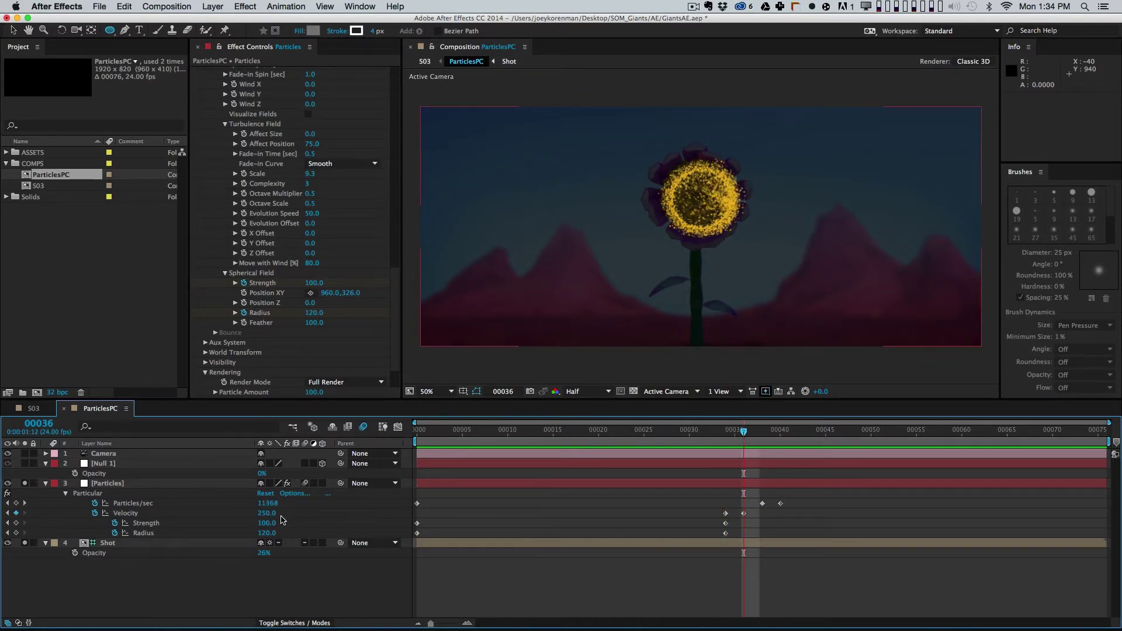
double_click(744, 514)
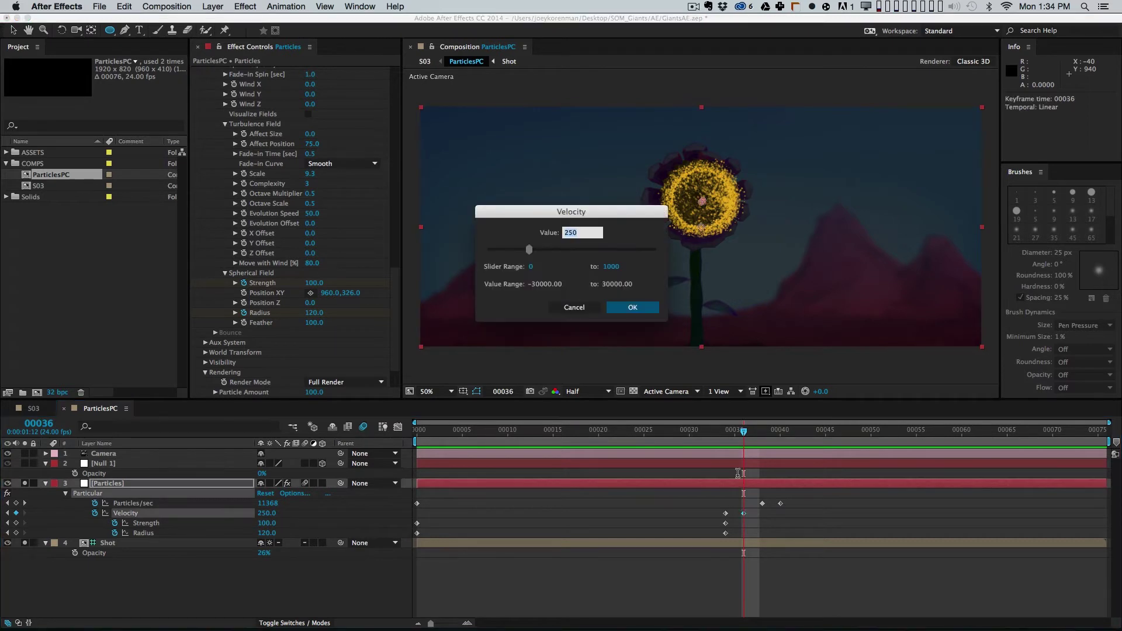
type("2500")
key("Return")
key("KP_0")
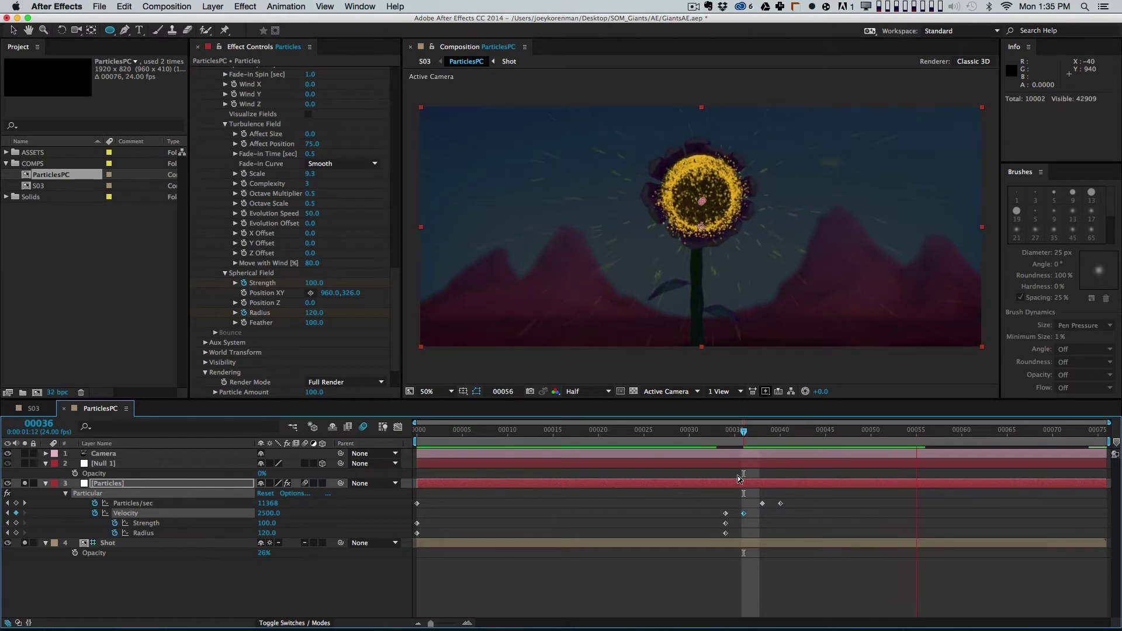
key("space")
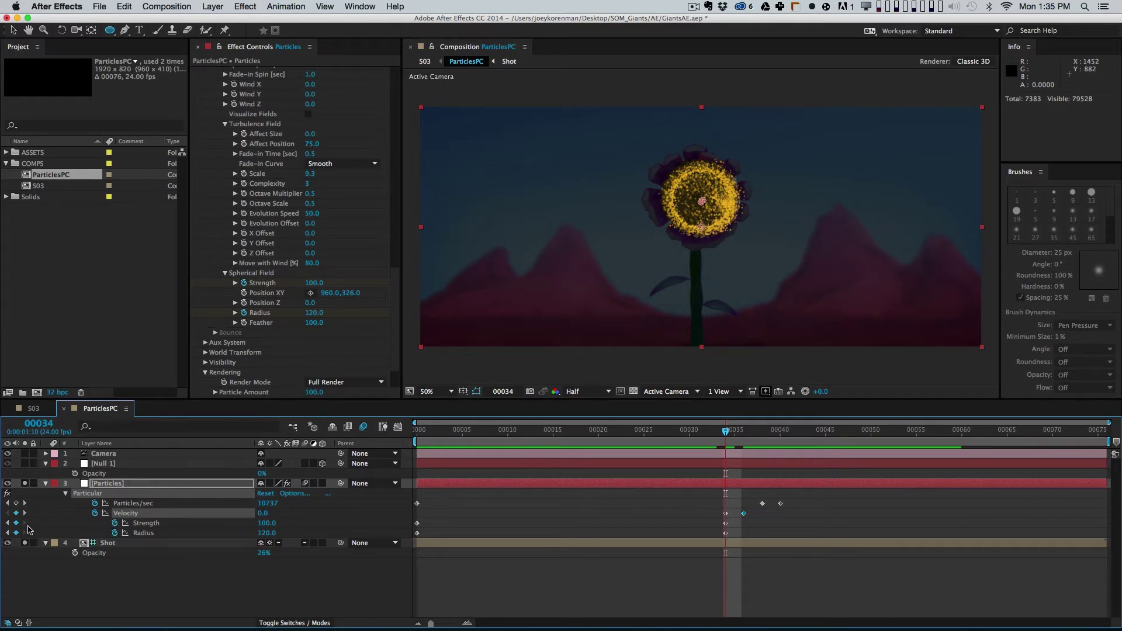
Step: Keyframe the Spherical Field Strength at 0 on frame 36 and scrub through the resulting burst
key("Page_Down")
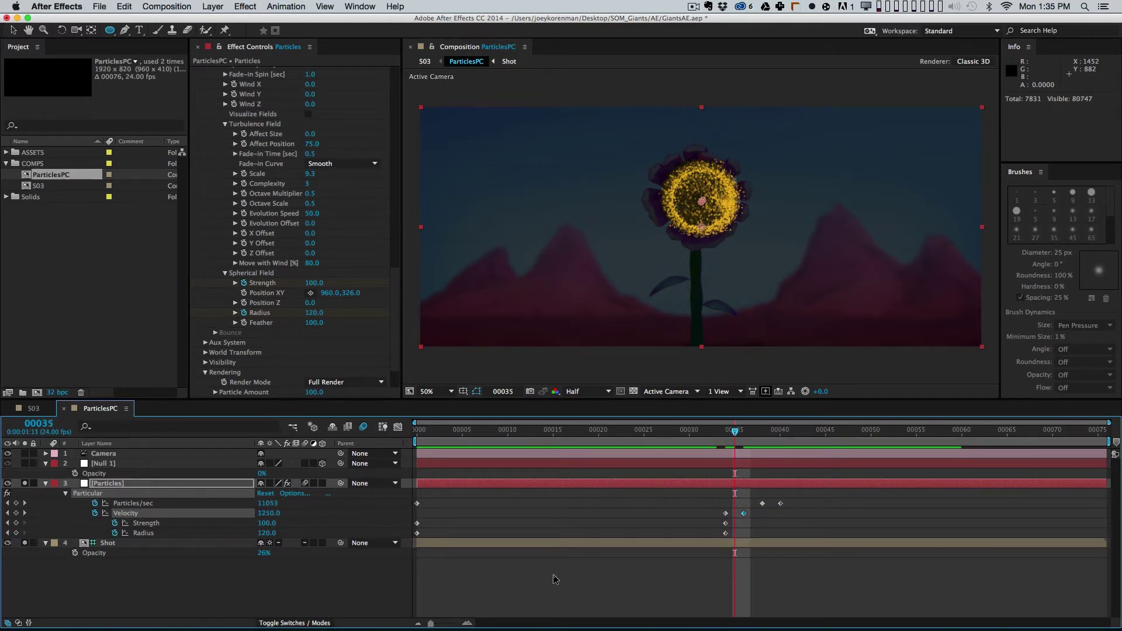
left_click(282, 599)
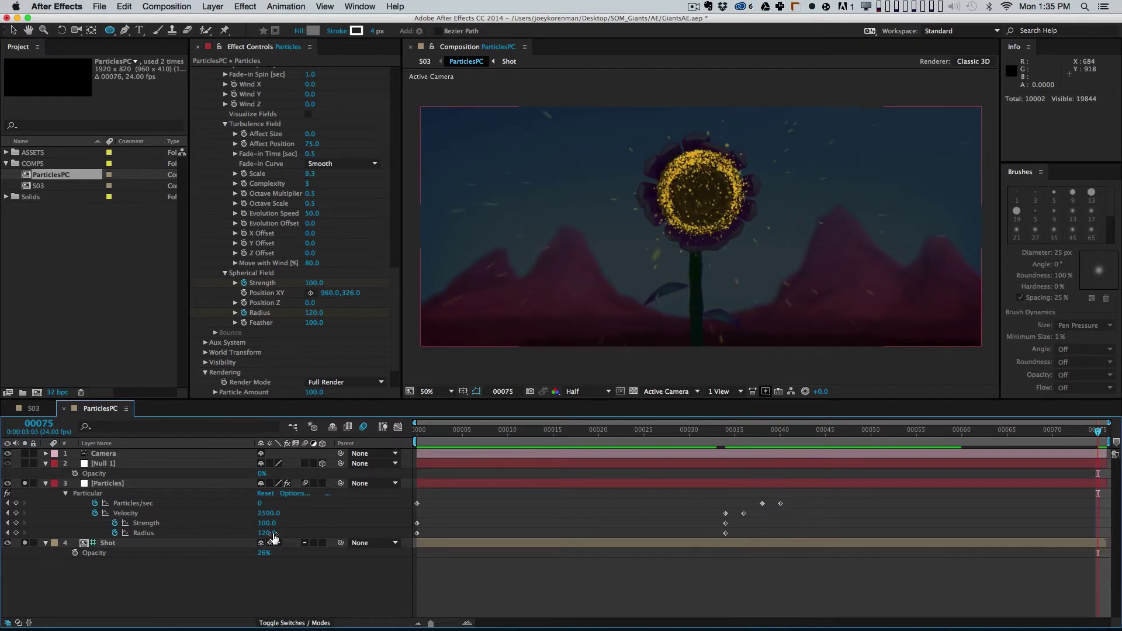
key("Page_Down")
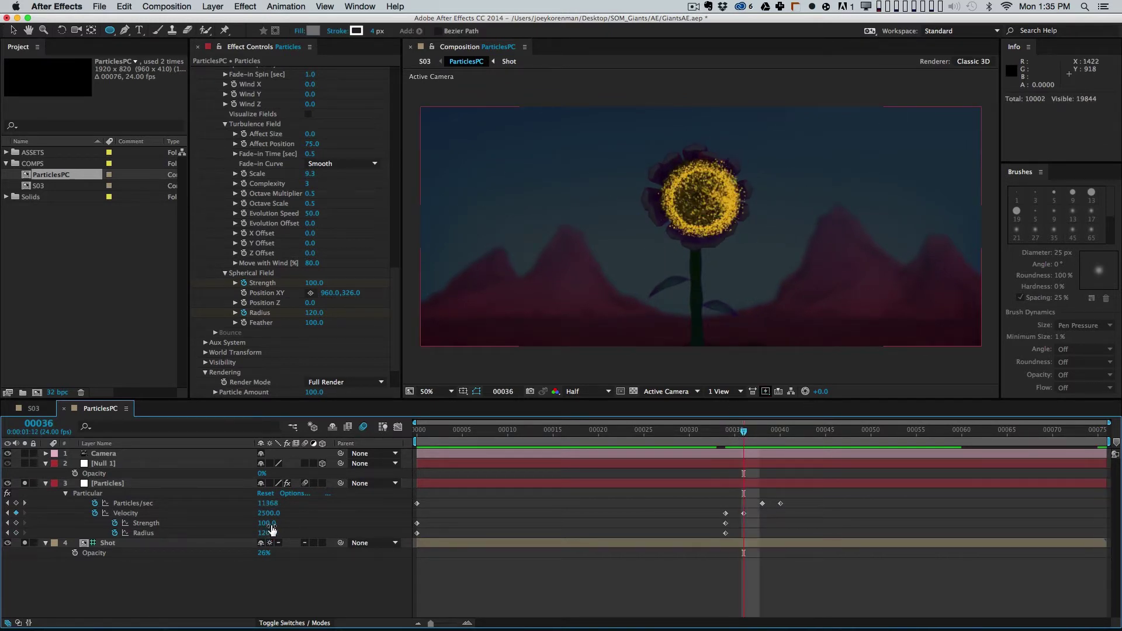
key("Return")
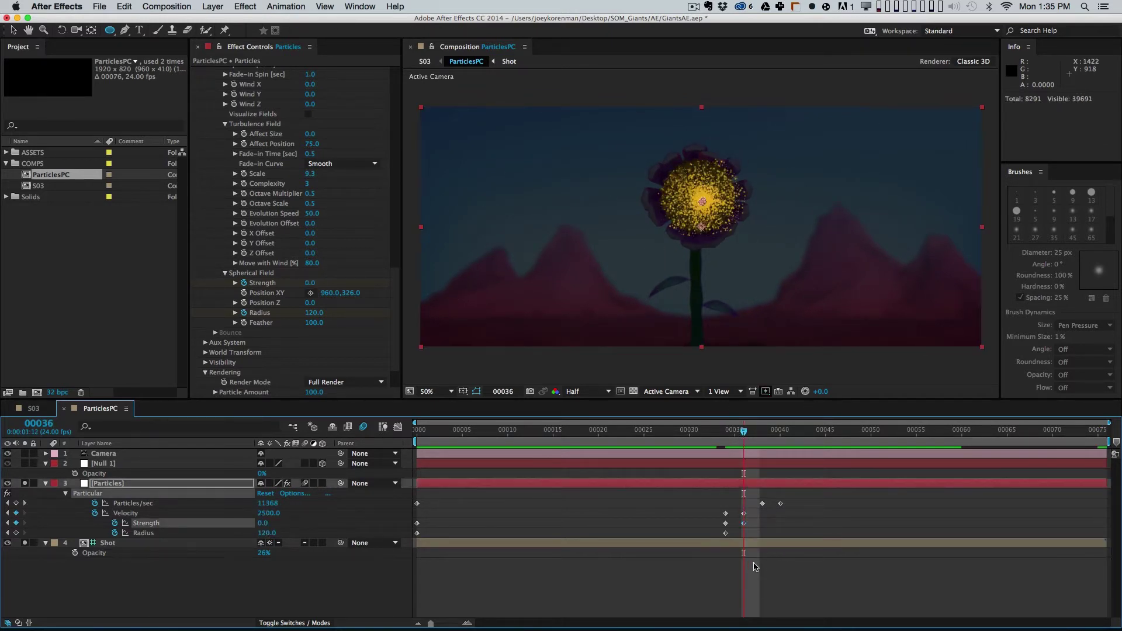
left_click(754, 567)
left_click_drag(747, 435, 979, 438)
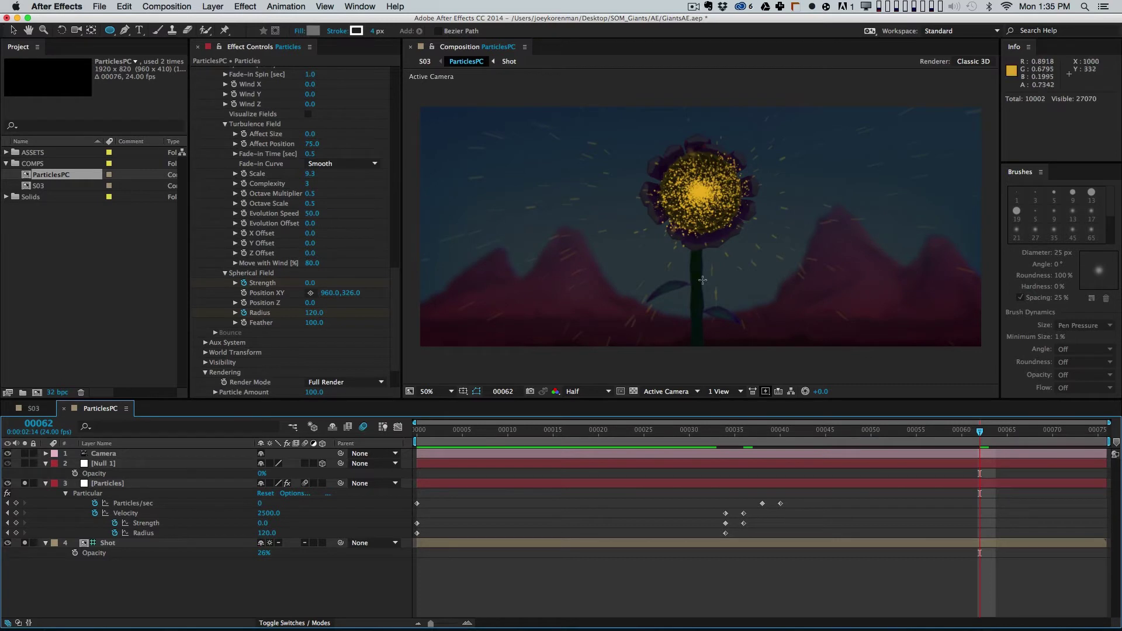
Step: Replace the Velocity animation with Wind Z keyframes of 0 on frame 34 and -1170 on frame 35, and preview the burst
left_click(727, 440)
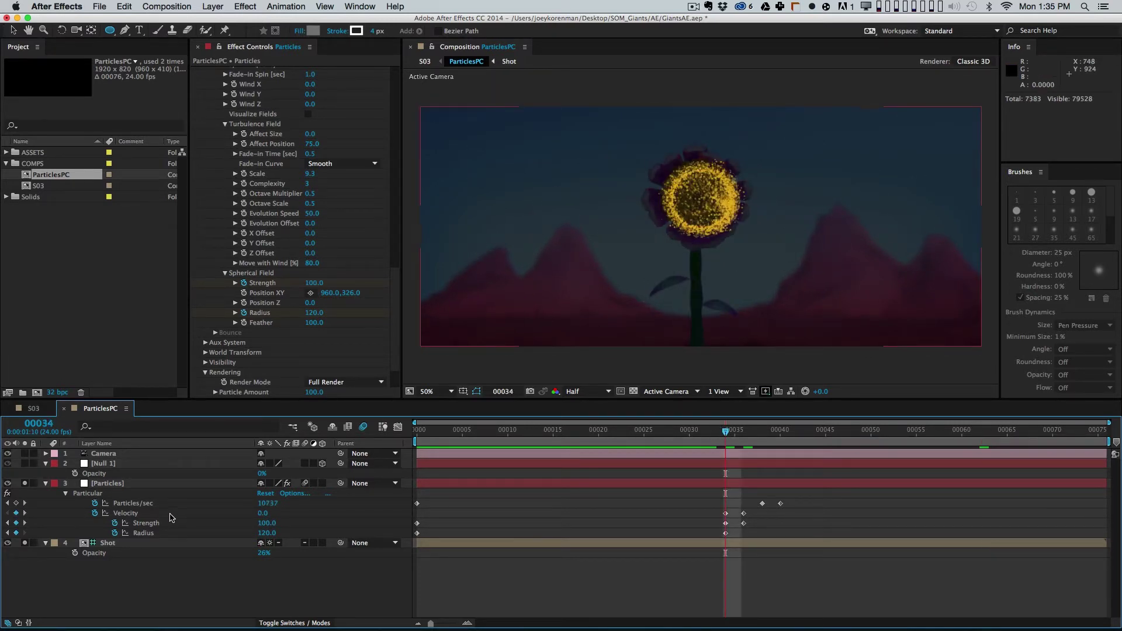
left_click(95, 513)
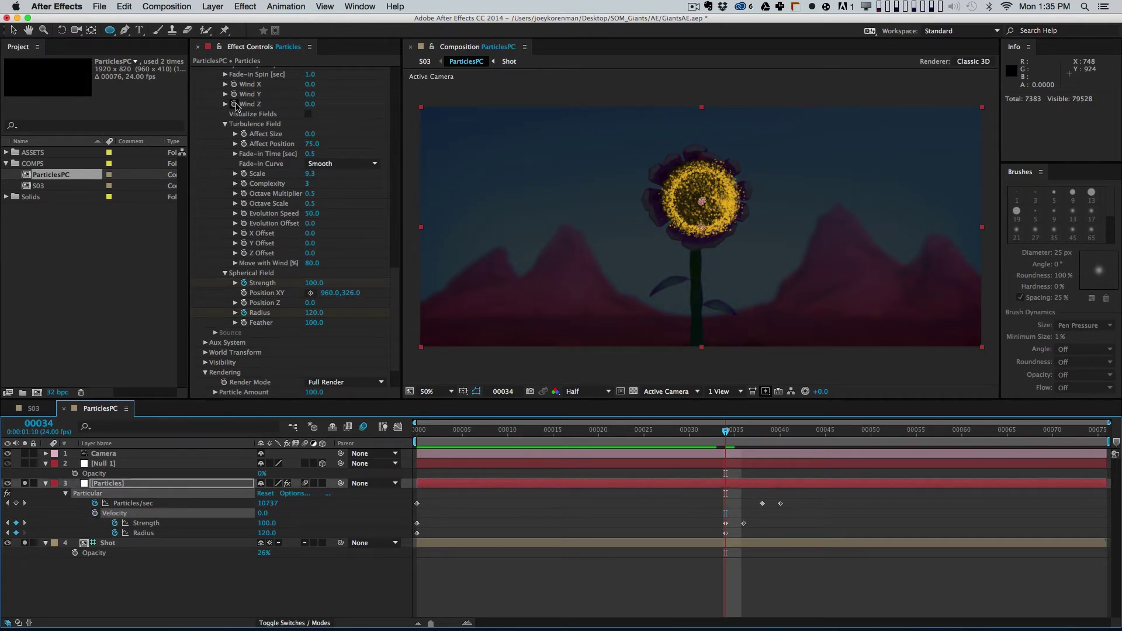
left_click(235, 105)
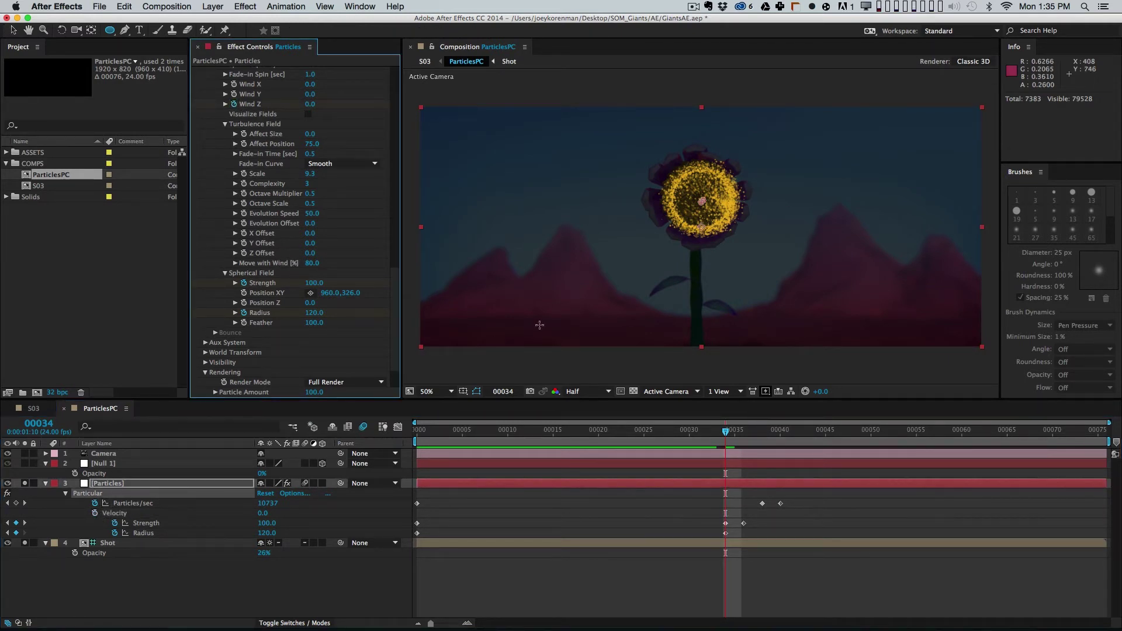
key("u")
key("u")
key("Page_Down")
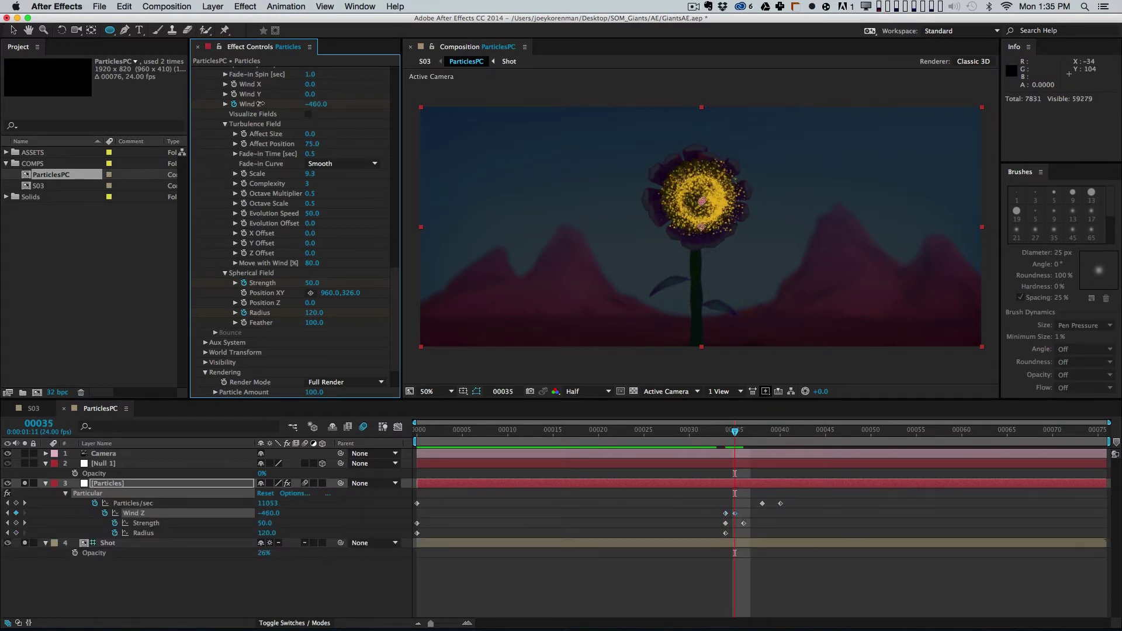
left_click_drag(266, 104, 240, 104)
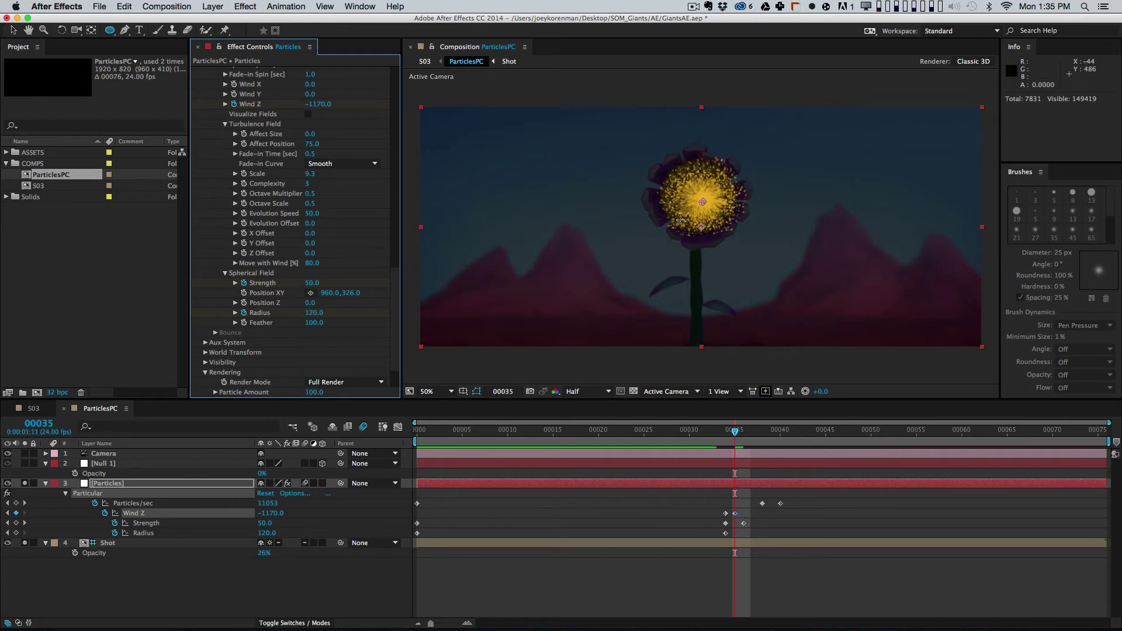
key("space")
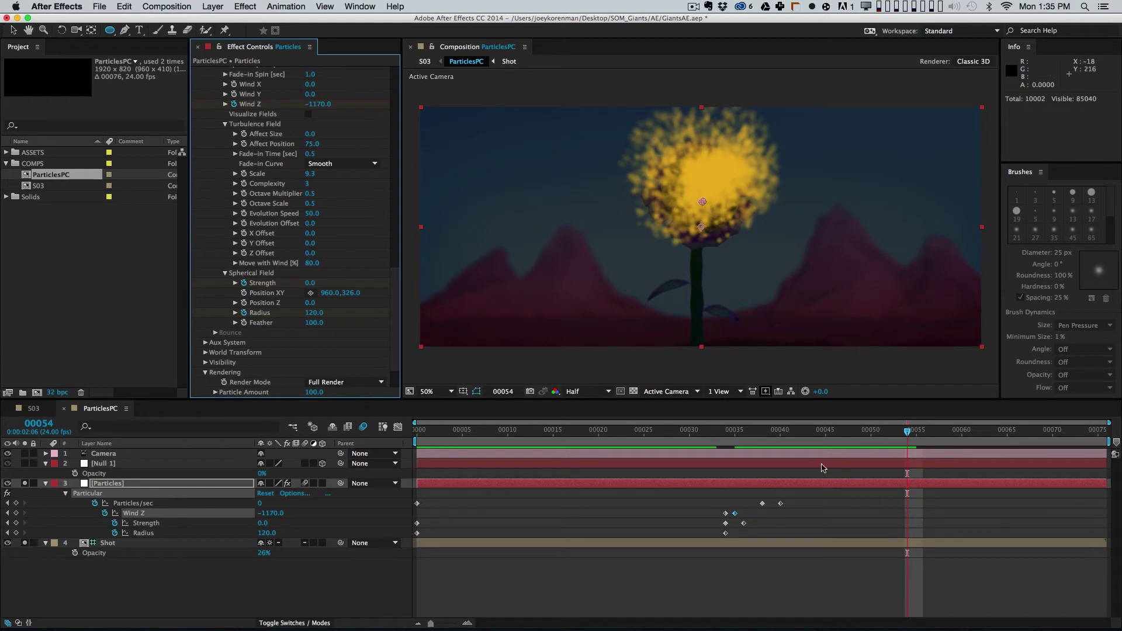
left_click(739, 446)
Step: Undo the Wind Z keyframes and the preceding changes back to before the Spherical Field Radius was keyframed
key("cmd+z")
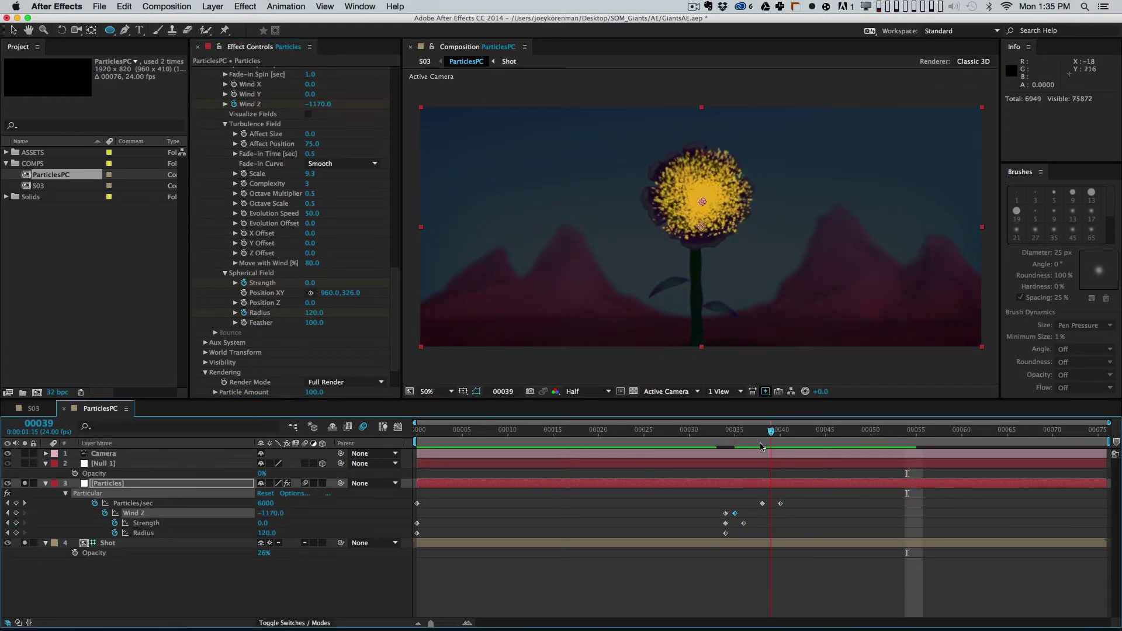
key("super+z")
key("super+z")
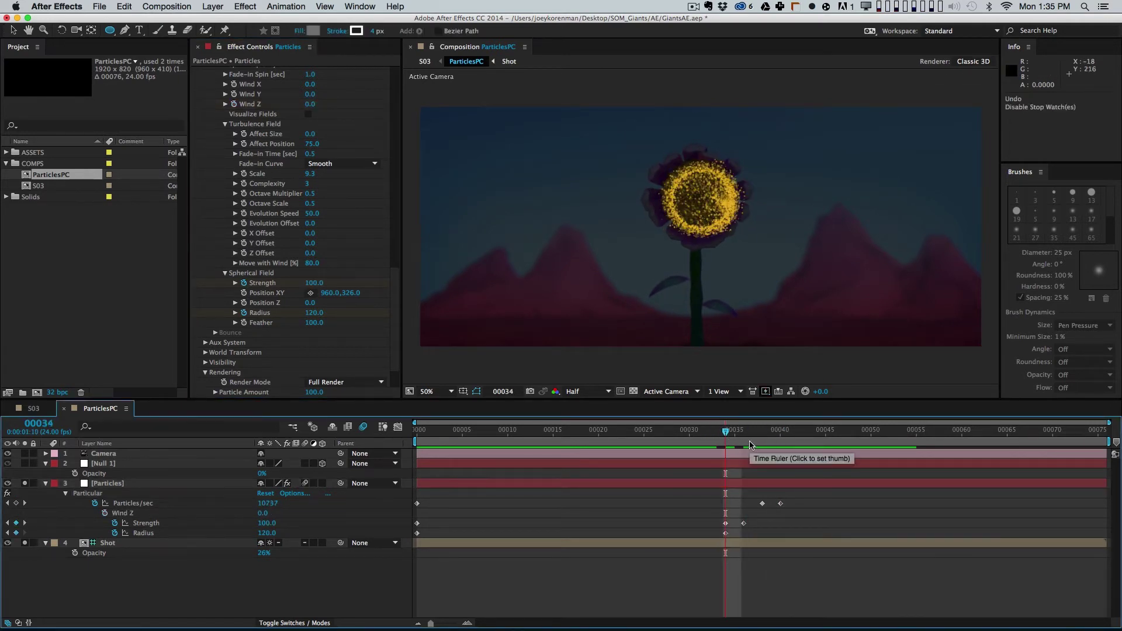
key("super+z")
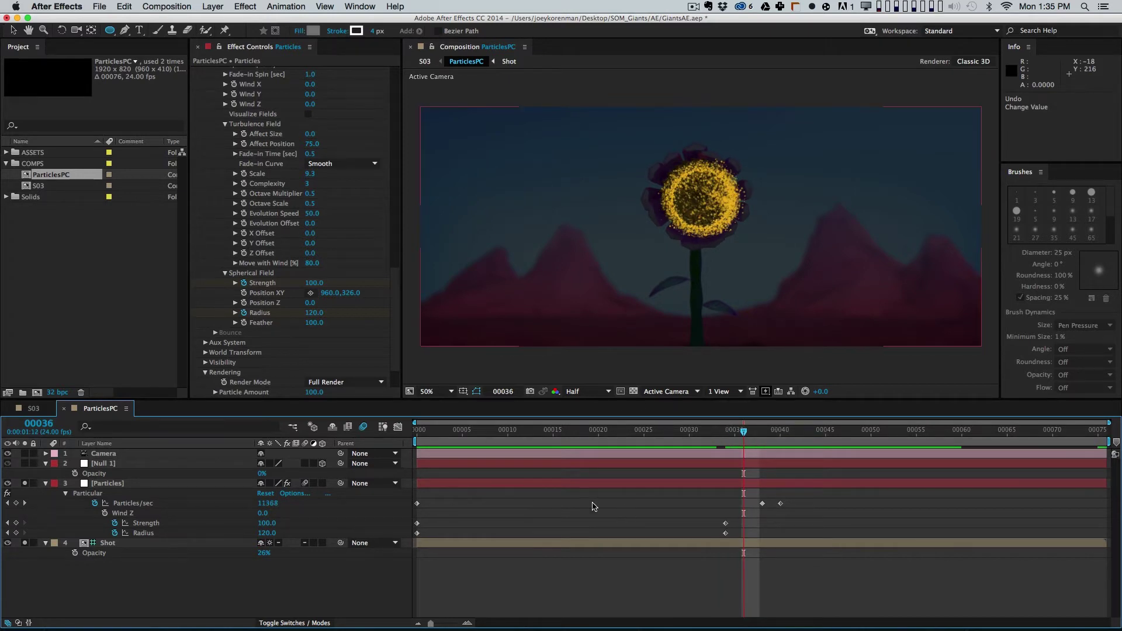
key("super+z")
key("super+z")
key("Home")
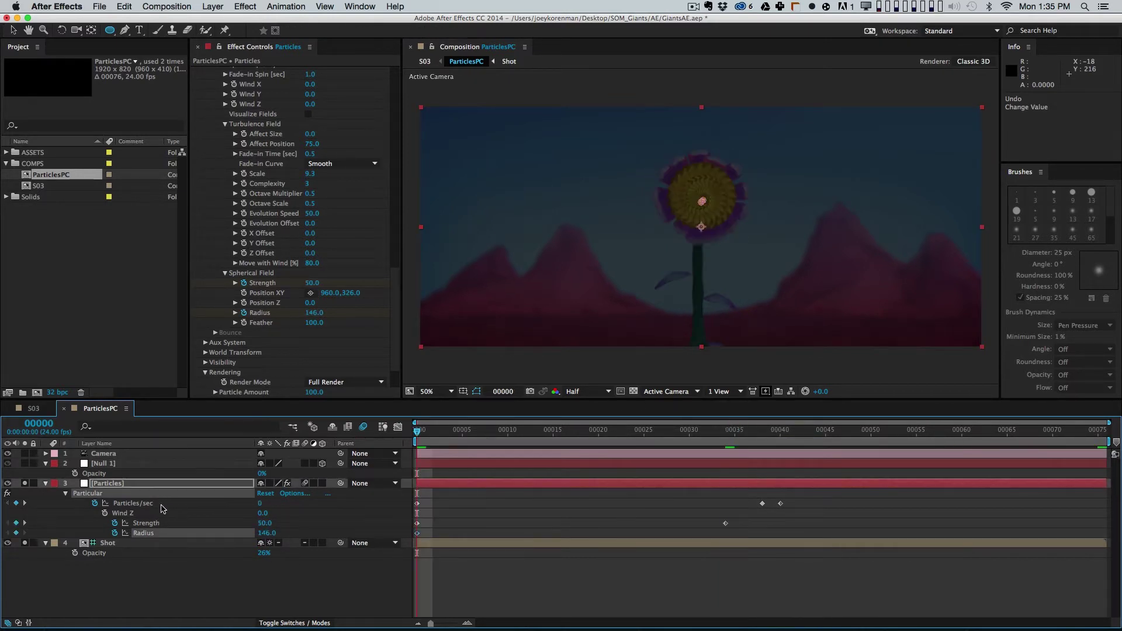
key("super+z")
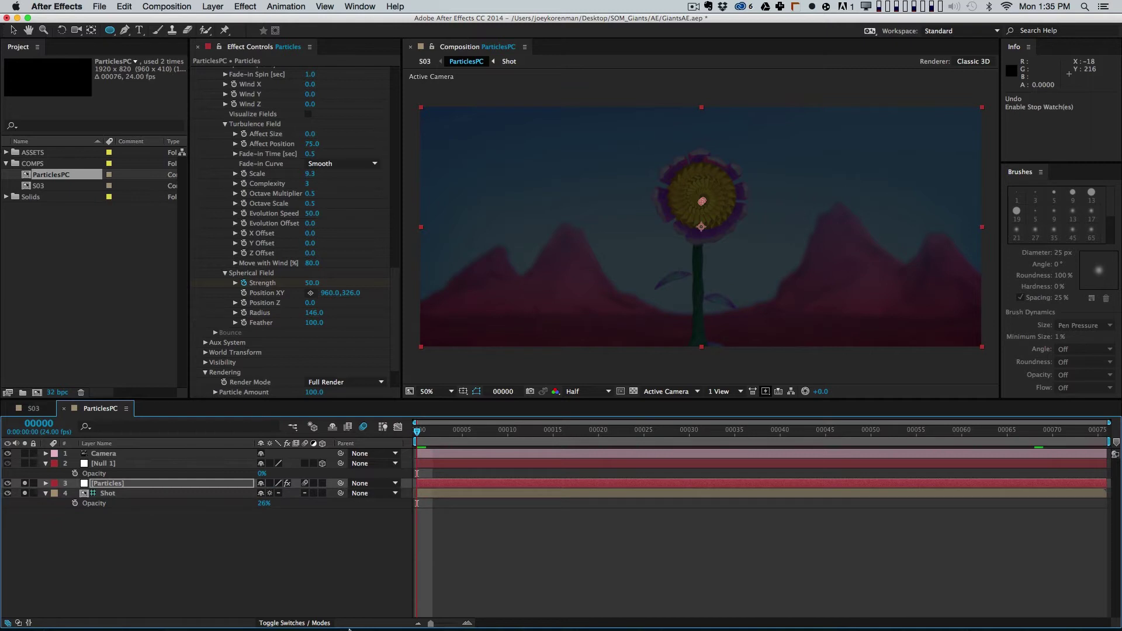
Step: Reveal the Particles layer's animated properties and scrub through its burst frames
key("u")
left_click(651, 573)
left_click_drag(739, 431, 780, 432)
left_click_drag(857, 450, 799, 495)
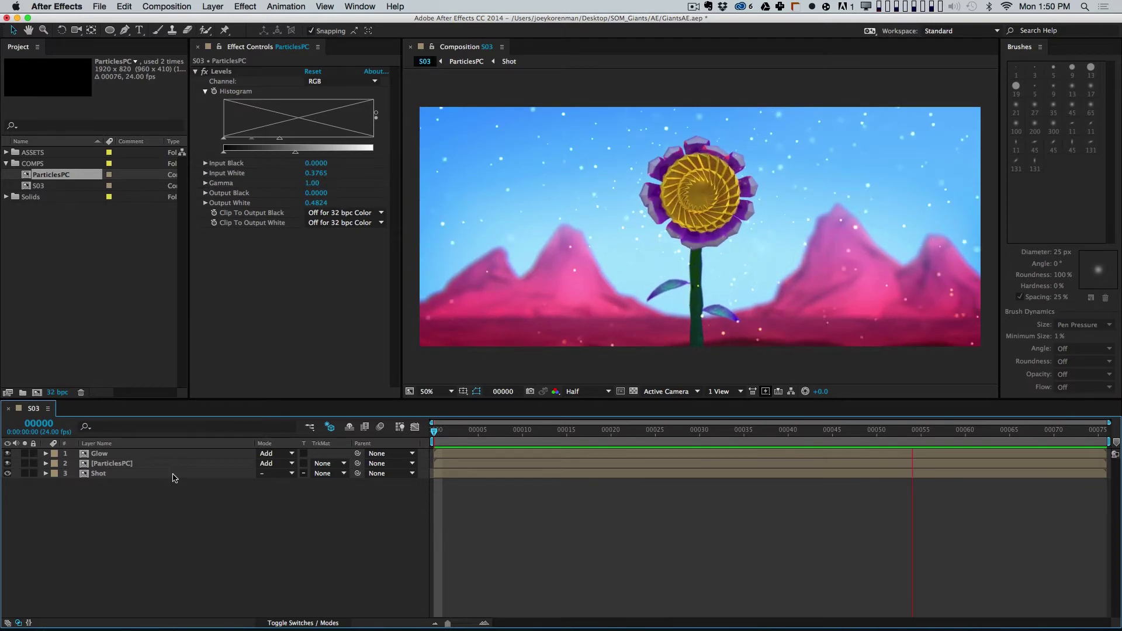
Step: Solo the ParticlesPC layer in the S03 composition, reveal its mask and play the burst up to frame 50
key("space")
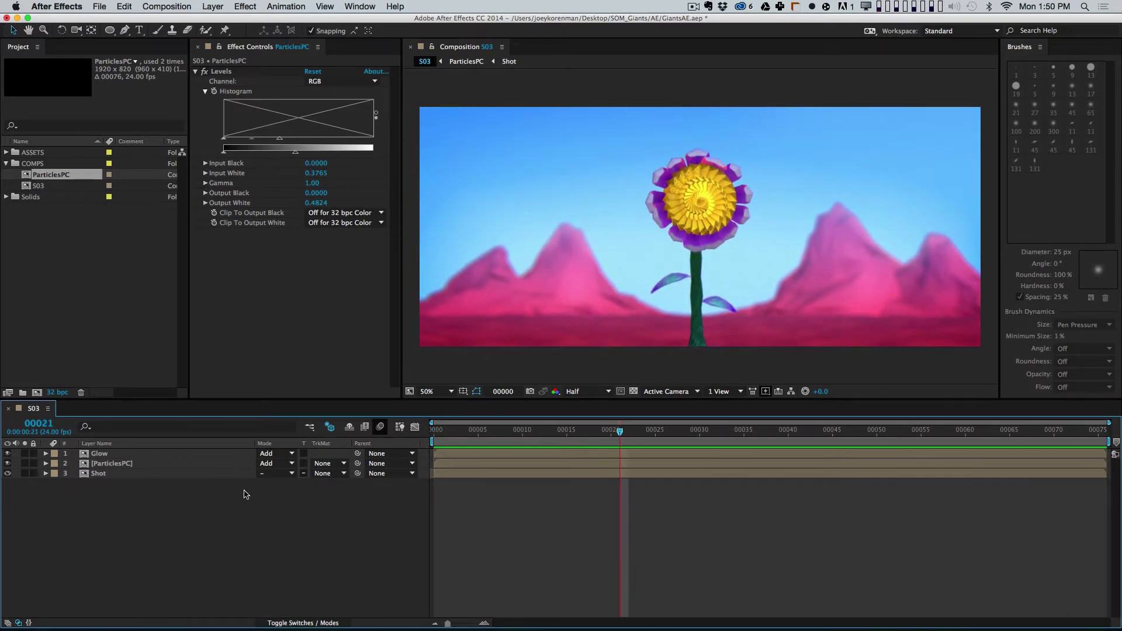
left_click(173, 464)
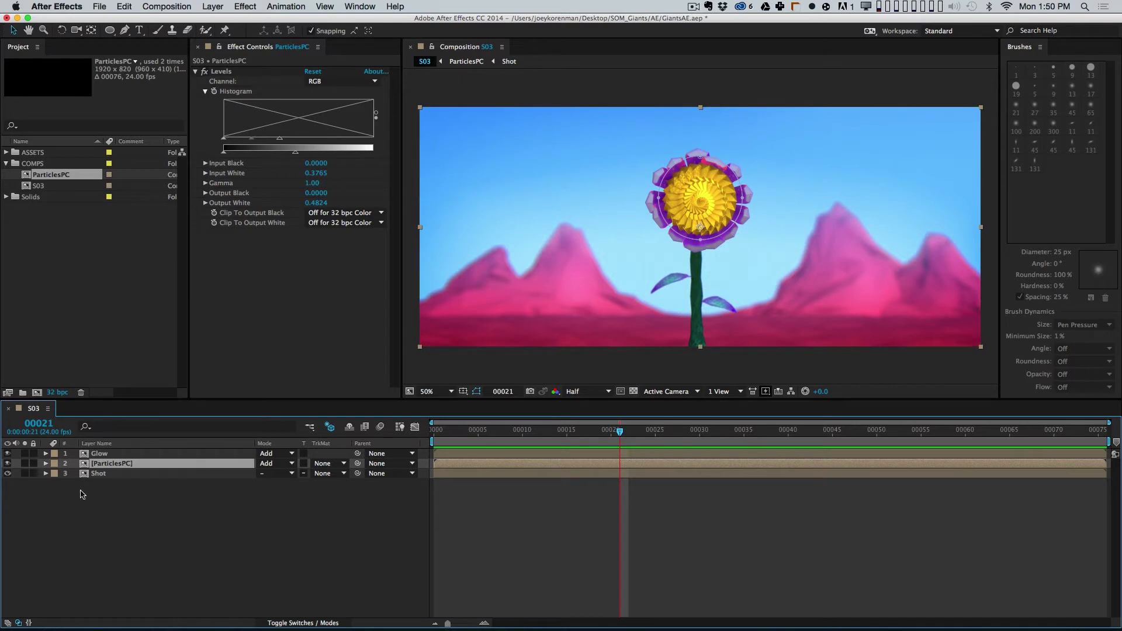
left_click(24, 463)
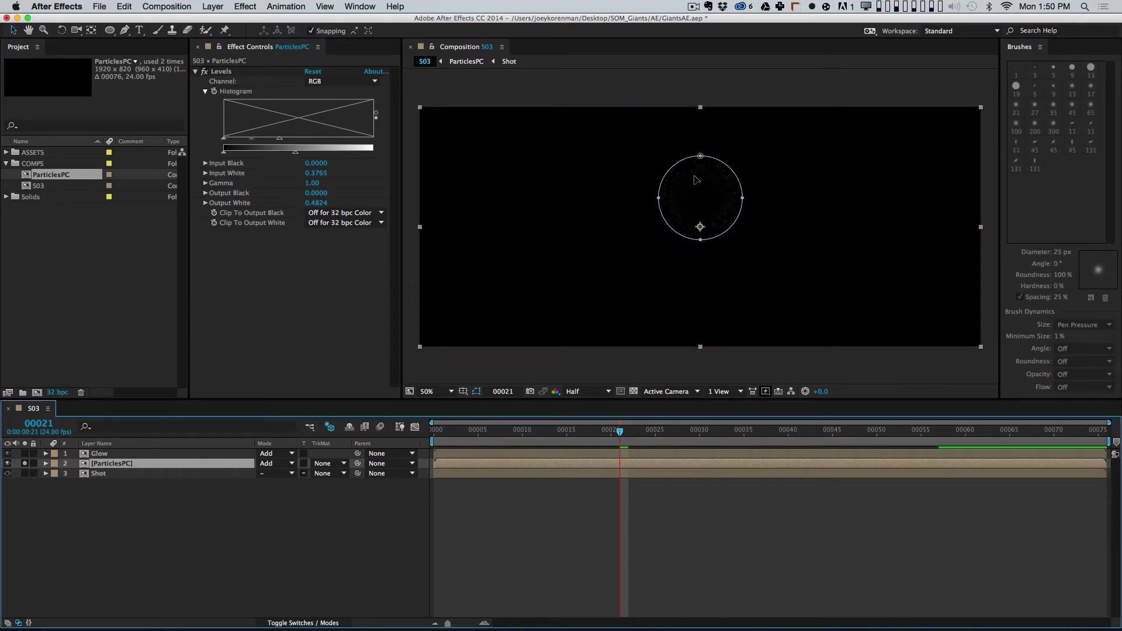
key("m")
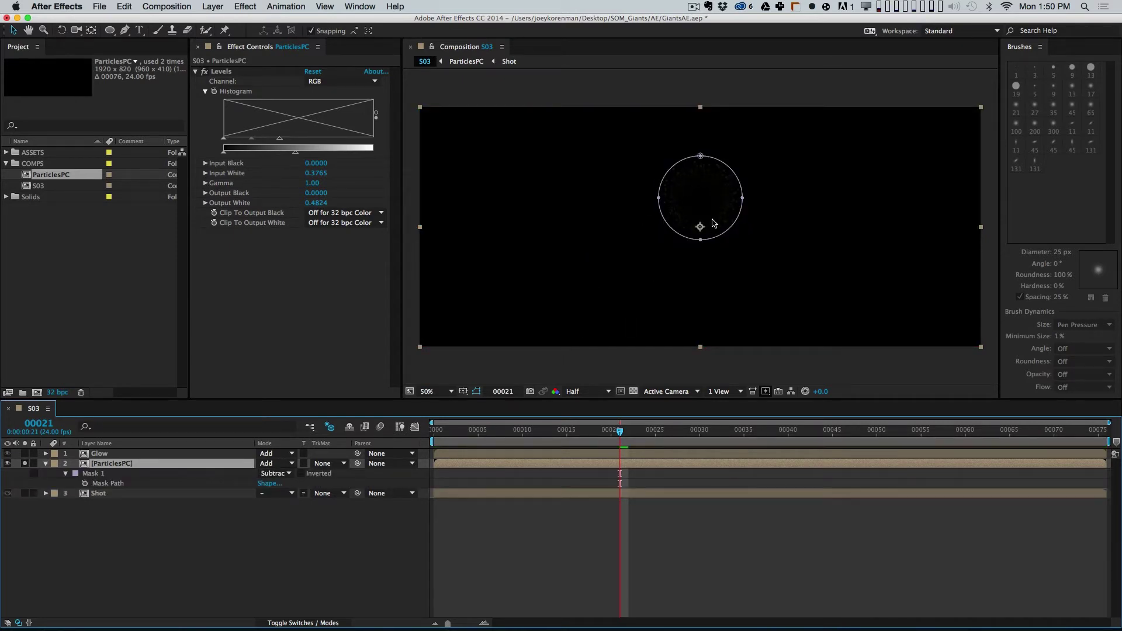
key("space")
key("space")
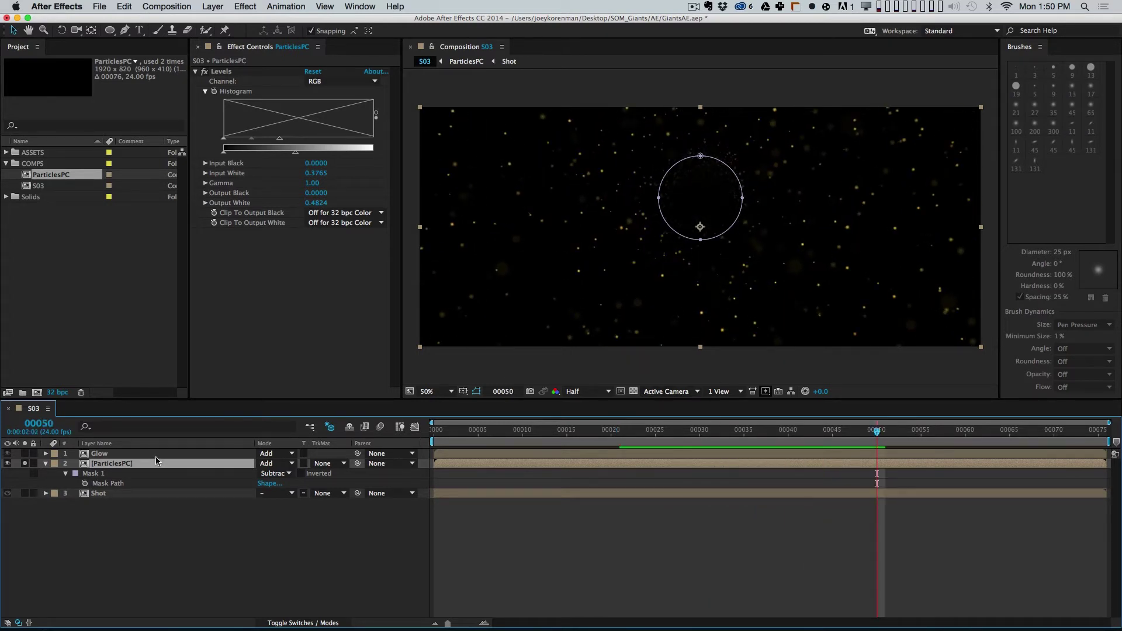
Step: Compare the burst with ParticlesPC's Mask 1 mode set to None, and restore the mode to Subtract
left_click(289, 472)
left_click(273, 486)
mouse_move(736, 434)
left_mouse_down()
mouse_move(469, 432)
mouse_move(719, 439)
left_mouse_up()
key("space")
key("space")
left_click(274, 473)
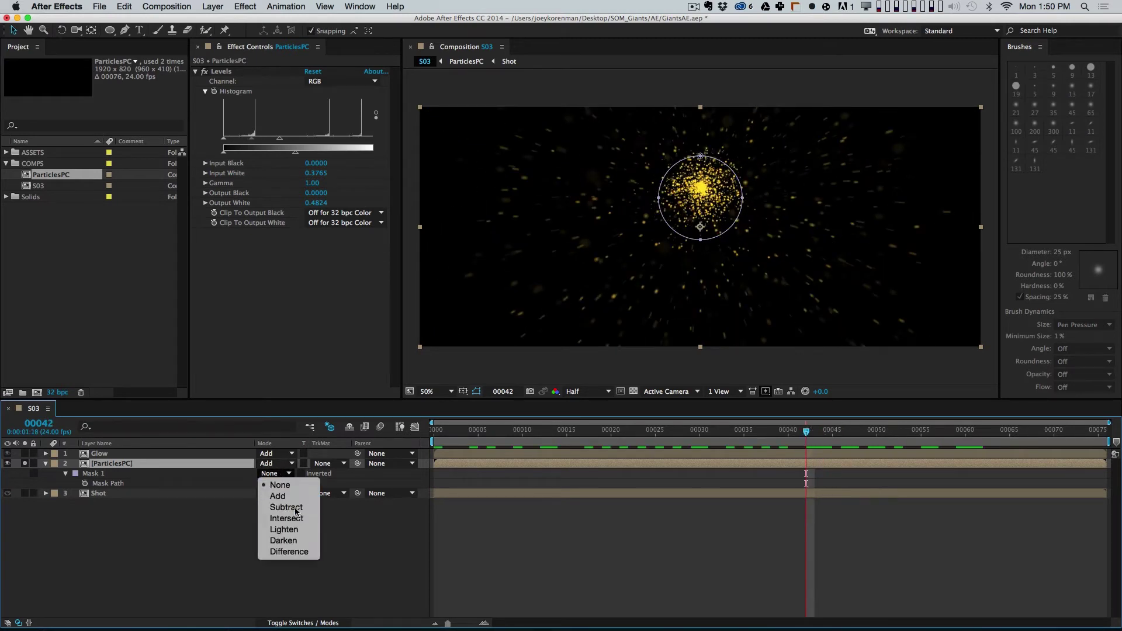
left_click(287, 507)
Step: Solo the Glow layer instead of ParticlesPC, reveal its mask and scrub through the glow's build-up
left_click(24, 463)
left_click(25, 453)
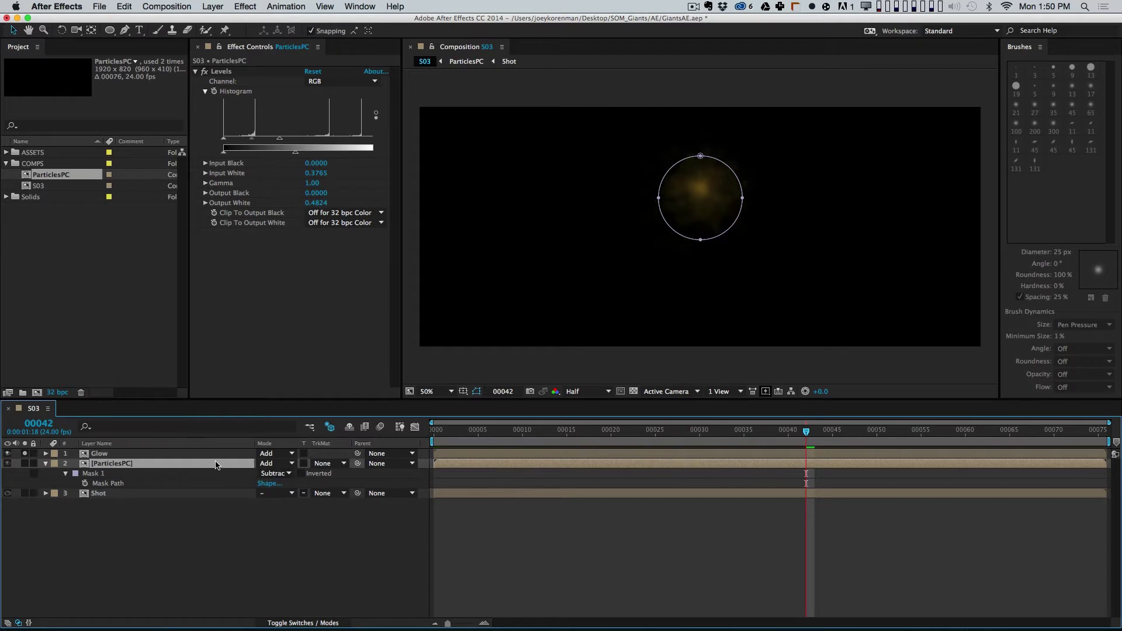
left_click(219, 455)
key("m")
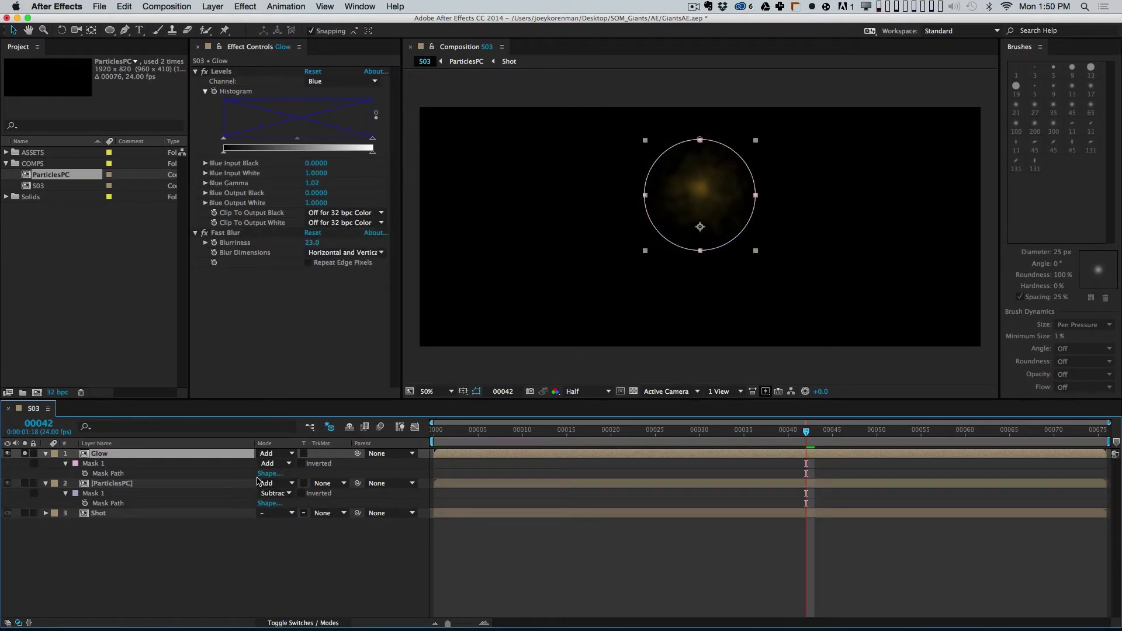
left_click_drag(612, 431, 726, 434)
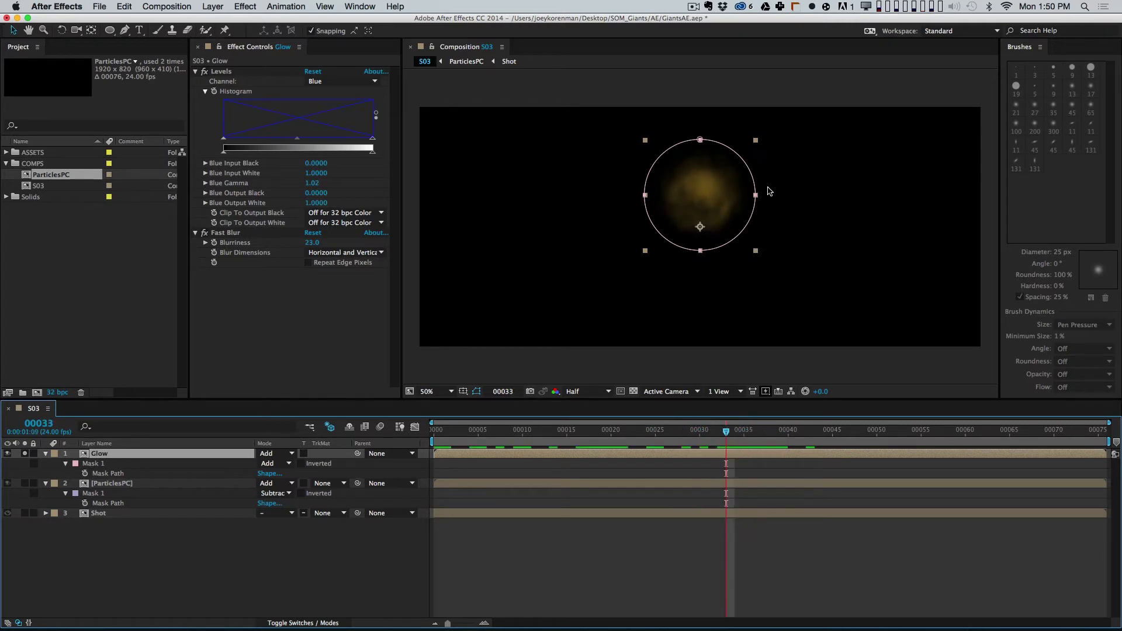
left_click_drag(739, 432, 620, 436)
Step: Unsolo the Glow layer, hide the layer controls and preview the full S03 composite
left_click(25, 454)
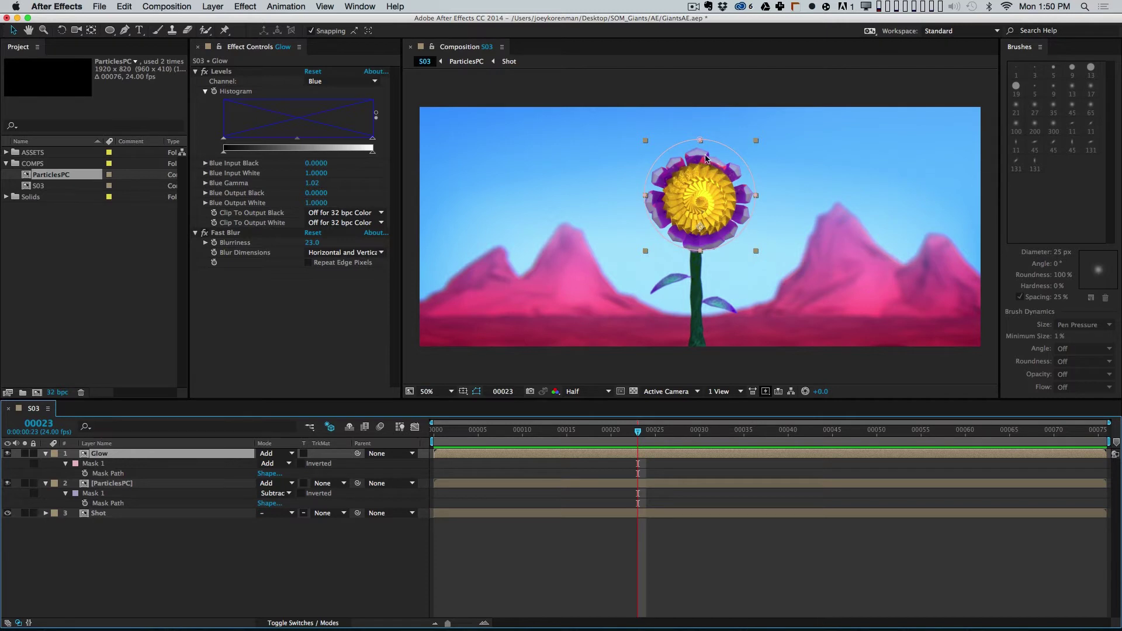
left_click_drag(638, 433, 720, 430)
key("super+shift+h")
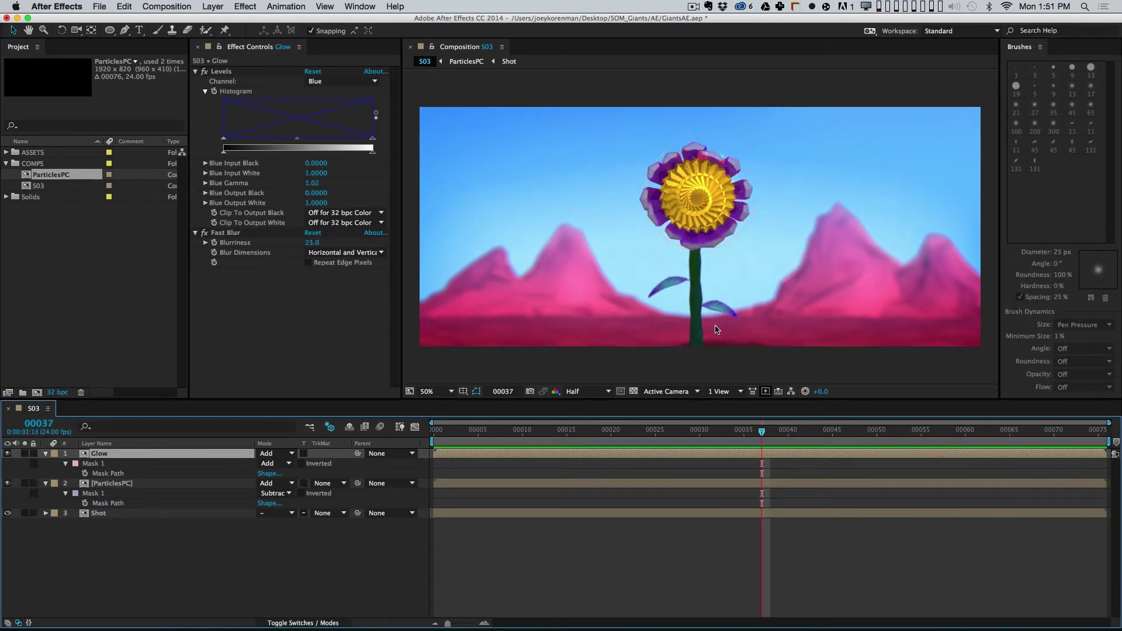
key("space")
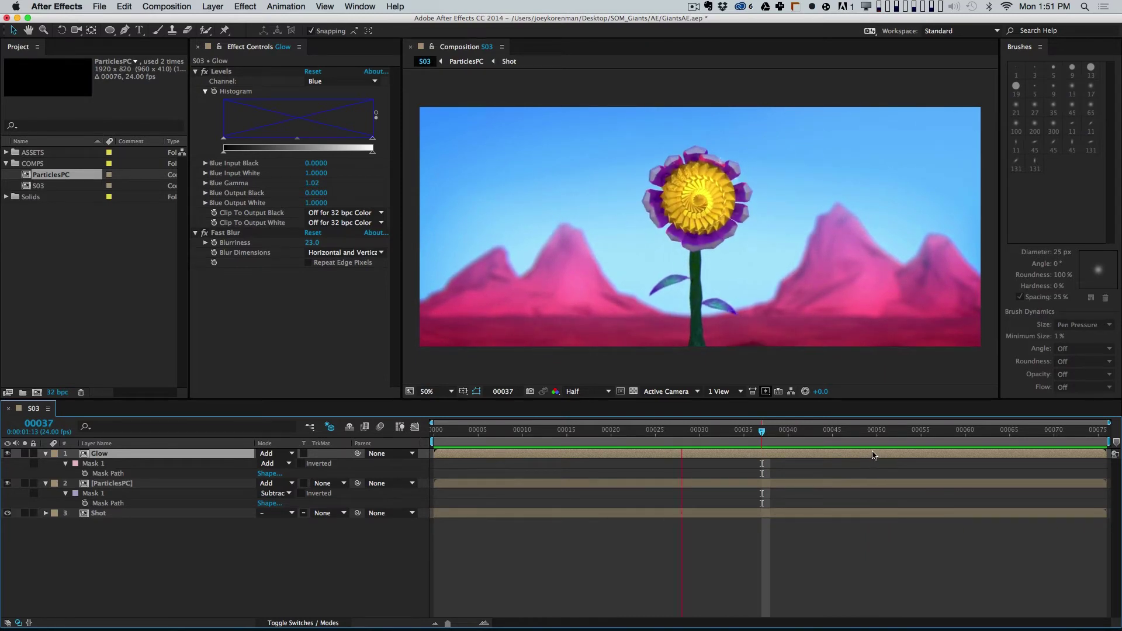
Step: Open the ParticlesPC composition, hide the Shot layer and reveal the Particles layer's keyframes
double_click(111, 483)
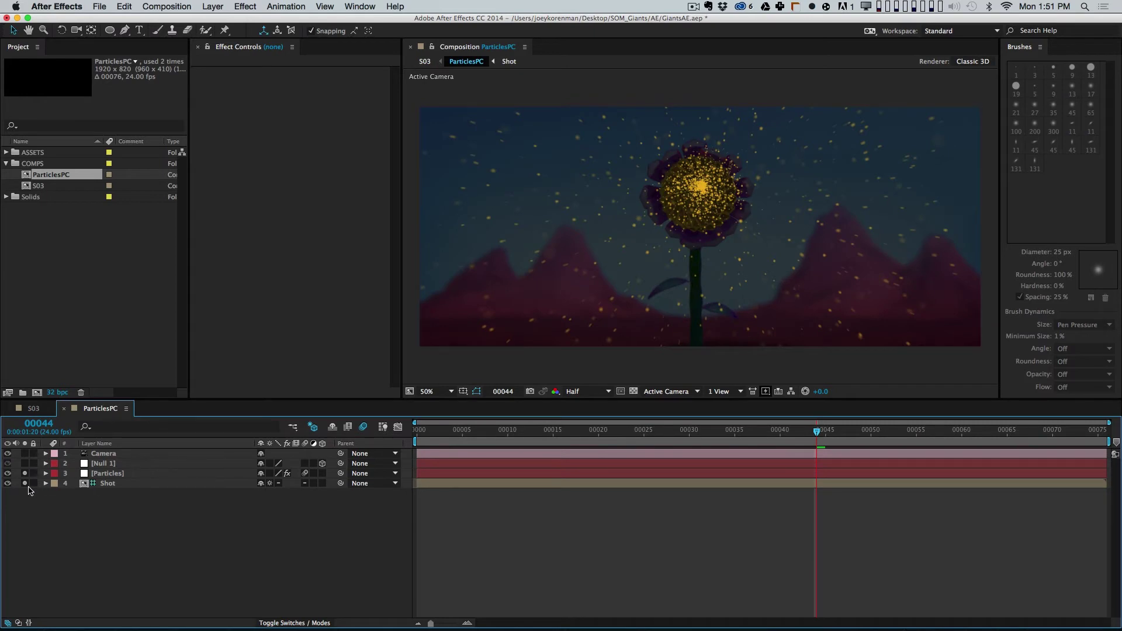
left_click(8, 483)
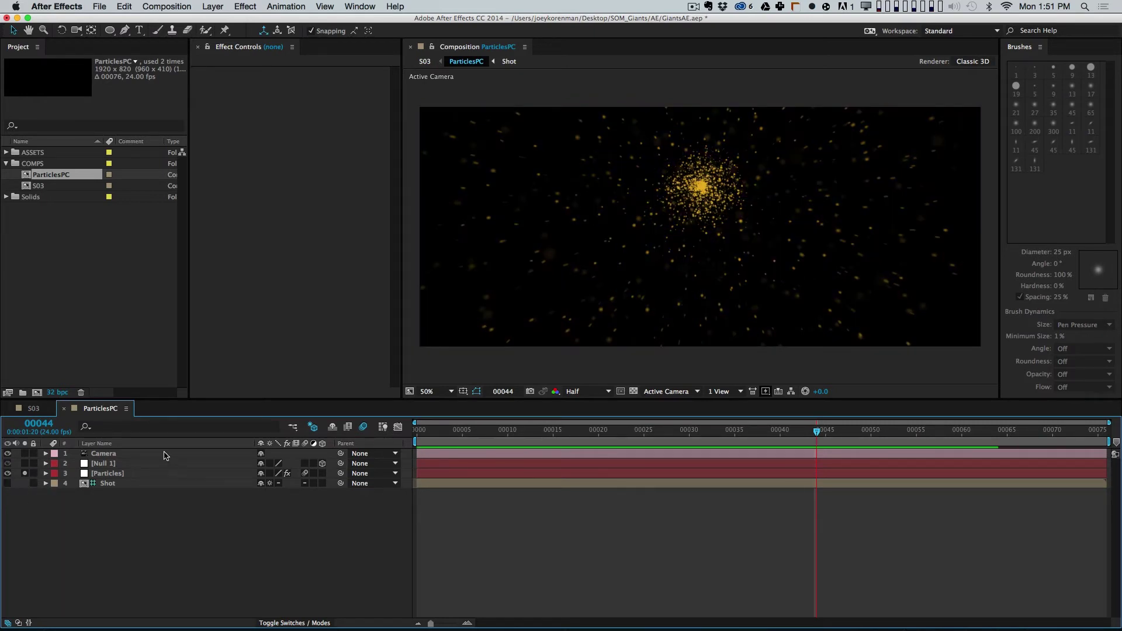
left_click(182, 472)
key("u")
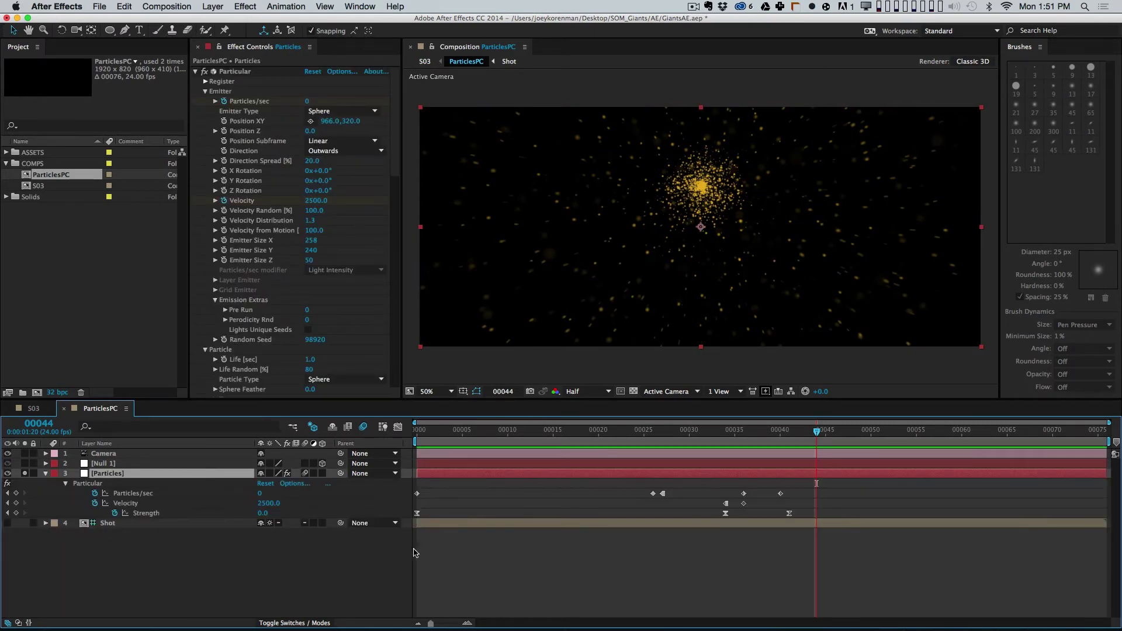
Step: Play the burst from the Velocity keyframes at frames 34 and 36, and examine Particular's Air physics settings
left_click(152, 505)
left_click(722, 534)
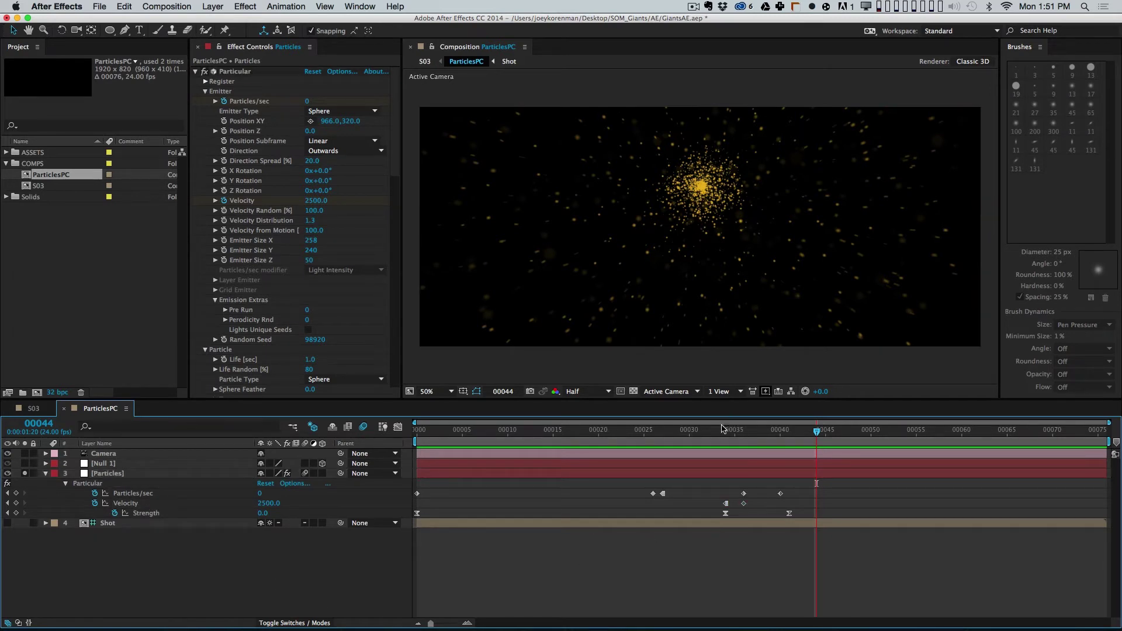
left_click(724, 434)
left_click_drag(725, 437, 743, 437)
key("space")
key("space")
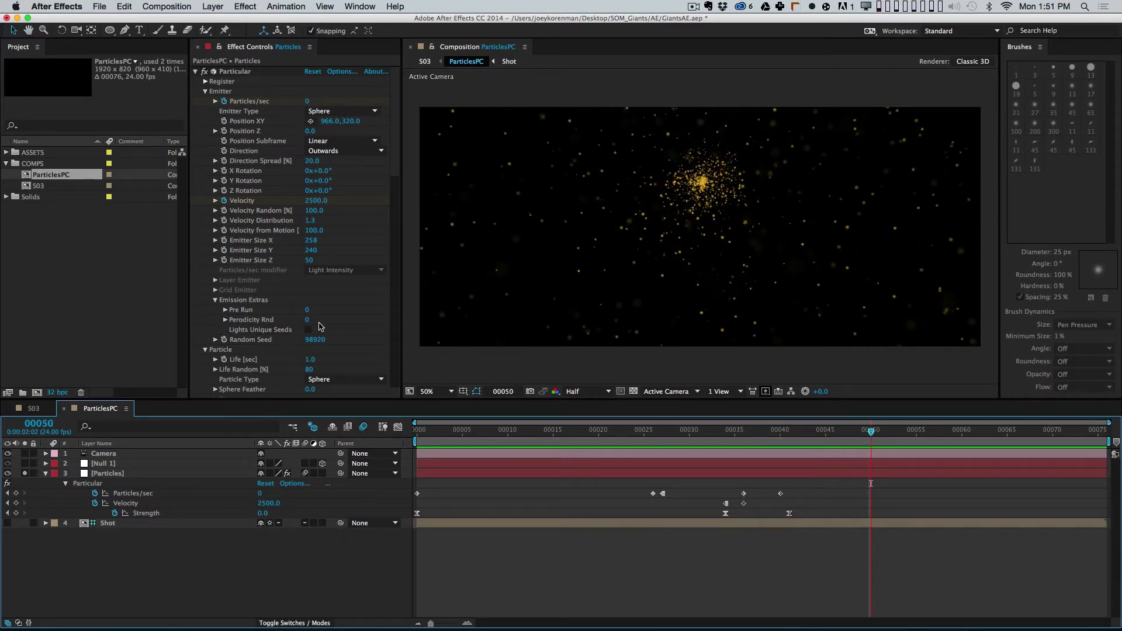
scroll(395, 163, "down", 10)
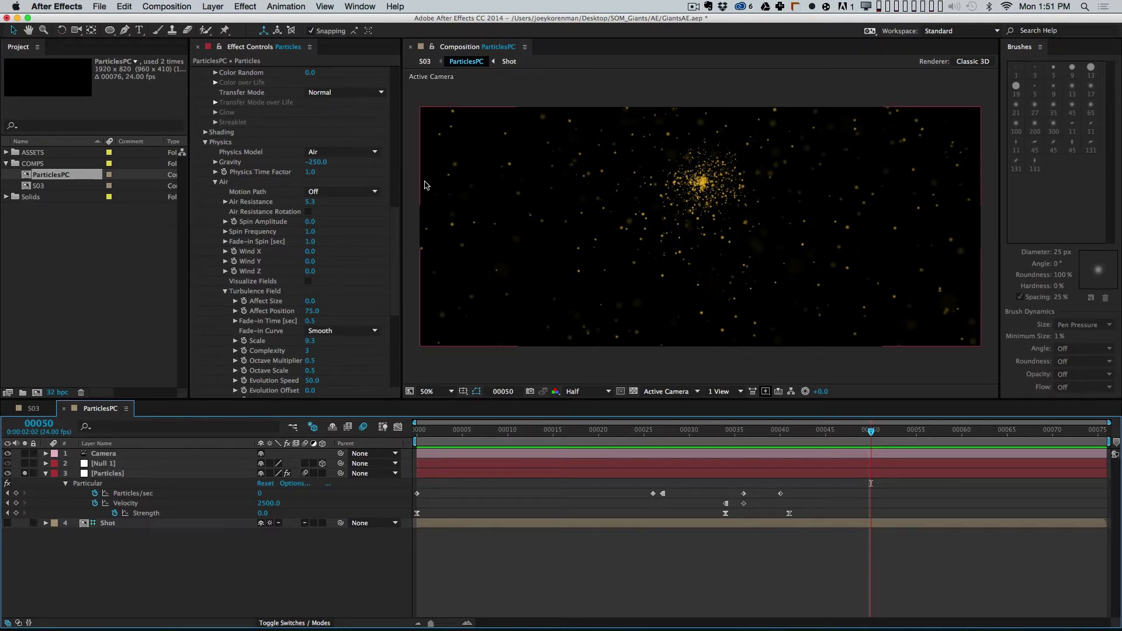
Step: Play the particle burst repeatedly from about frame 25 and scrub to frame 69 to examine how the particles disperse and fade
left_click(653, 439)
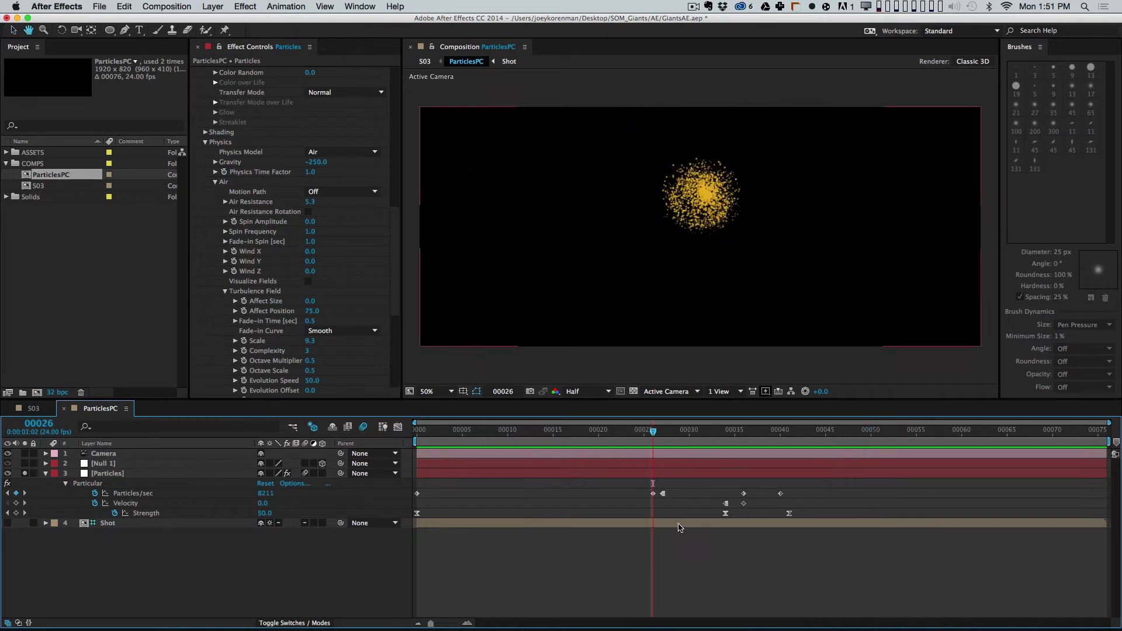
key("space")
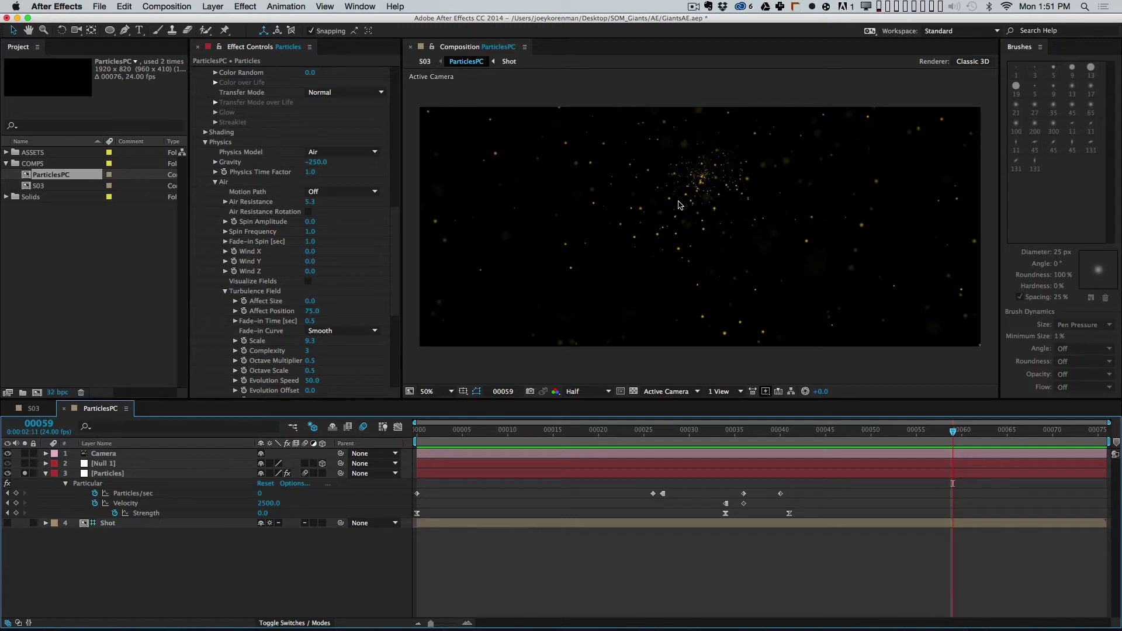
left_click(643, 434)
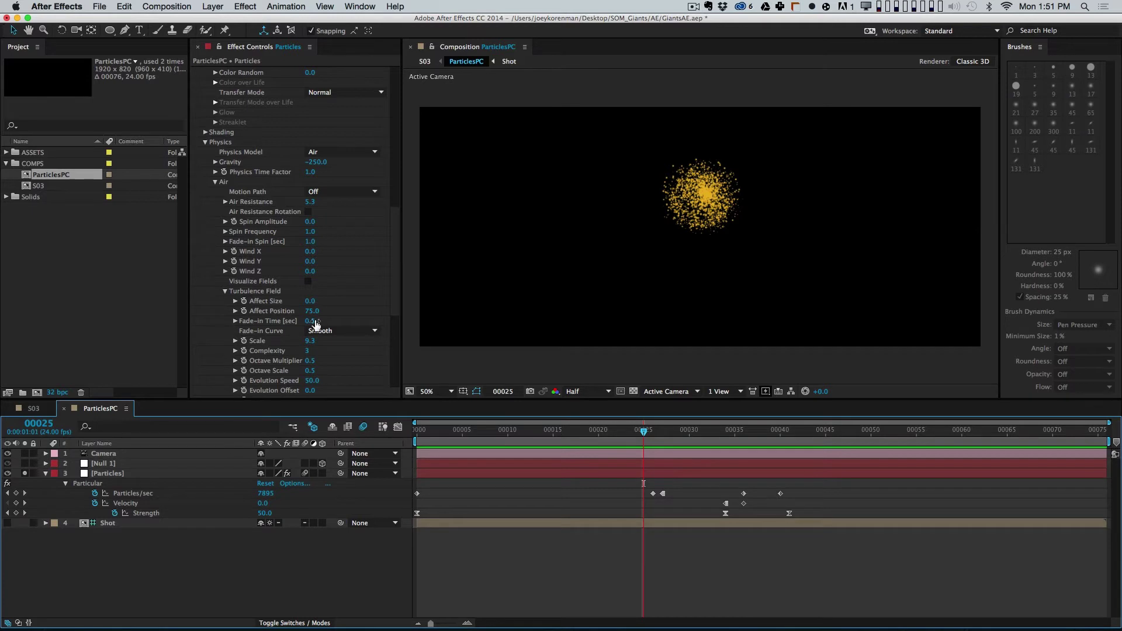
key("space")
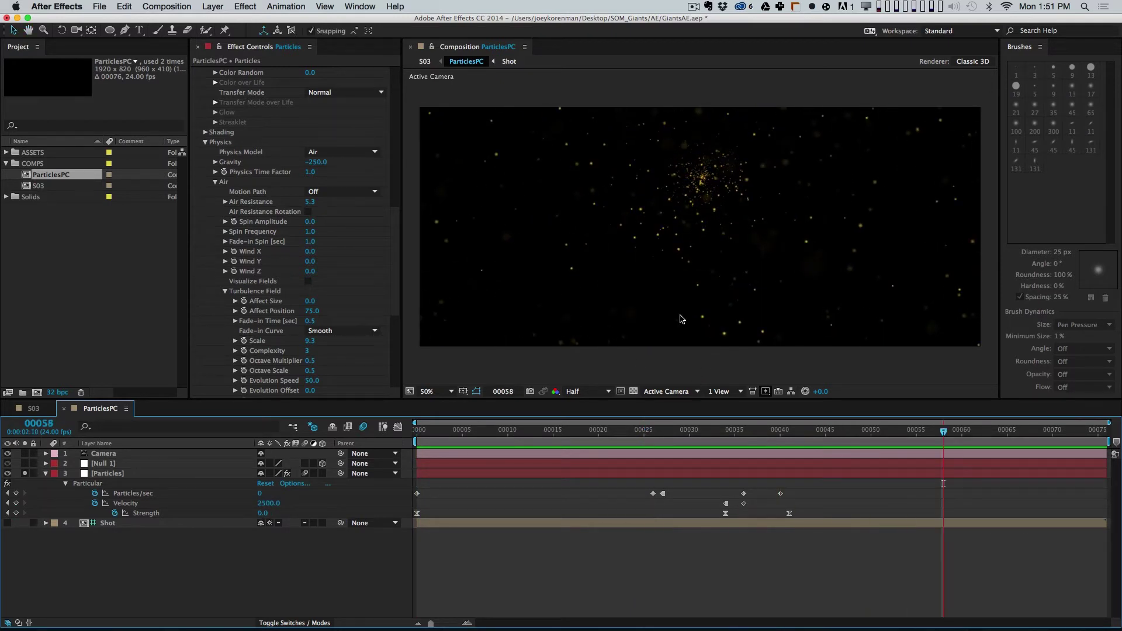
left_click_drag(680, 432, 1043, 456)
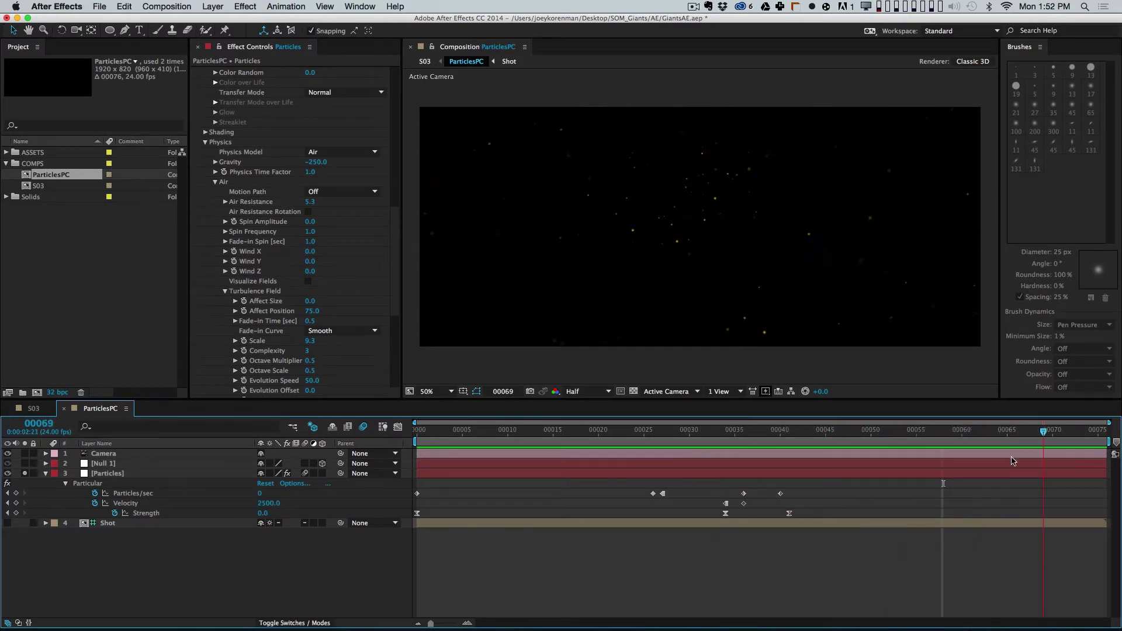
Step: Examine Particular's Particle settings for life, size and colour, and preview the whole ParticlesPC animation
left_click_drag(395, 223, 396, 166)
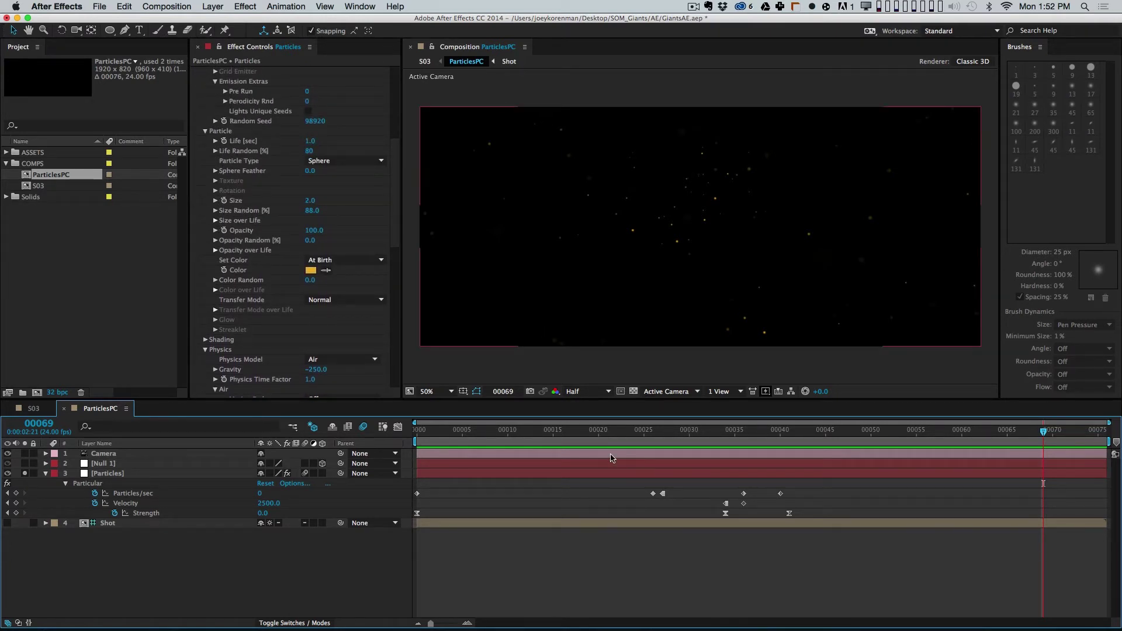
key("KP_0")
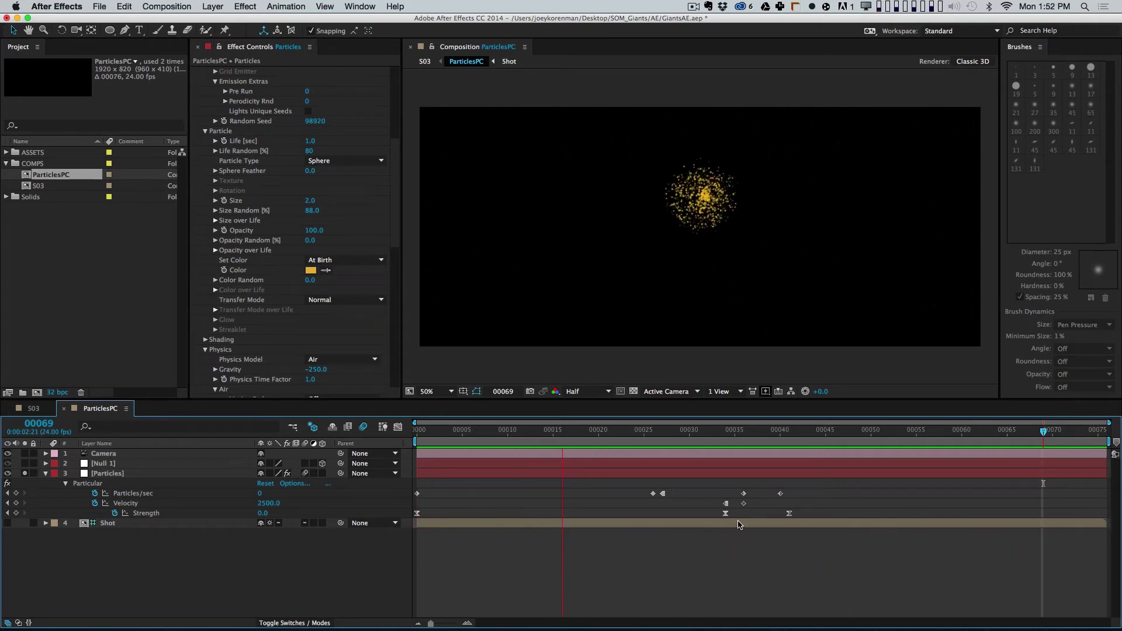
key("space")
Step: Close the ParticlesPC composition and examine the ParticlesPC layer's Levels histogram at frame 47 of S03
key("super+w")
left_click_drag(701, 434, 798, 416)
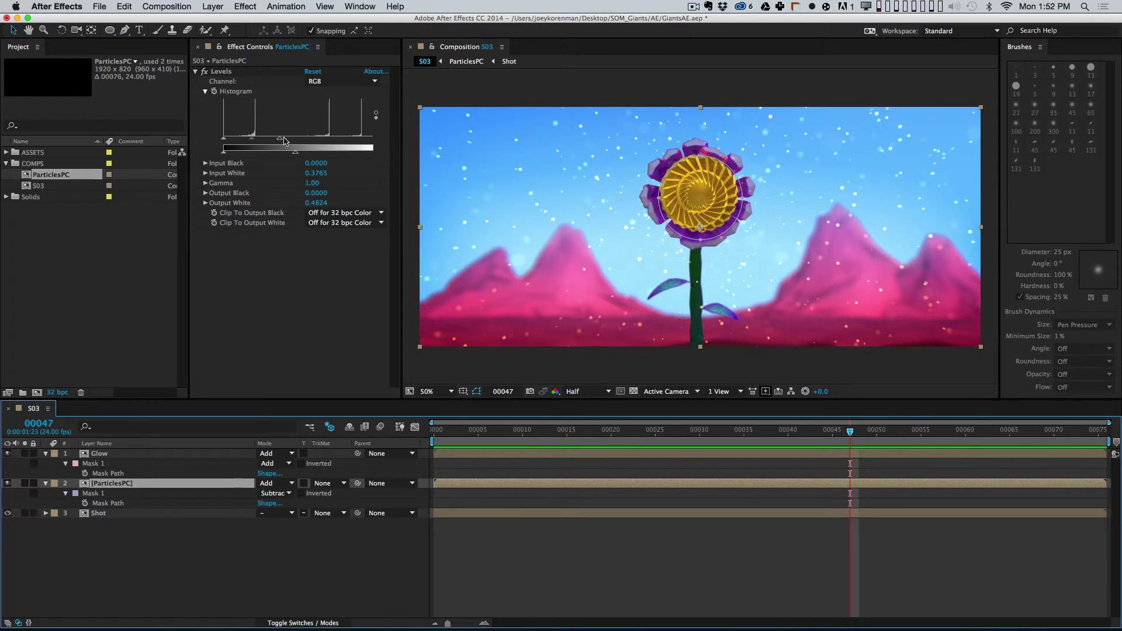
left_click_drag(284, 141, 327, 139)
left_click_drag(397, 139, 293, 151)
left_click_drag(364, 146, 280, 148)
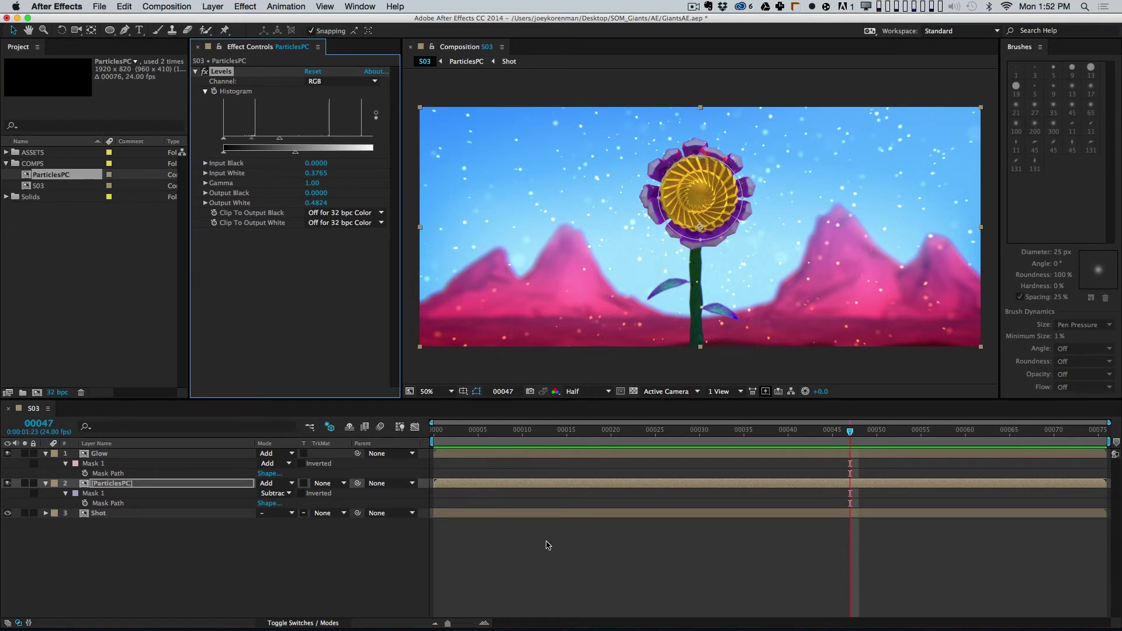
Step: Switch the Glow layer's Levels from the Blue to the RGB channel and lower its Input White to 0.9559
left_click(145, 455)
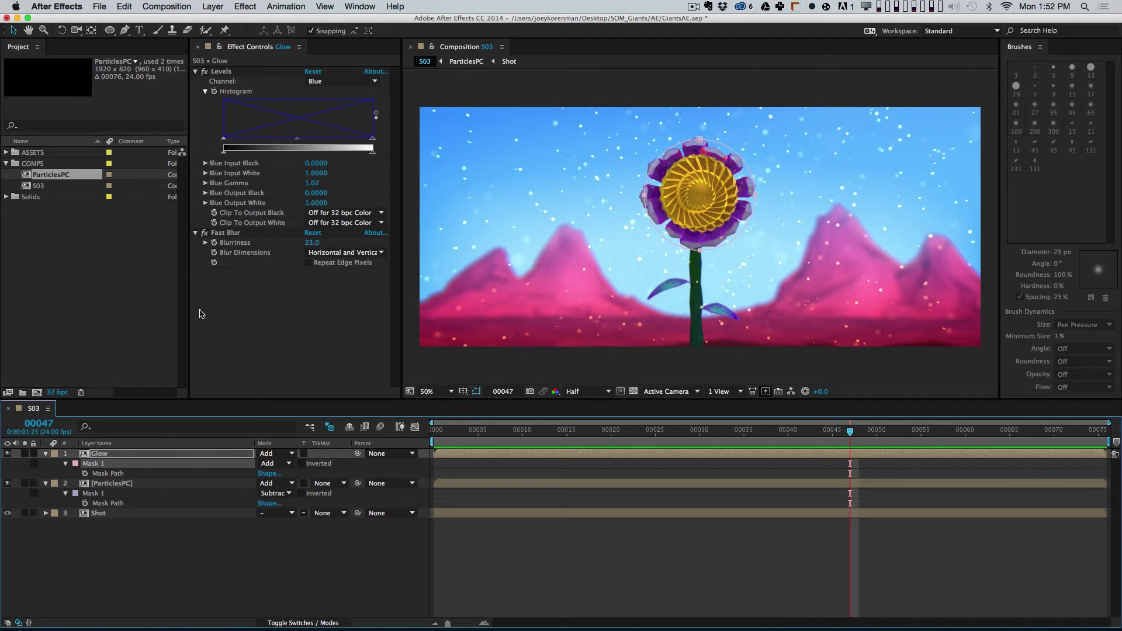
left_click(328, 81)
left_click(336, 137)
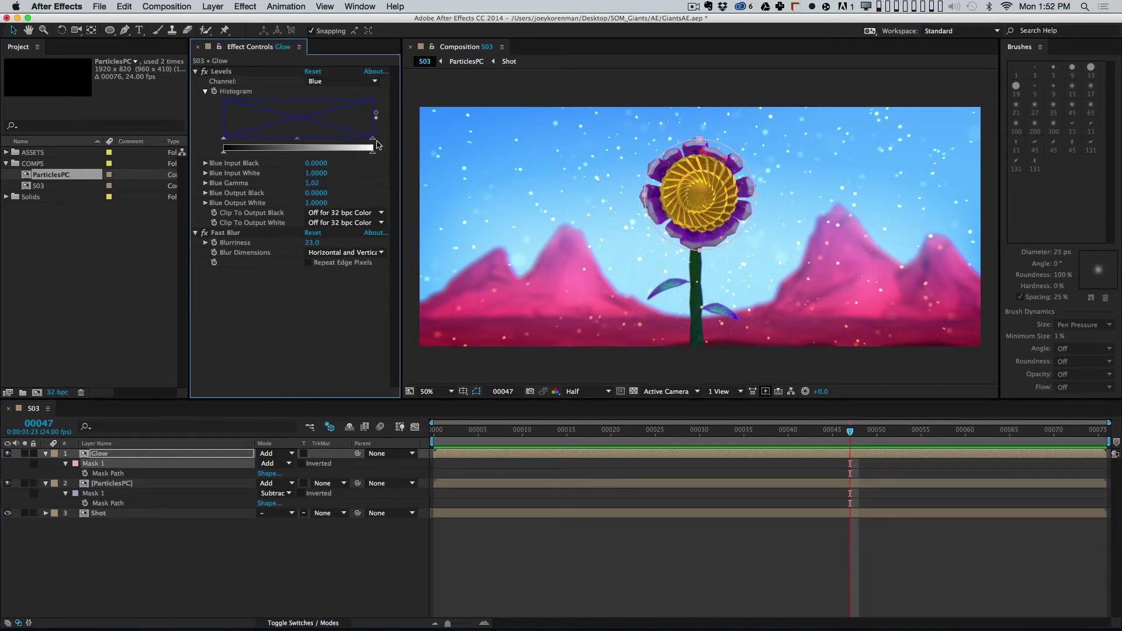
left_click(339, 85)
left_click(350, 88)
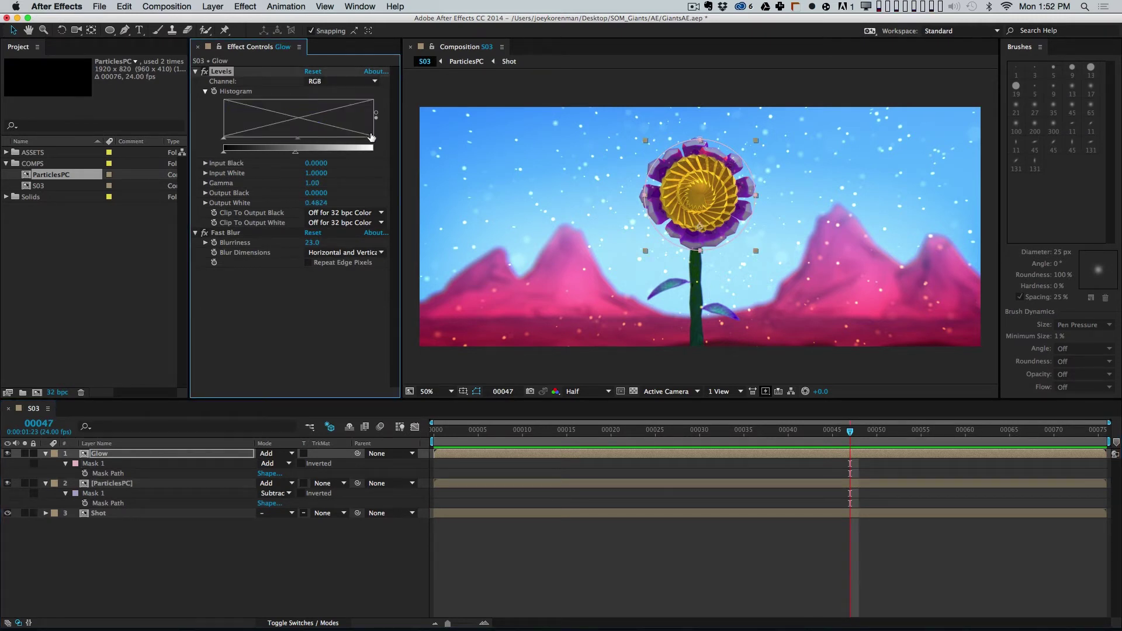
mouse_move(372, 139)
left_mouse_down()
mouse_move(297, 140)
mouse_move(366, 141)
left_mouse_up()
Step: Go back to the glow's early frames in S03, lower the Glow layer's Levels Input White further and preview
left_click(576, 433)
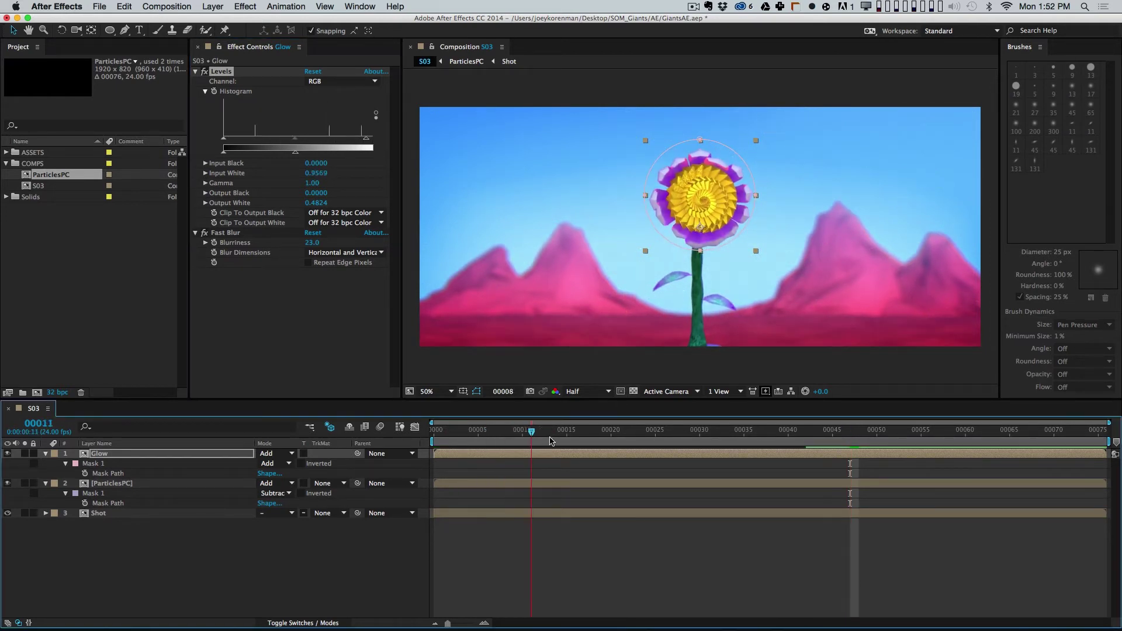
left_click_drag(578, 437, 585, 436)
left_click_drag(365, 139, 342, 144)
key("space")
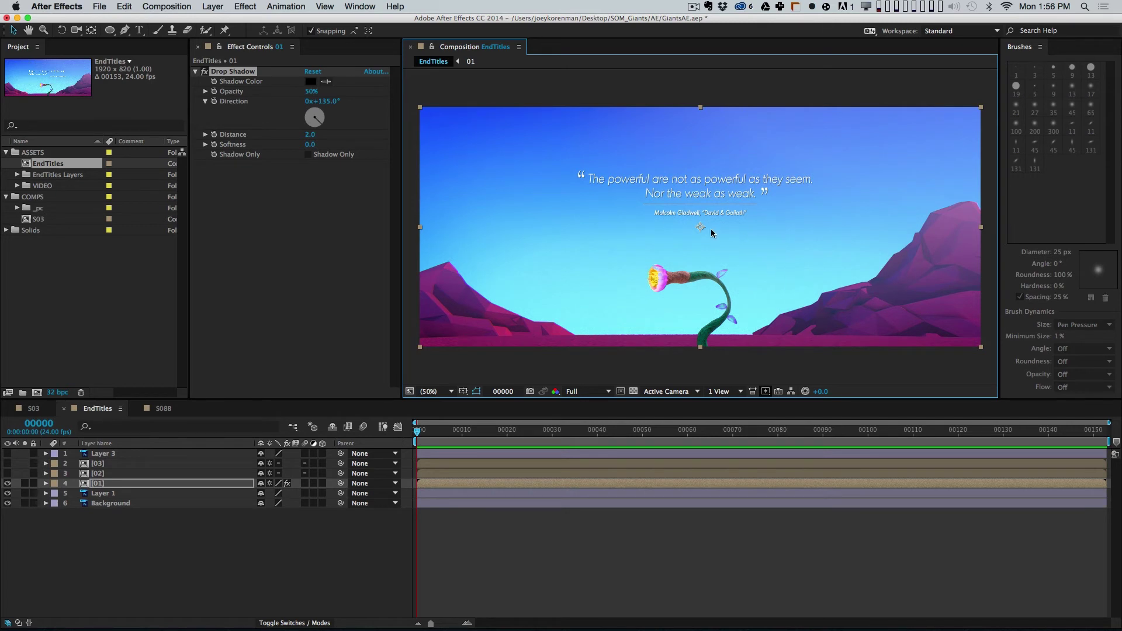
Step: Show title layer 02 instead of layer 01 in EndTitles and inspect its quote at 100%, also with the viewer maximized
left_click(7, 483)
left_click(7, 473)
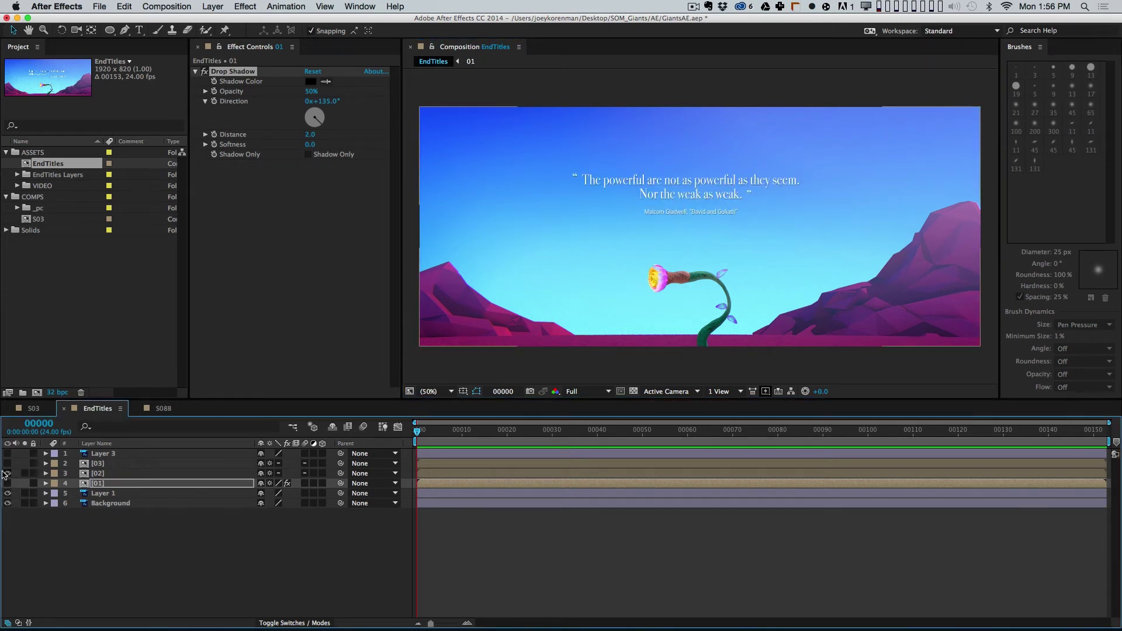
key("period")
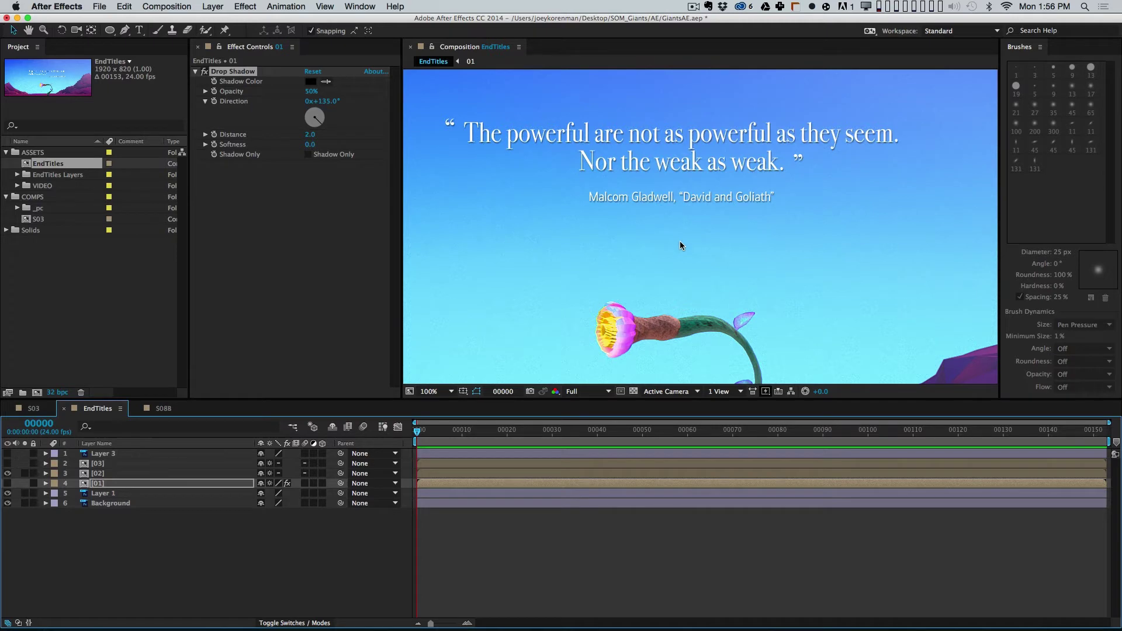
key("grave")
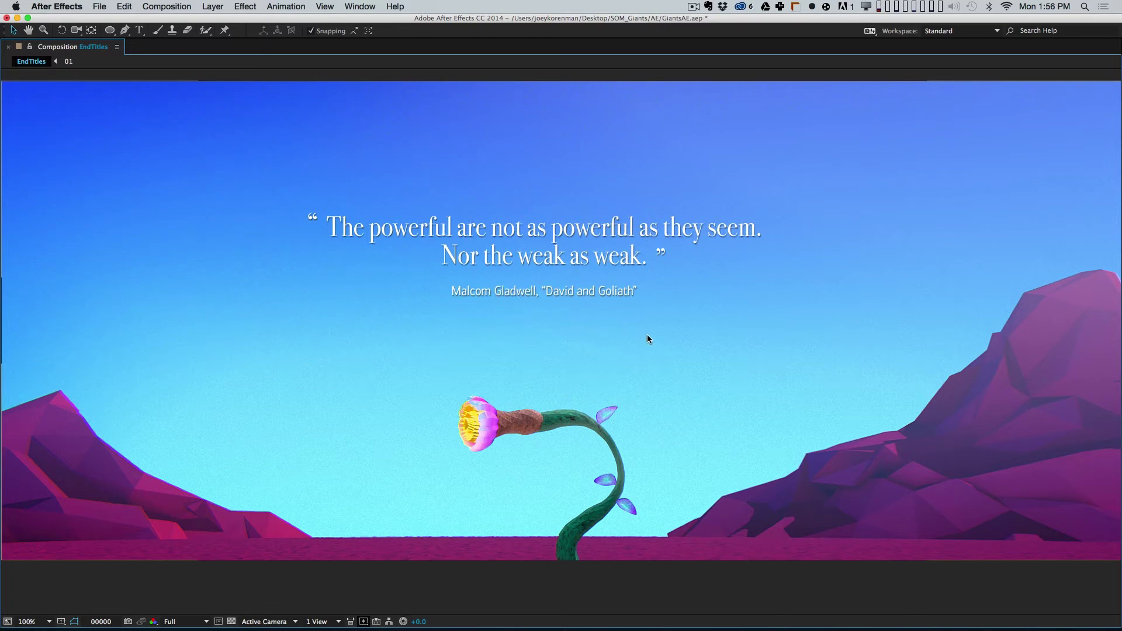
key("grave")
left_click_drag(656, 236, 663, 241)
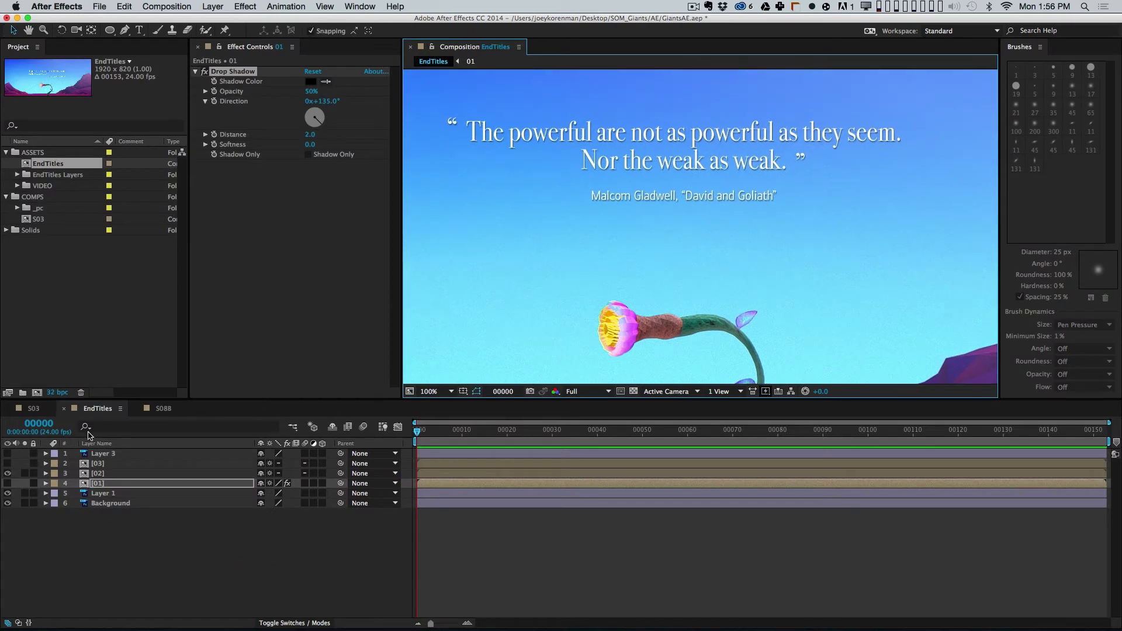
Step: Preview title layer 03 in place of layer 02 over the whole frame, and return to layer 02
left_click(7, 473)
left_click(7, 463)
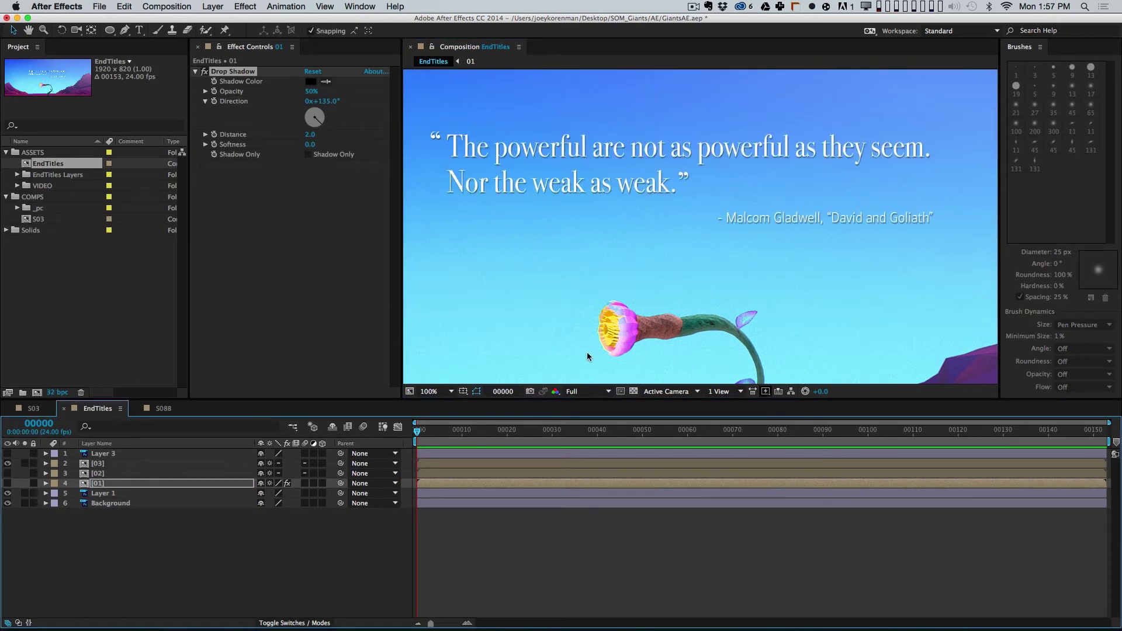
key("comma")
key("comma")
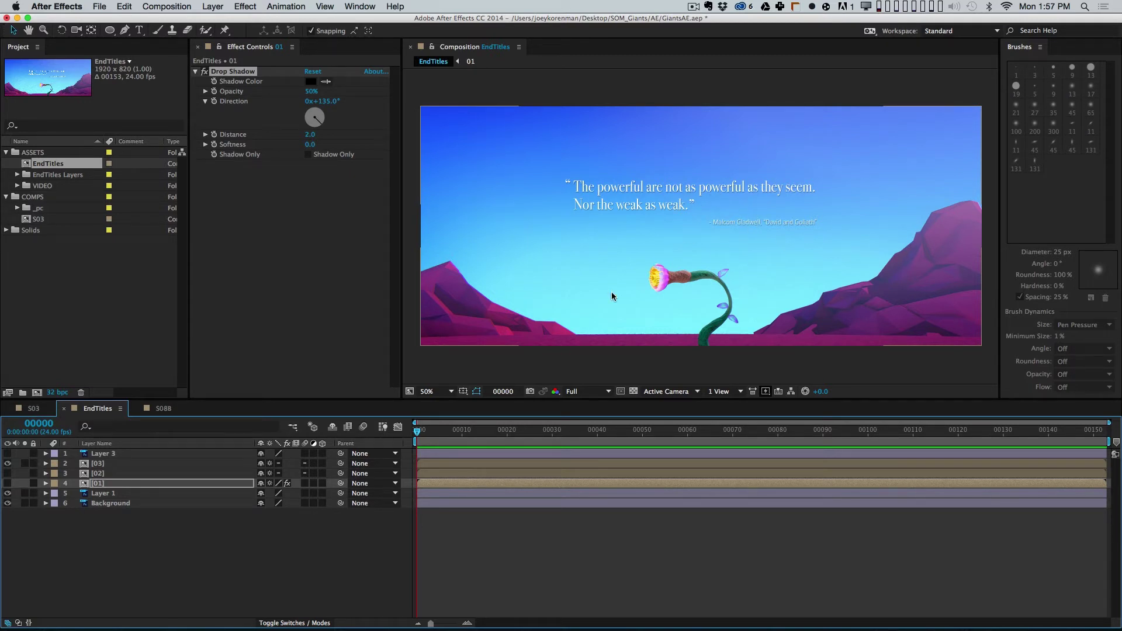
left_click(7, 473)
left_click(7, 463)
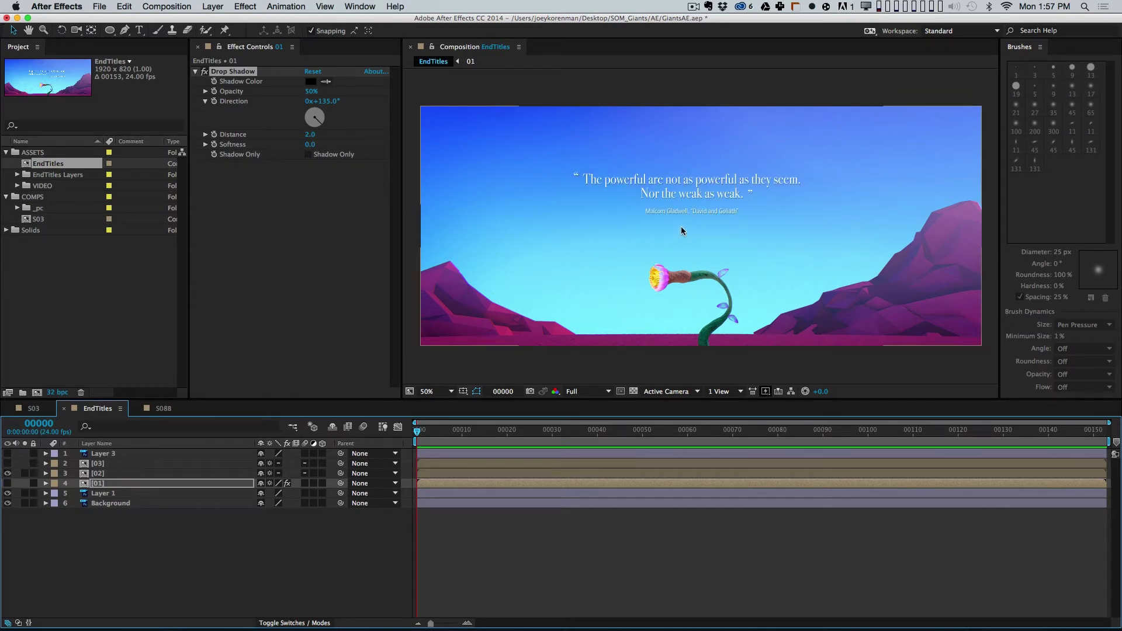
Step: Look at the text layers inside composition 02, and close it together with composition S08B
double_click(114, 482)
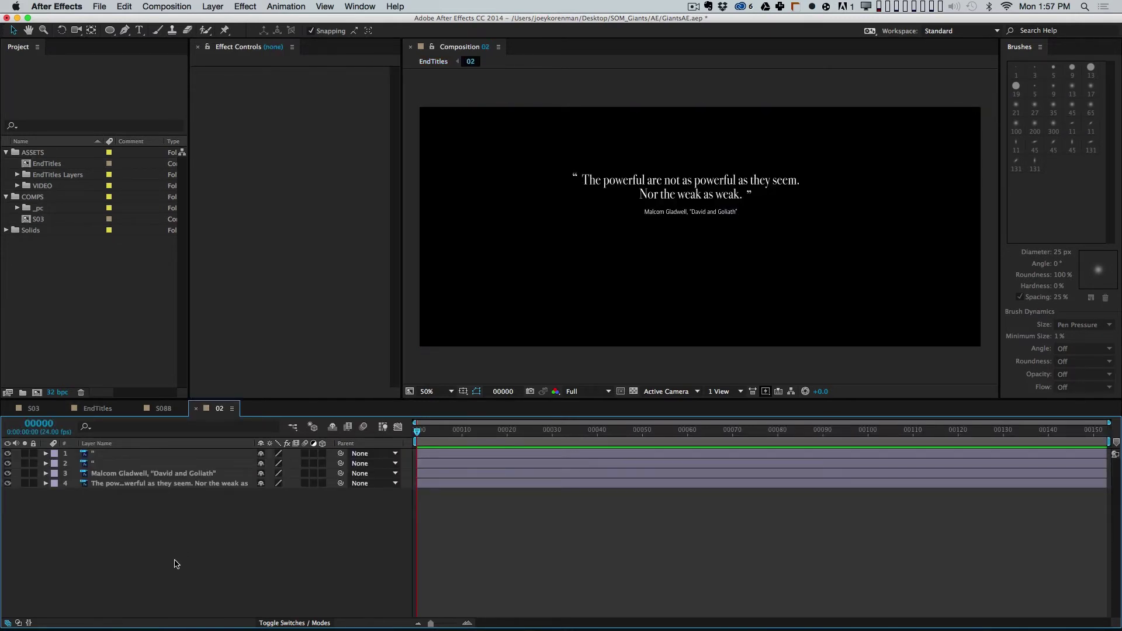
key("super+w")
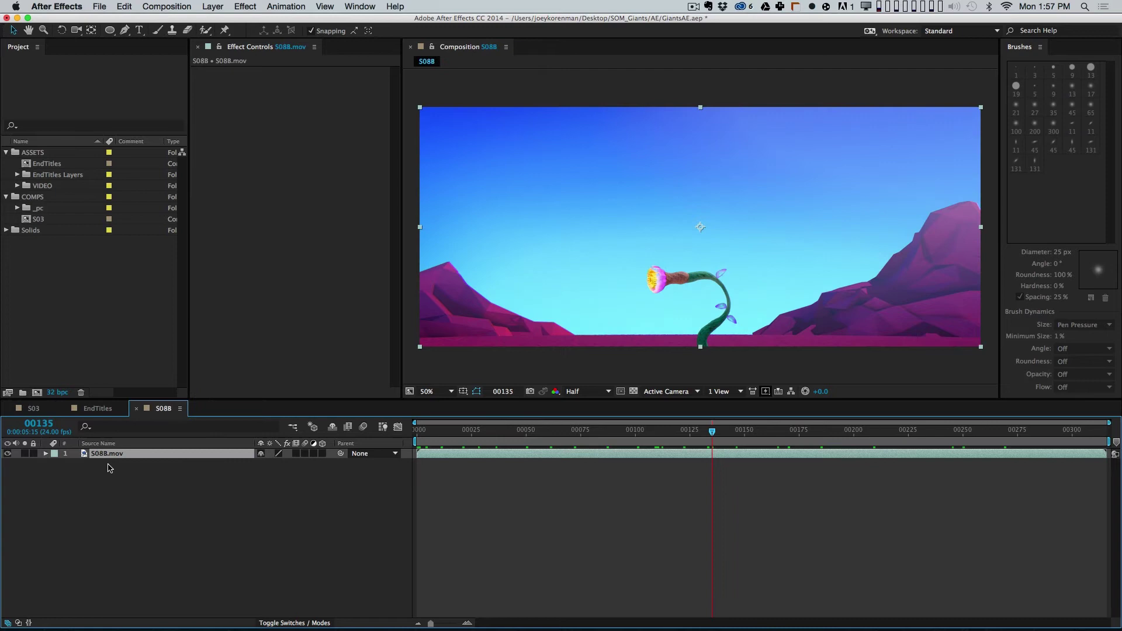
key("super+w")
Step: Move the S08B composition from the VIDEO folder into the COMPS folder and collapse the ASSETS folder
left_click(96, 369)
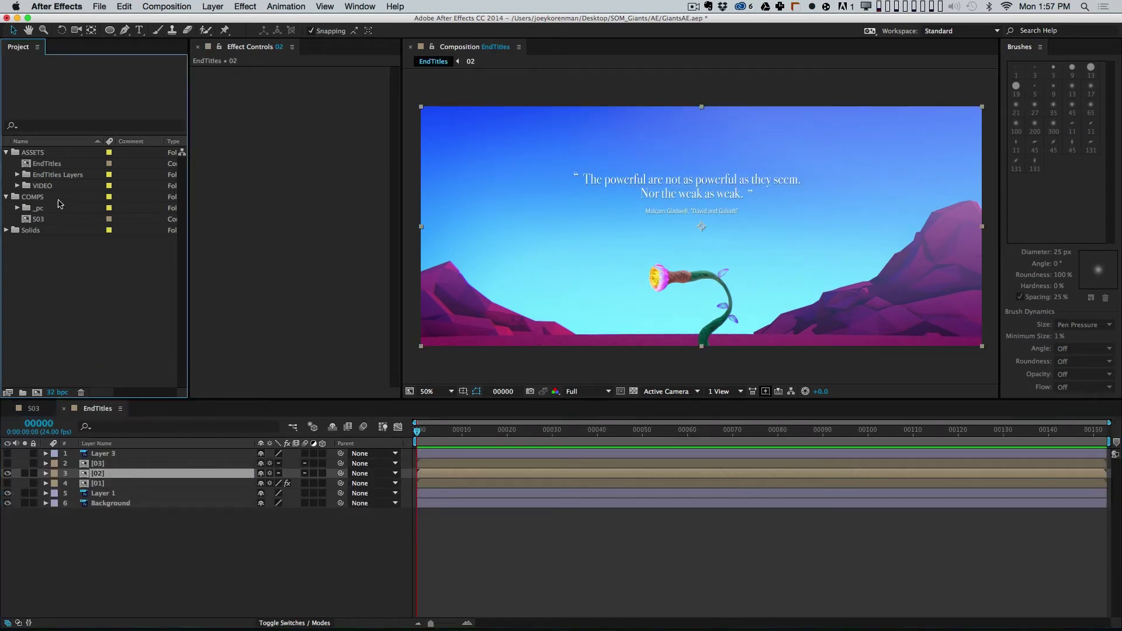
left_click(16, 186)
left_click_drag(47, 209, 32, 240)
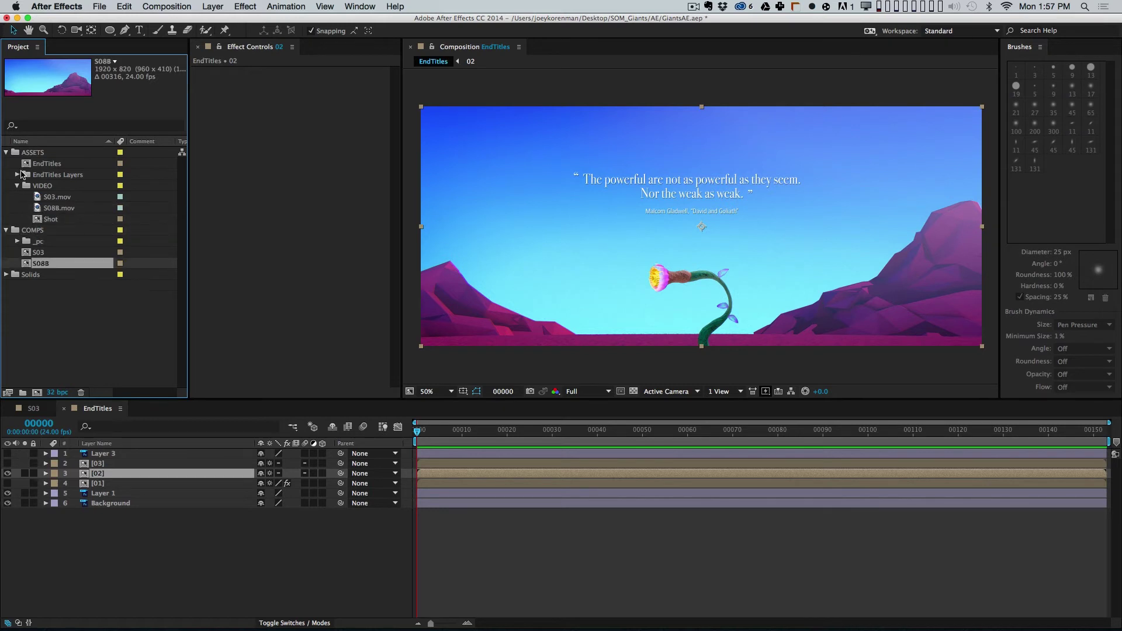
left_click(6, 152)
Step: Open composition S08B at frame 121 and paste the copied title layer 02 above the S08B.mov footage
double_click(35, 196)
left_click_drag(497, 436, 680, 514)
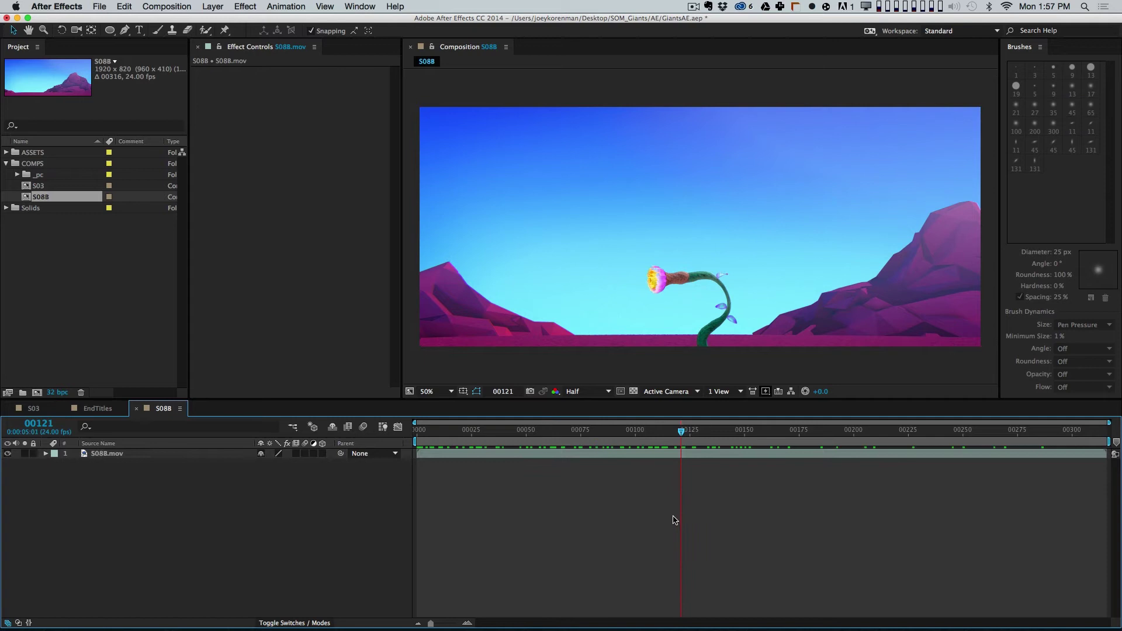
key("ctrl+v")
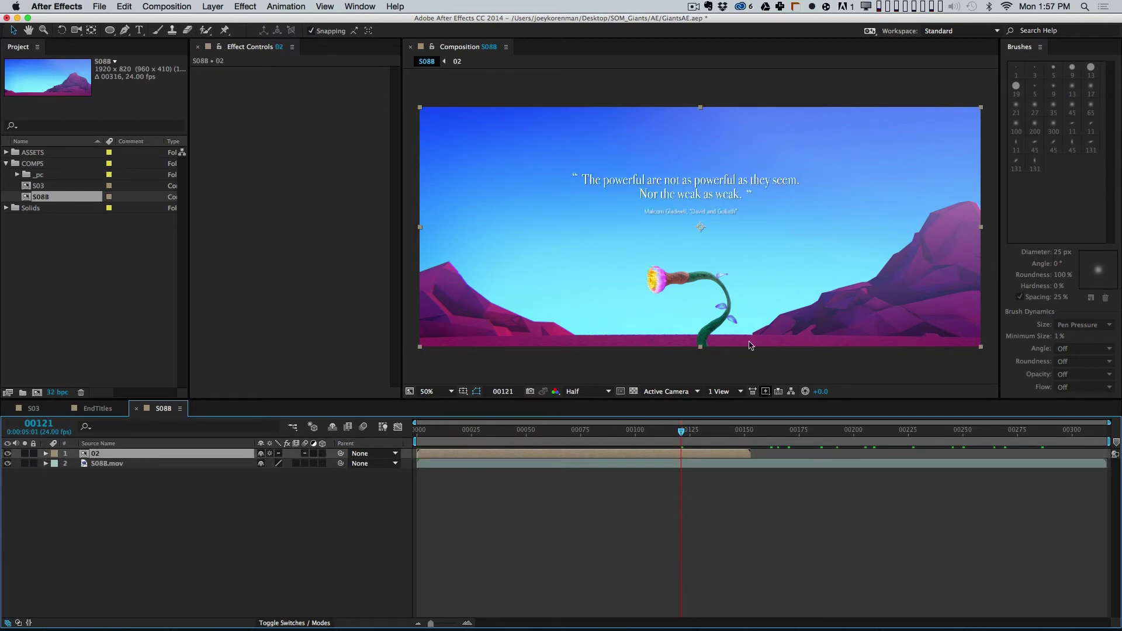
Step: Examine the pasted title's layers, its quote up close, and how it sits over the flower's growth up to frame 94
double_click(652, 454)
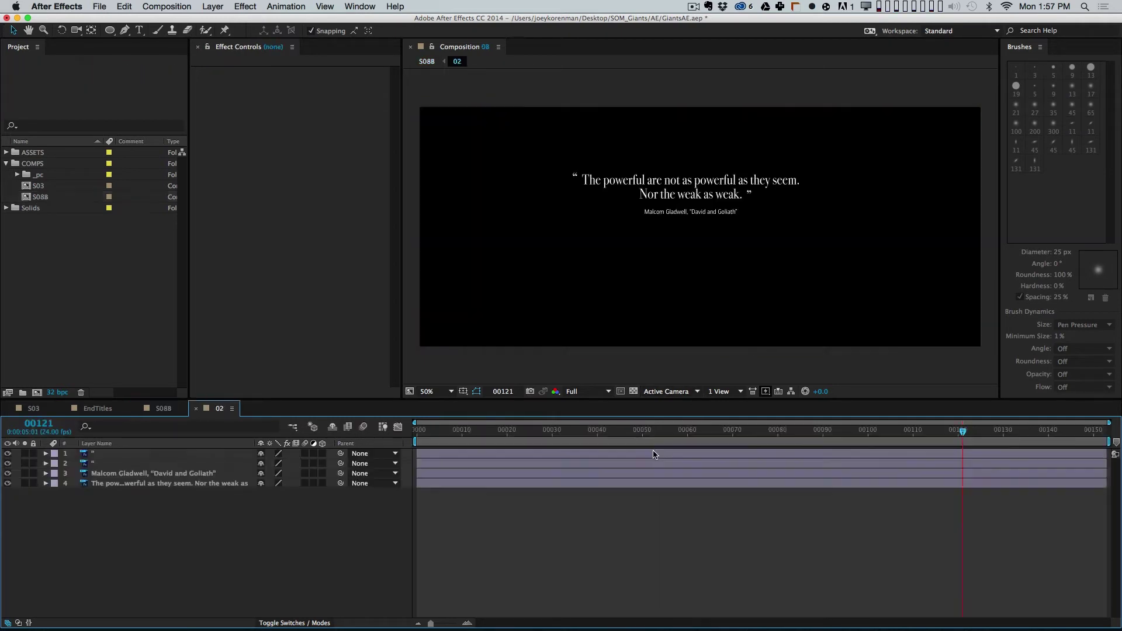
left_click(166, 409)
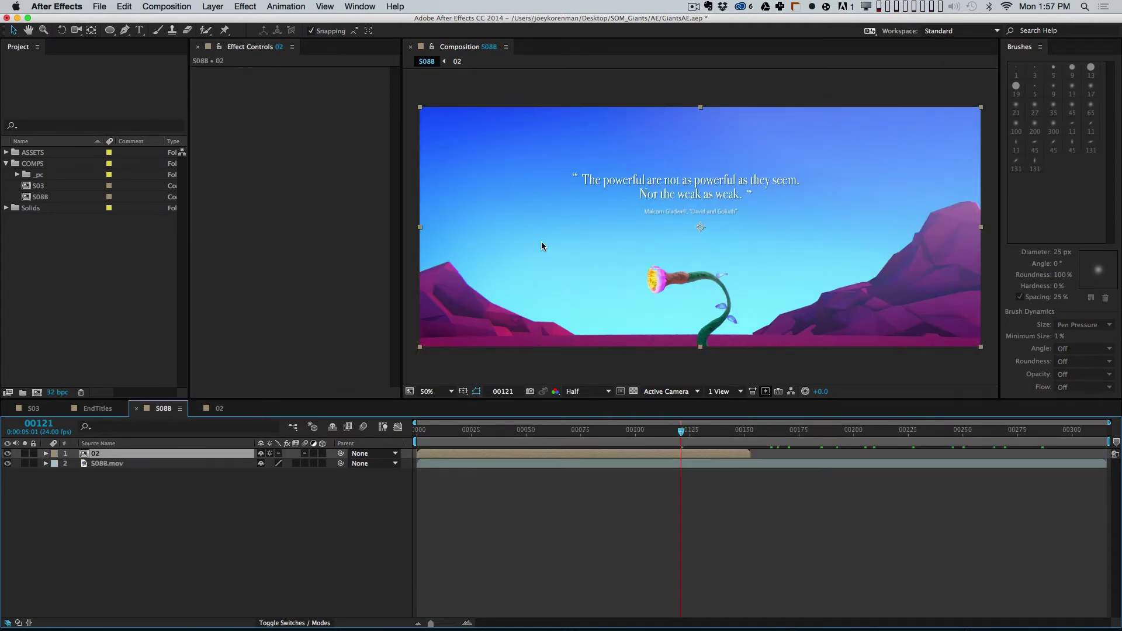
scroll(671, 216, "up", 2)
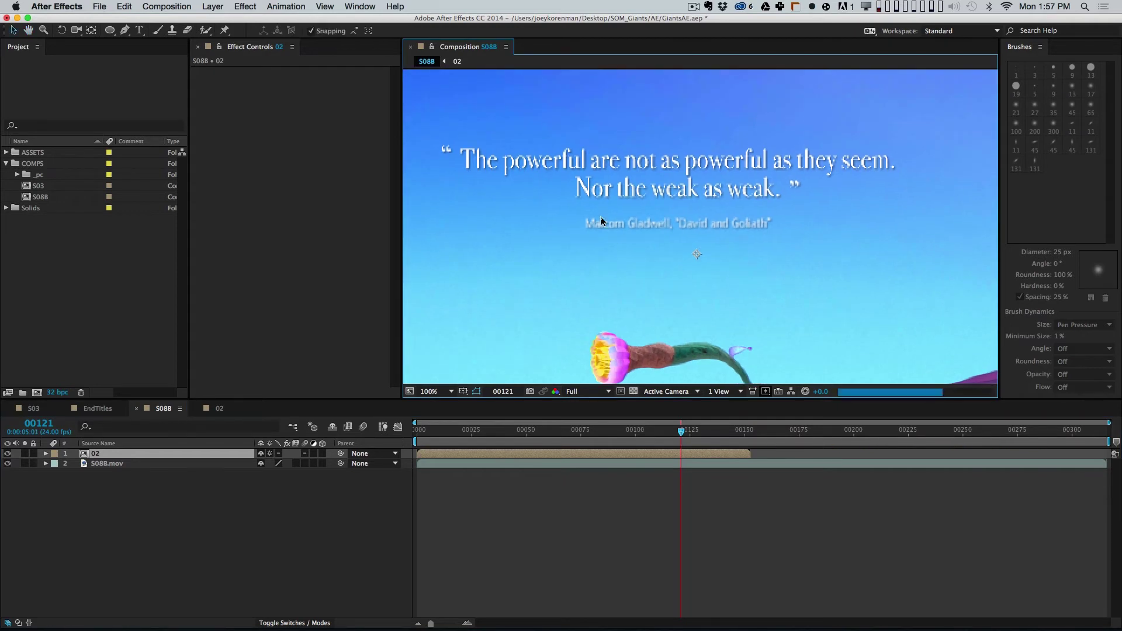
scroll(644, 317, "down", 2)
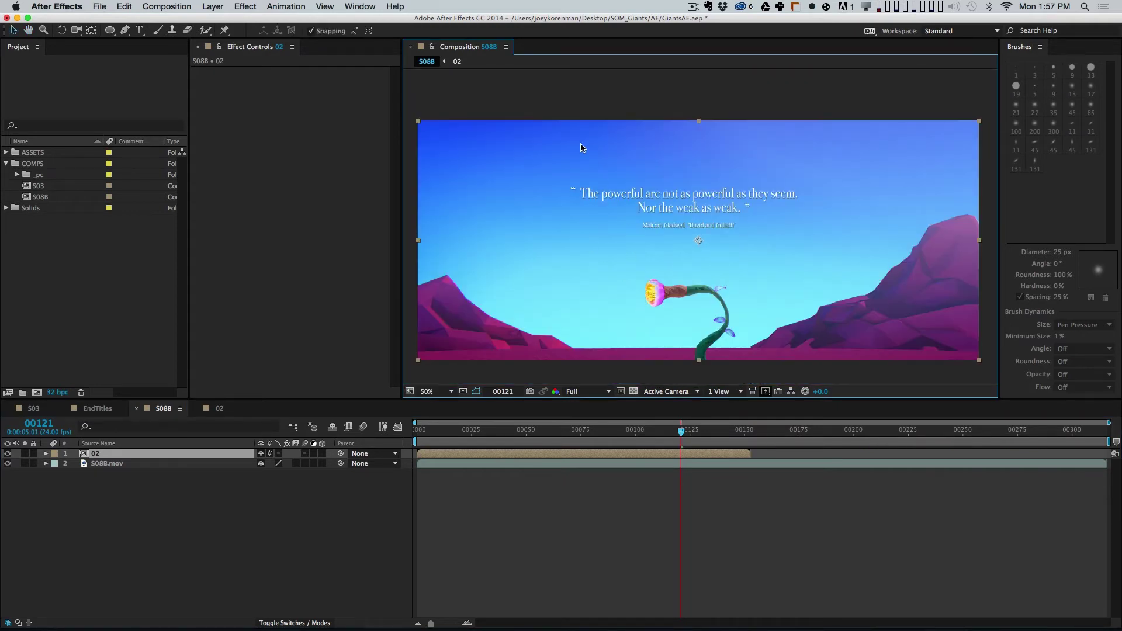
left_click_drag(618, 430, 433, 432)
key("space")
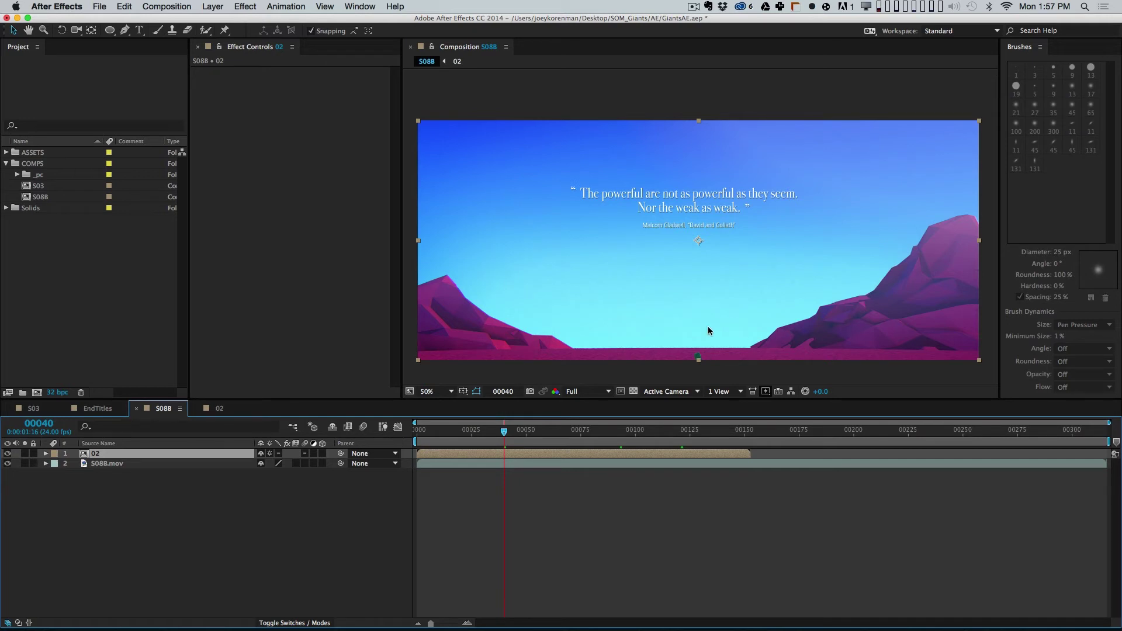
left_click_drag(504, 431, 624, 436)
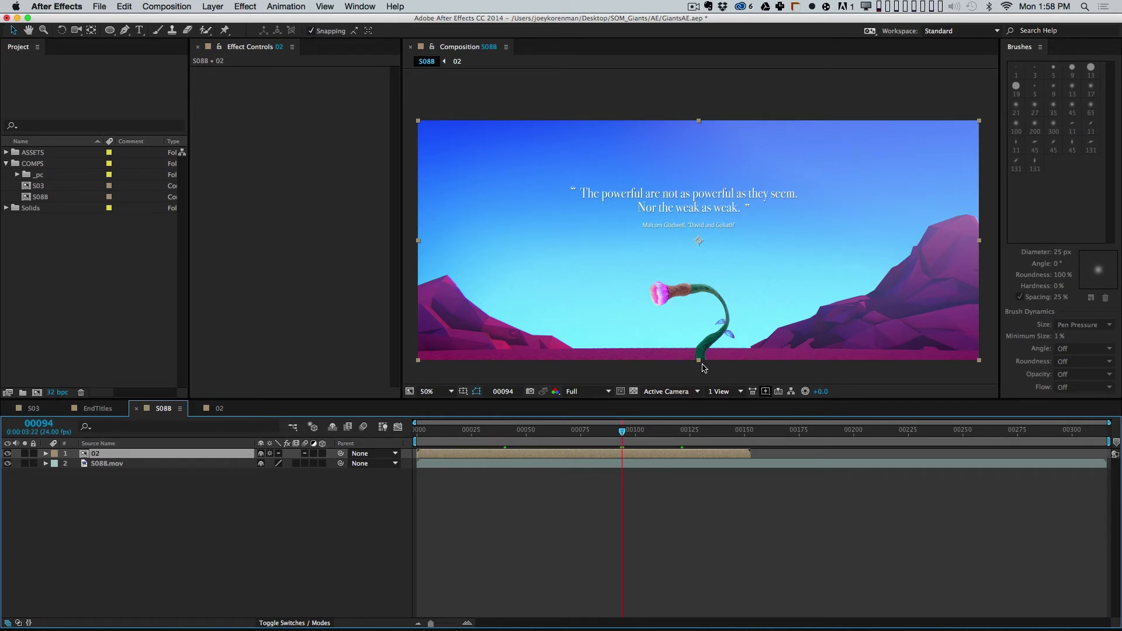
Step: Review the flower and floating particles in composition S03 up to frame 55, and return to composition S08B
left_click(34, 407)
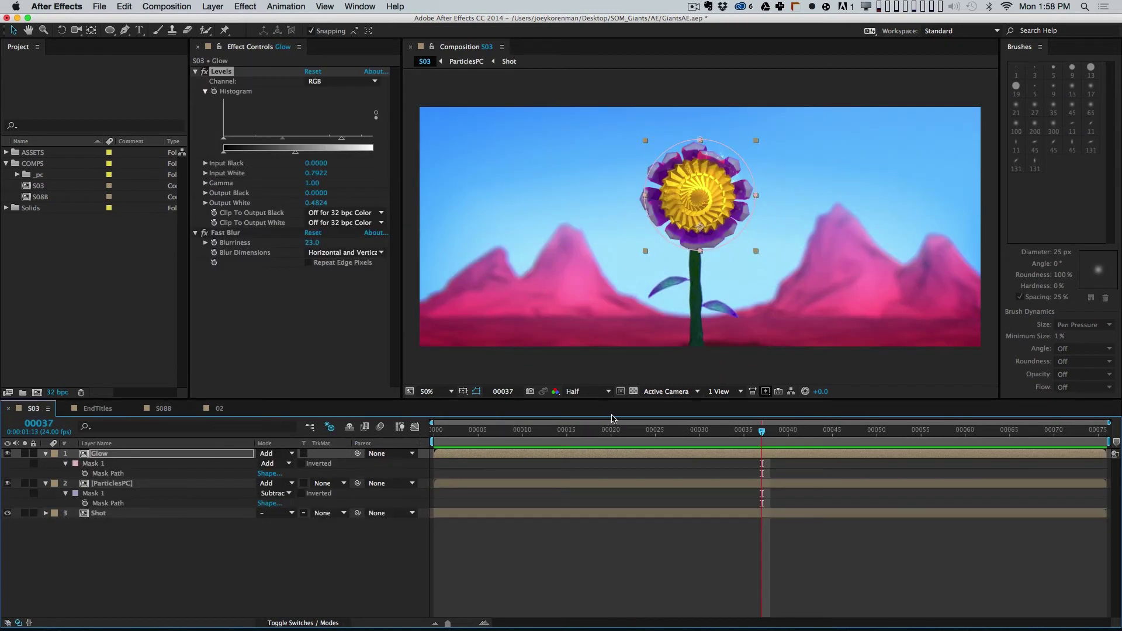
left_click_drag(721, 432, 921, 431)
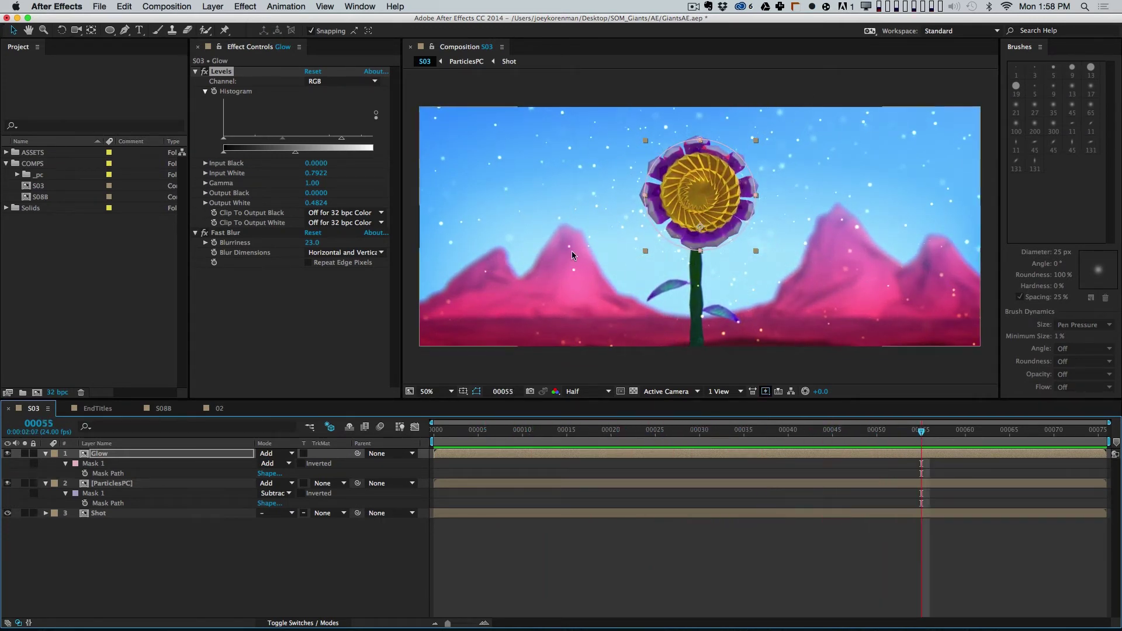
left_click(175, 410)
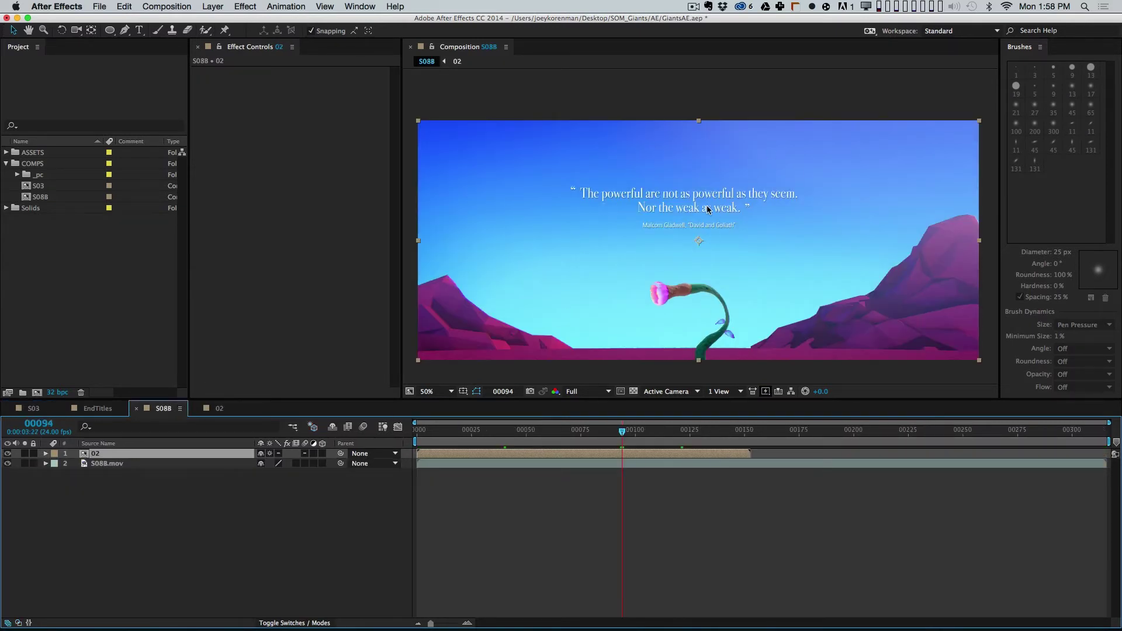
Step: Open composition 02, add a null object and parent all four text layers to it
double_click(187, 454)
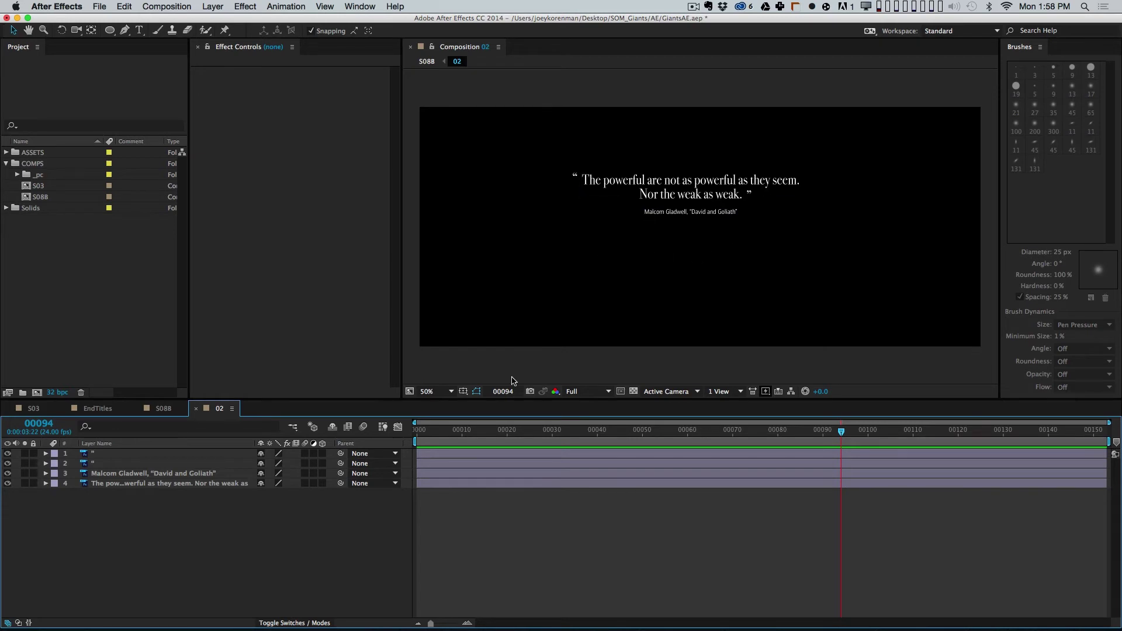
left_click_drag(238, 595, 188, 450)
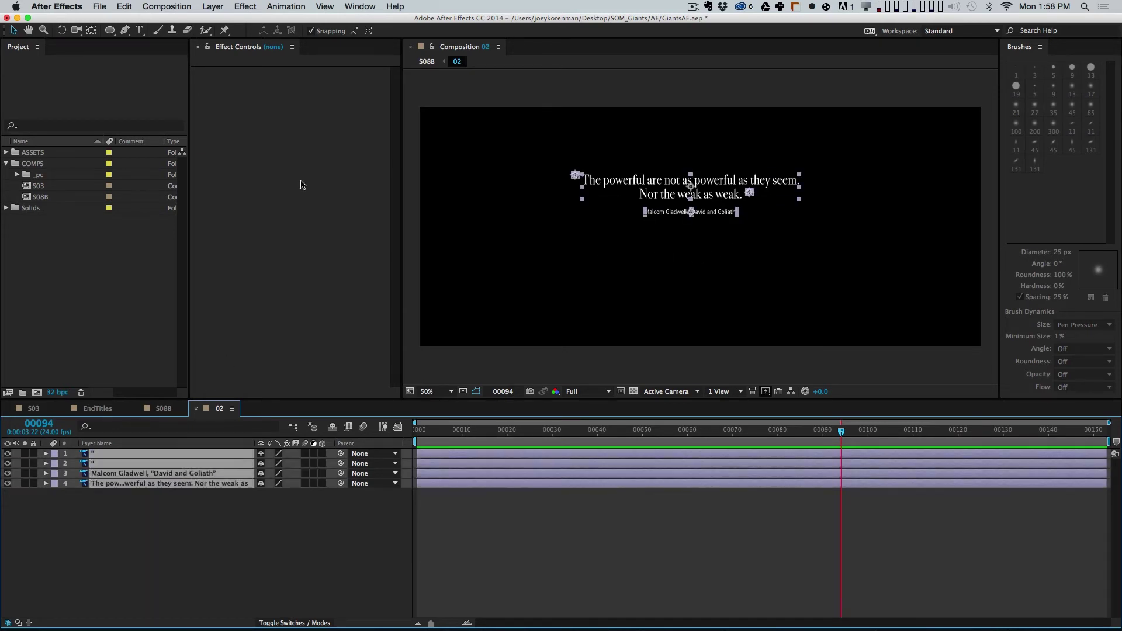
left_click(213, 7)
mouse_move(217, 21)
left_click(385, 69)
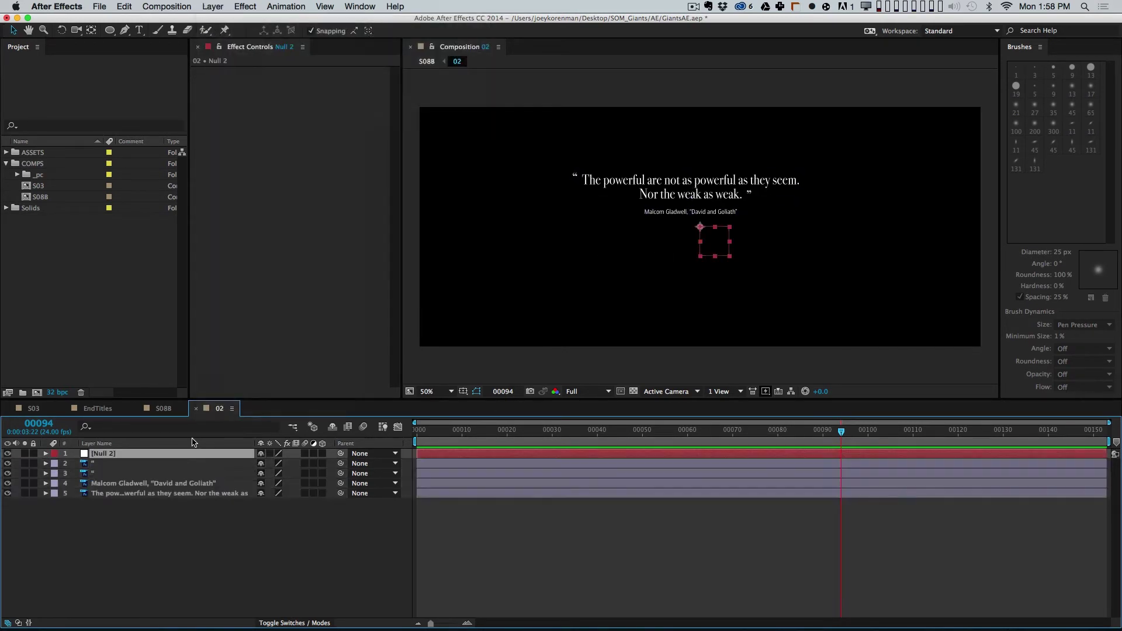
left_click_drag(197, 549, 120, 462)
mouse_move(341, 464)
left_mouse_down()
mouse_move(308, 454)
mouse_move(320, 466)
left_mouse_up()
Step: Scale the null to 150.9% and move the quote into the lower part of the frame, within the displayed title-safe guides
key("s")
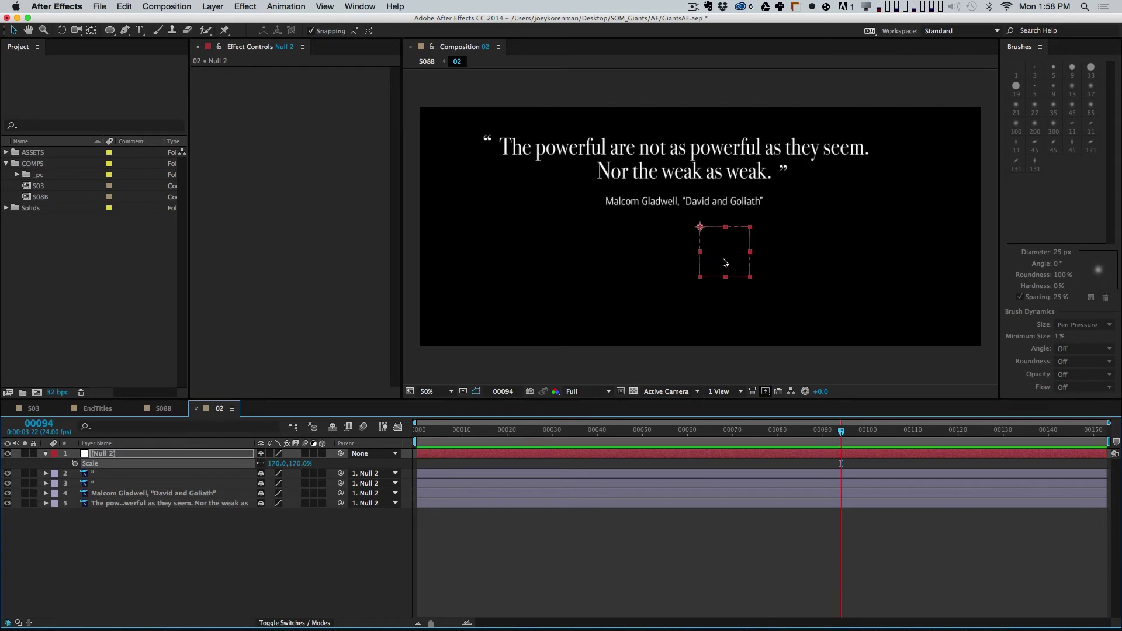
left_click_drag(722, 260, 738, 360)
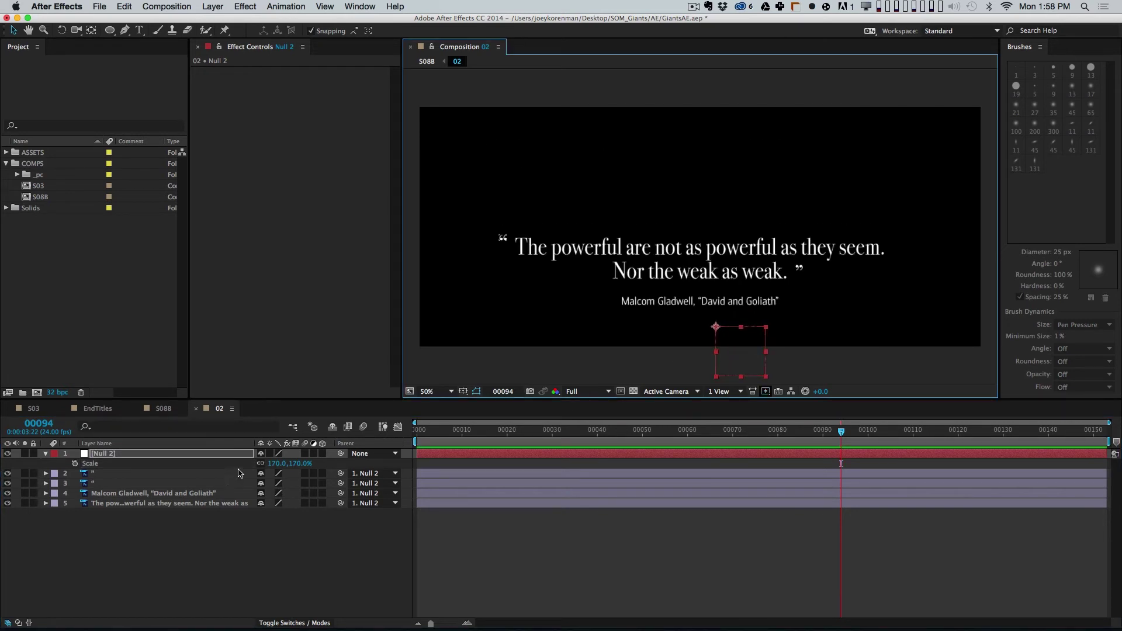
left_click_drag(279, 467, 165, 450)
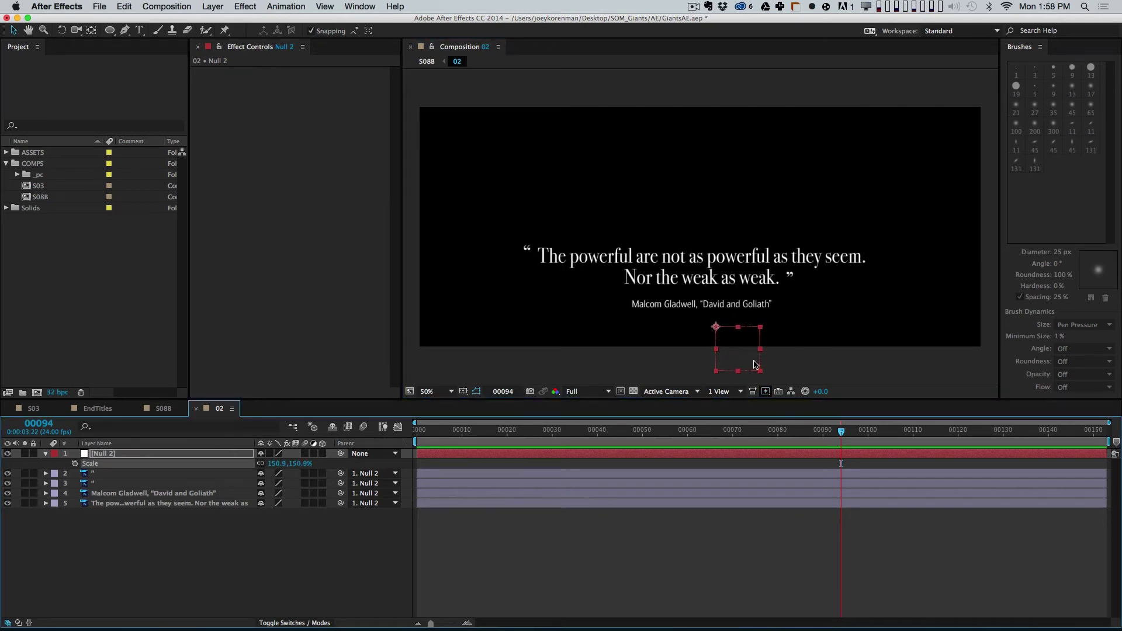
left_click_drag(740, 355, 733, 363)
key("'")
left_click(638, 339)
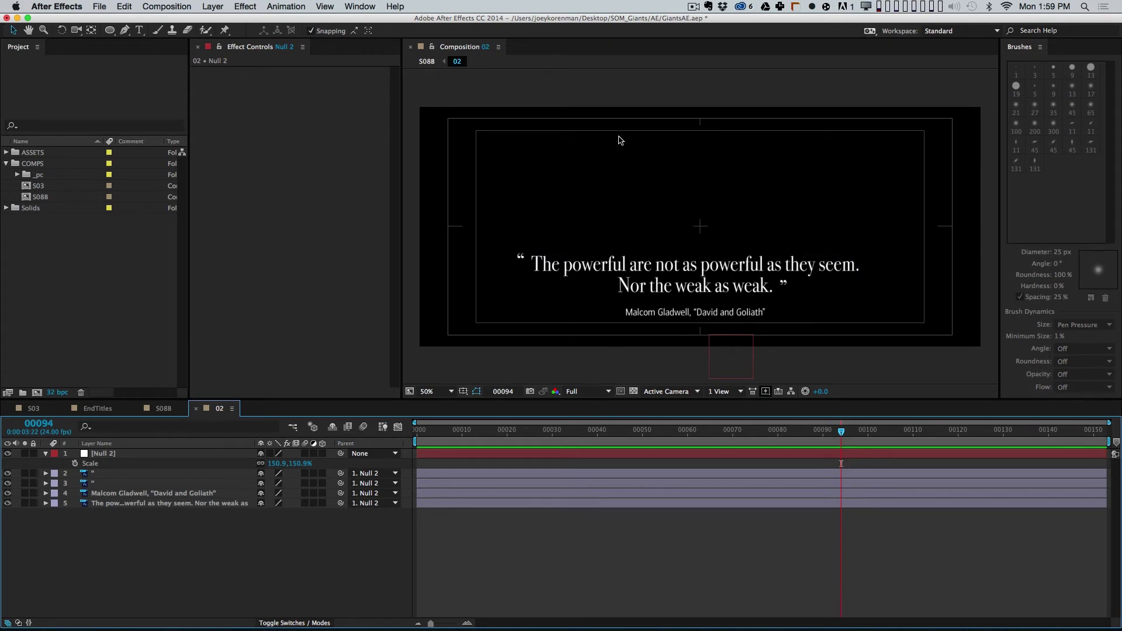
Step: Check the particle flower shot in composition S03 once more and return to composition 02
left_click(39, 409)
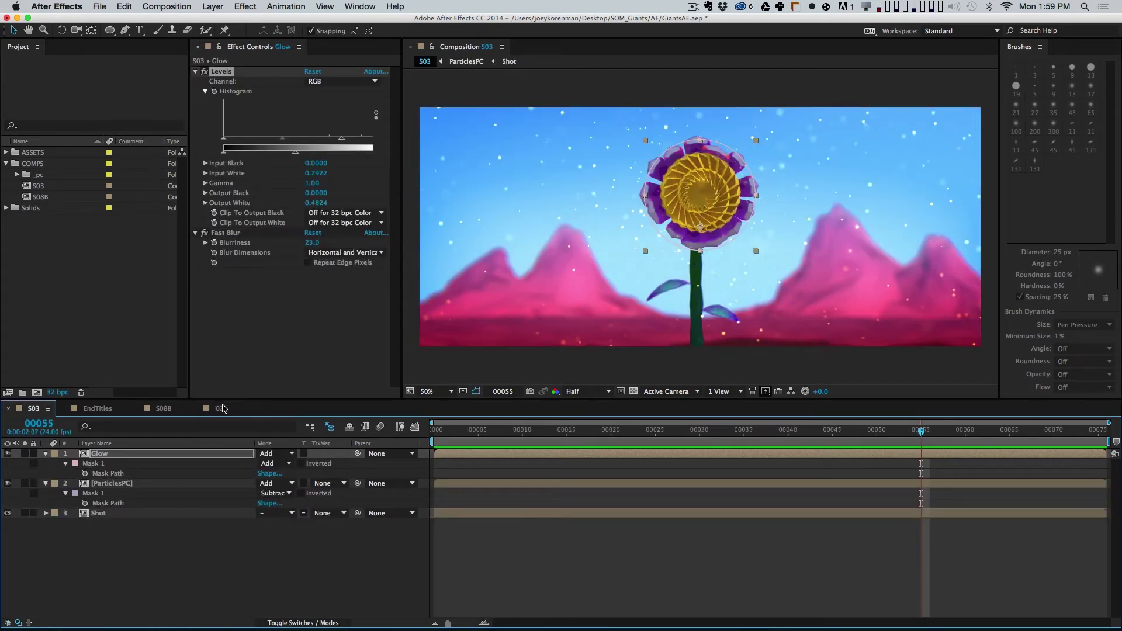
left_click(221, 409)
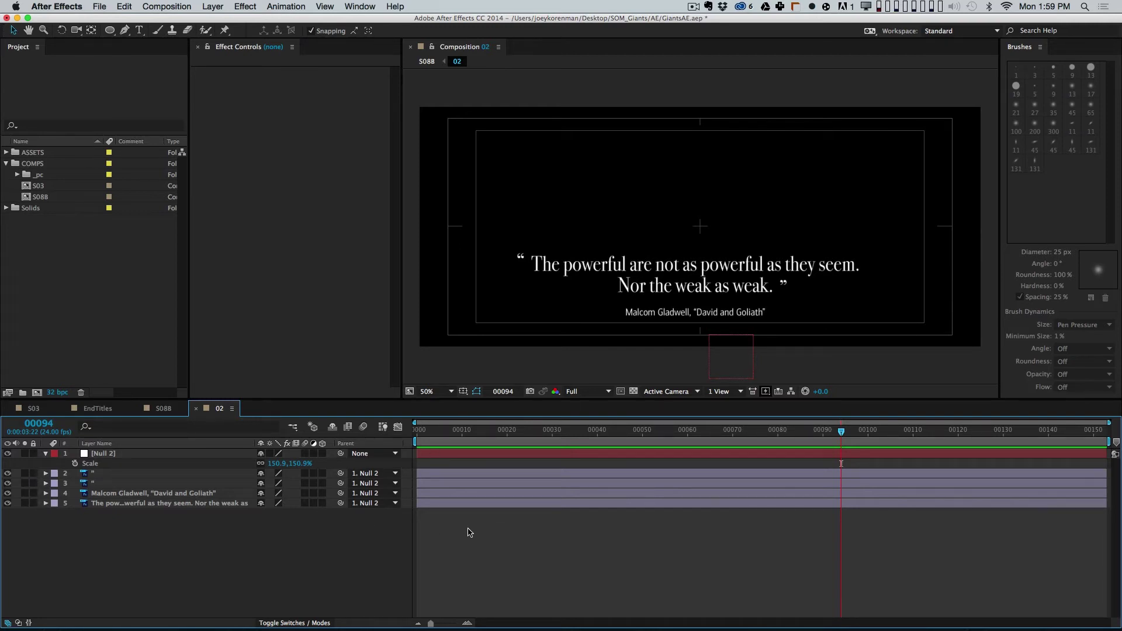
Step: Pre-compose the four text layers as Type_PC, moving all attributes, and open the new composition
left_click(144, 473)
left_click(153, 503, "shift")
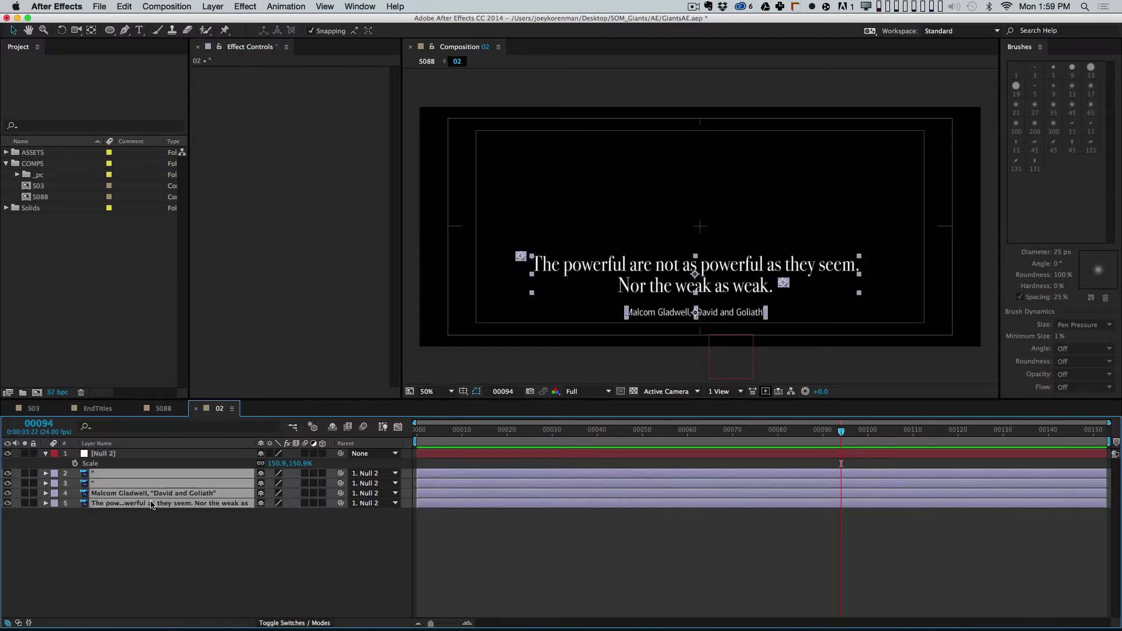
key("super+shift+c")
type("Type_PC")
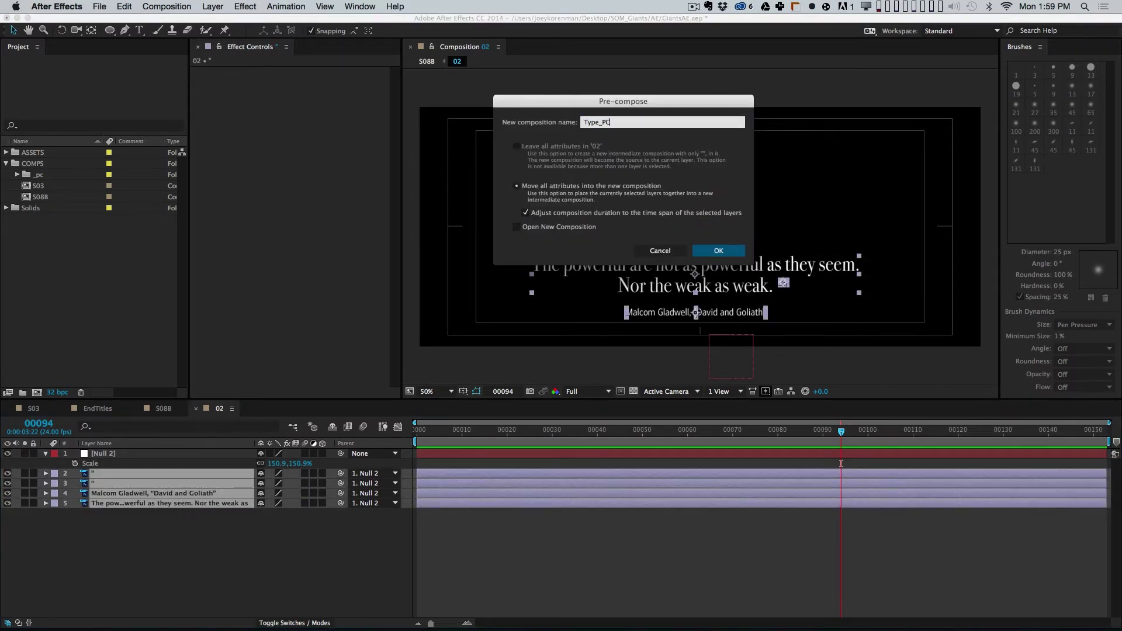
key("Return")
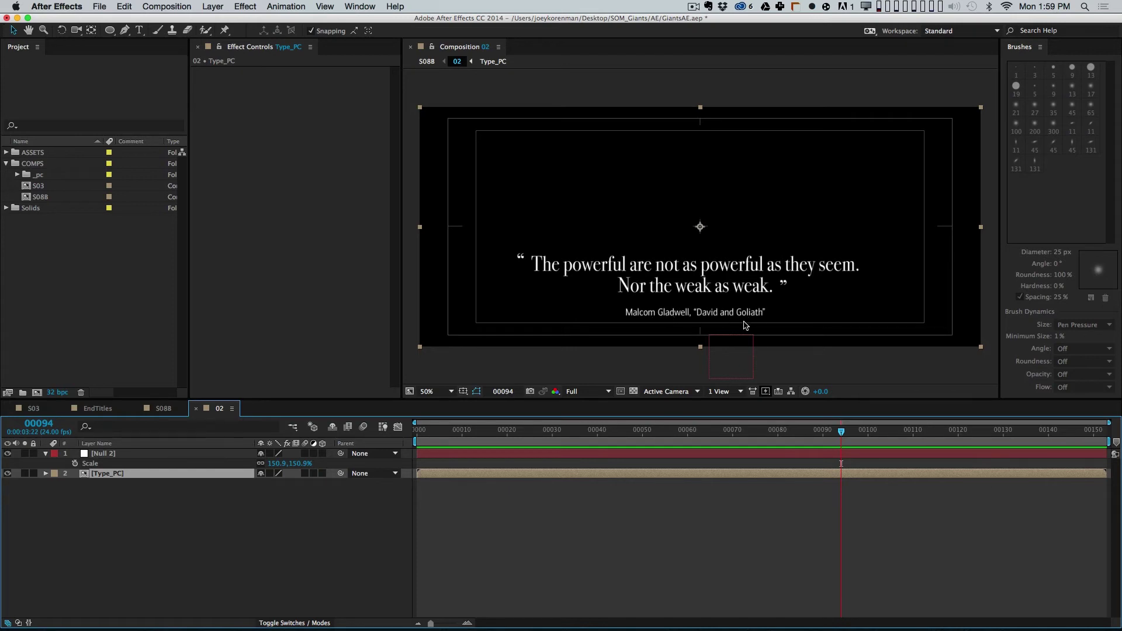
double_click(160, 474)
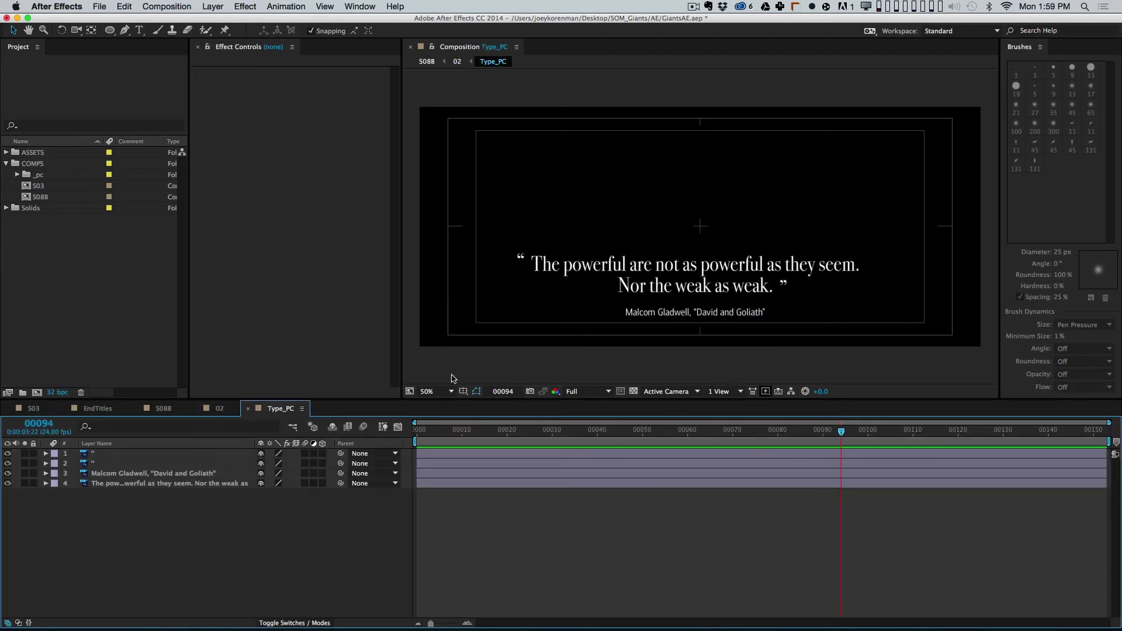
Step: Show the transparency grid in Type_PC and reveal the modified properties of all four text layers
left_click(634, 391)
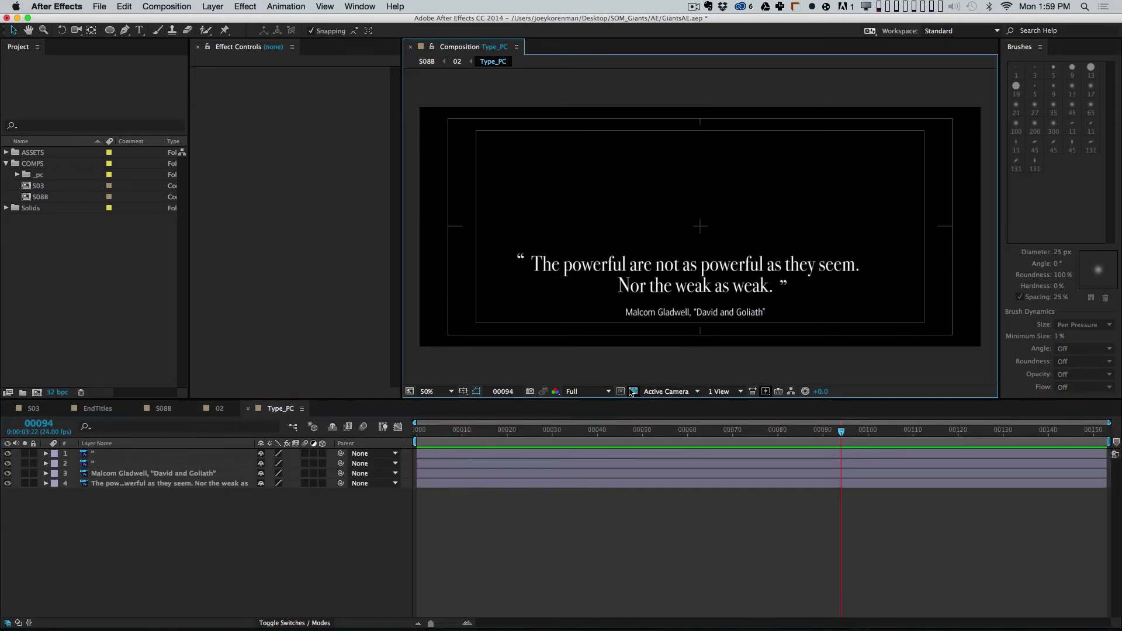
left_click_drag(127, 495, 135, 454)
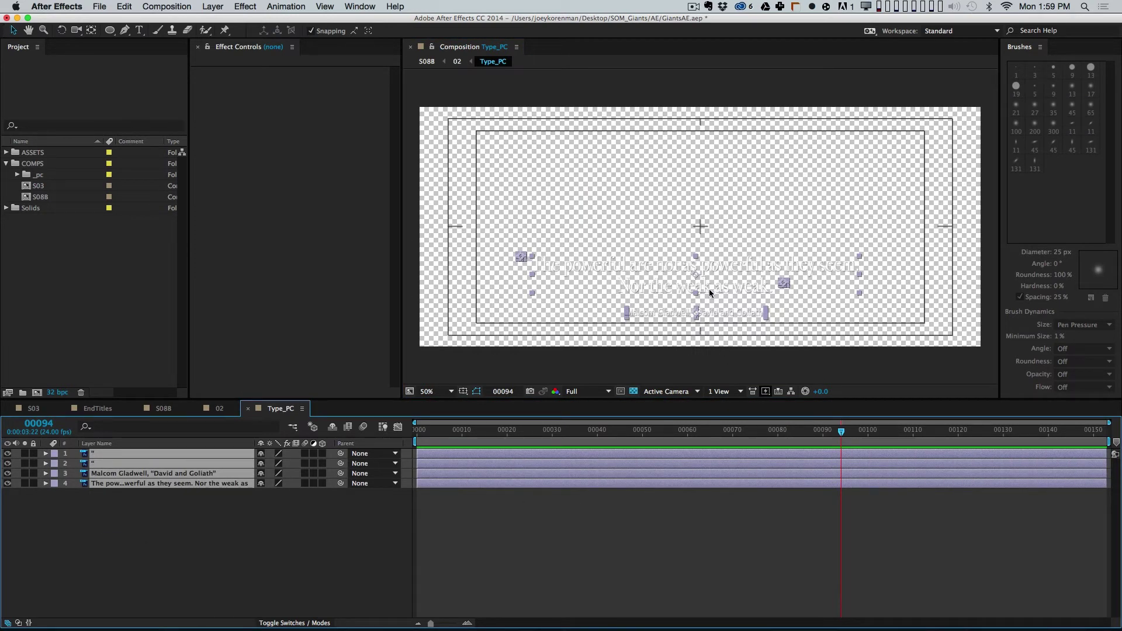
key("period")
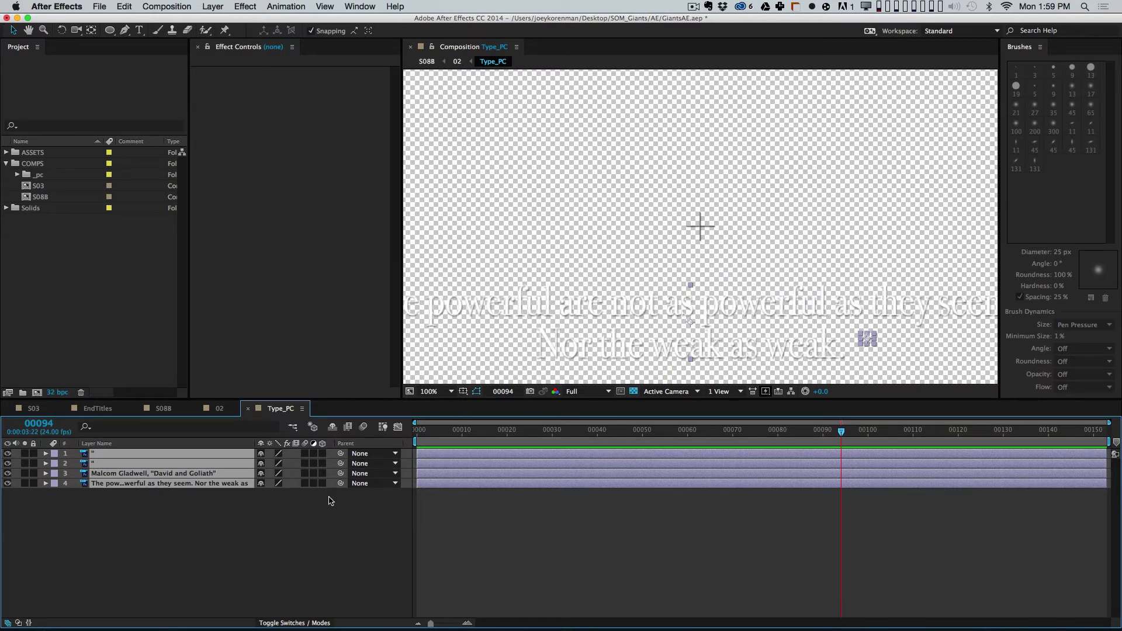
key("u")
key("u")
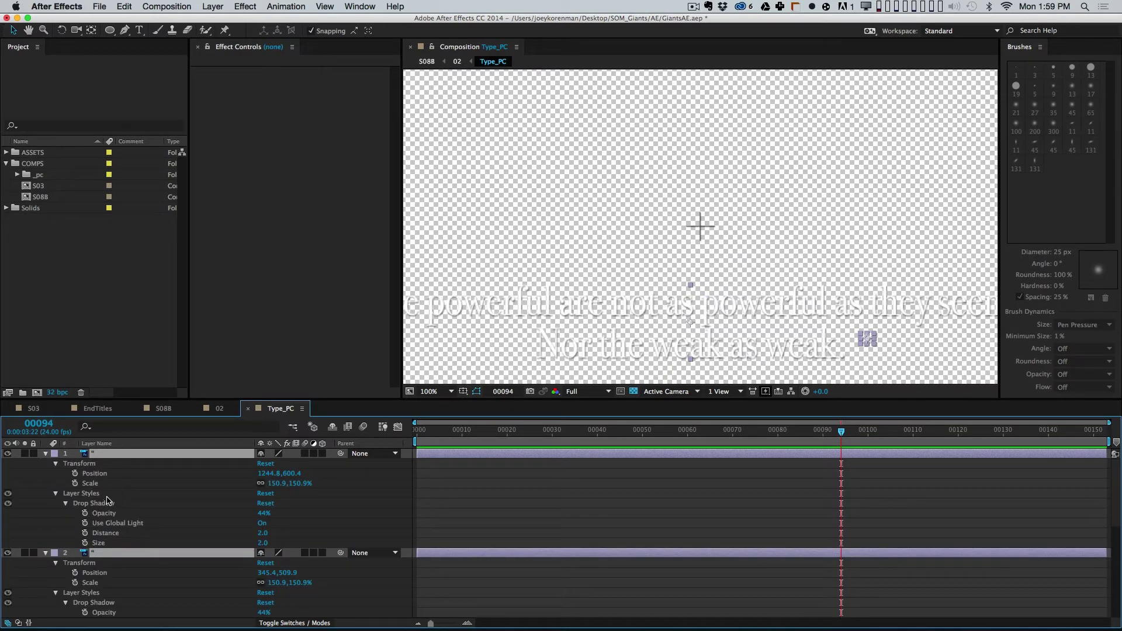
Step: Delete the drop-shadow layer styles from the two quotation-mark layers
key("space")
left_click_drag(139, 575, 155, 600)
left_click(97, 493)
key("Delete")
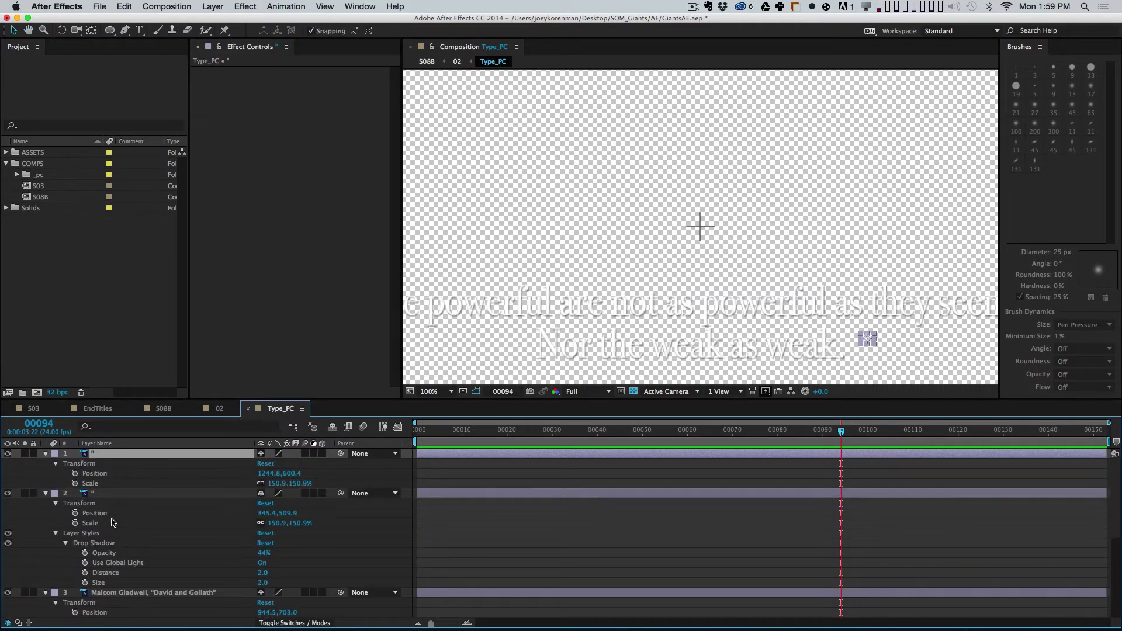
left_click(104, 533)
key("Delete")
scroll(123, 526, "down", 2)
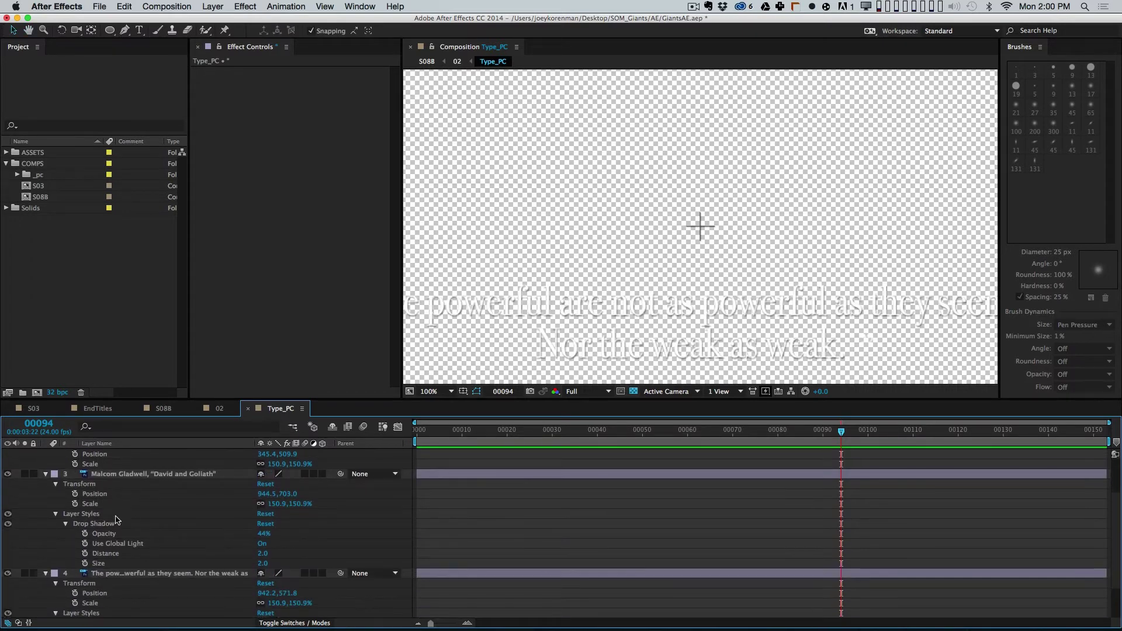
Step: Delete the layer styles from the attribution and main quote layers, and collapse the properties of all layers
left_click(117, 516)
key("Delete")
left_click(118, 564)
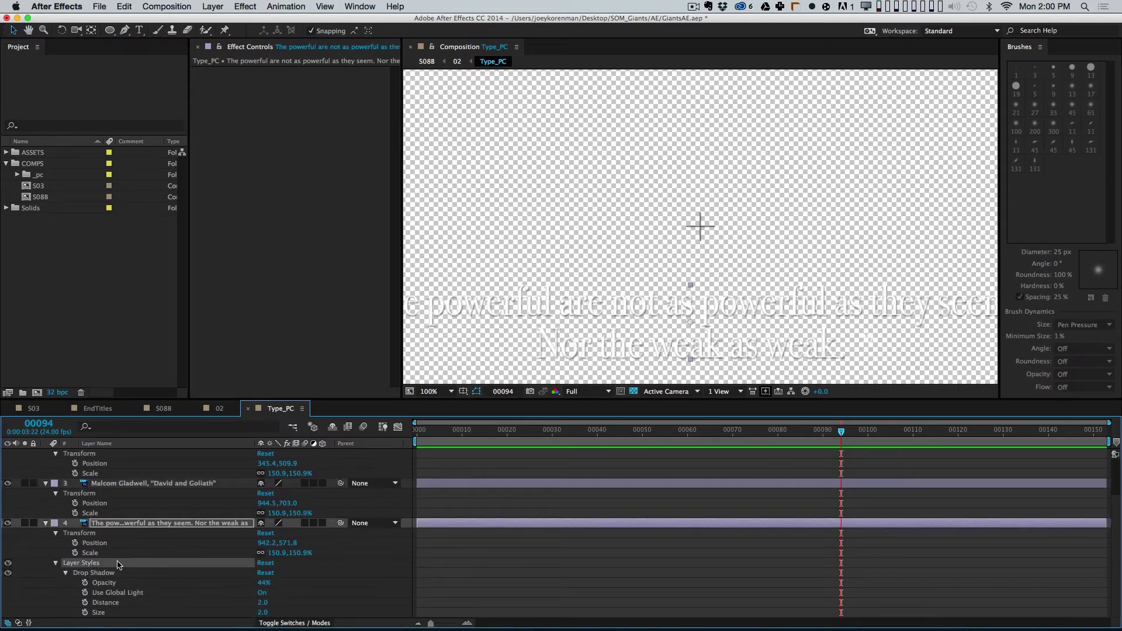
key("Delete")
key("super+a")
key("u")
left_click(265, 552)
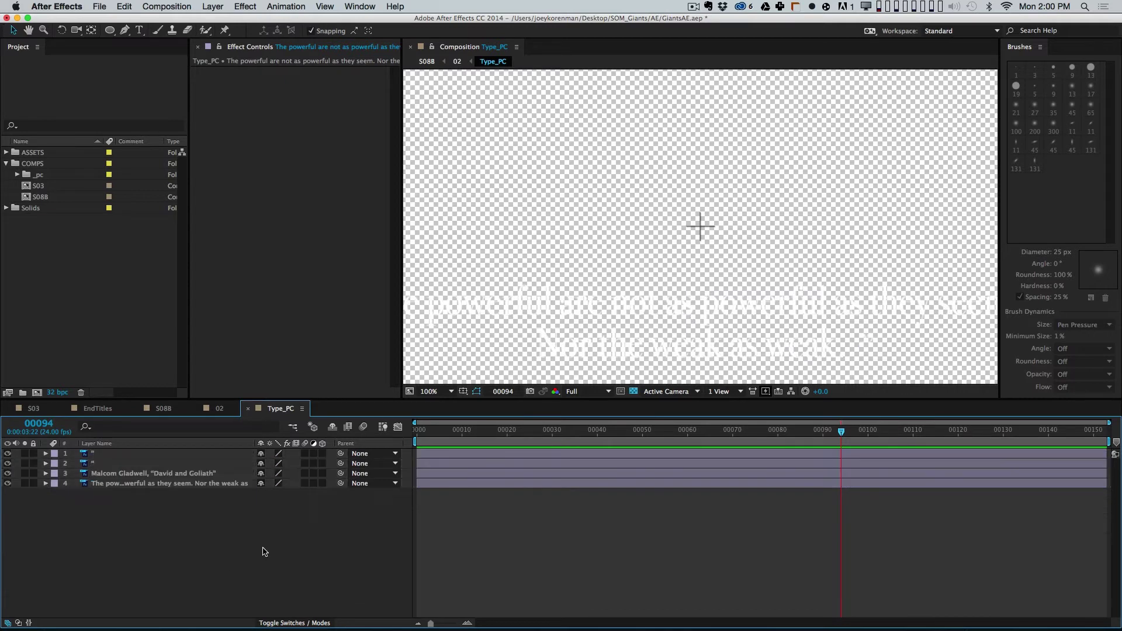
Step: Turn off the transparency grid, close Type_PC to return to composition 02, and hide the title-safe guides
left_click(633, 391)
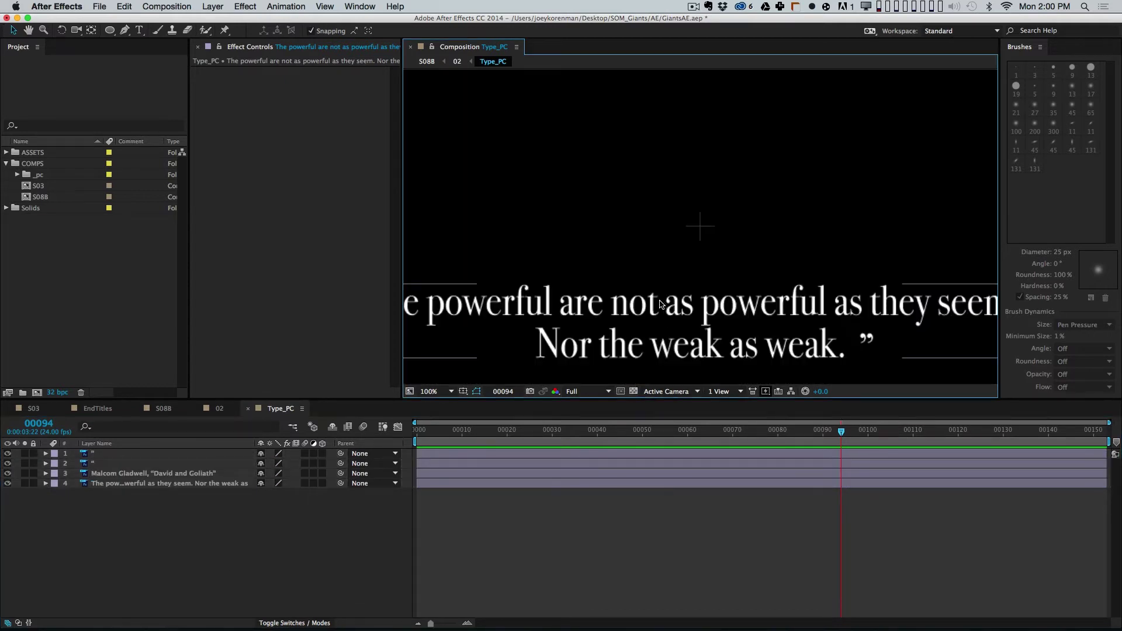
key("comma")
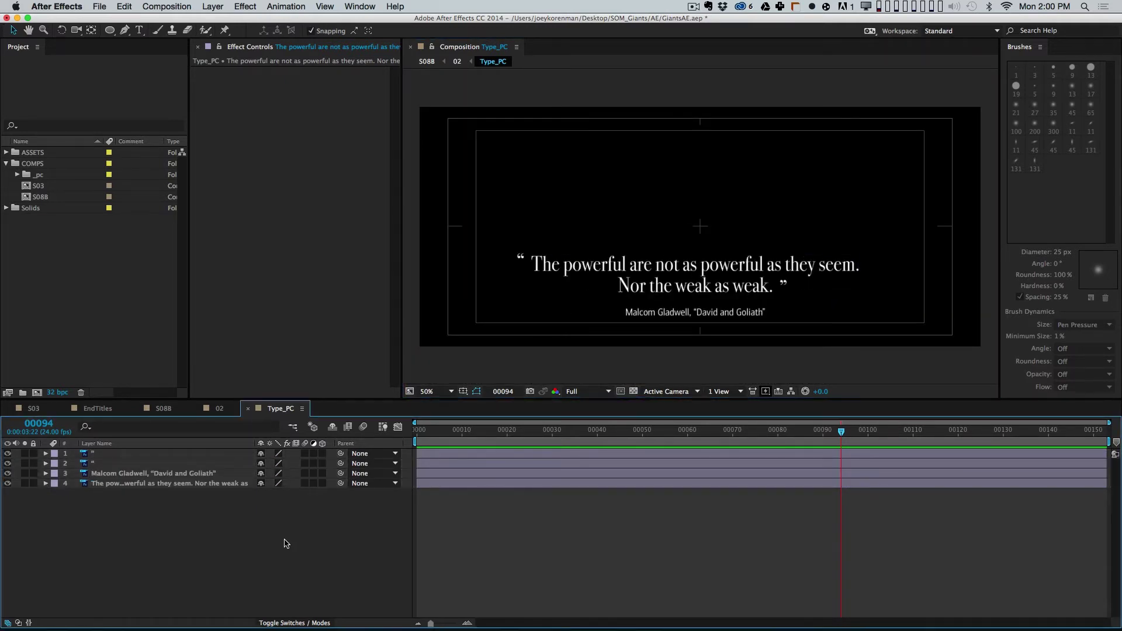
key("super+w")
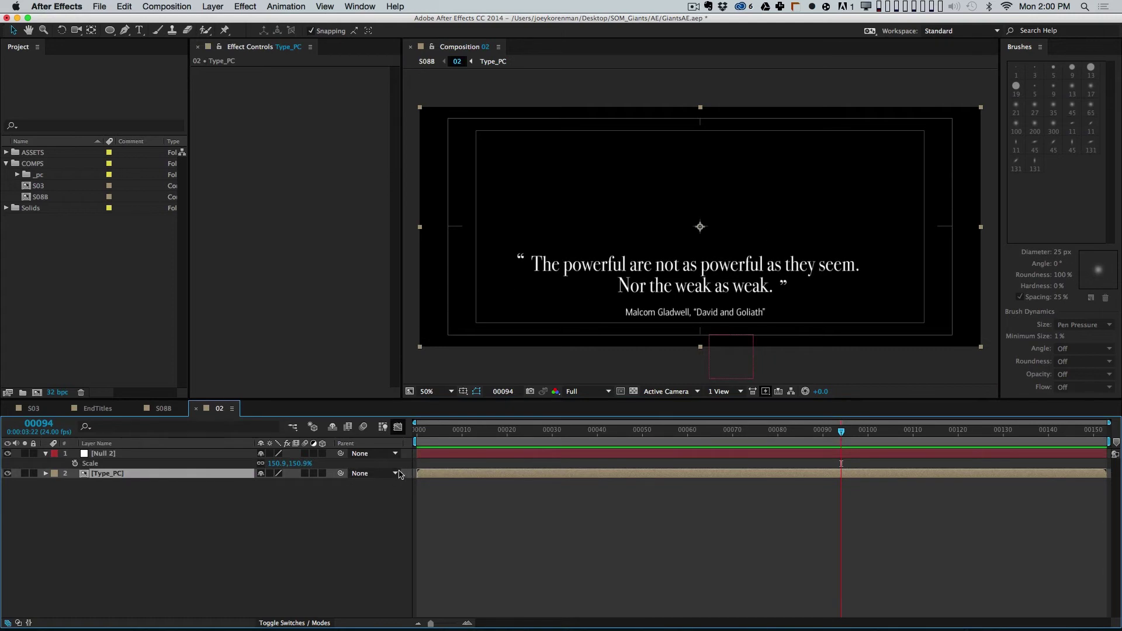
left_click(285, 530)
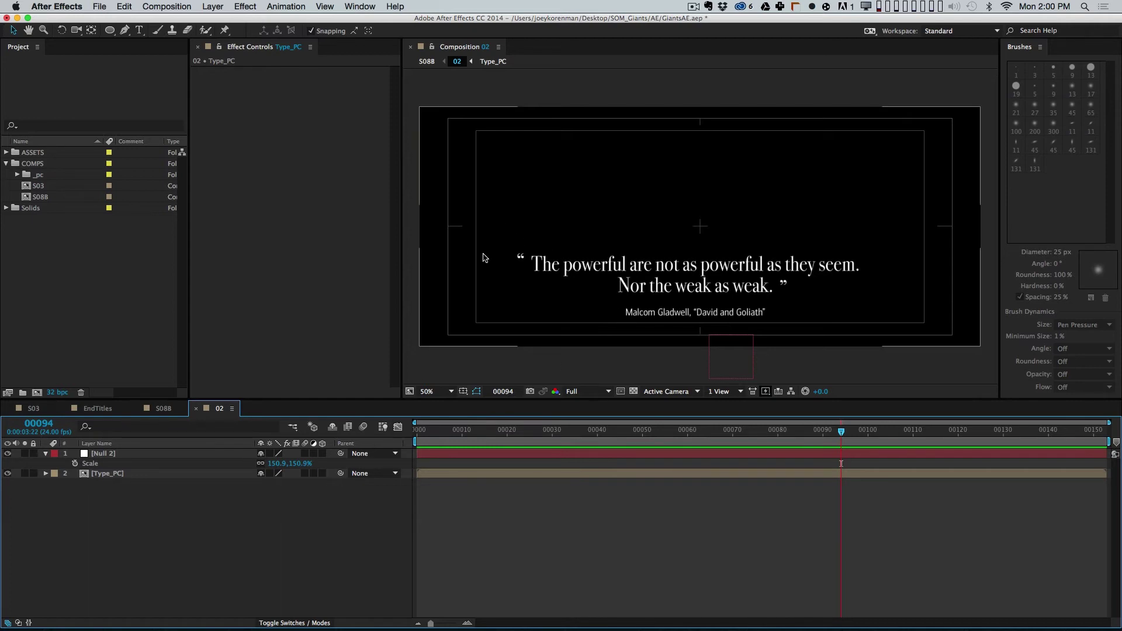
key("apostrophe")
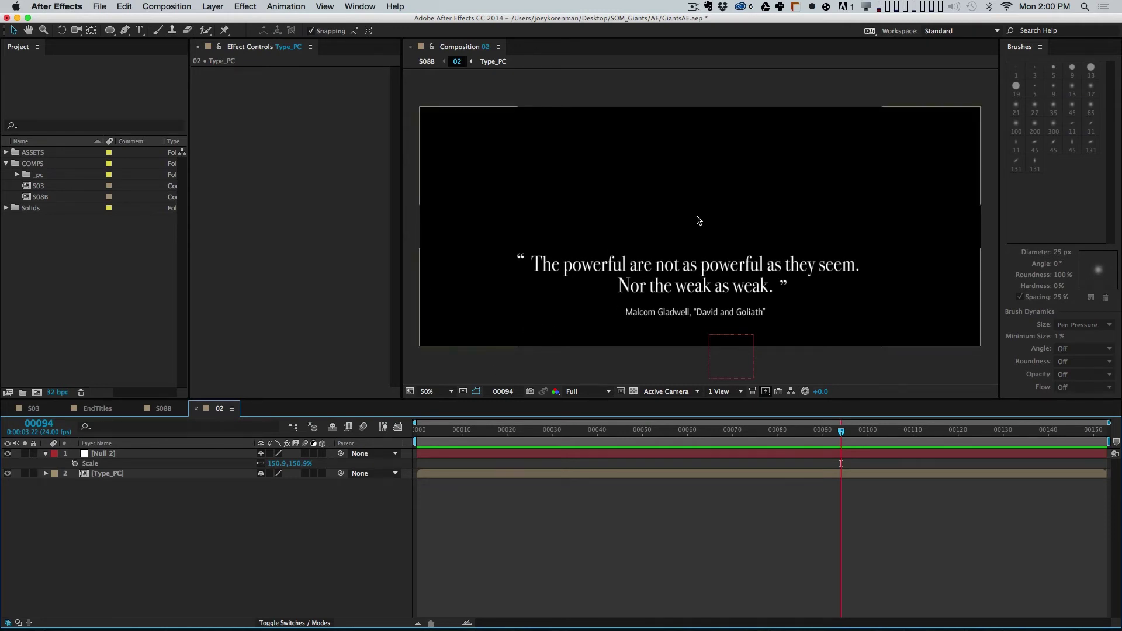
Step: Draw a closed, curved blob on a new shape layer with the Pen tool, overlapping the frame's lower-left edge below the quote
left_click(125, 30)
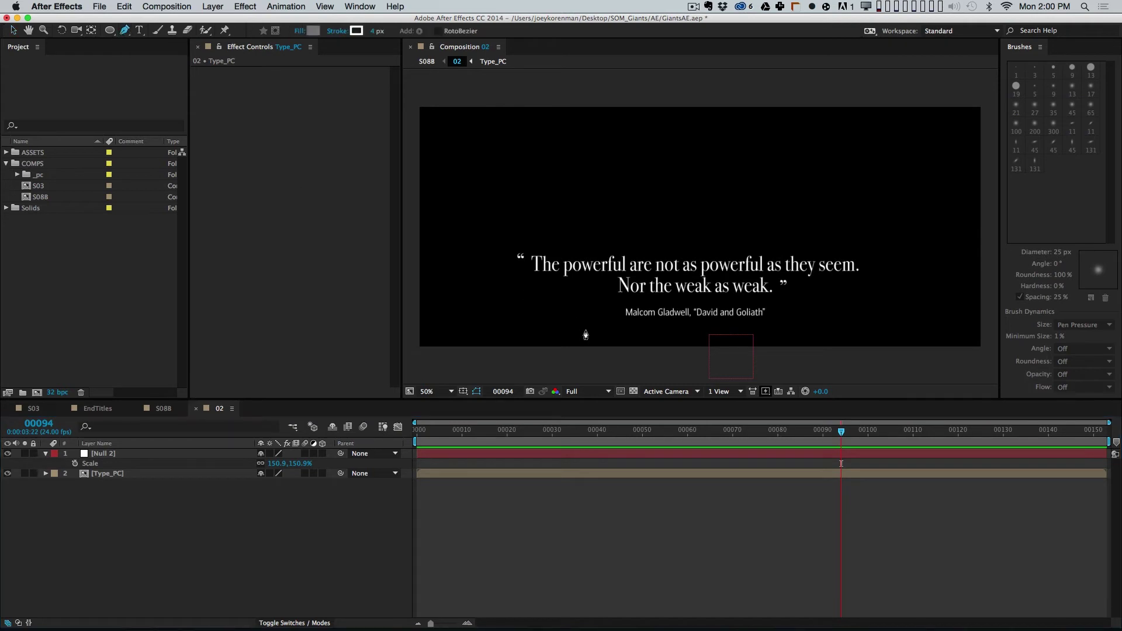
key("comma")
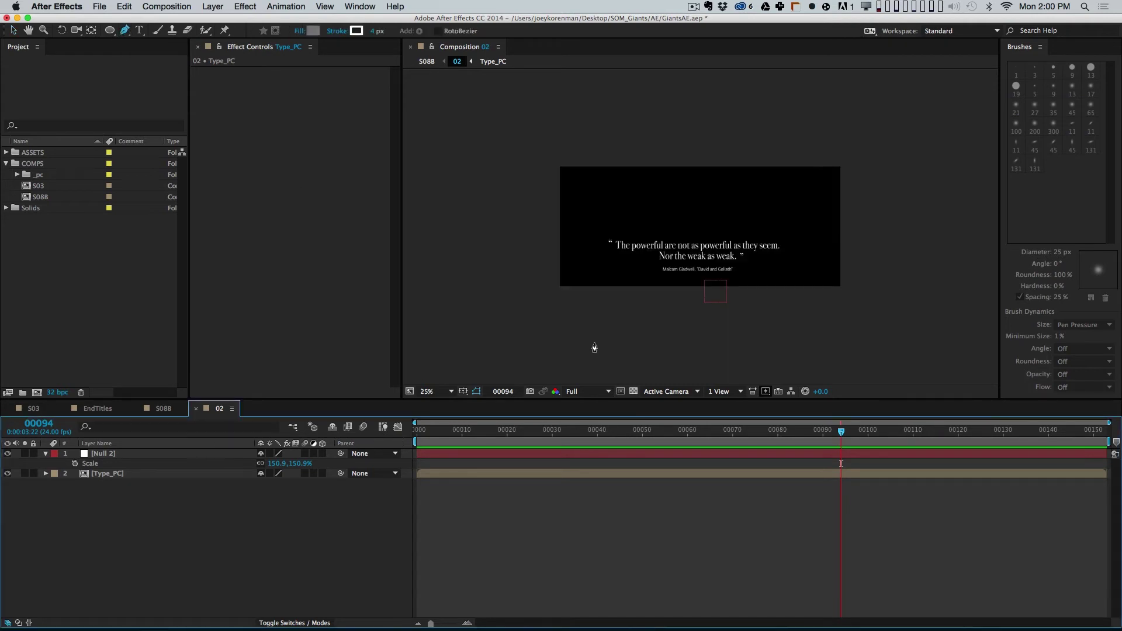
left_click(574, 284)
left_click(637, 280)
left_click(668, 281)
left_click(692, 293)
left_click(695, 314)
left_click(662, 332)
left_click(611, 333)
left_click(583, 318)
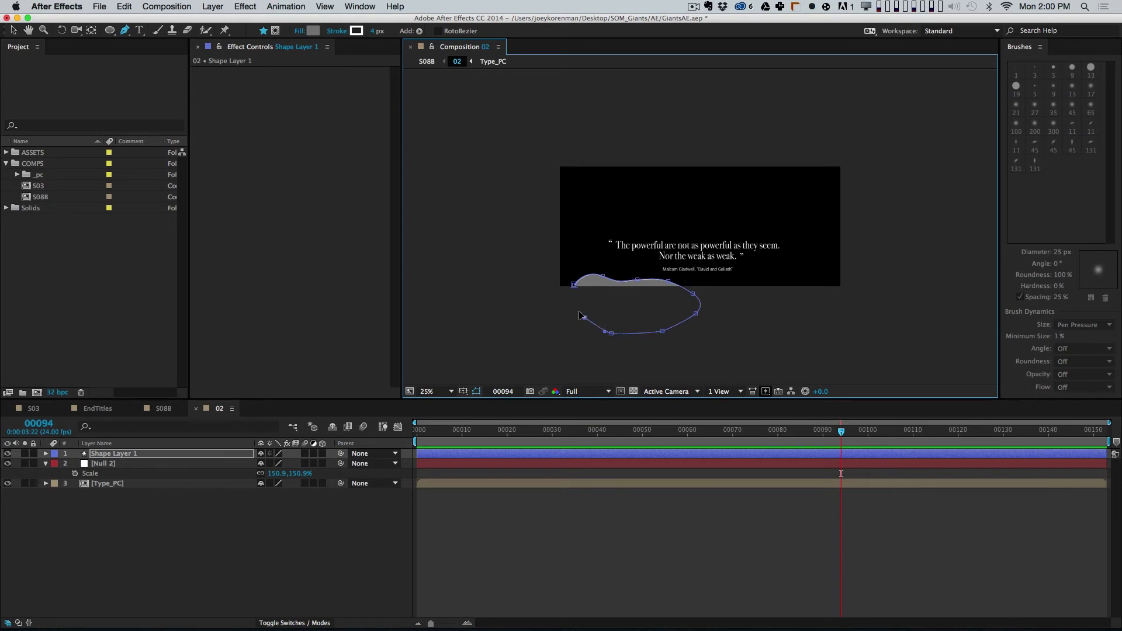
Step: Set a Path keyframe for Shape Layer 1 at frame 0
left_click(164, 454)
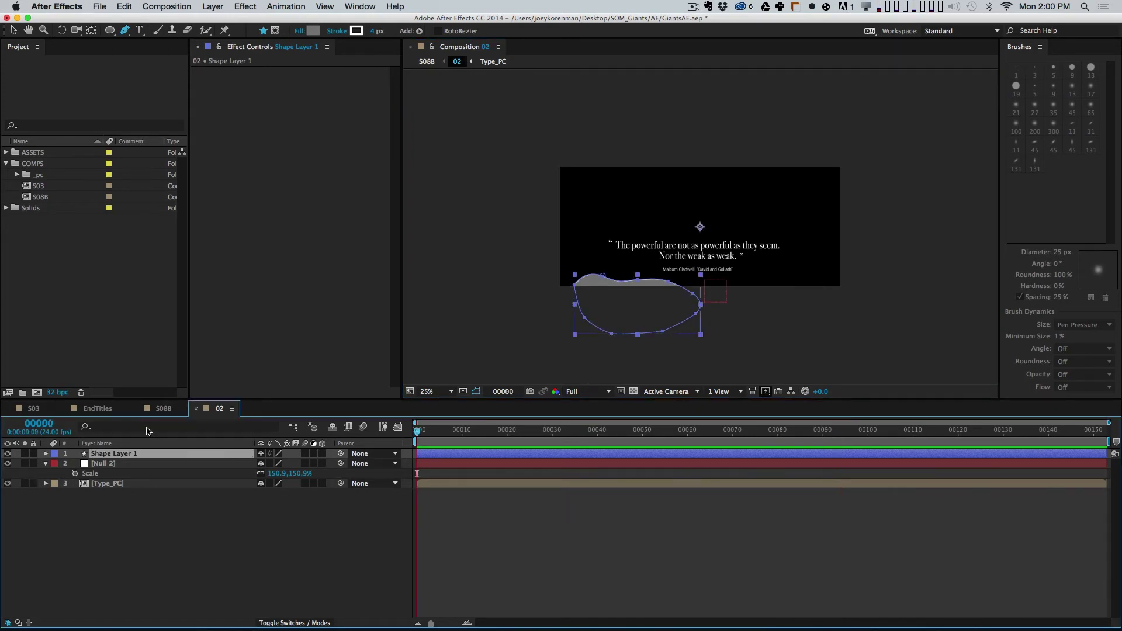
key("u")
key("u")
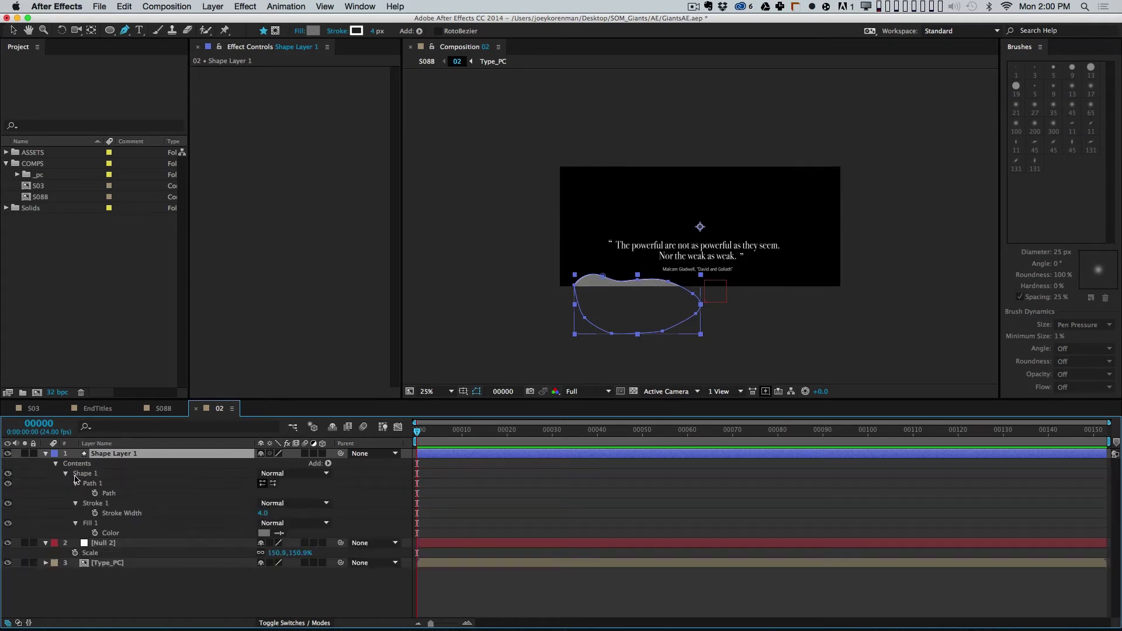
left_click(93, 492)
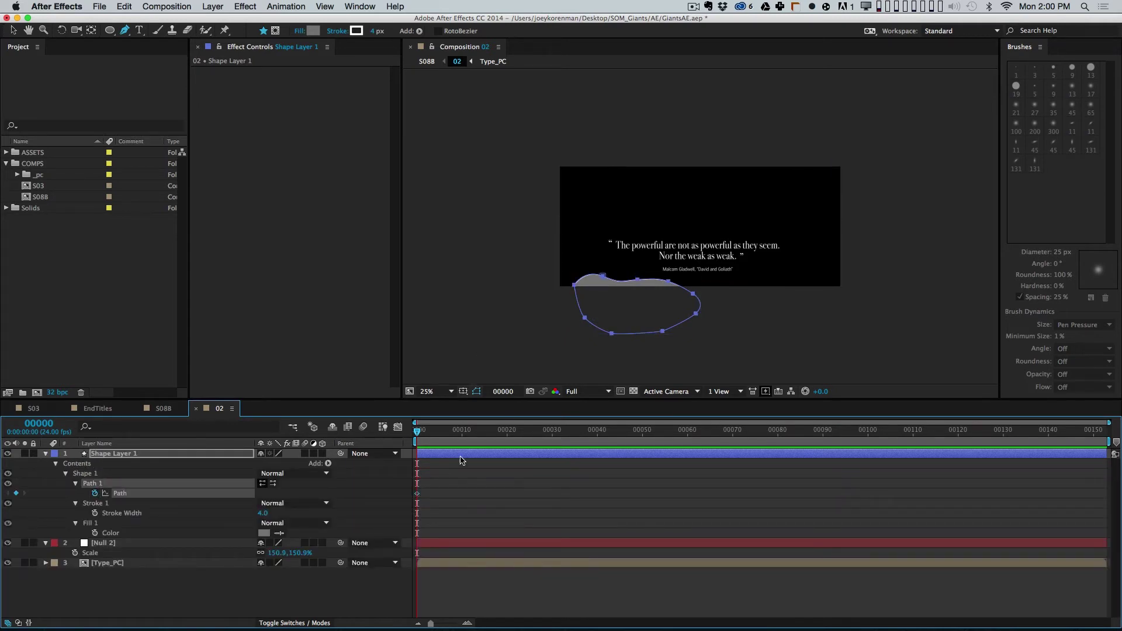
Step: At frame 40, enlarge the blob's path up and across the frame until it covers the whole quote
key("shift+Page_Down")
key("shift+Page_Down")
key("shift+Page_Down")
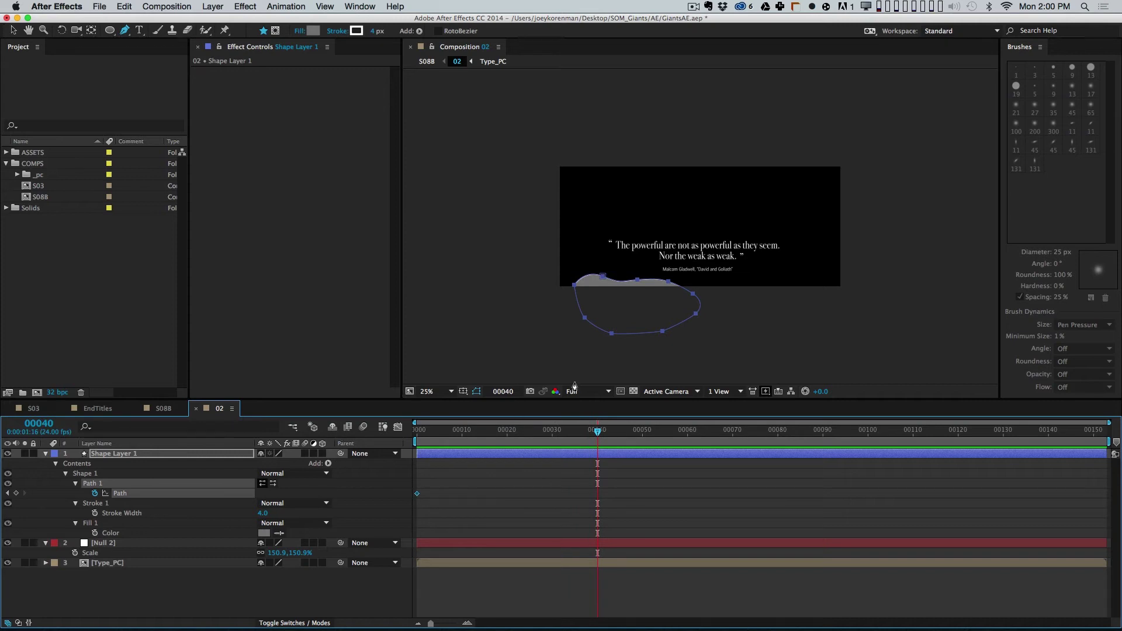
key("v")
left_click_drag(542, 246, 849, 186)
double_click(636, 283)
key("Return")
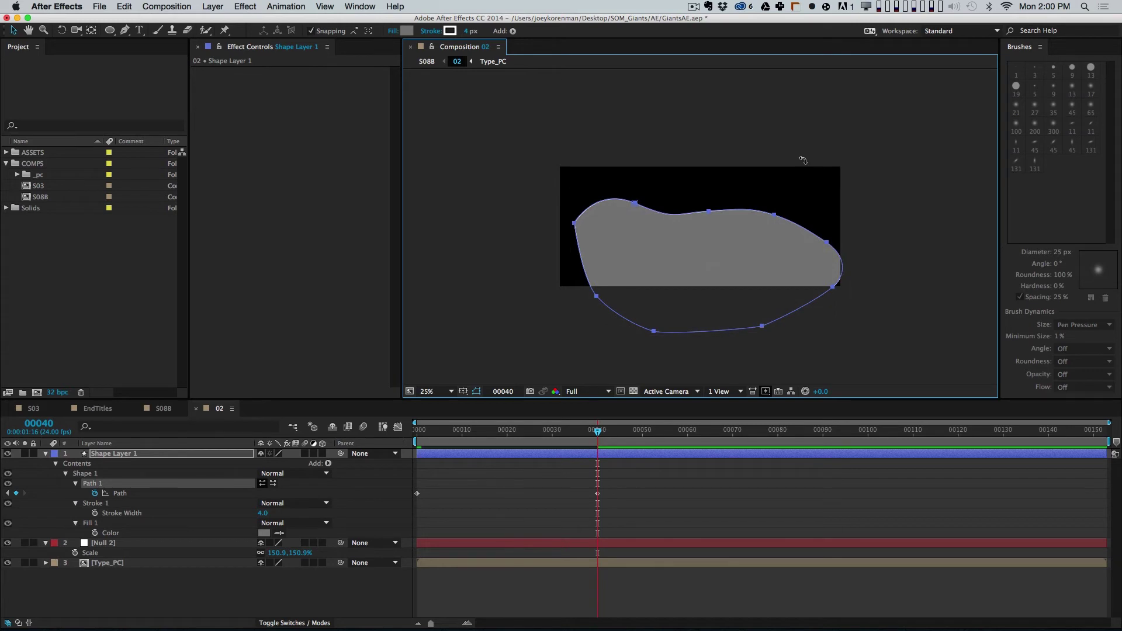
Step: Pre-compose the animated shape layer as Matte and scrub through its growth over the quote
left_click(176, 454)
key("super+shift+c")
type("Matte")
key("Return")
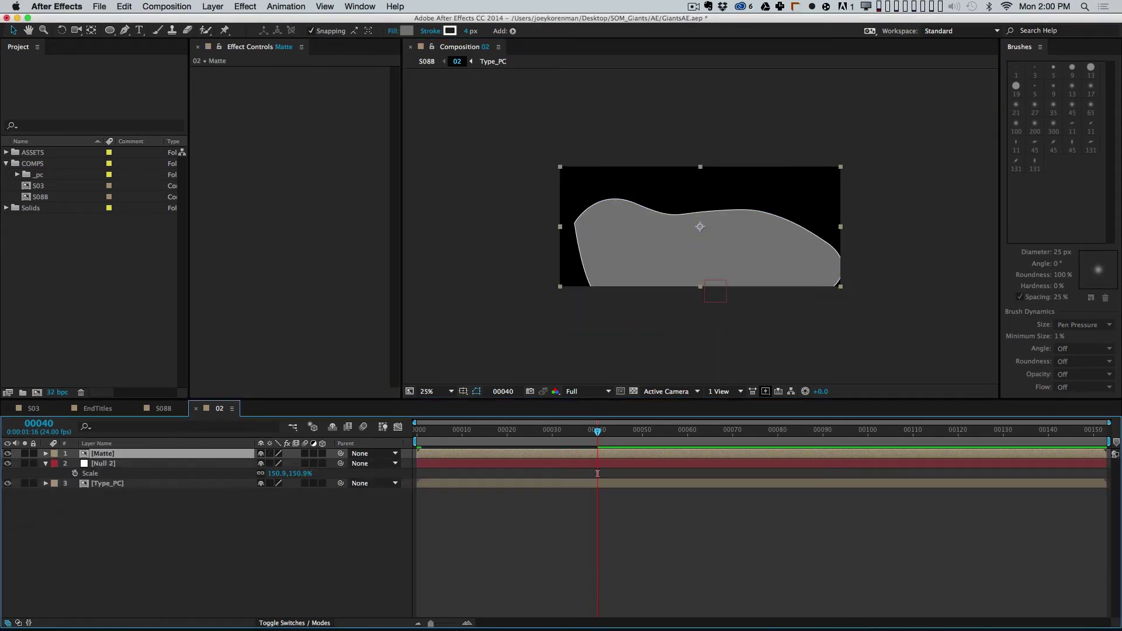
left_click_drag(494, 424, 527, 448)
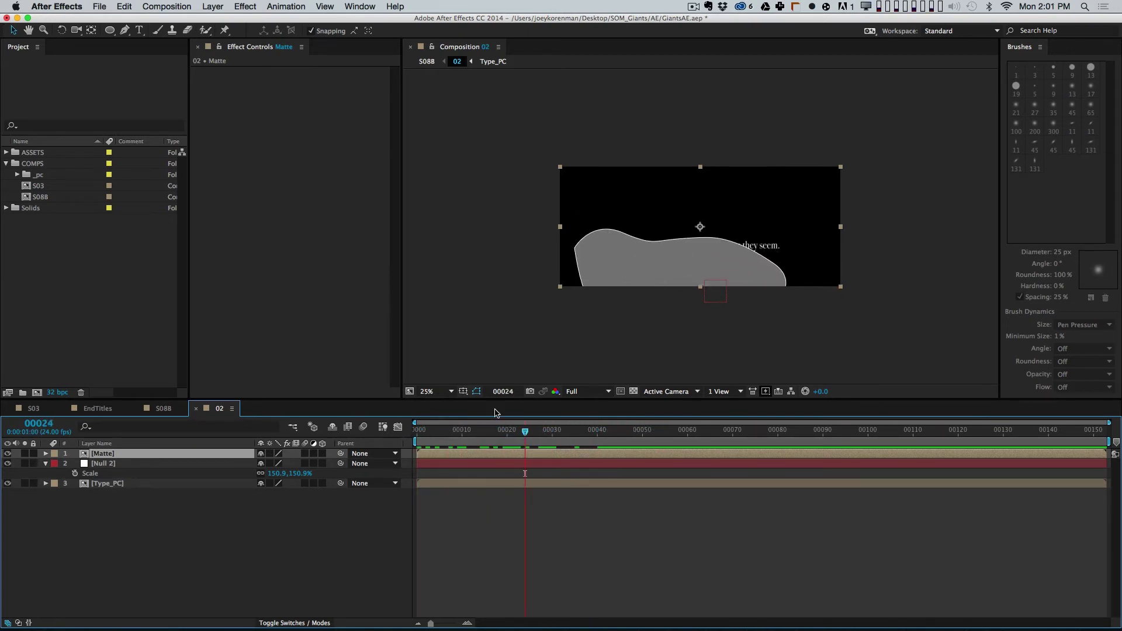
Step: Apply the Turbulent Displace effect to the Matte layer and scrub through the distorted edge
key("period")
left_click(245, 6)
mouse_move(292, 128)
left_click(456, 485)
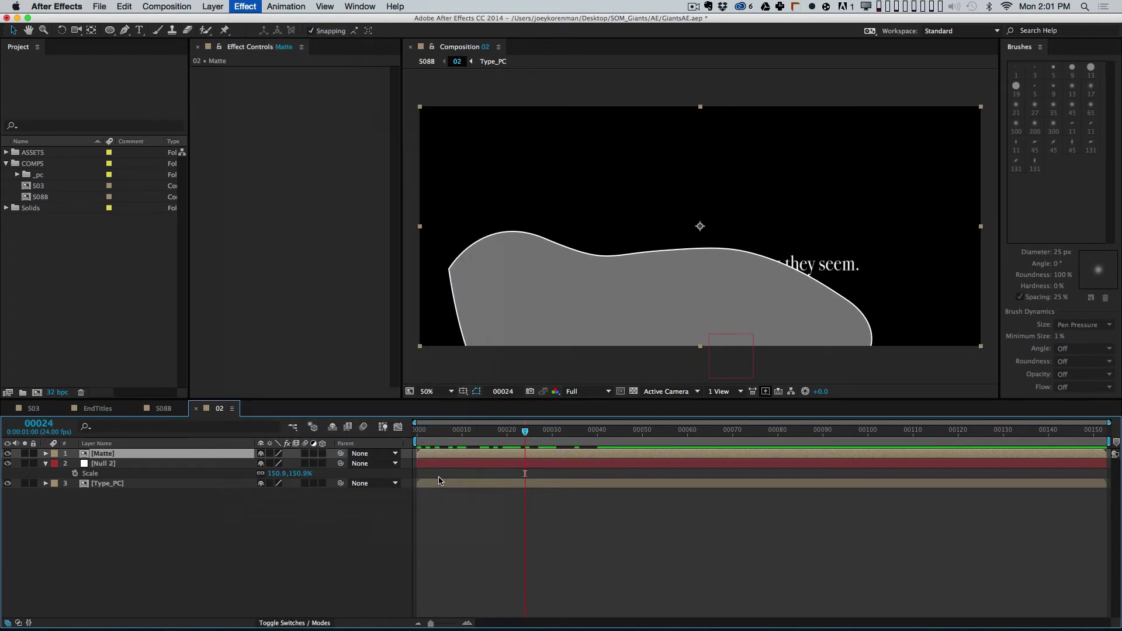
left_click_drag(510, 432, 472, 425)
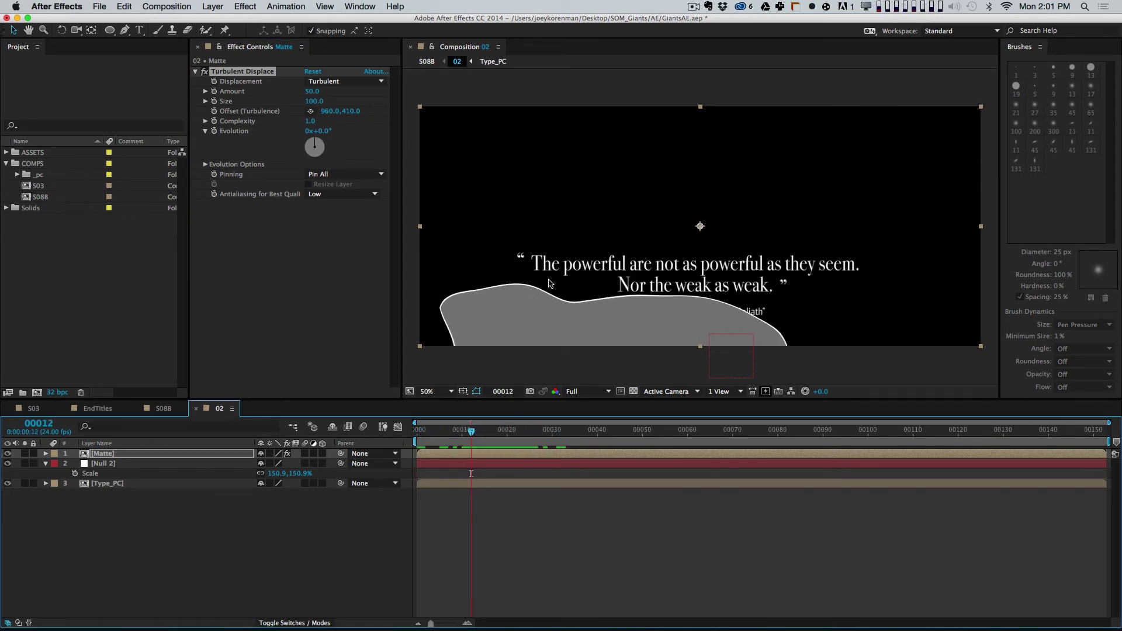
Step: Set Turbulent Displace's Amount to 149 and Size to 65, and play the matte animation from the start
left_click_drag(312, 107, 358, 86)
left_click_drag(472, 428, 497, 421)
key("space")
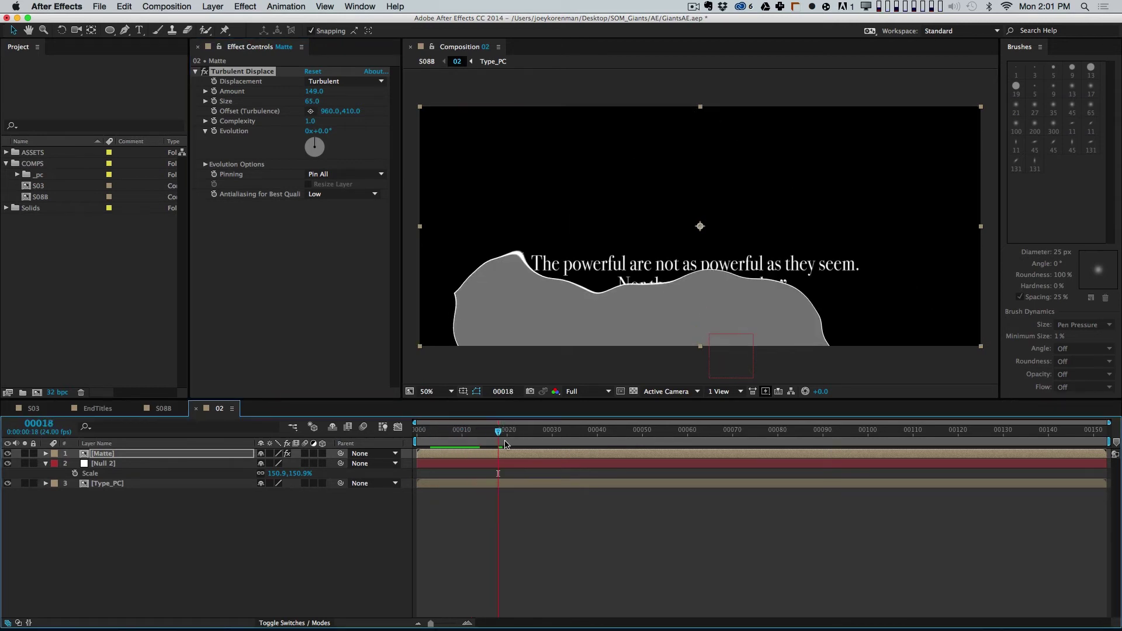
left_click_drag(476, 429, 415, 433)
key("space")
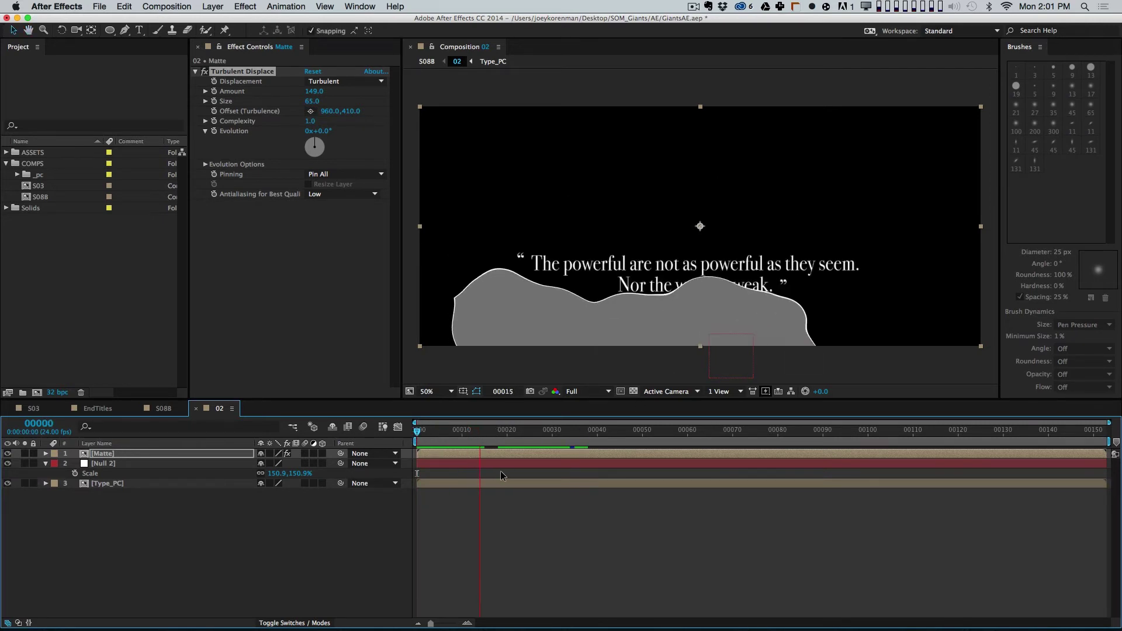
Step: Set Turbulent Displace's Amount to 70 and preview the matte animation
left_click_drag(313, 92, 271, 95)
left_click_drag(494, 431, 453, 435)
key("space")
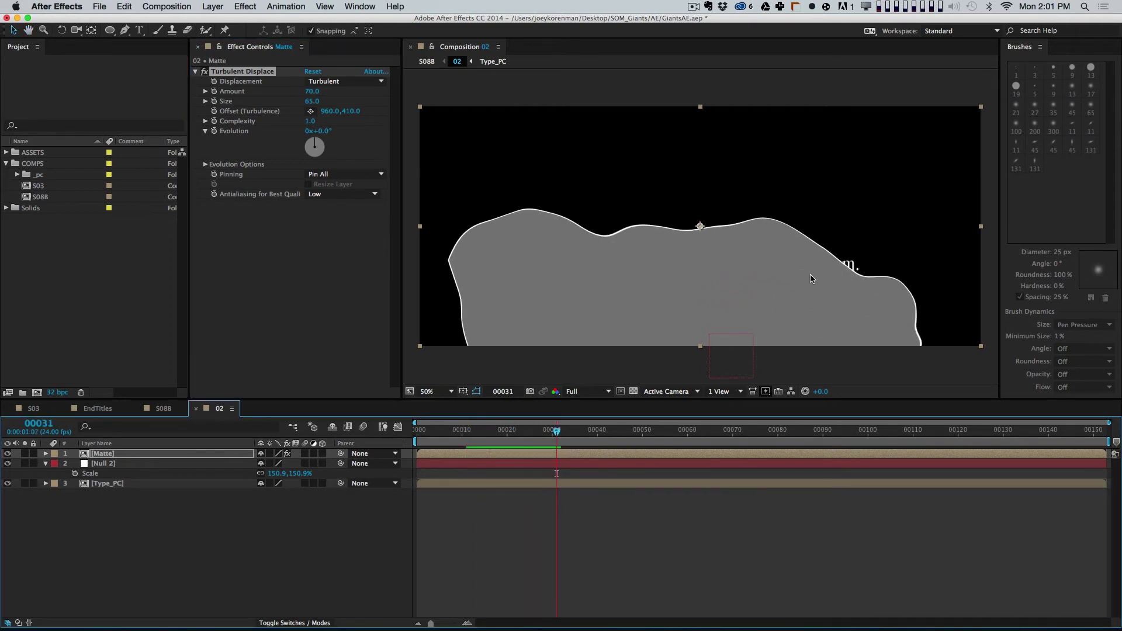
Step: Add the Roughen Edges effect to the Matte layer with a Border of 15.70 and the Rusty edge type
left_click(257, 6)
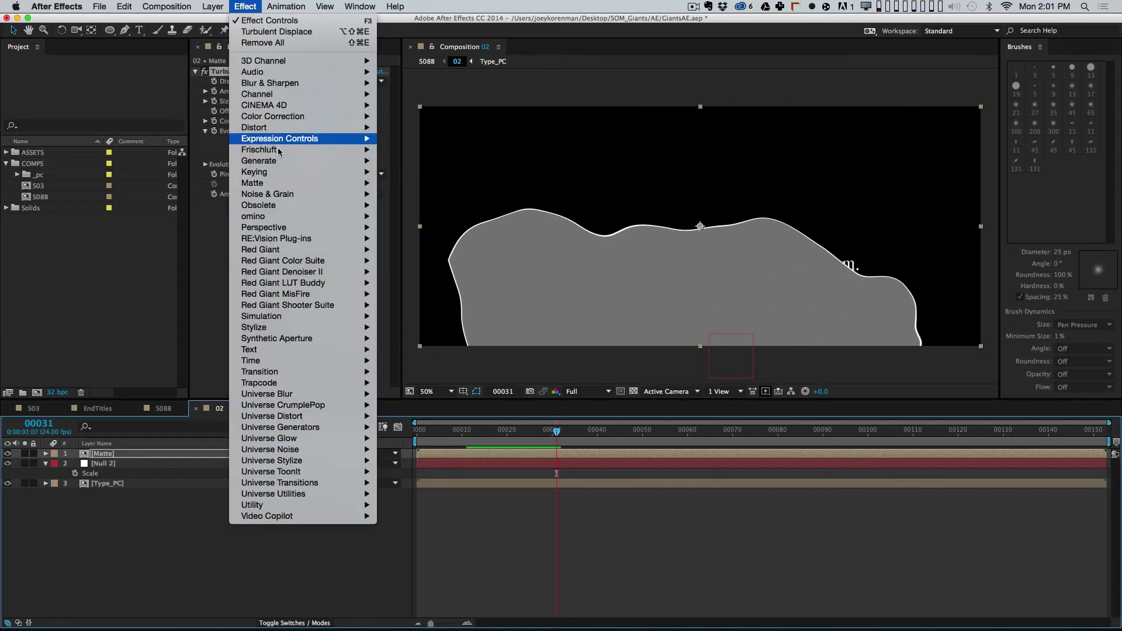
mouse_move(305, 336)
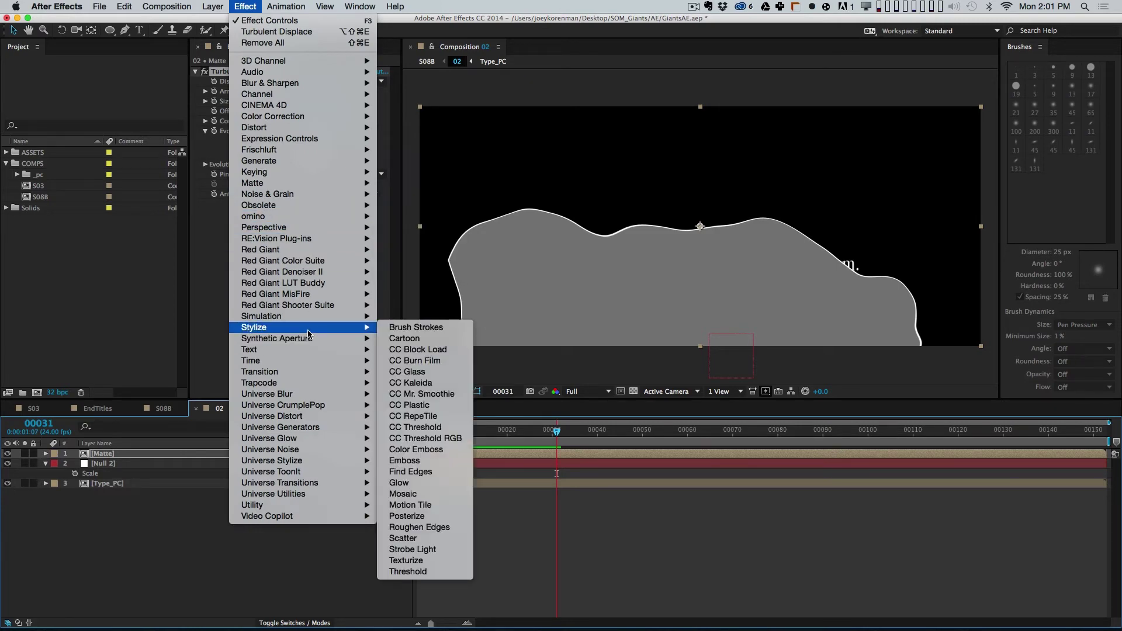
left_click(420, 527)
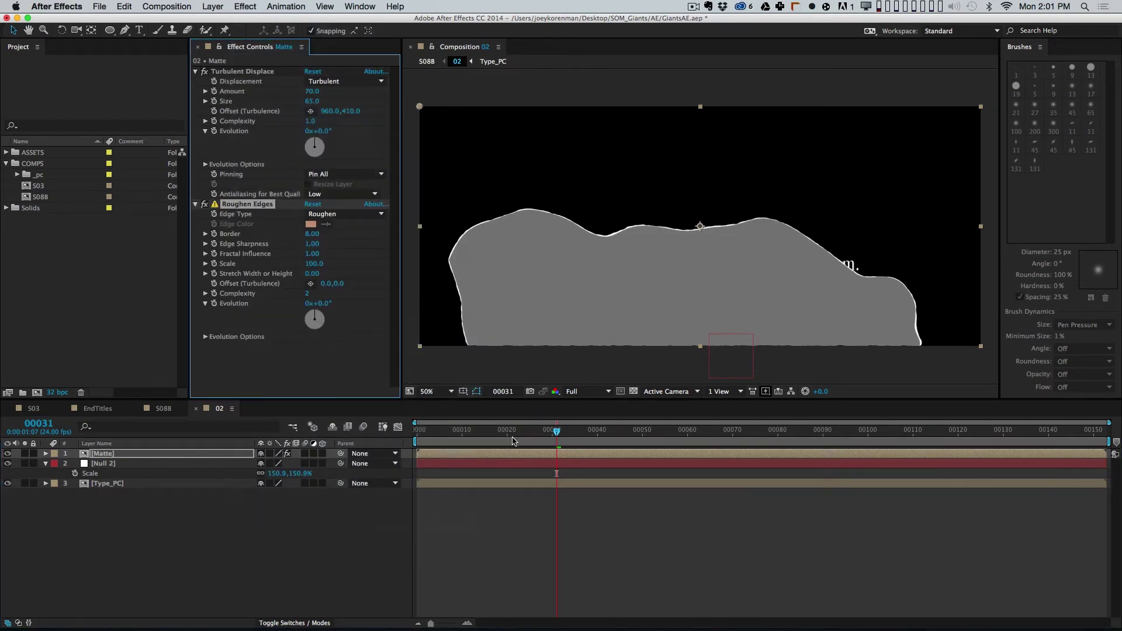
left_click_drag(340, 229, 381, 226)
left_click(345, 213)
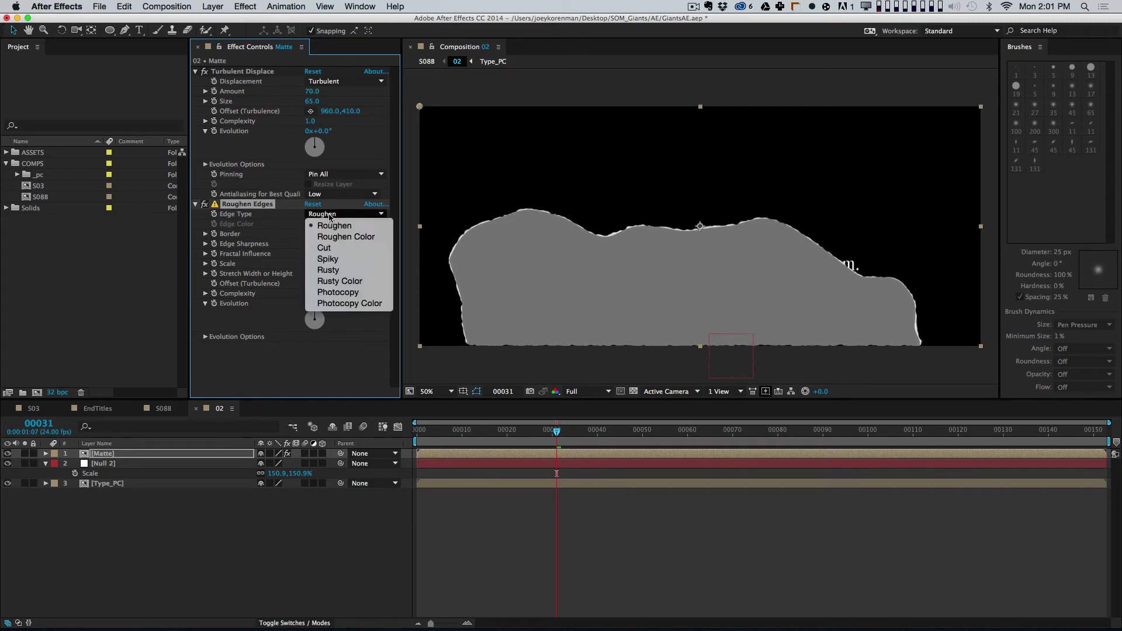
left_click(348, 269)
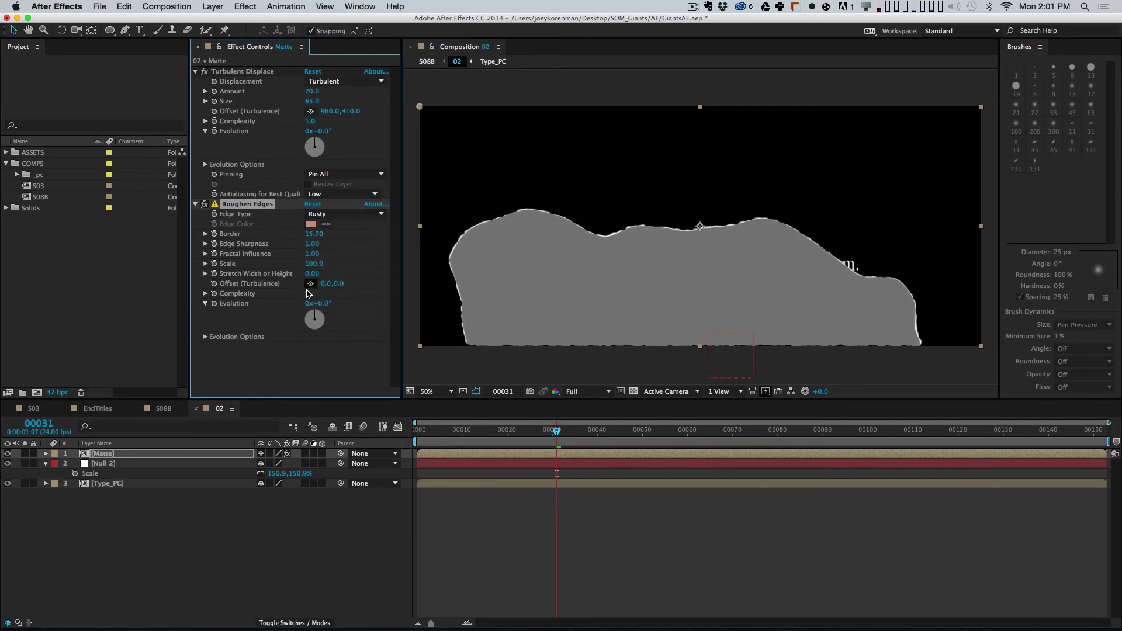
Step: Set Roughen Edges to Border 30.70, Edge Sharpness 0.76 and Fractal Influence 0.97, and reduce its Scale
left_click_drag(283, 248, 319, 239)
right_click(320, 239)
key("Escape")
left_click_drag(278, 258, 348, 253)
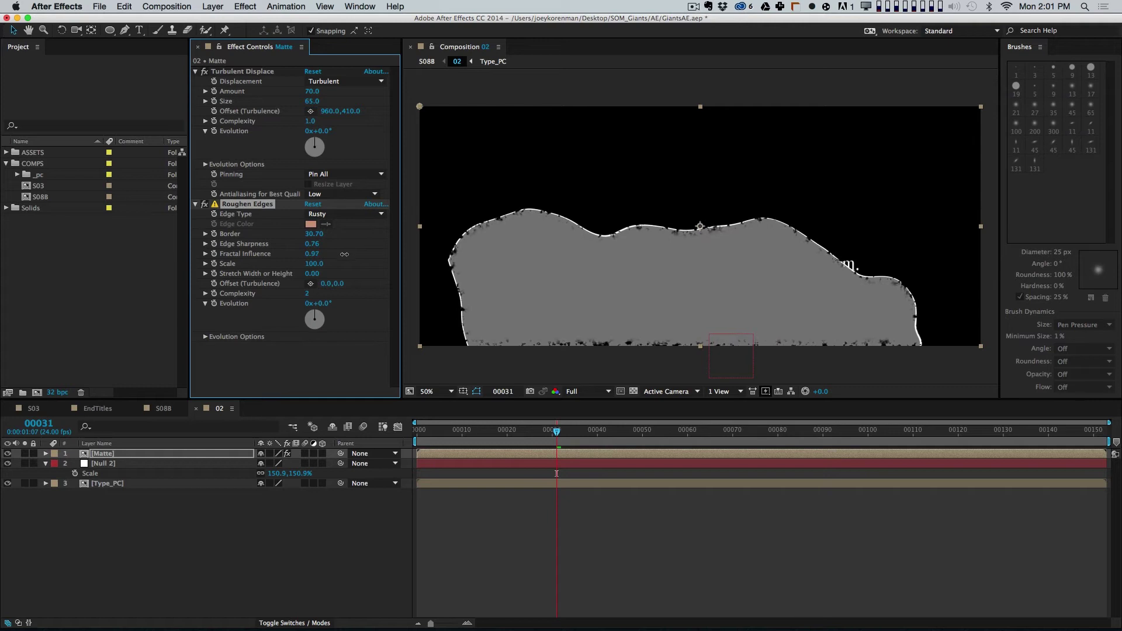
left_click_drag(308, 264, 292, 265)
right_click(308, 264)
left_click(310, 274)
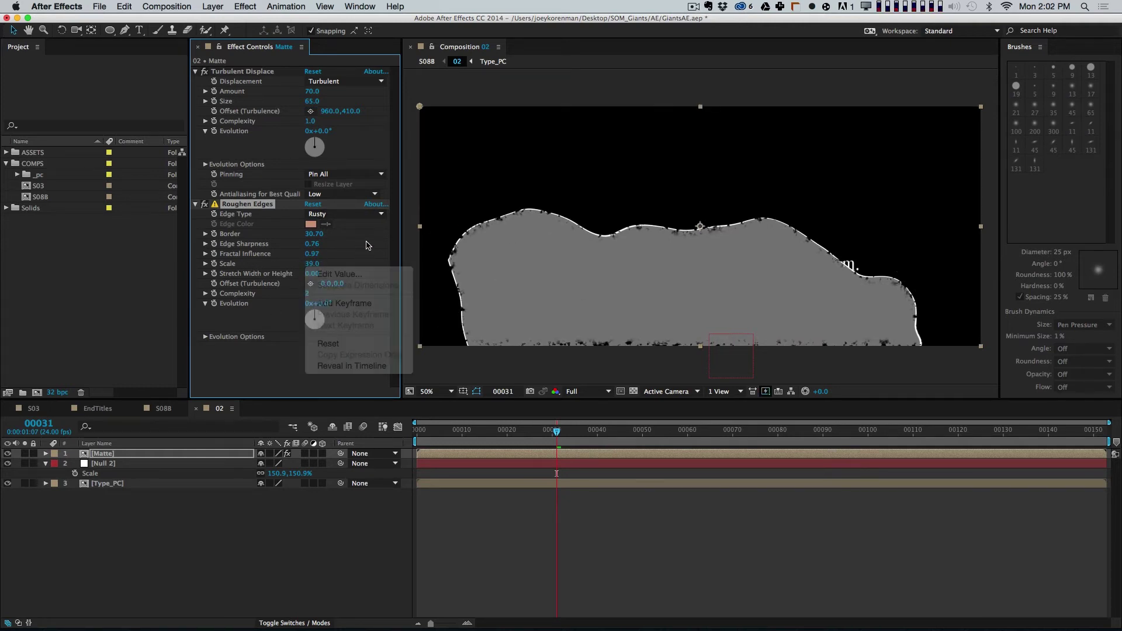
Step: Set Roughen Edges' Scale to 30 and preview the matte animation from the start
type("10")
key("Return")
right_click(308, 264)
key("Escape")
left_click_drag(323, 264, 341, 264)
left_click(312, 265)
type("30")
key("Return")
key("Home")
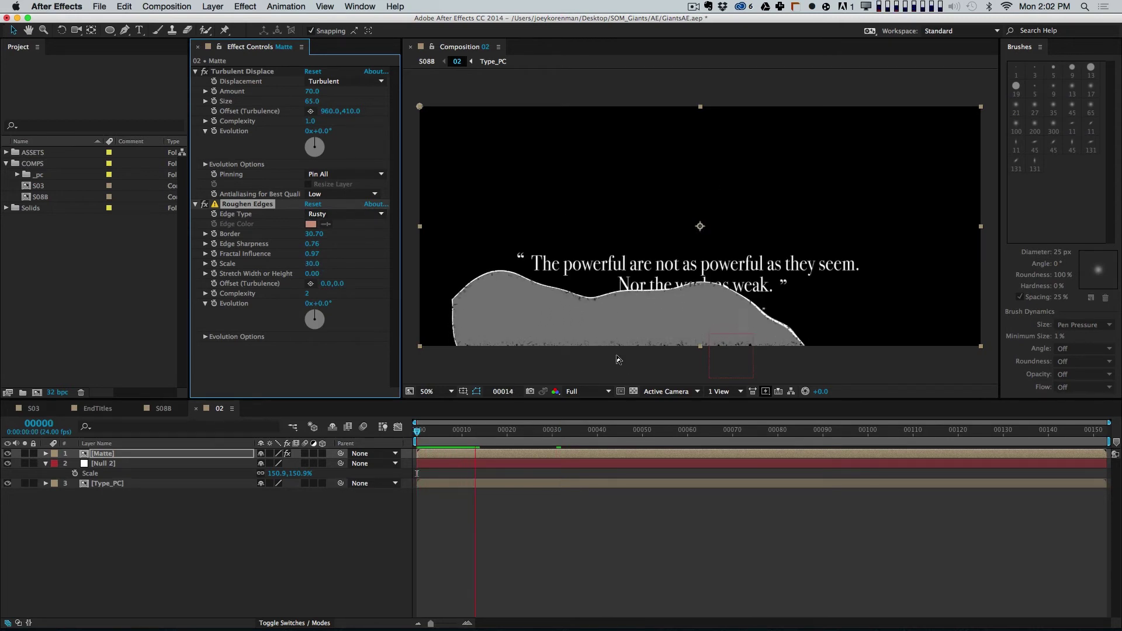
key("space")
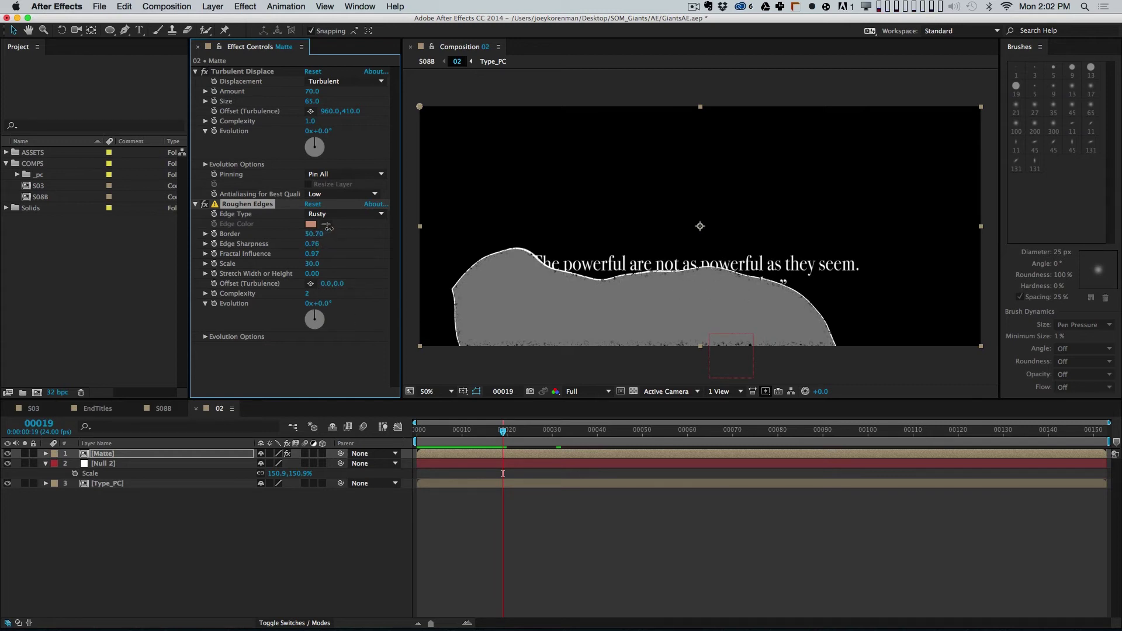
Step: Raise Roughen Edges' Border to 72.70 on the Matte layer and keep its Complexity at 2
key("space")
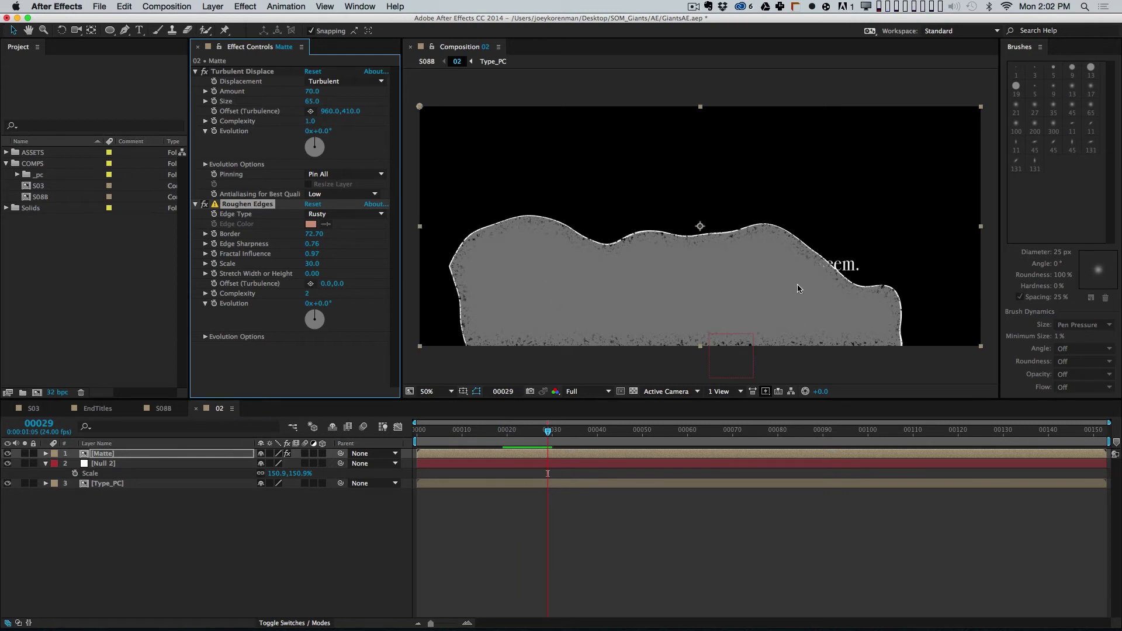
left_click(696, 293)
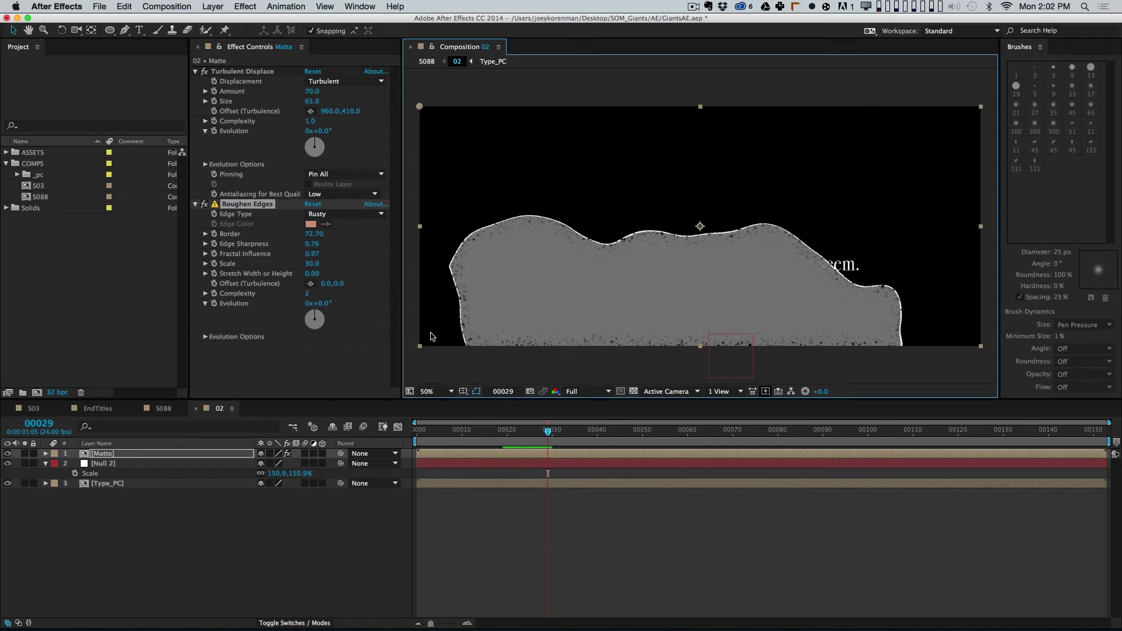
left_click(311, 293)
type("2")
Step: Add the expression time*200 to Roughen Edges' Evolution and preview the animation from the start
left_click(214, 304, "alt")
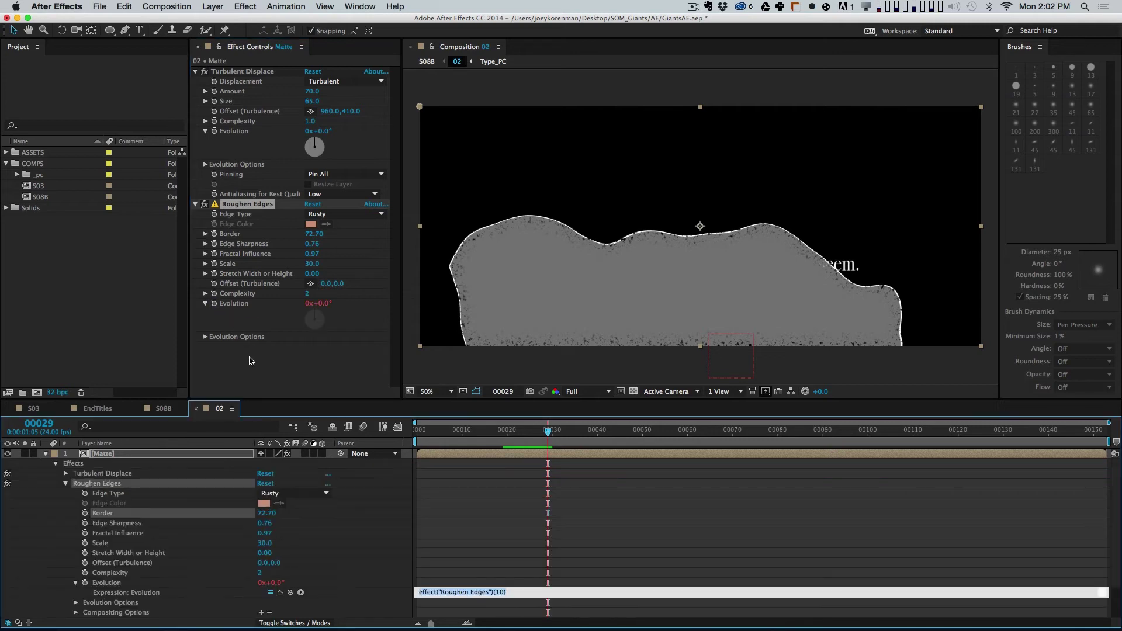
type("time")
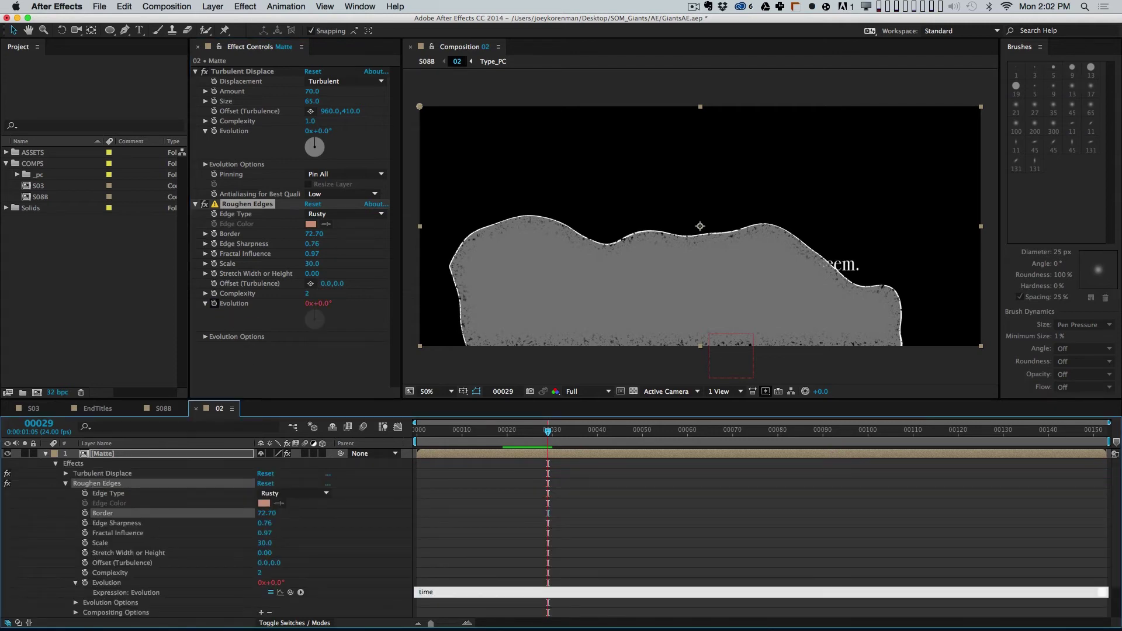
type("*200")
key("KP_Enter")
key("Home")
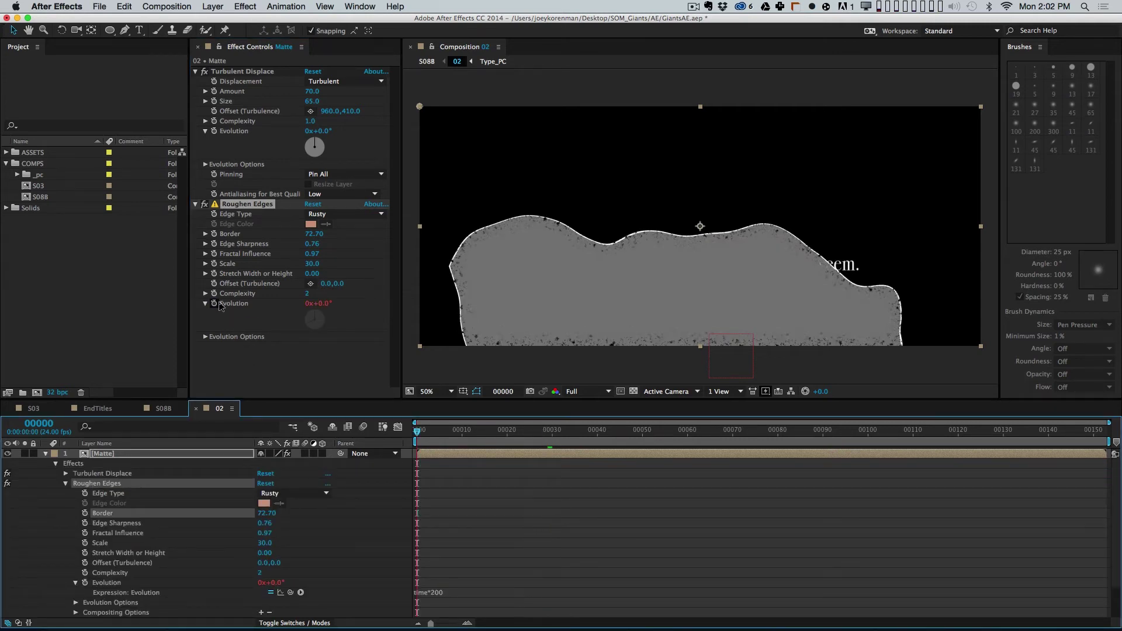
key("KP_0")
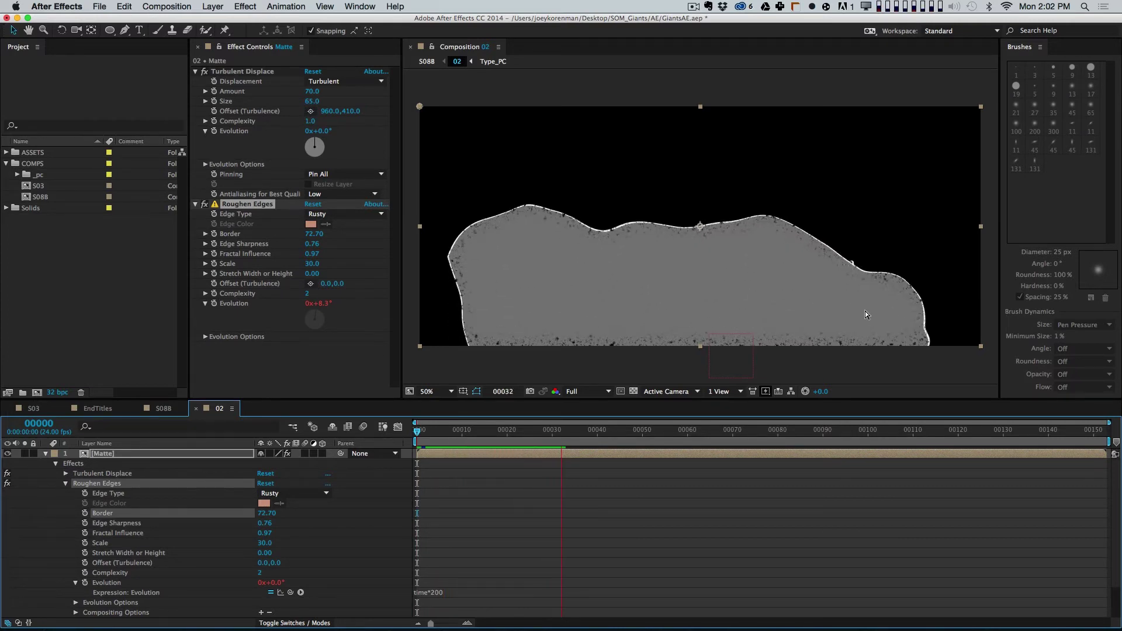
Step: Change Roughen Edges' edge type to Spiky, set its Scale to 55, and preview from the start
left_click(353, 219)
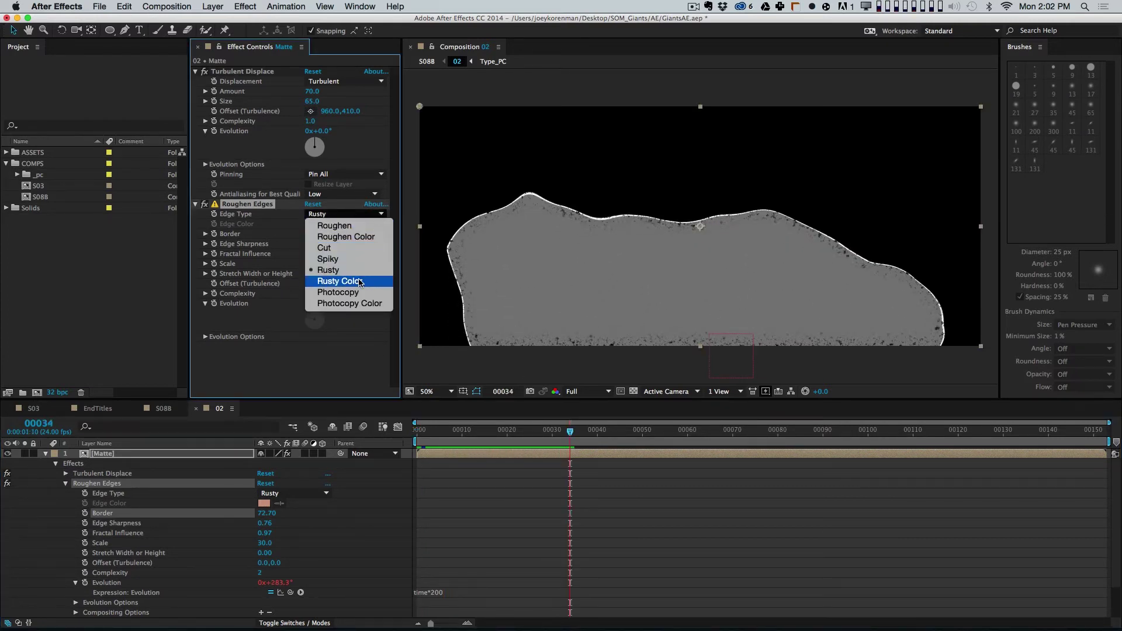
left_click(364, 258)
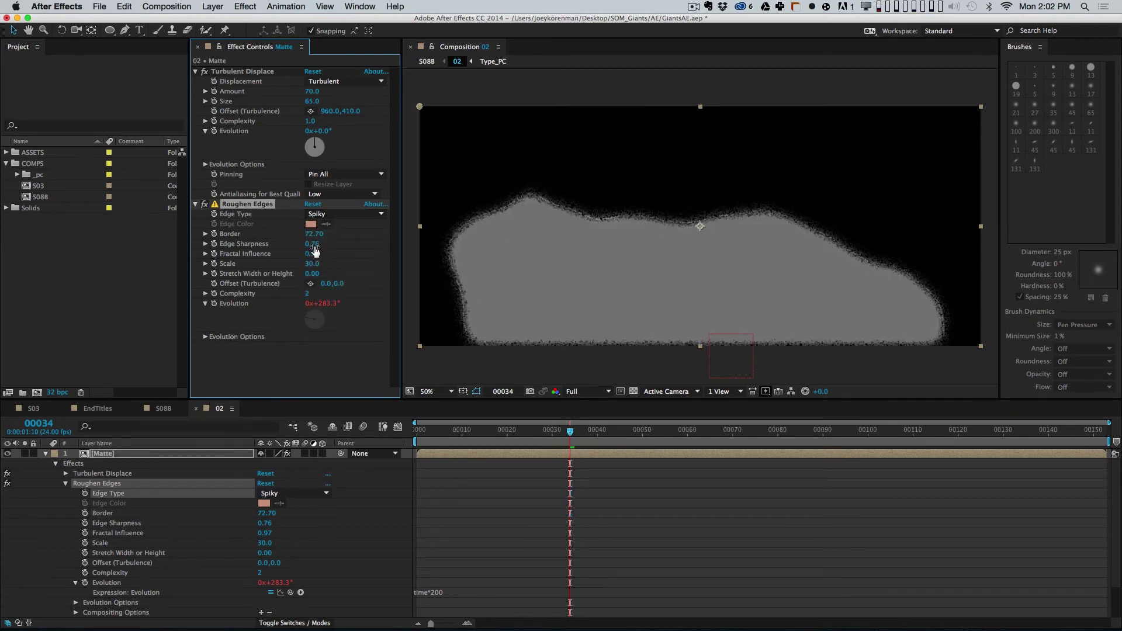
left_click(330, 259)
left_click_drag(314, 267, 329, 264)
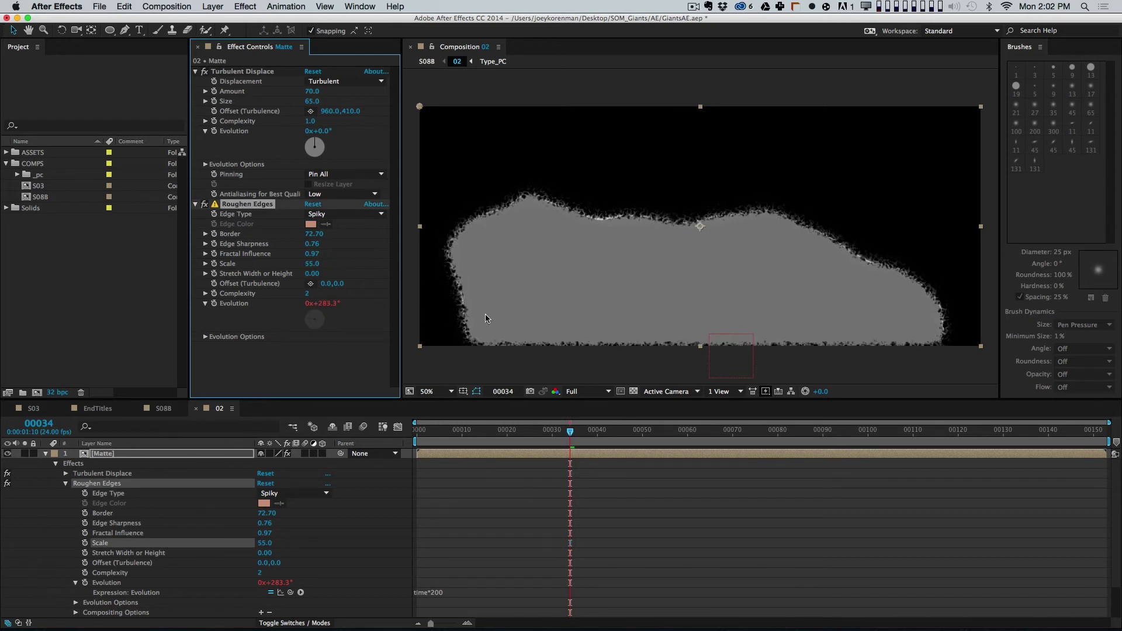
key("Home")
key("KP_0")
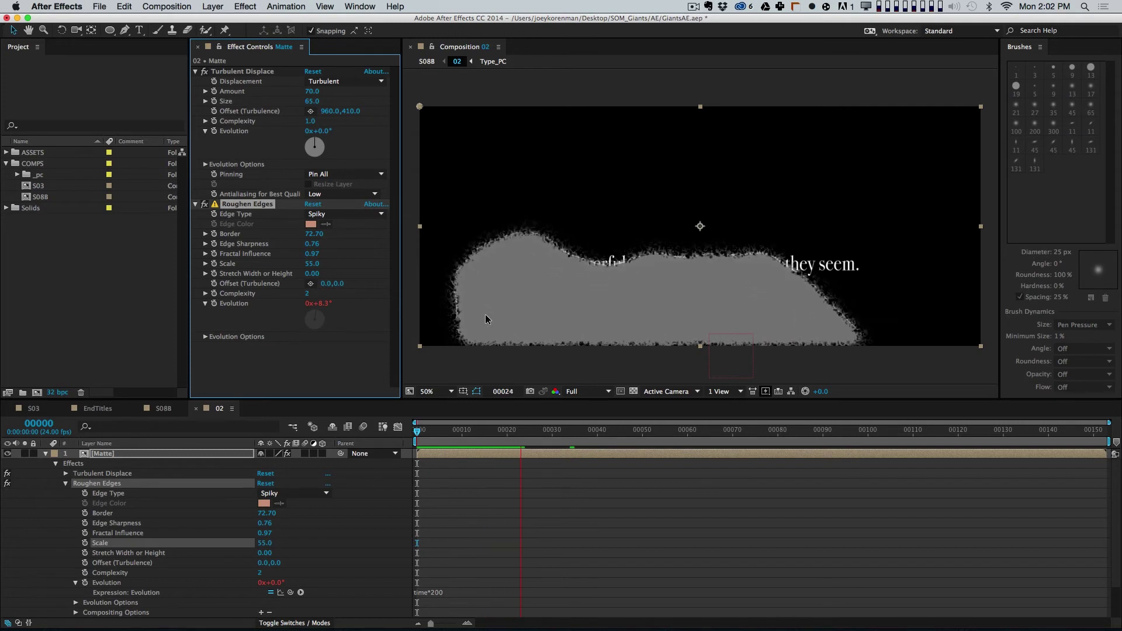
Step: Collapse the Matte layer's properties and move the layer directly above Type_PC
left_click(46, 454)
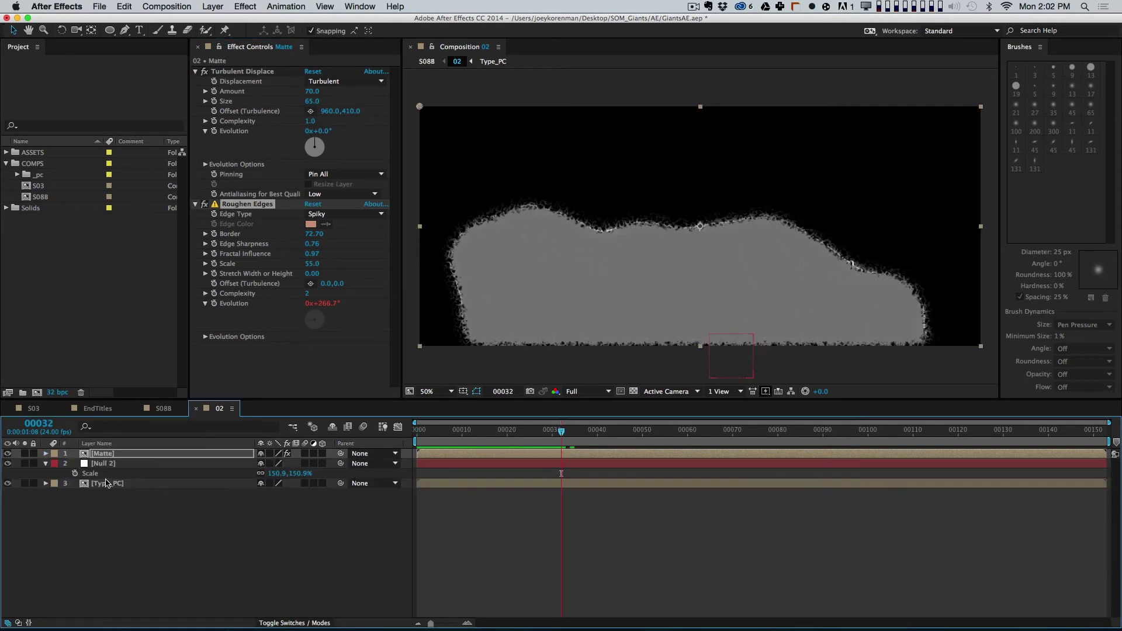
left_click(170, 497)
left_click_drag(155, 455, 180, 483)
left_click(181, 485)
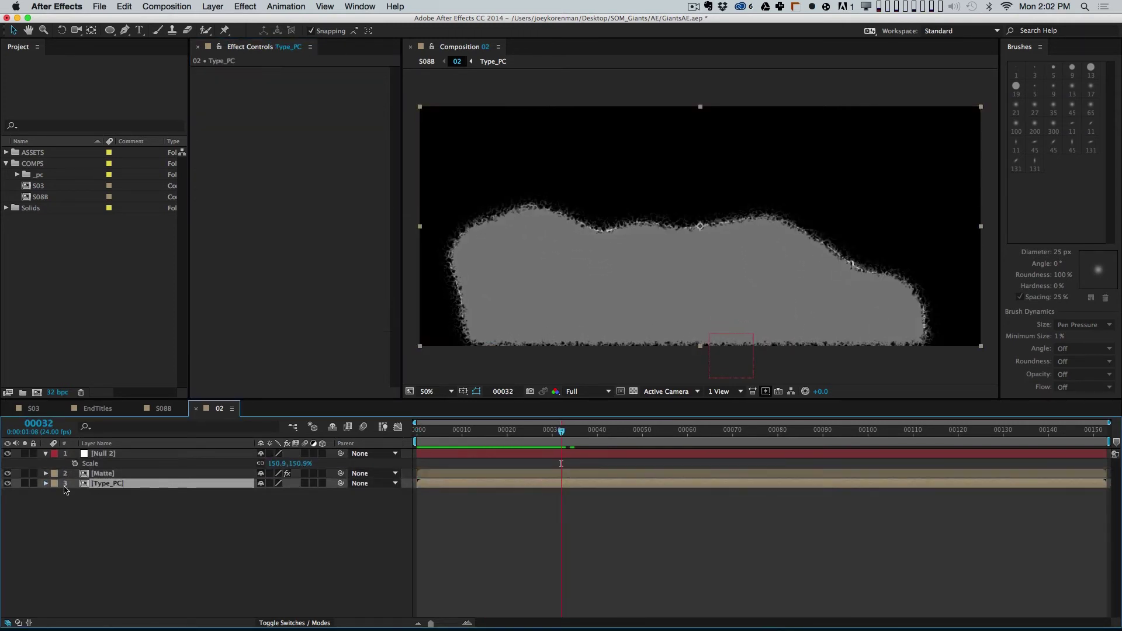
left_click(79, 513)
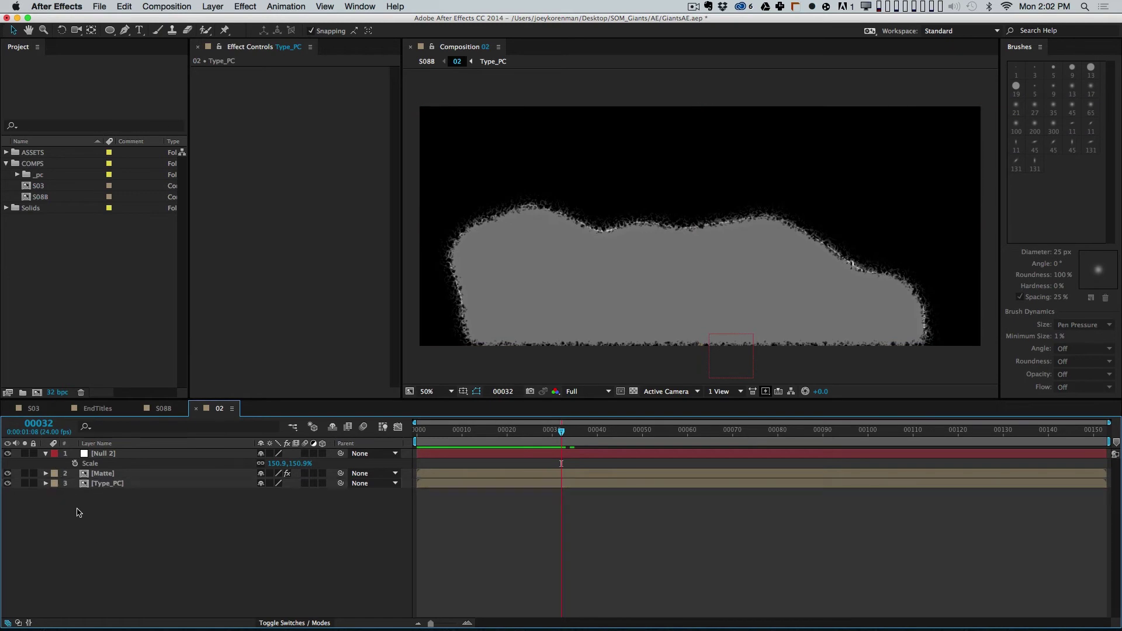
Step: Change the Matte layer's label colour to Pink
left_click(55, 473)
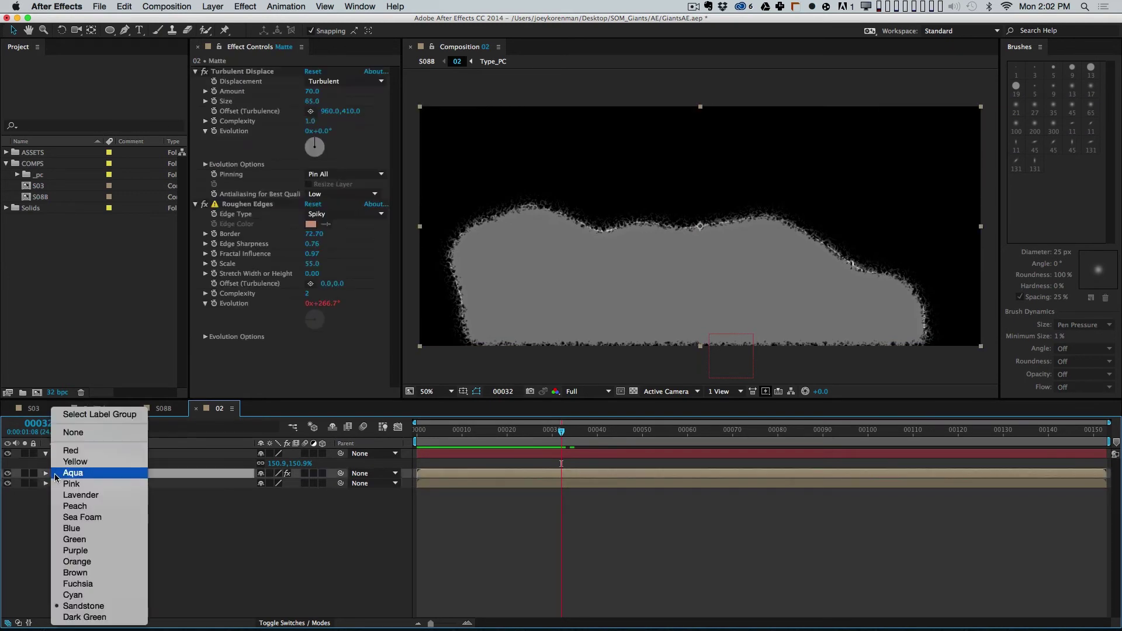
left_click(89, 495)
right_click(90, 485)
left_click(61, 477)
left_click(55, 473)
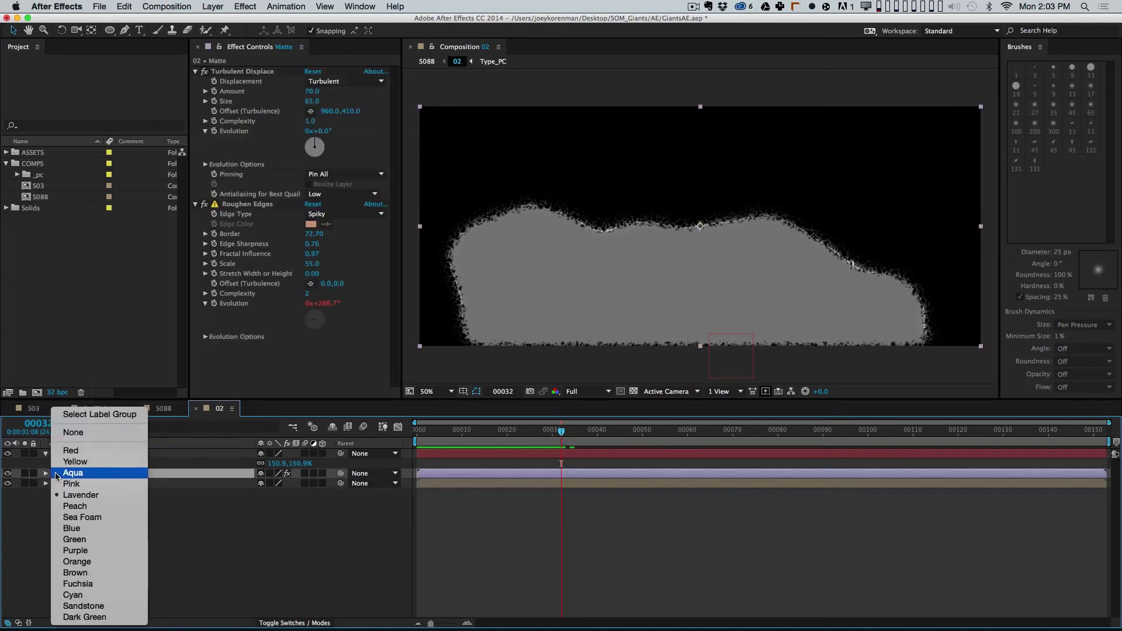
left_click(72, 484)
Step: Set Type_PC's track matte to Alpha Matte using the Matte layer and preview the text reveal
key("F4")
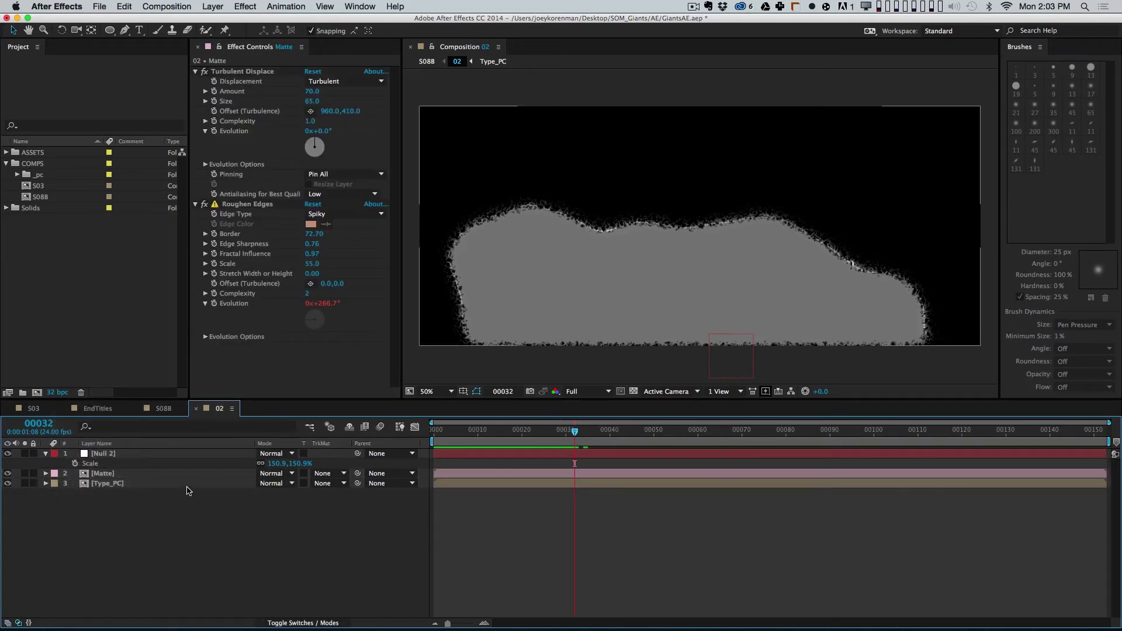
left_click(246, 485)
left_click(323, 483)
left_click(333, 513)
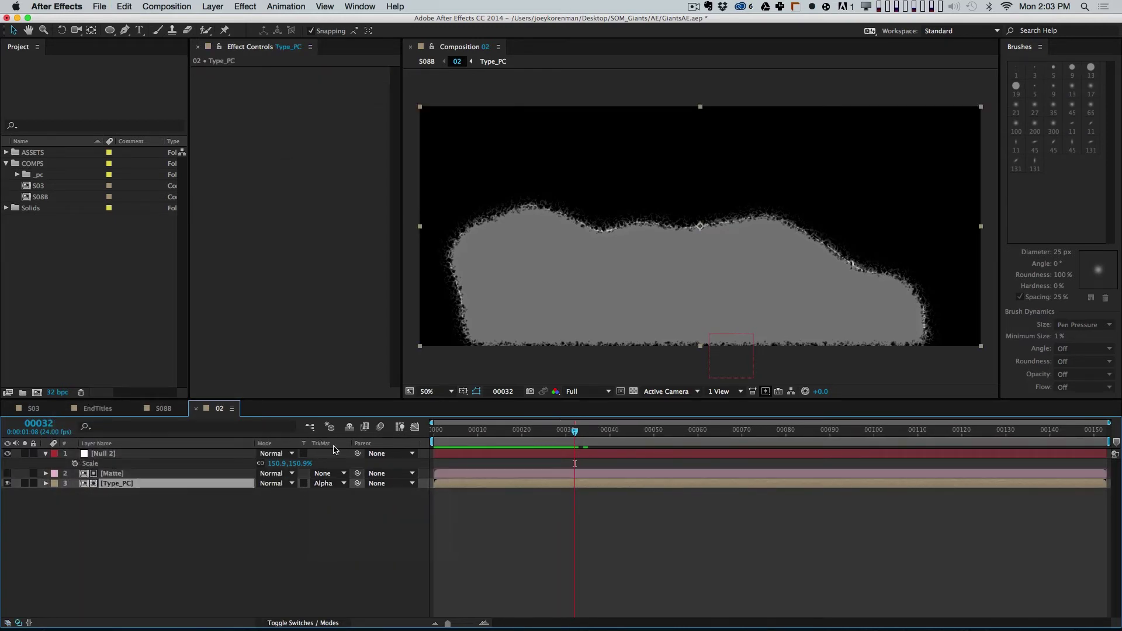
key("KP_0")
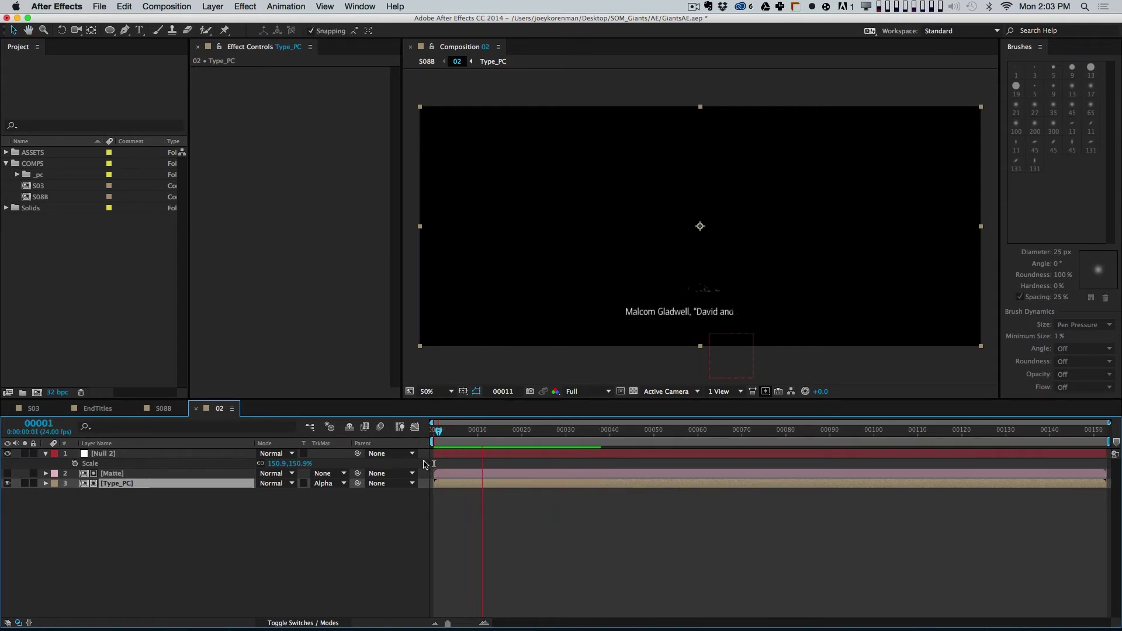
Step: End the work area at frame 37 and preview the text reveal within it
left_click(413, 561)
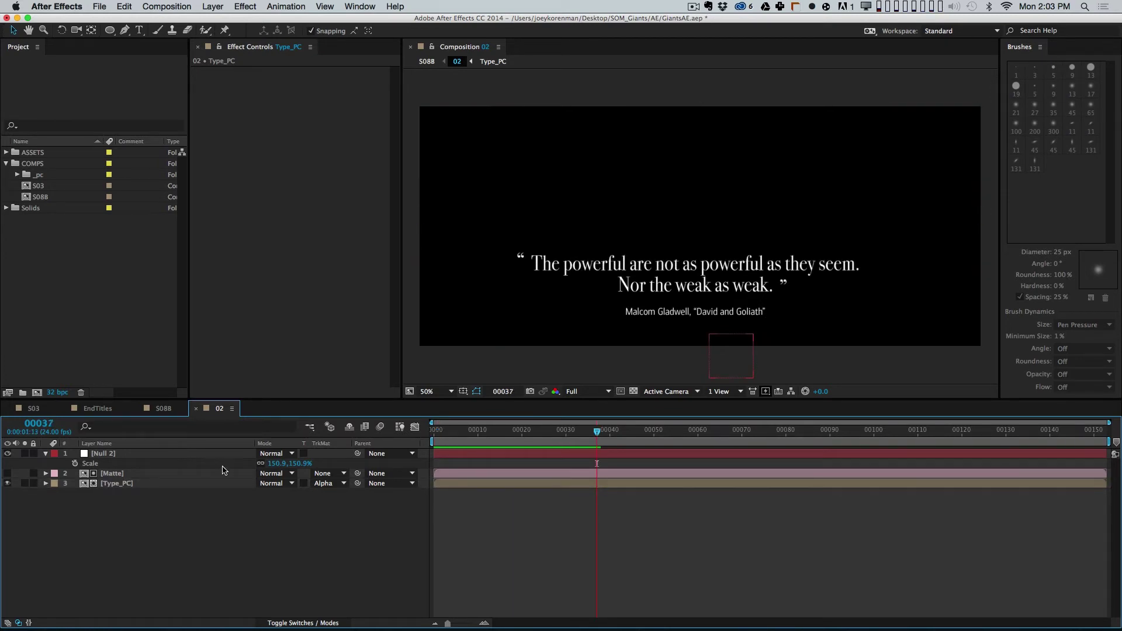
key("n")
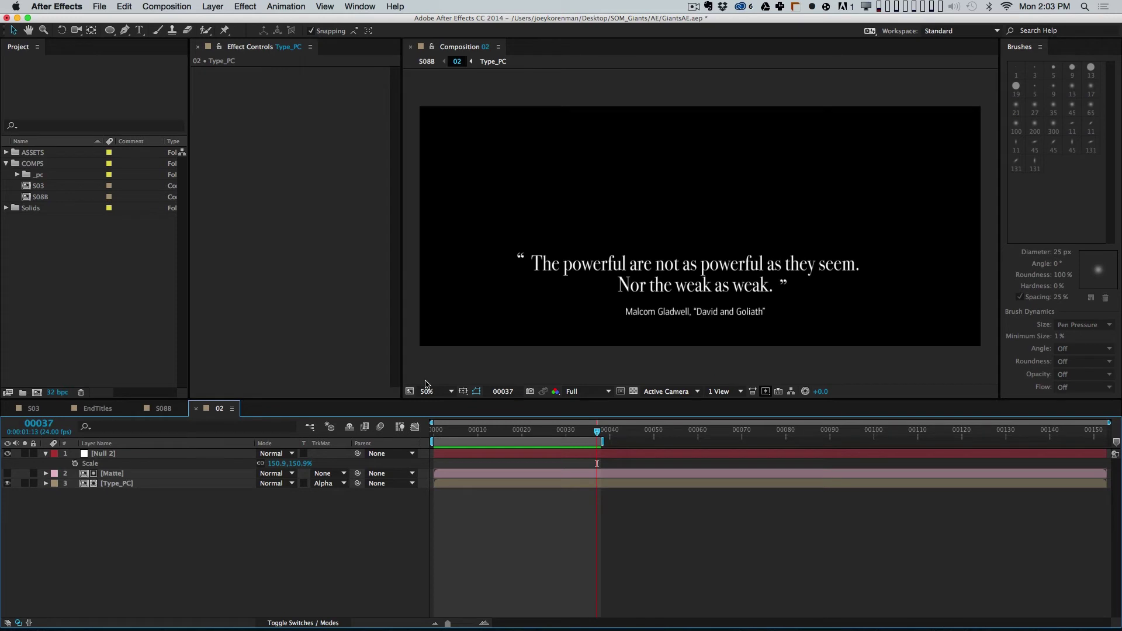
key("KP_0")
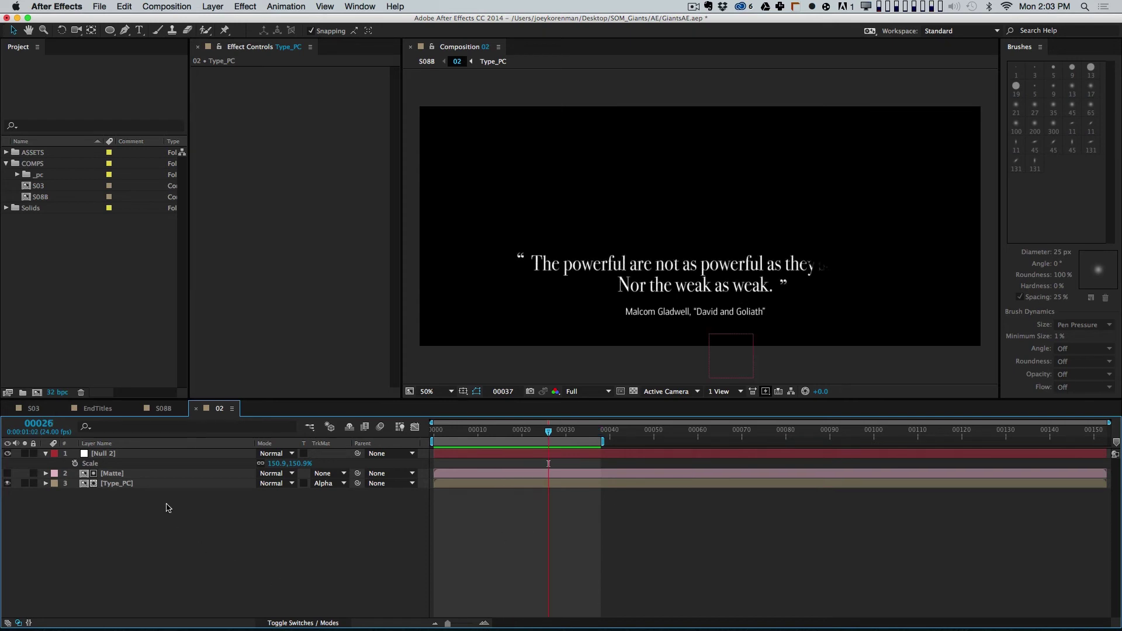
Step: Slow the reveal by spreading Shape Layer 1's keyframes over more frames inside the Matte comp, and return to comp 02
double_click(152, 476)
left_click(170, 454)
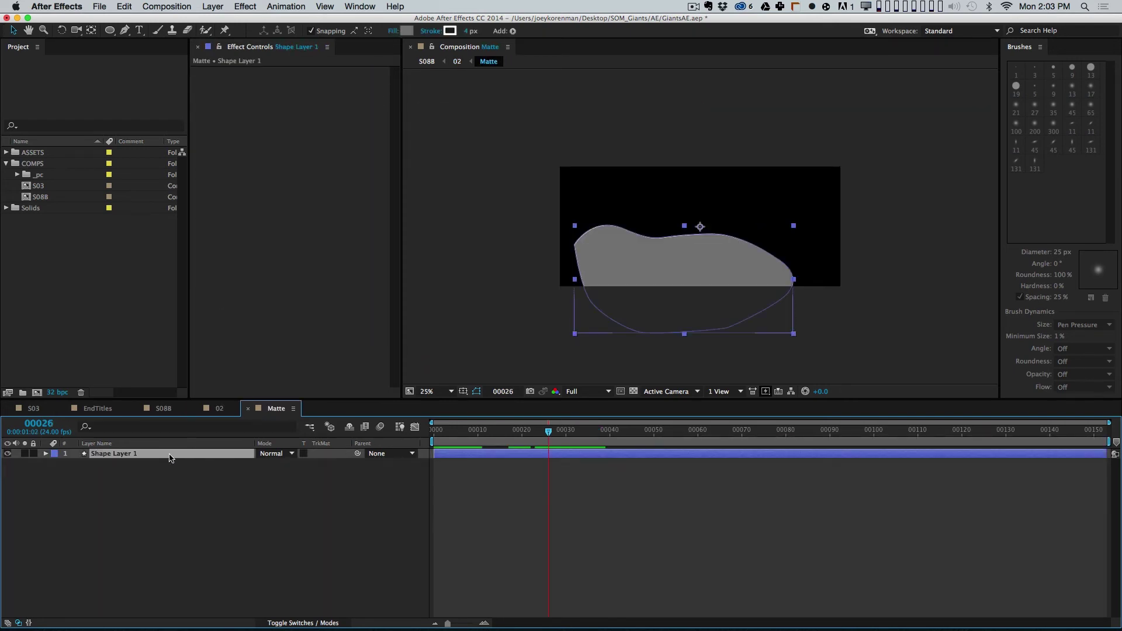
left_click_drag(611, 466, 696, 466)
key("super+w")
Step: Extend the work area to frame 80, play the slowed text reveal, and go to frame 22
left_click_drag(605, 442, 787, 442)
key("Home")
key("space")
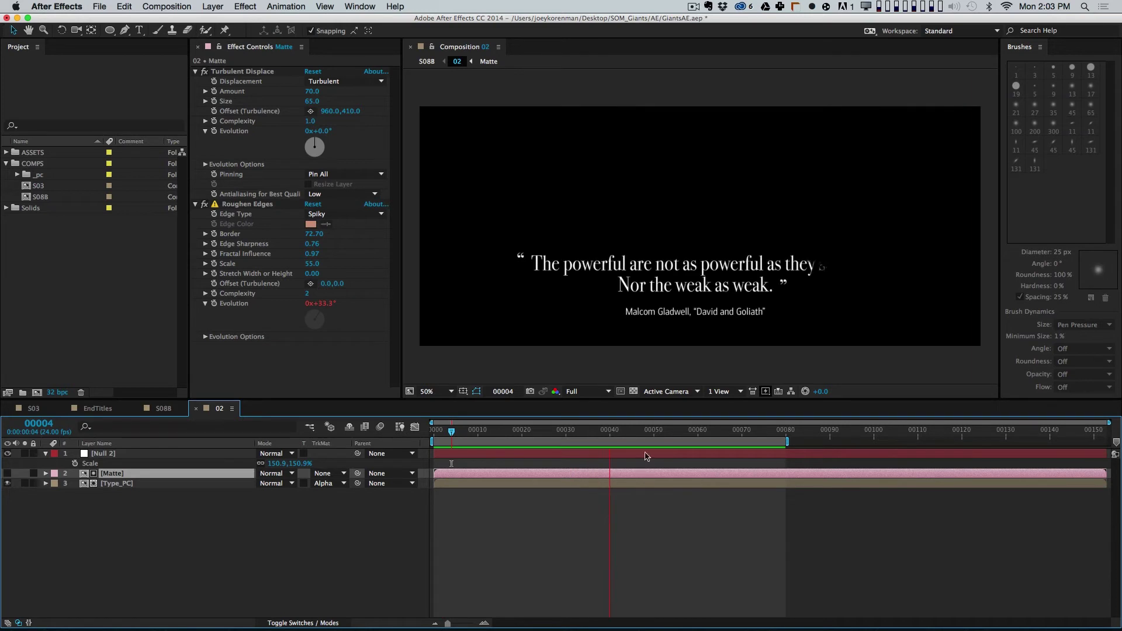
key("space")
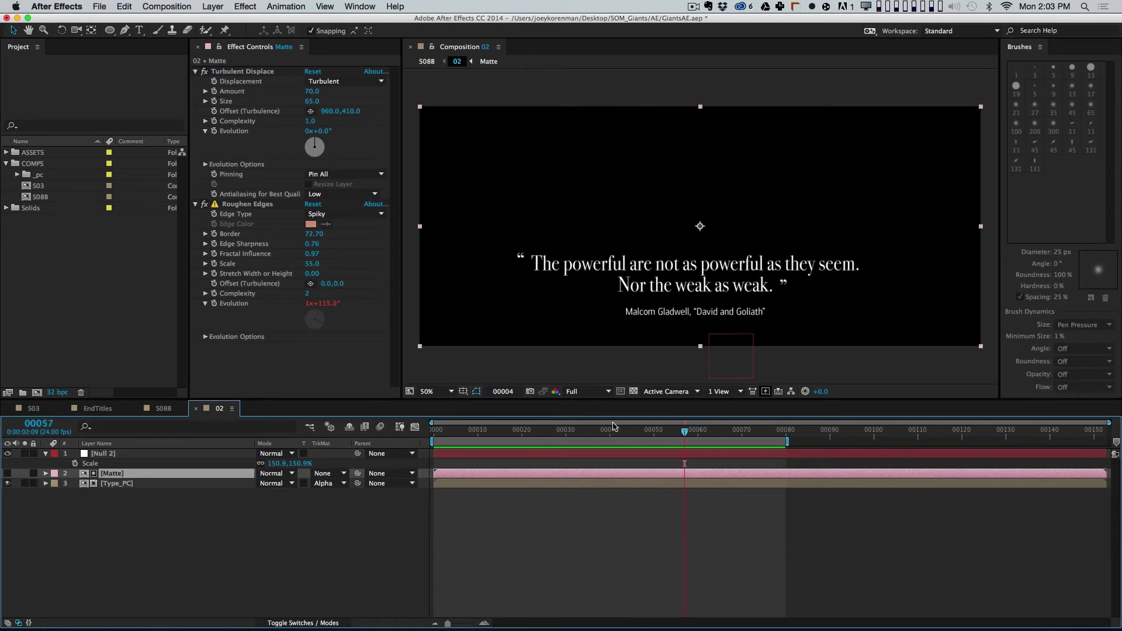
left_click_drag(488, 430, 532, 439)
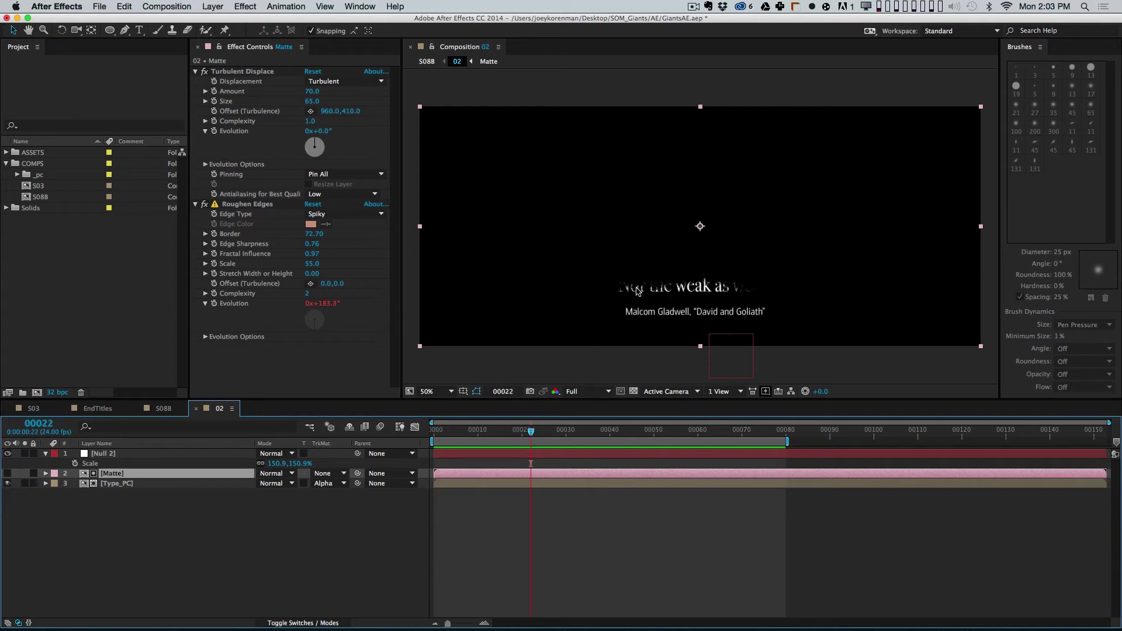
Step: Pre-compose the Matte and Type_PC layers together into a new composition named TypeWipe
left_click(162, 516)
left_click(144, 473)
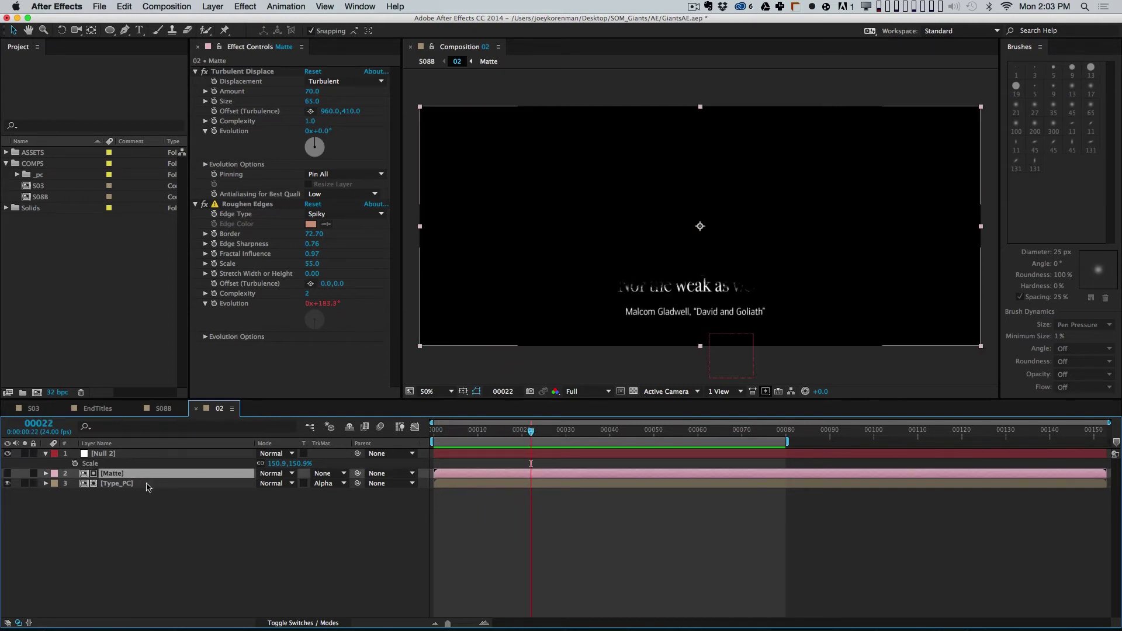
left_click(146, 484, "shift")
key("super+shift+c")
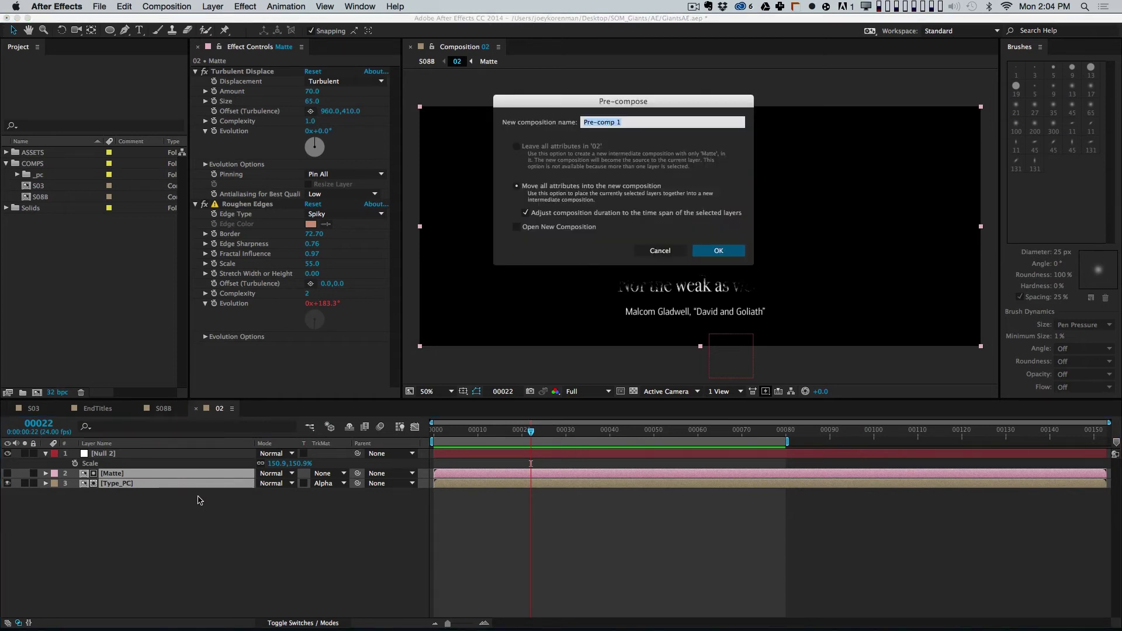
type("T")
key("Return")
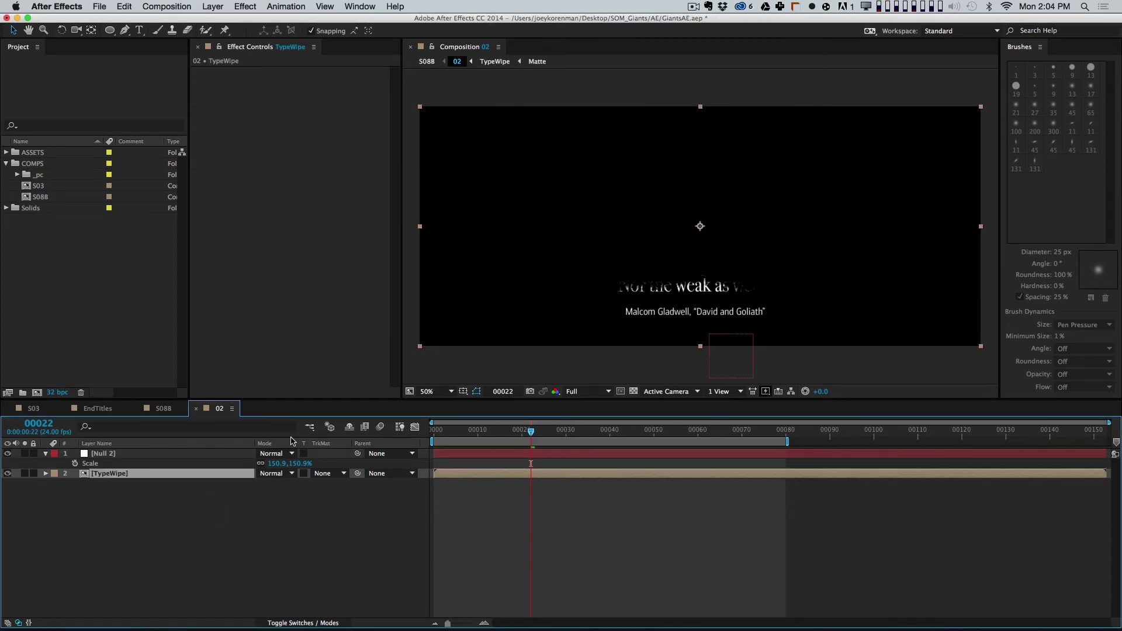
left_click(594, 391)
left_click(593, 432)
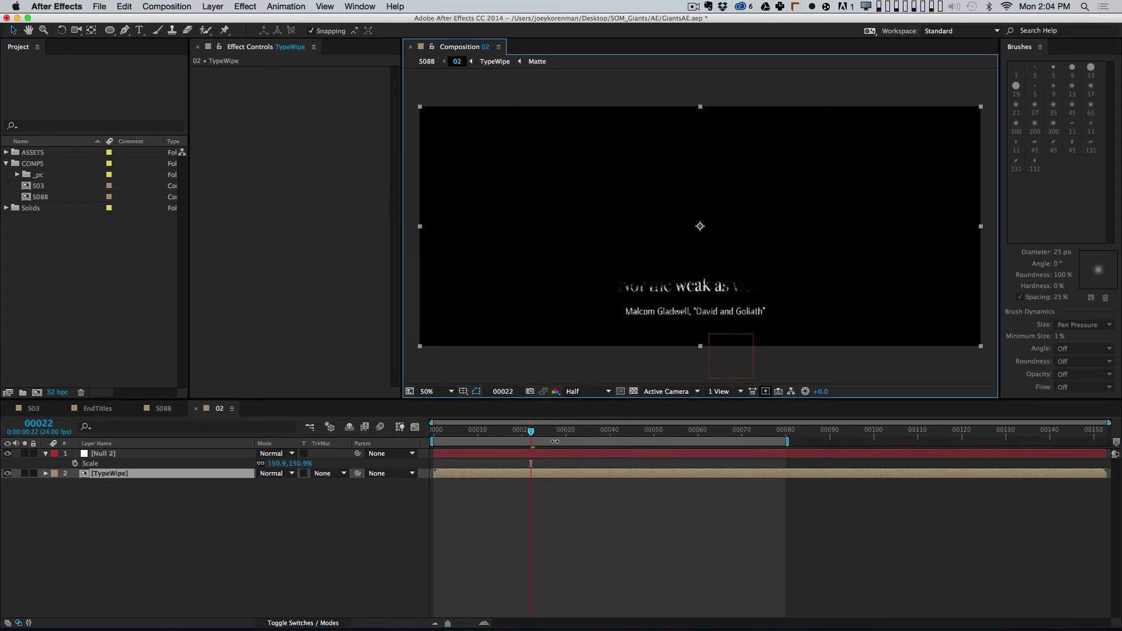
key("super+j")
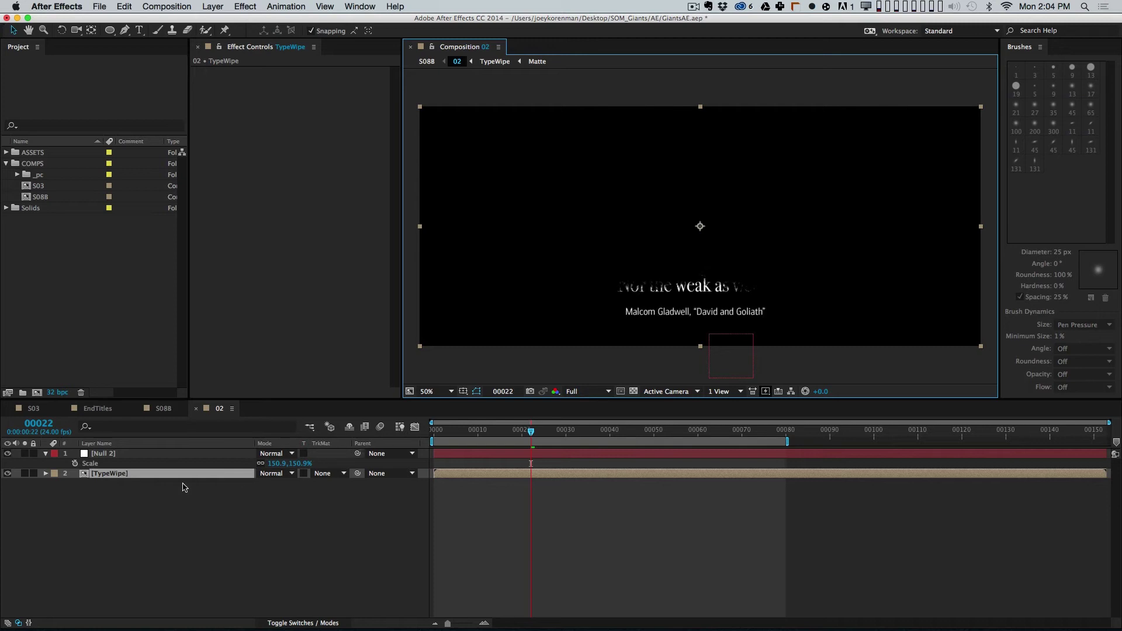
Step: Set the TypeWipe layer's Opacity to 20% and duplicate the layer
key("t")
left_click(267, 483)
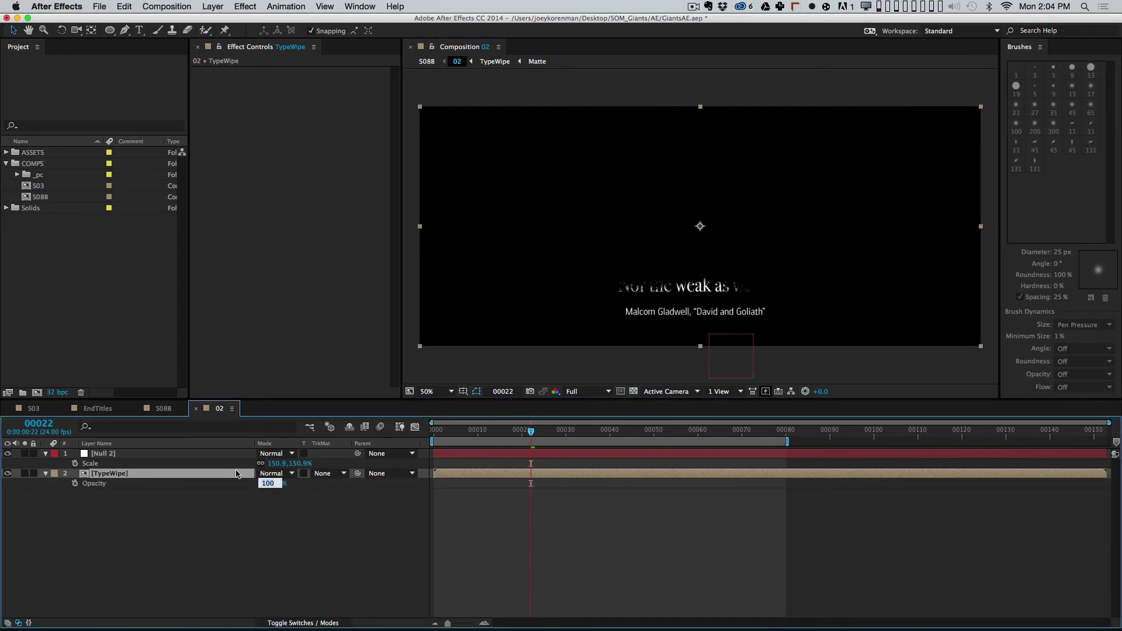
key("Return")
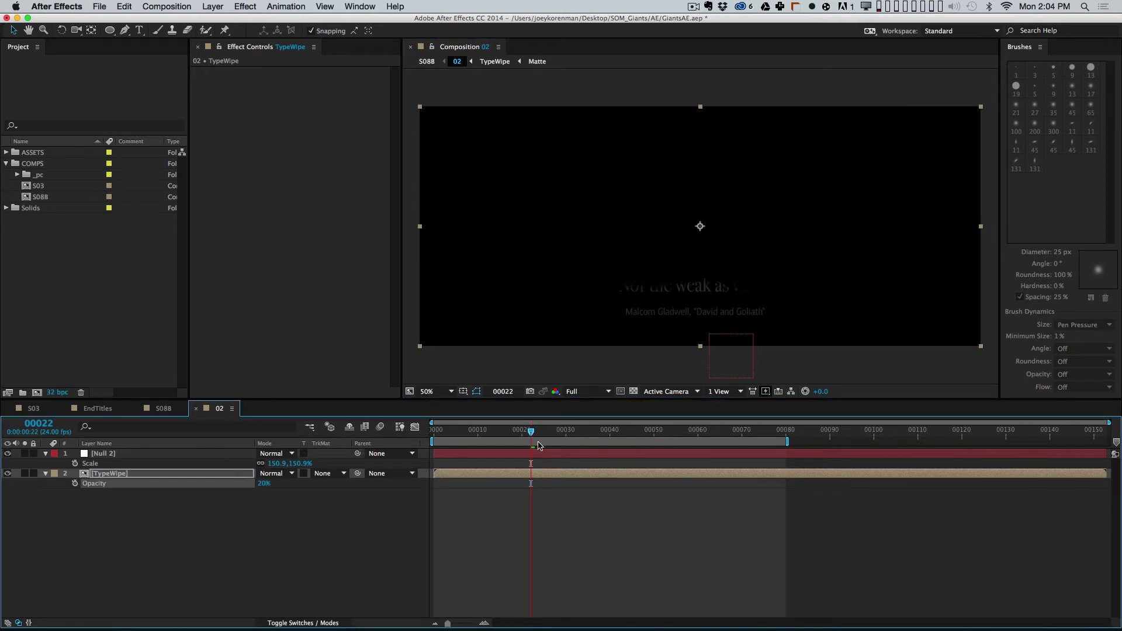
key("super+d")
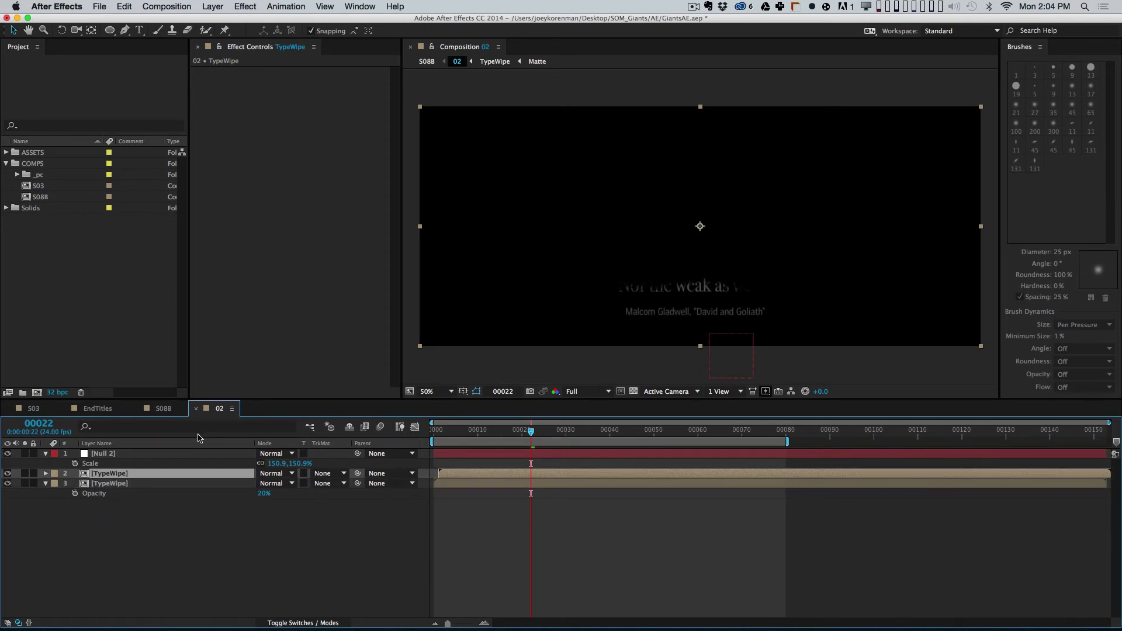
Step: Add a third TypeWipe copy, stagger the copies two frames apart, and set the second to 46% Opacity and the third to 65%
key("super+d")
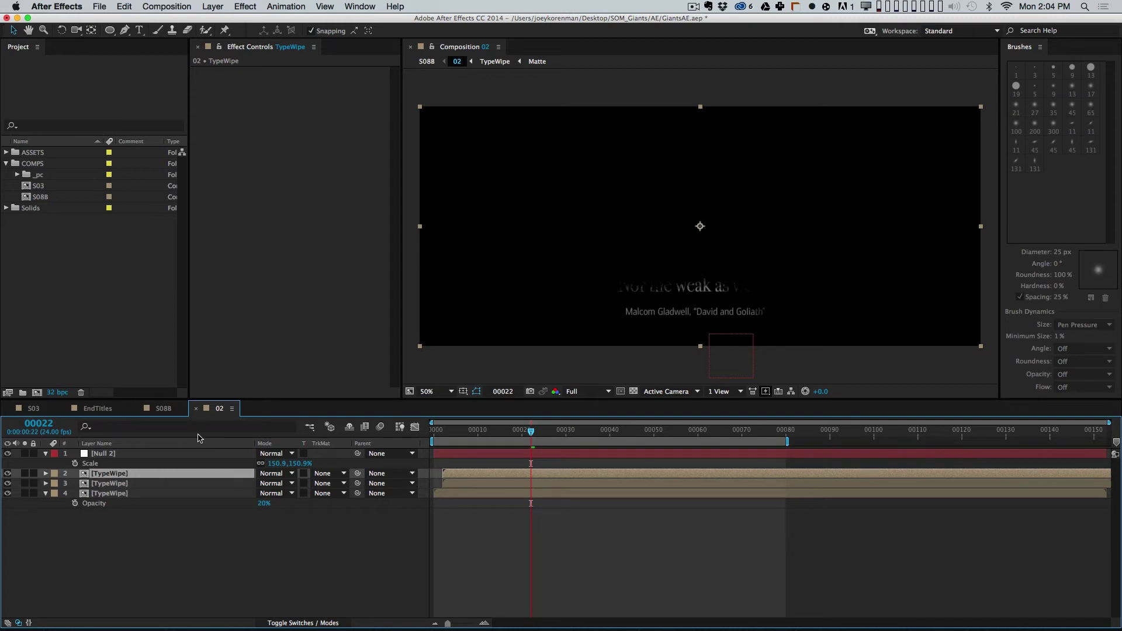
left_click(225, 484)
key("t")
left_click_drag(266, 494, 294, 485)
left_click(109, 473)
key("t")
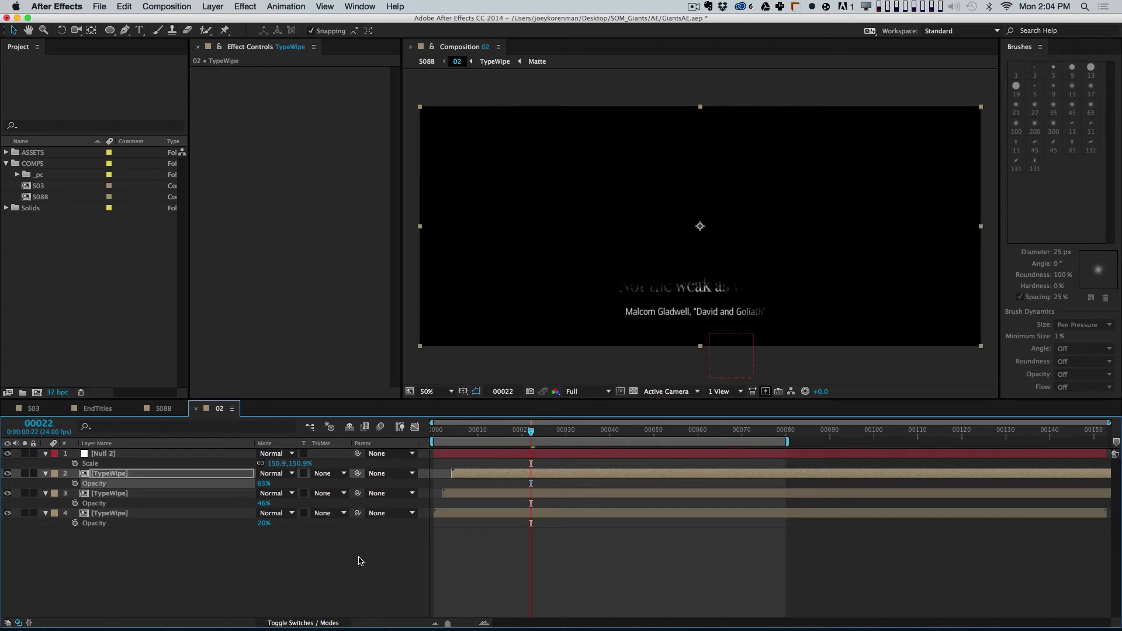
Step: Duplicate the uppermost TypeWipe layer, start the new copy two frames later, and set its Opacity to 100%
left_click(200, 475)
key("super+d")
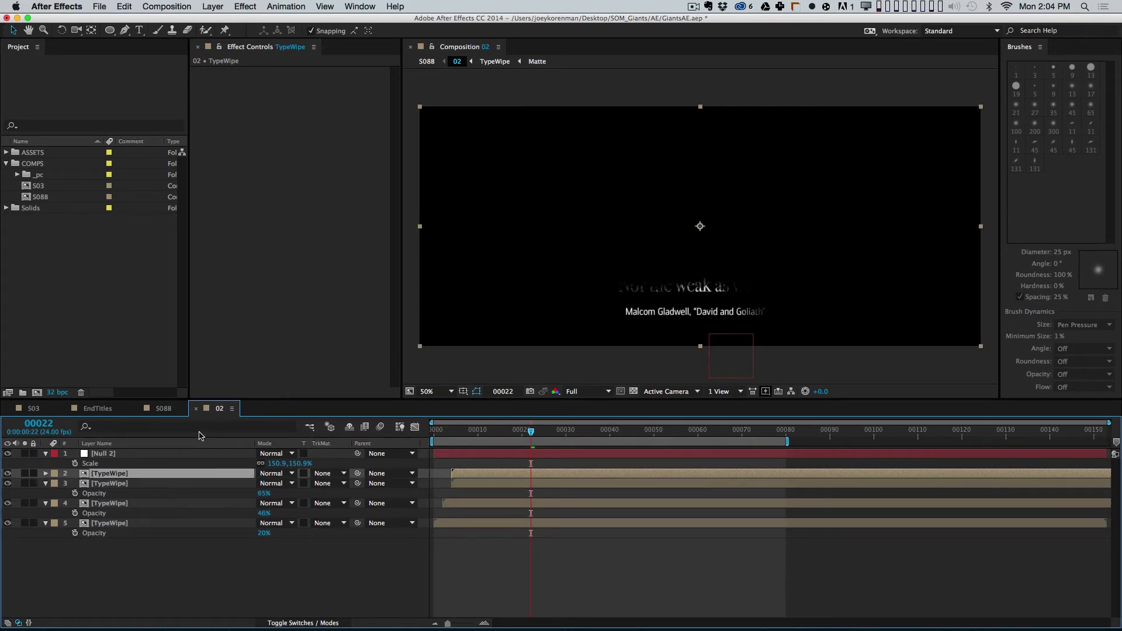
key("t")
left_click_drag(266, 483, 316, 484)
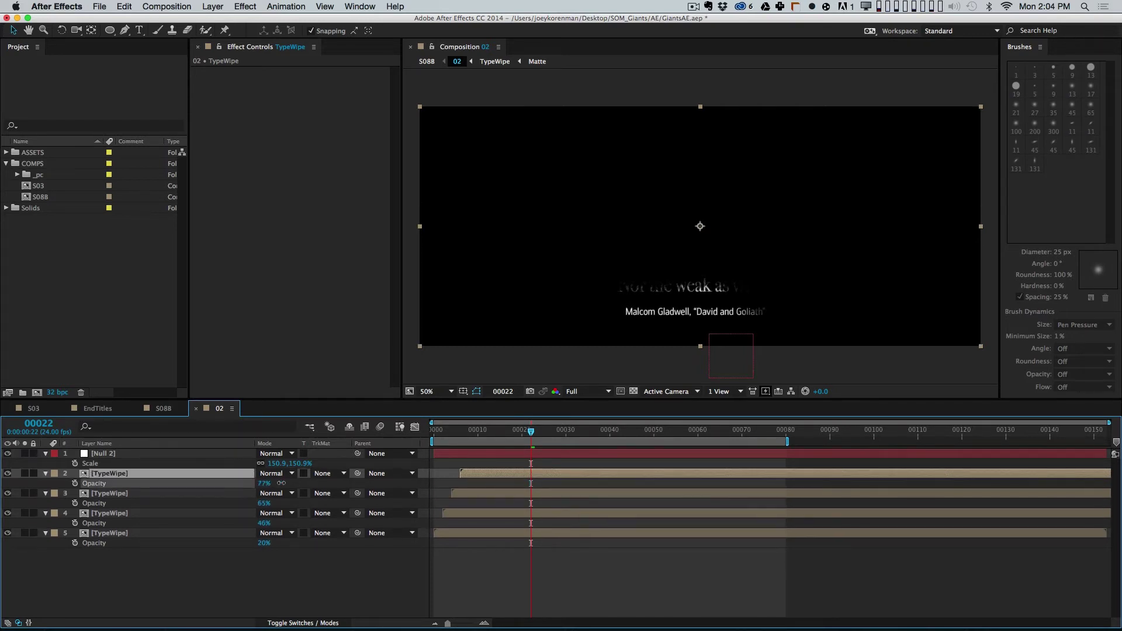
Step: Preview the layered text reveal in comp 02 and scrub through its opening frames
left_click(449, 570)
key("0")
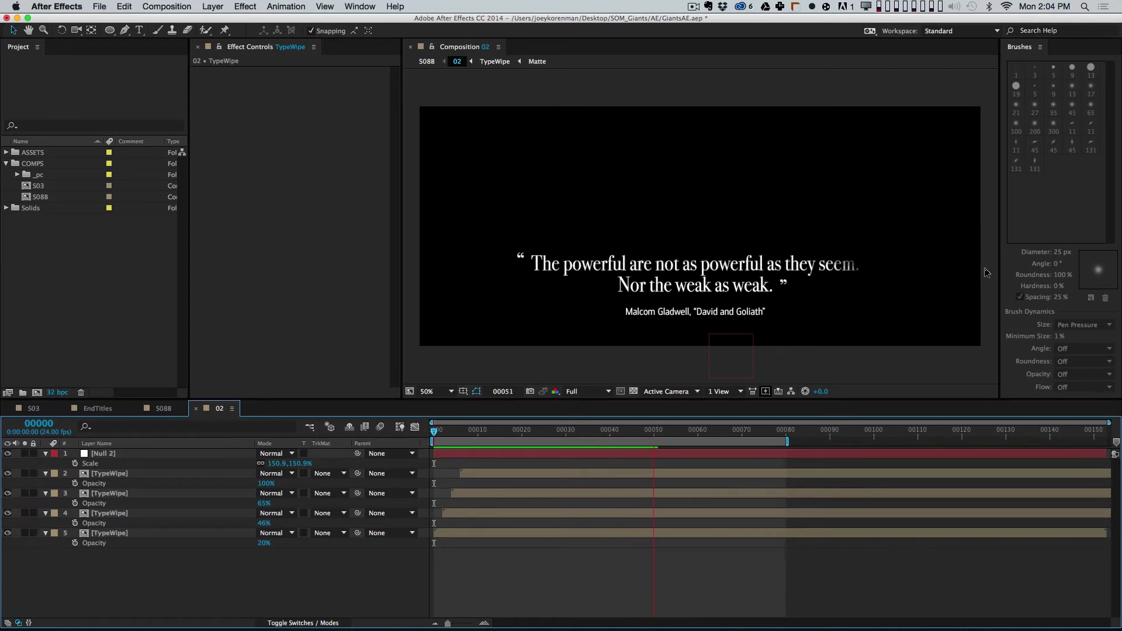
key("space")
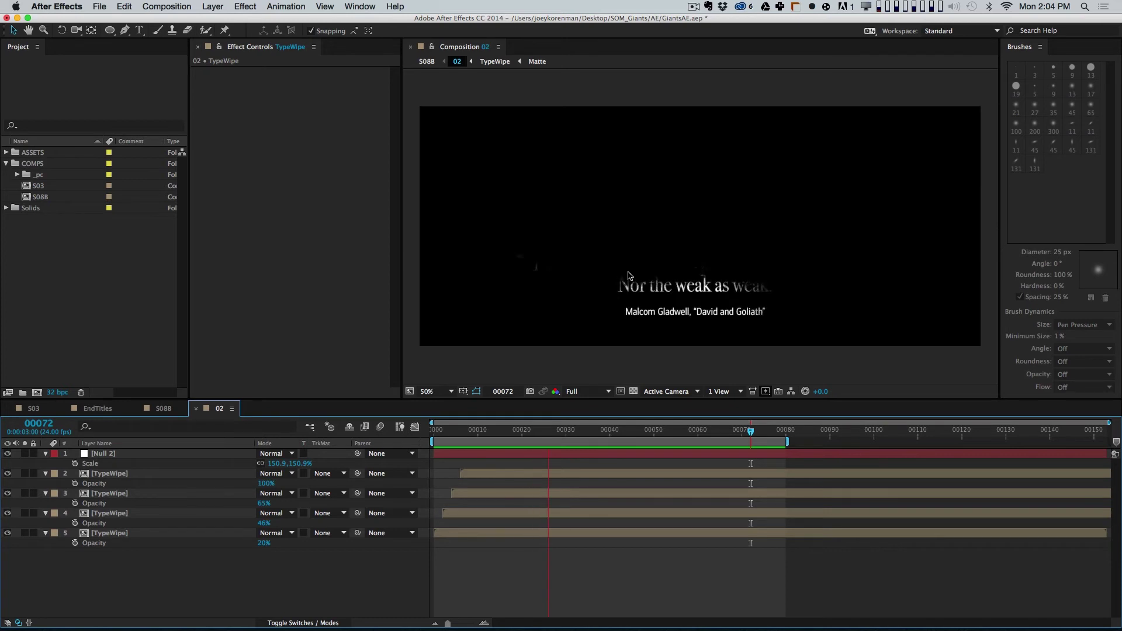
key("space")
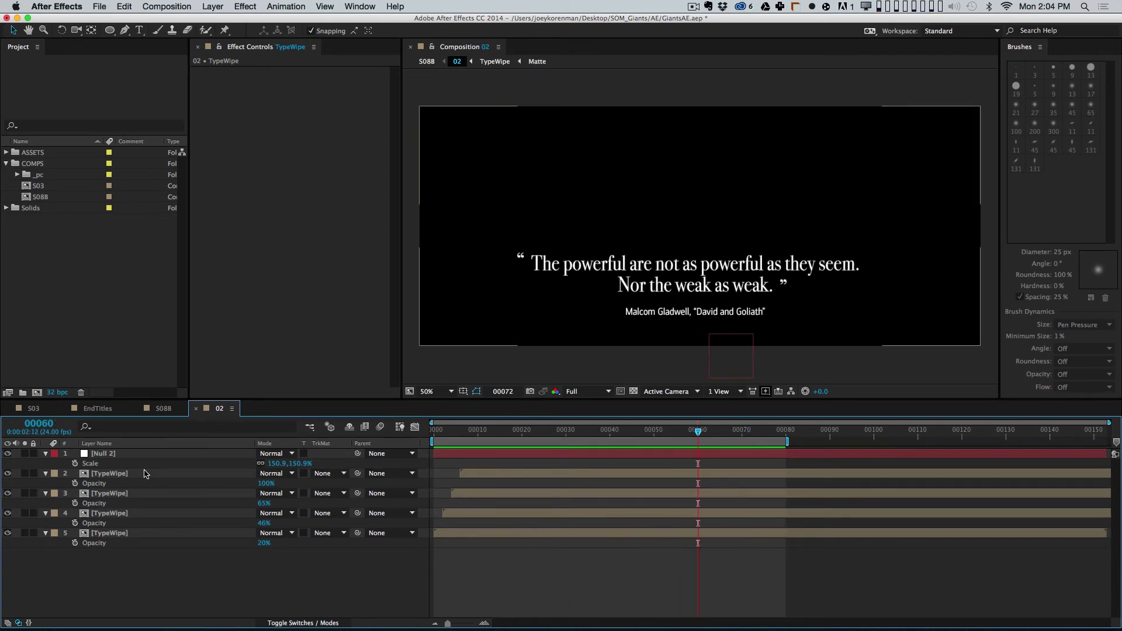
left_click_drag(472, 434, 614, 450)
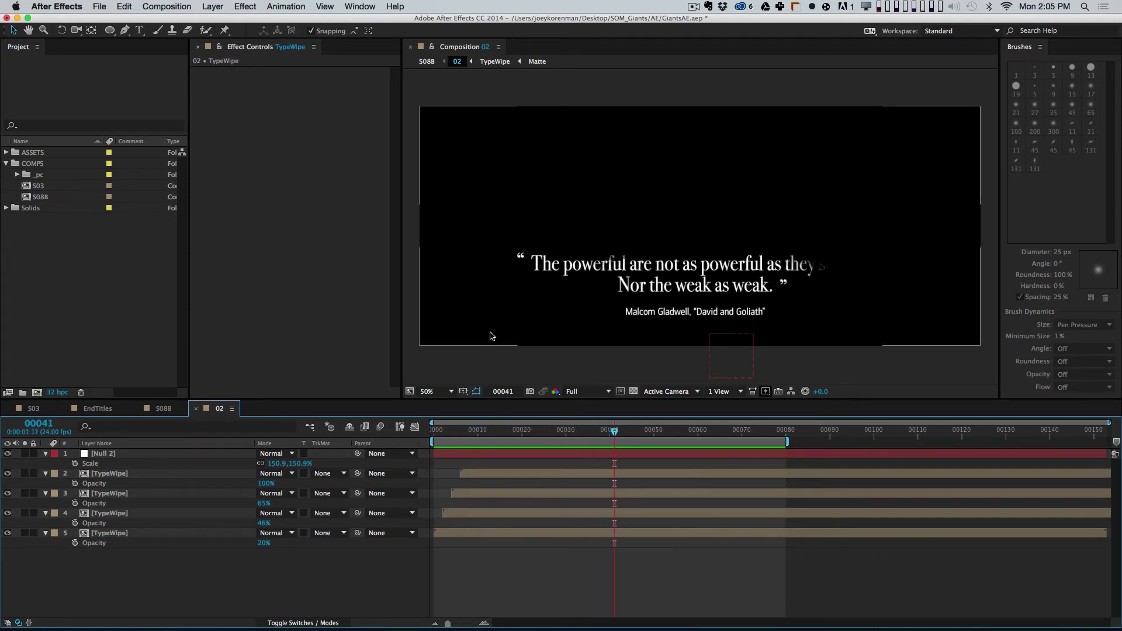
left_click_drag(468, 438, 627, 433)
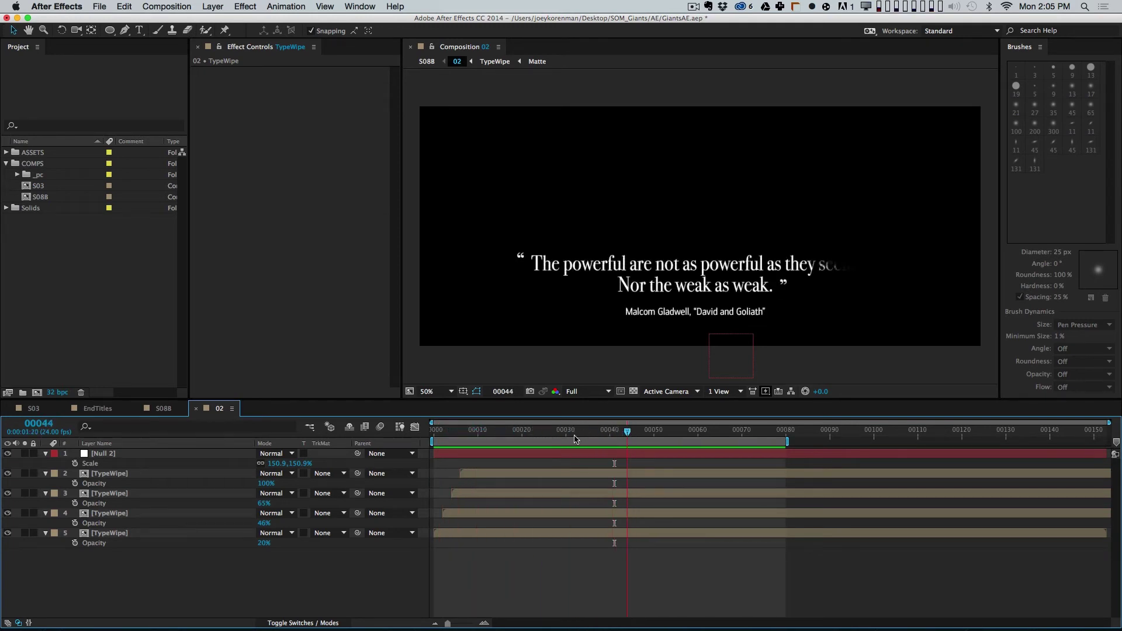
Step: Open the TypeWipe composition and make its Matte layer visible
double_click(188, 531)
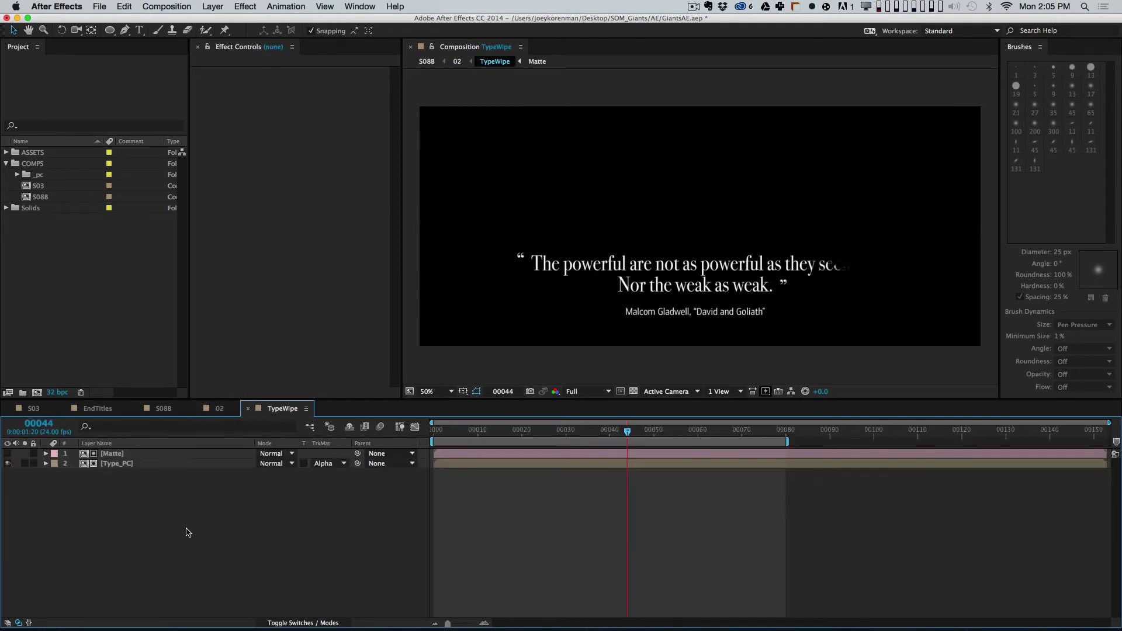
left_click(145, 463)
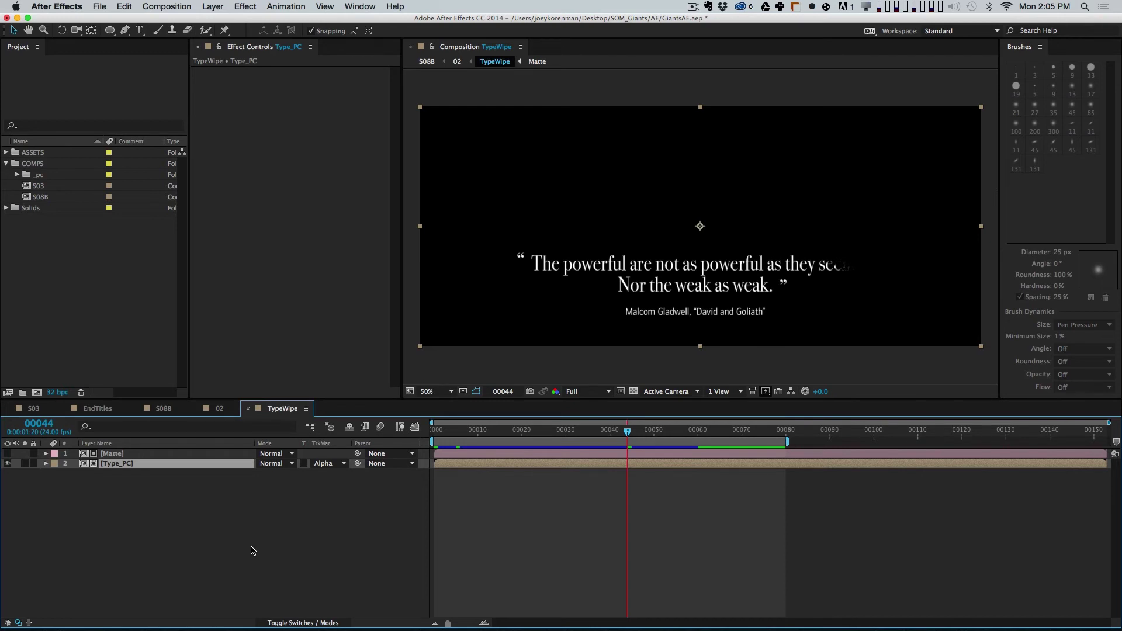
left_click(13, 454)
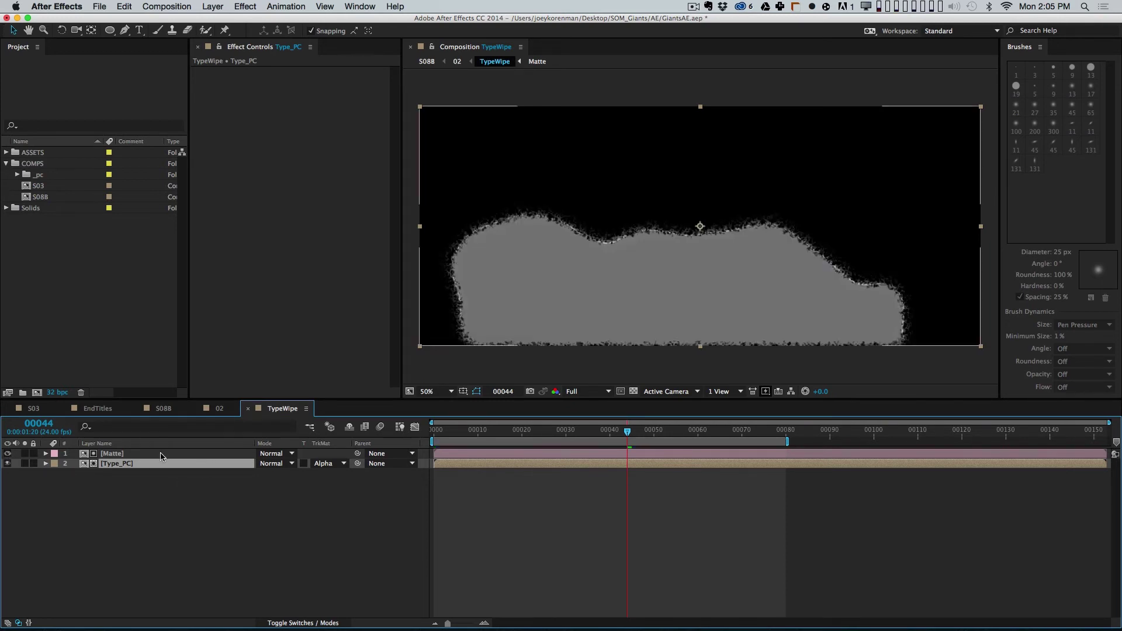
Step: Flip the Matte layer vertically by setting its Scale to 100, -100%
left_click(182, 454)
left_click_drag(637, 434, 746, 433)
key("s")
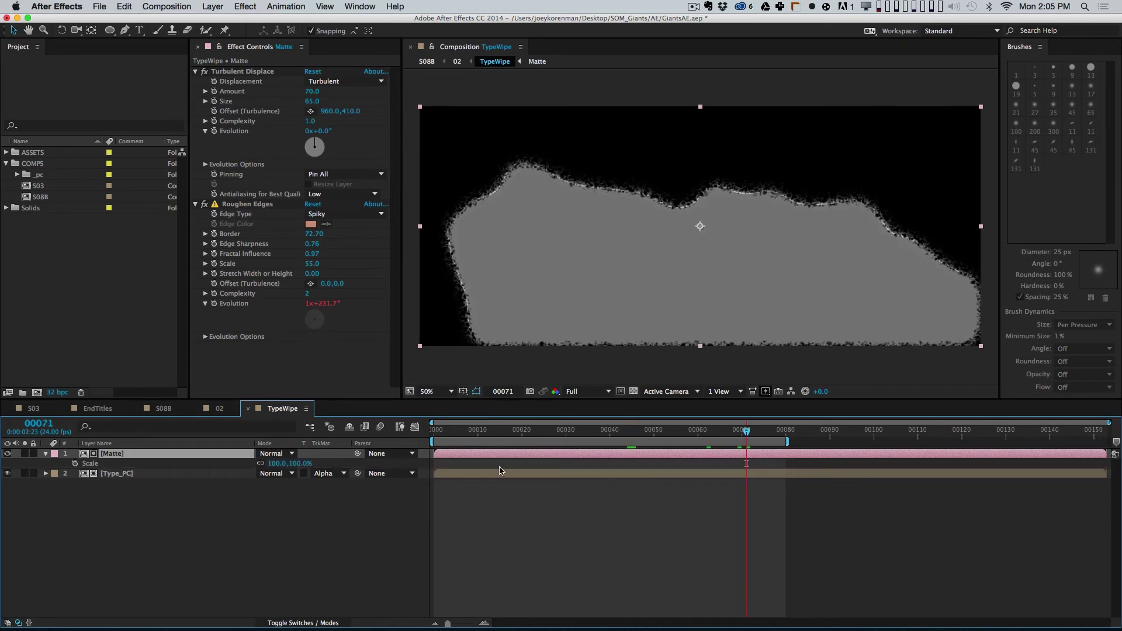
left_click(301, 464)
type("99")
key("Return")
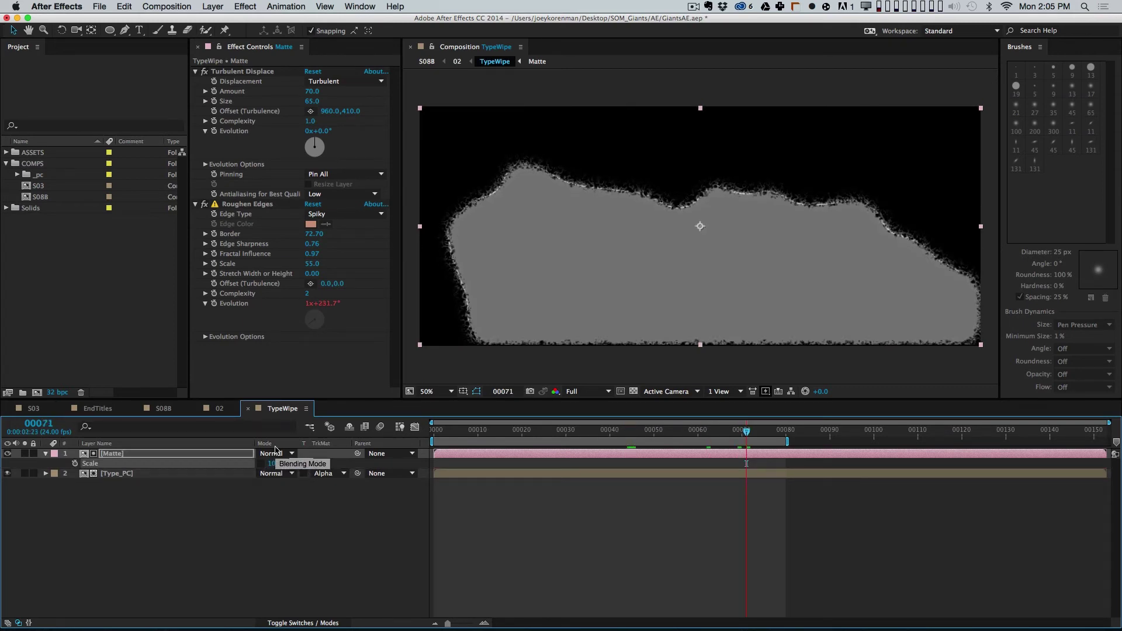
left_click_drag(514, 473, 353, 466)
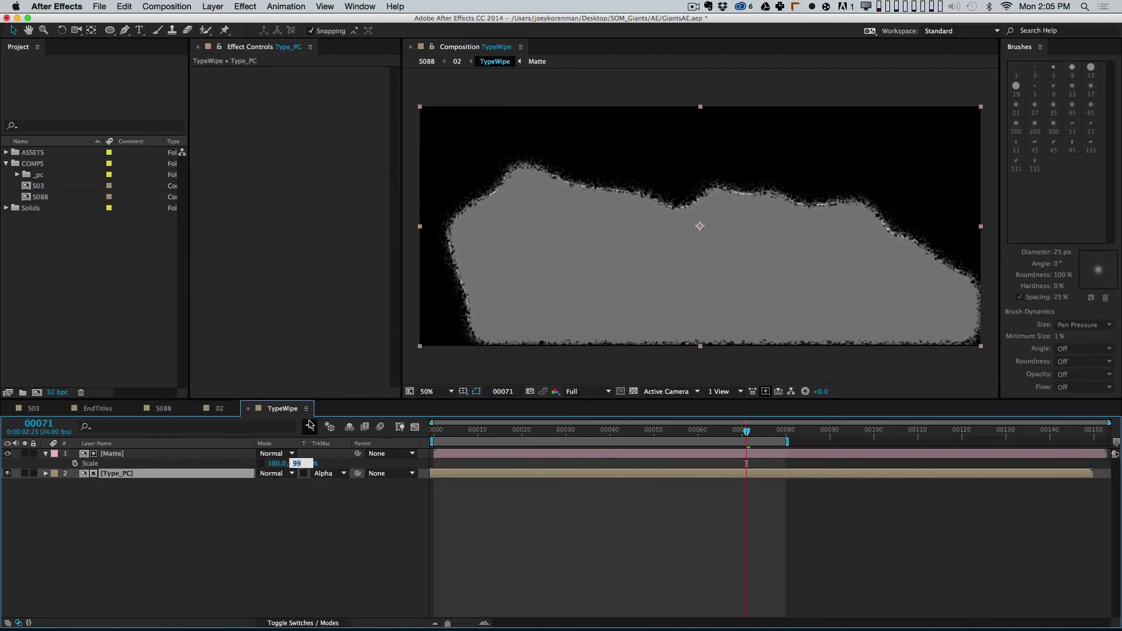
left_click(299, 463)
type("-100")
key("Return")
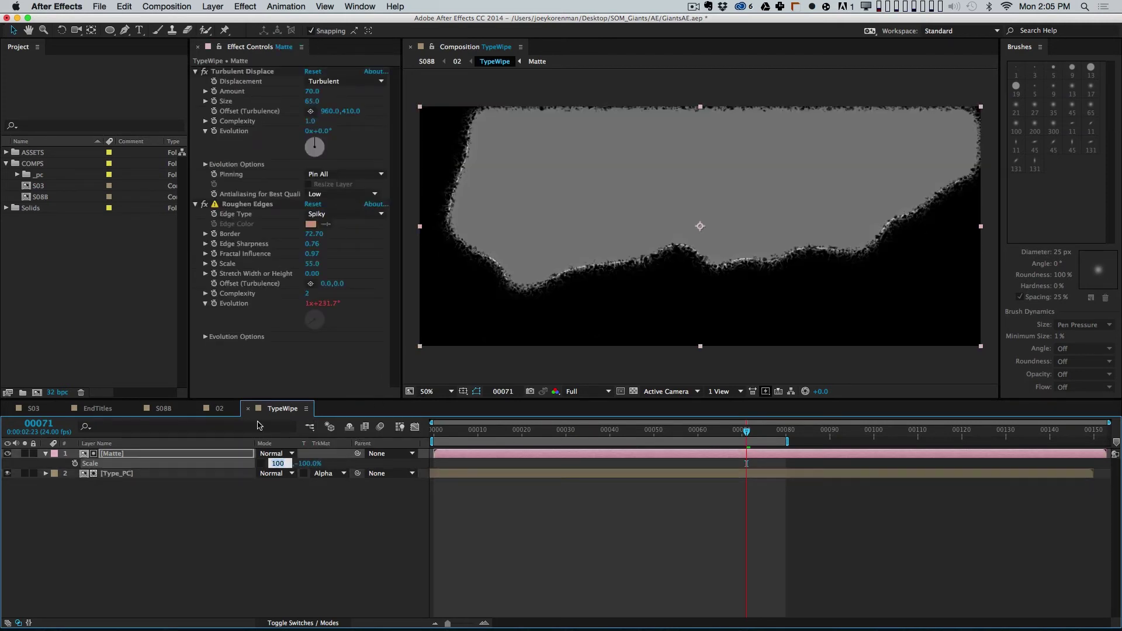
Step: Play the flipped matte animation from the first frame
left_click(571, 507)
key("Home")
key("space")
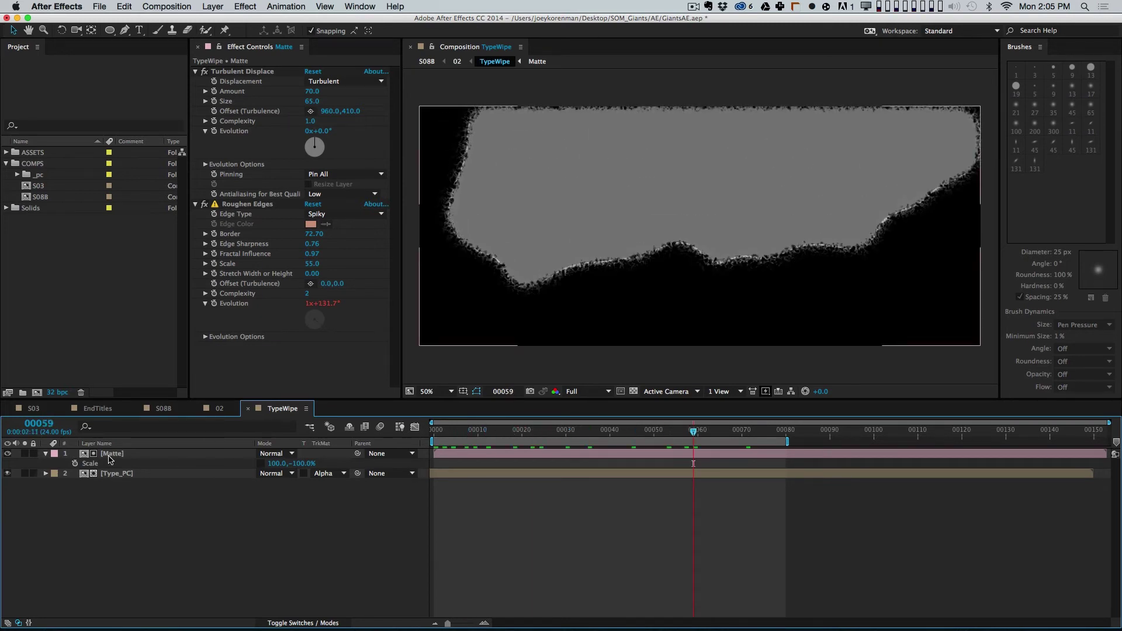
left_click(524, 250)
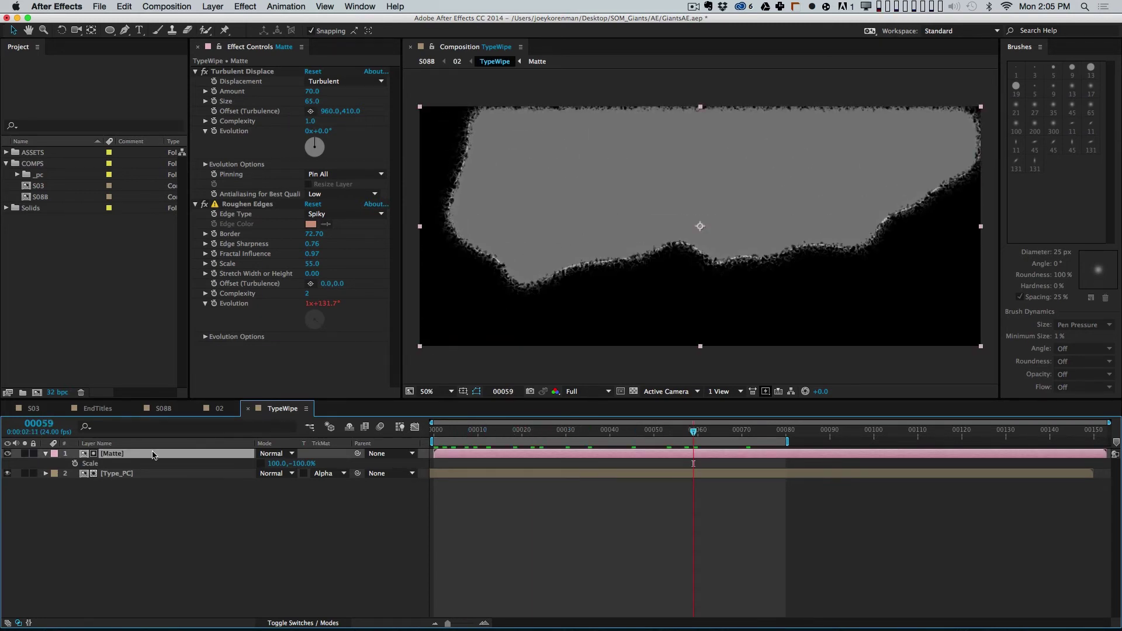
Step: Turn off Type_PC's track matte and move the flipped Matte layer down so it wipes over the quote from above
left_click(328, 474)
left_click(346, 488)
left_click_drag(602, 178, 619, 259)
left_click(426, 433)
left_click_drag(426, 433, 477, 433)
left_click_drag(555, 262, 575, 303)
left_click(429, 432)
left_click_drag(433, 433, 675, 463)
key("s")
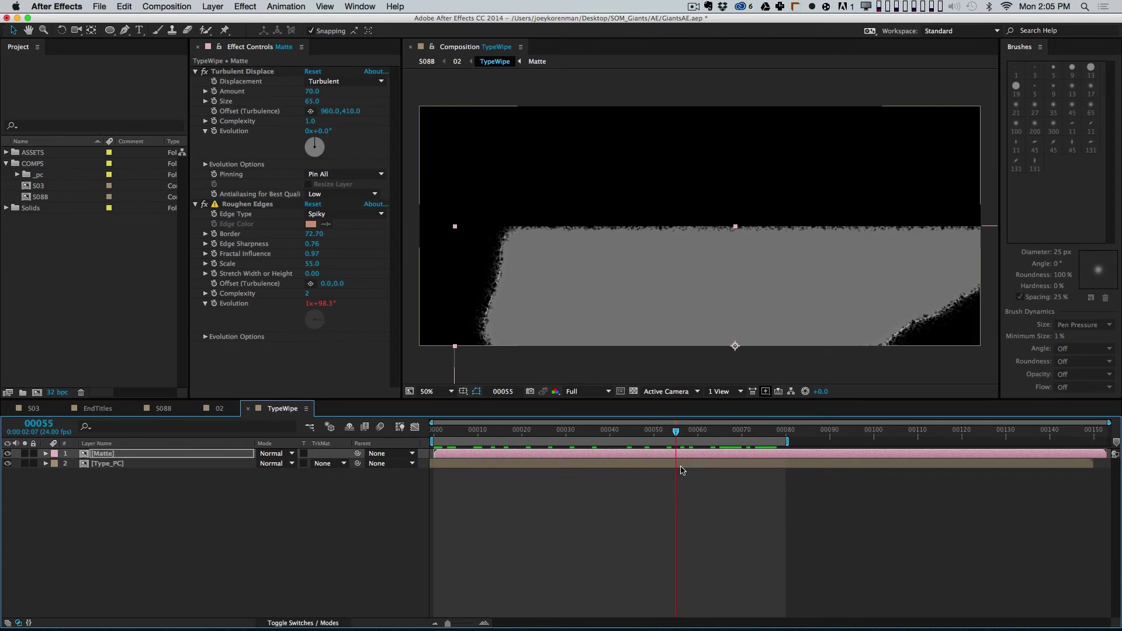
left_click(661, 469)
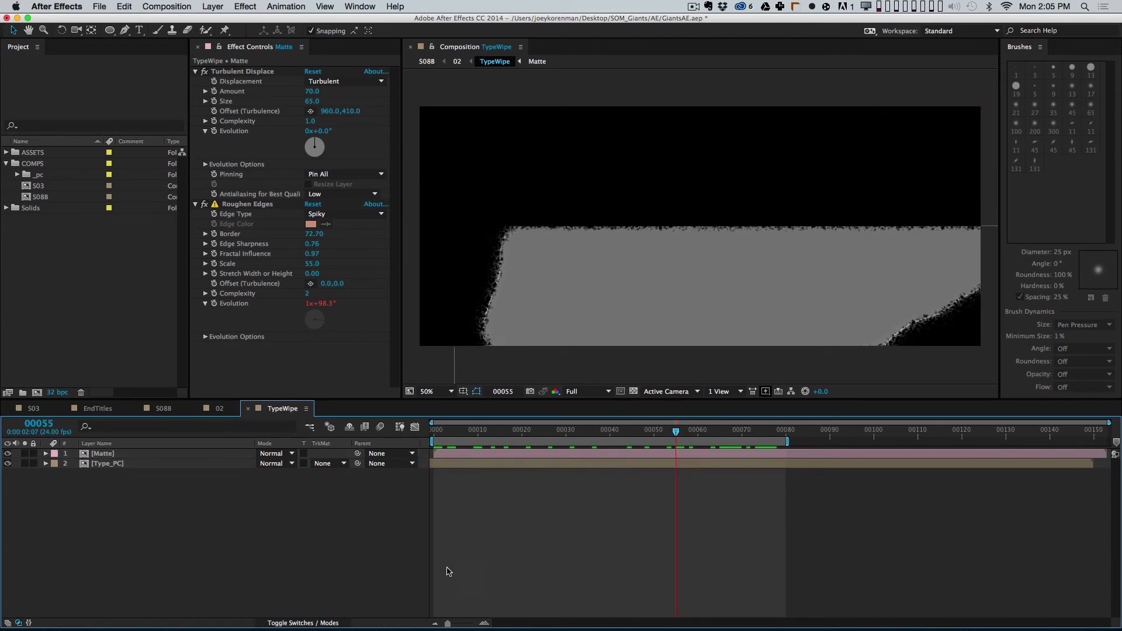
Step: Hide the Matte layer, set Type_PC's track matte back to Alpha Matte, and return to comp 02
left_click(7, 453)
left_click(329, 463)
left_click(346, 498)
key("super+w")
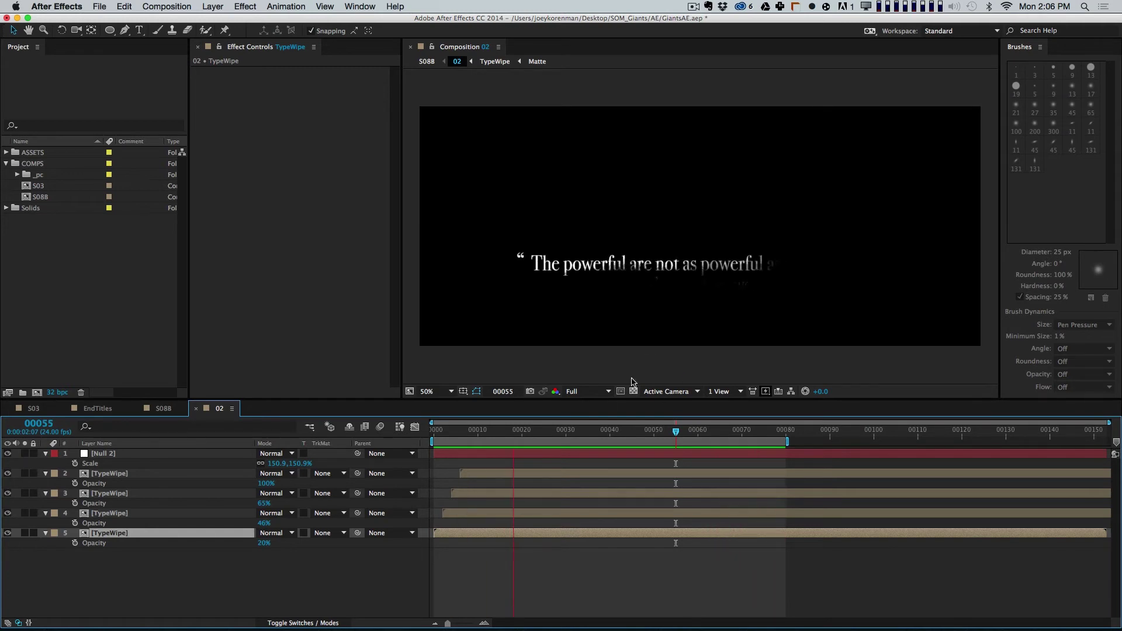
Step: Hide the attribution text layer in the nested Type_PC composition and return to comp 02
double_click(149, 534)
double_click(127, 472)
left_click(129, 474)
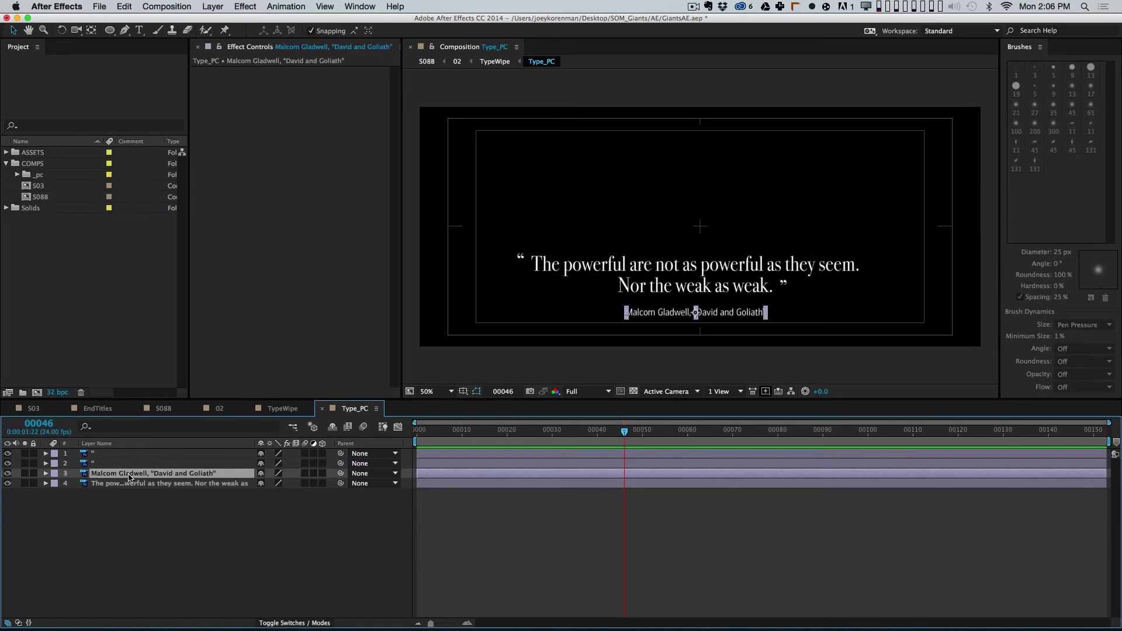
left_click(7, 473)
key("super+w")
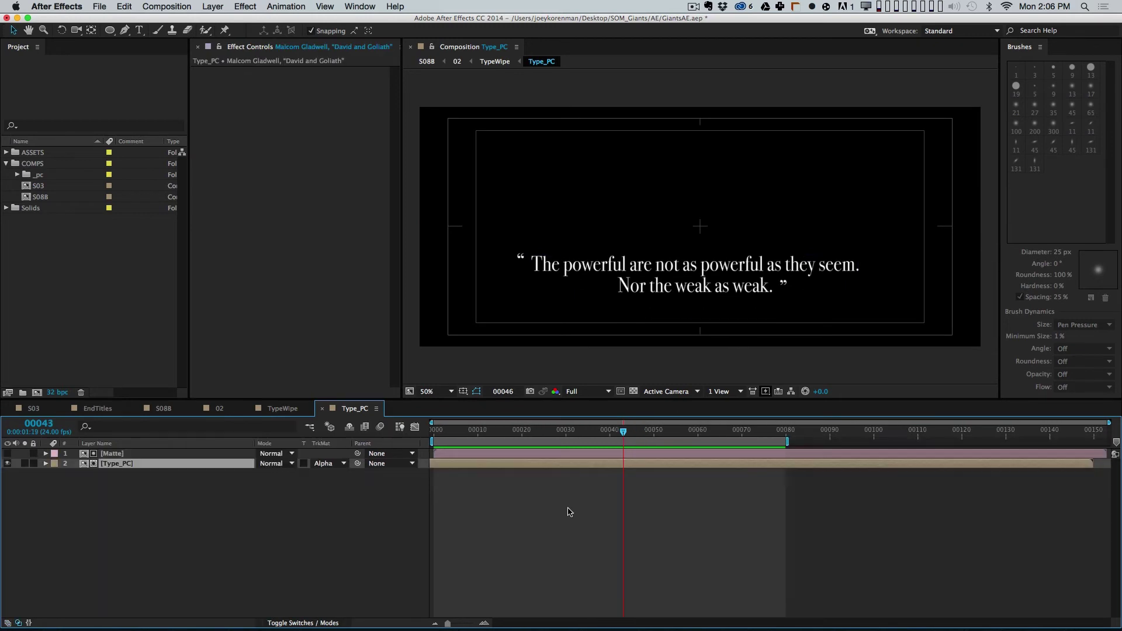
key("super+w")
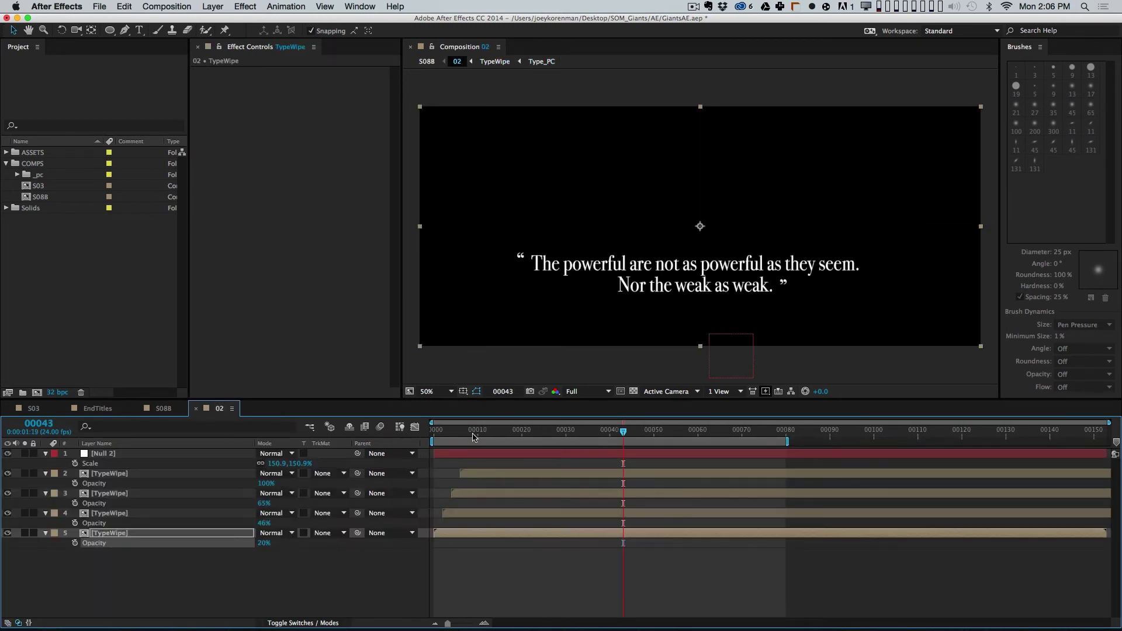
Step: Collapse the properties of all layers in comp 02 and play the quote-only reveal from the start
left_click_drag(439, 432, 644, 437)
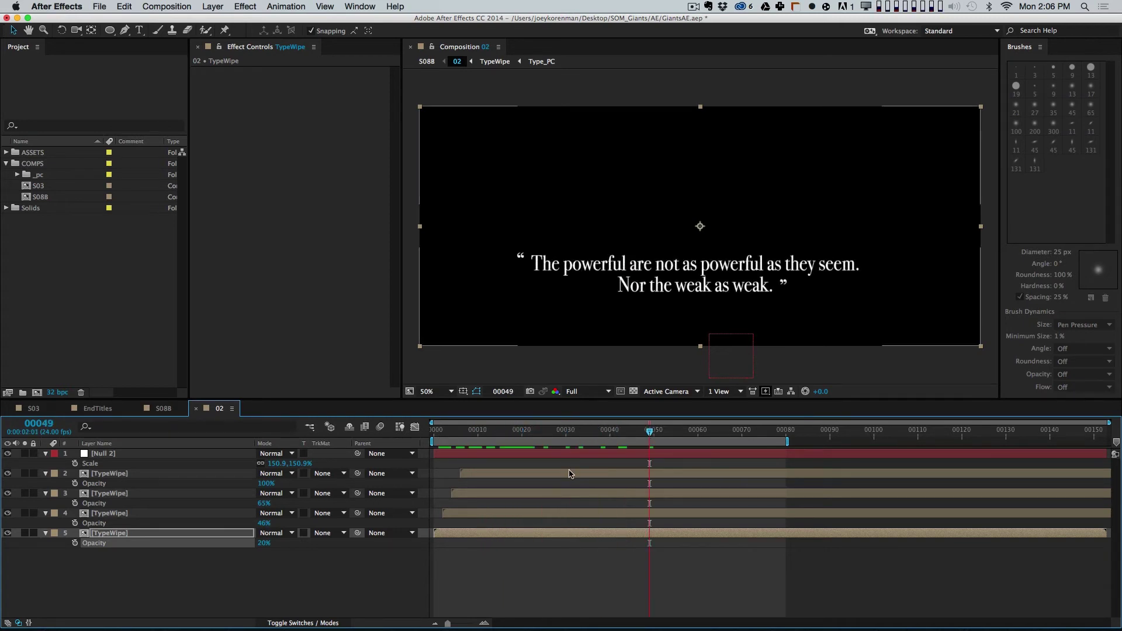
left_click(285, 555)
key("super+a")
key("u")
left_click(315, 576)
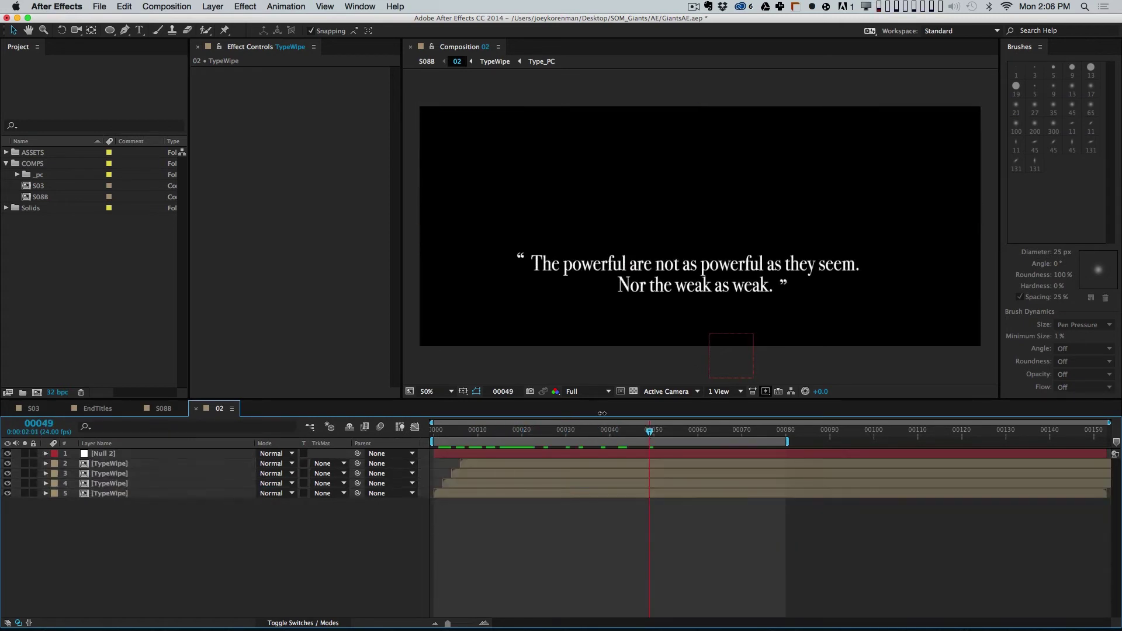
left_click(439, 432)
key("space")
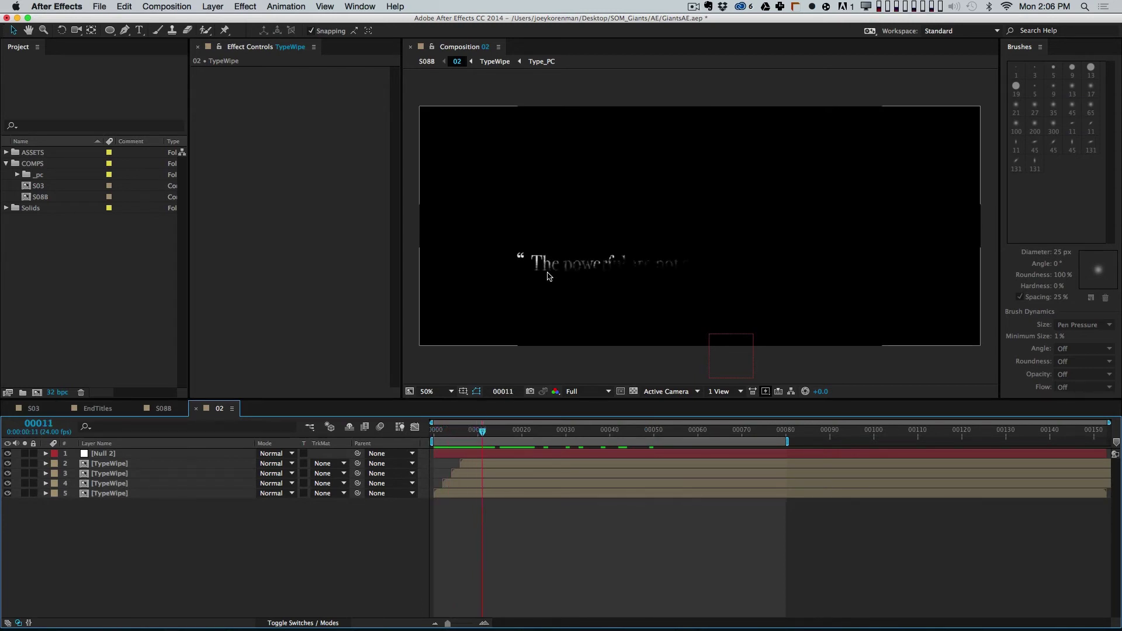
Step: Open the TypeWipe composition at frame 0 and expand the project's _pc and ASSETS folders
double_click(165, 464)
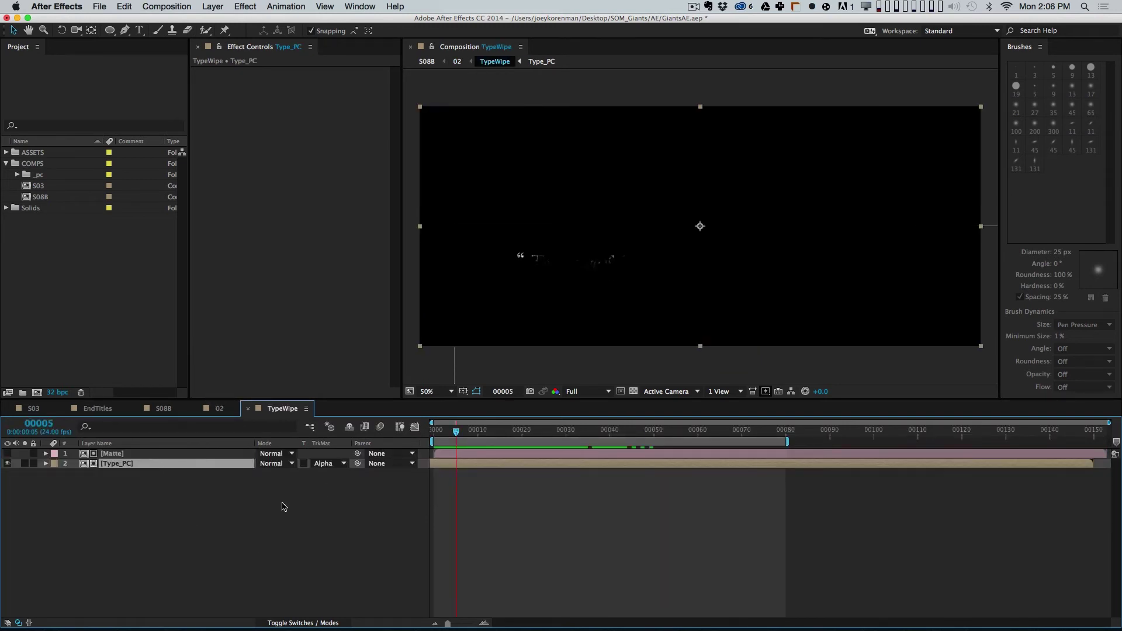
left_click_drag(434, 429, 388, 434)
left_click(348, 495)
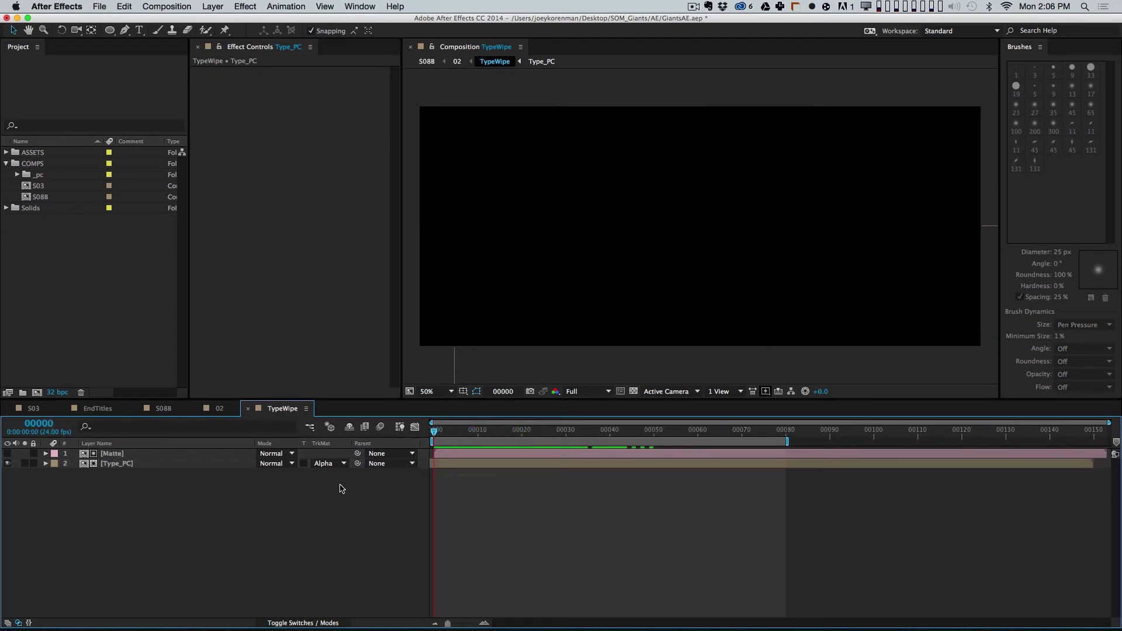
left_click(18, 174)
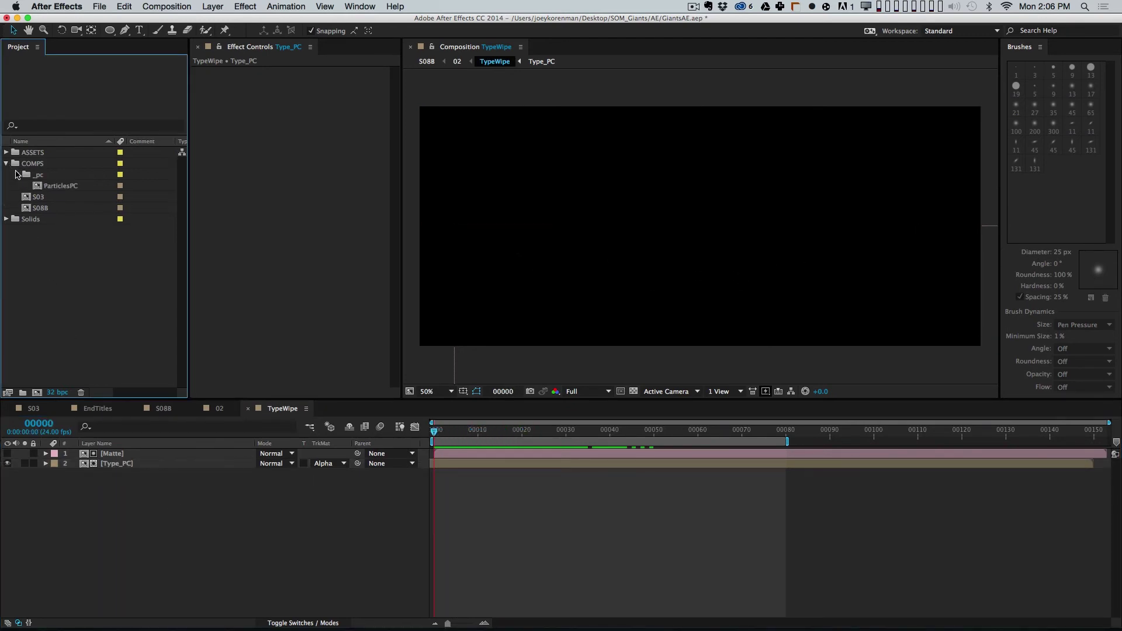
left_click(6, 152)
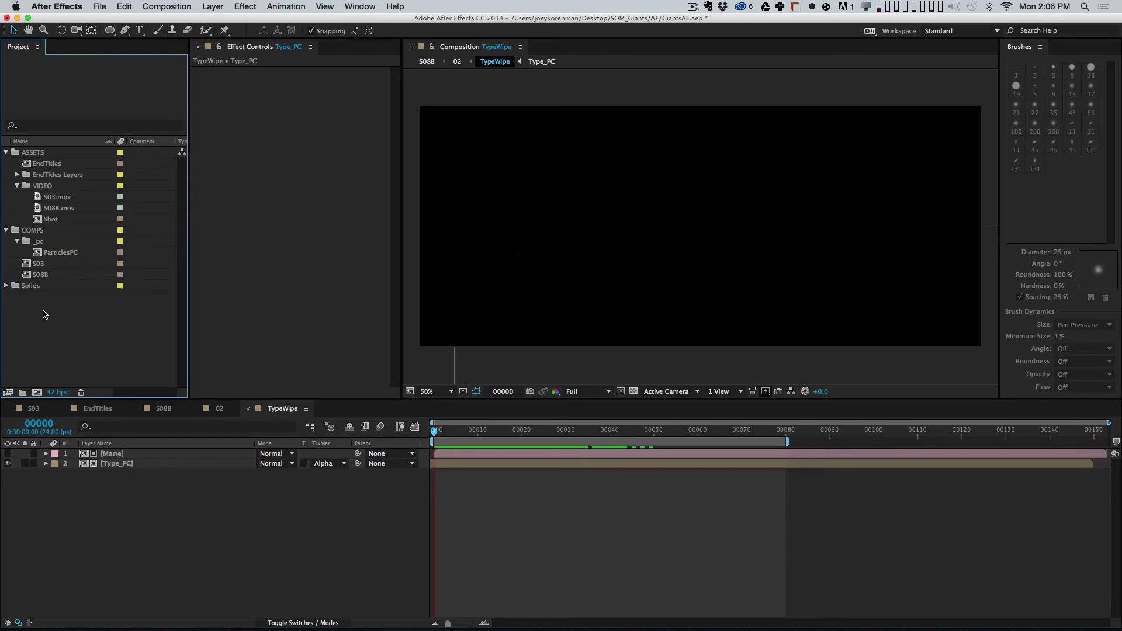
Step: Open the Type_PC composition to inspect its text layers, and return to TypeWipe
left_click(168, 485)
double_click(155, 465)
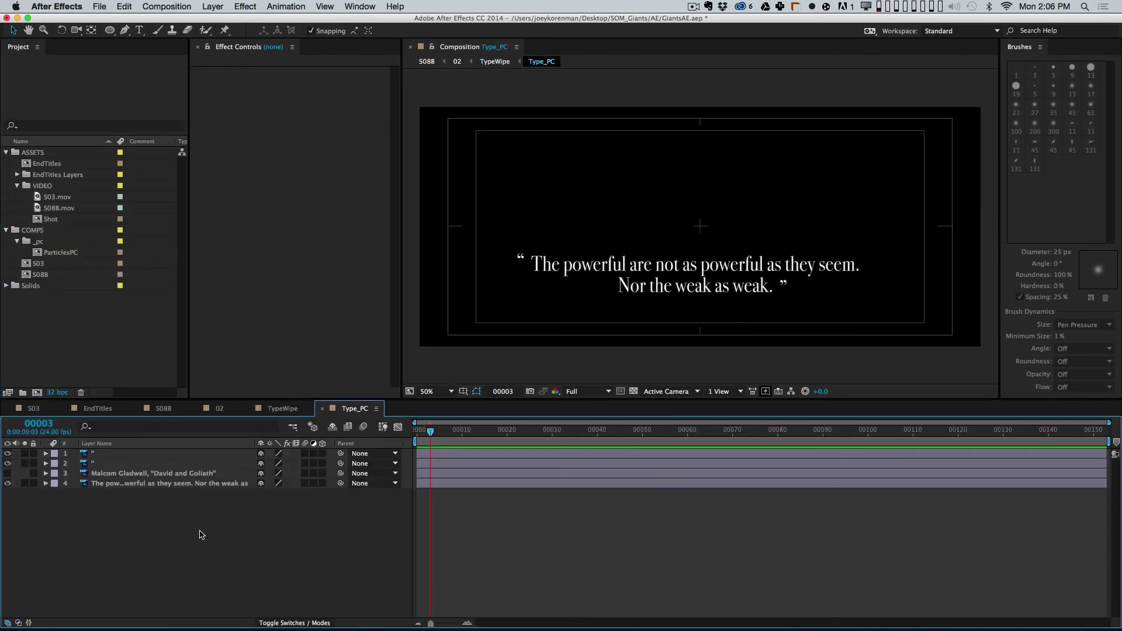
key("super+w")
Step: Open the Matte composition, reveal it in the project, and move it into the _pc folder
double_click(135, 453)
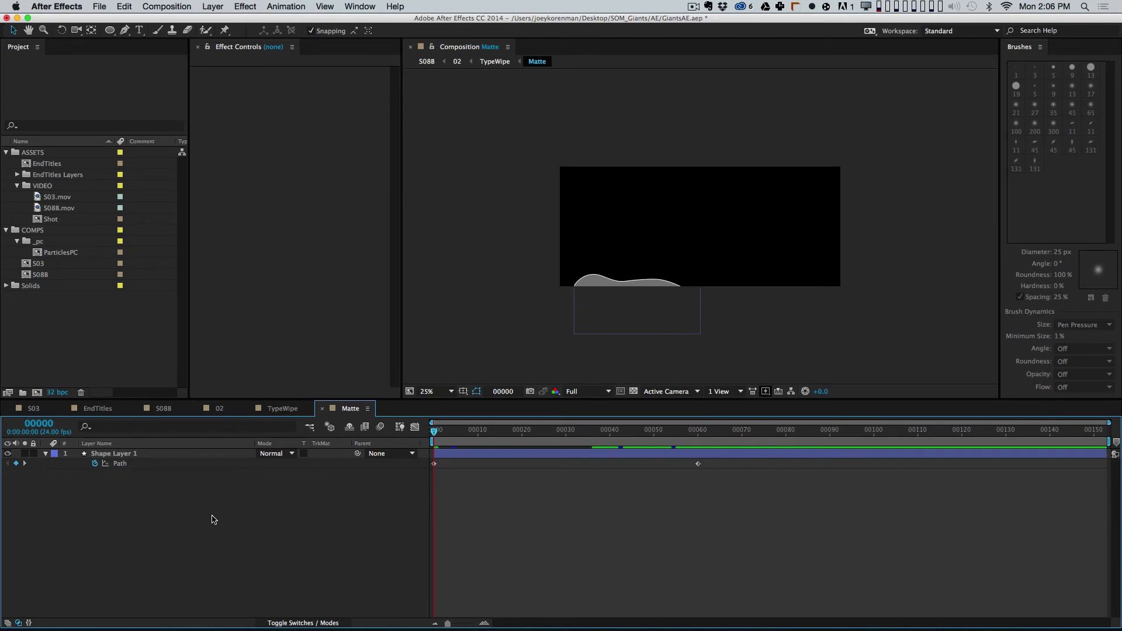
key("Tab")
right_click(201, 494)
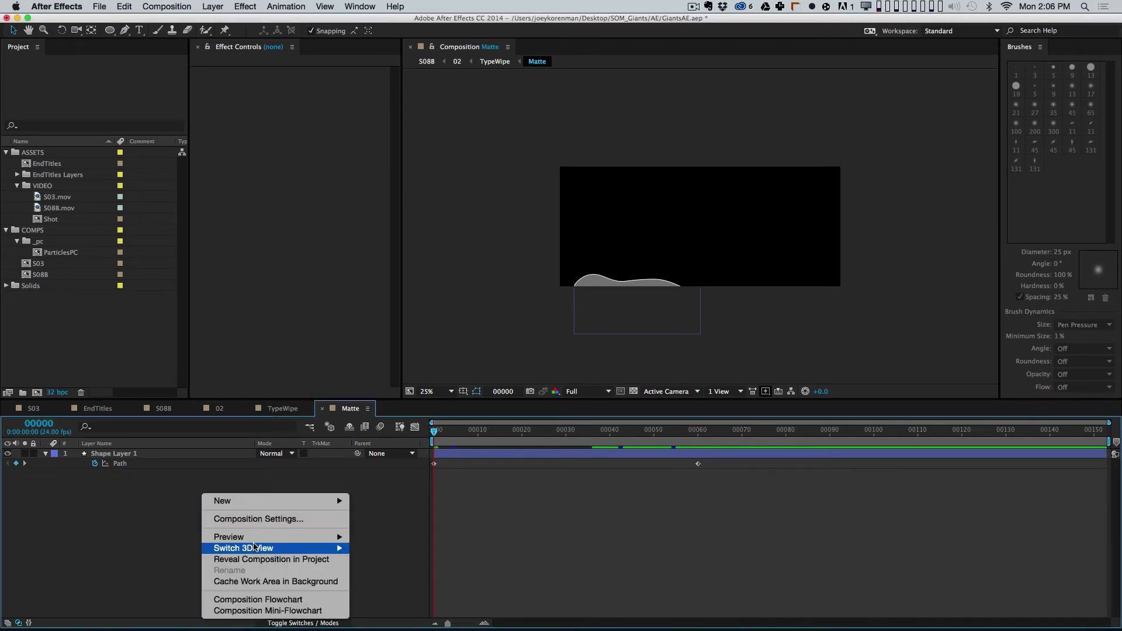
left_click(263, 559)
left_click_drag(75, 365, 56, 263)
left_click(17, 175)
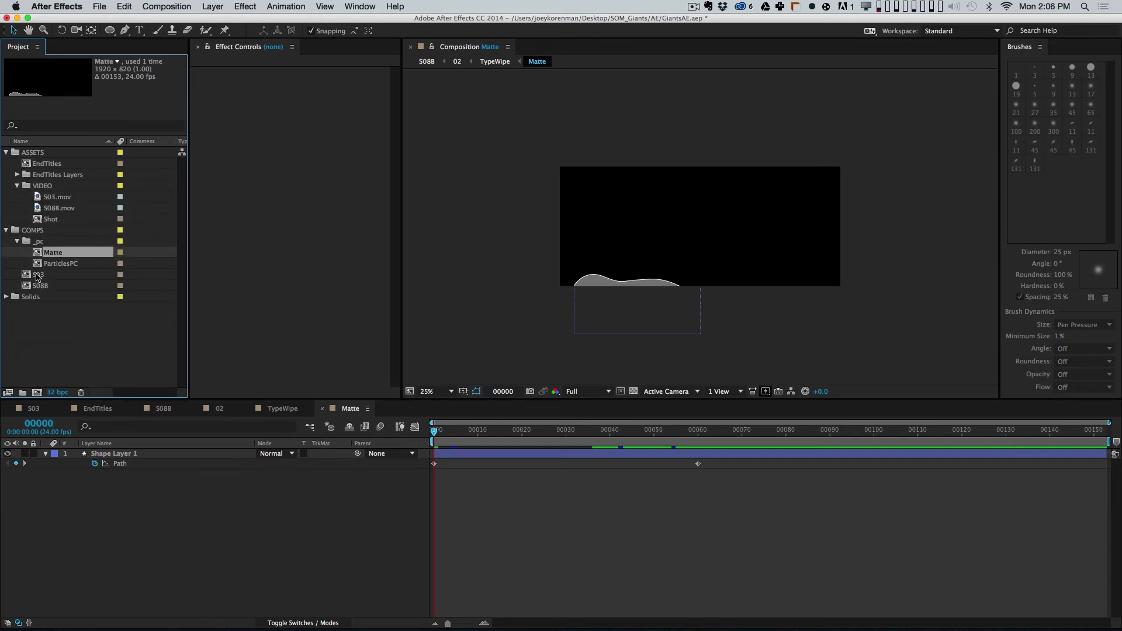
Step: Reveal the TypeWipe composition in the project, move it out of the EndTitles Layers folder, and collapse that folder
left_click(296, 481)
key("Tab")
left_click(232, 506)
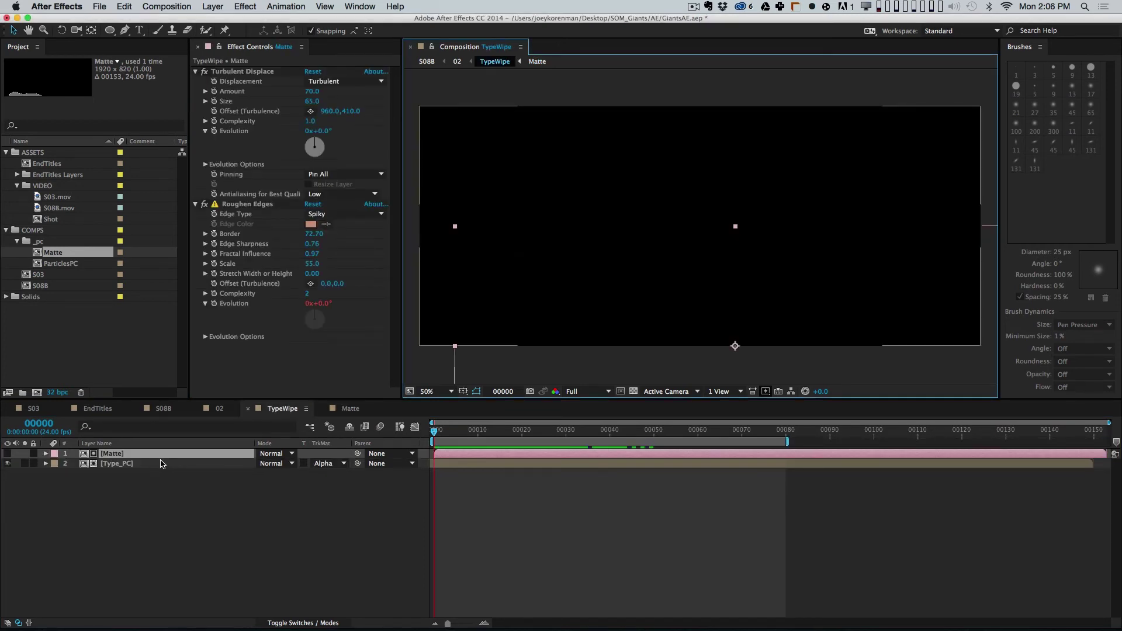
left_click(162, 463)
left_click(252, 516)
right_click(248, 535)
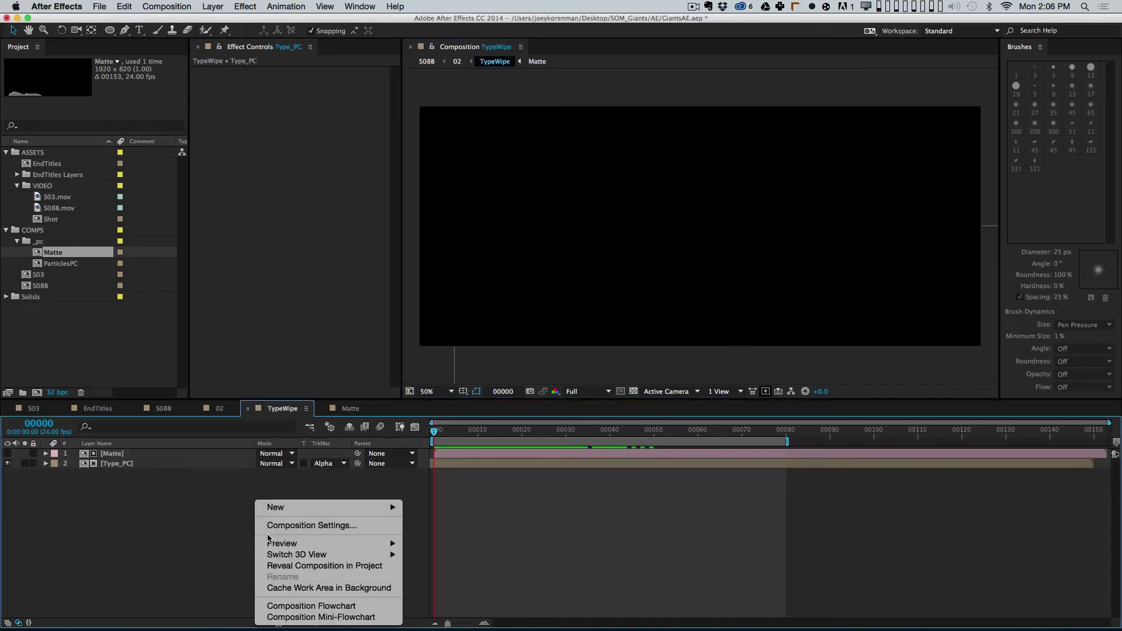
left_click(298, 566)
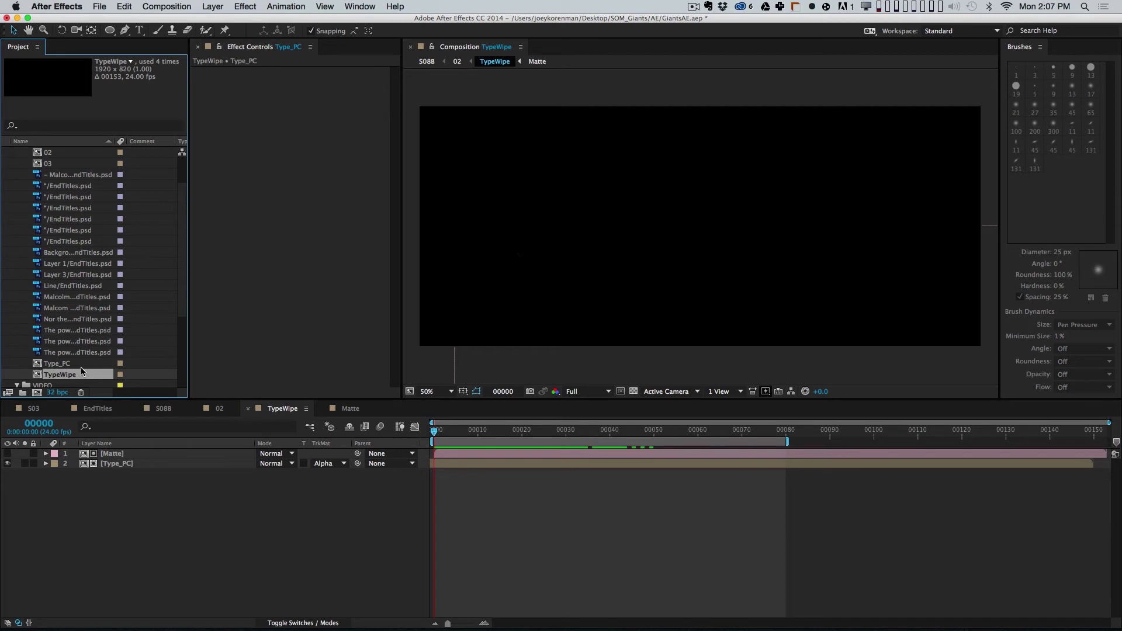
scroll(68, 234, "up", 3)
left_click(56, 165)
left_click(17, 174)
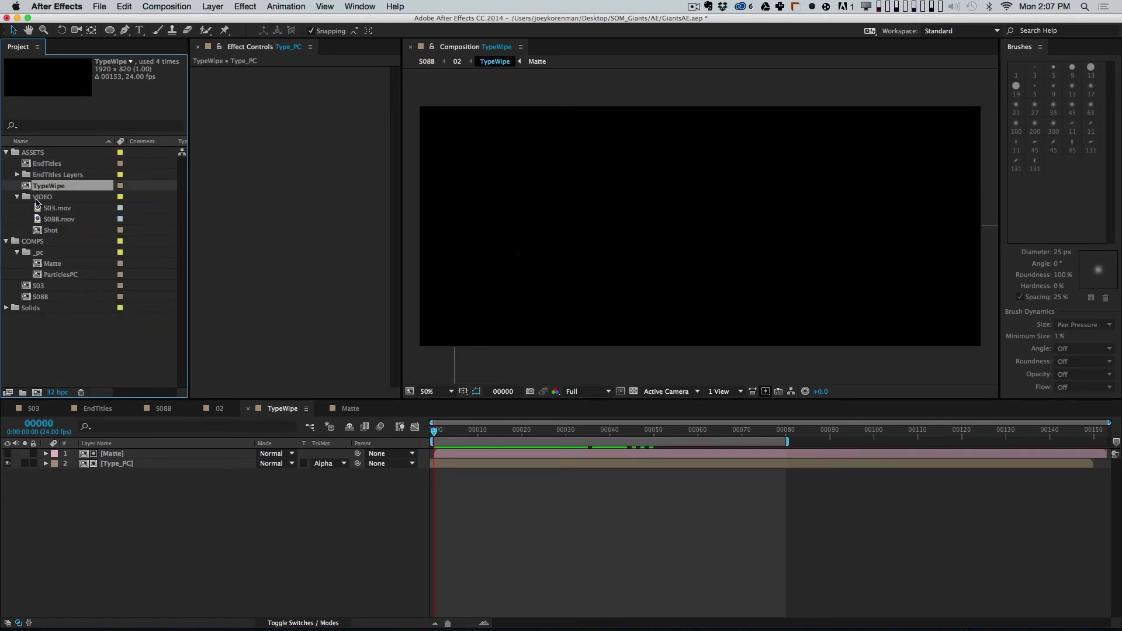
Step: Create a new composition from TypeWipe in the _pc folder, name it EdgeMatte, and preview it
left_click_drag(50, 187, 38, 393)
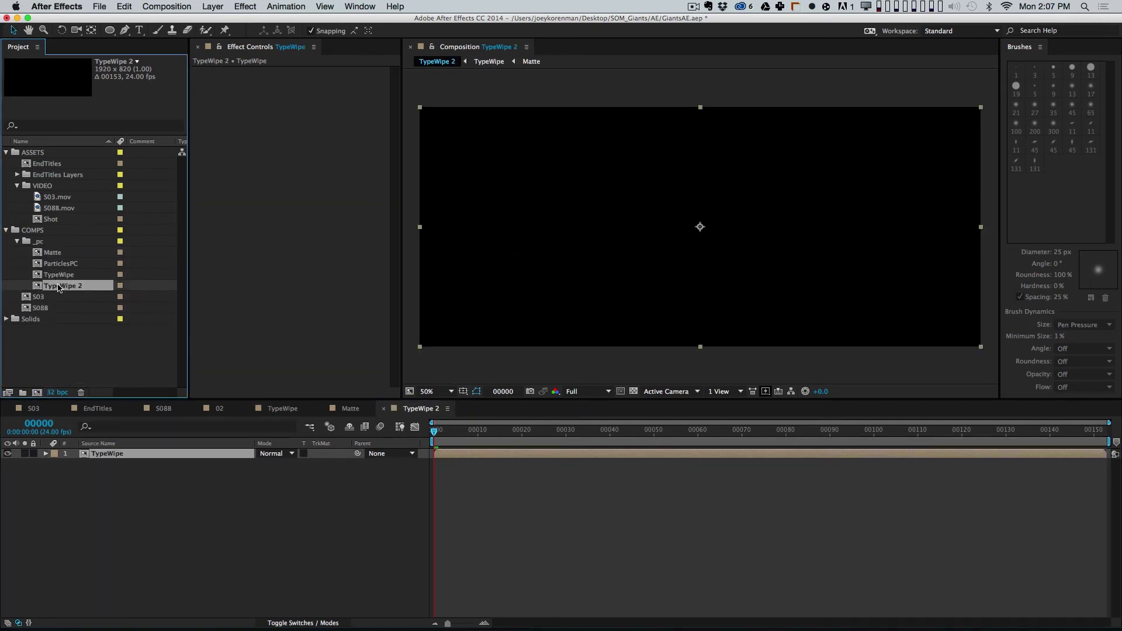
key("Return")
type("EdgeMatte")
key("Return")
double_click(65, 256)
key("space")
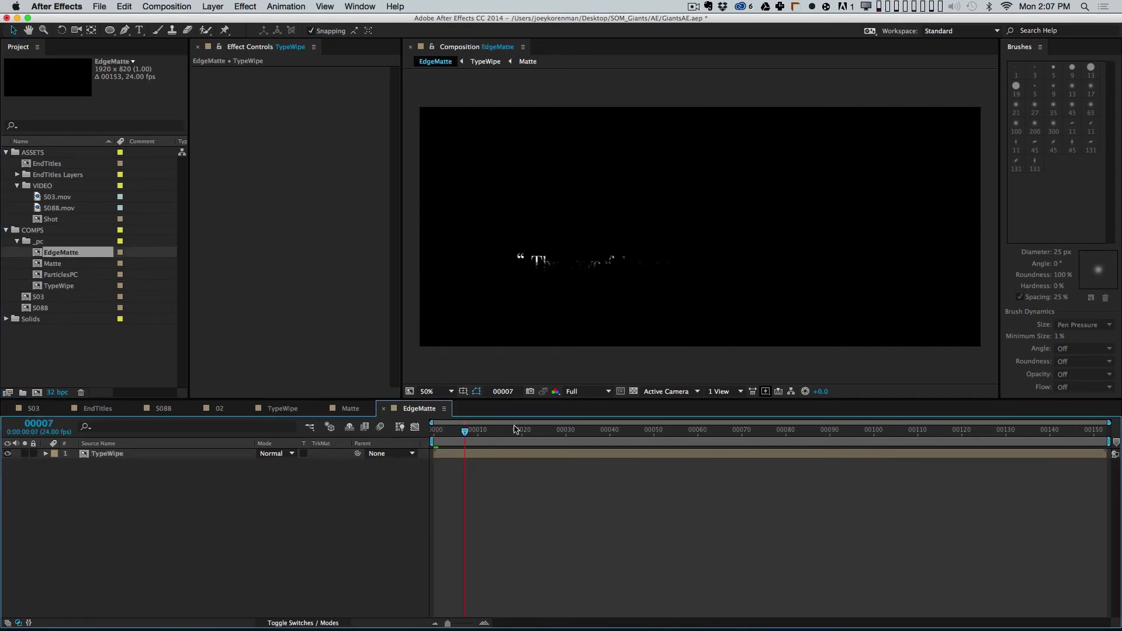
Step: Replace the TypeWipe layer in EdgeMatte with a visible copy of TypeWipe's Matte layer, including its effects
double_click(166, 454)
left_click(151, 454)
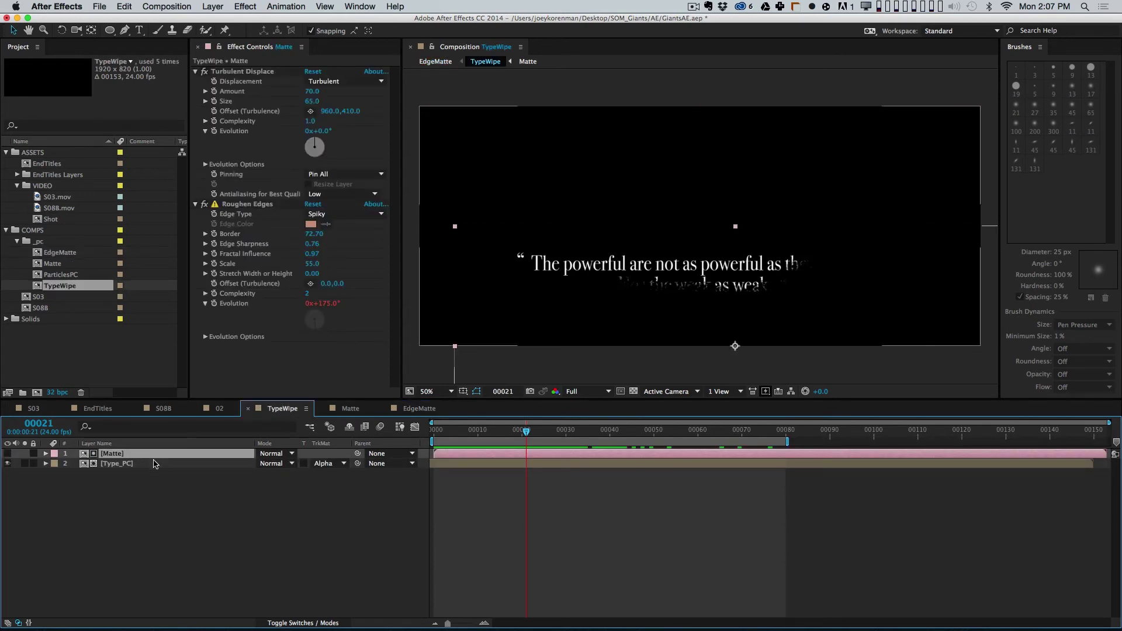
double_click(163, 454)
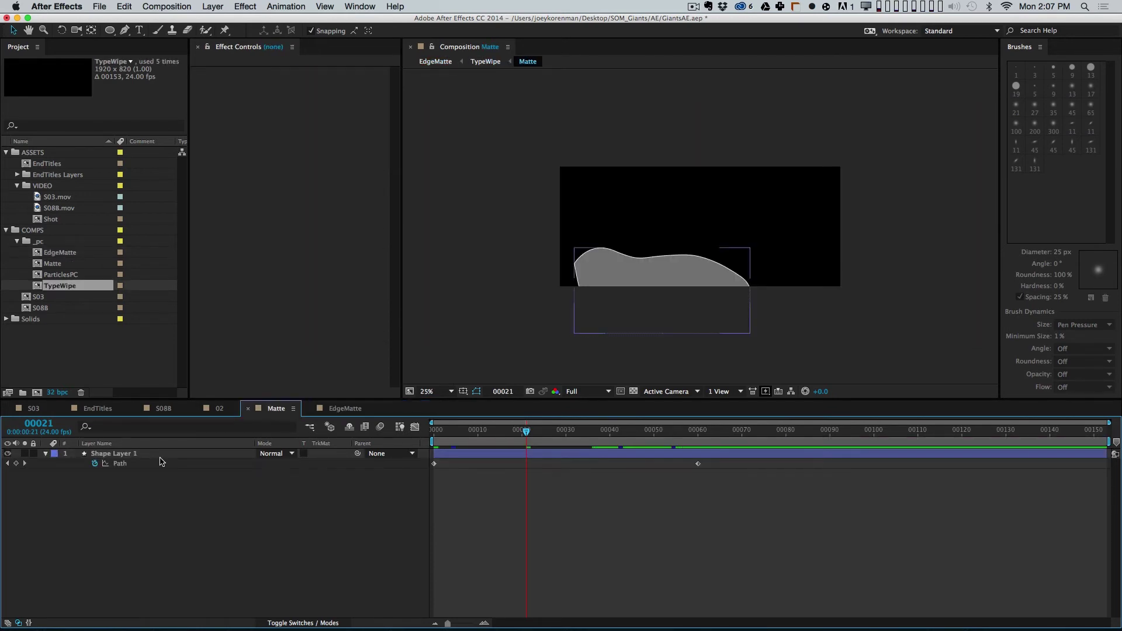
left_click(342, 409)
key("Delete")
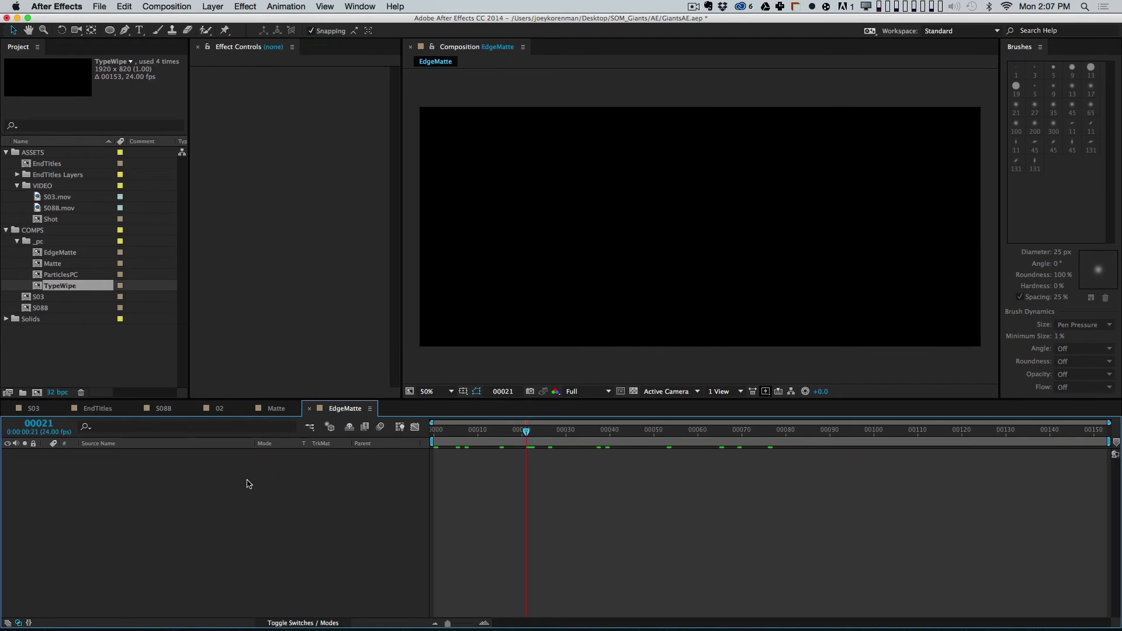
key("super+v")
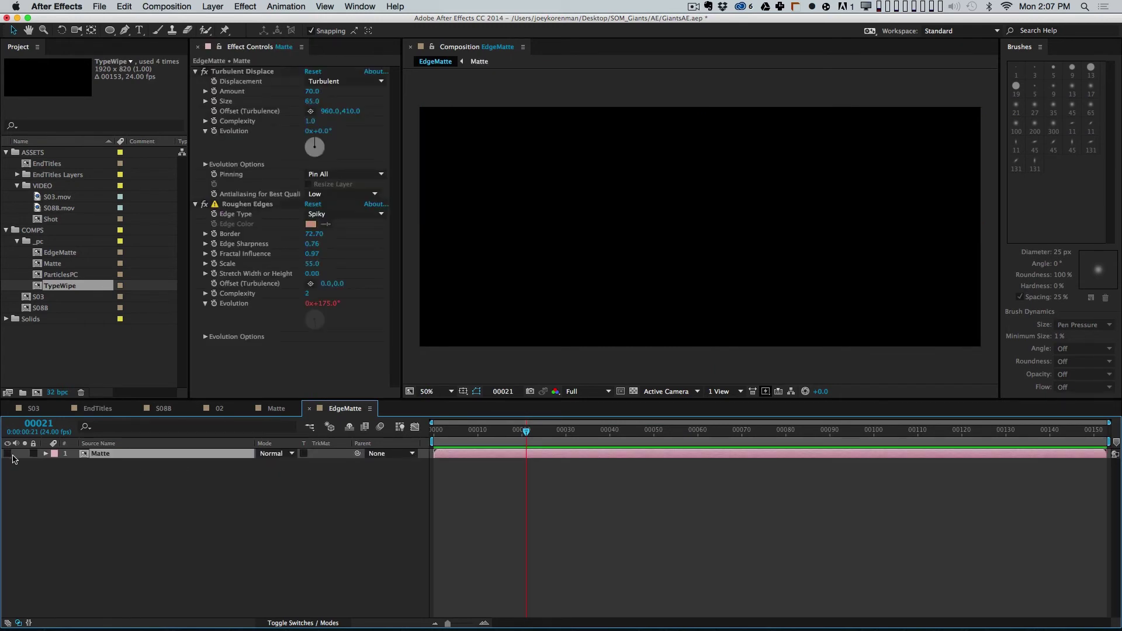
left_click(7, 454)
Step: Duplicate the Matte layer in EdgeMatte and shift the upper copy one frame later
left_click_drag(479, 431, 401, 431)
left_click(284, 525)
left_click(133, 455)
key("super+d")
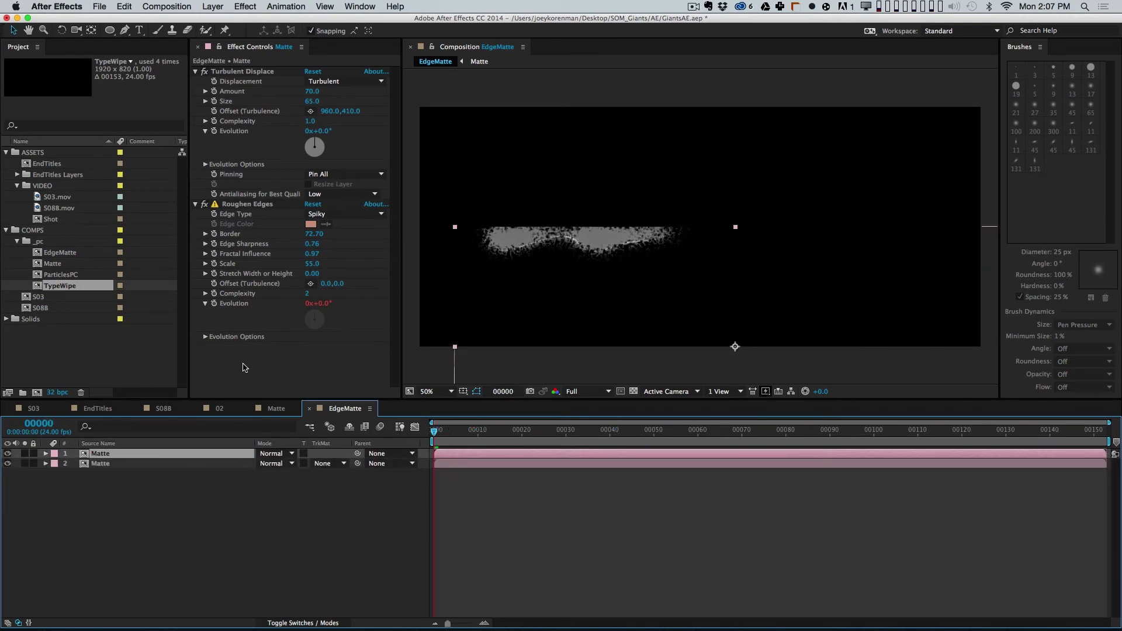
key("alt+Page_Down")
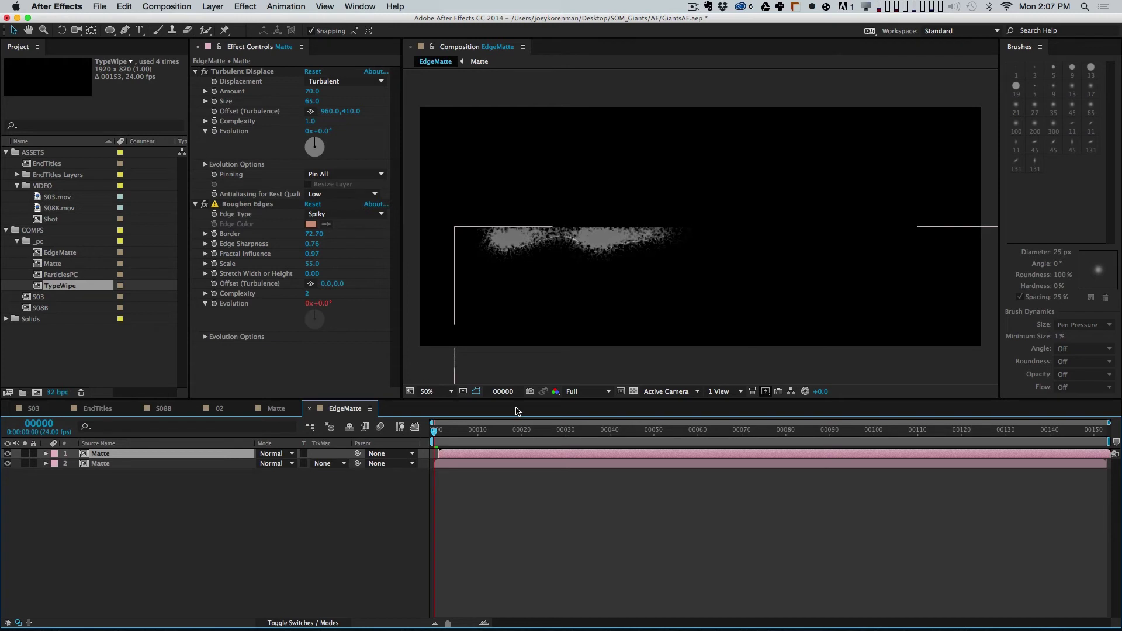
Step: Try an alpha track matte between the two Matte layers, with the delayed copy above and below the other
left_click(242, 465)
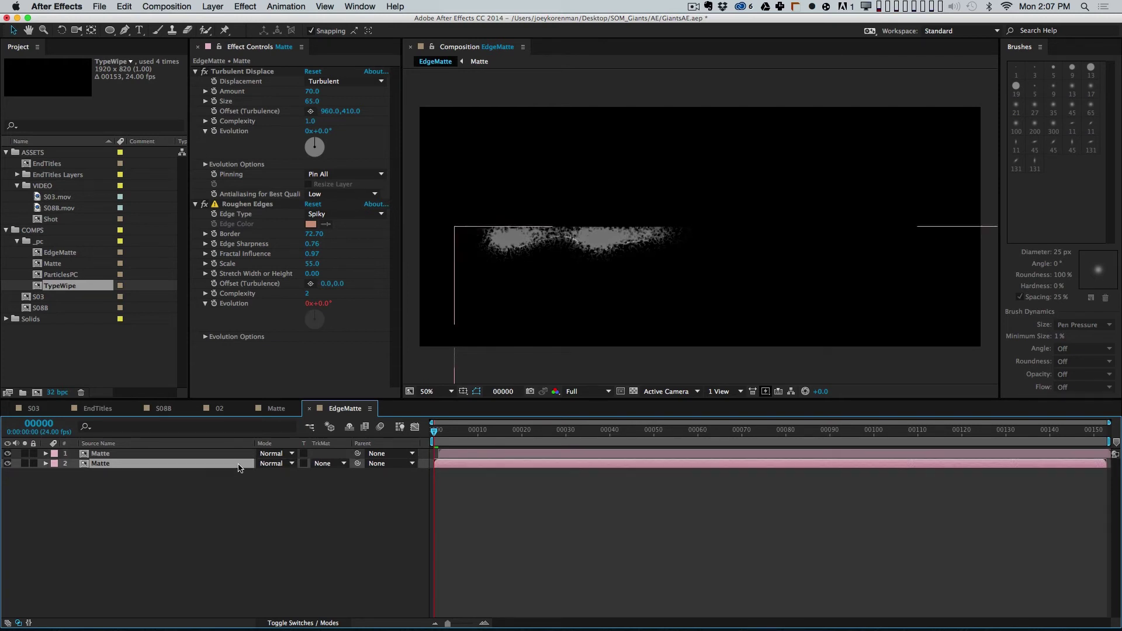
left_click(331, 464)
left_click(351, 494)
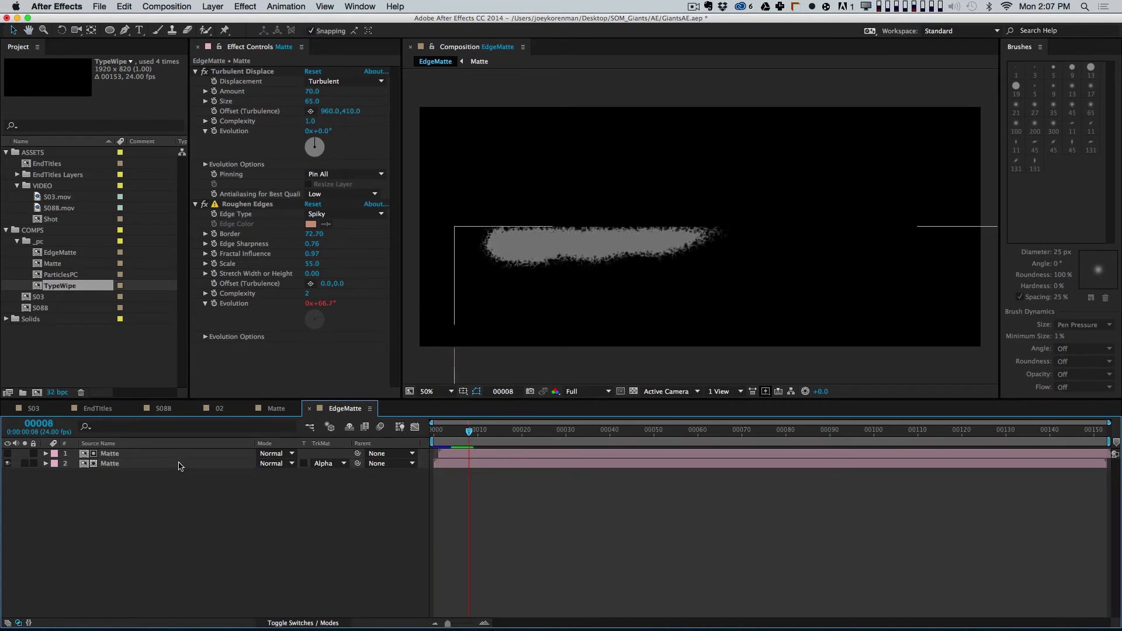
left_click(327, 463)
left_click(351, 471)
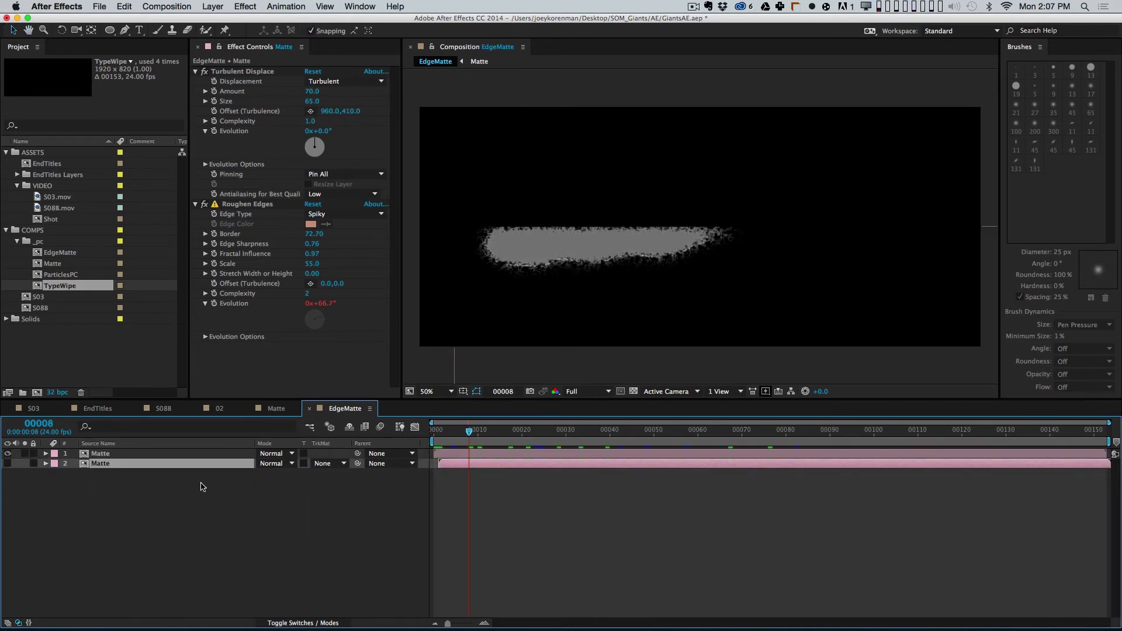
left_click(324, 466)
left_click(351, 493)
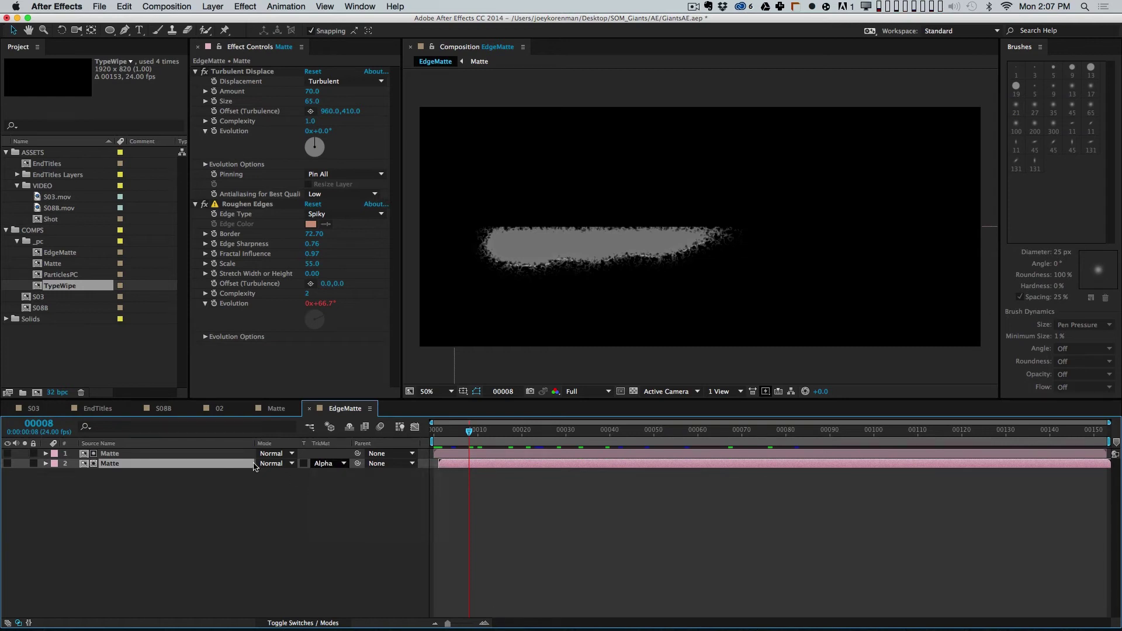
left_click(8, 463)
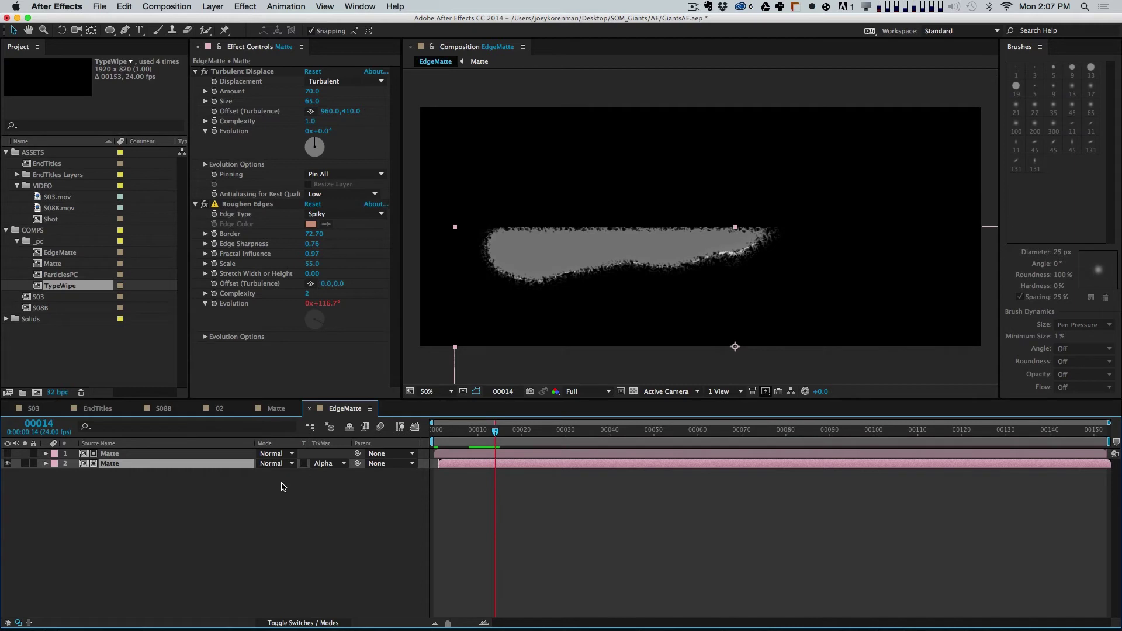
Step: Remove the track matte from the lower Matte layer and delete the upper Matte layer
left_click(332, 465)
left_click(336, 474)
left_click(194, 455)
key("Delete")
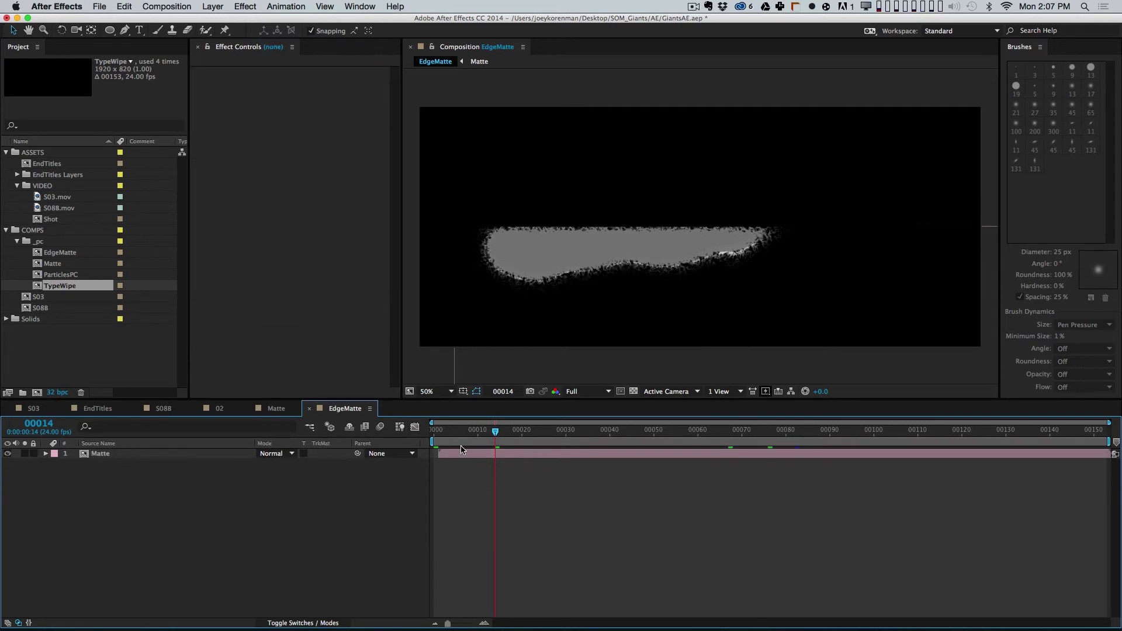
Step: Pre-compose the Matte layer as MatteWithEffects, moving all attributes into the new composition
left_click(536, 454)
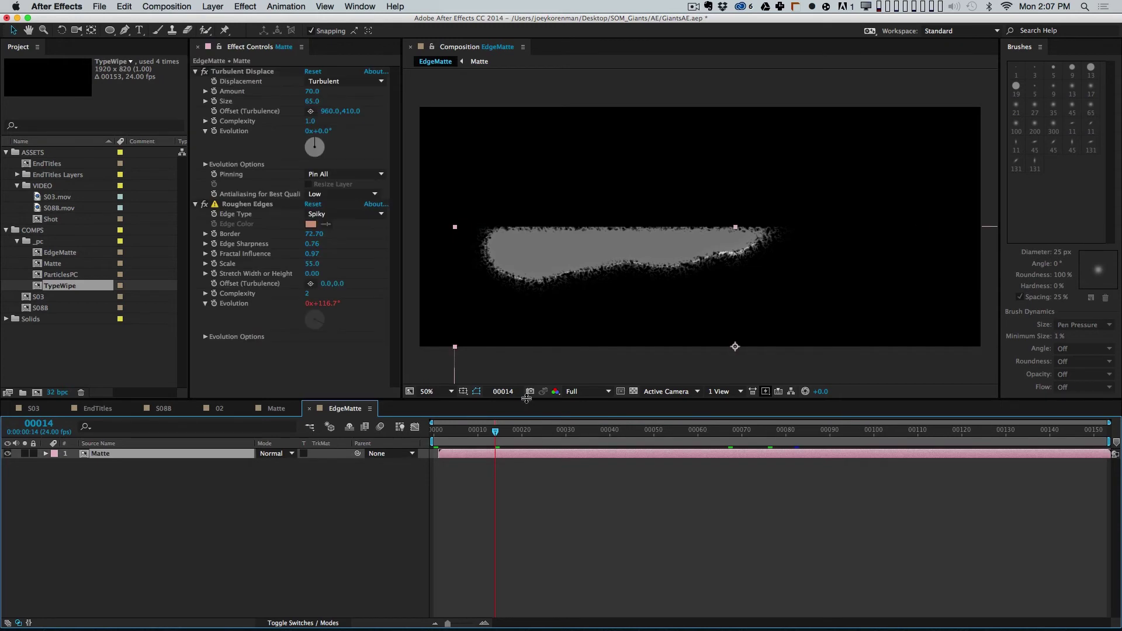
left_click_drag(140, 504, 66, 433)
key("super+shift+c")
left_click(539, 187)
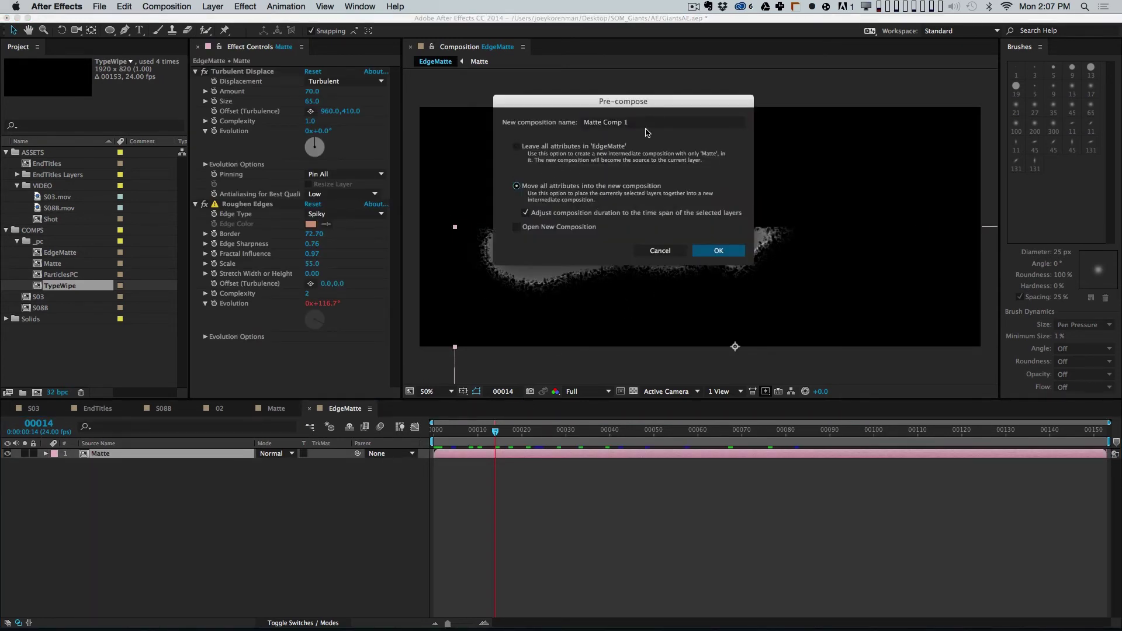
type("MatteWithEffects")
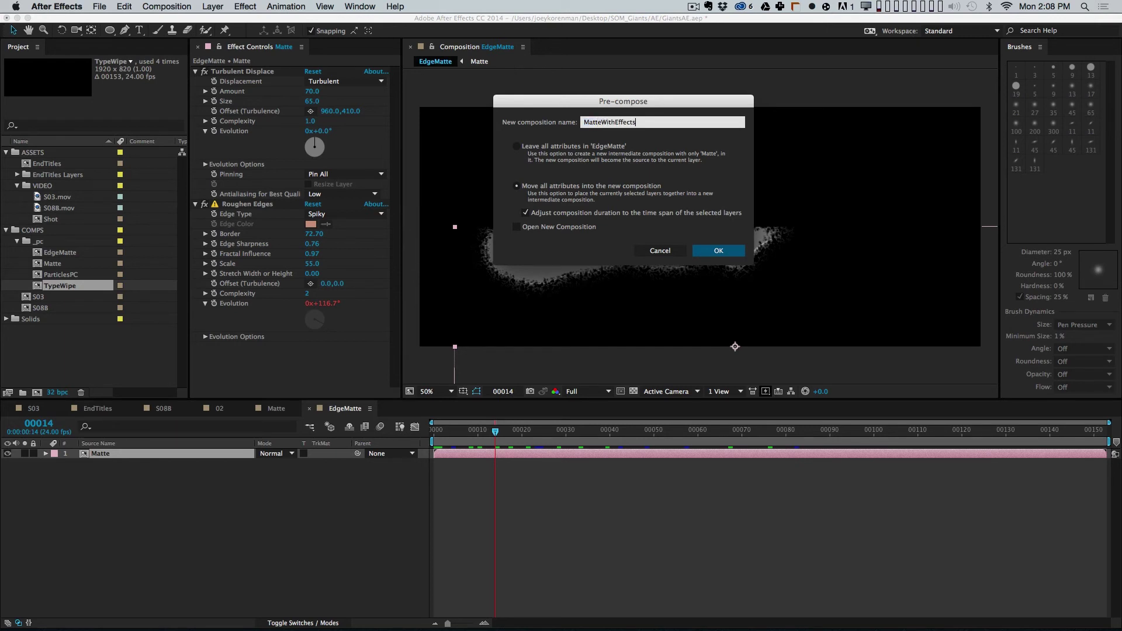
key("Return")
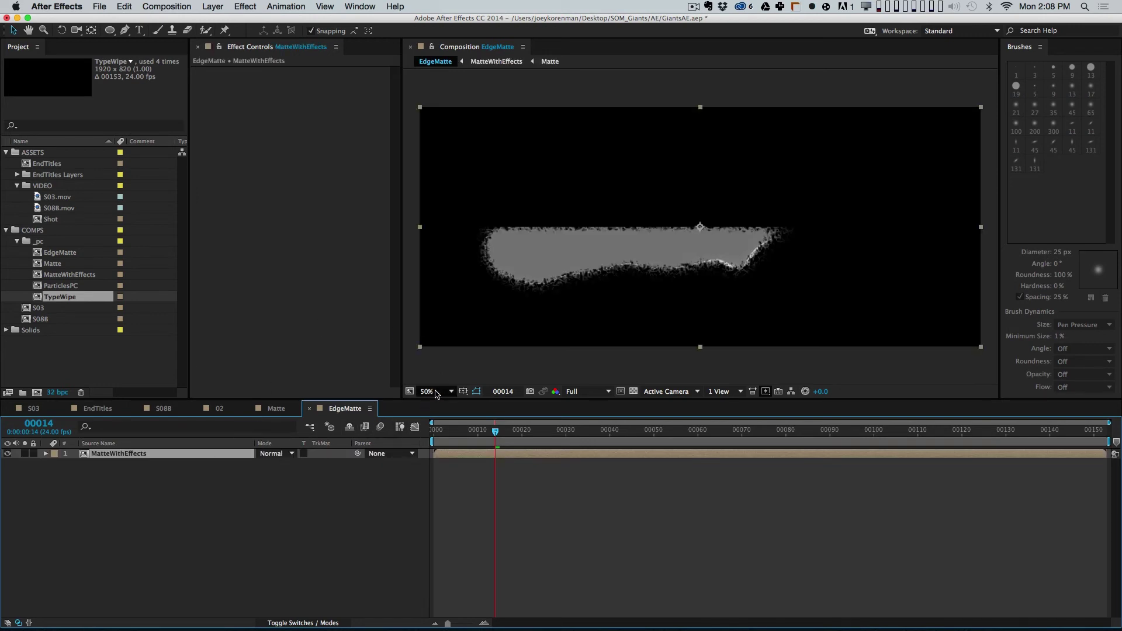
Step: Duplicate MatteWithEffects, shift the upper copy one frame later, and use it as the lower layer's alpha inverted track matte
key("super+d")
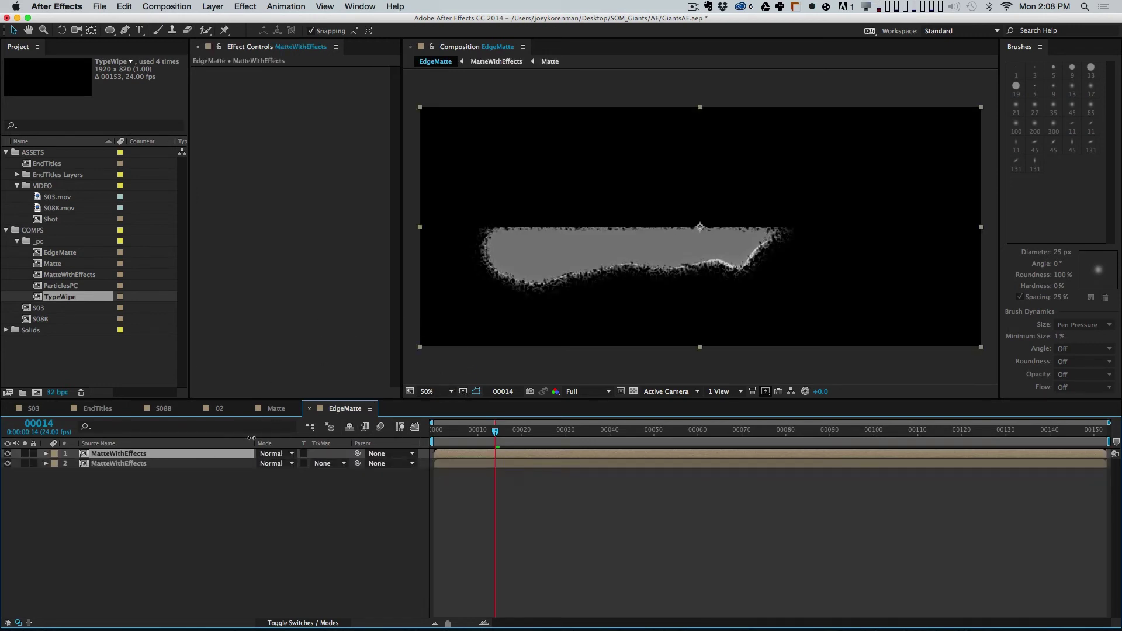
left_click(329, 464)
left_click(351, 488)
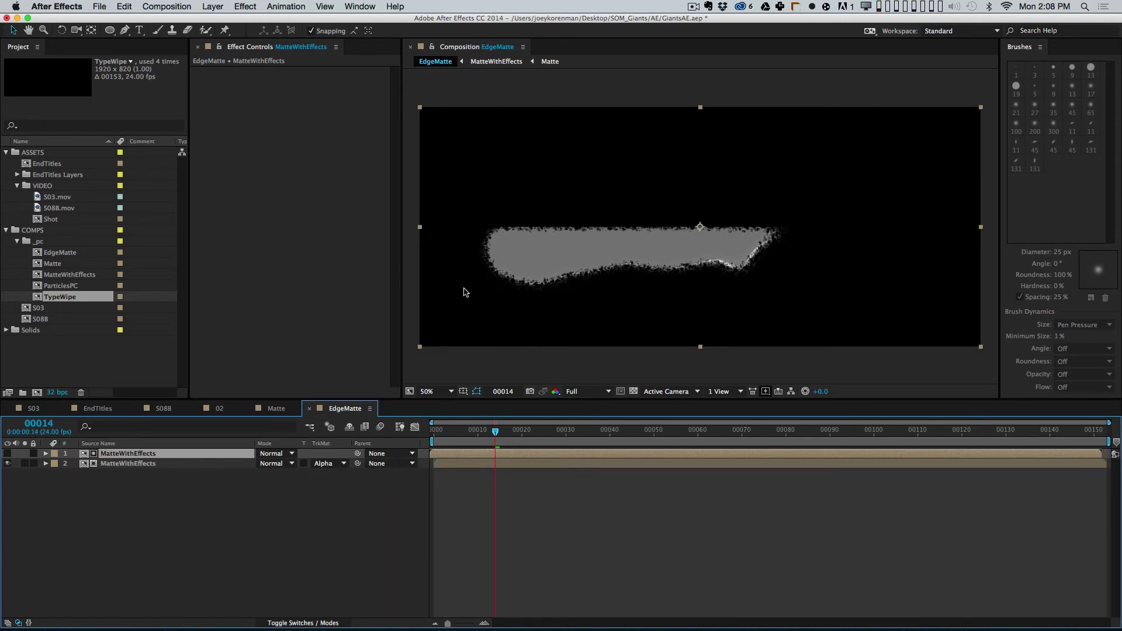
key("space")
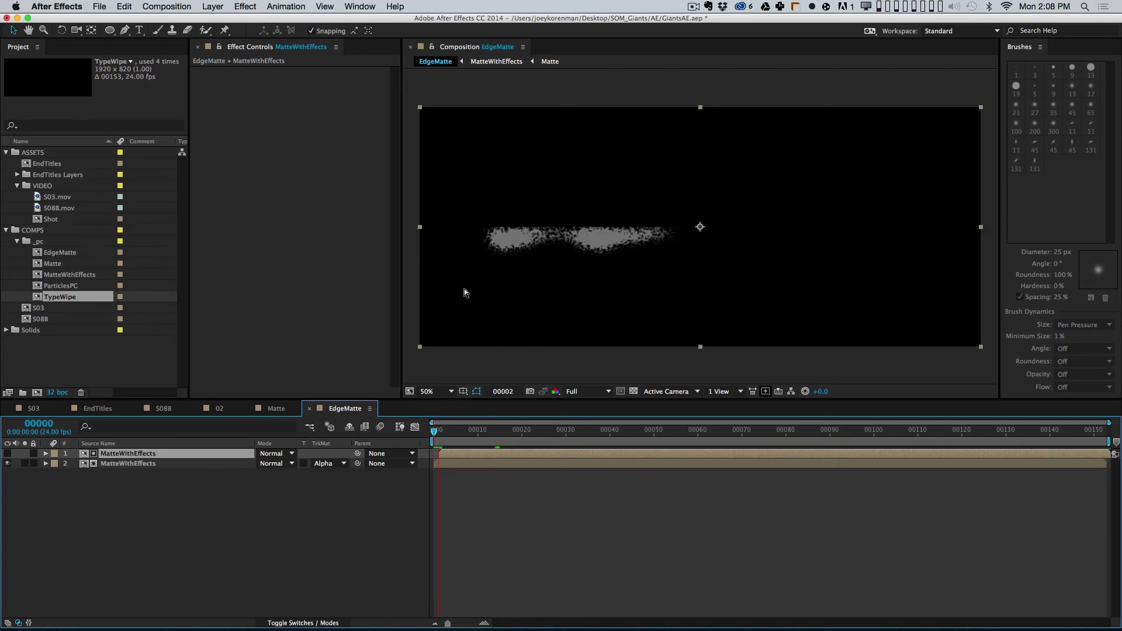
left_click(334, 463)
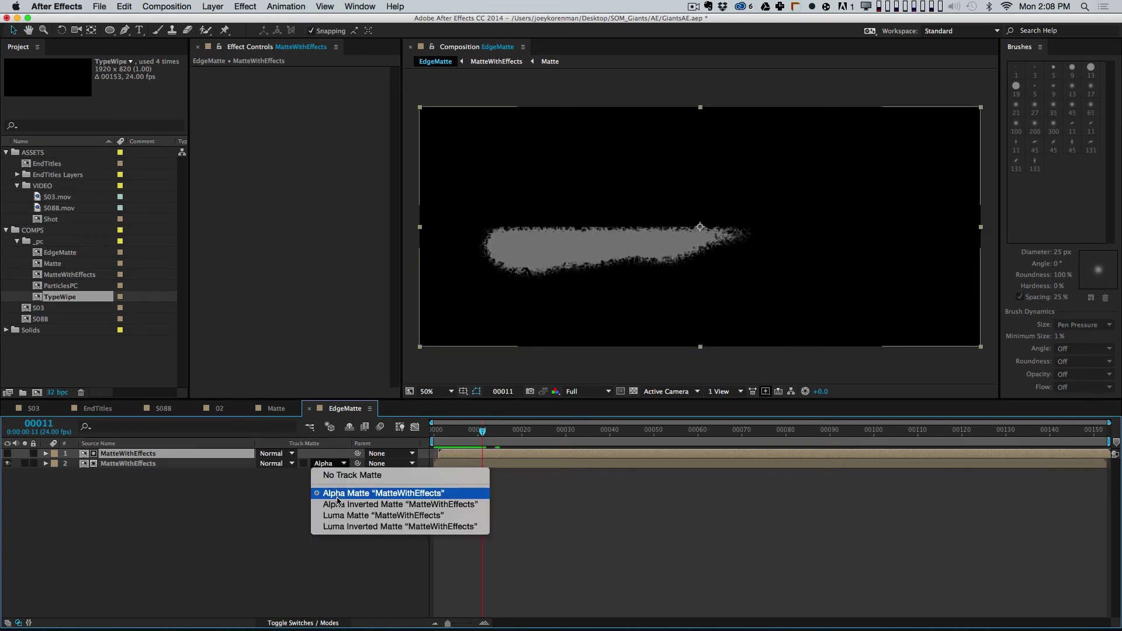
left_click(325, 503)
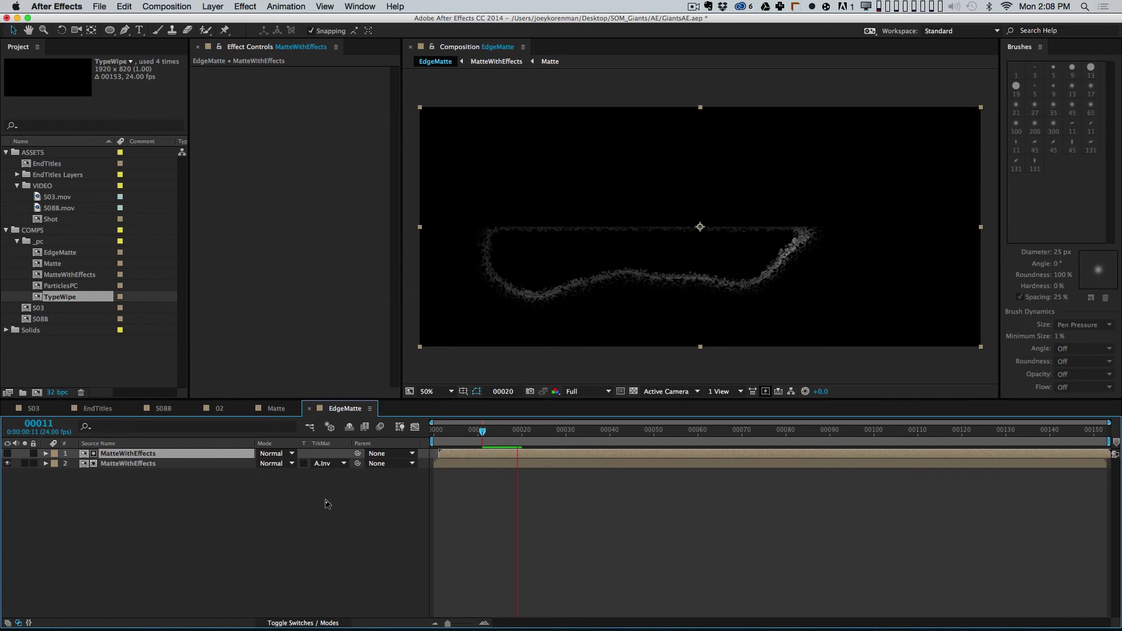
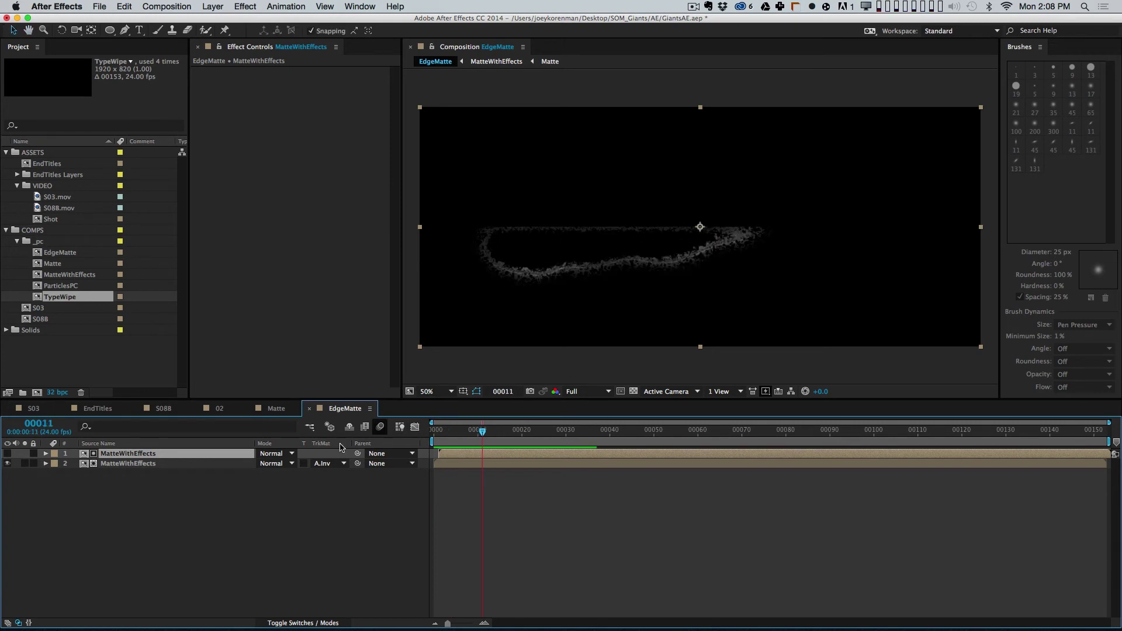
Step: Add a white comp-size solid named Adjust above the matte layers and make it an adjustment layer
left_click(229, 510)
key("super+y")
type("Adjust")
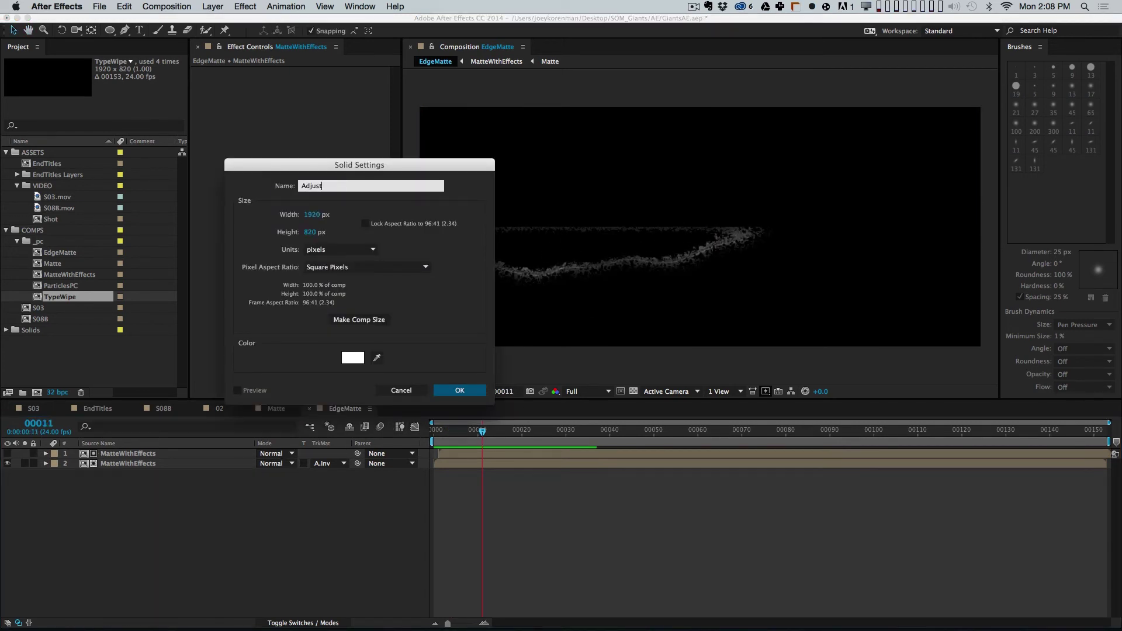
key("Return")
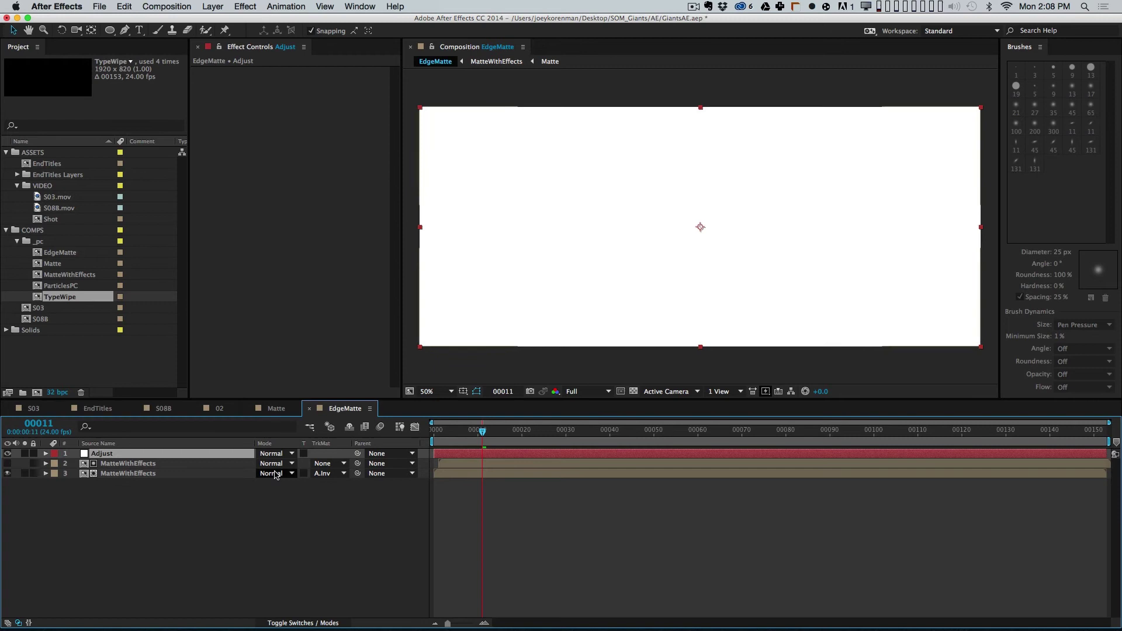
key("F4")
left_click(314, 454)
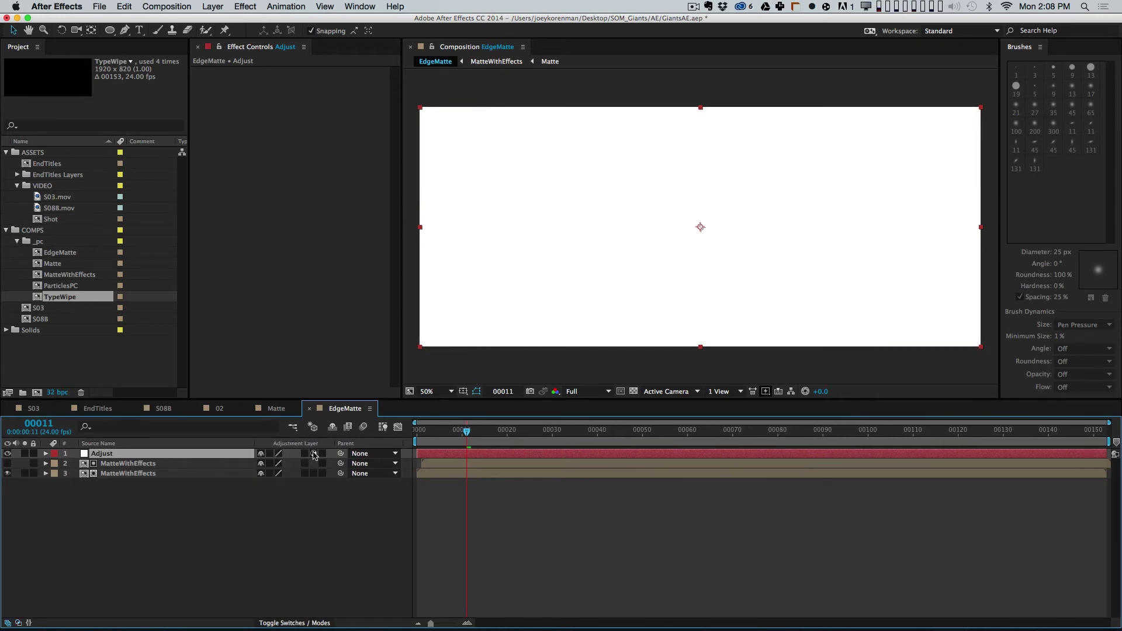
Step: Apply Levels to the Adjust layer with Input Black 0.4000 and Input White 0.5216, and check the edge from the first frames
left_click(243, 7)
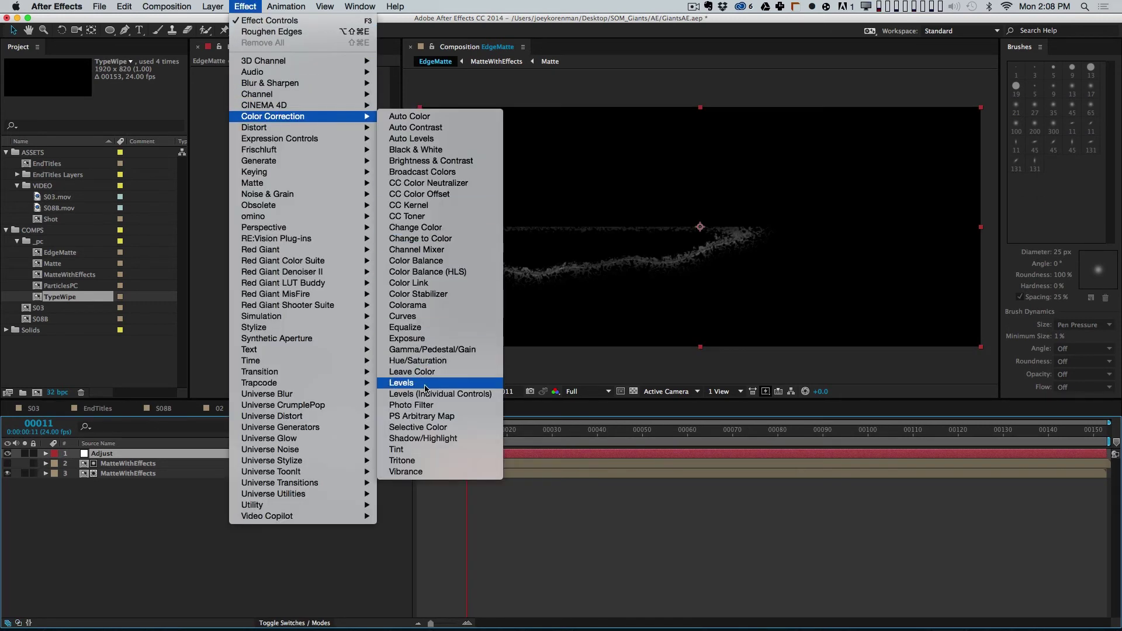
left_click(426, 387)
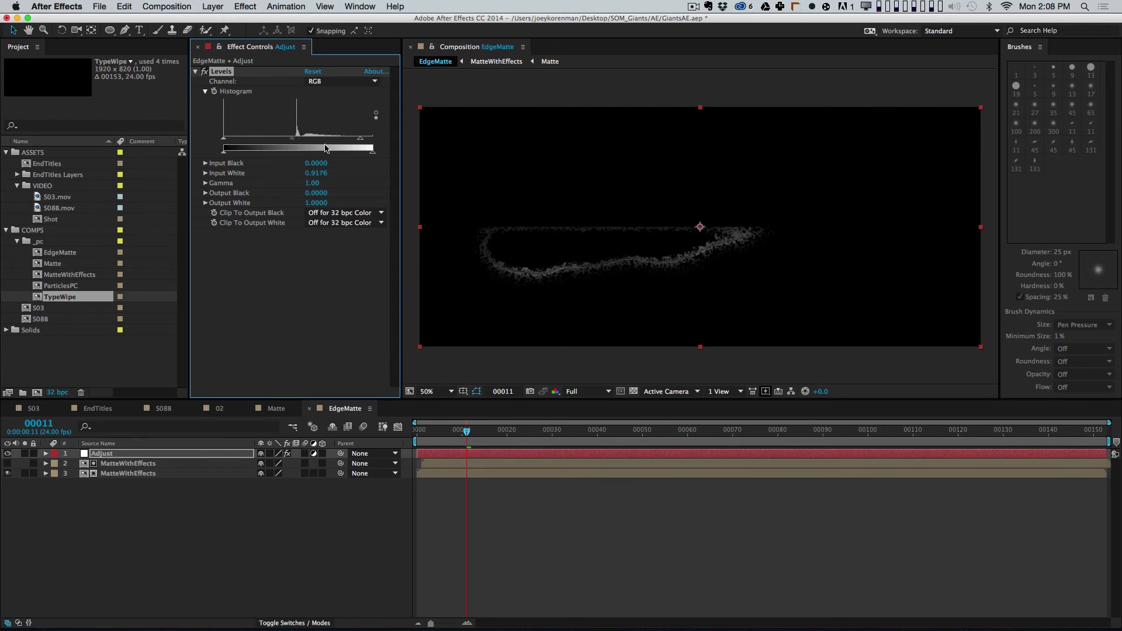
left_click_drag(334, 147, 298, 146)
left_click_drag(224, 138, 283, 138)
left_click(396, 531)
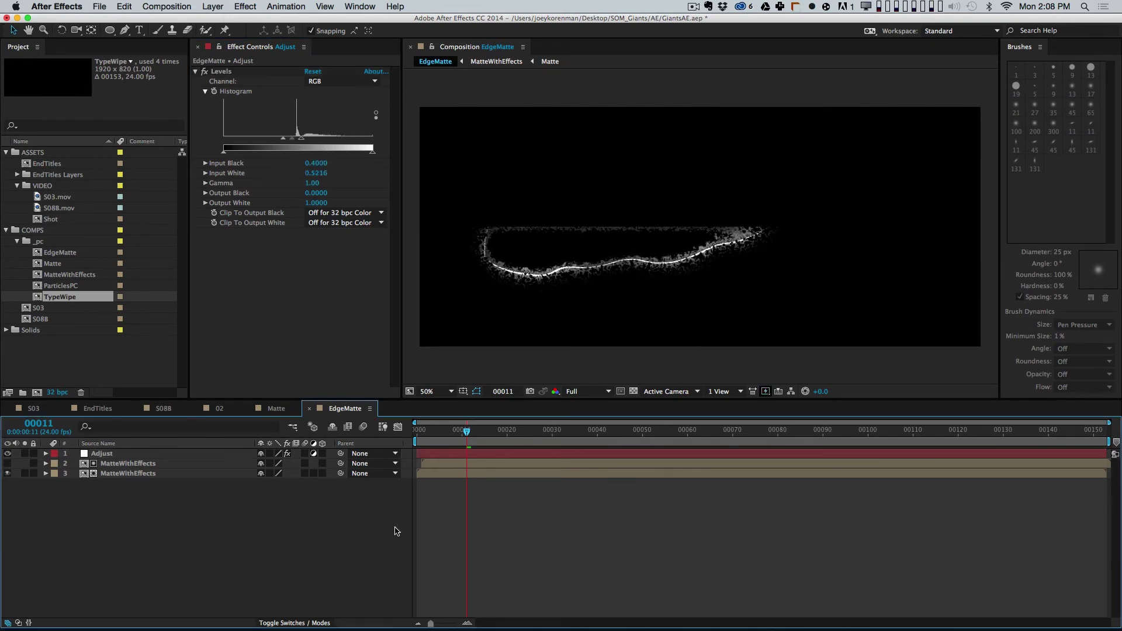
key("Home")
key("Page_Down")
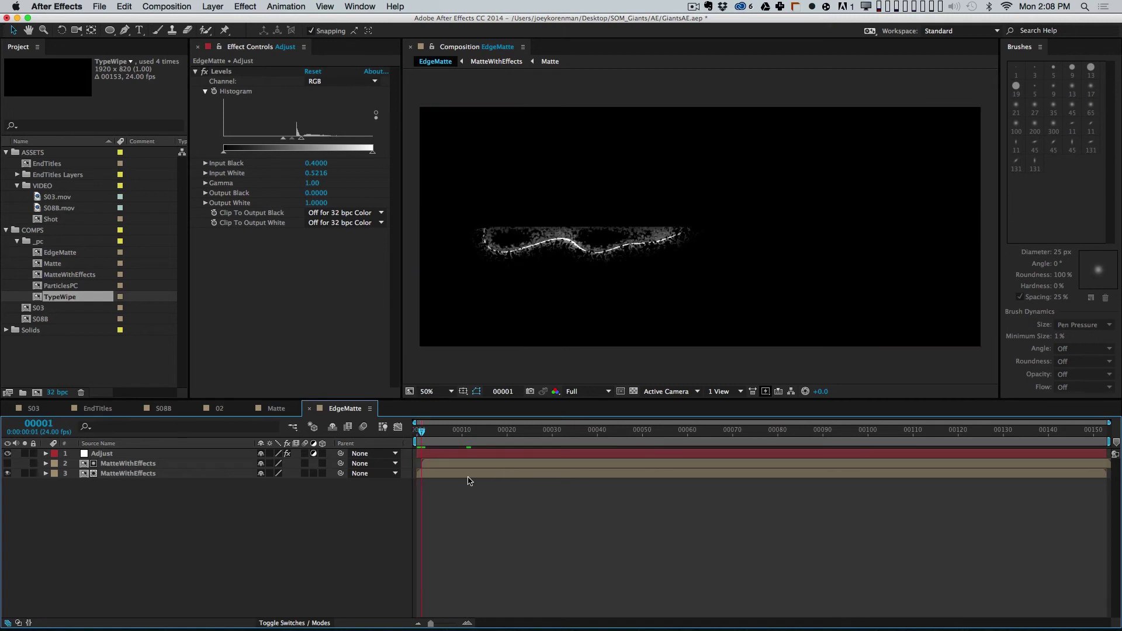
Step: Preview the EdgeMatte composition and examine the matte layers' alpha inverted track matte and the moving edge's thickness
left_click(425, 473)
key("space")
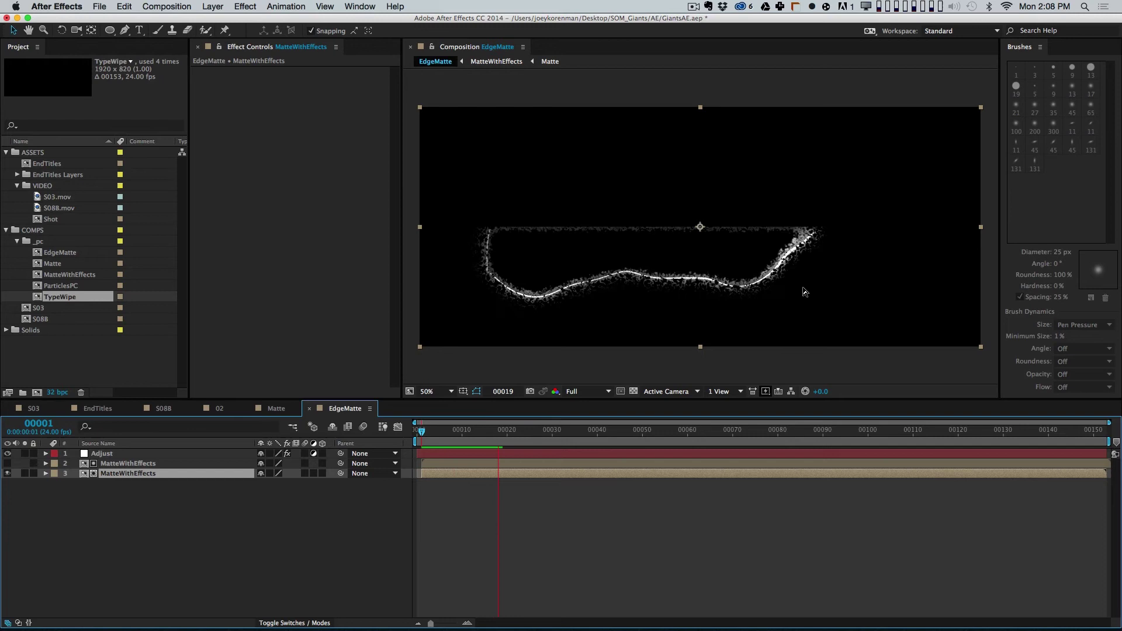
left_click(404, 519)
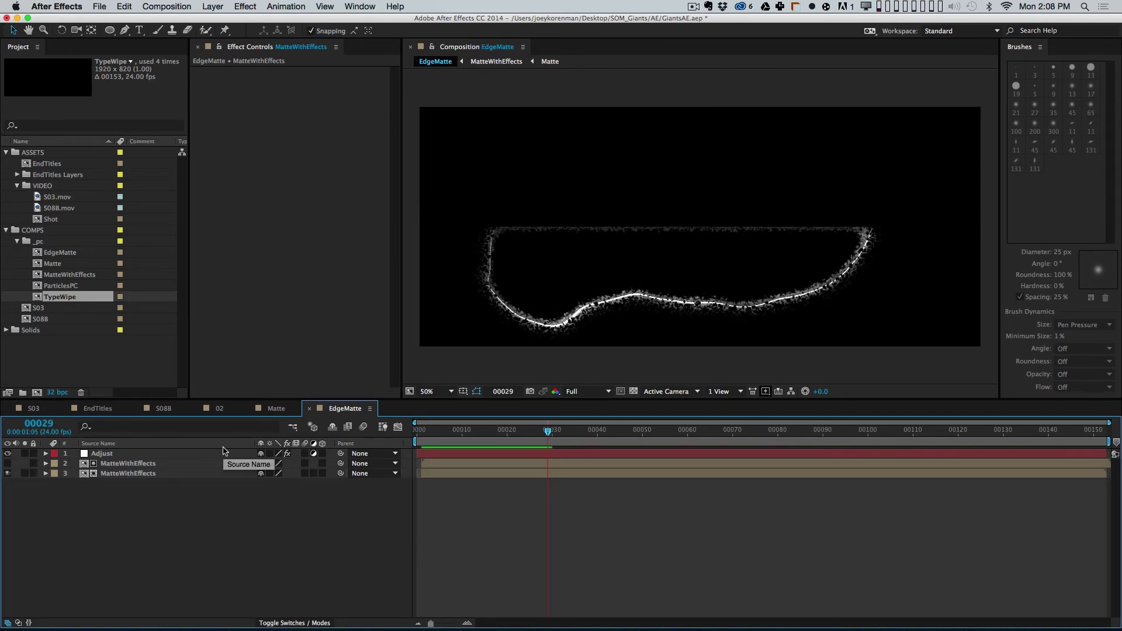
left_click(212, 475)
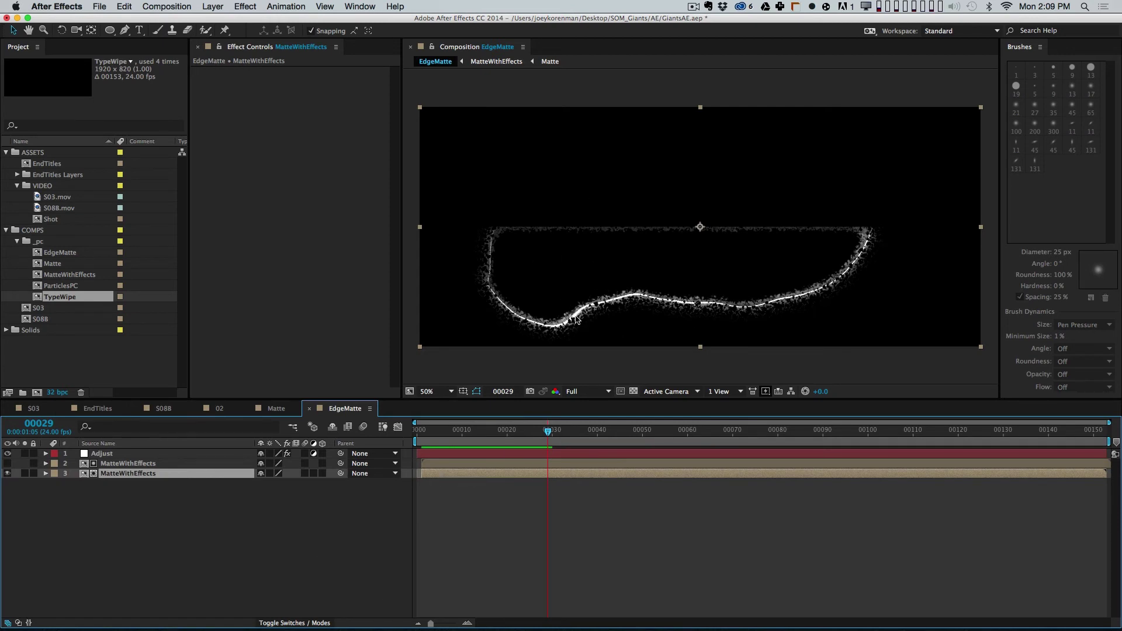
left_click(203, 454)
left_click(201, 463)
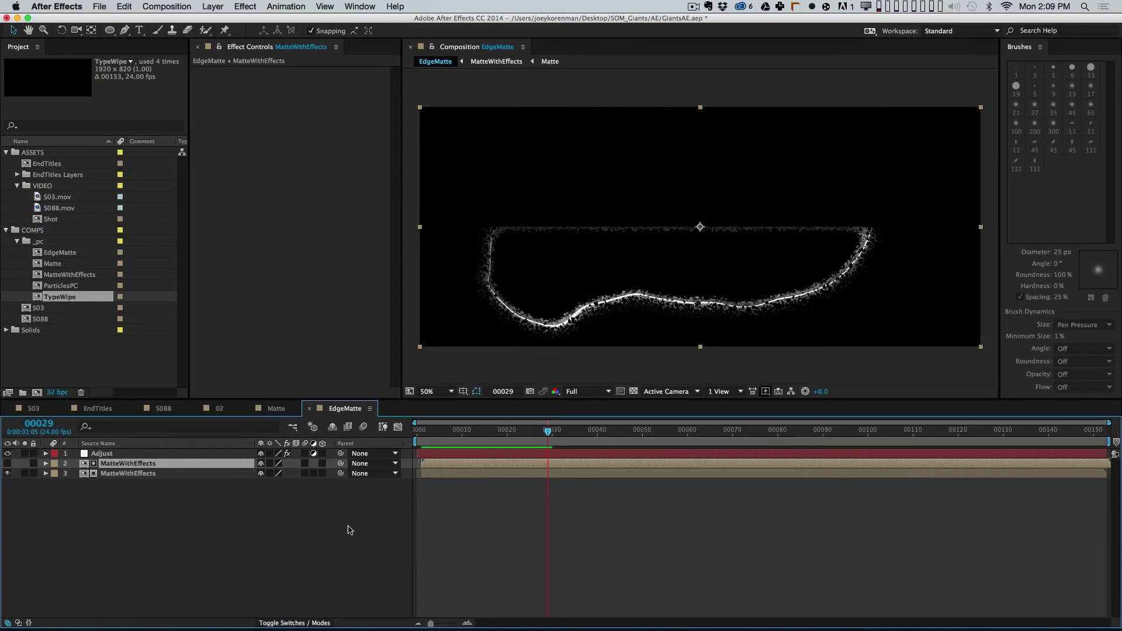
key("F4")
left_click(328, 491)
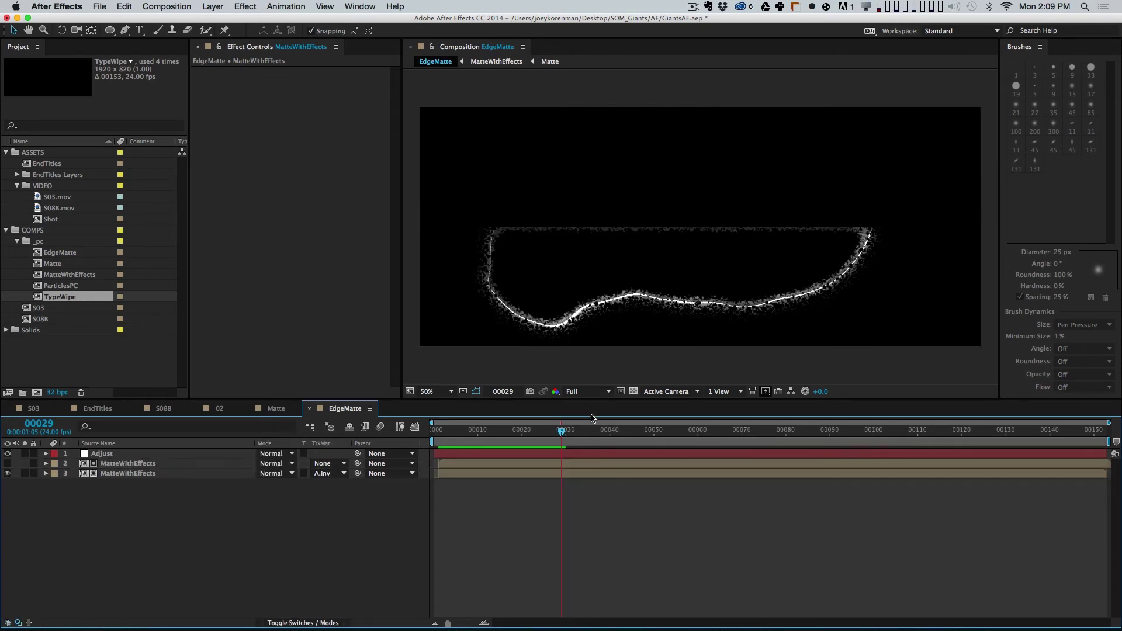
left_click_drag(543, 438, 509, 437)
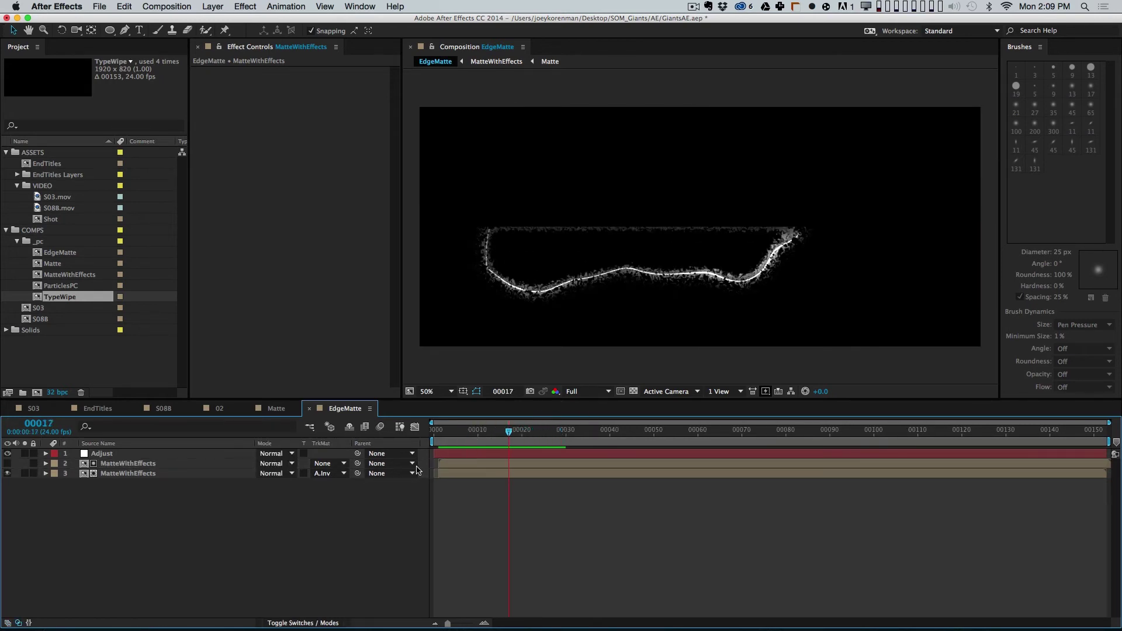
Step: Shift the upper MatteWithEffects layer one frame later and preview the edge
left_click(464, 464)
key("alt+Page_Down")
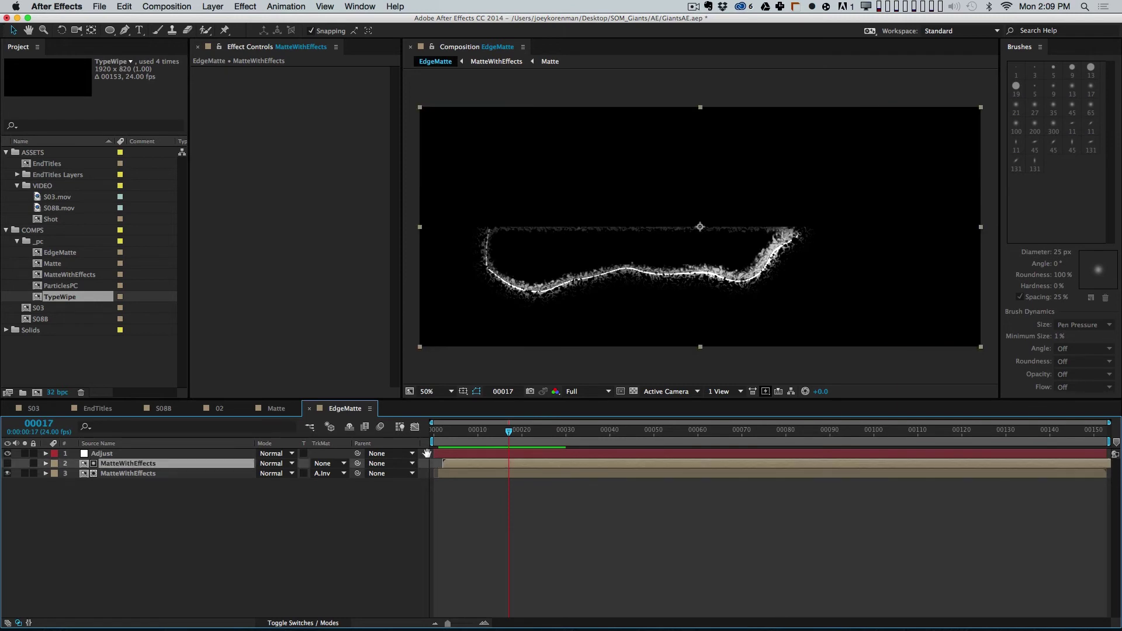
key("space")
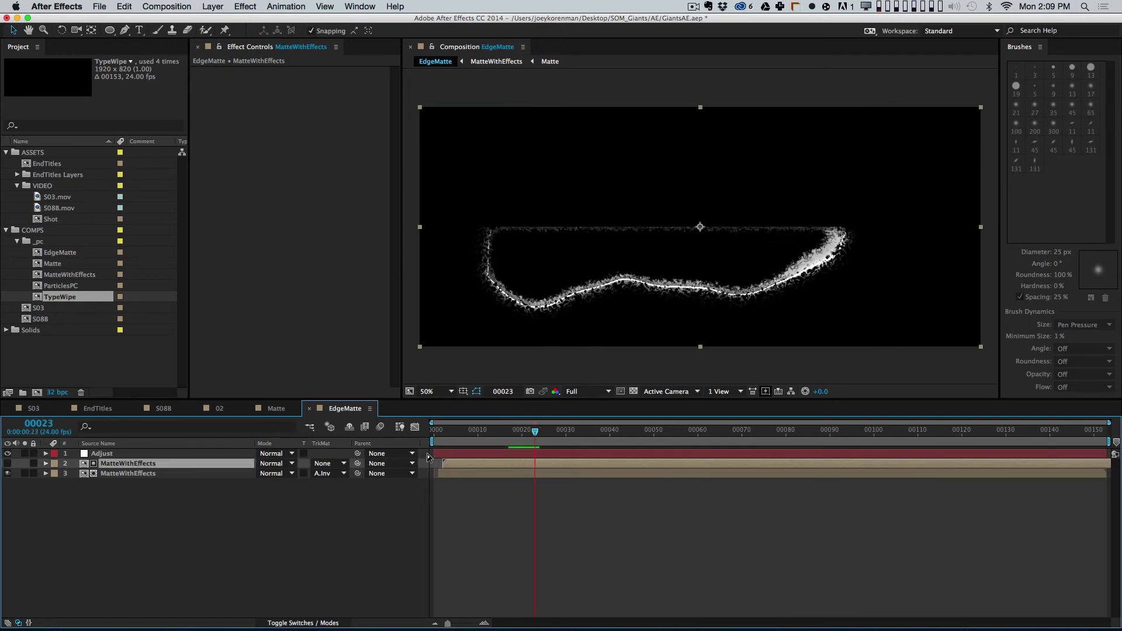
Step: Return to composition 02 and add the EdgeMatte composition below Null 2 and above the TypeWipe layers
key("super+w")
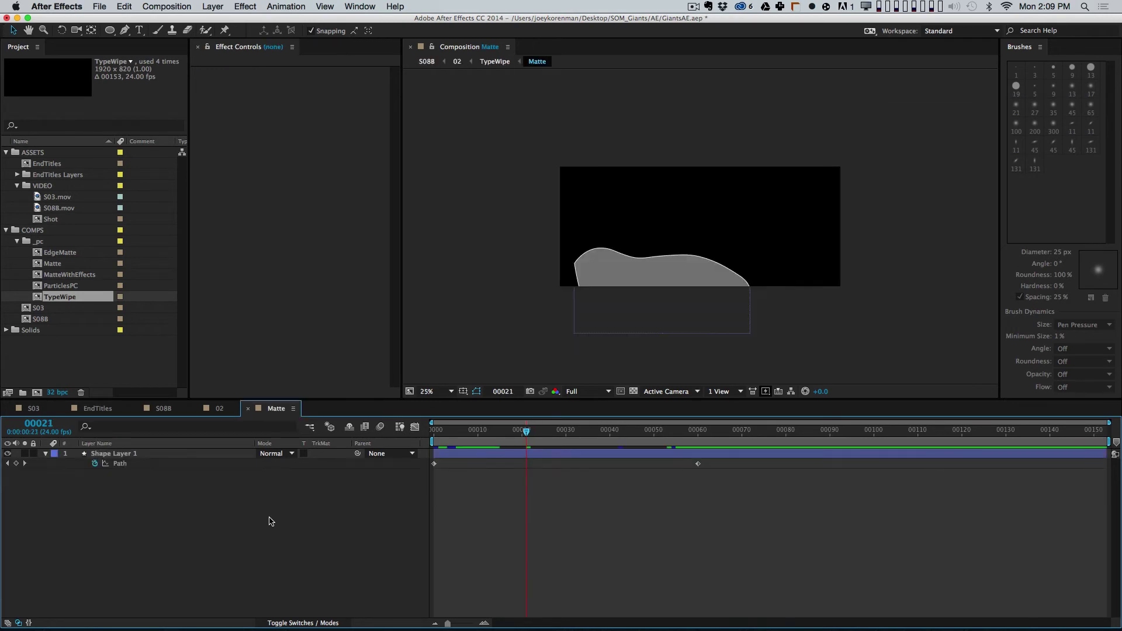
key("super+w")
left_click(302, 552)
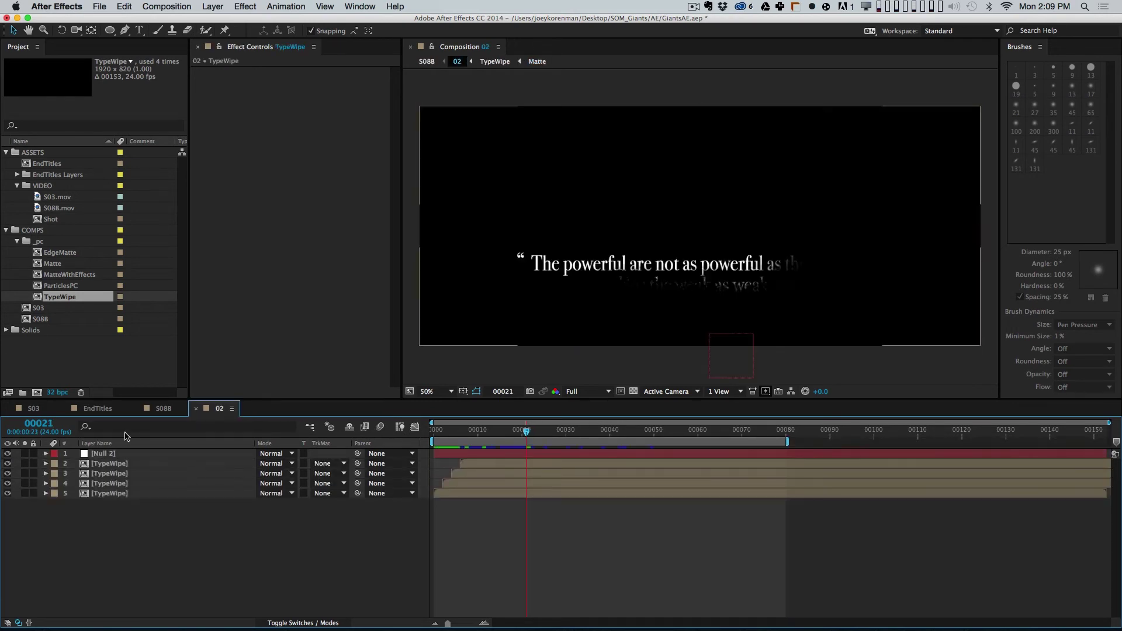
left_click(74, 254)
left_click_drag(152, 449, 169, 465)
Step: Copy the Type_PC layer from TypeWipe into 02 beneath EdgeMatte, hide EdgeMatte, and align Type_PC with the composition start
double_click(141, 474)
left_click(140, 455)
left_click(142, 463)
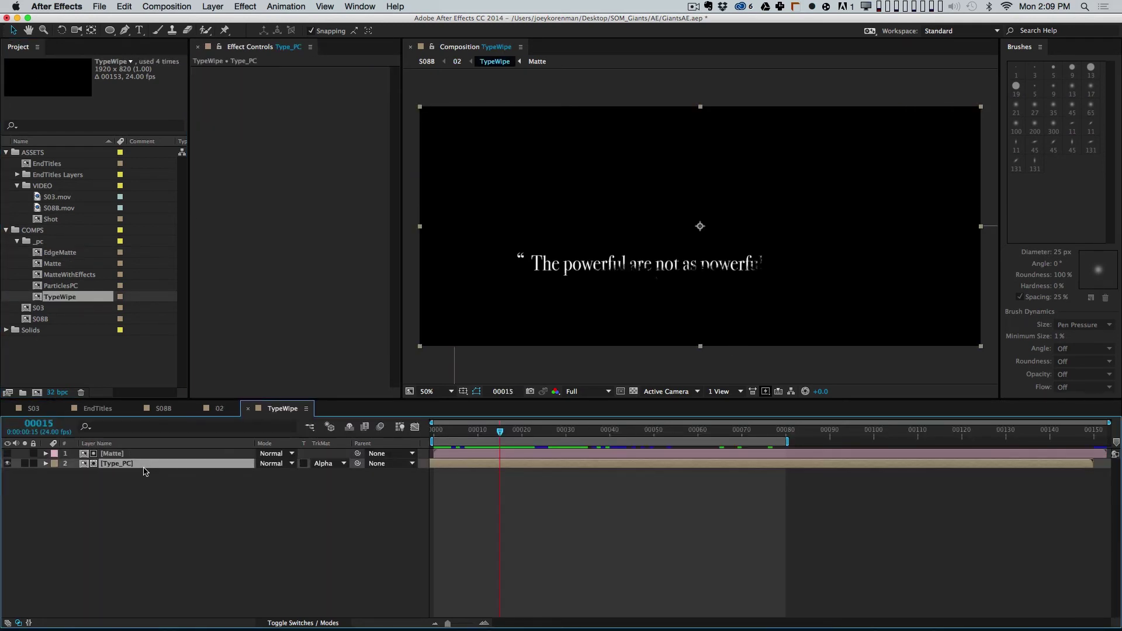
left_click(170, 516)
key("super+w")
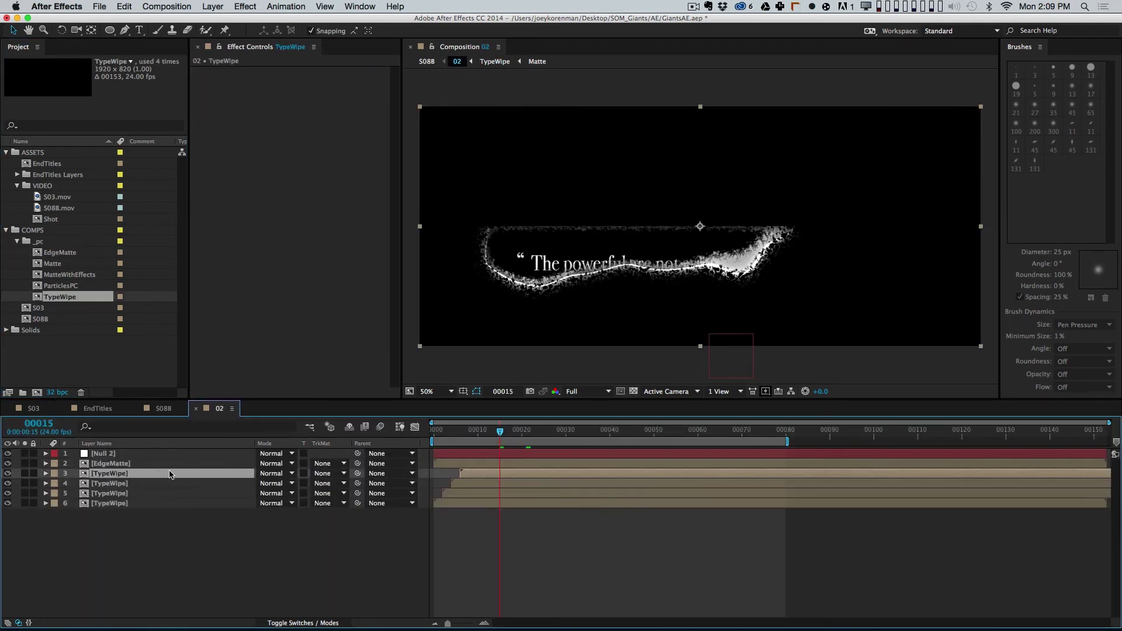
key("super+v")
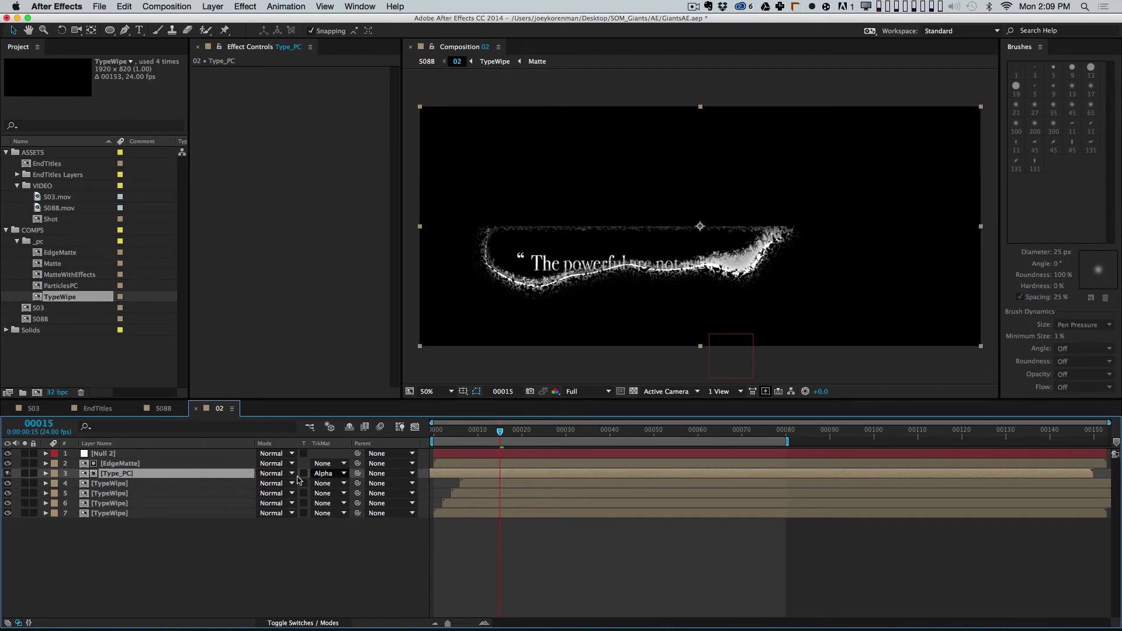
left_click(7, 463)
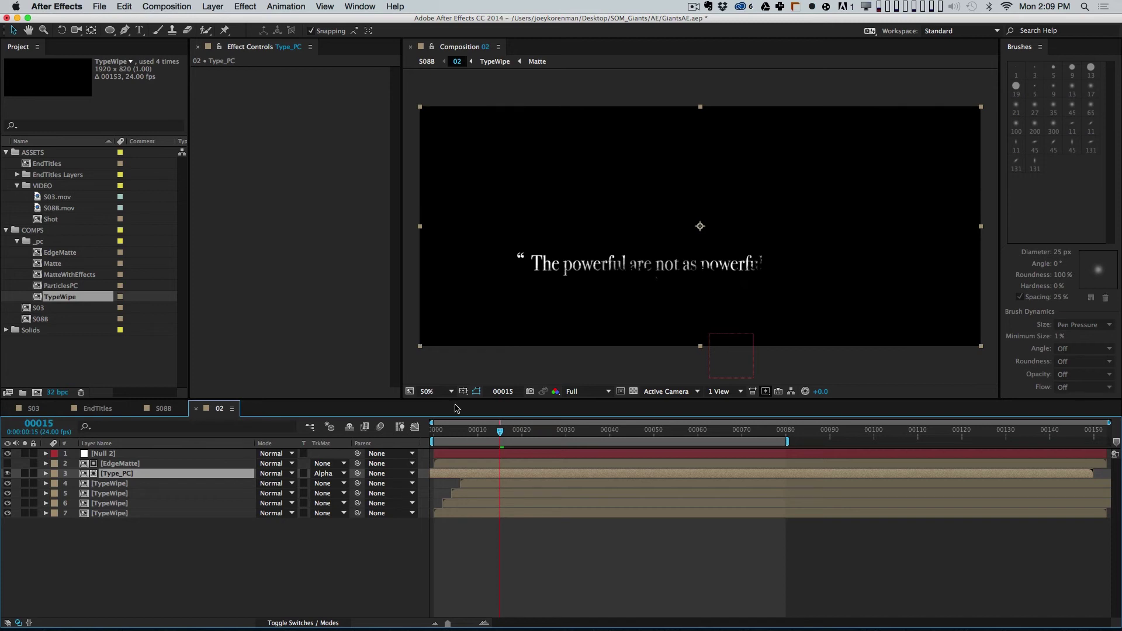
key("Home")
Step: Move the four staggered TypeWipe layers later, starting at about frame 31, and preview the edge type alone
left_click(481, 484)
left_click(471, 514, "shift")
left_click_drag(460, 513, 596, 515)
left_click(575, 564)
key("Page_Down")
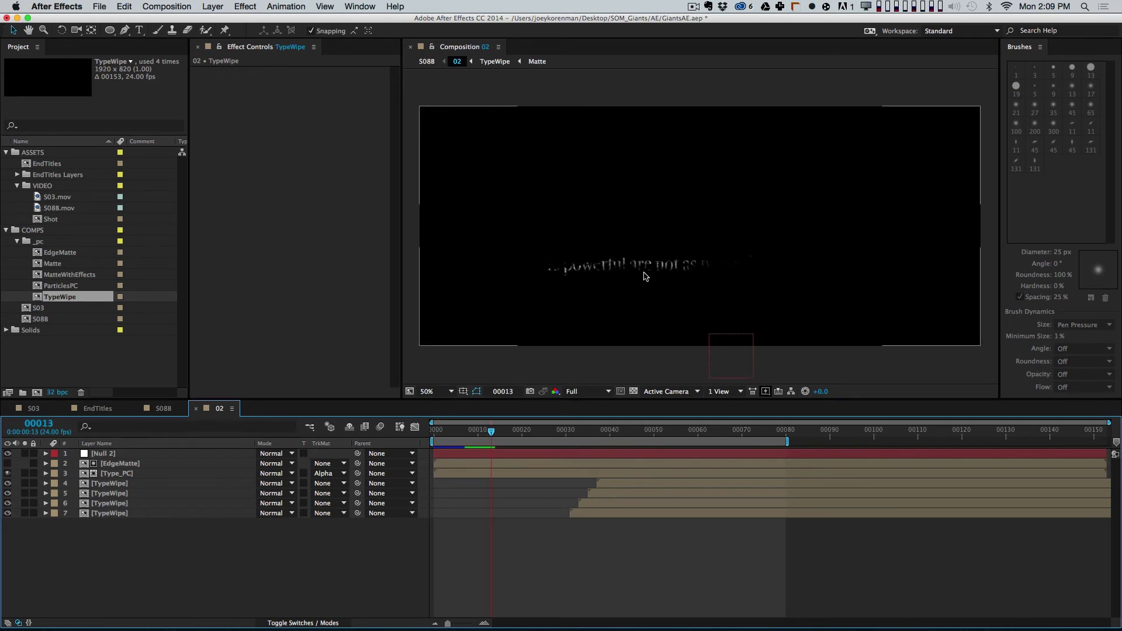
mouse_move(492, 434)
left_mouse_down()
mouse_move(462, 434)
mouse_move(478, 436)
left_mouse_up()
Step: Apply Levels to the EdgeMatte layer and set its Alpha Input White to 0.4784
left_click(173, 464)
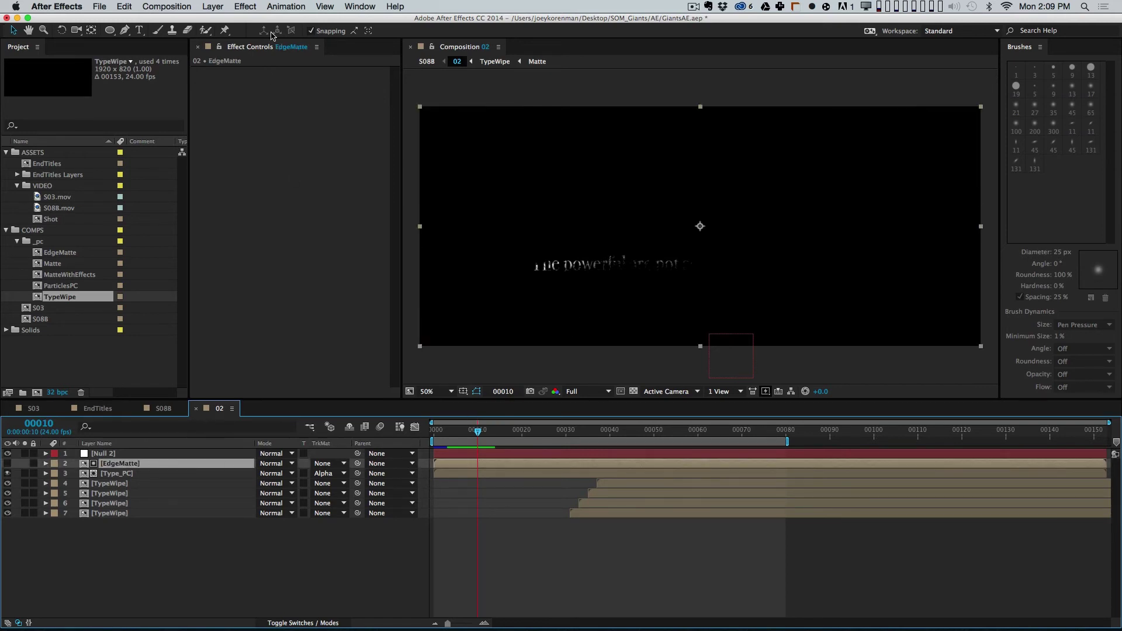
left_click(246, 7)
mouse_move(274, 117)
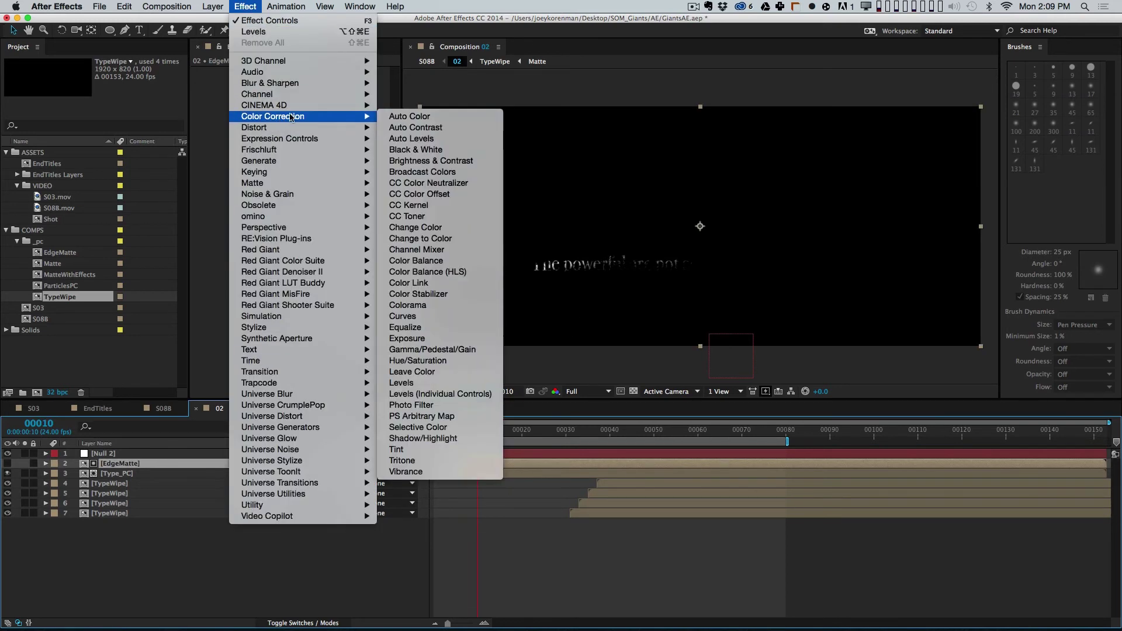
left_click(434, 383)
left_click(370, 81)
left_click(370, 142)
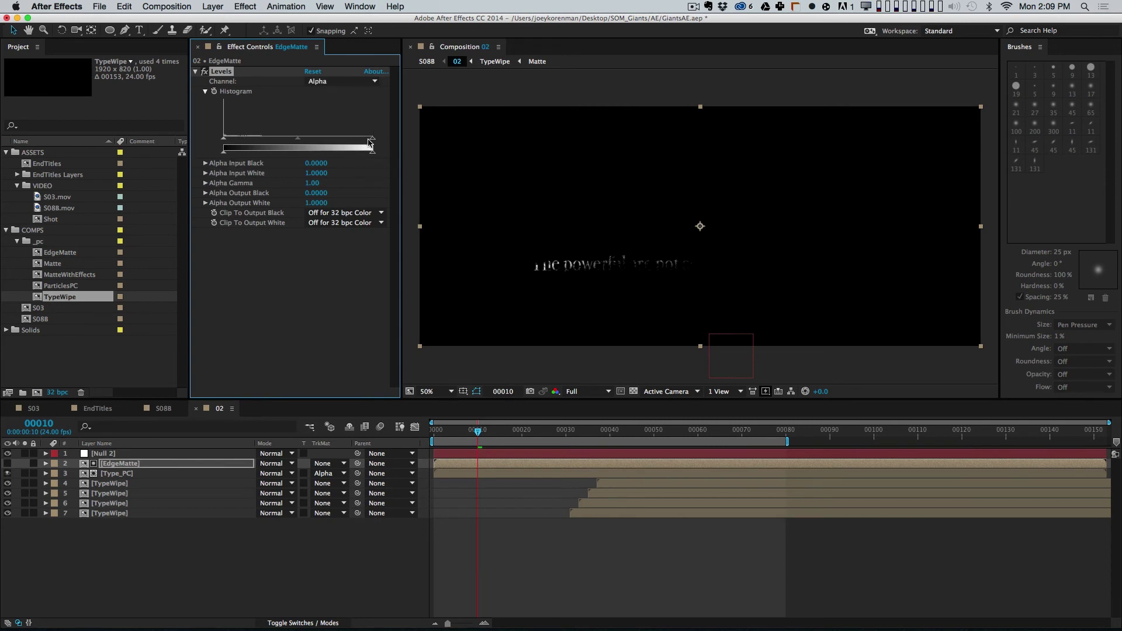
left_click_drag(367, 142, 265, 149)
left_click(258, 607)
left_click(170, 465)
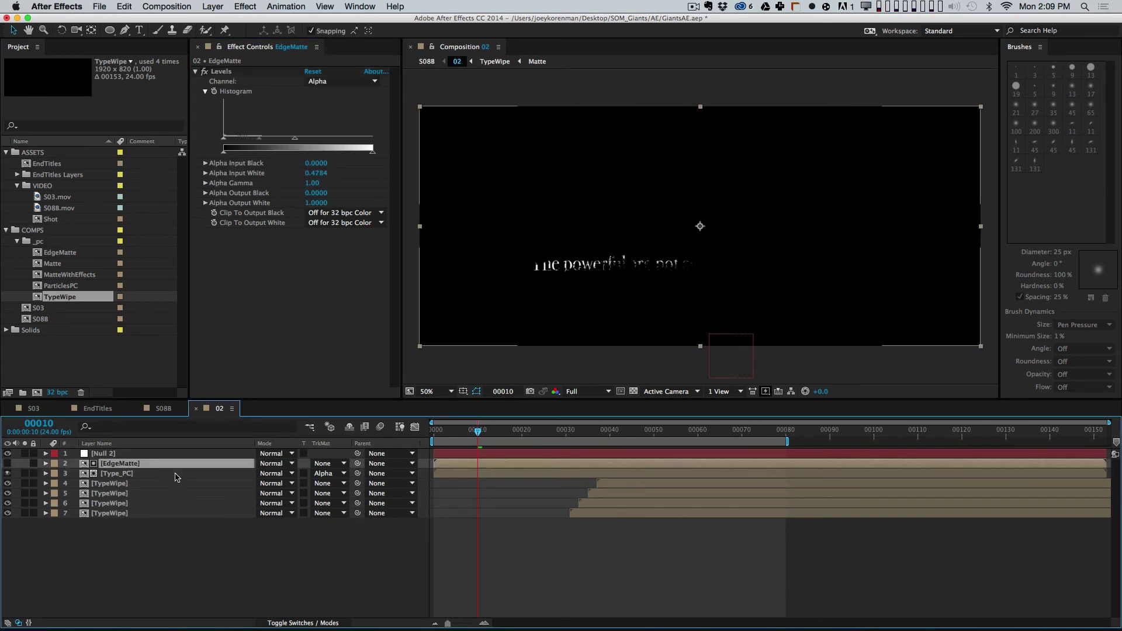
left_click_drag(616, 484, 612, 487)
left_click(603, 512, "shift")
key("super+z")
left_click(613, 539)
Step: Label the four TypeWipe layers green, shift them earlier to start from about frame 1, and preview the reveal
left_click(613, 484)
left_click(603, 514, "shift")
left_click(57, 489)
left_click(111, 534)
left_click_drag(599, 516, 468, 530)
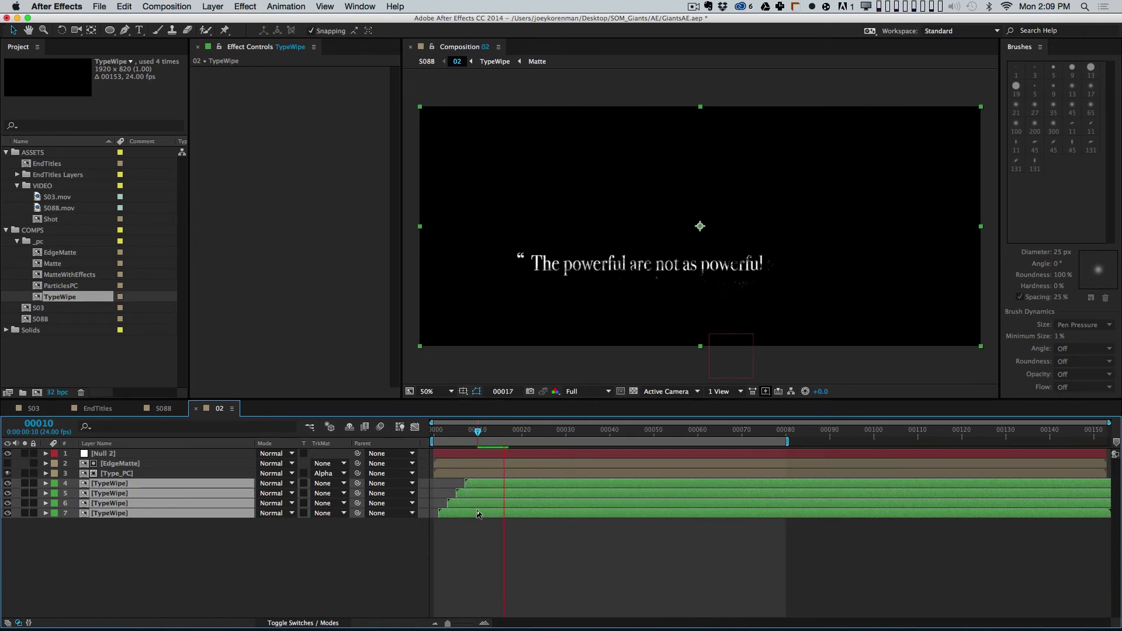
mouse_move(453, 430)
left_mouse_down()
mouse_move(434, 432)
mouse_move(472, 436)
left_mouse_up()
key("space")
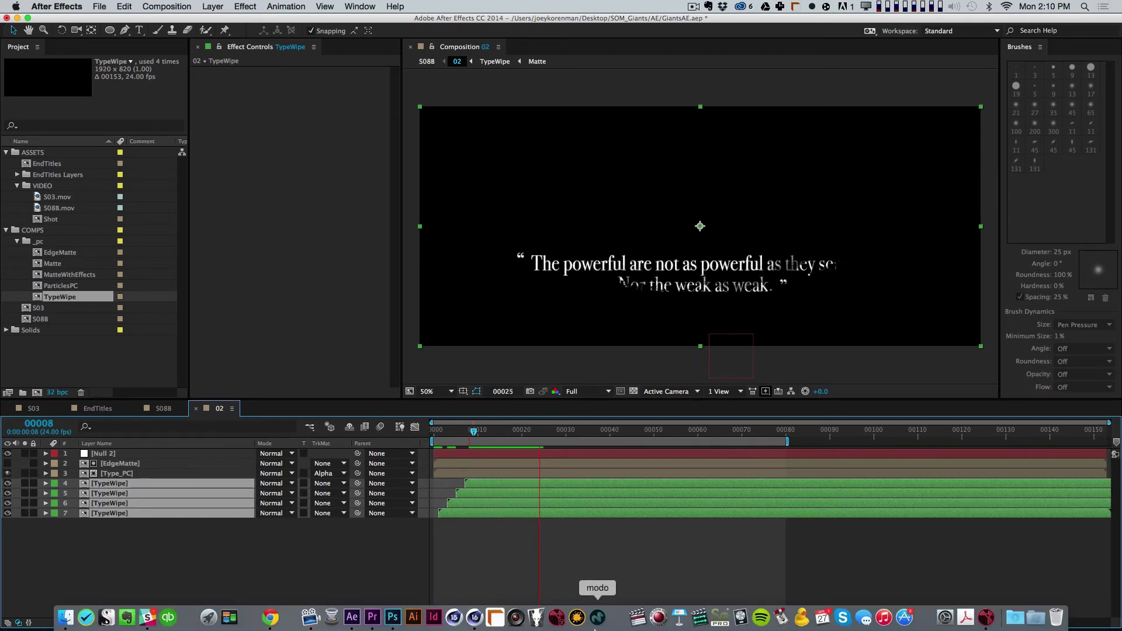
key("space")
Step: Pre-compose EdgeMatte and Type_PC together as EdgeType, moving all attributes into the new composition
key("super+shift+a")
left_click(121, 464)
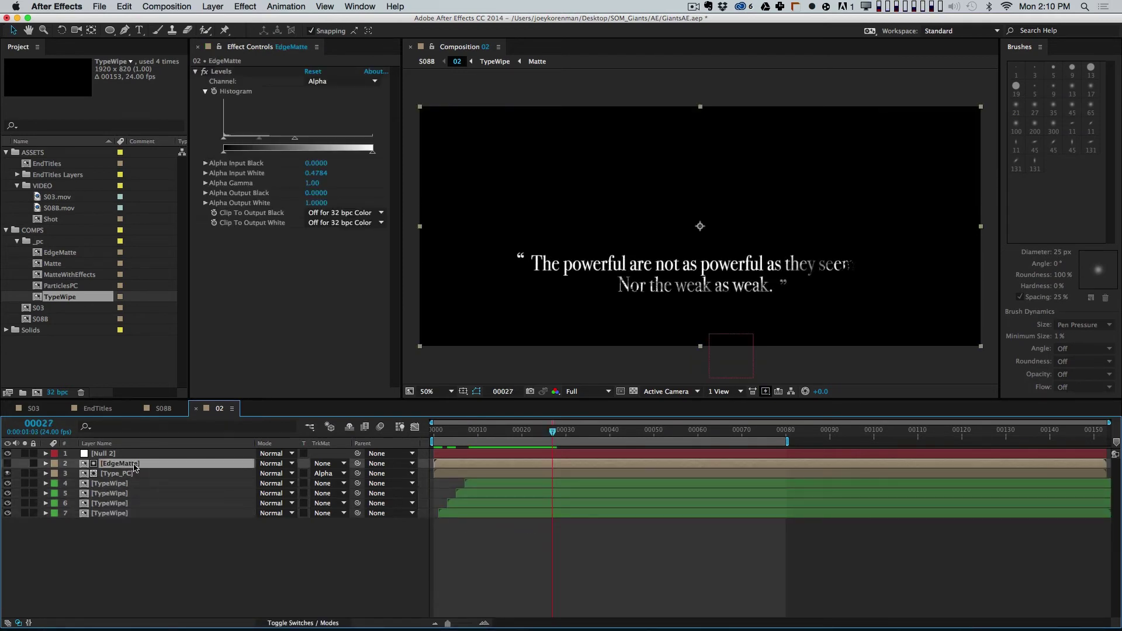
left_click(118, 472, "shift")
key("super+shift+c")
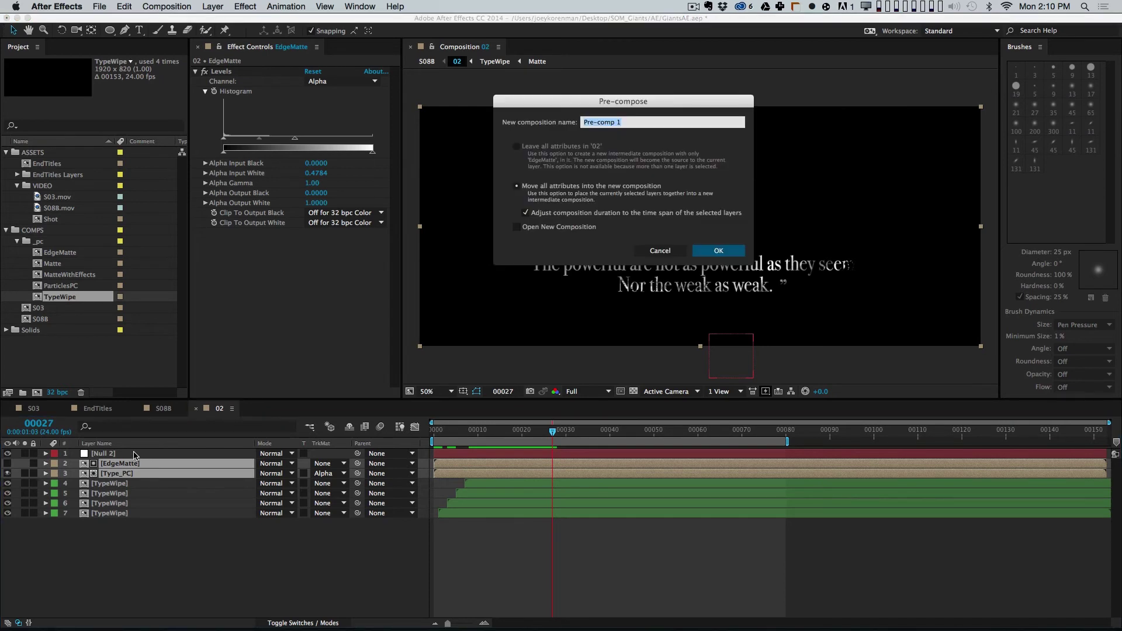
type("EdgeType")
key("Return")
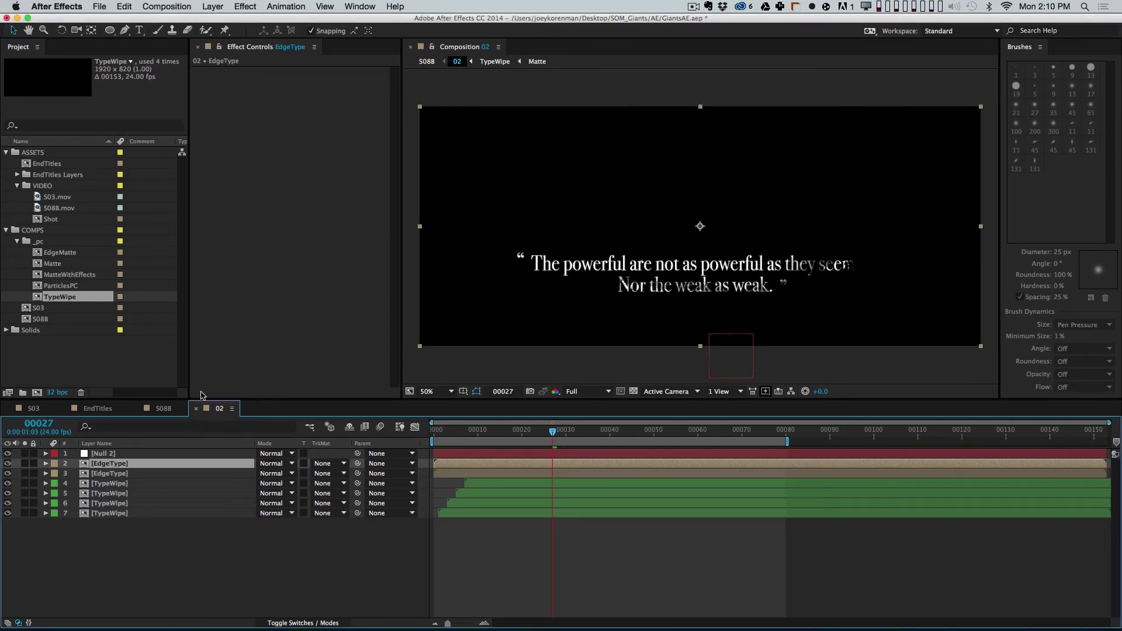
Step: Duplicate the EdgeType layer and rename the upper copy GLOW
key("Return")
type("GLOW")
key("Return")
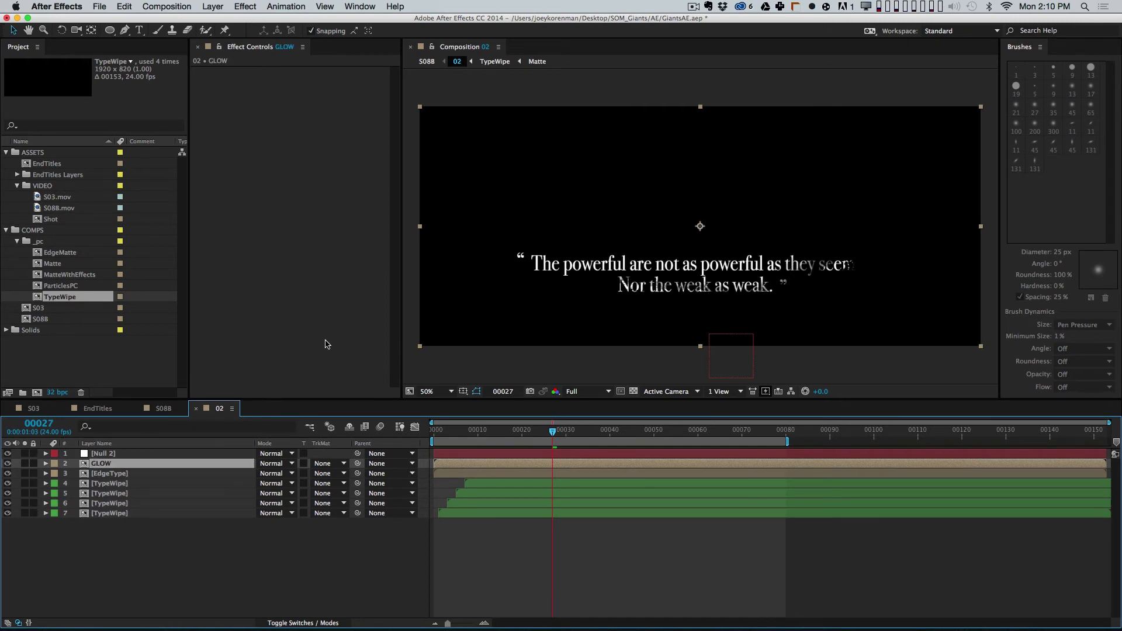
Step: Apply Fast Blur with Blurriness 17.0 to the GLOW layer, set its blending mode to Add, and preview it
left_click(245, 6)
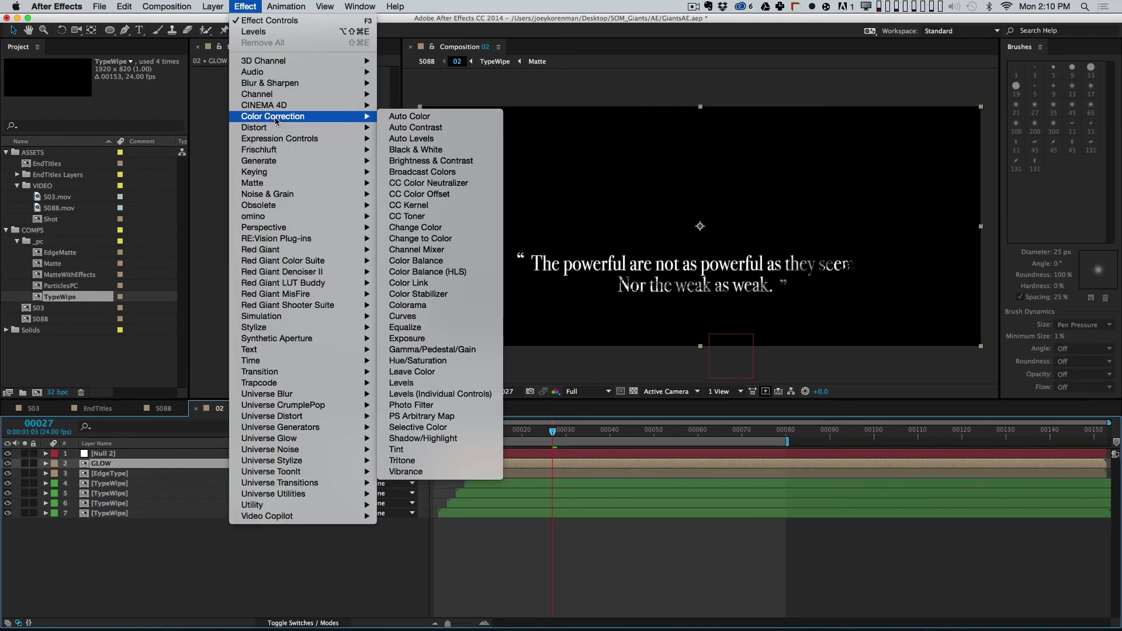
mouse_move(294, 88)
left_click(406, 193)
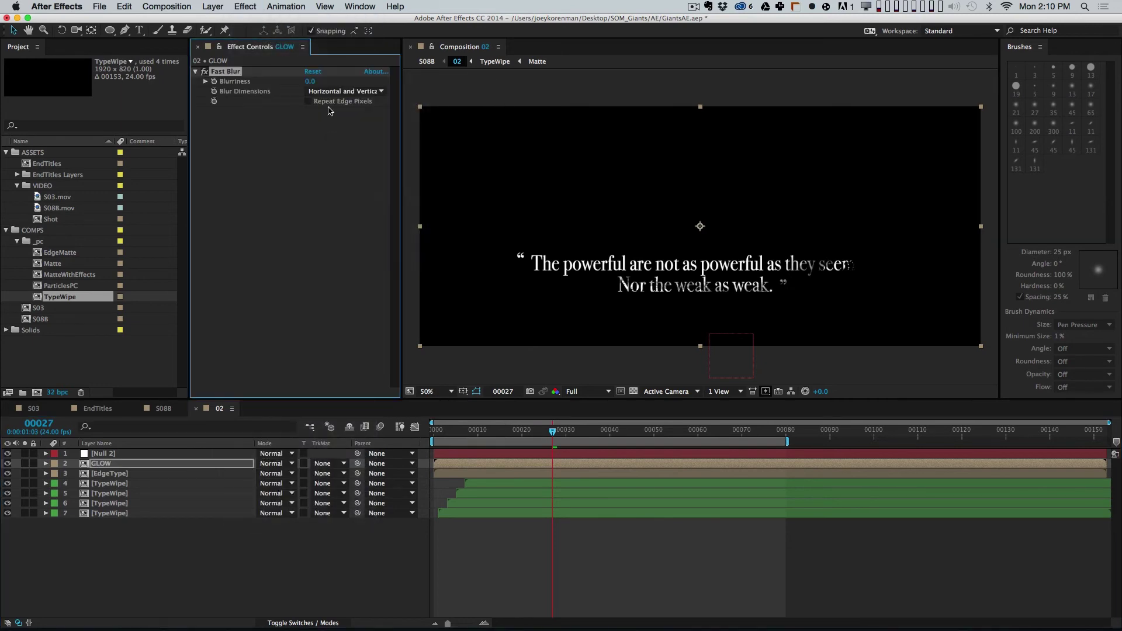
mouse_move(312, 82)
left_mouse_down()
mouse_move(333, 79)
mouse_move(319, 82)
left_mouse_up()
left_click(273, 463)
left_click(277, 271)
left_click(438, 431)
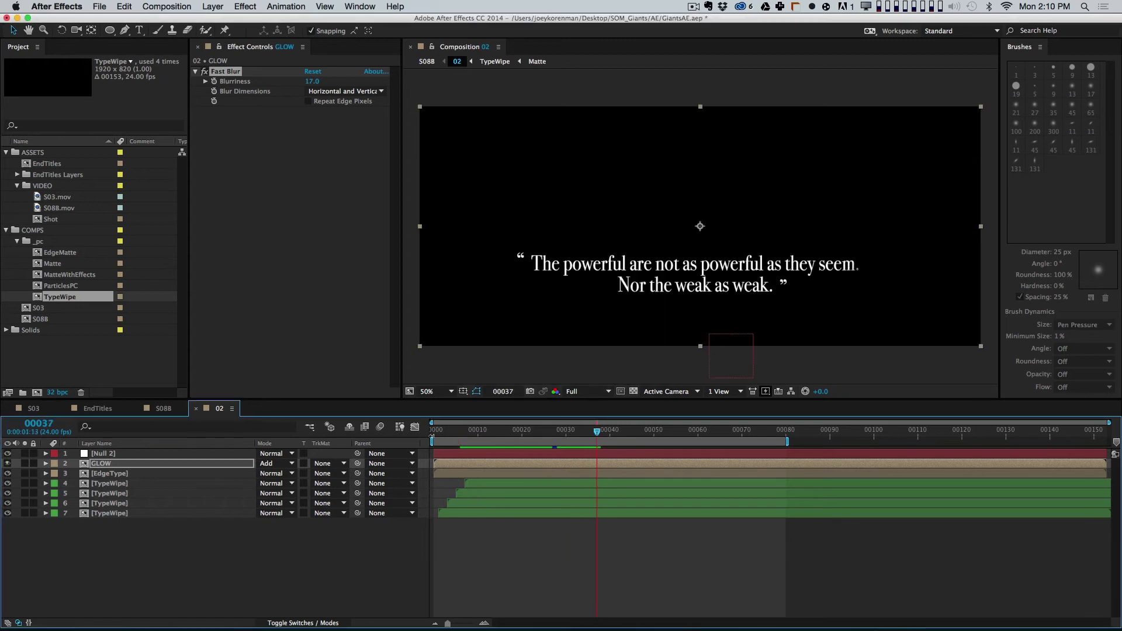
left_click(438, 432)
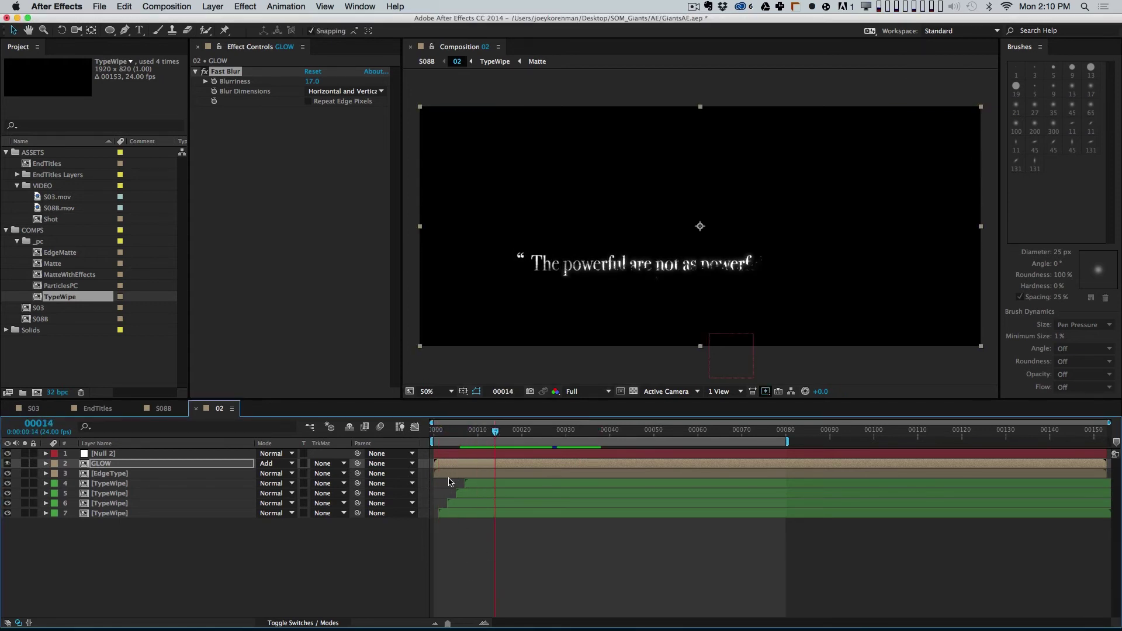
Step: Apply the Fill effect to the bottom TypeWipe layer
left_click(146, 513)
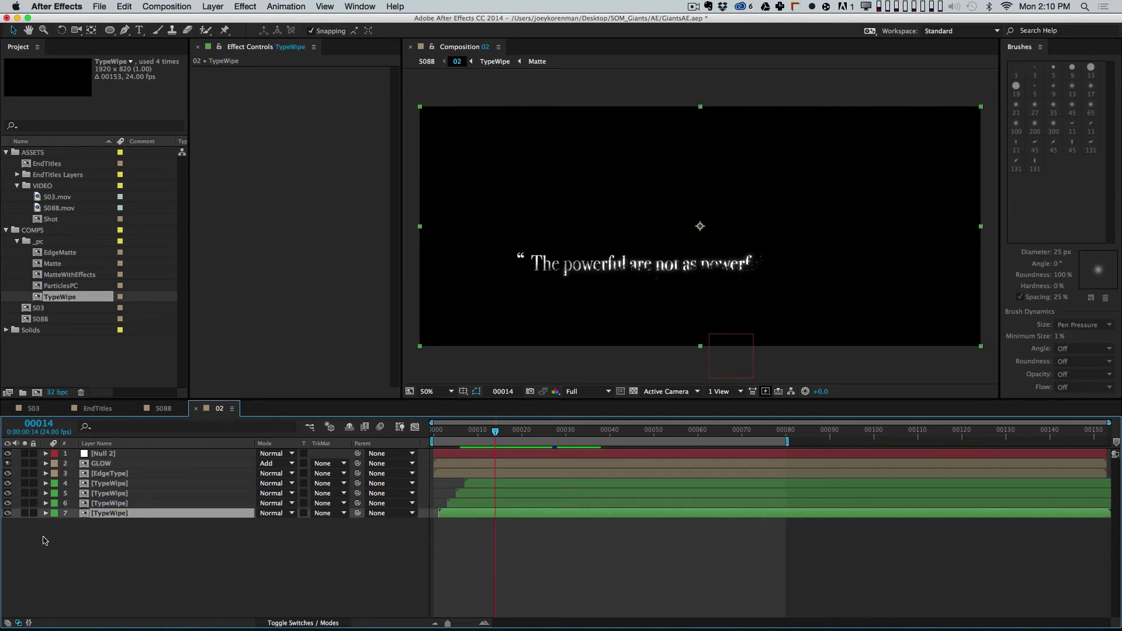
left_click(25, 514)
left_click(25, 513)
left_click(245, 7)
mouse_move(329, 116)
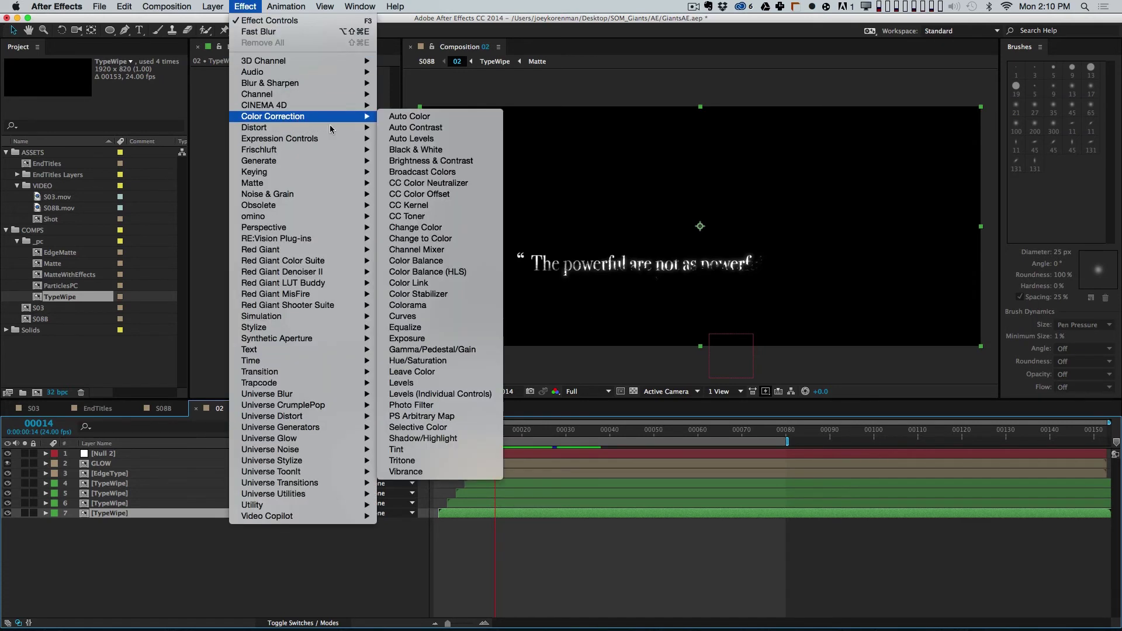
mouse_move(328, 161)
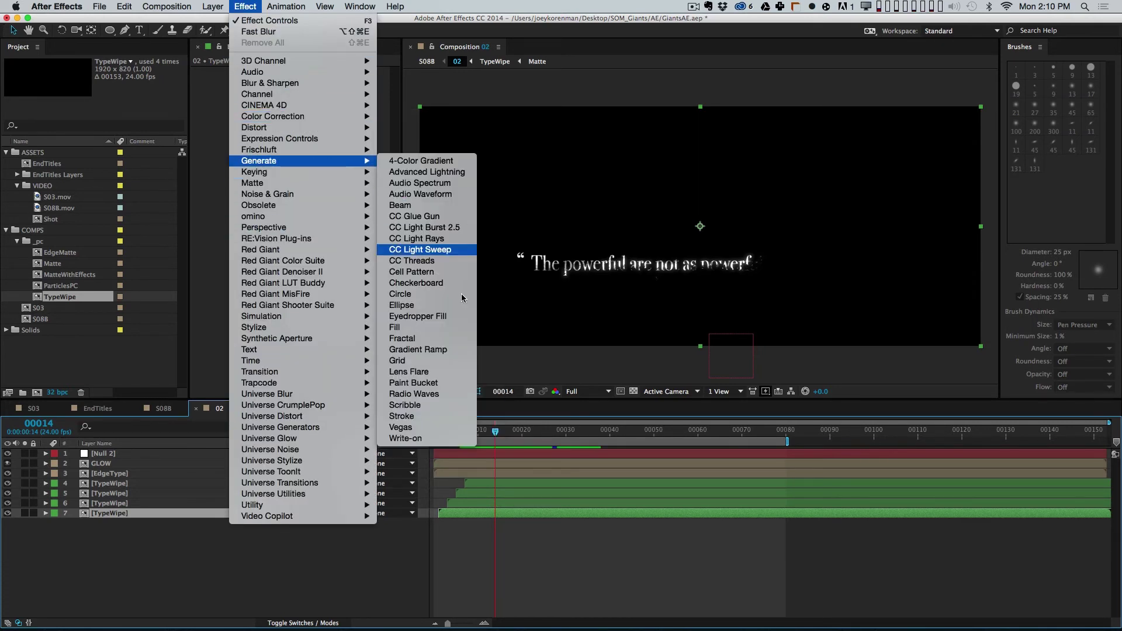
left_click(444, 327)
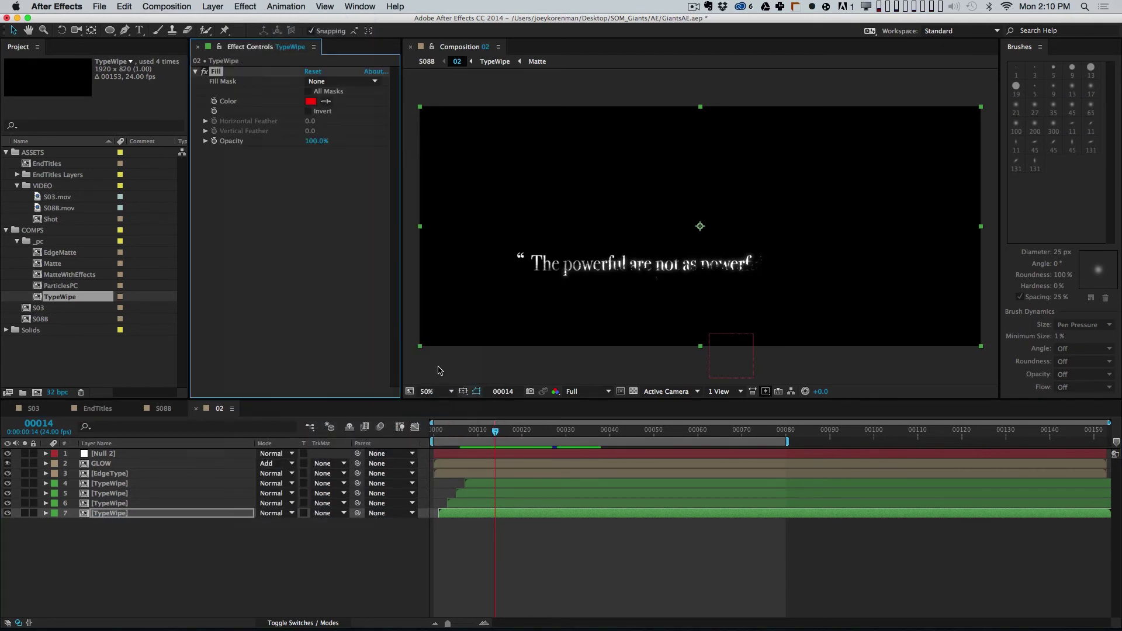
Step: Set the bottom TypeWipe layer's Fill color to a golden orange
left_click(309, 102)
left_click(437, 336)
left_click_drag(403, 292, 378, 250)
left_click(530, 205)
left_click(310, 102)
left_click(404, 231)
left_click(531, 205)
Step: Copy the orange Fill effect to the second TypeWipe layer from the bottom and preview the colored reveal
key("super+c")
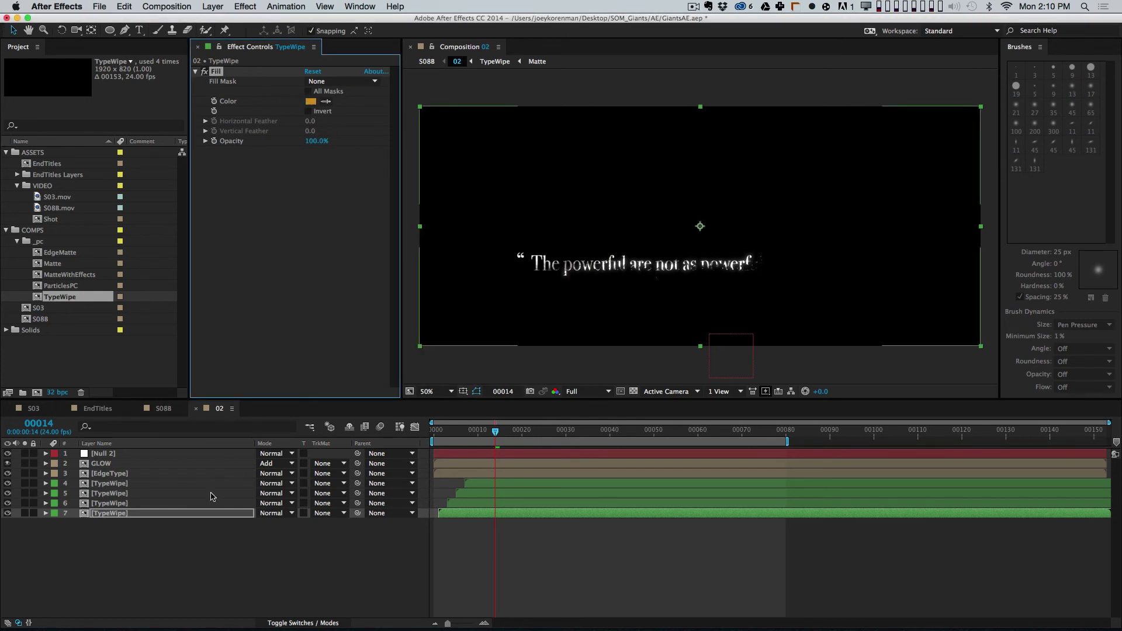
left_click(172, 505)
key("super+v")
key("space")
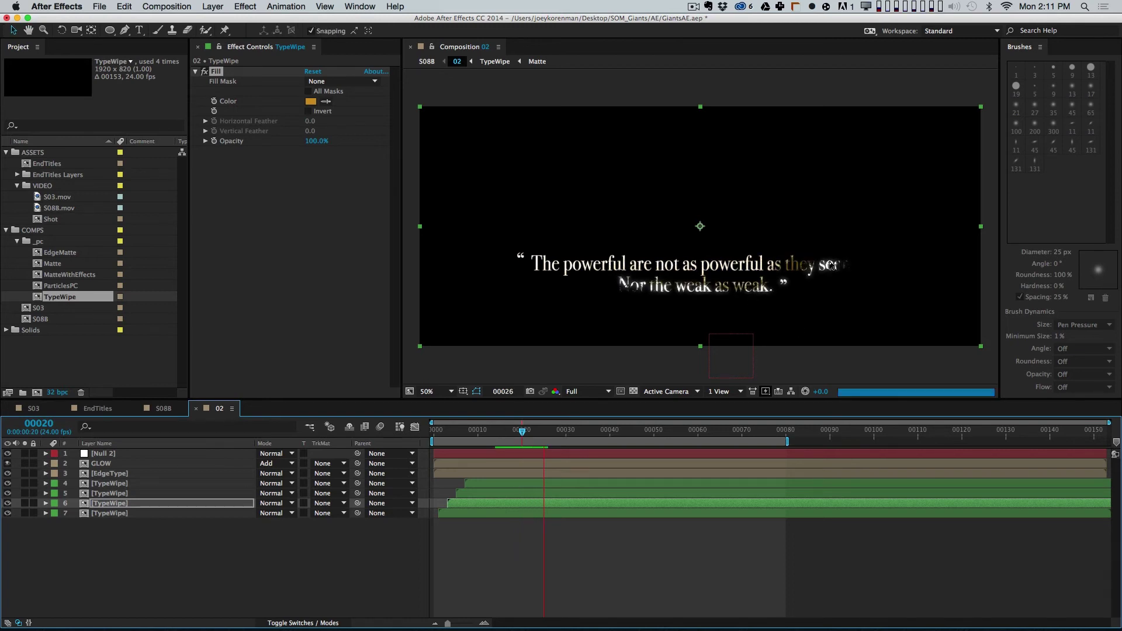
Step: Apply the Fill effect to the EdgeType layer and set its fill color to a pale yellow
left_click_drag(448, 440, 486, 442)
left_click(152, 471)
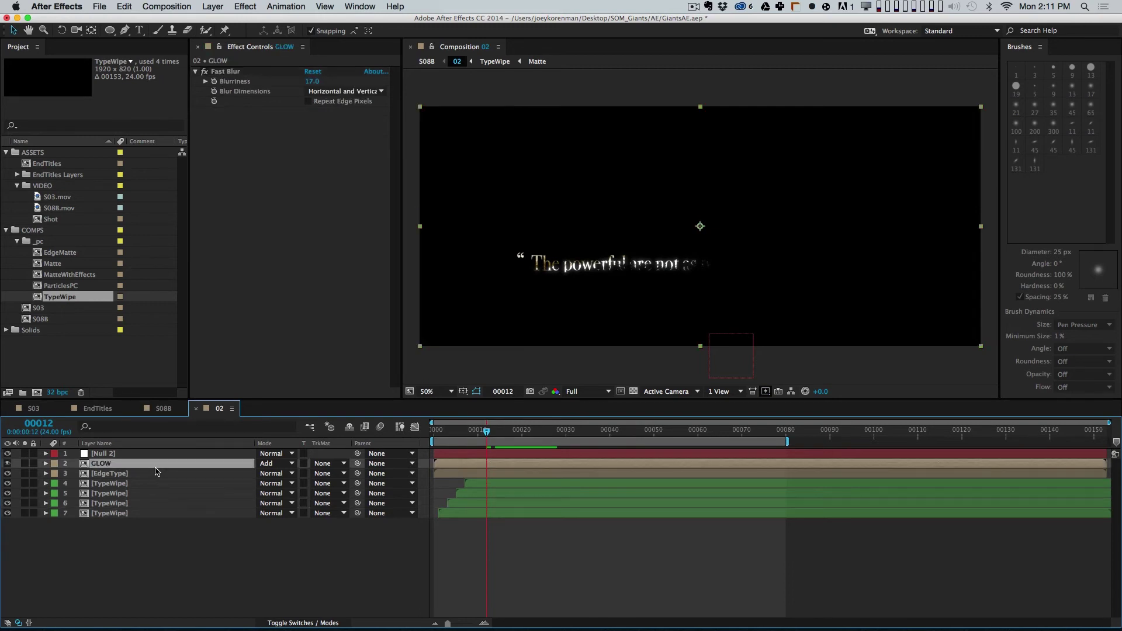
left_click(238, 6)
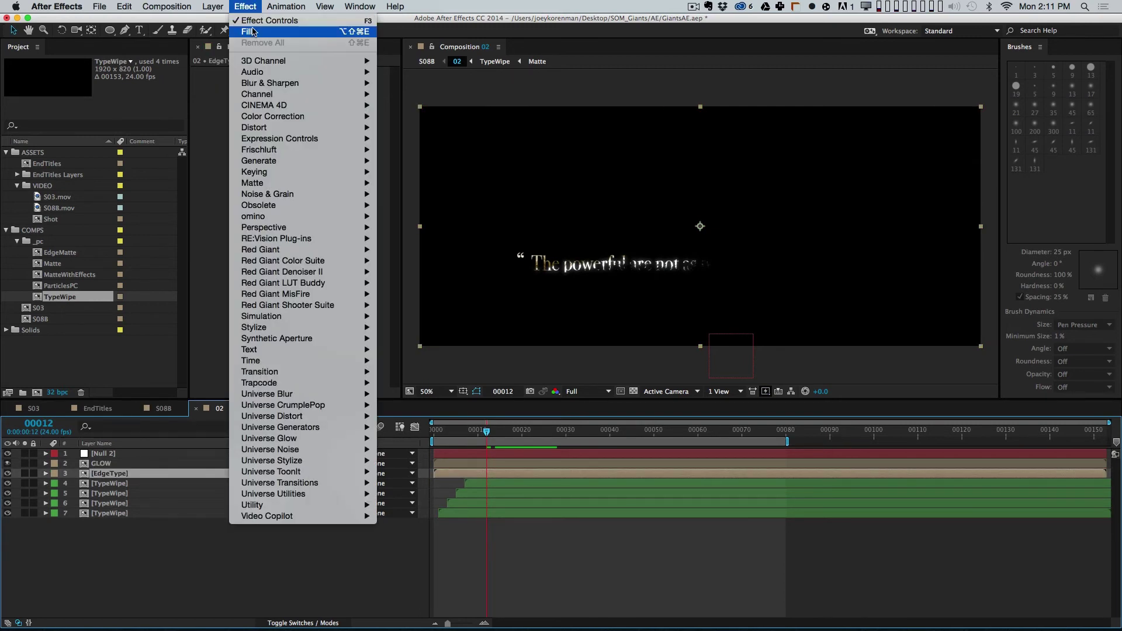
left_click(253, 30)
left_click(310, 101)
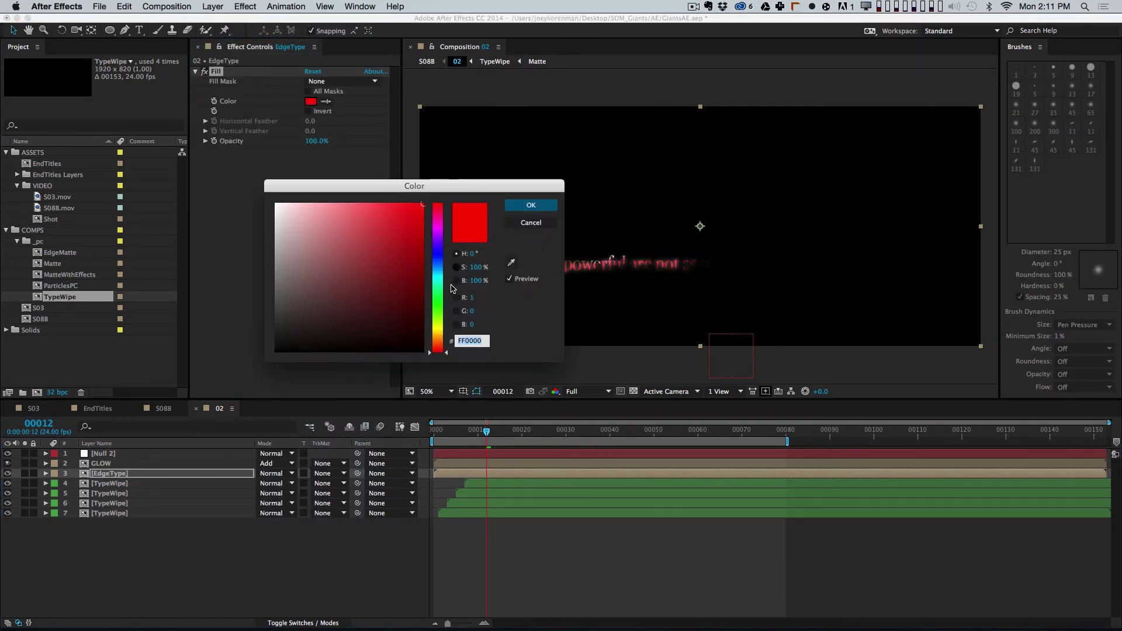
left_click(439, 330)
left_click(332, 210)
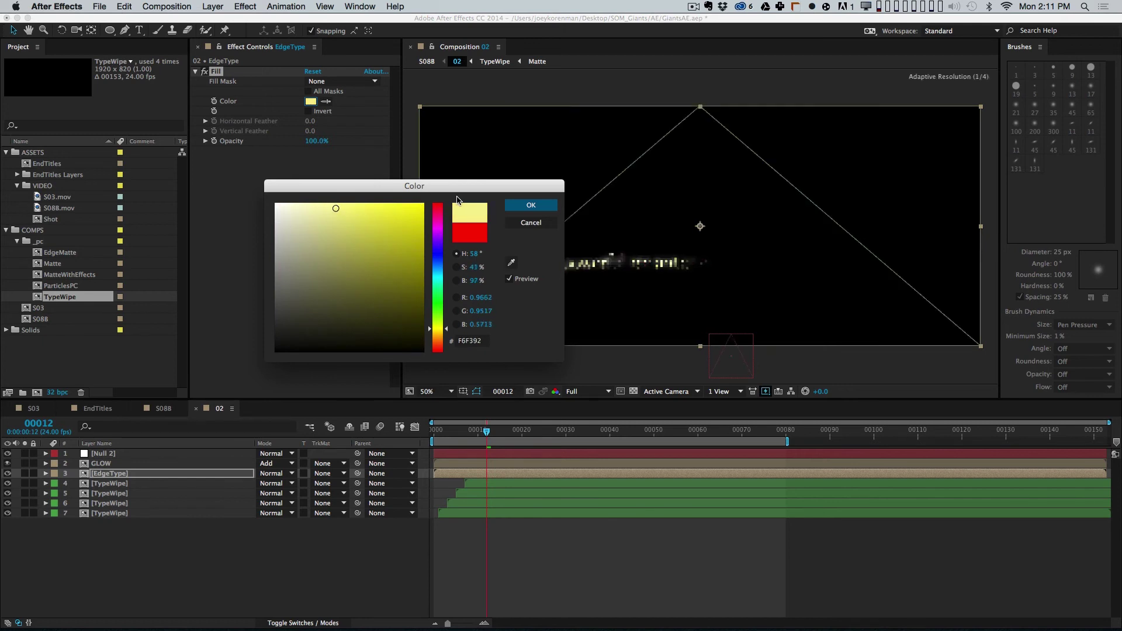
left_click(530, 205)
Step: Preview the text reveal with the tinted edge, including from the first frame of comp 02
left_click(620, 610)
key("space")
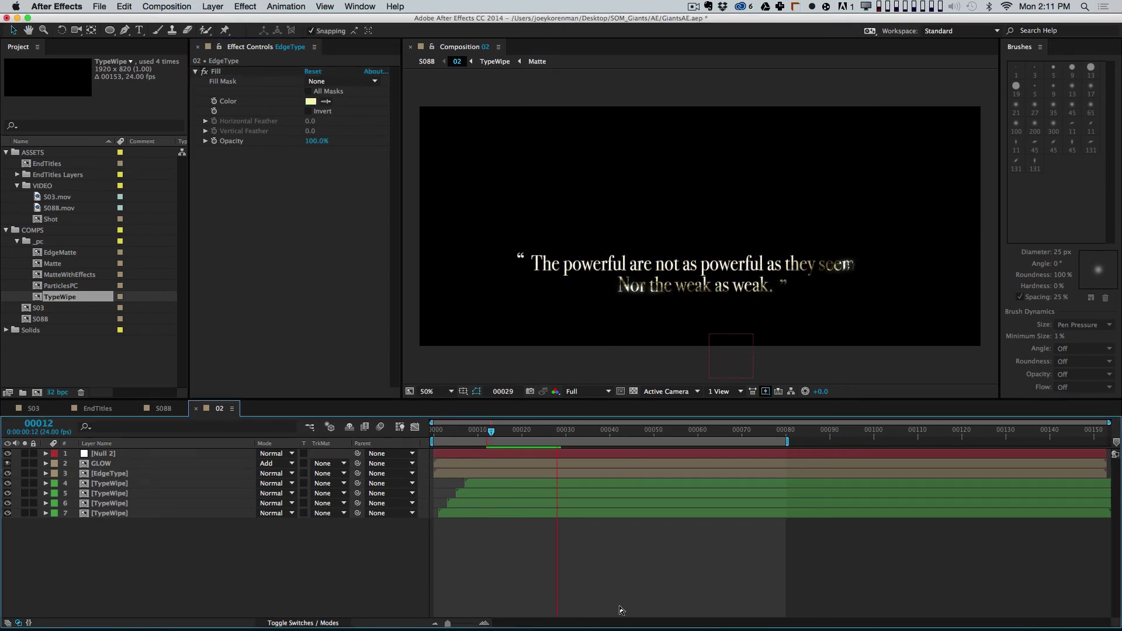
left_click_drag(452, 433, 500, 431)
key("space")
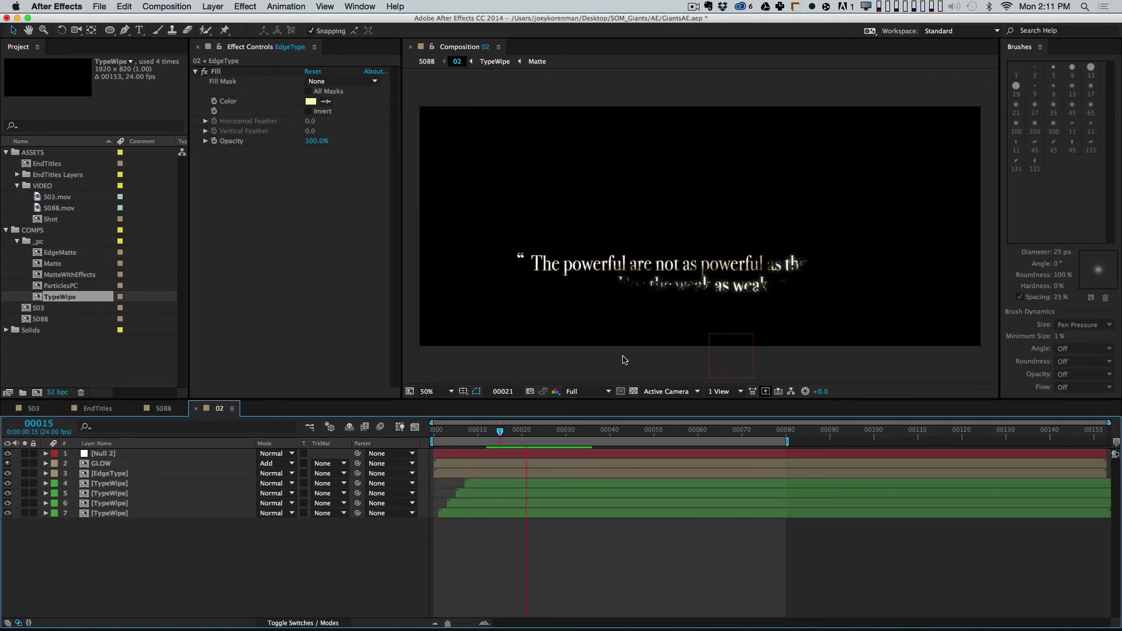
key("Home")
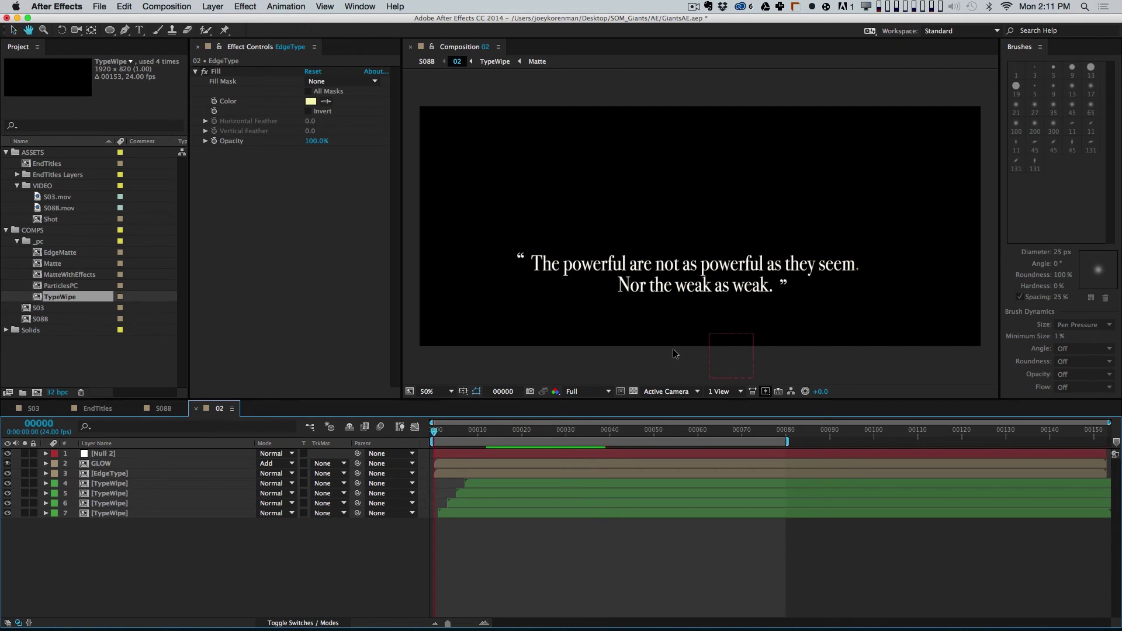
key("space")
key("space")
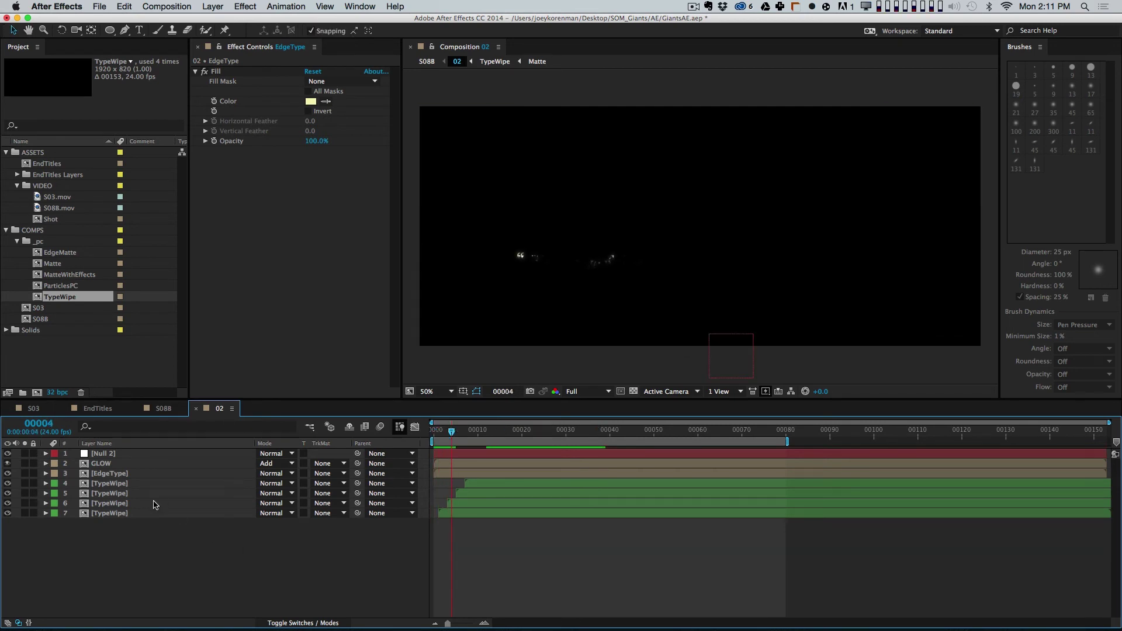
Step: In the S08B comp, scale the 02 layer to 64.3% and move the quote up into the sky above the flower
left_click(164, 408)
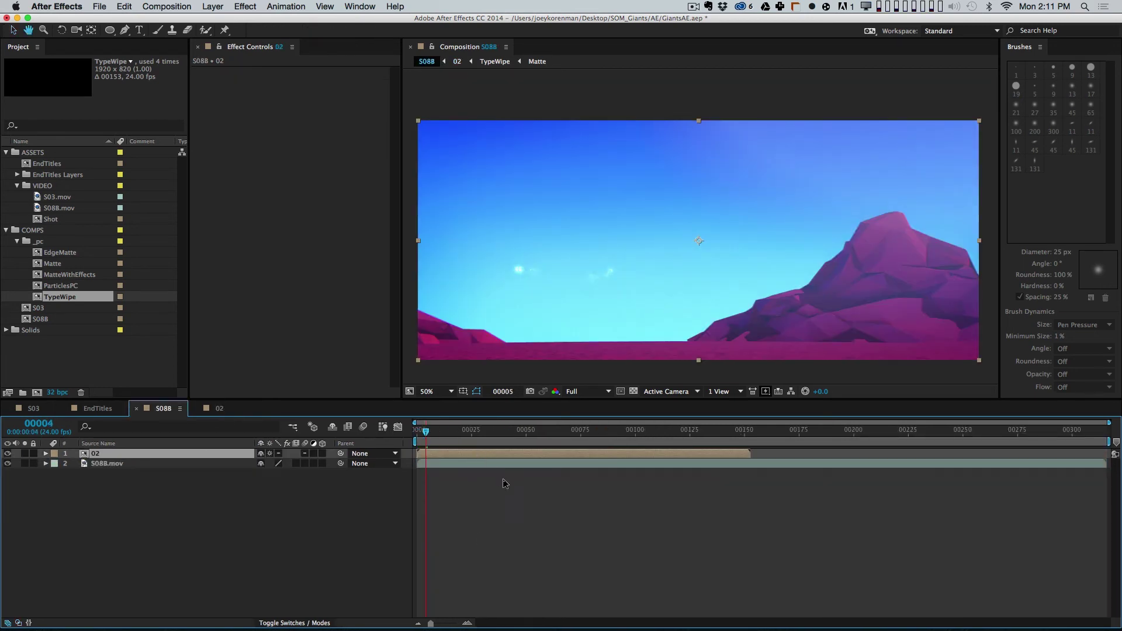
key("space")
left_click_drag(567, 431, 659, 432)
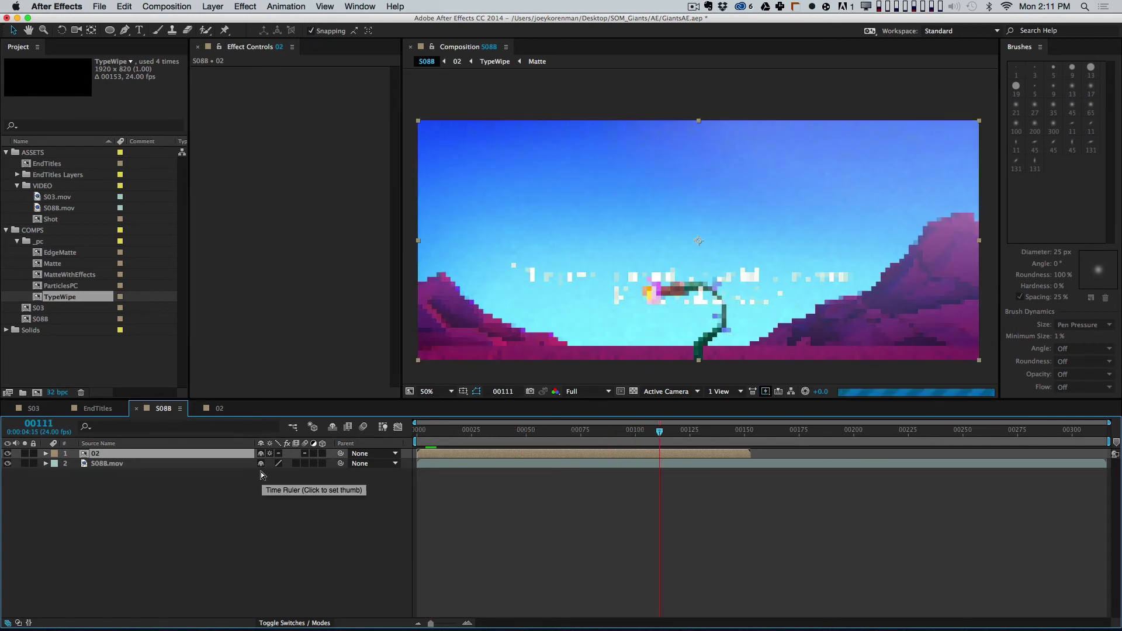
key("s")
left_click_drag(273, 464, 113, 465)
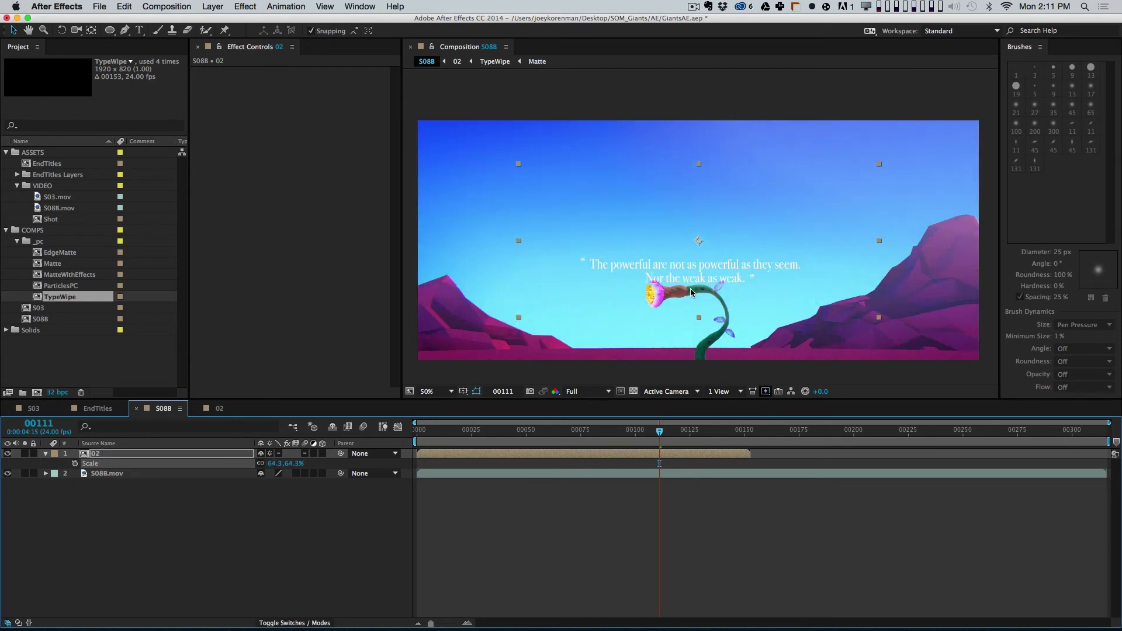
left_click_drag(705, 274, 701, 217)
left_click(530, 565)
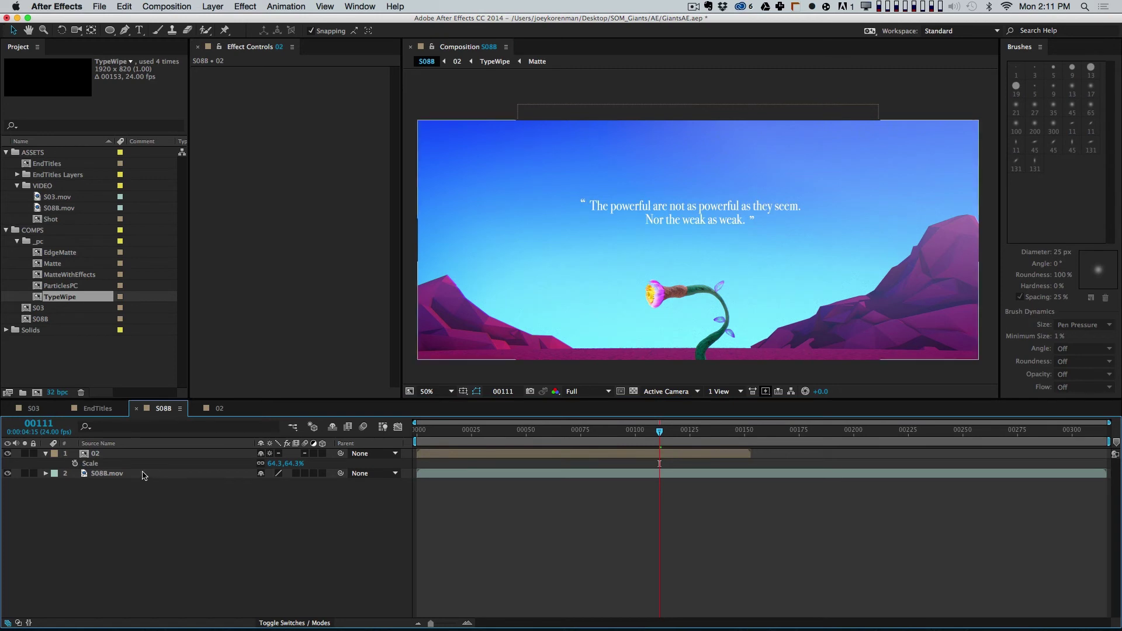
Step: Add a Drop Shadow to the 02 layer in S08B with a Distance of 2.0
left_click(137, 454)
key("slash")
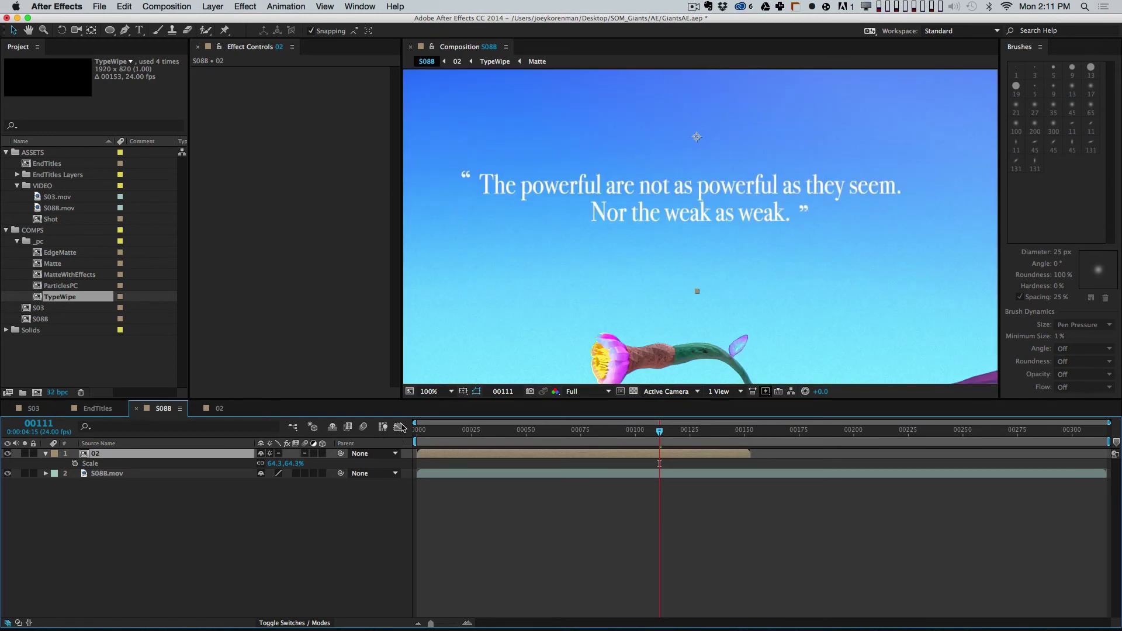
left_click(246, 6)
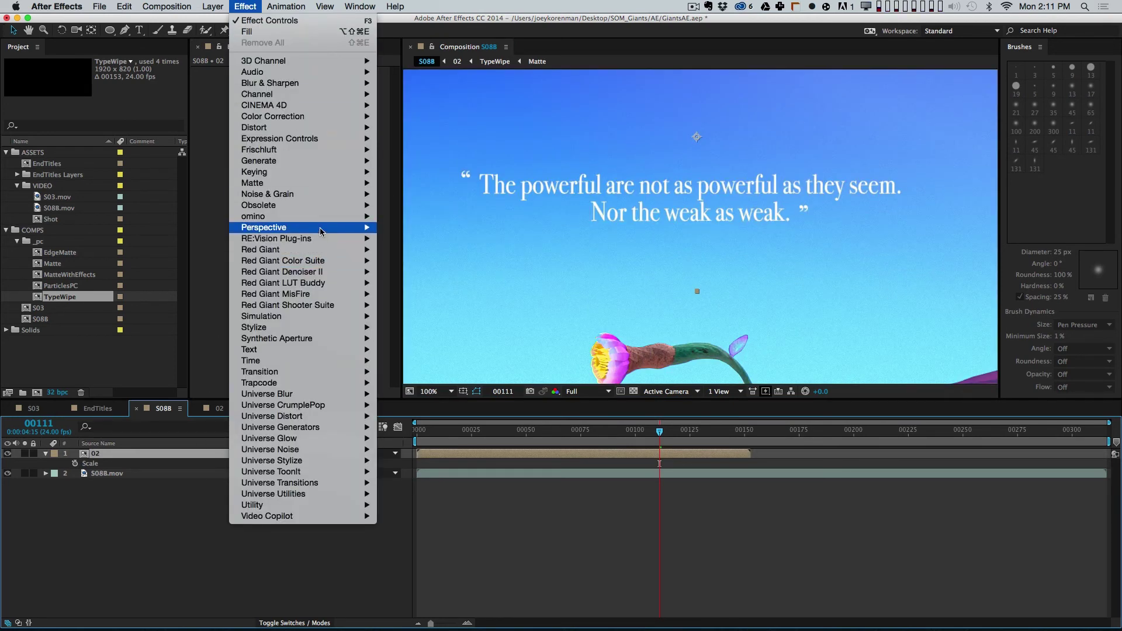
mouse_move(340, 229)
left_click(434, 319)
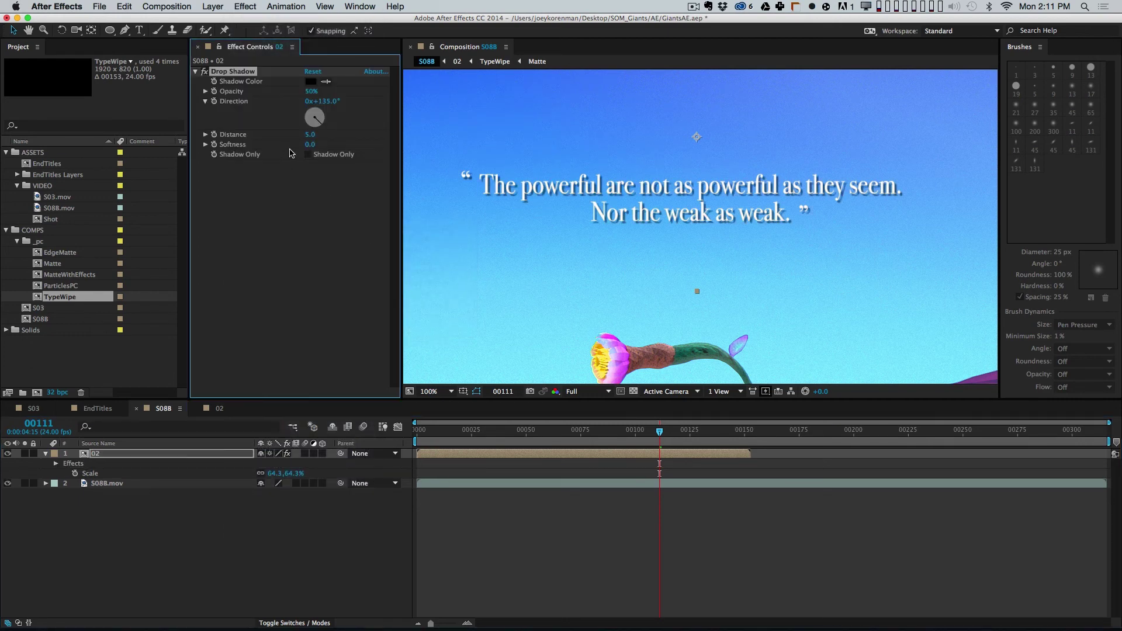
type("2")
key("Return")
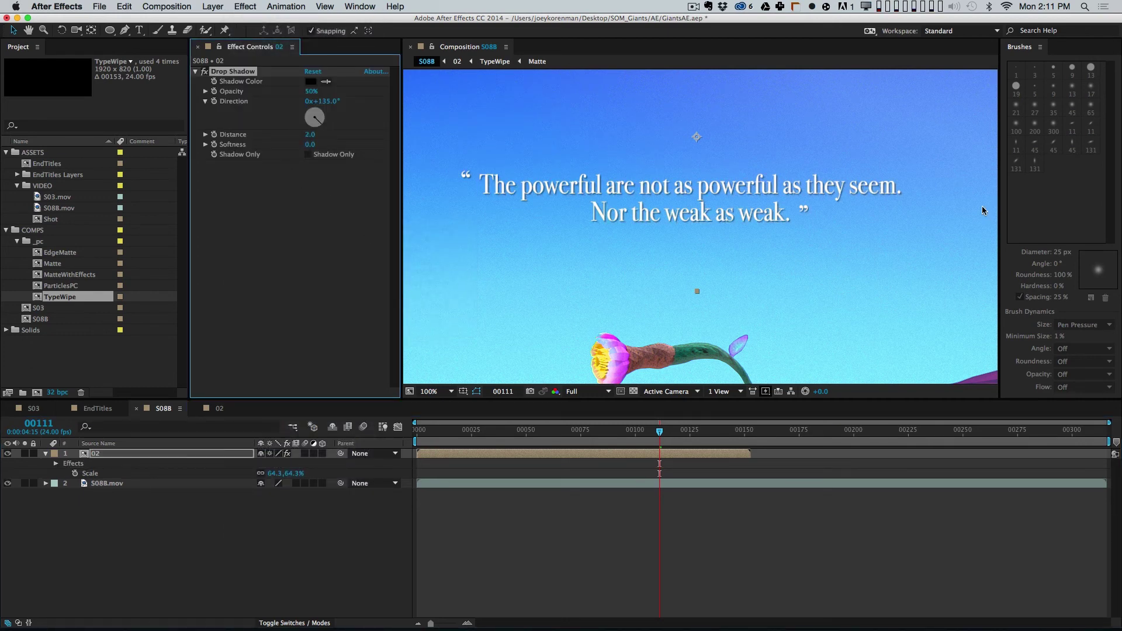
key("comma")
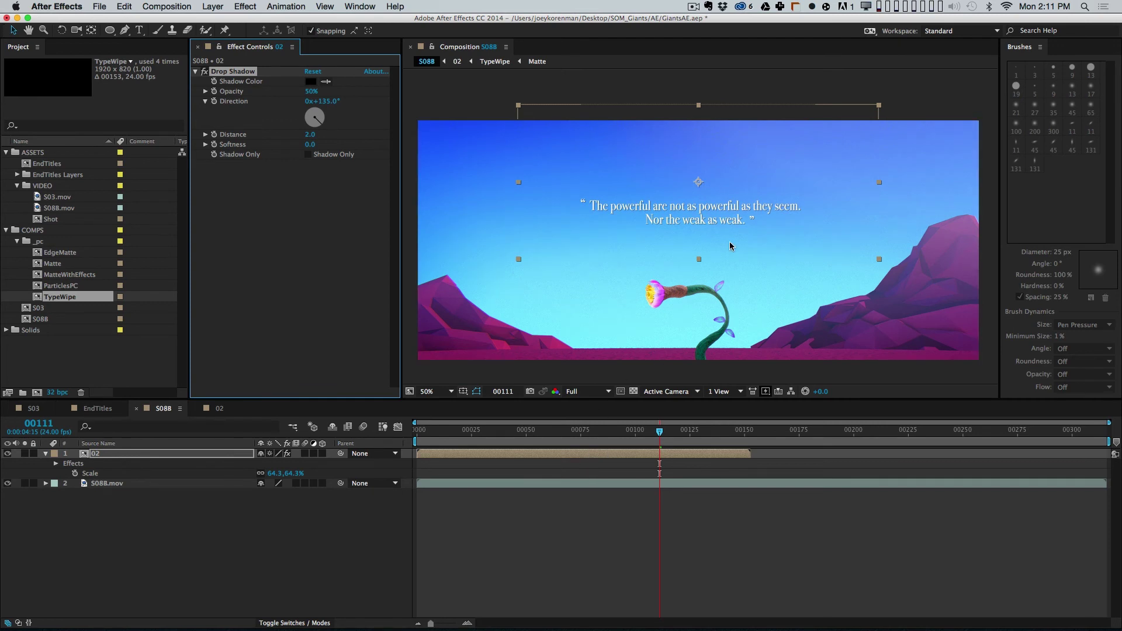
Step: Preview the shot, and shift the 02 layer and the work area start to frame 55
key("KP_0")
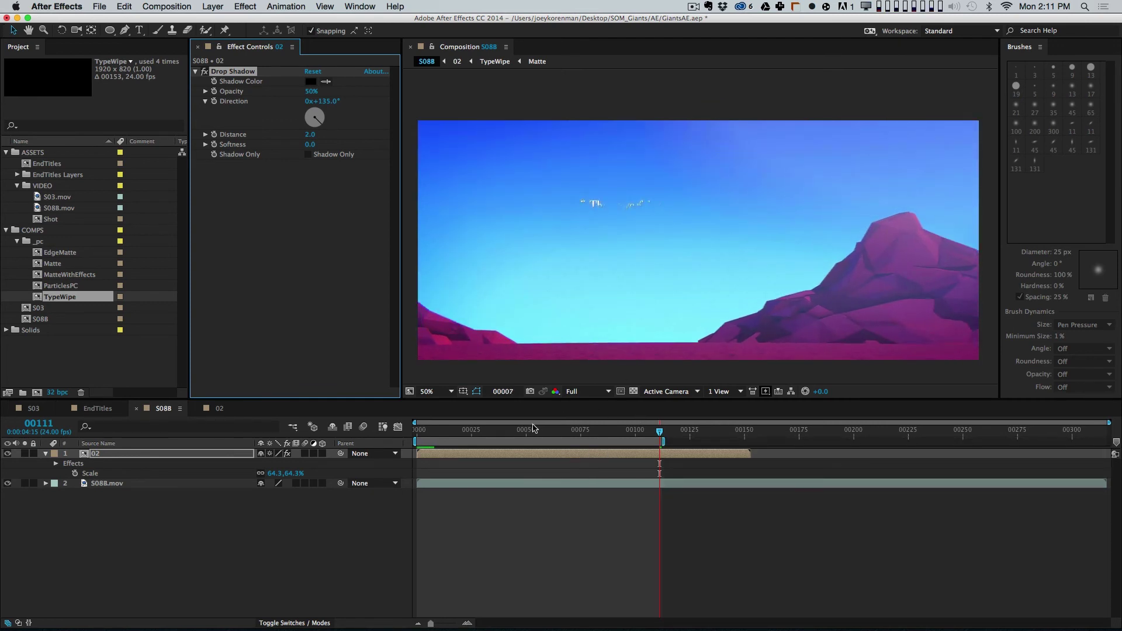
key("space")
left_click_drag(549, 432, 537, 433)
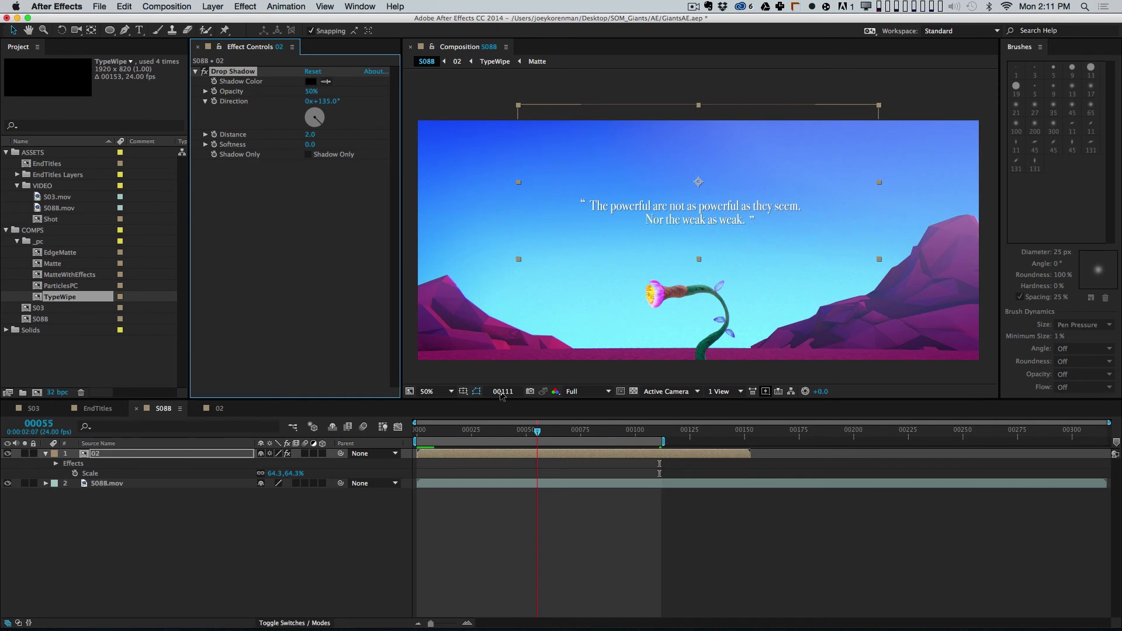
key("b")
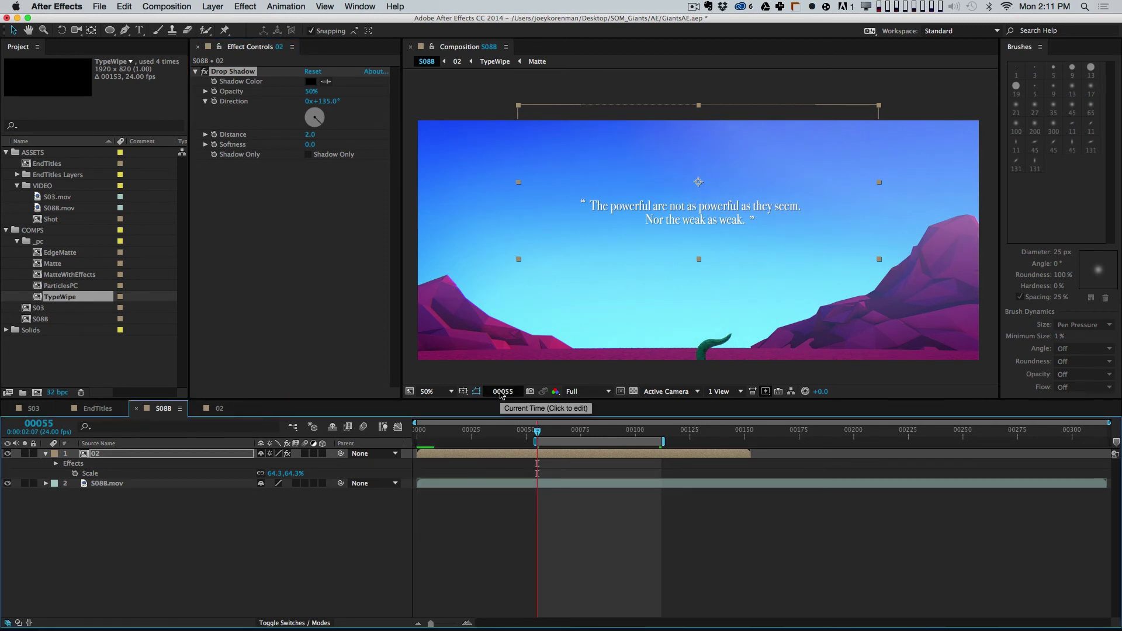
key("bracketleft")
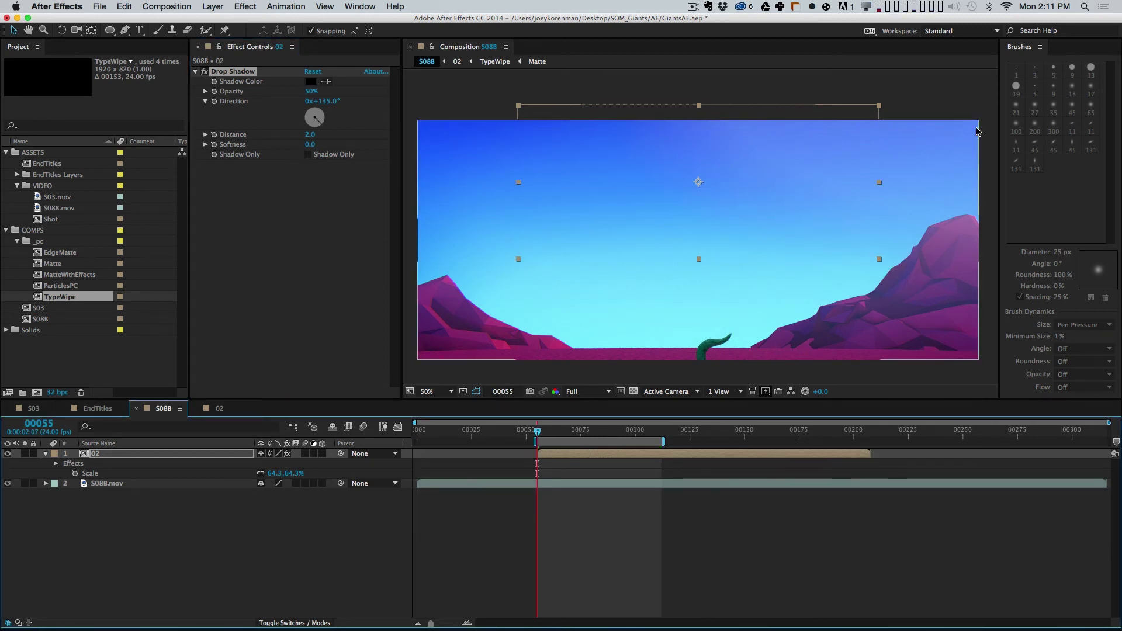
Step: Set the work area to run from ten frames before the 02 layer's start to frame 150, previewing the quote reveal
left_click(744, 436)
key("n")
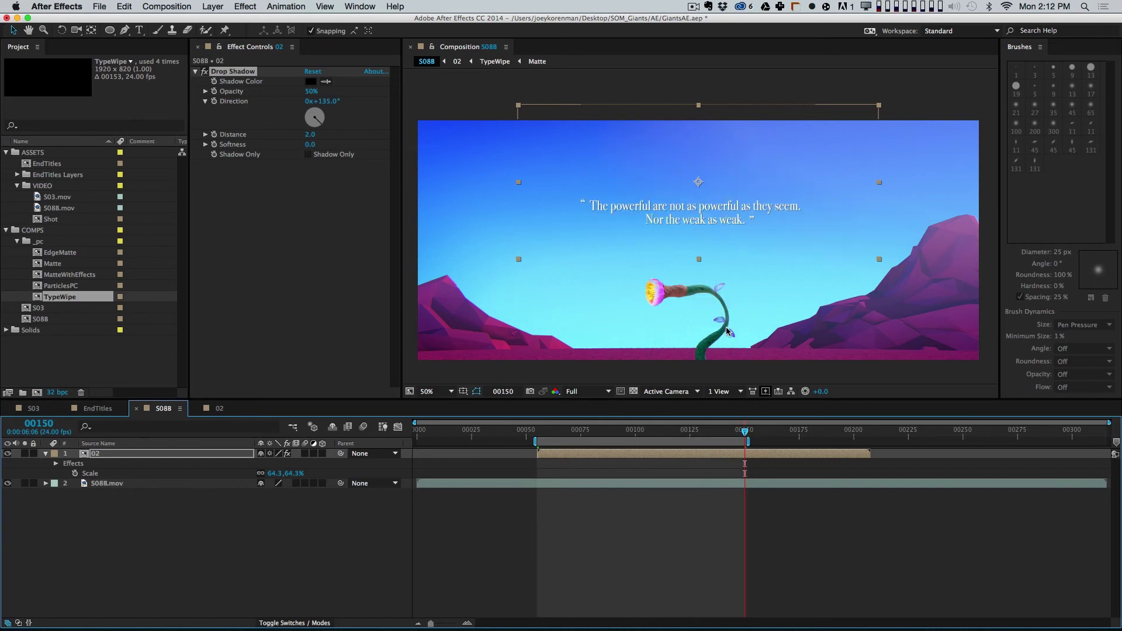
key("KP_0")
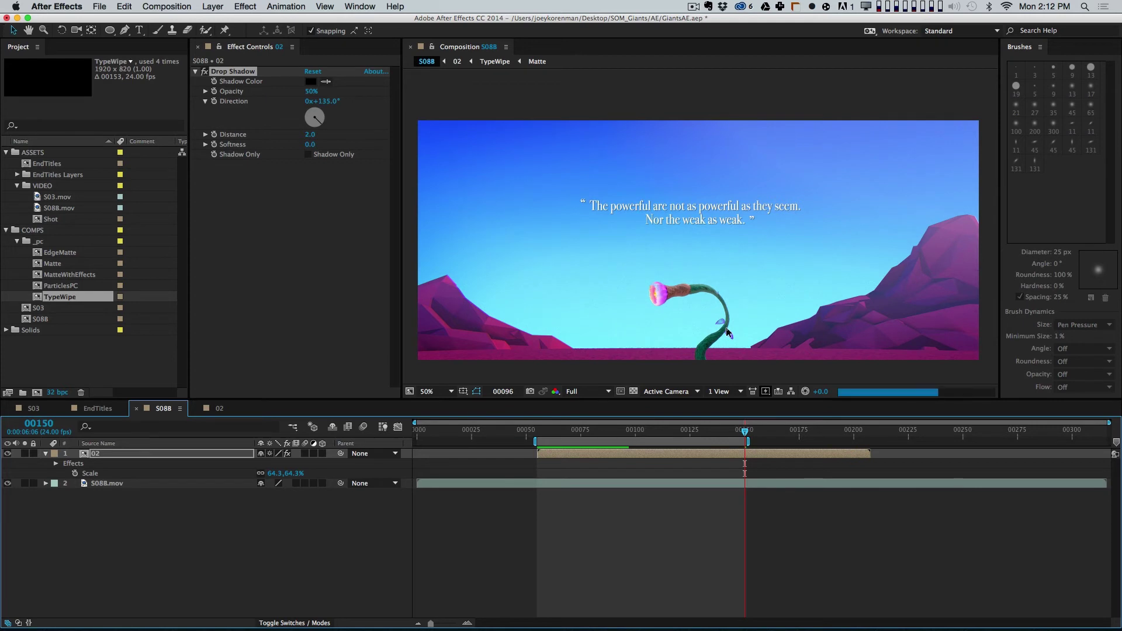
key("space")
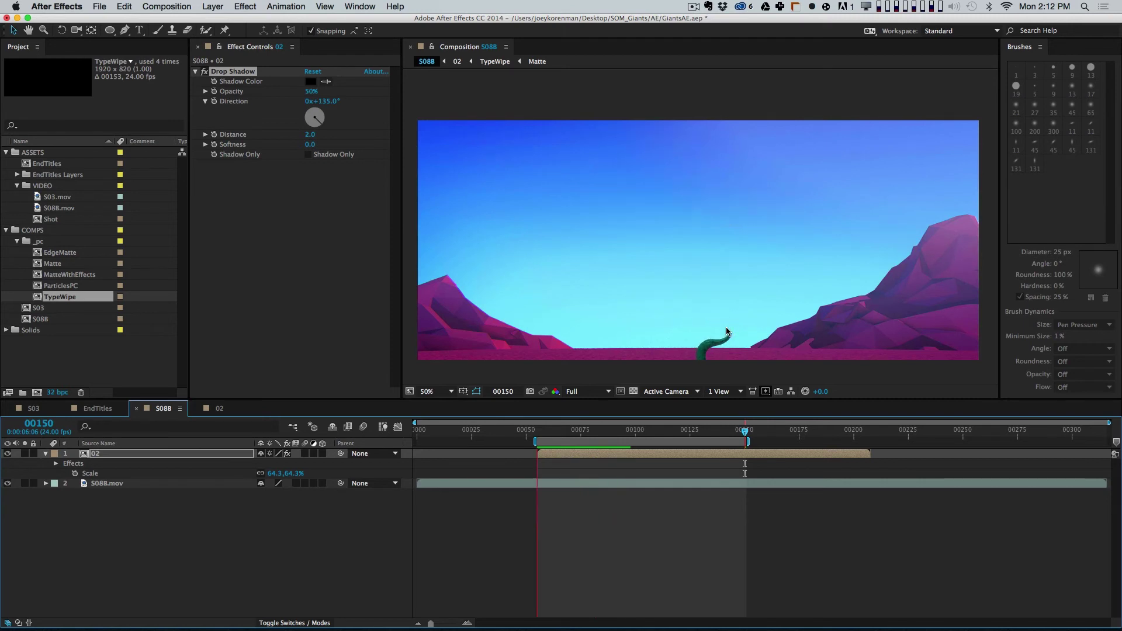
key("space")
key("i")
key("shift+Page_Up")
key("b")
Step: Open the Matte comp nested in the TypeWipe layer of comp 02 and go to its first frame
double_click(134, 452)
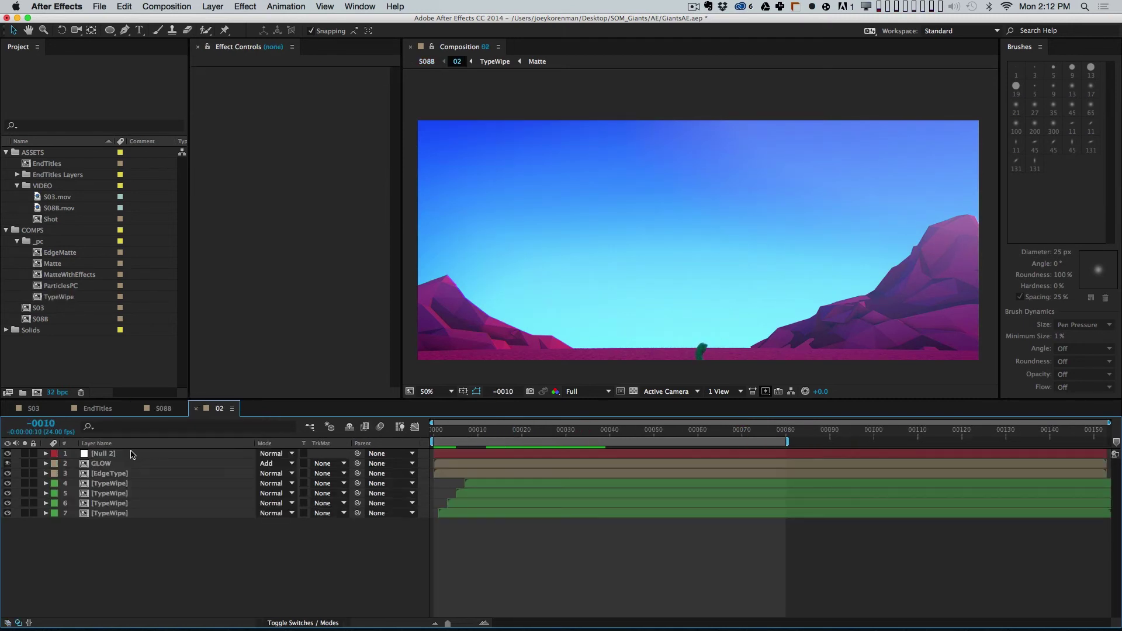
double_click(143, 484)
double_click(138, 465)
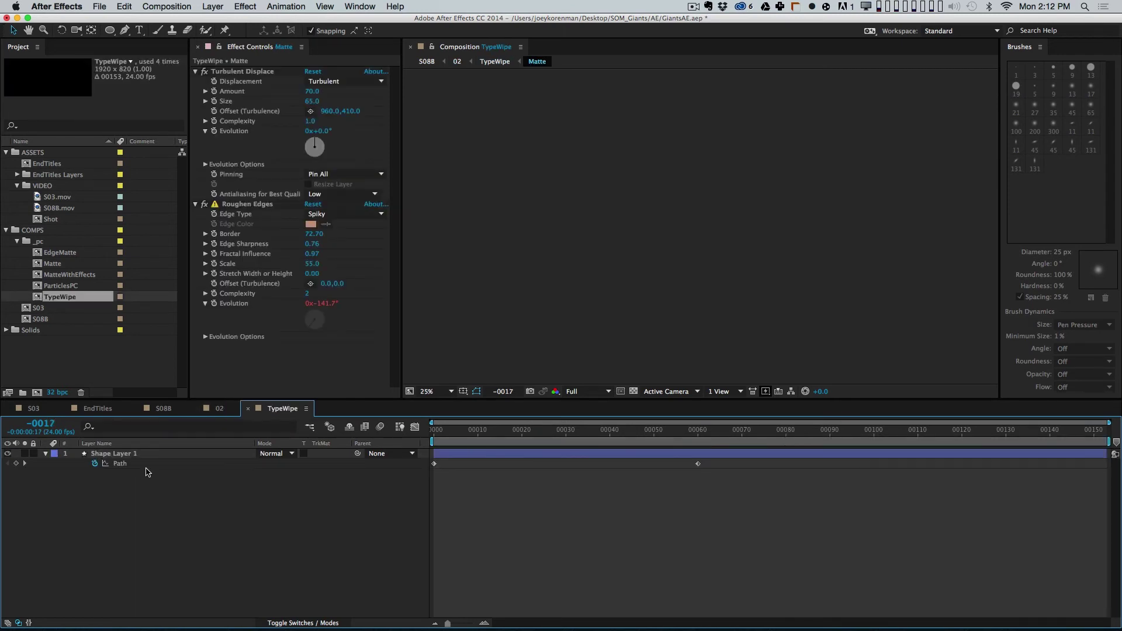
left_click(451, 433)
left_click_drag(442, 435, 403, 432)
Step: Apply Easy Ease to both Path keyframes of Shape Layer 1 and preview the matte's growth
left_click_drag(465, 509, 393, 461)
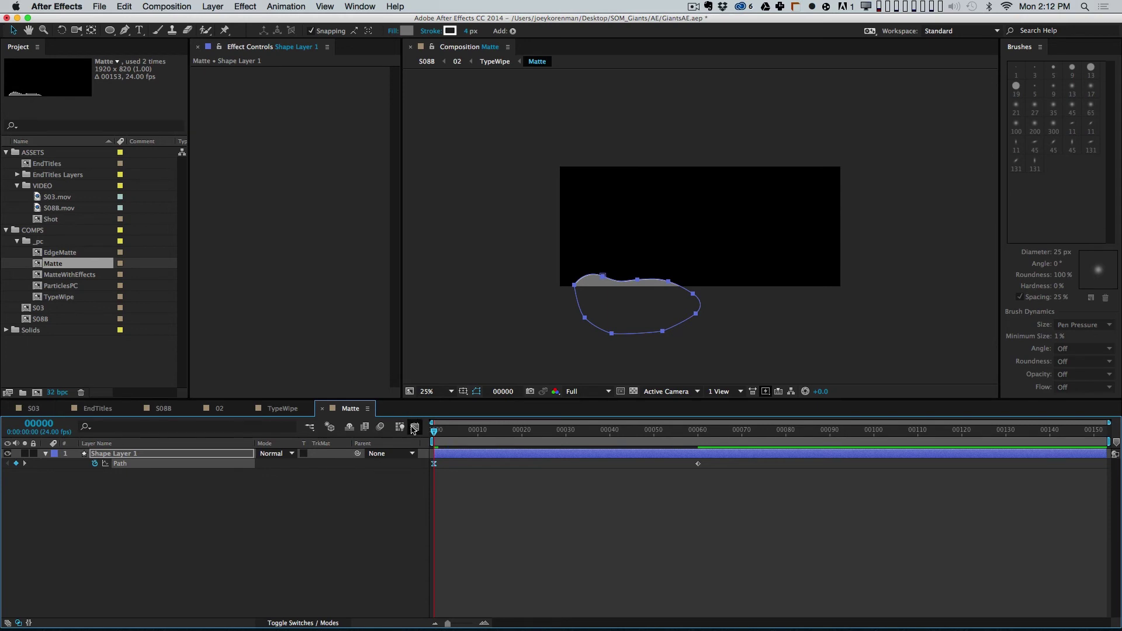
key("space")
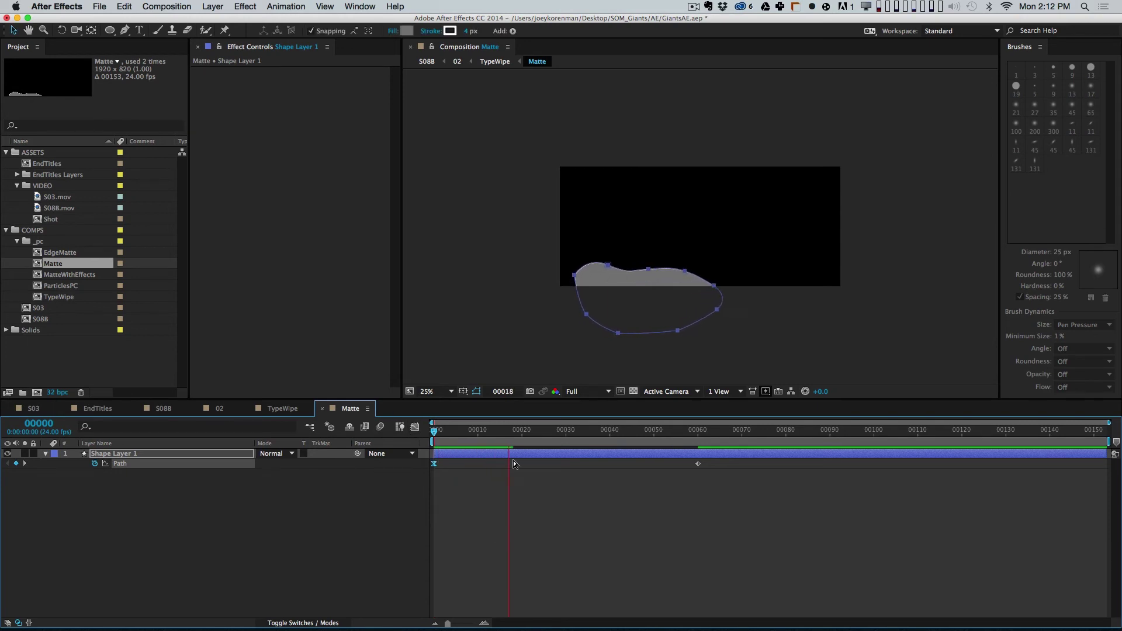
key("space")
left_click_drag(722, 526, 621, 453)
key("F9")
left_click_drag(798, 518, 424, 448)
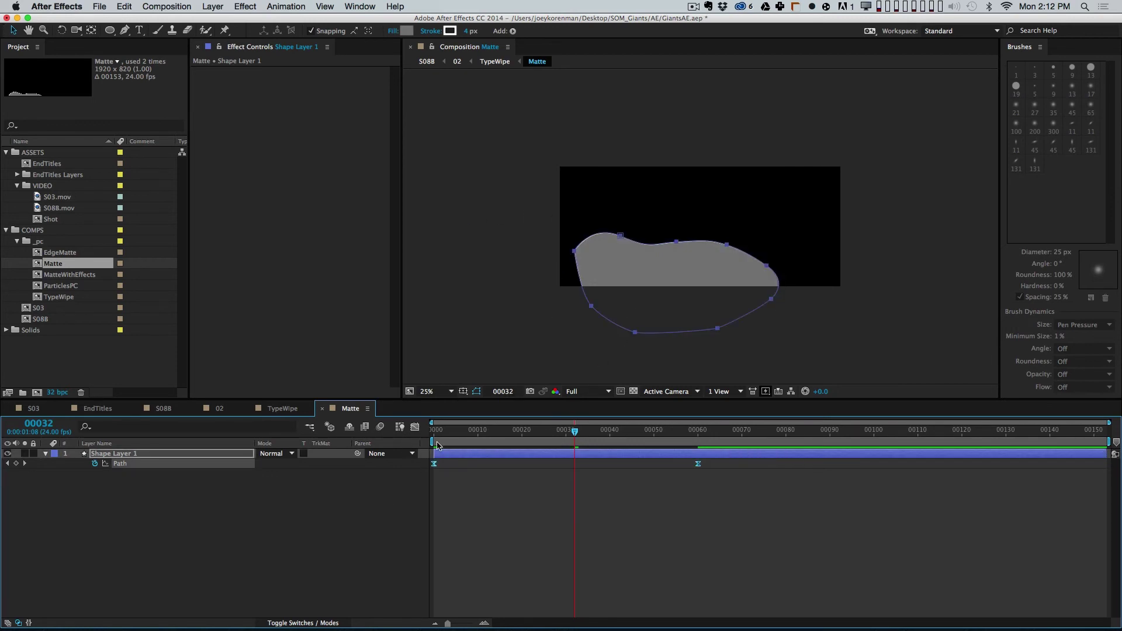
left_click(433, 430)
key("space")
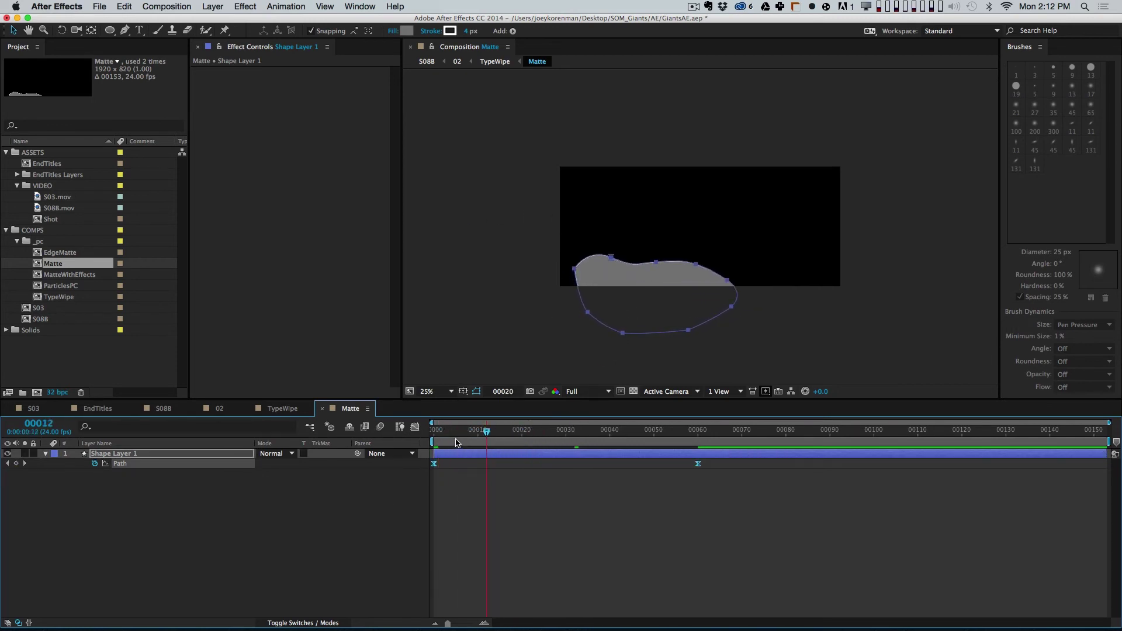
key("space")
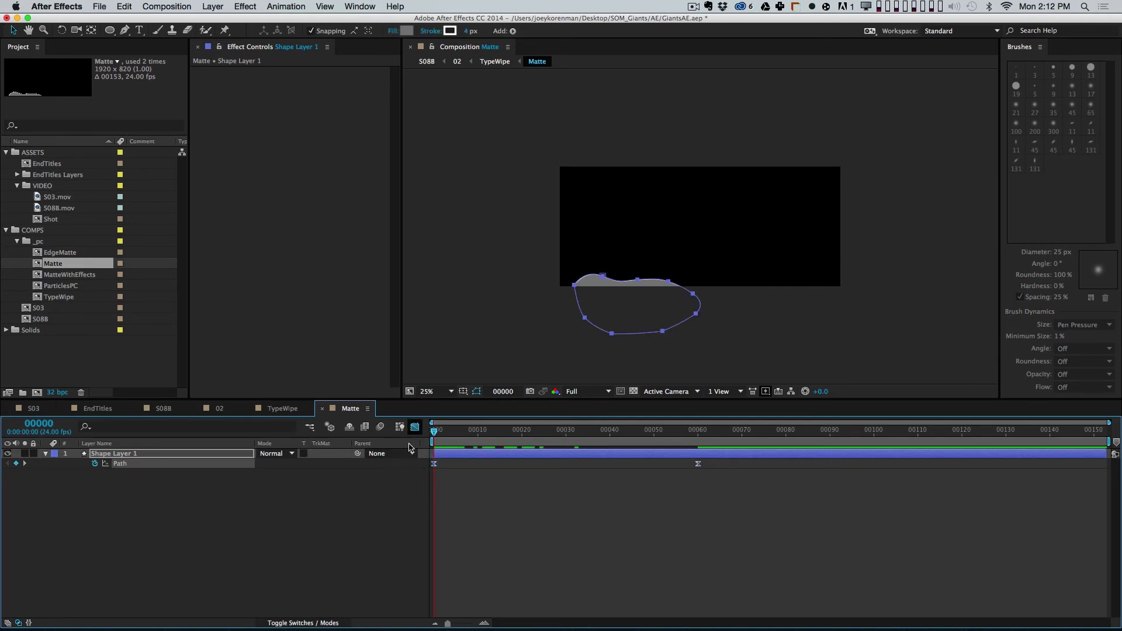
left_click(404, 430)
left_click_drag(478, 589, 514, 589)
Step: Close the Matte, TypeWipe and 02 comps and preview the eased quote reveal in S08B
key("super+w")
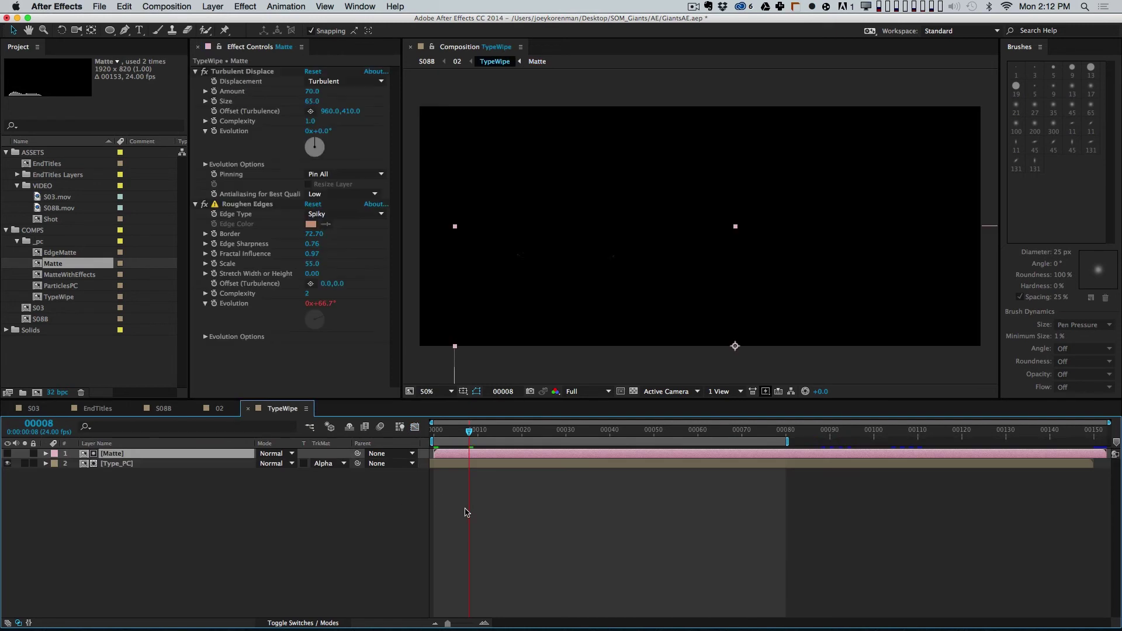
key("super+w")
key("super+w")
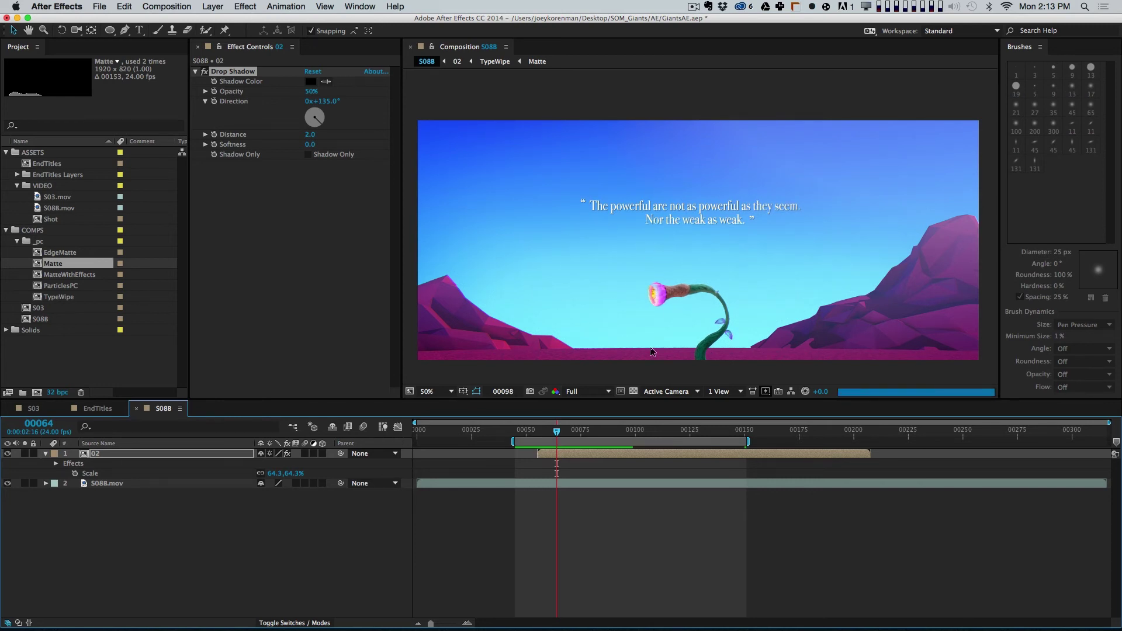
key("space")
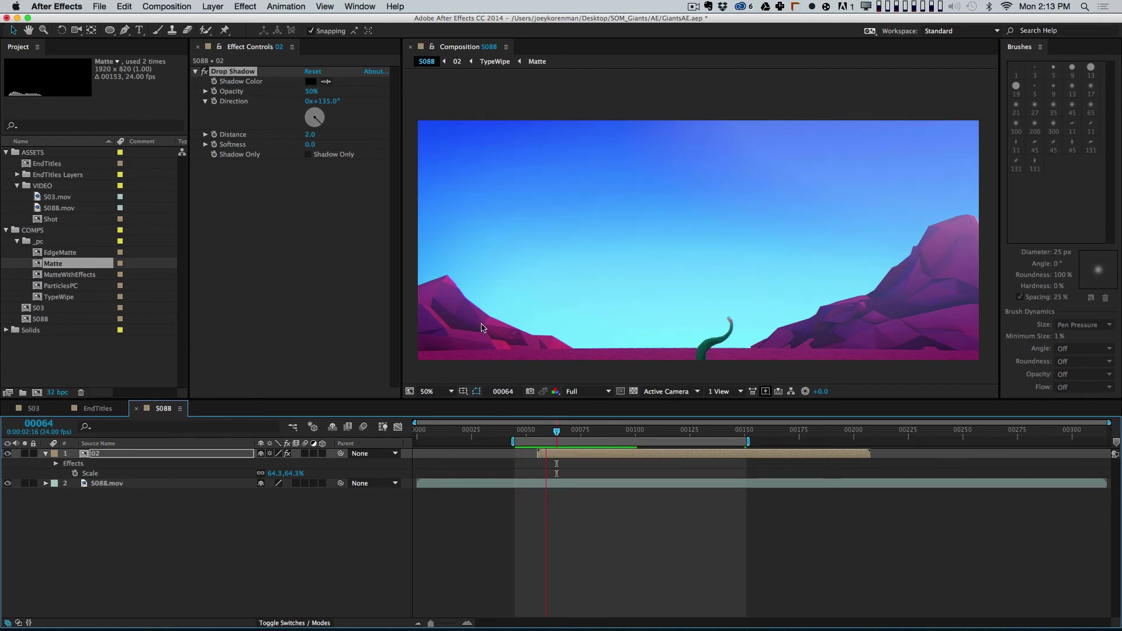
key("space")
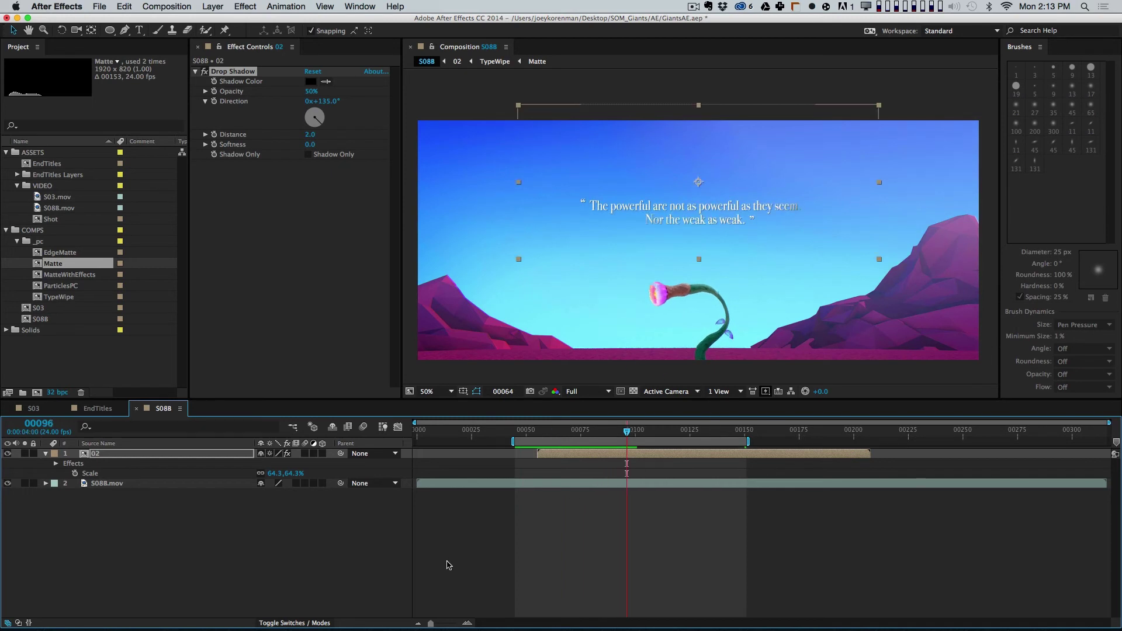
Step: Open comp 02 and remove the Fill effect from the two lowest TypeWipe layers
double_click(129, 454)
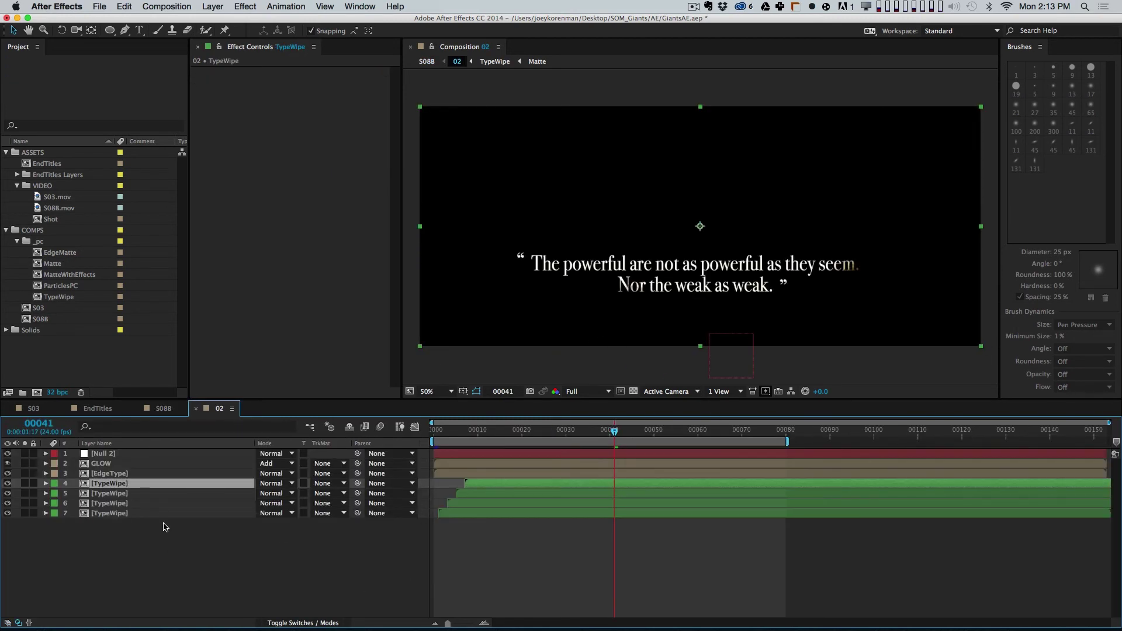
left_click(169, 513)
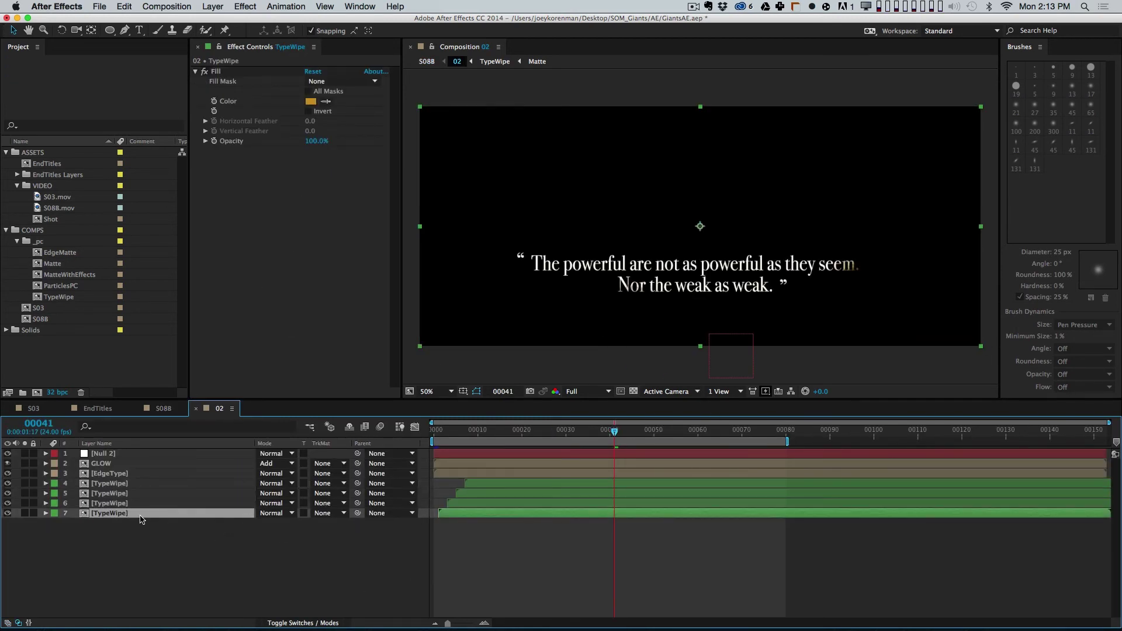
left_click(116, 504, "shift")
key("e")
left_click(109, 514)
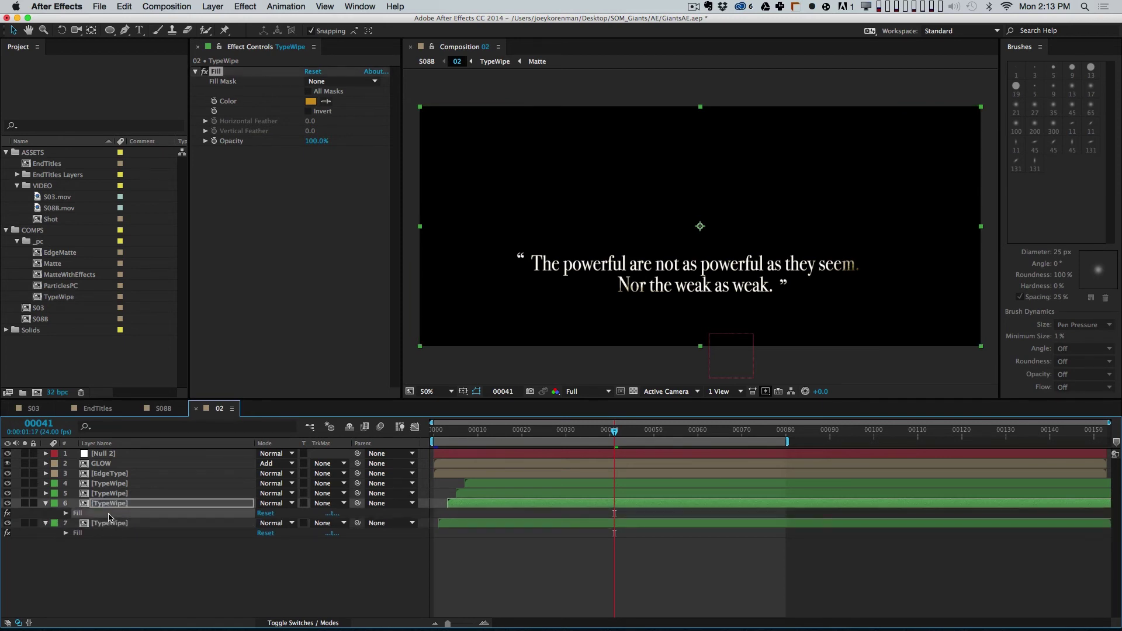
key("Delete")
left_click(109, 523)
key("Delete")
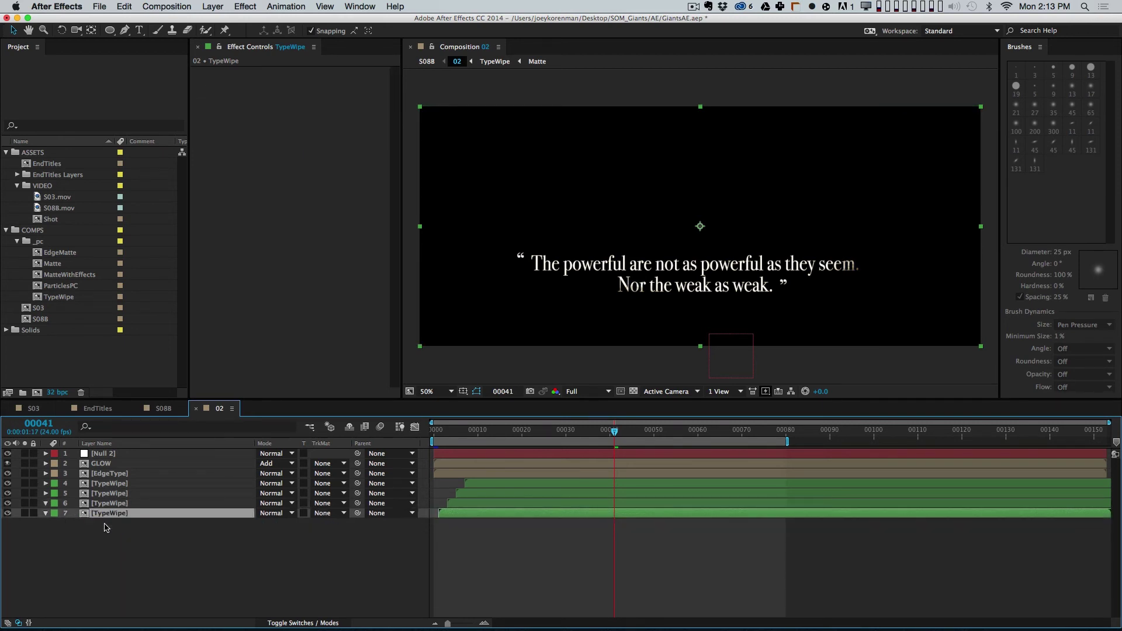
left_click(108, 536)
Step: Remove the Fill effect from the EdgeType layer
left_click(109, 473)
left_click(216, 71)
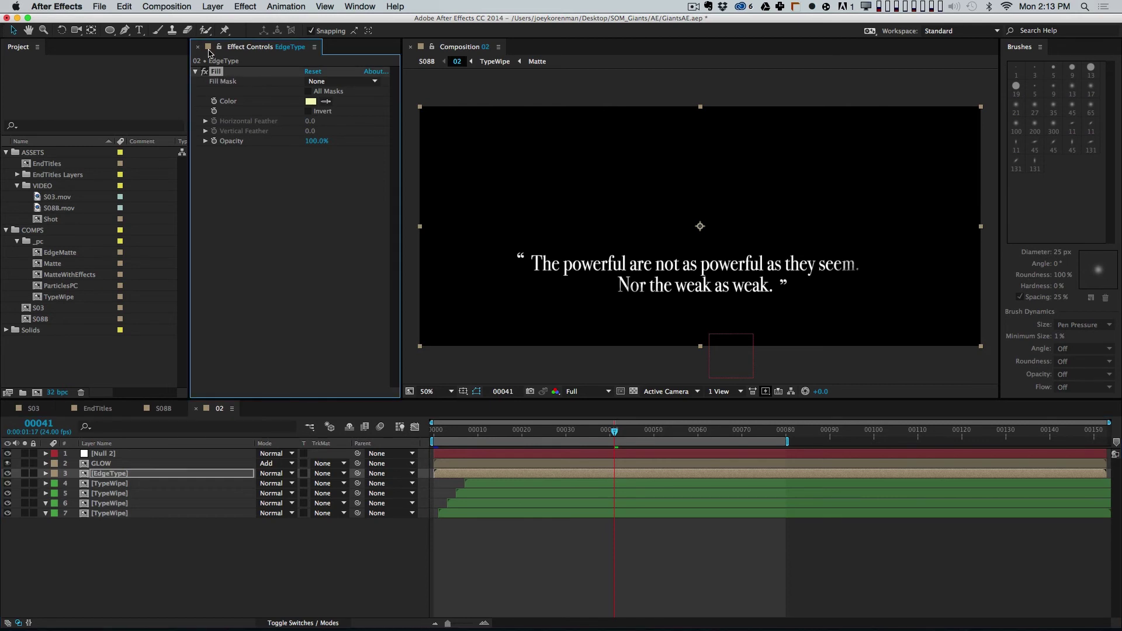
key("Delete")
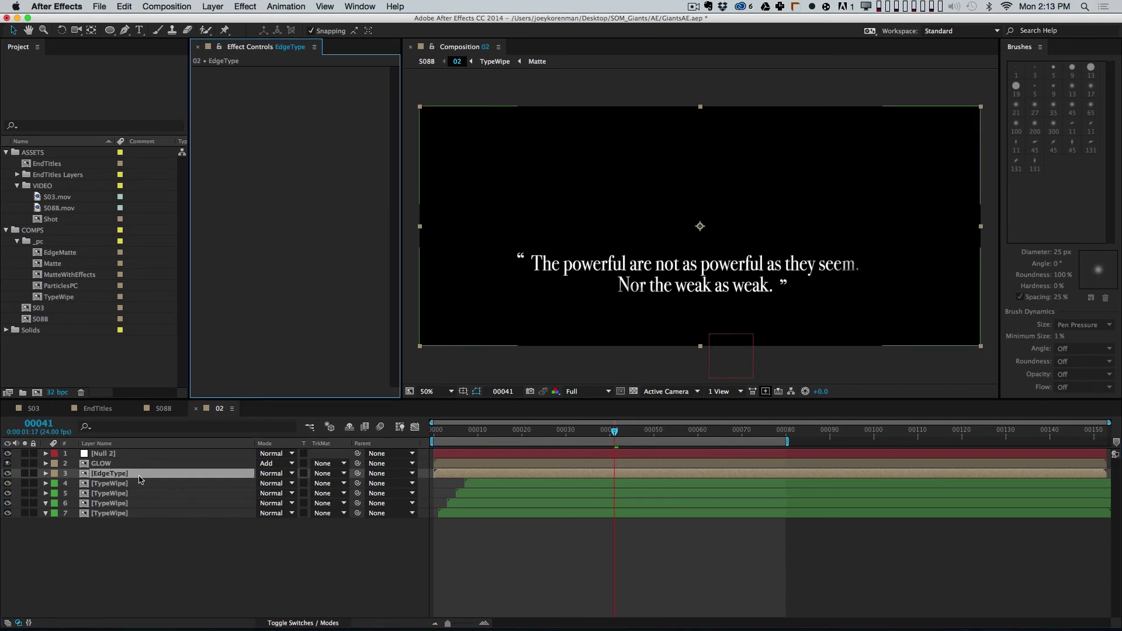
Step: Lower the GLOW layer's opacity to 50% and preview the quote reveal from the first frame
left_click(111, 464)
key("t")
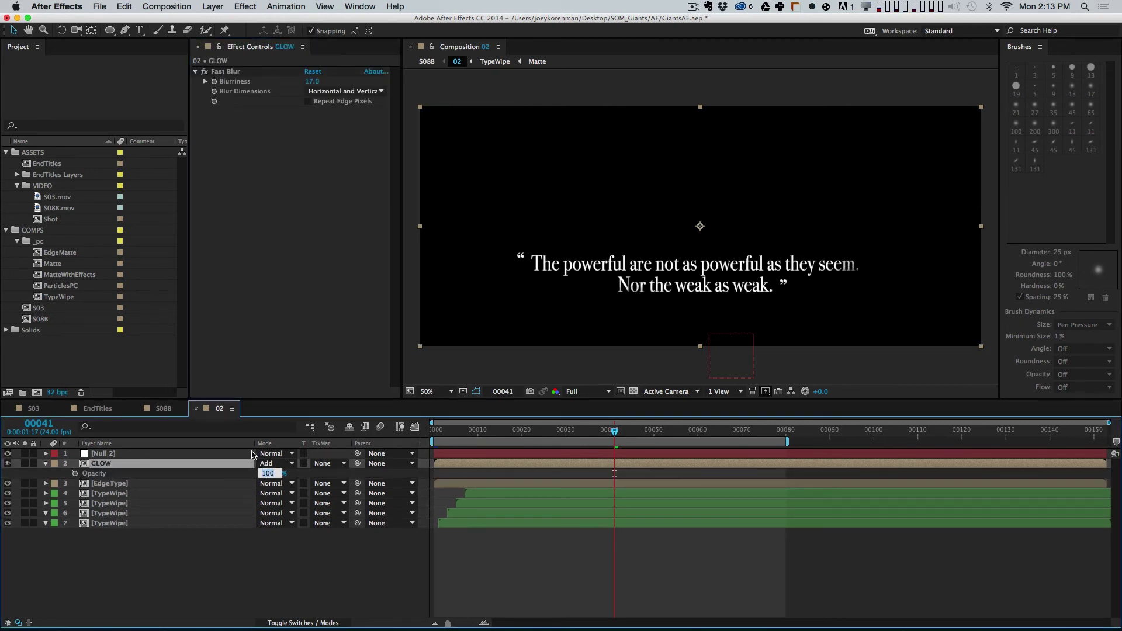
type("50")
key("Return")
key("Home")
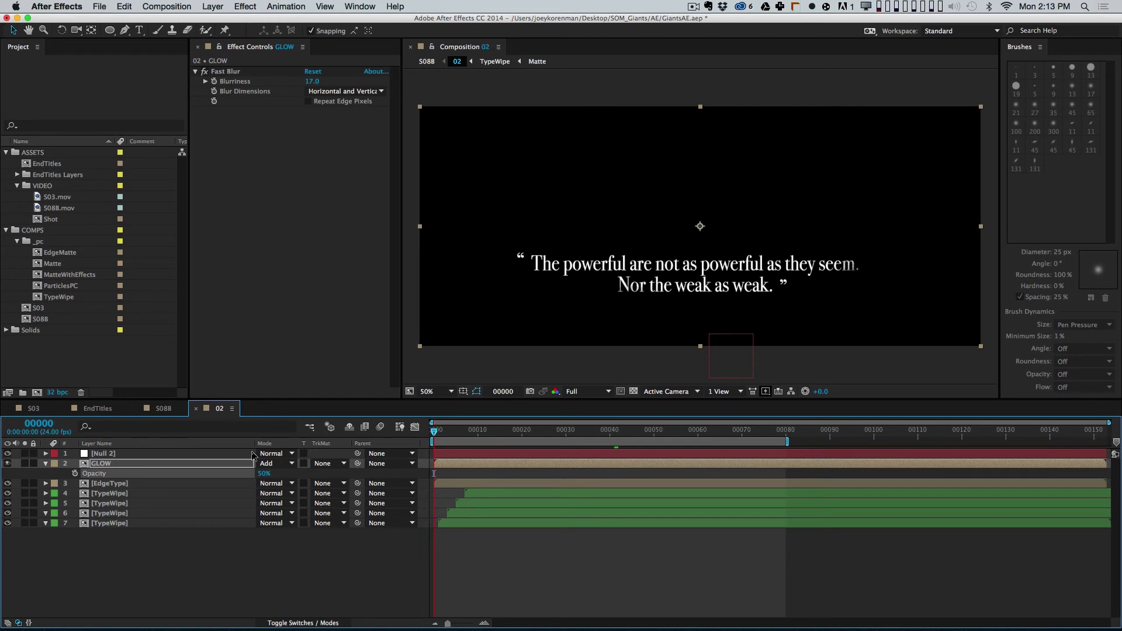
key("KP_0")
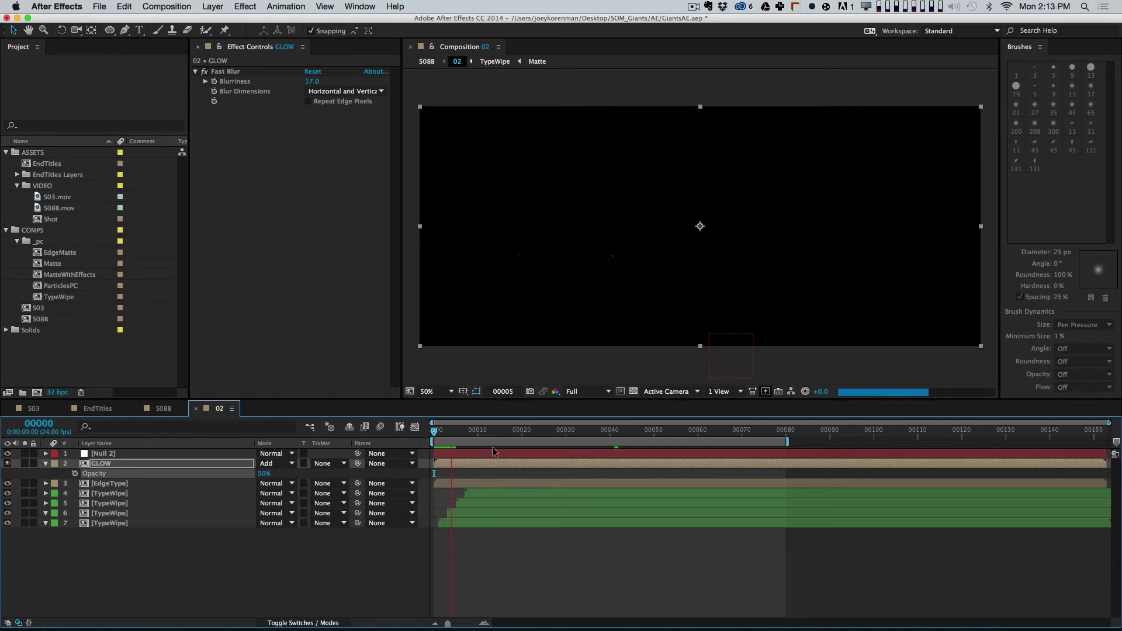
left_click_drag(461, 433, 548, 435)
left_click_drag(623, 437, 712, 433)
left_click(628, 546)
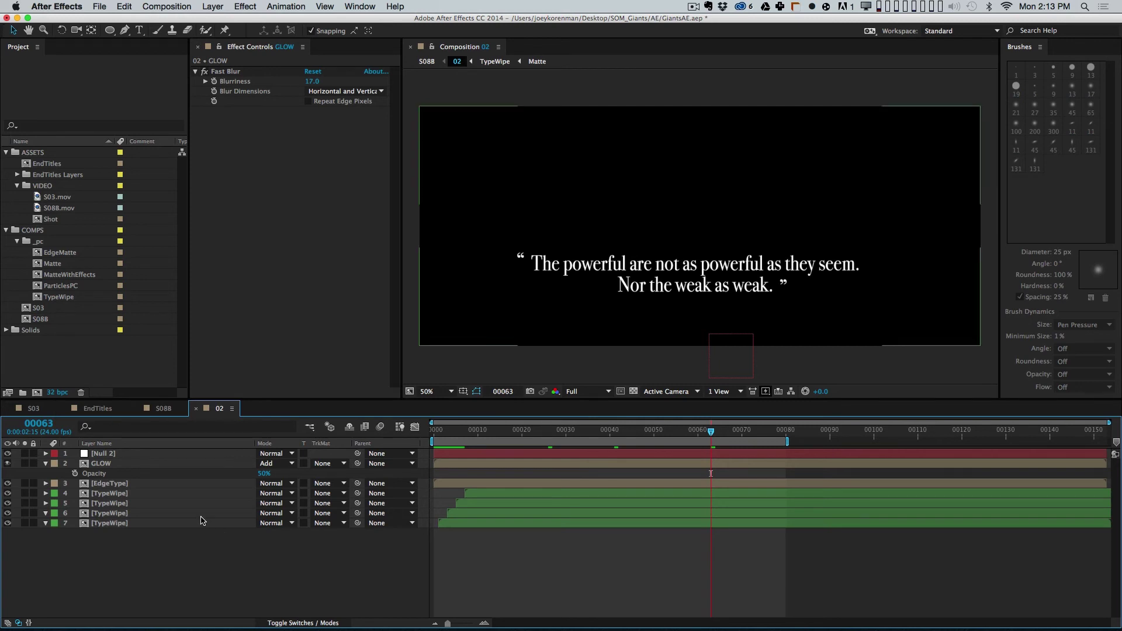
Step: Examine the first frames of the nested EdgeType comp and return to comp 02
double_click(109, 483)
left_click(453, 431)
mouse_move(448, 431)
left_mouse_down()
mouse_move(672, 433)
mouse_move(439, 433)
mouse_move(638, 433)
mouse_move(443, 446)
left_mouse_up()
key("super+w")
left_click(109, 531)
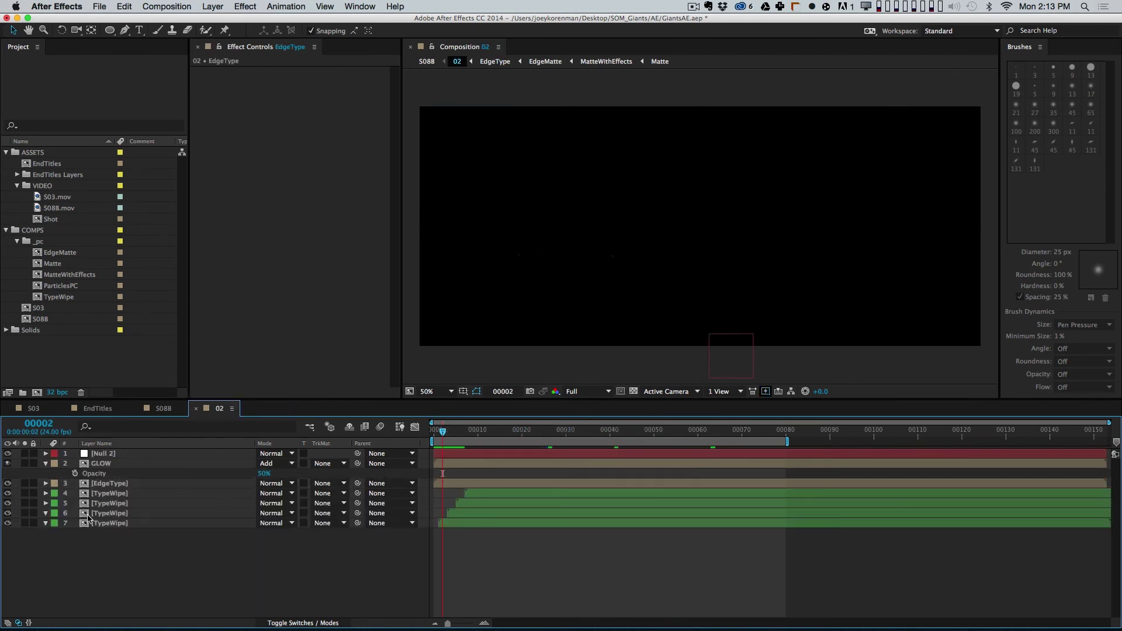
Step: Create a white comp-size solid named Particles and apply the Trapcode Particular effect to it
key("super+y")
type("Partic")
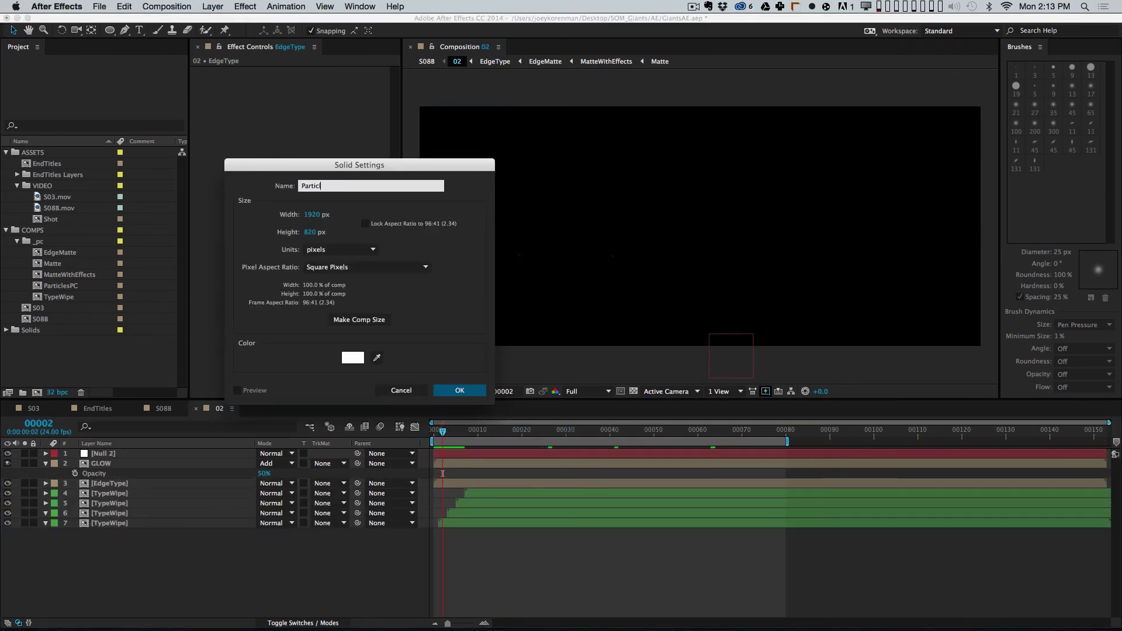
type("les")
key("Return")
left_click(245, 7)
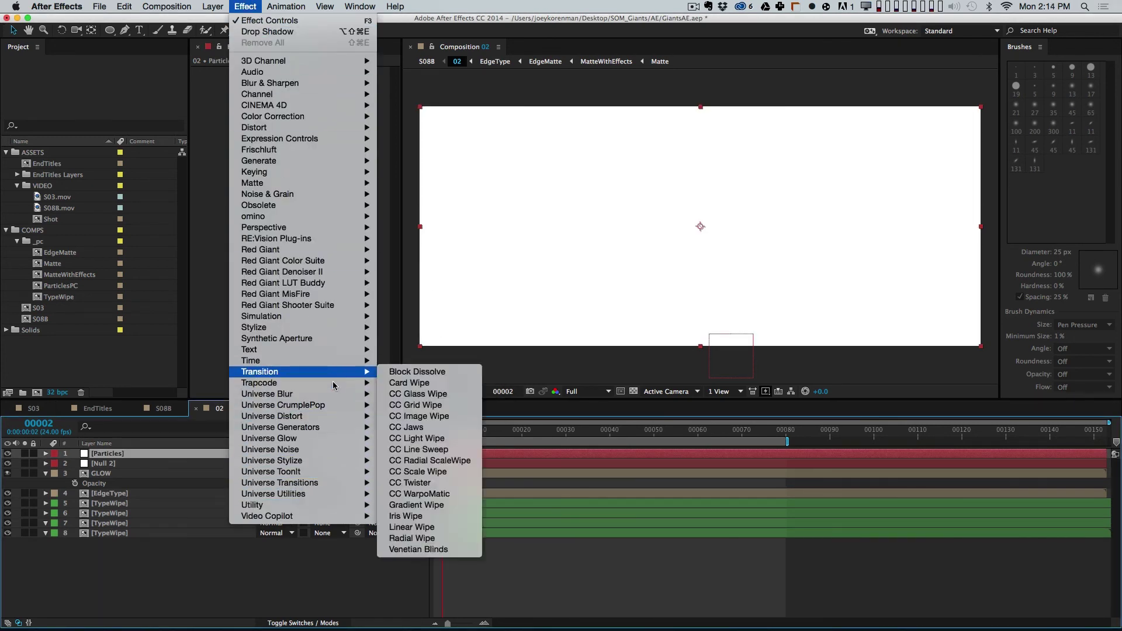
mouse_move(335, 383)
left_click(408, 438)
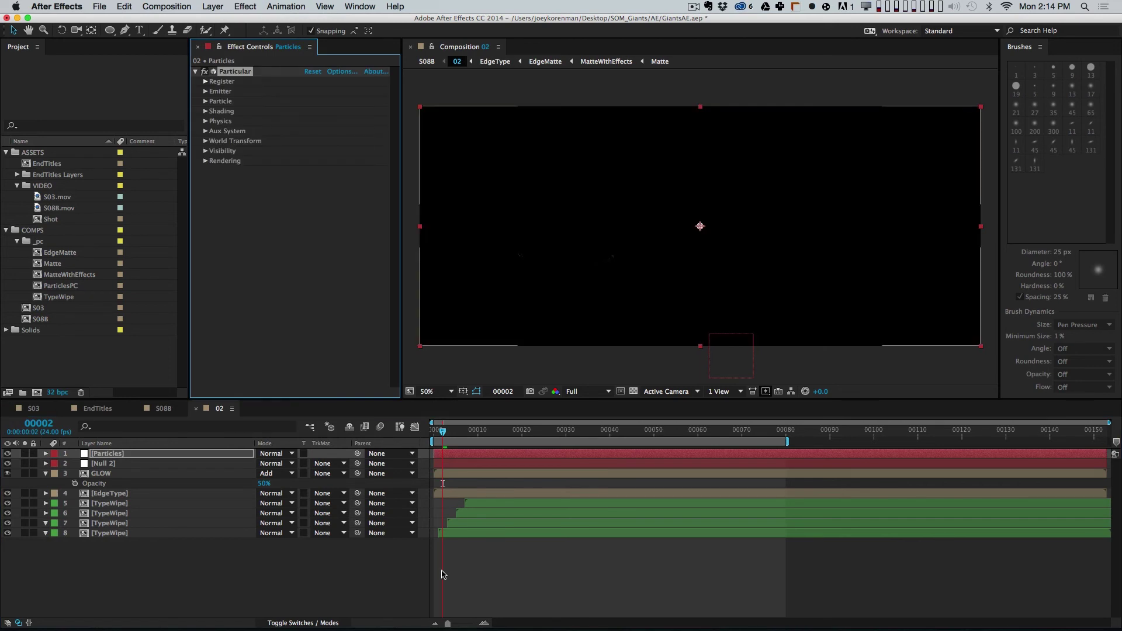
Step: Duplicate the EdgeType layer as Particle-Source and place it hidden beneath all other layers
left_click(135, 494)
key("super+d")
key("Return")
type("Particle-Source")
key("Return")
left_click(8, 496)
left_click_drag(116, 493, 119, 592)
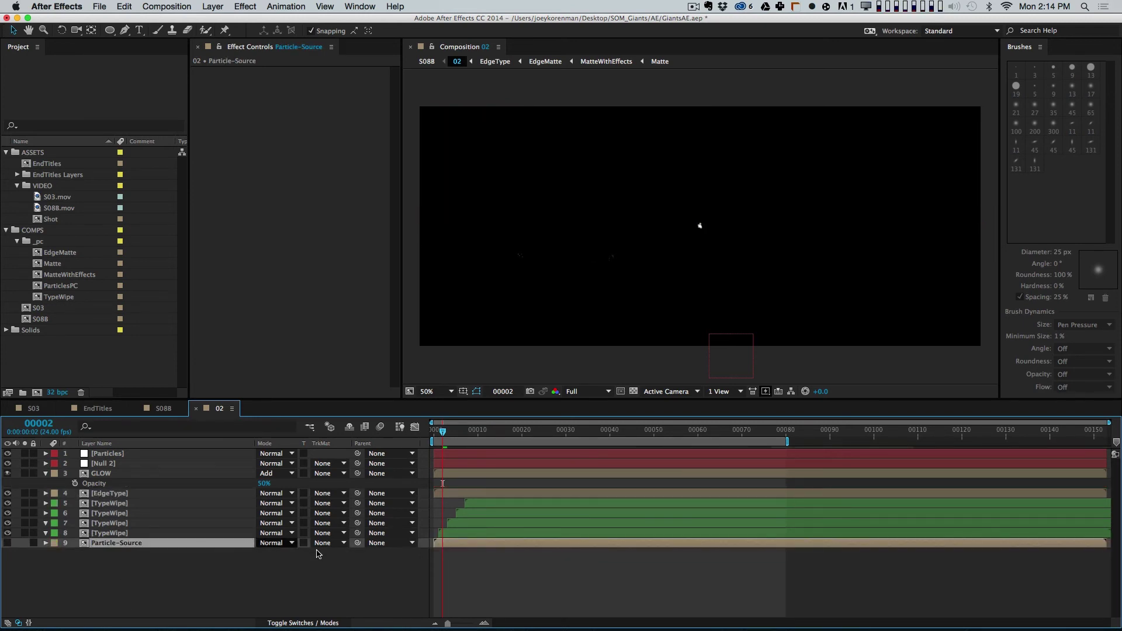
Step: Make the Particle-Source layer 3D
left_click(319, 554)
key("F4")
left_click(322, 543)
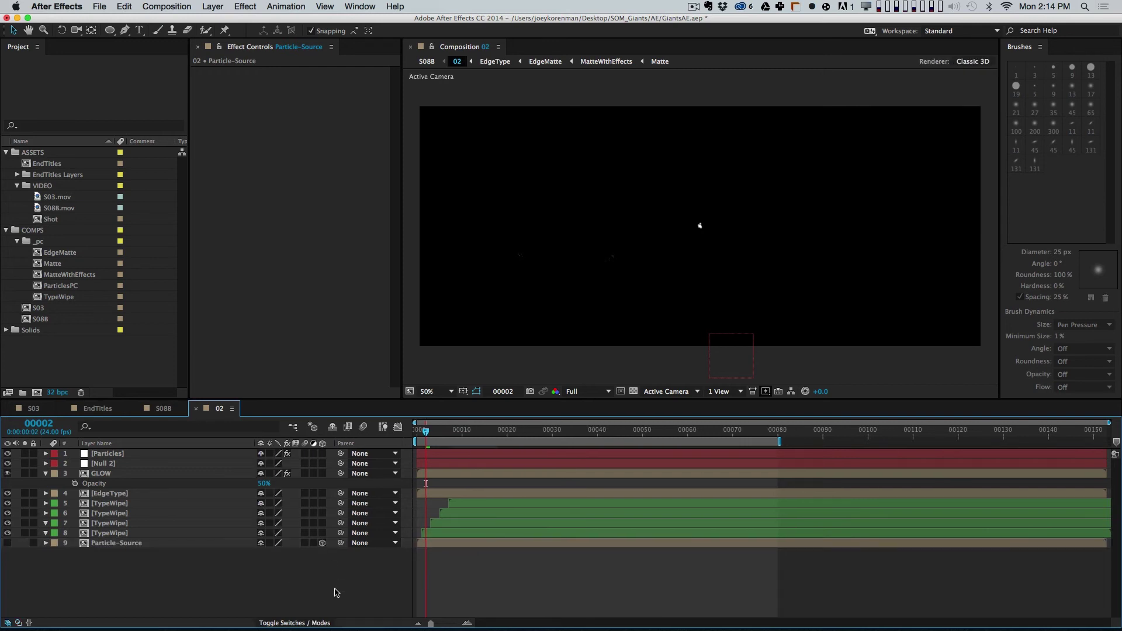
Step: Solo the Particles layer to view its emission at frame 36, and set the comp's preview resolution to Half
left_click(188, 453)
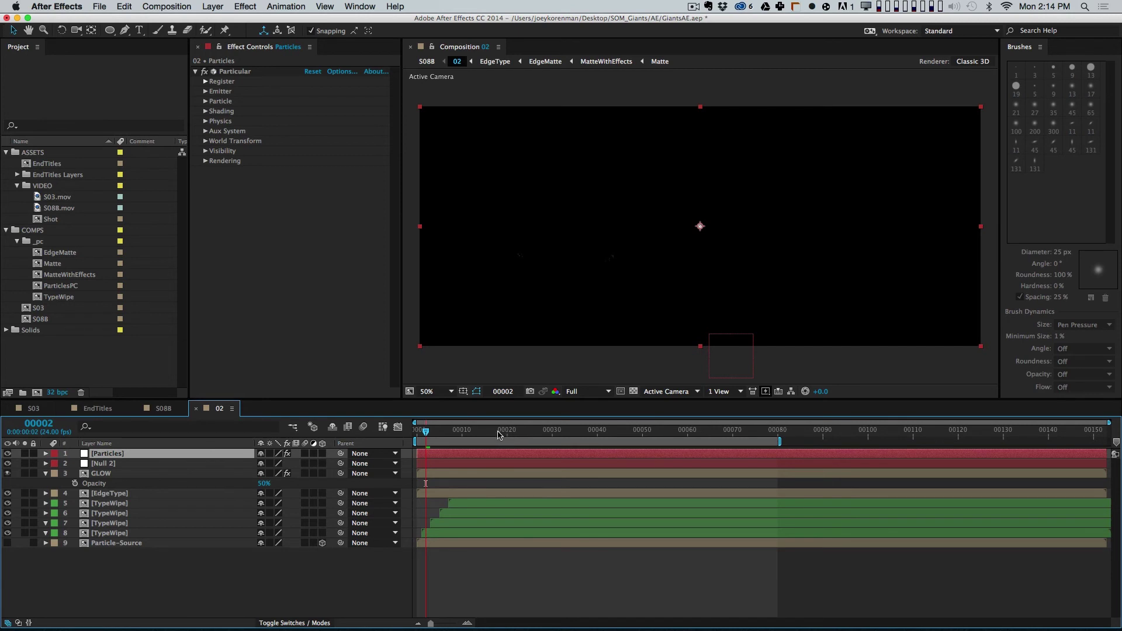
left_click(205, 91)
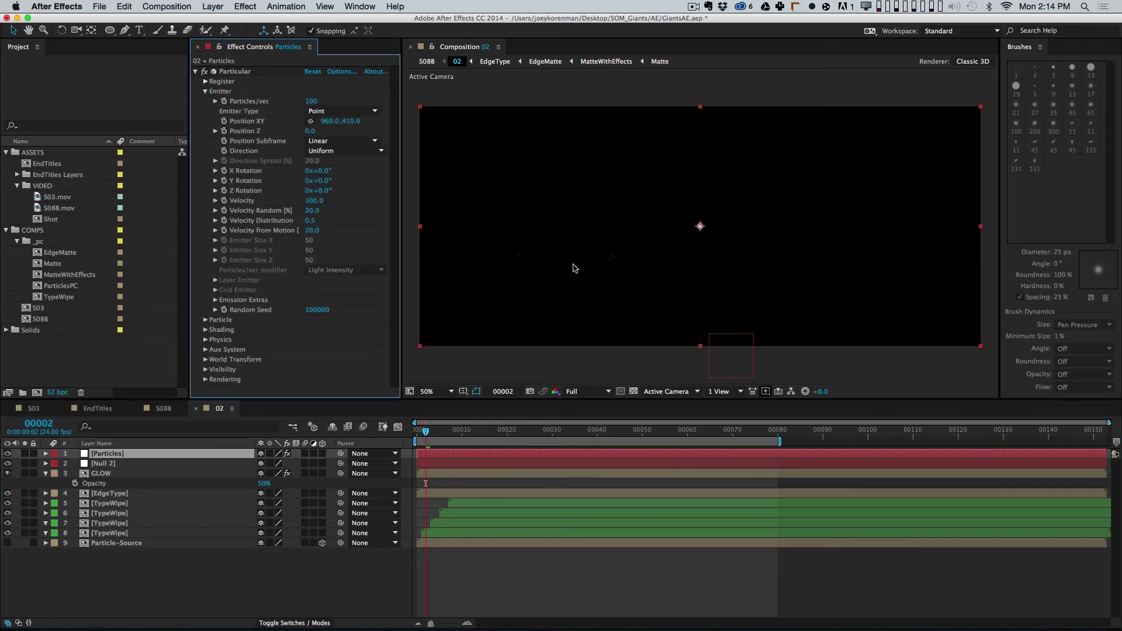
left_click(453, 431)
left_click(25, 454)
left_click_drag(457, 436, 579, 435)
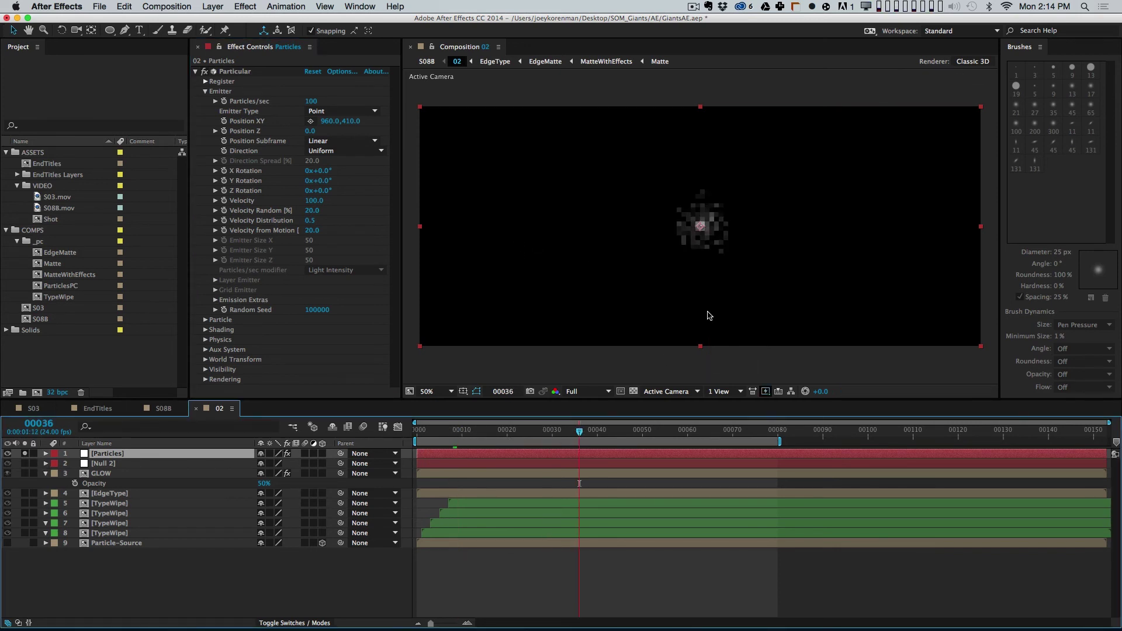
left_click(586, 392)
left_click(590, 432)
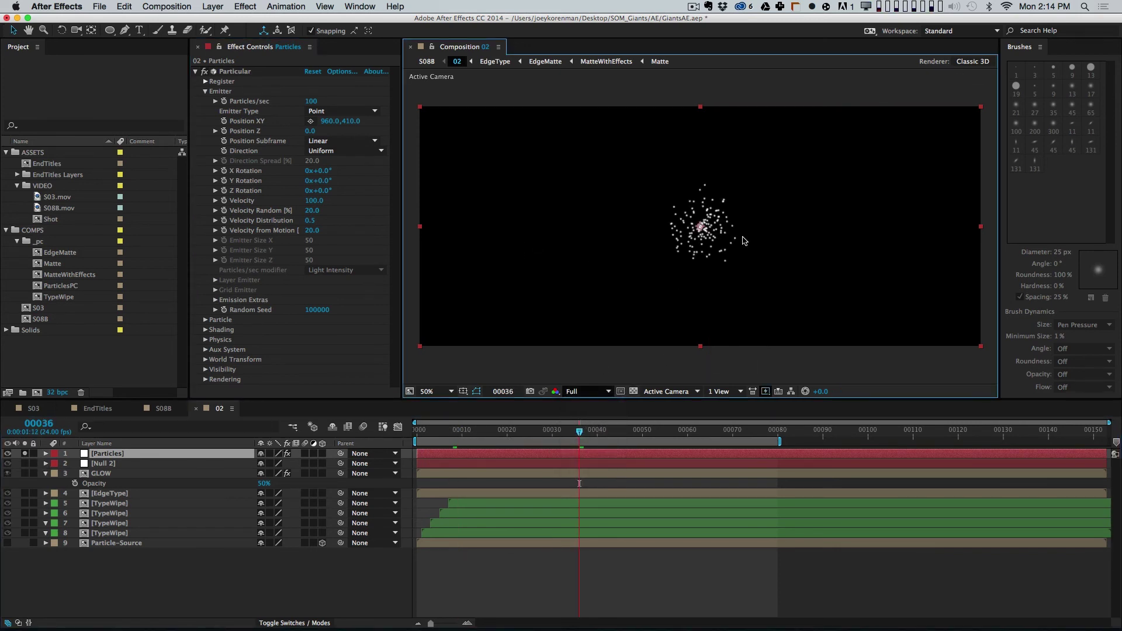
Step: Set Particular's Emitter Type to Layer and use Particle-Source as the emitter layer
left_click(340, 112)
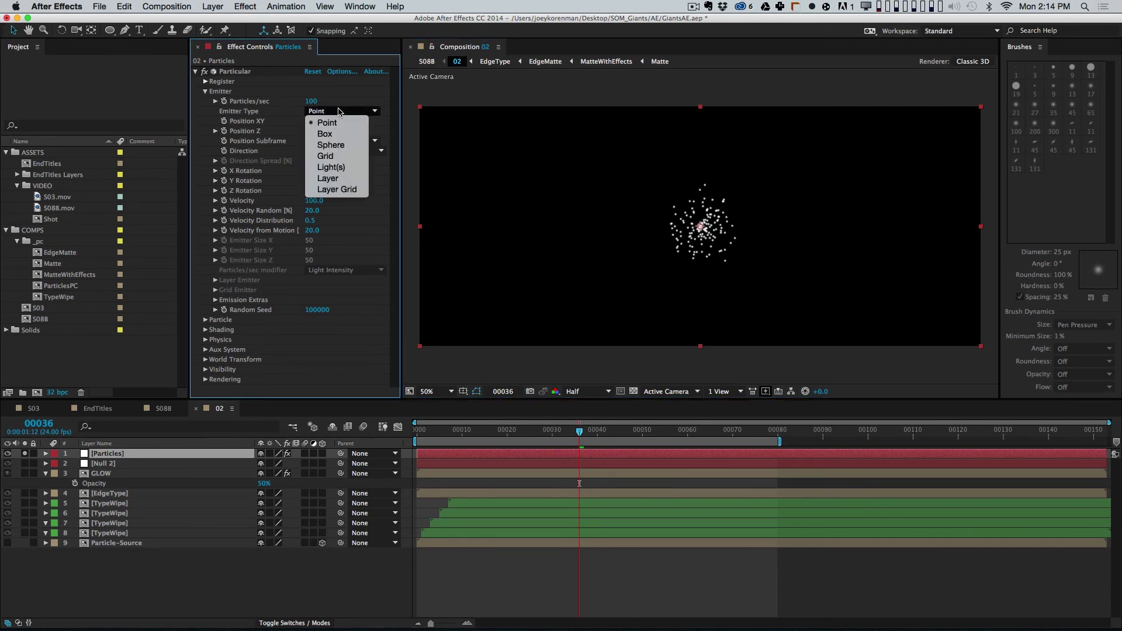
left_click(359, 180)
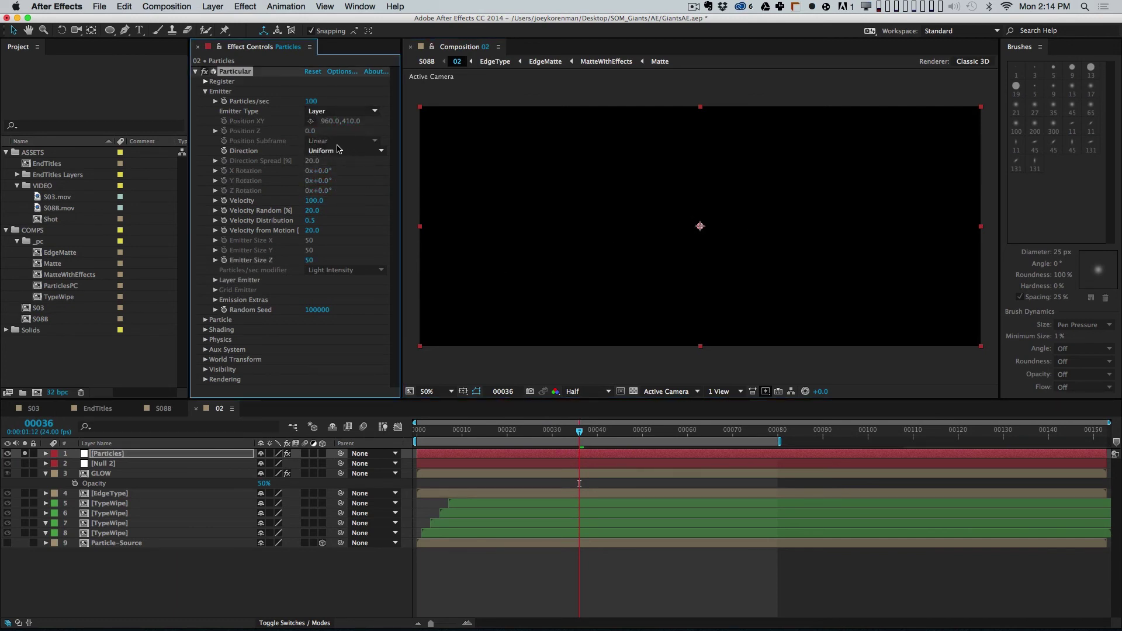
left_click(216, 280)
left_click(338, 290)
left_click(338, 291)
left_click(340, 291)
left_click(379, 409)
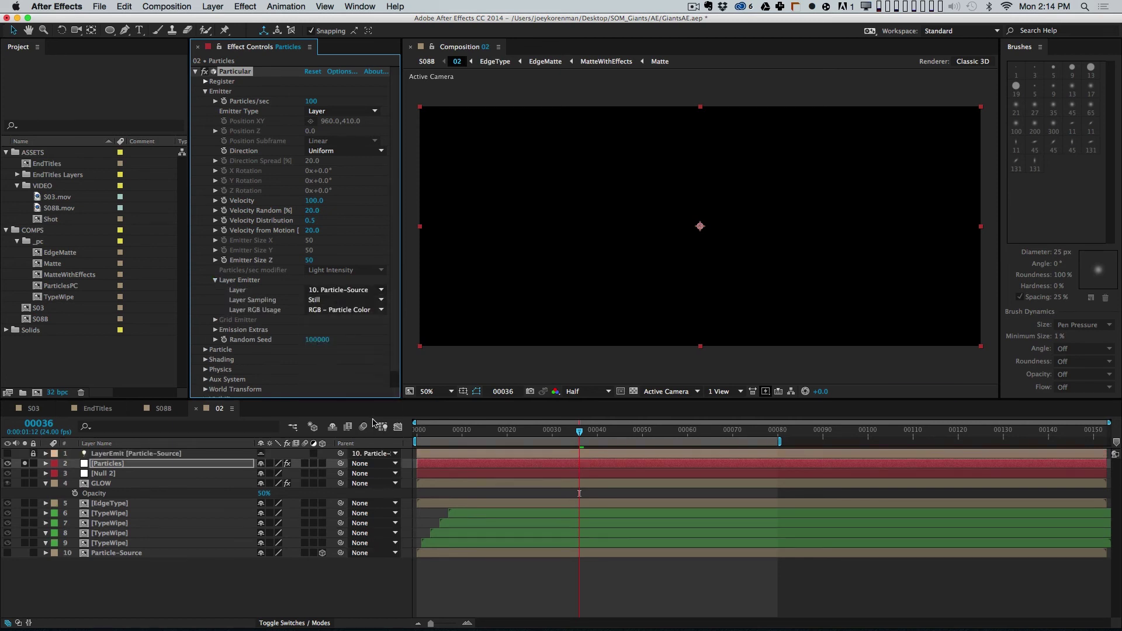
Step: Show and solo the Particle-Source layer, and check its travelling edge up to frame 23, including against the transparency grid
left_click(7, 553)
left_click(24, 552)
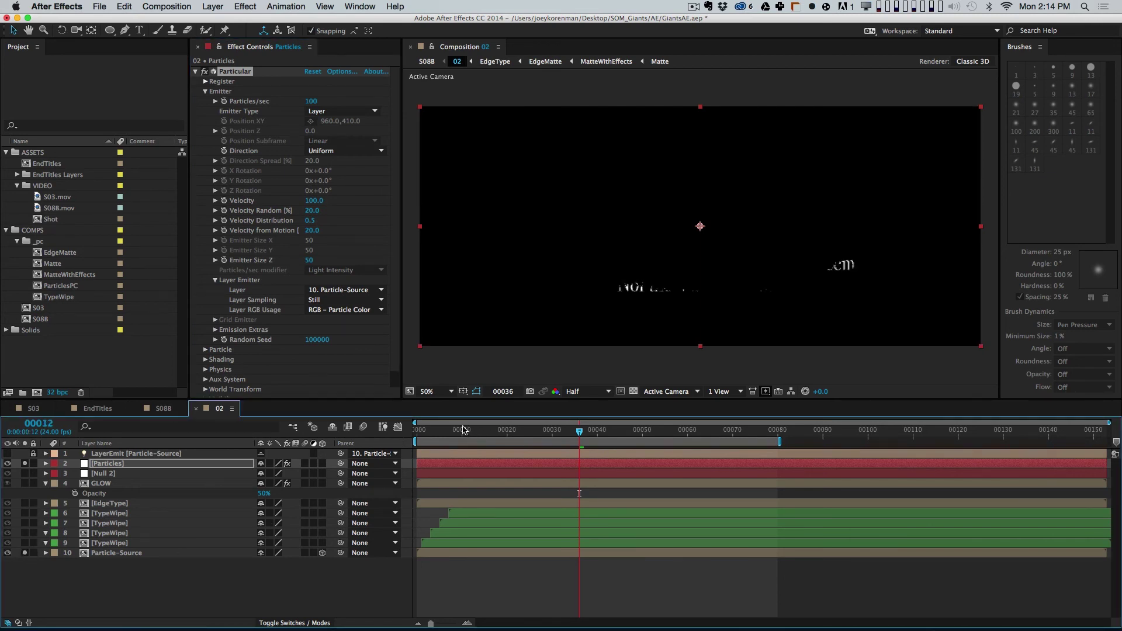
key("Home")
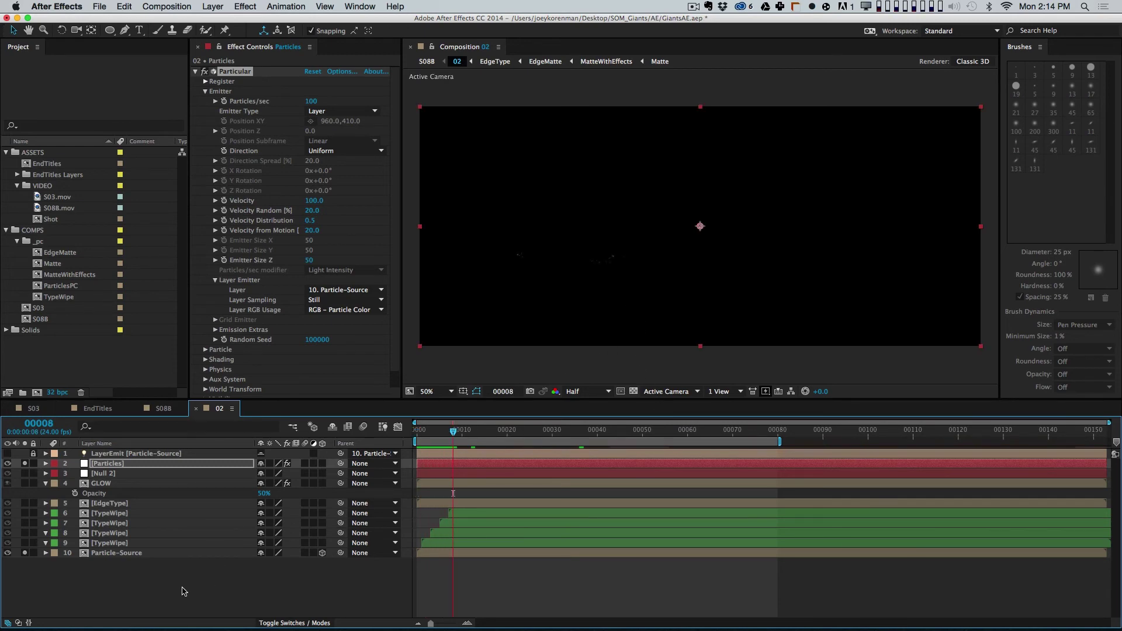
left_click(120, 554)
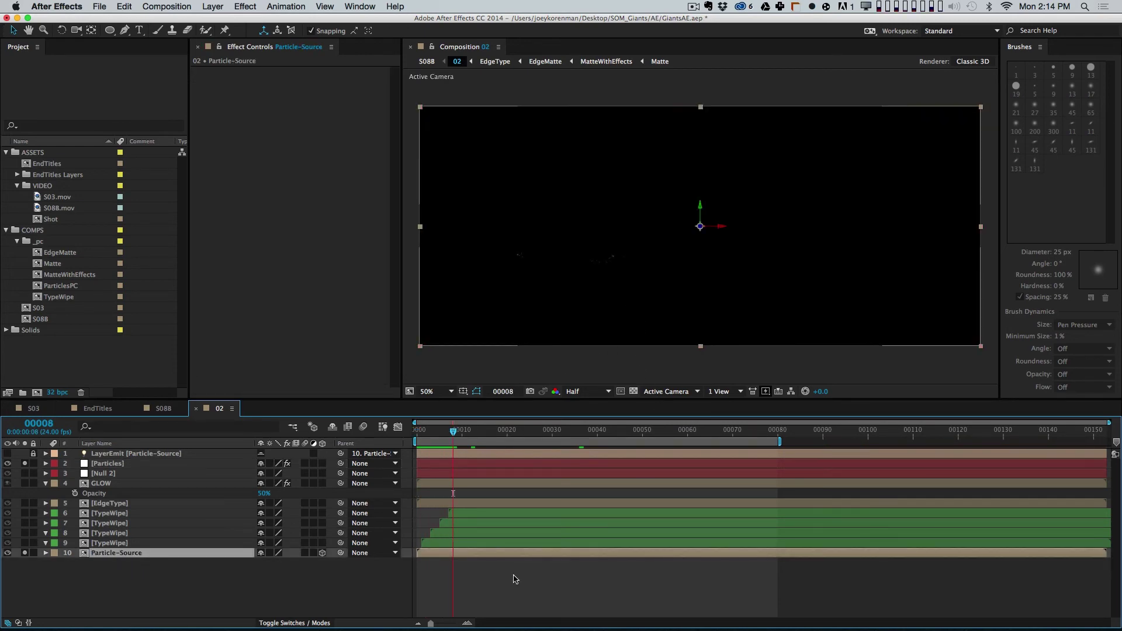
left_click(633, 392)
left_click(634, 392)
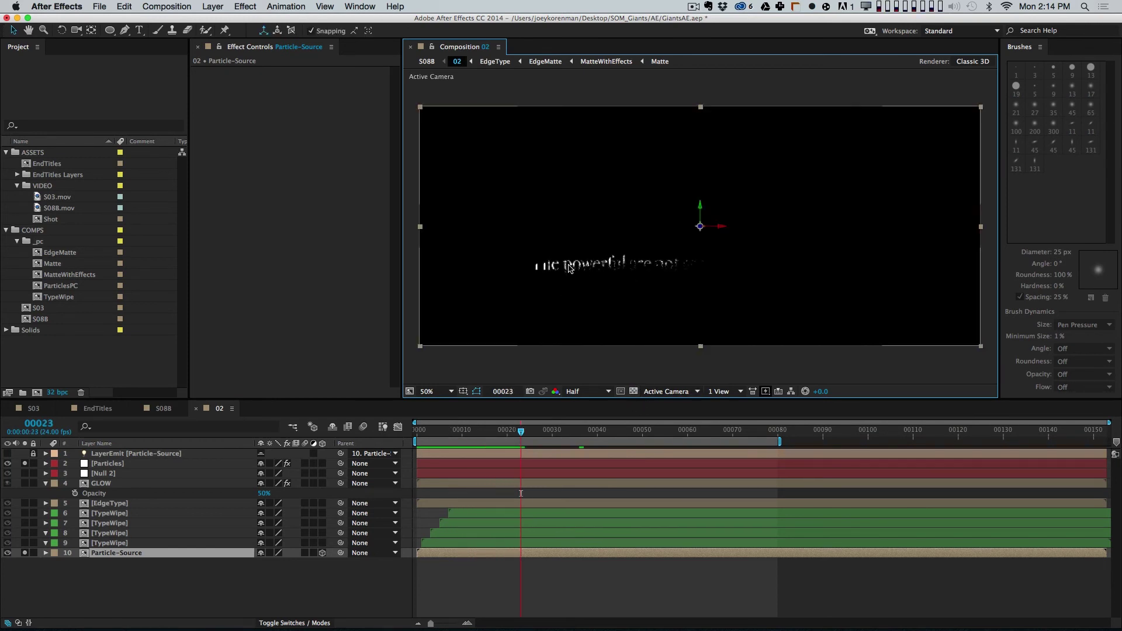
left_click(633, 391)
left_click(634, 392)
Step: Set Particular's Particles/sec to 50000 on the Particles layer and preview the emission
left_click(159, 463)
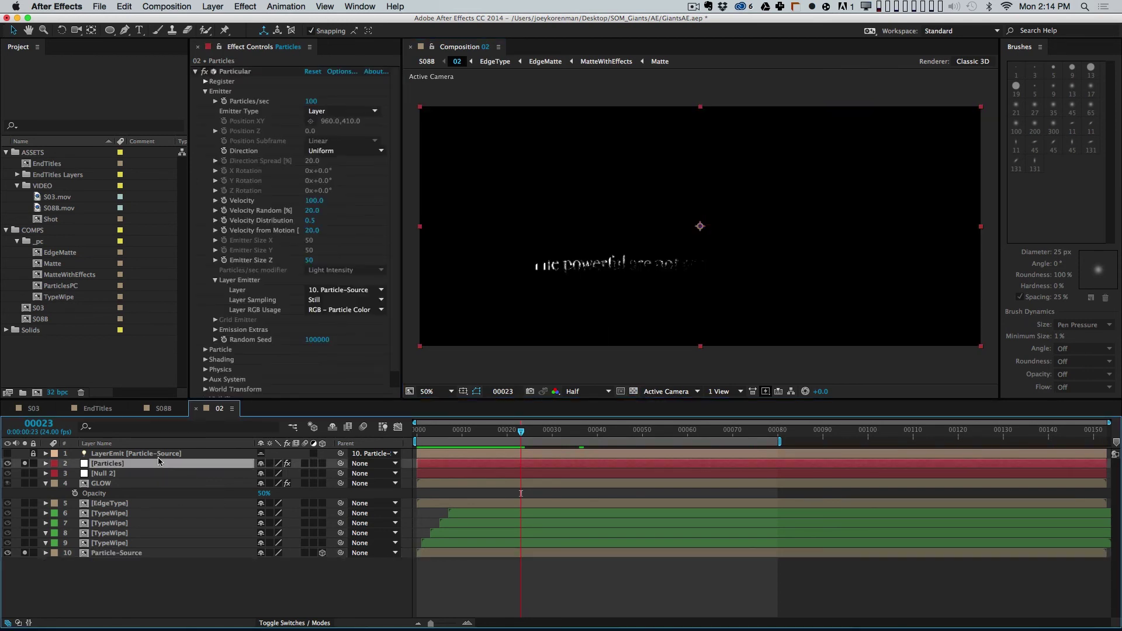
left_click(312, 101)
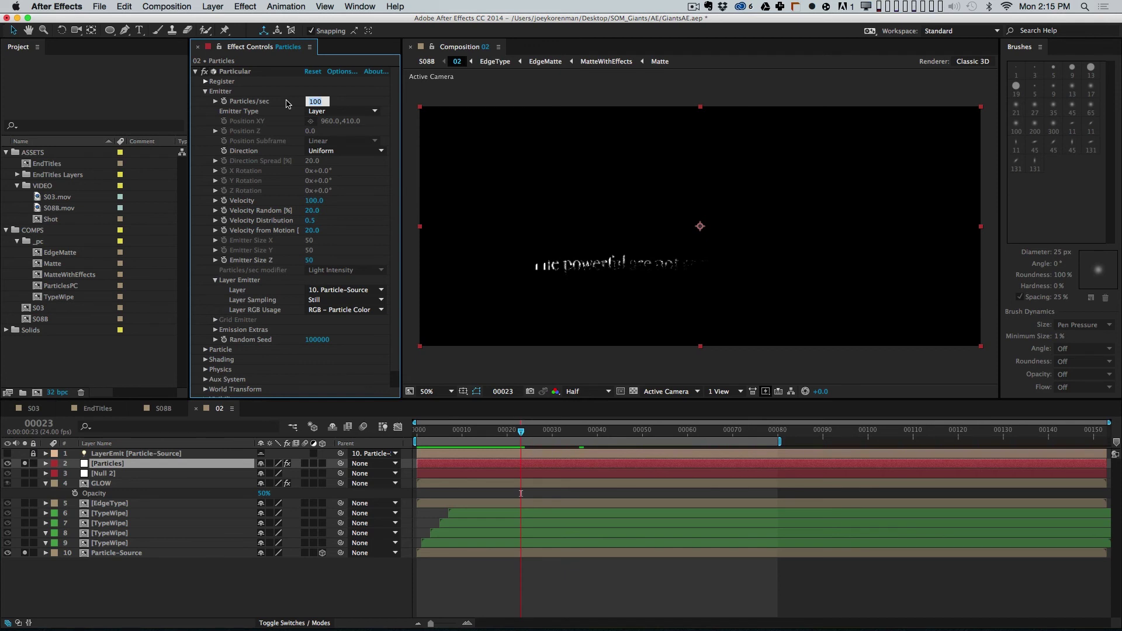
type("50000")
key("Return")
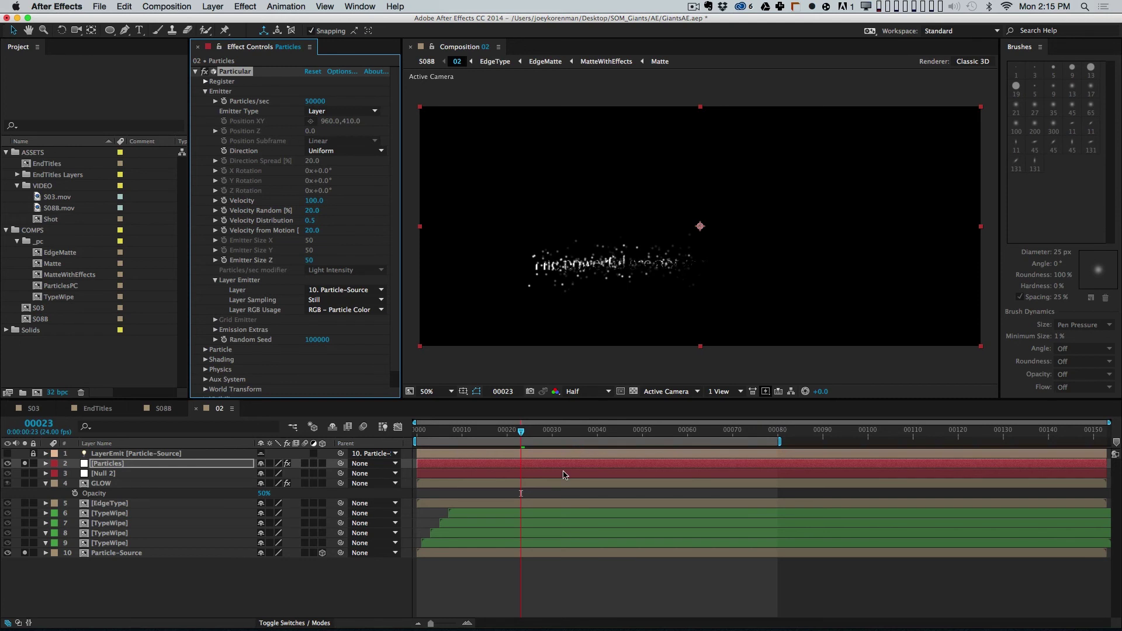
key("KP_0")
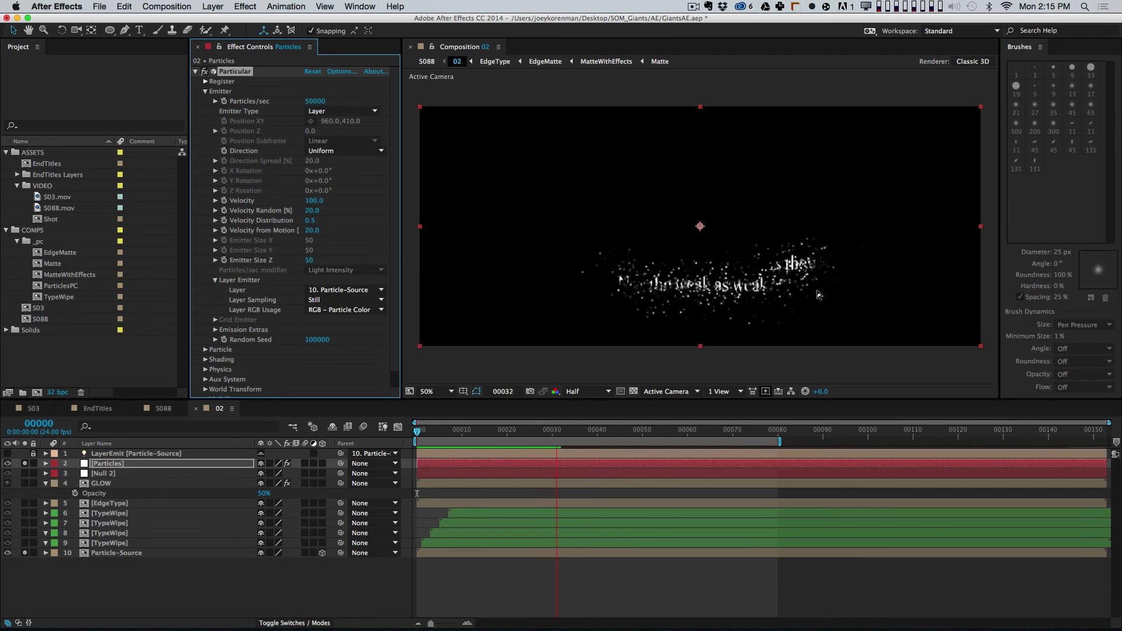
key("space")
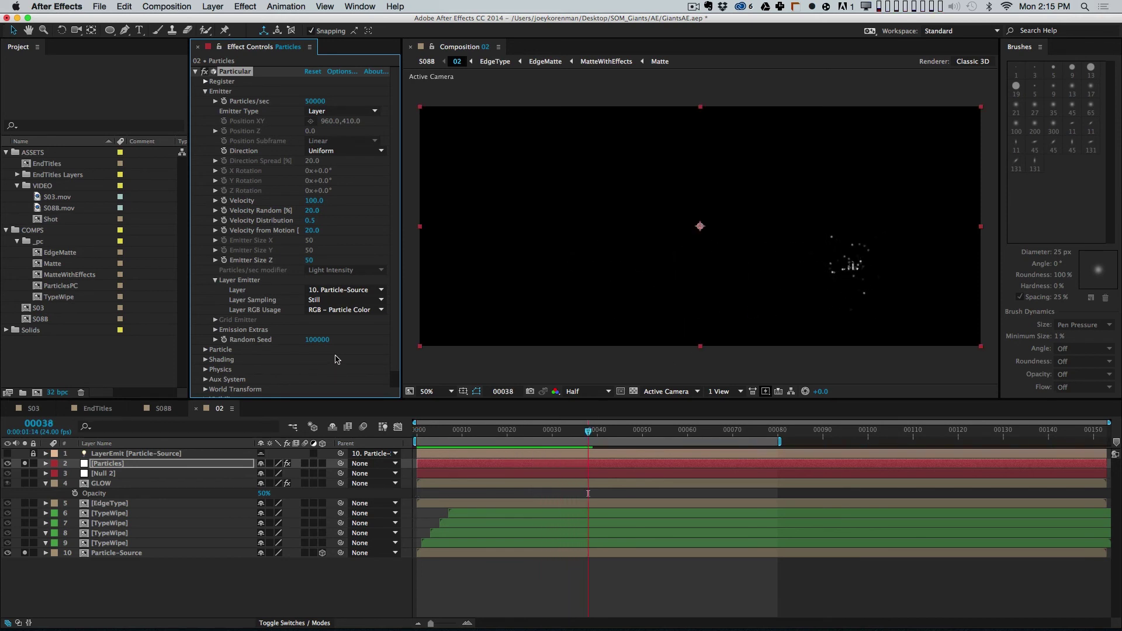
Step: Set the layer emitter's Layer Sampling to Particle Birth Time
left_click(344, 311)
left_click(283, 345)
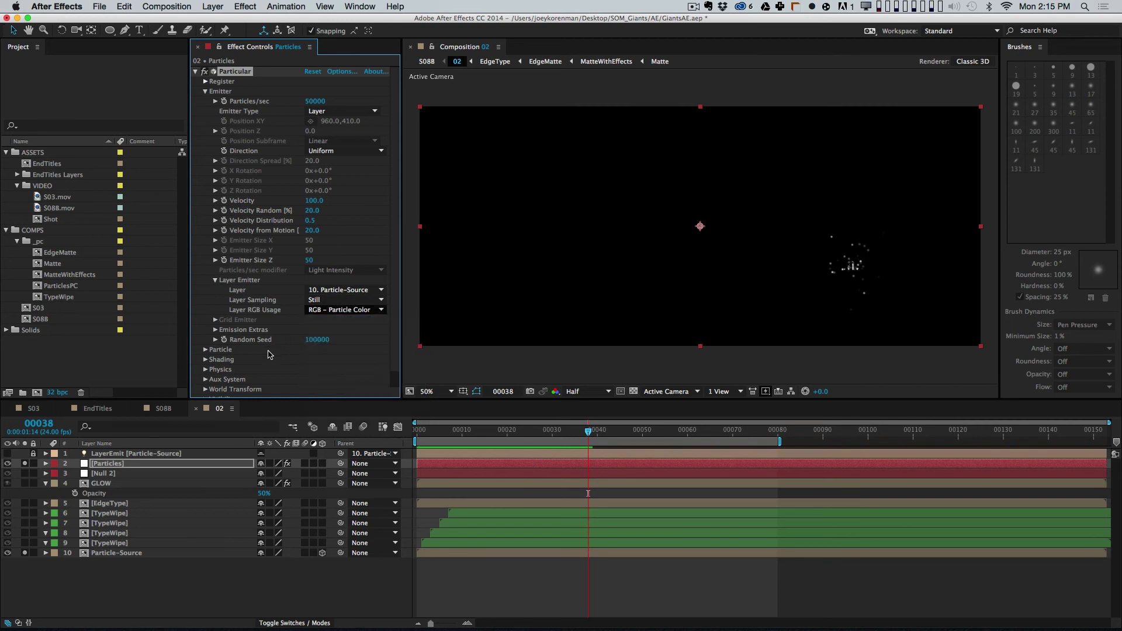
left_click(325, 299)
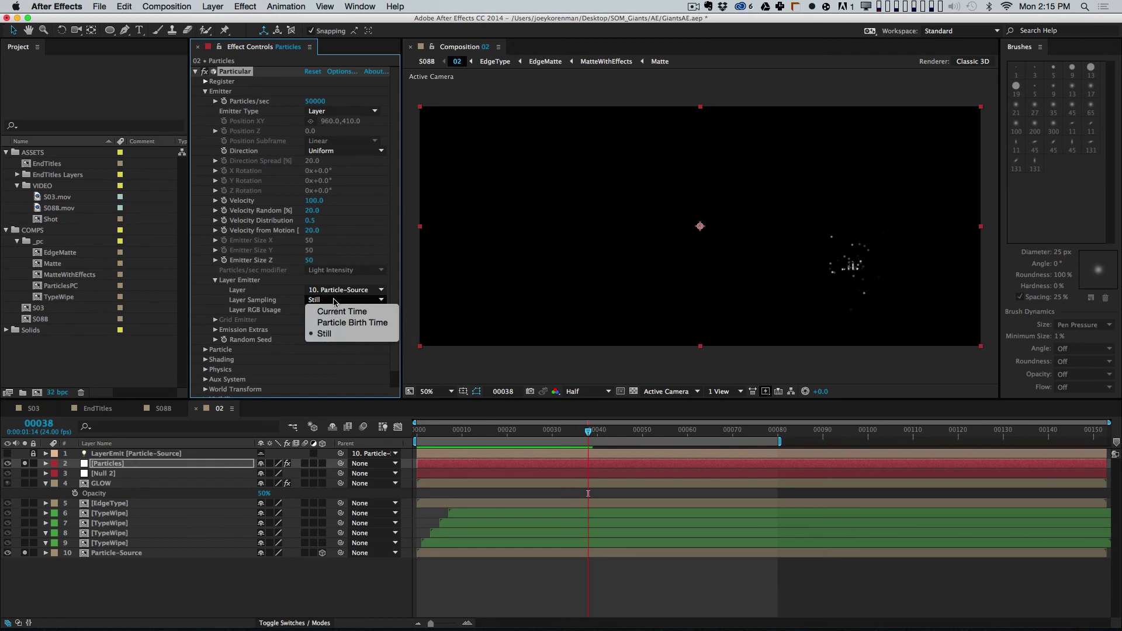
left_click(353, 323)
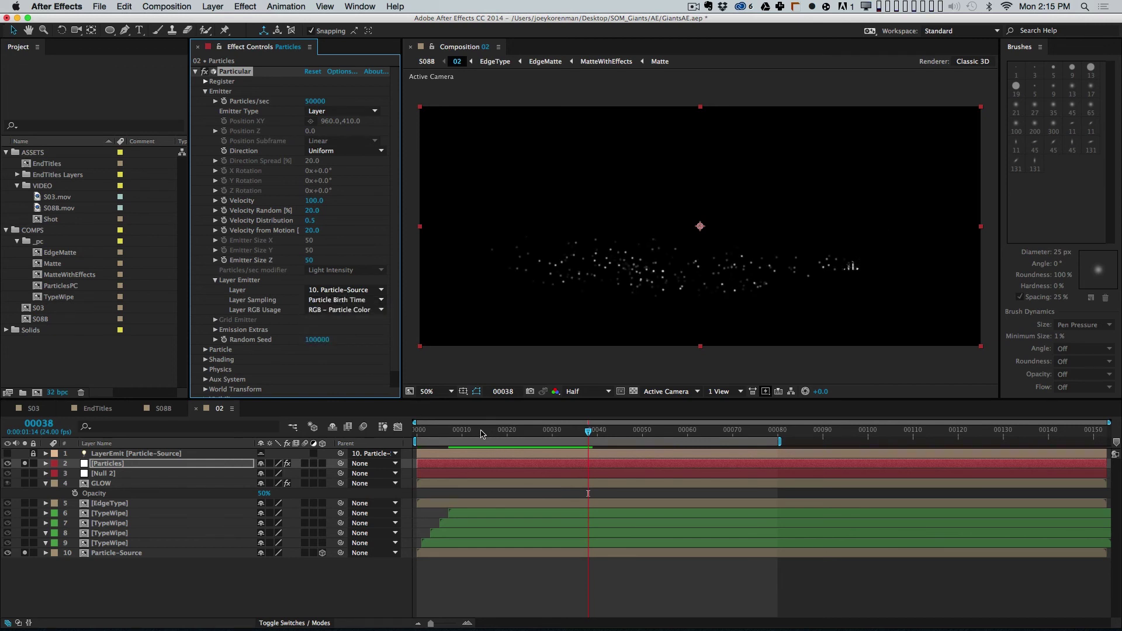
Step: Set the Particular emitter's Direction to Directional and preview the particle motion
left_click(444, 430)
left_click(435, 431)
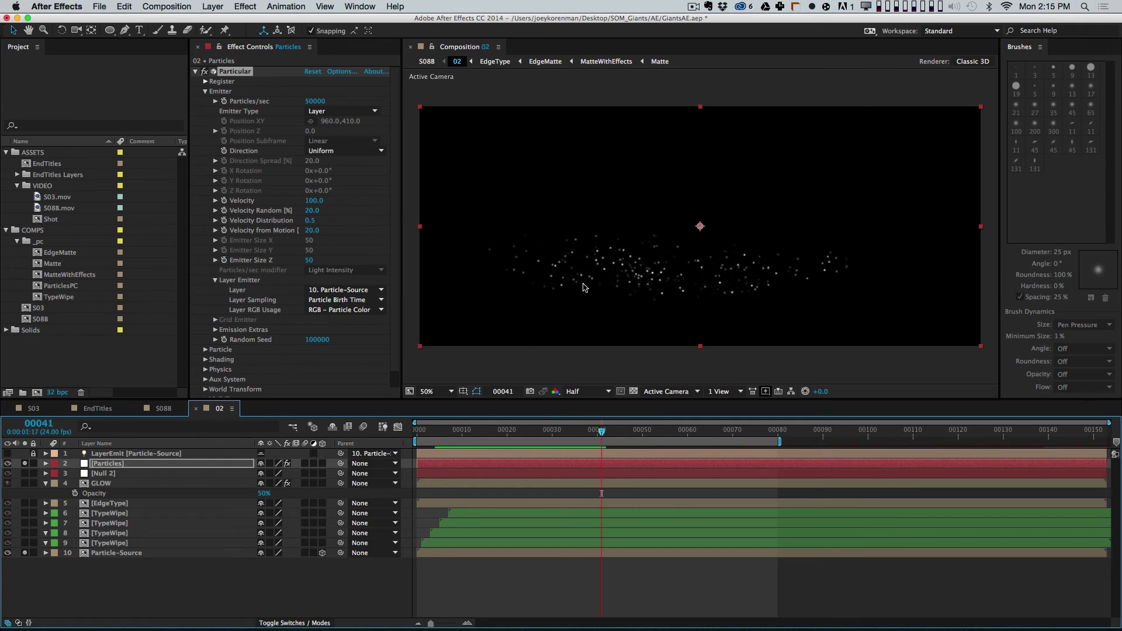
left_click(349, 150)
left_click(349, 175)
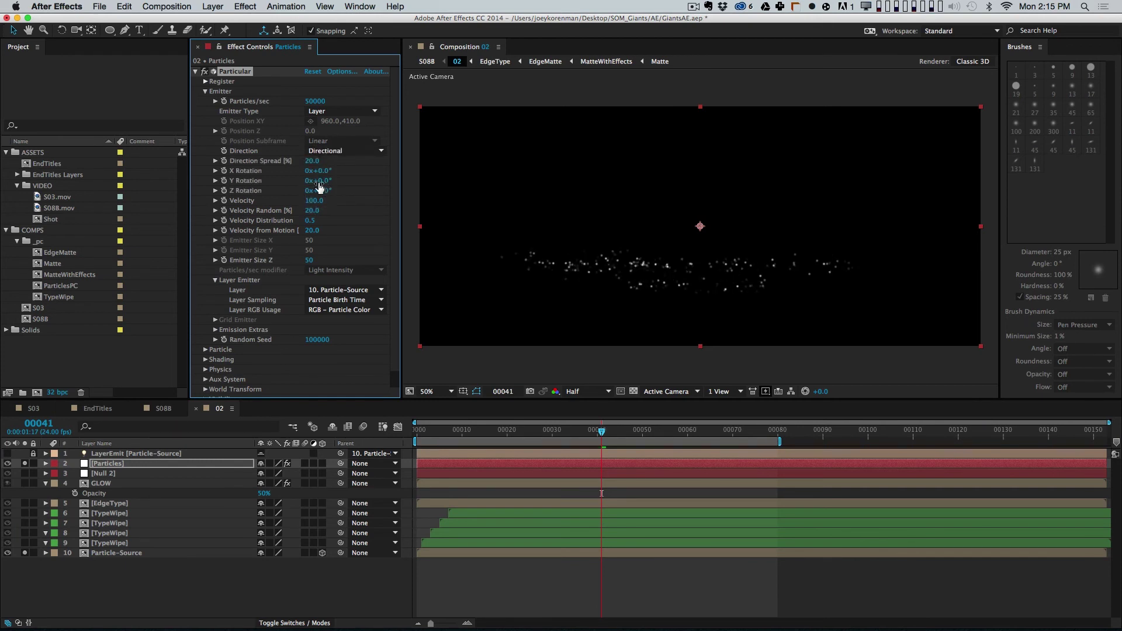
key("KP_0")
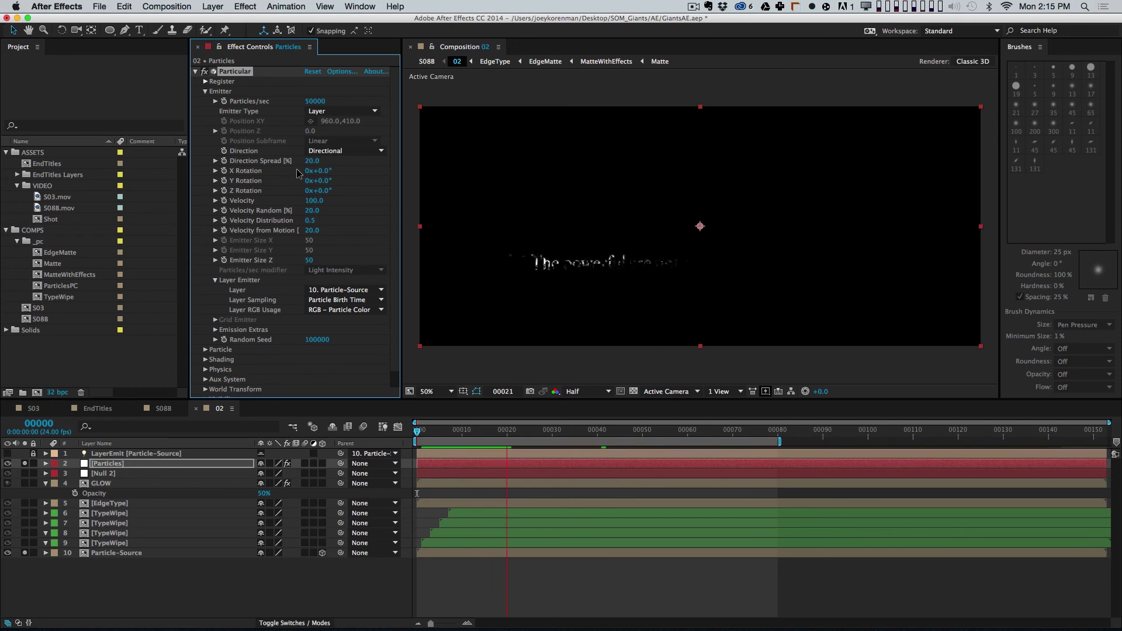
key("space")
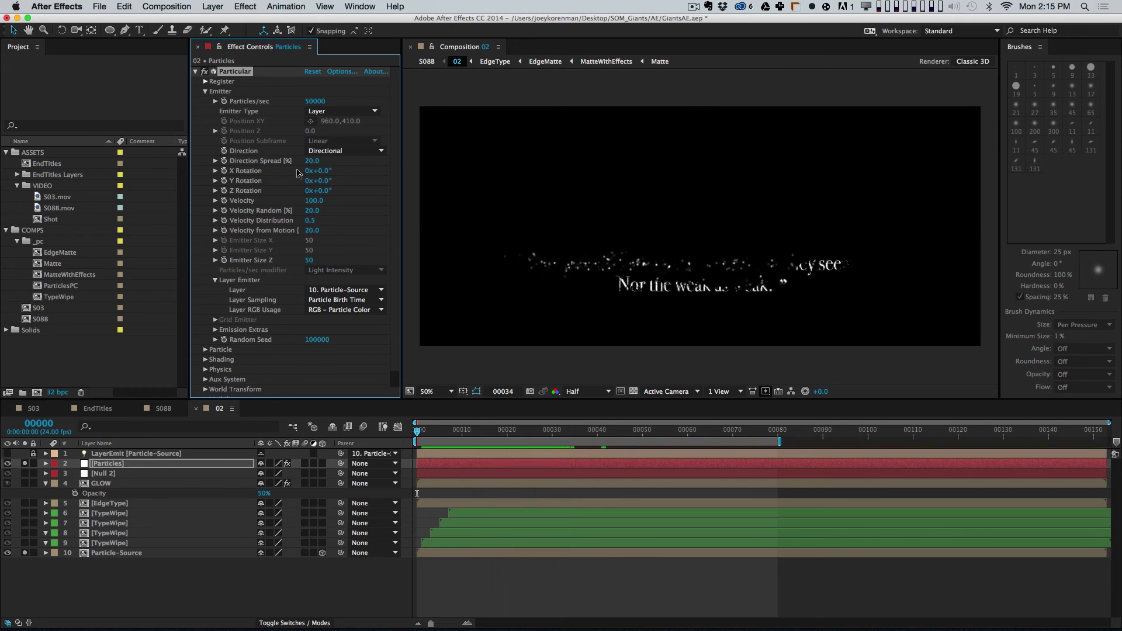
Step: Set the emitter's X Rotation to -90° so the particles travel upward, and preview the emission from the start
left_click_drag(312, 170, 292, 171)
left_click(320, 170)
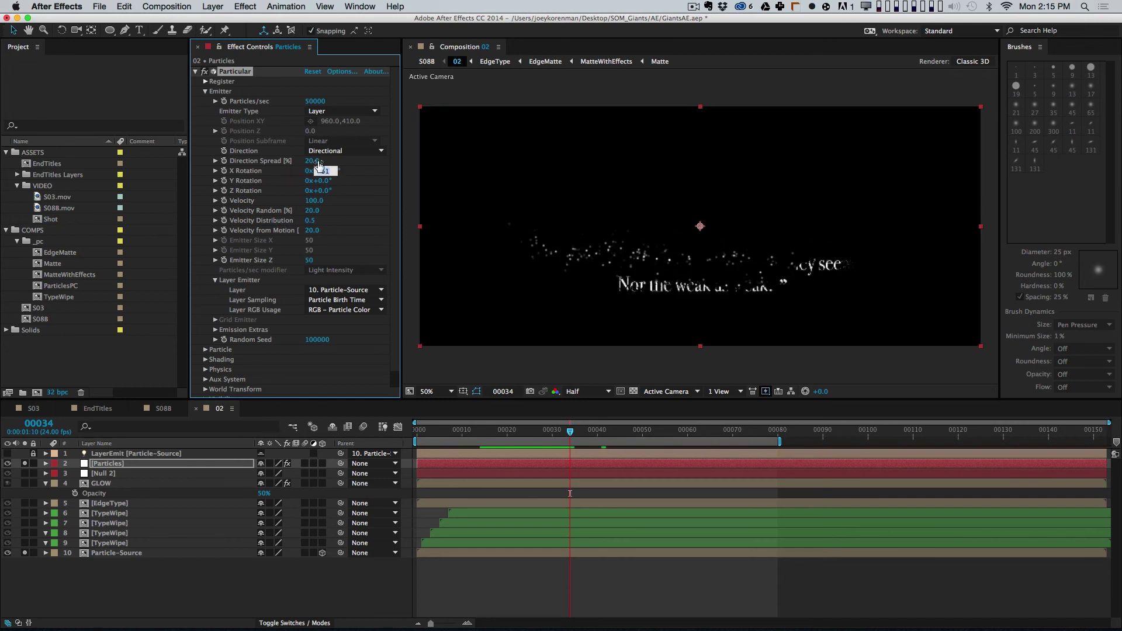
type("-90")
key("Return")
key("Home")
key("KP_0")
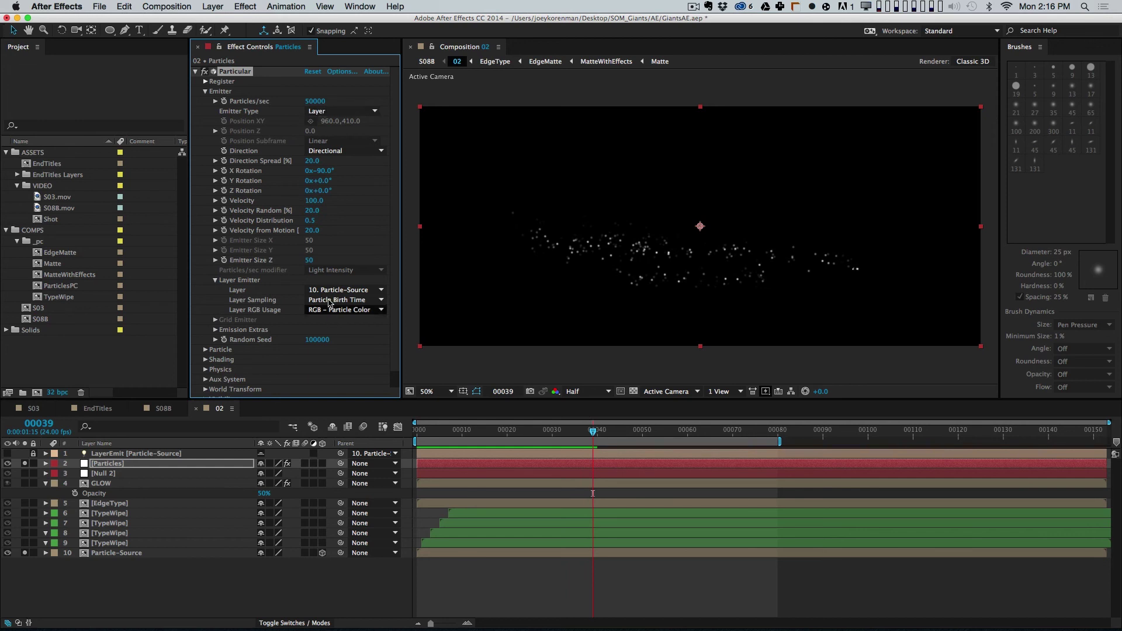
Step: Set the particles' Size to 2 and Size Random to 75%
left_click(205, 349)
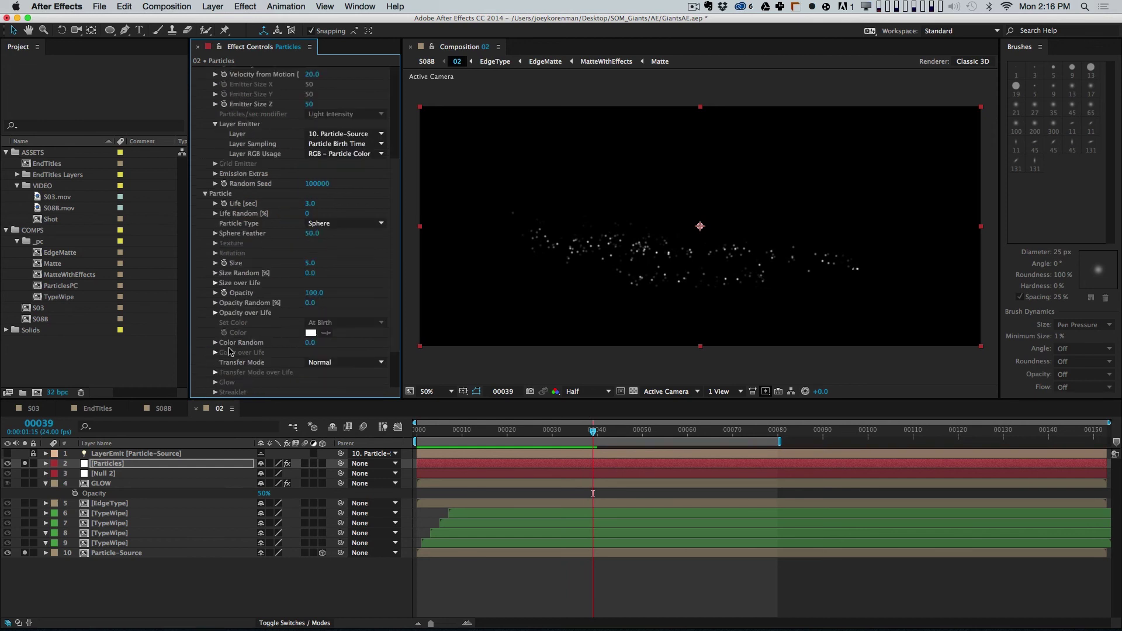
left_click(310, 263)
type("2")
key("Return")
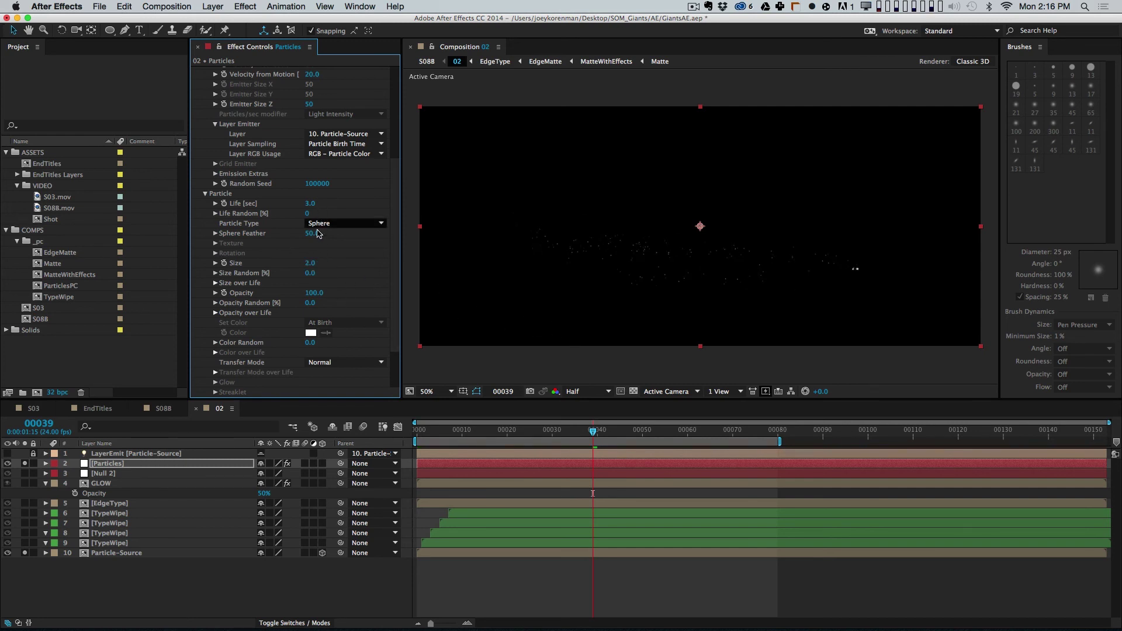
left_click(310, 273)
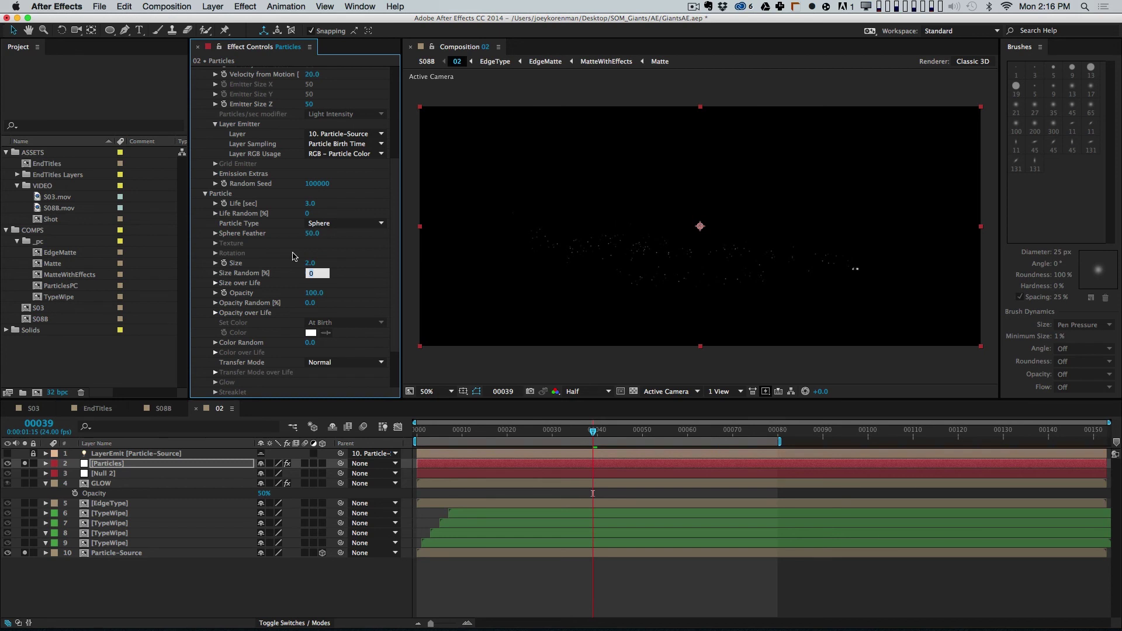
key("Return")
scroll(395, 141, "up", 8)
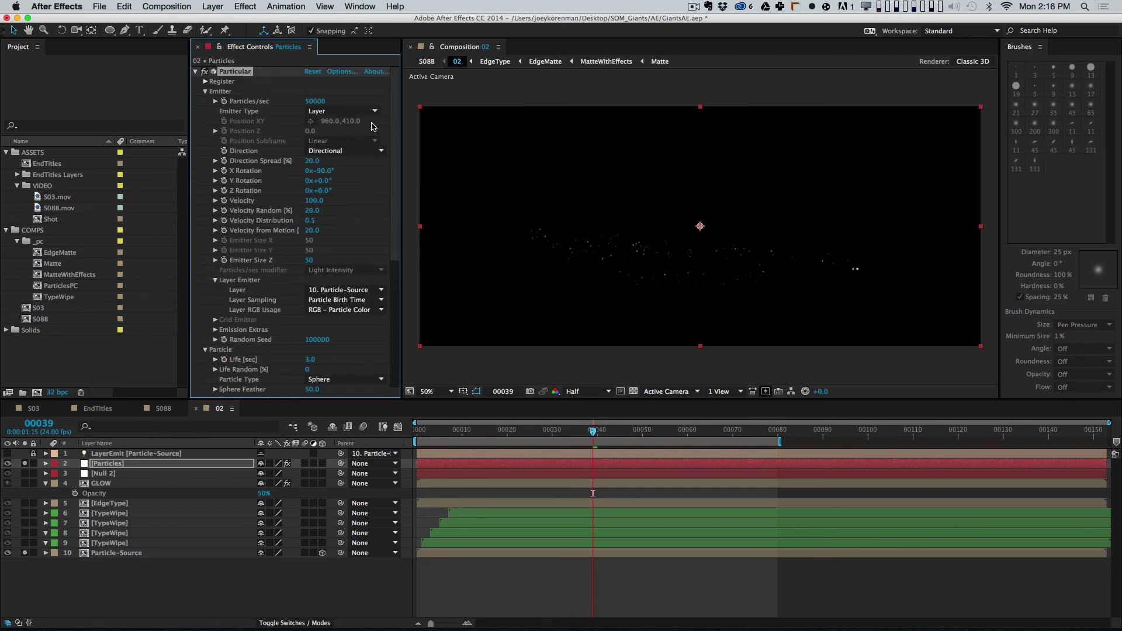
Step: Raise the emitter's Particles/sec to 500000 and preview the denser emission
left_click(329, 100)
key("Right")
key("Return")
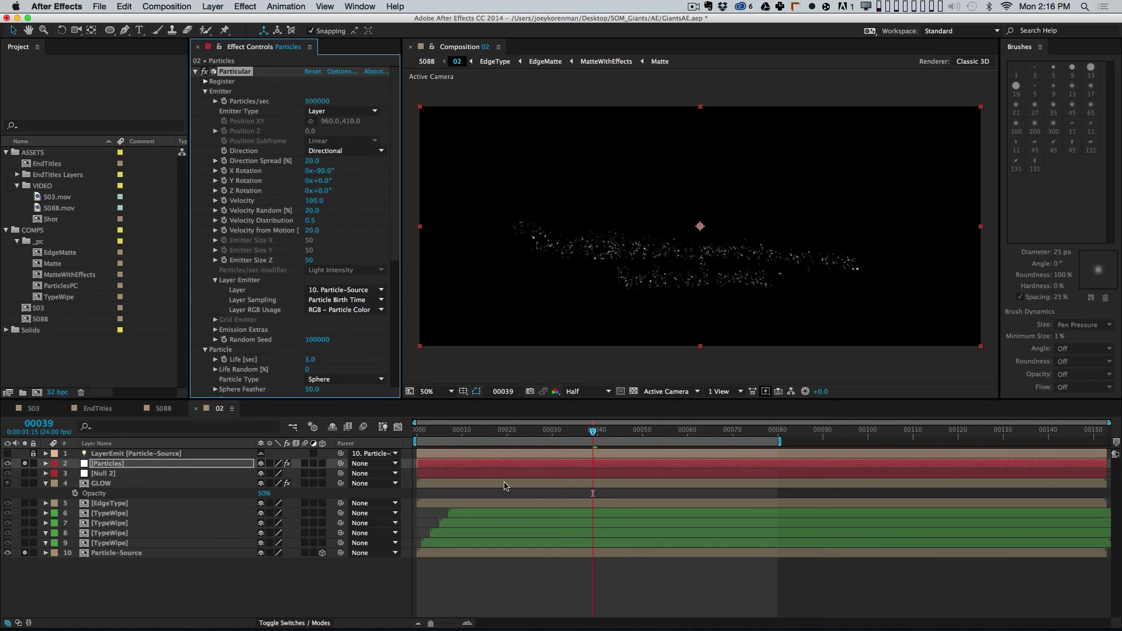
key("KP_0")
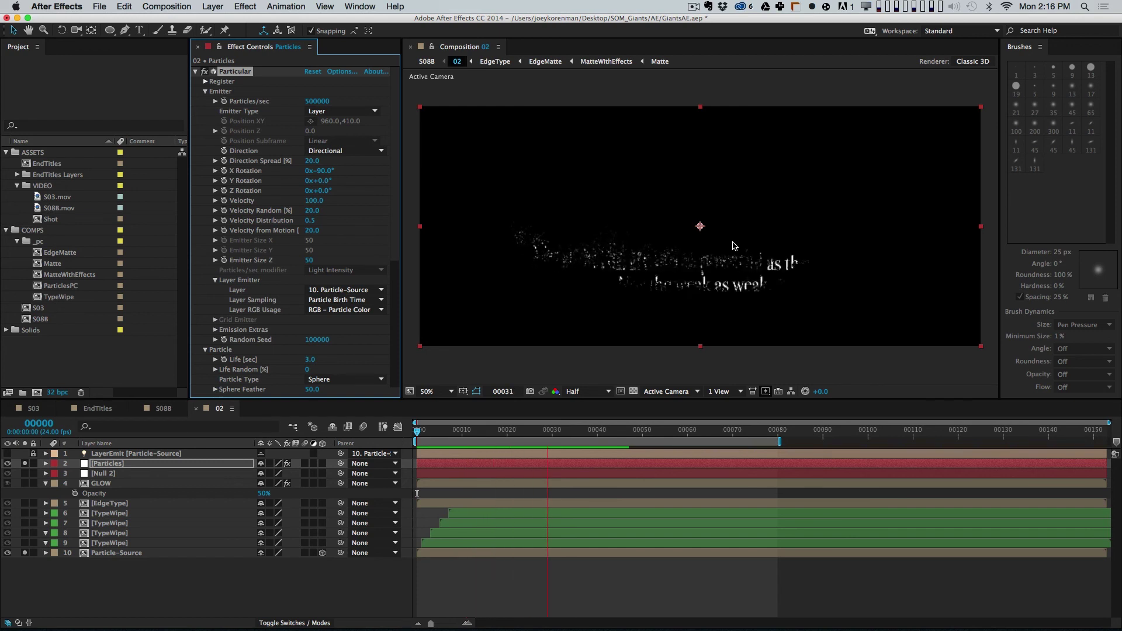
key("space")
Step: Set the emitter's Velocity to 250, Velocity Random to 100% and Velocity Distribution to 1, and preview the spread
left_click(314, 201)
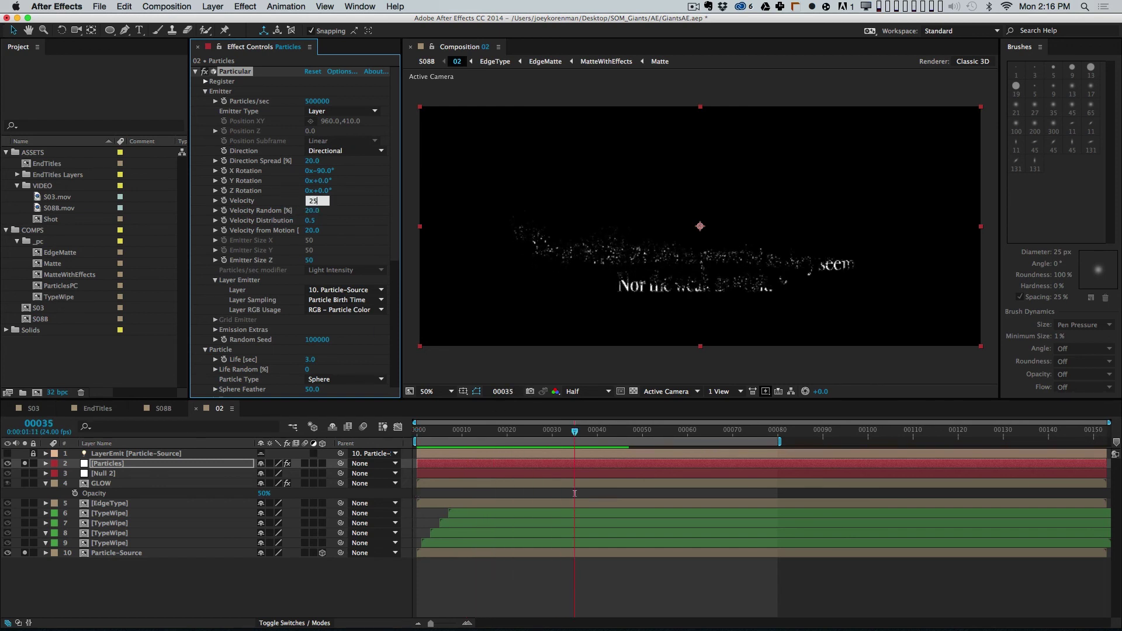
key("Tab")
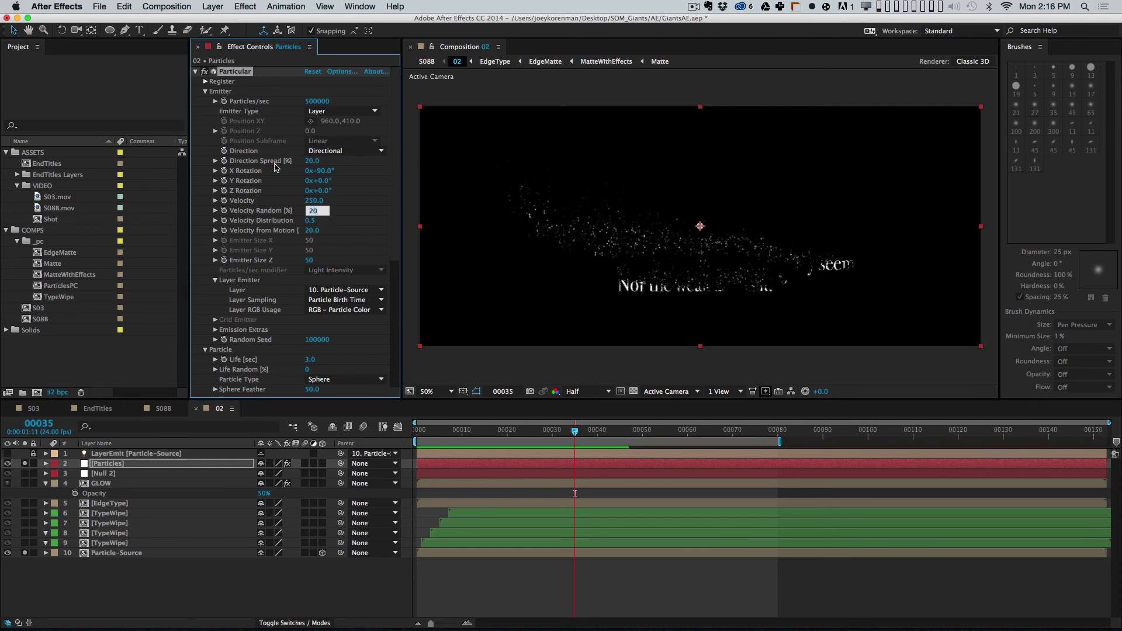
type("100")
key("Tab")
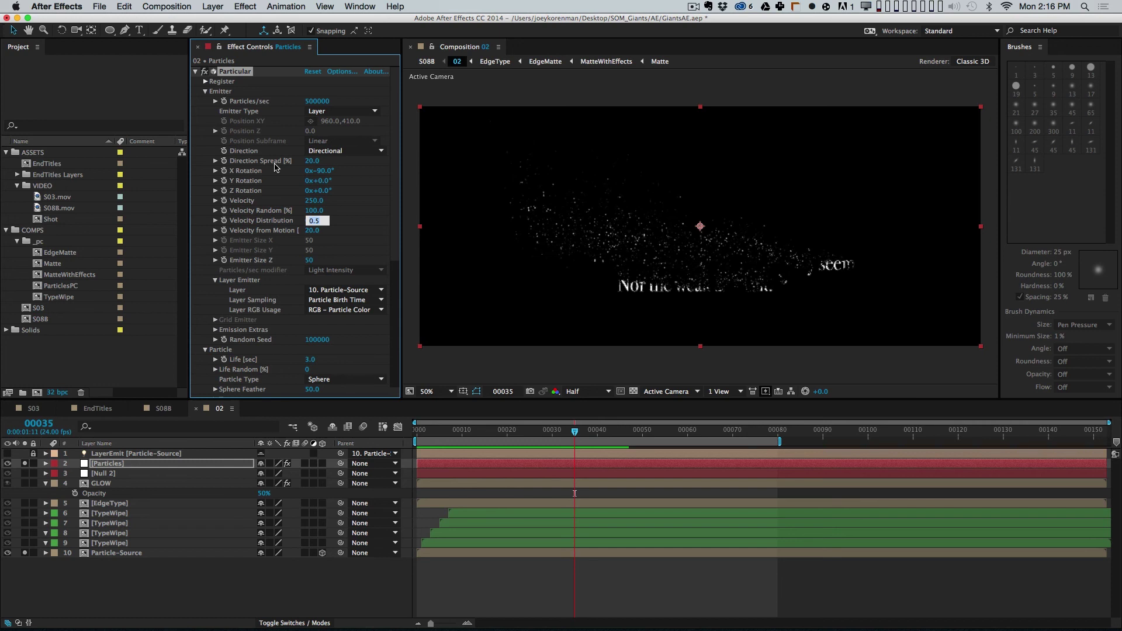
key("Return")
key("Home")
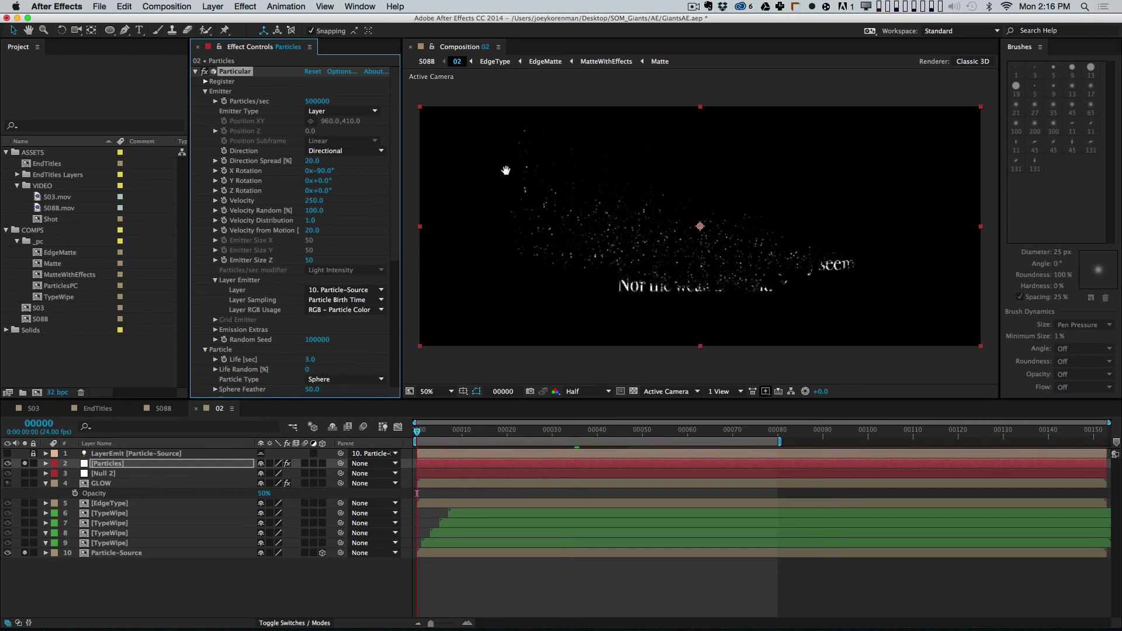
key("space")
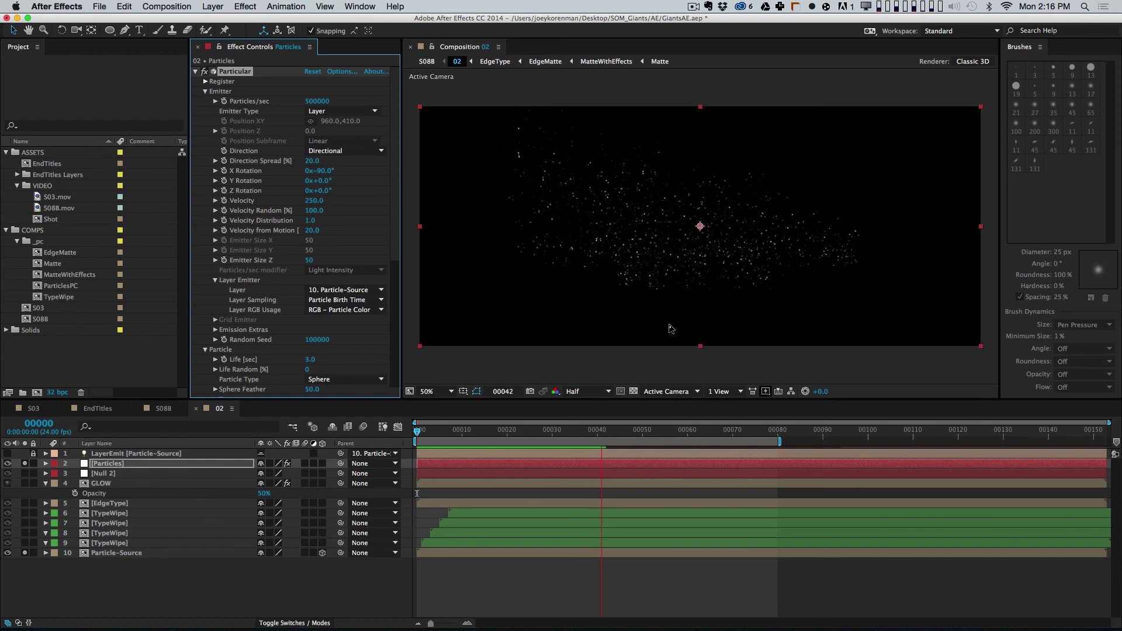
key("space")
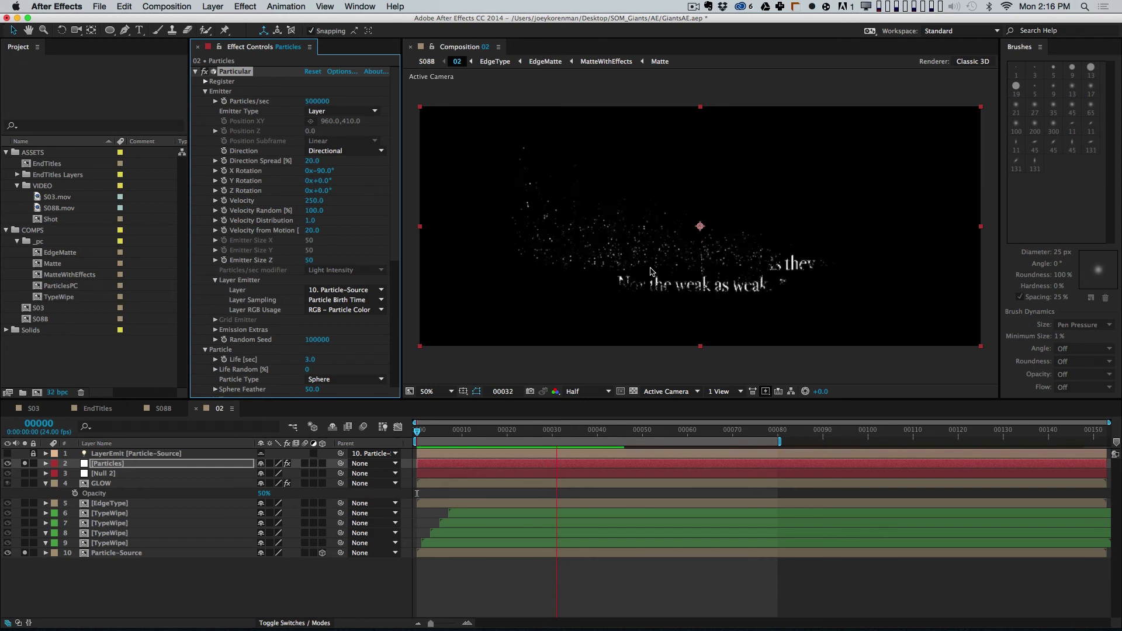
key("space")
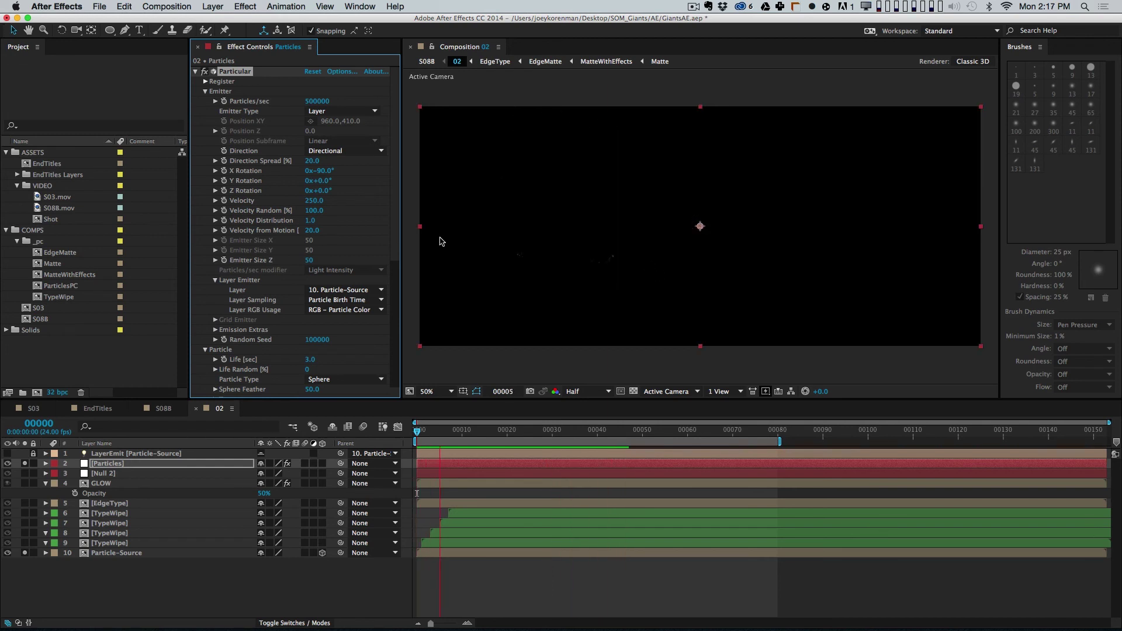
key("space")
Step: Set the Air Resistance in Particular's Air physics to 2 and preview the slowed particles
scroll(395, 343, "down", 5)
left_click(206, 353)
scroll(211, 356, "down", 1)
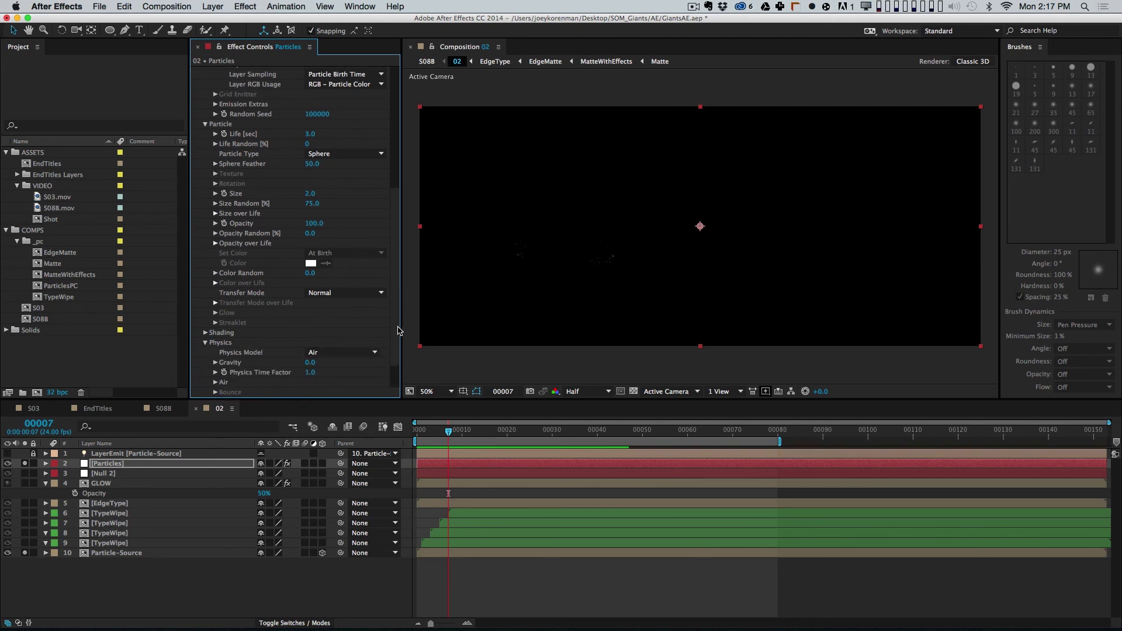
scroll(377, 375, "down", 2)
left_click(214, 343)
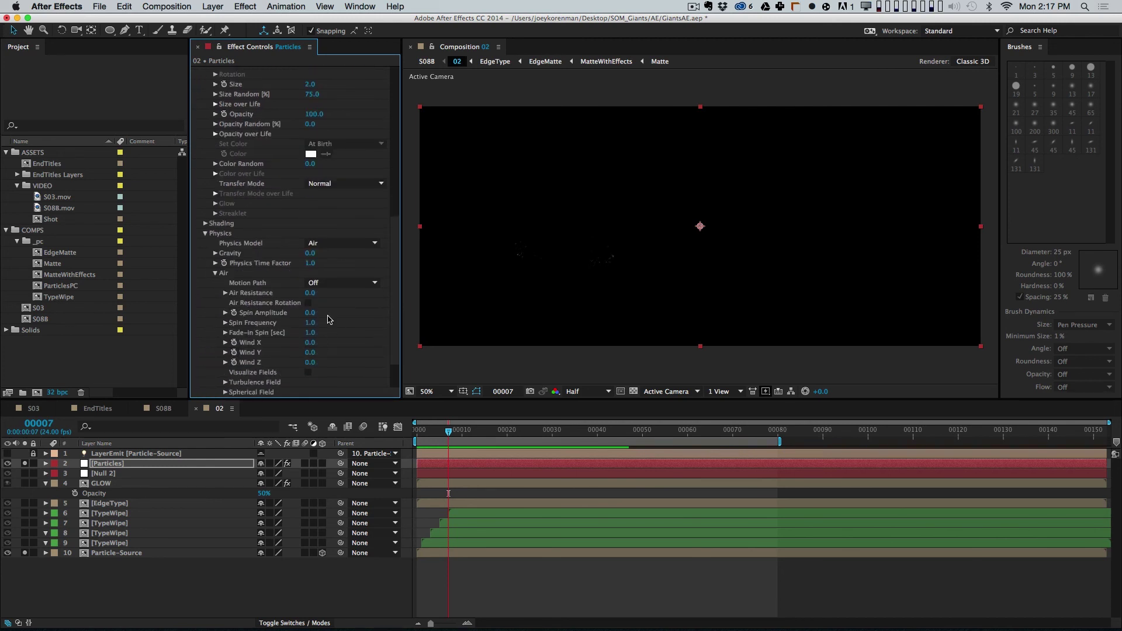
left_click(308, 294)
key("Return")
key("space")
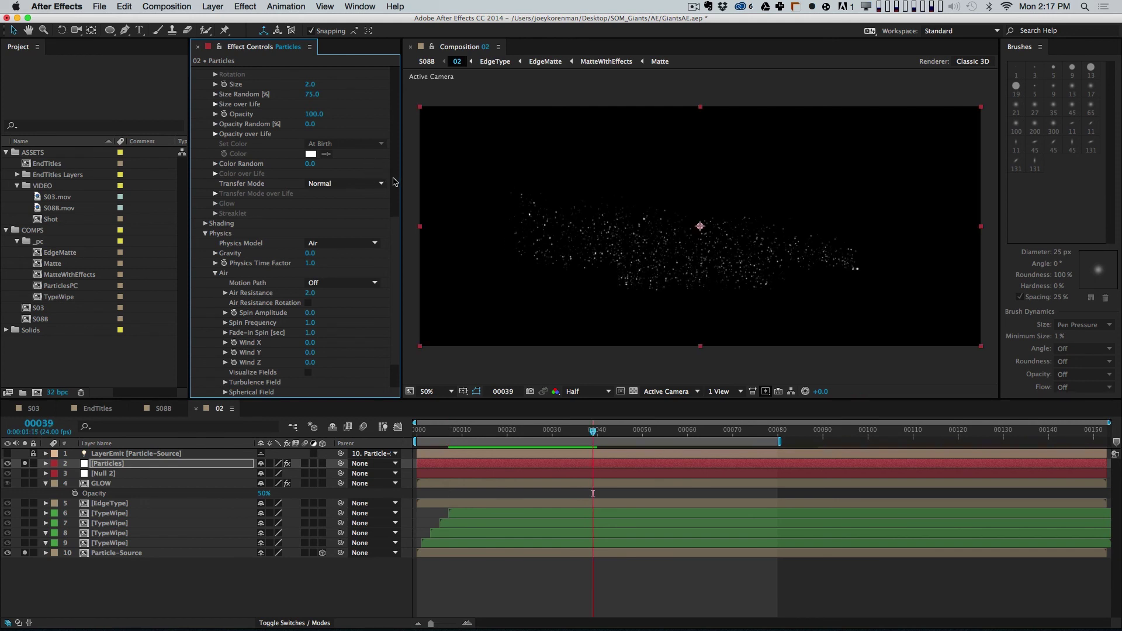
Step: Set the particles' Life to 1.5 seconds with a Life Random of 25%
scroll(394, 182, "up", 10)
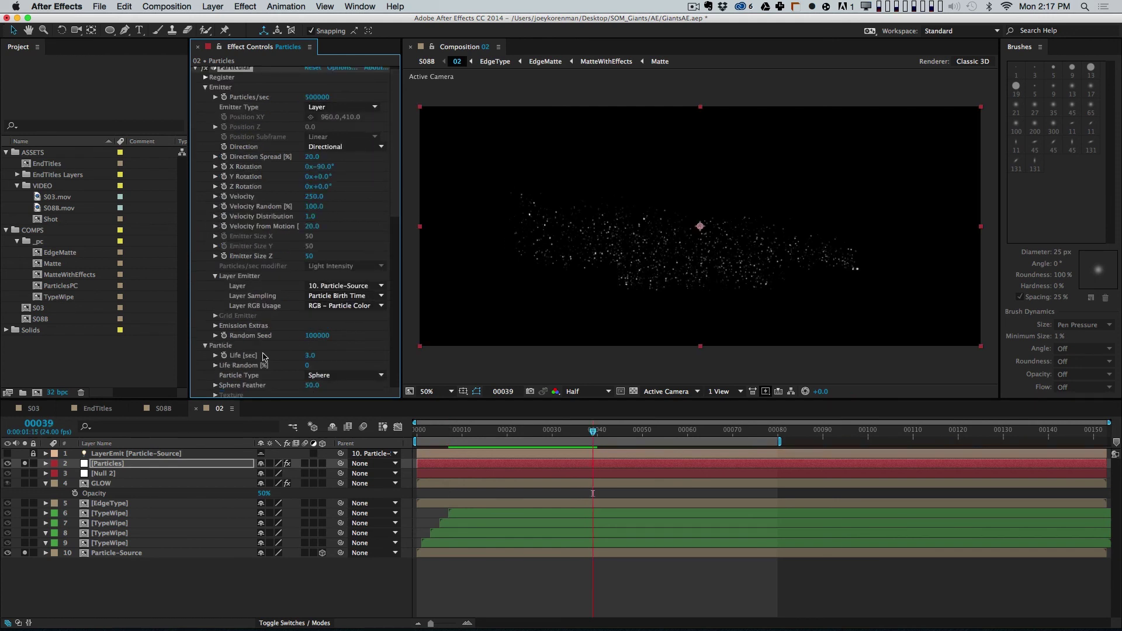
left_click(310, 356)
type("1.5")
key("Tab")
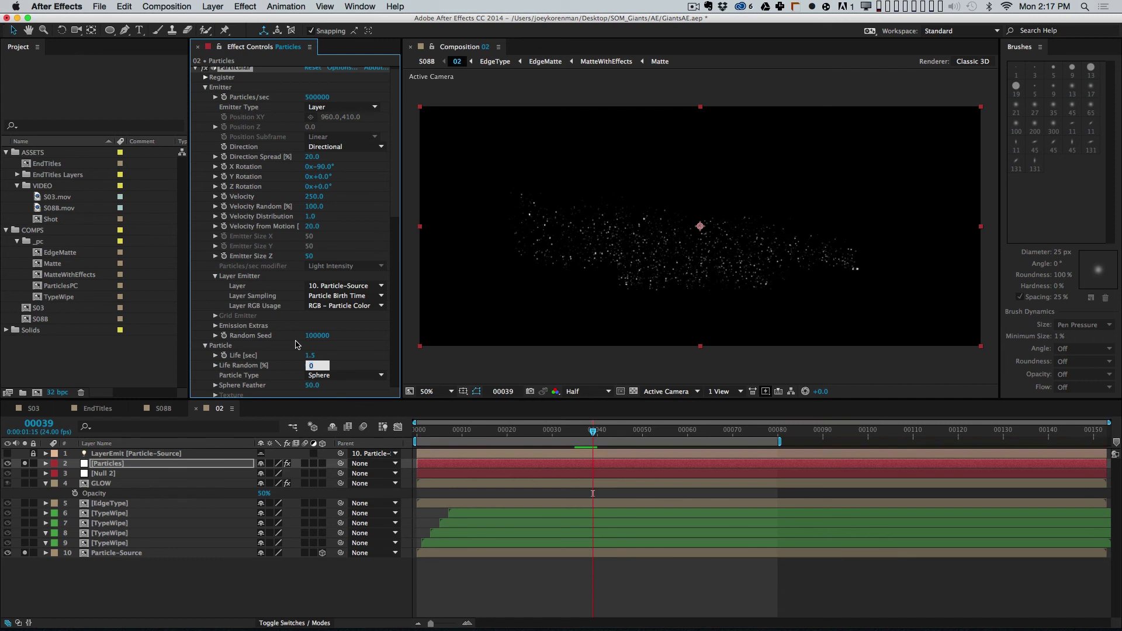
type("25")
key("Return")
Step: Draw an Opacity over Life curve that falls off toward the end of the particle's life, and preview the fade-out
scroll(398, 234, "down", 2)
scroll(397, 235, "down", 10)
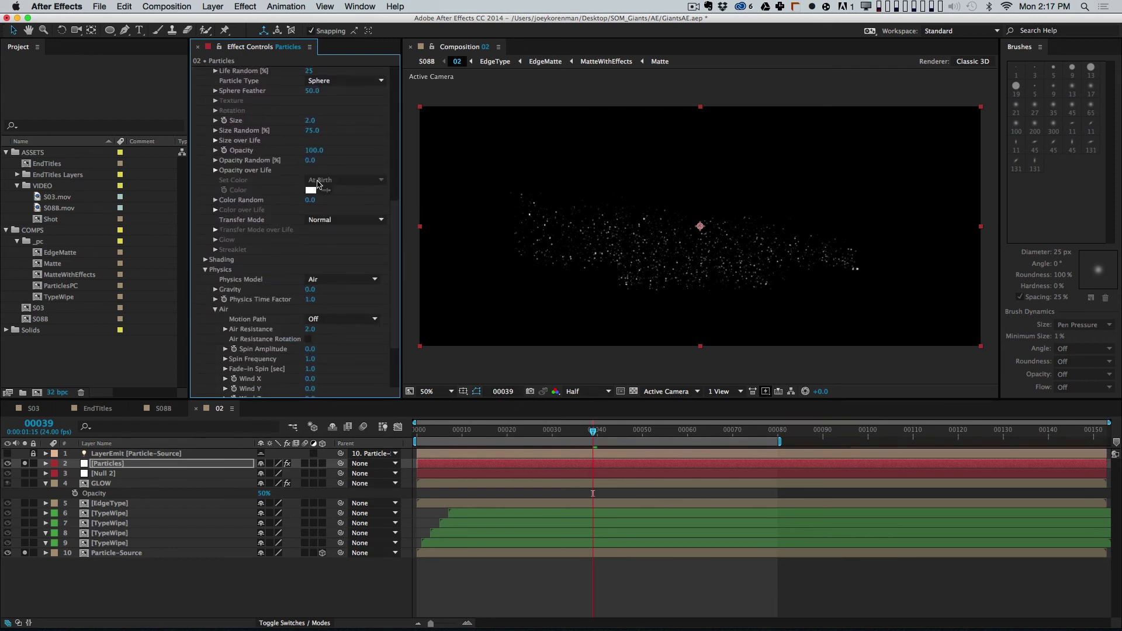
left_click(215, 170)
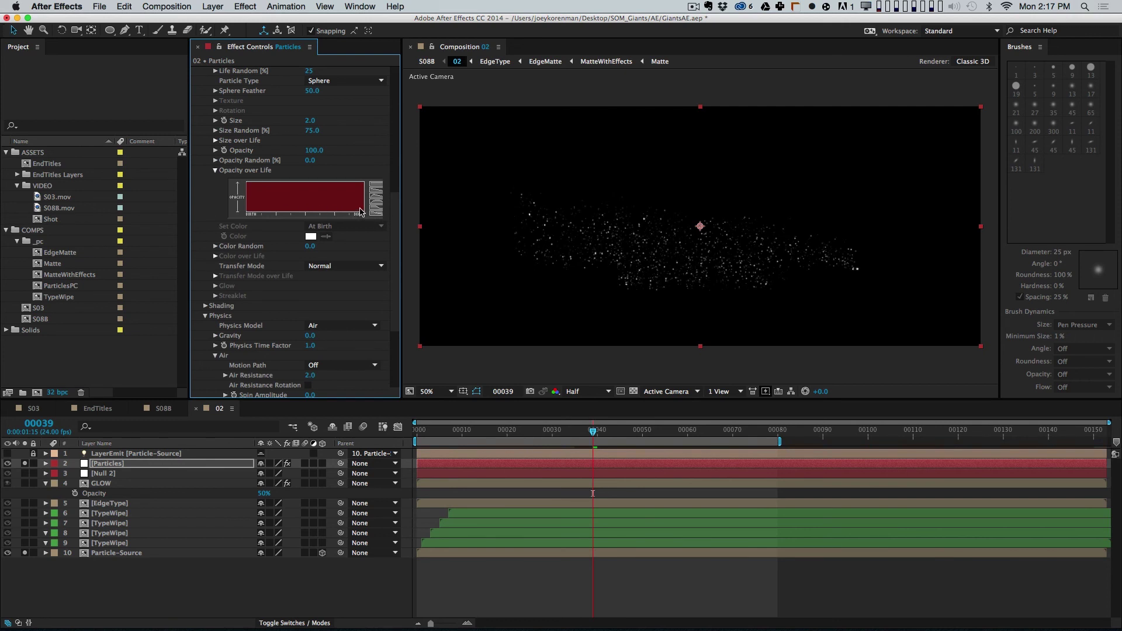
mouse_move(363, 216)
left_mouse_down()
mouse_move(353, 196)
mouse_move(298, 173)
left_mouse_up()
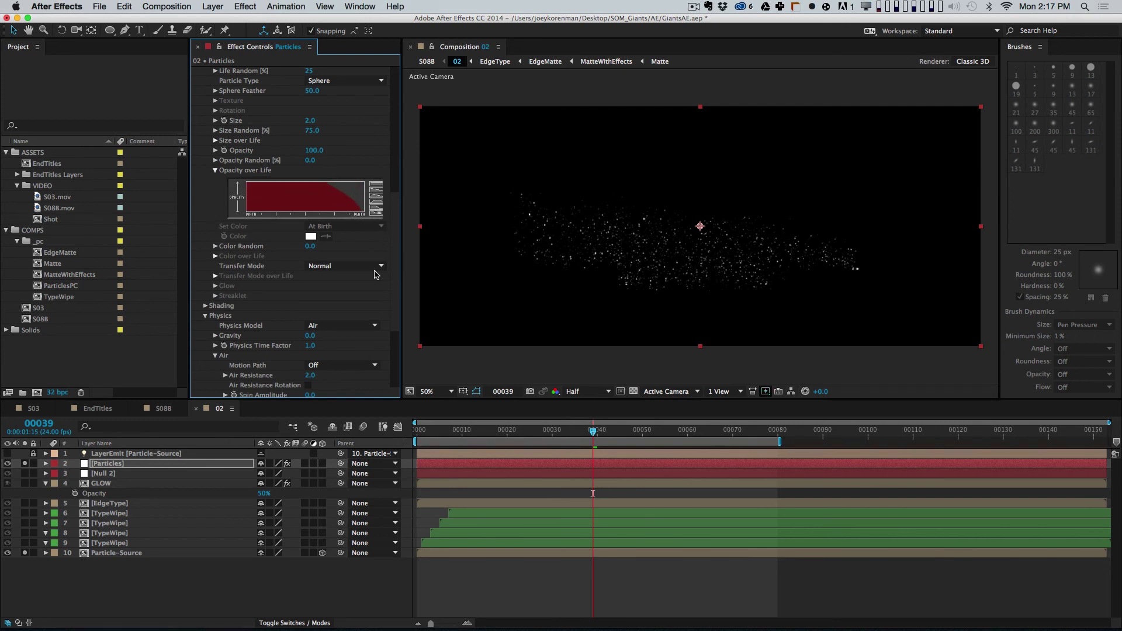
key("KP_0")
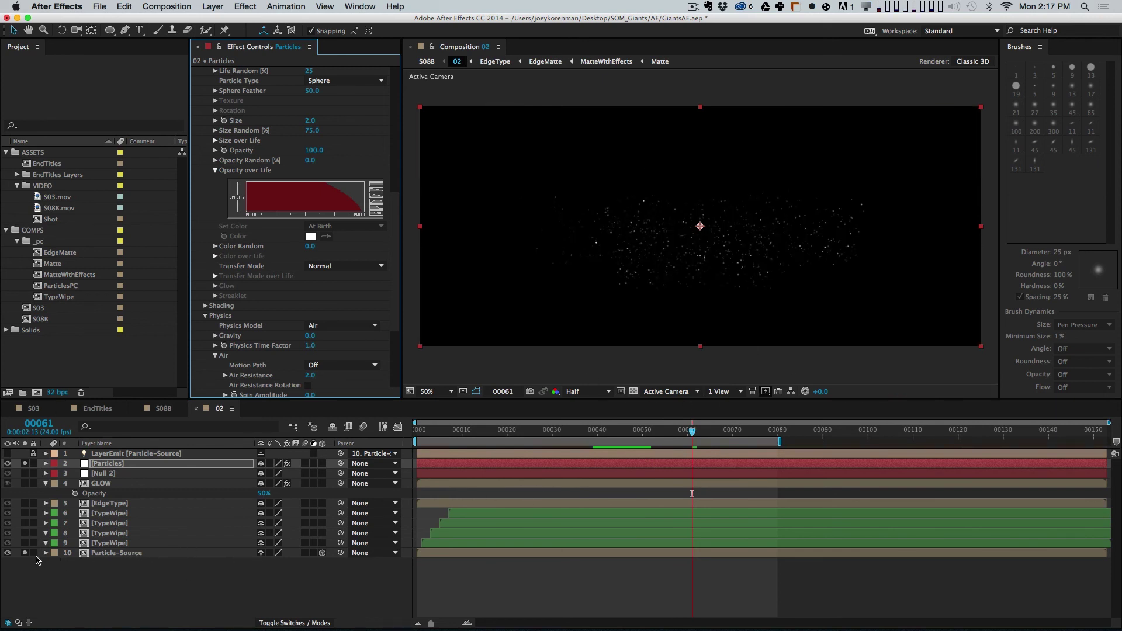
Step: Set the Turbulence Field's Affect Position to 50 in Particular's Air physics
scroll(386, 357, "down", 5)
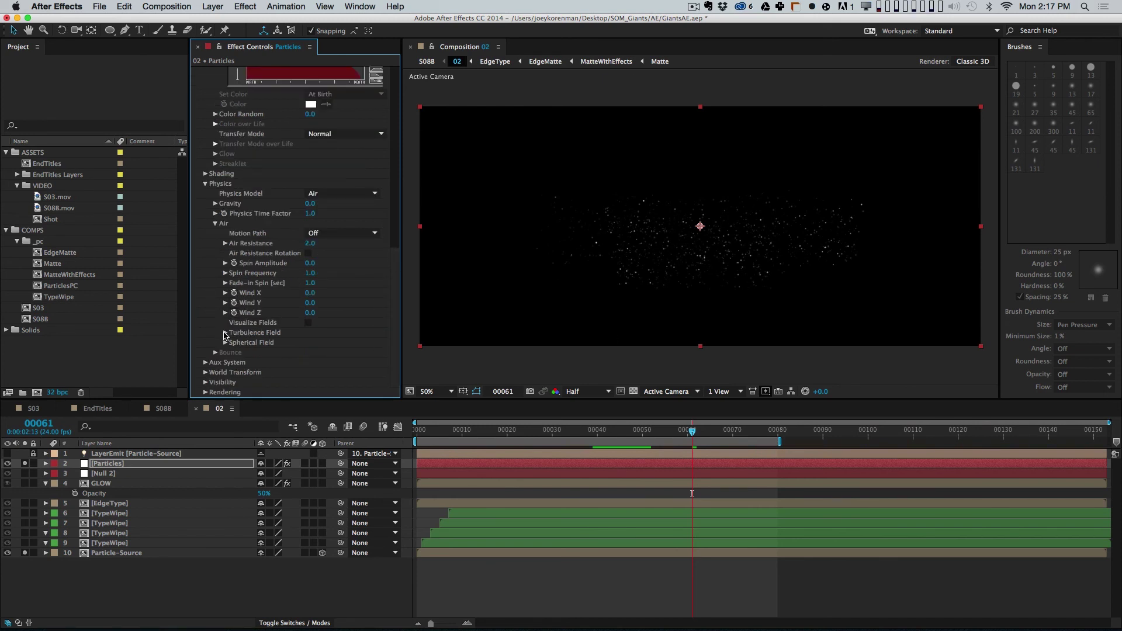
left_click(225, 333)
scroll(235, 337, "down", 3)
left_click(310, 273)
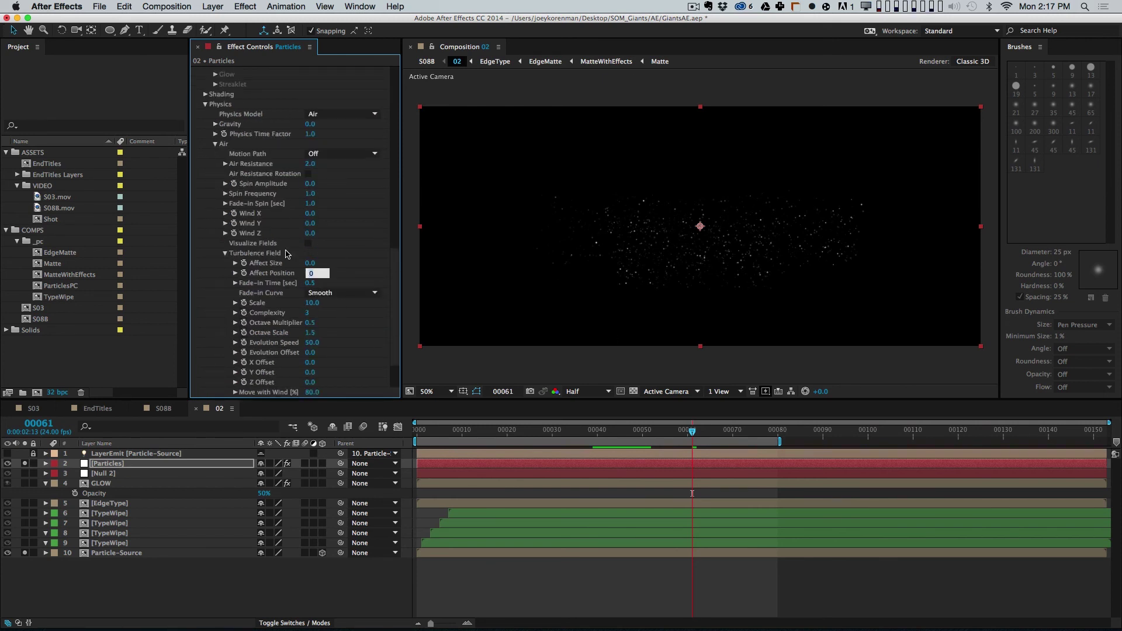
key("shift+Up")
key("shift+Up")
left_click(835, 588)
Step: Extend the work area's end to frame 100 and preview the turbulent particles over that range
left_click(868, 433)
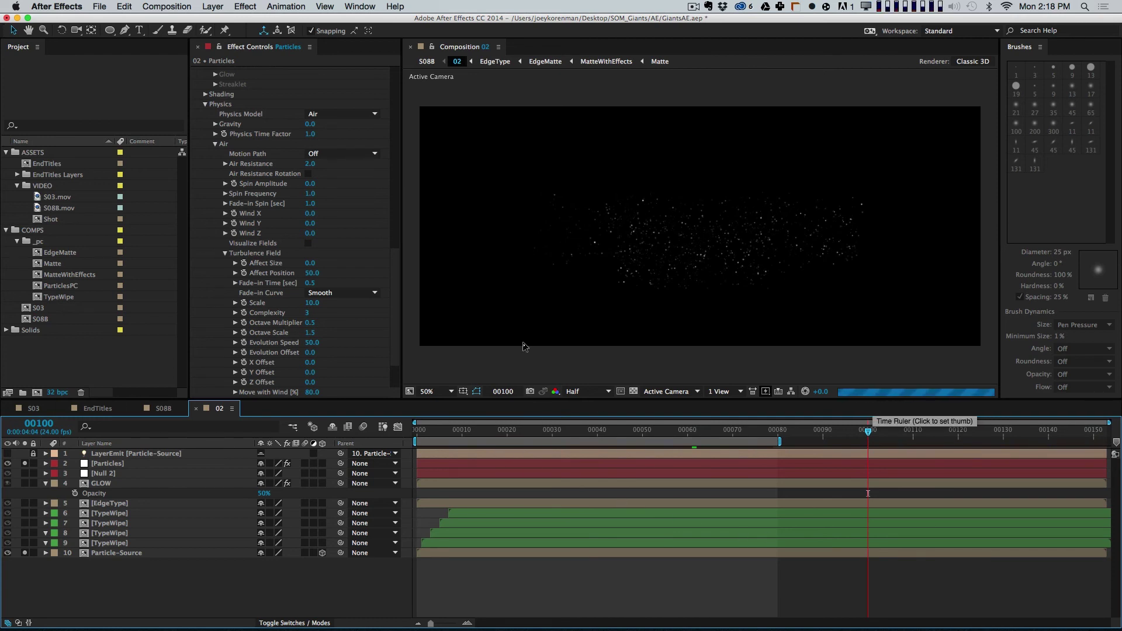
key("n")
key("KP_0")
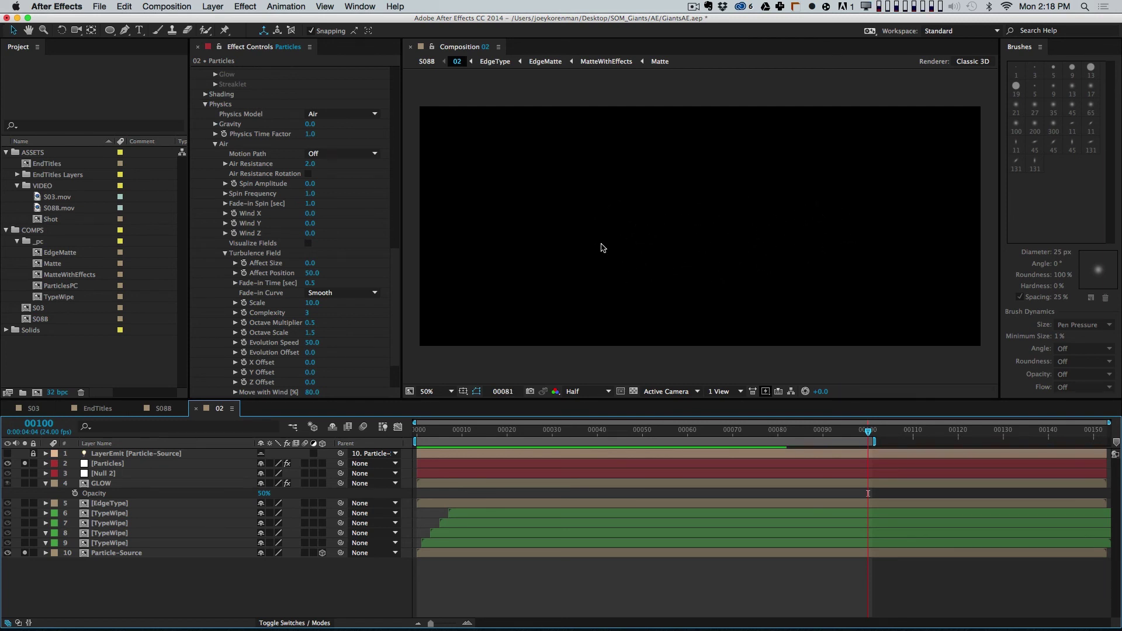
key("space")
key("space")
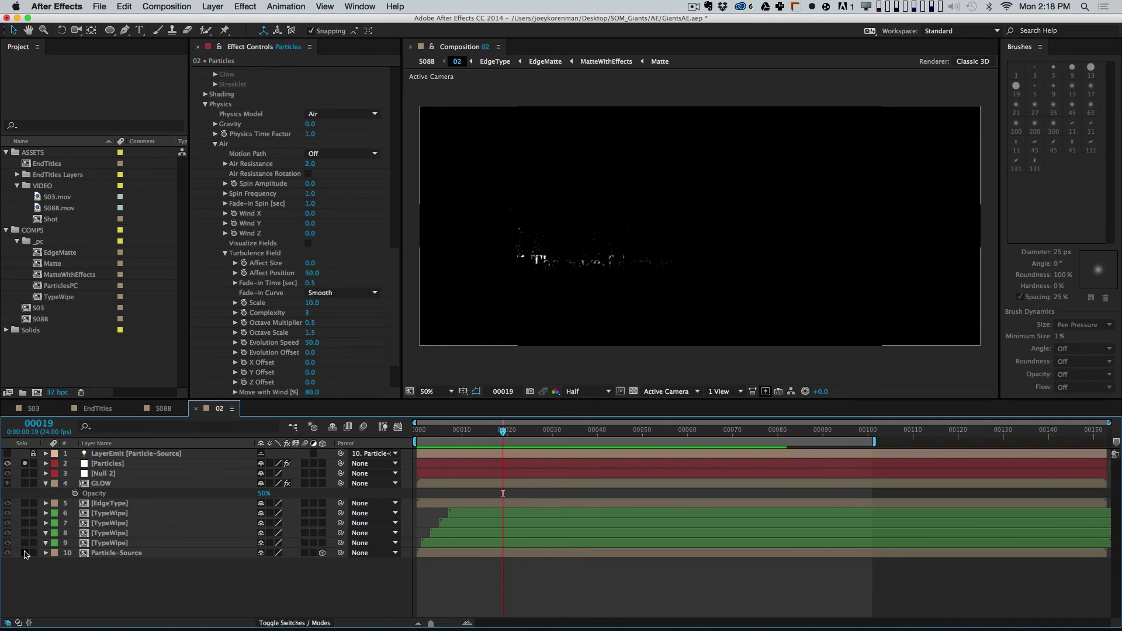
Step: Turn off the Particles layer's solo so all layers show, and preview the particles together with the quote
left_click(24, 464)
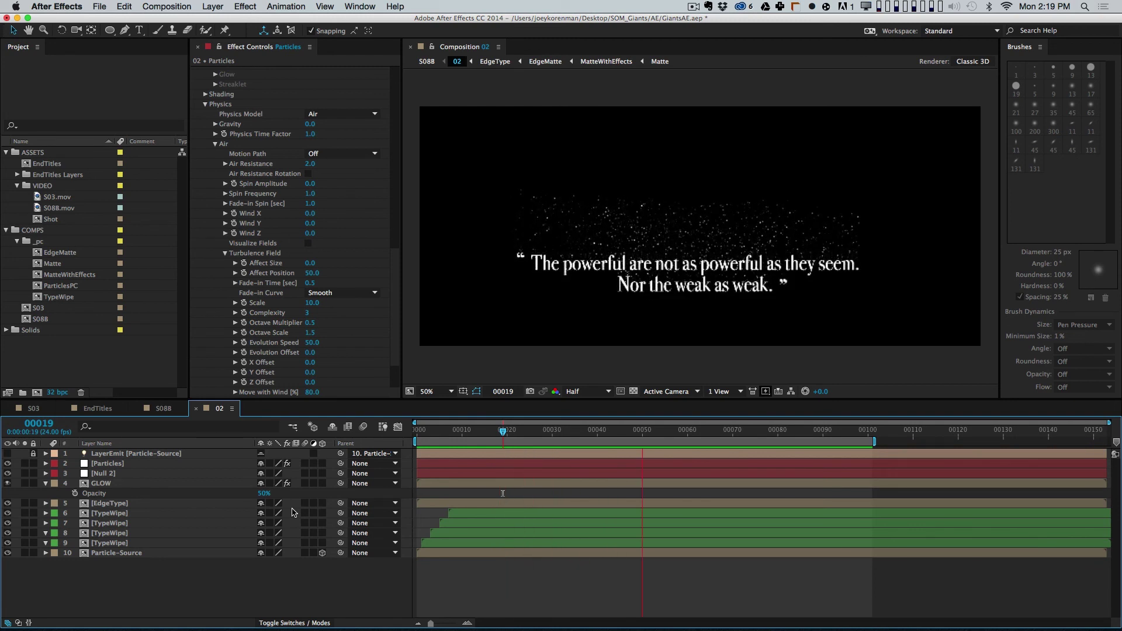
key("space")
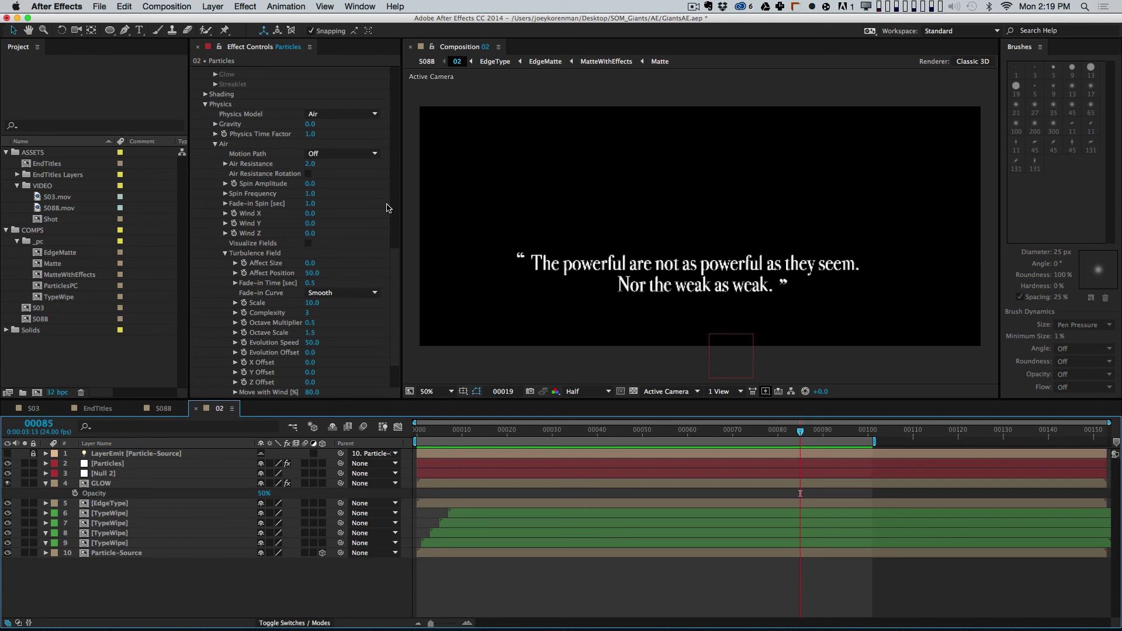
Step: Set the particle Life to 3 seconds in the Particles layer's Particular effect
scroll(391, 247, "up", 3)
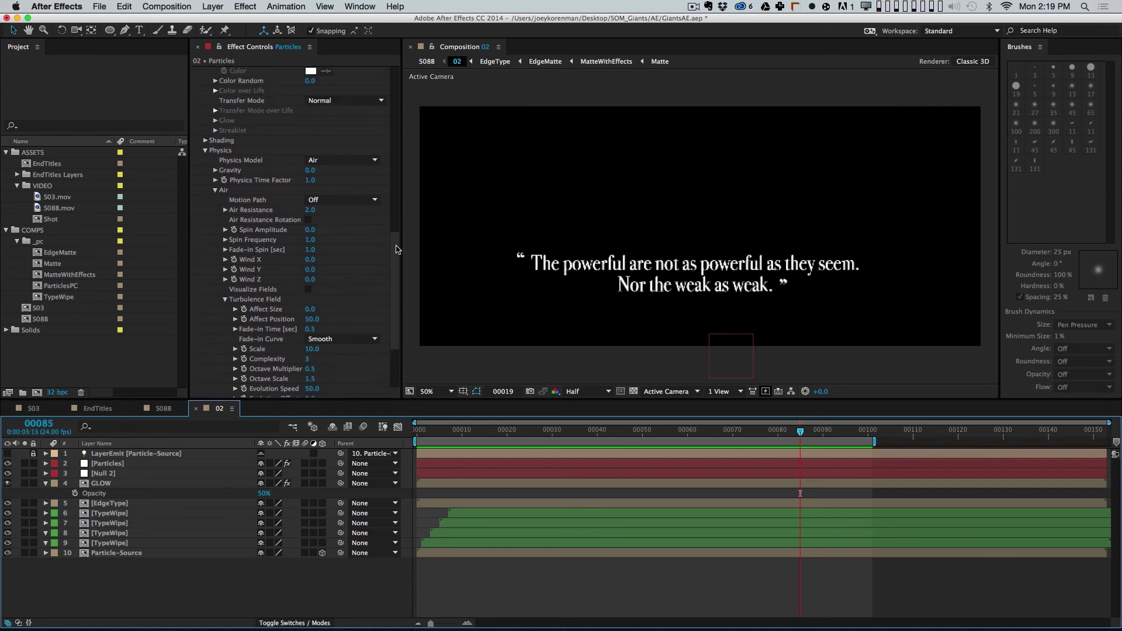
left_click_drag(398, 251, 399, 150)
left_click(310, 183)
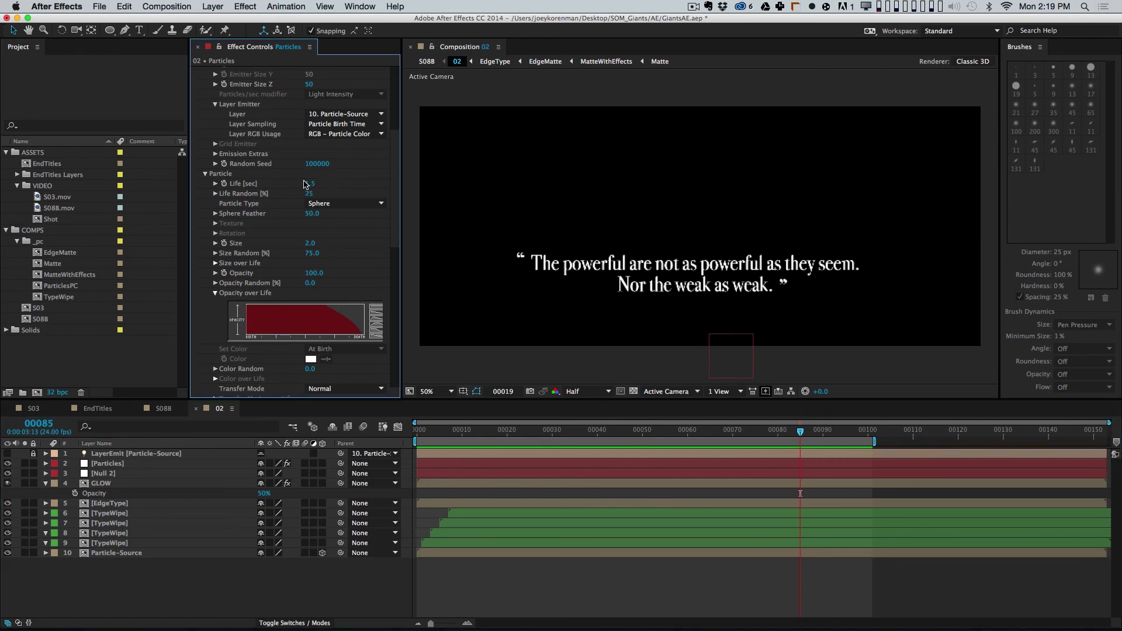
type("3")
key("Return")
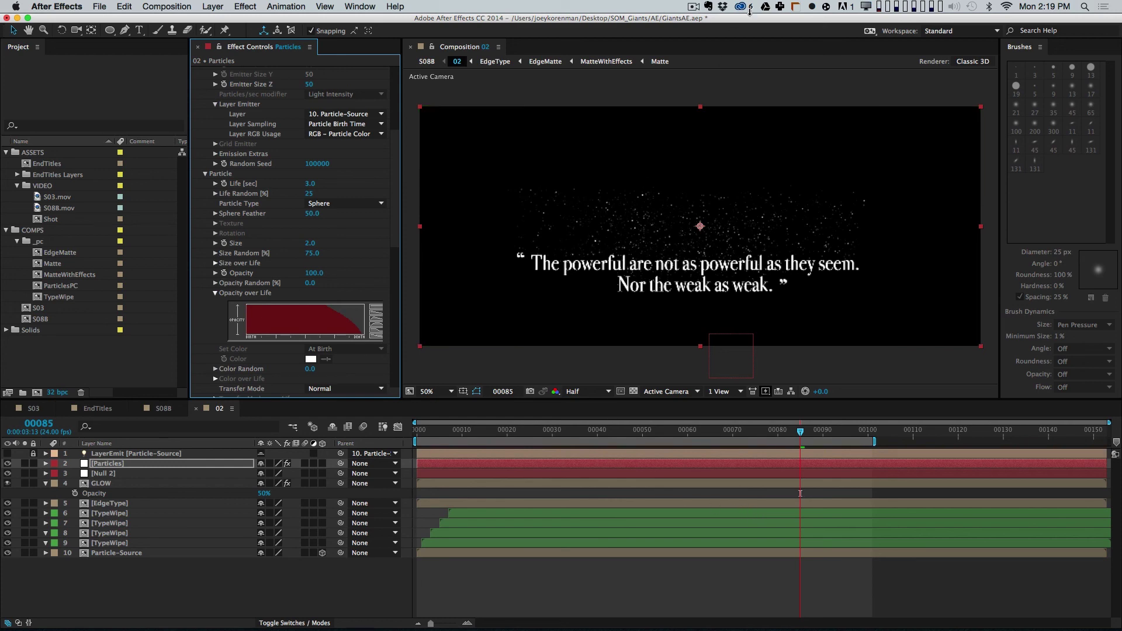
left_click(693, 7)
left_click(710, 32)
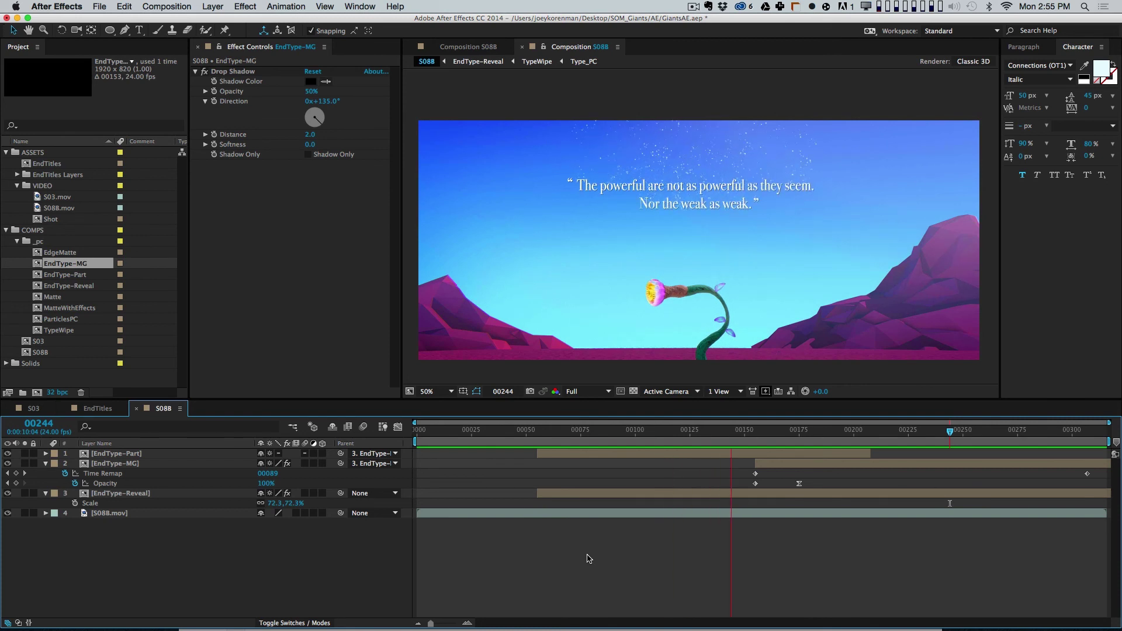
Step: Stop the S08B preview, collapse all layer properties, and reveal the EndType-MG layer's Time Remap and Opacity keyframes
key("space")
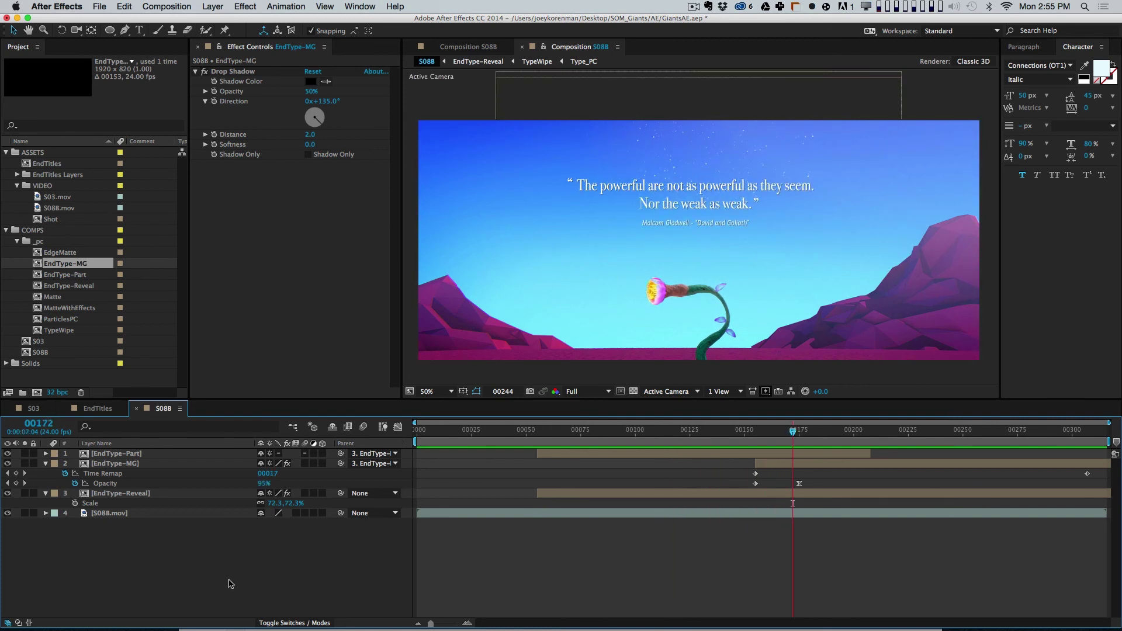
key("super+a")
key("super+grave")
key("super+grave")
left_click(269, 559)
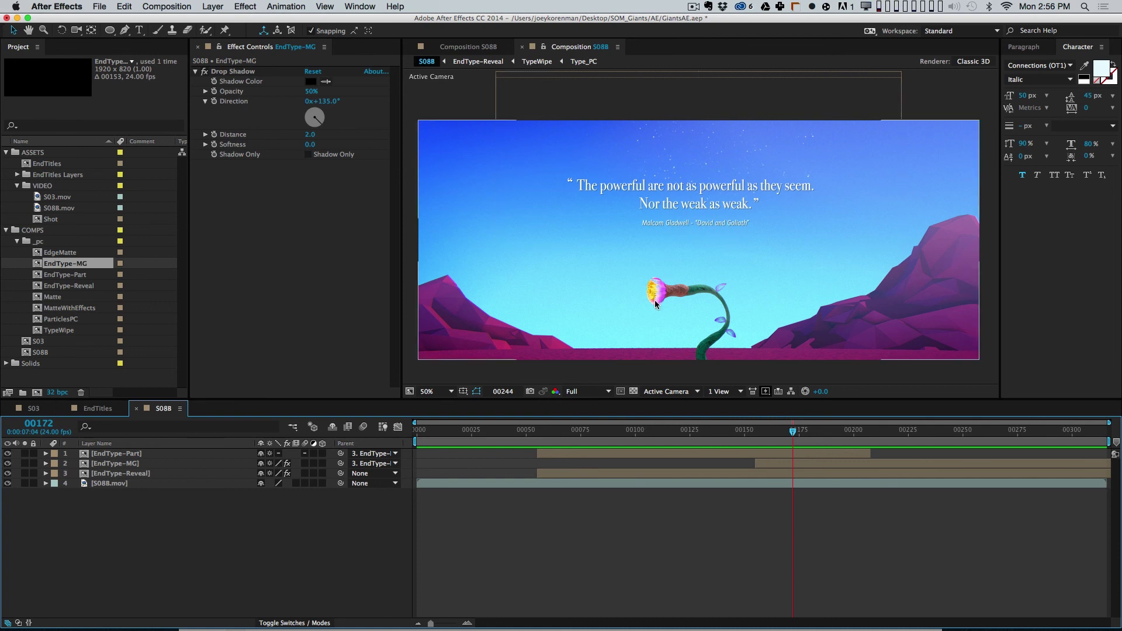
left_click(197, 466)
key("u")
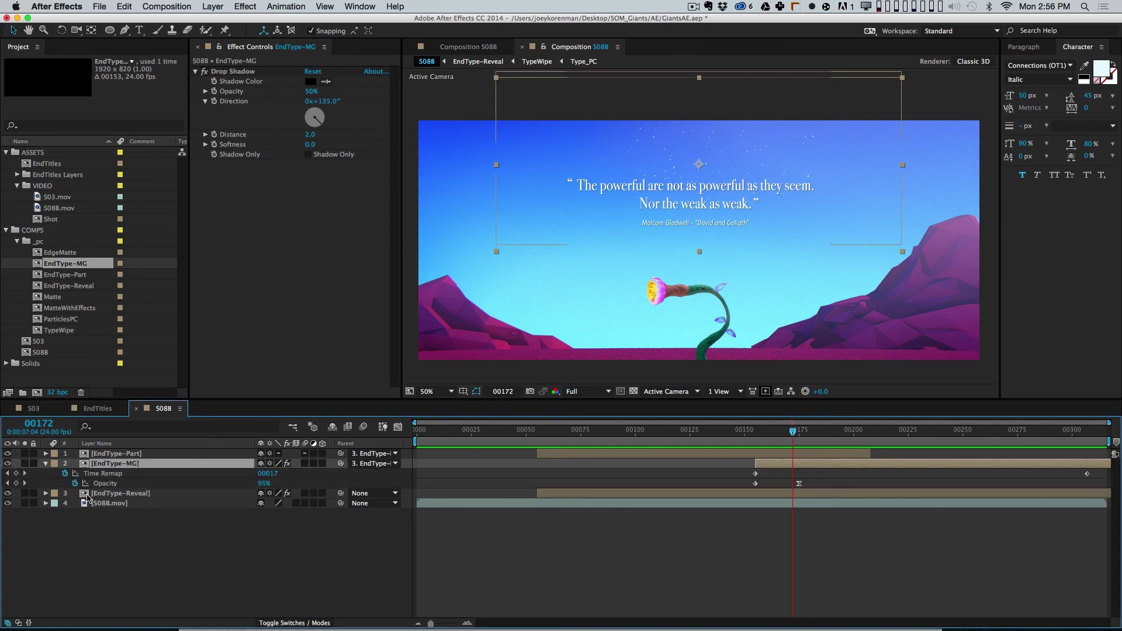
Step: Go to EndType-MG's first keyframe at frame 155 and step forward through the attribution line's fade-in
key("j")
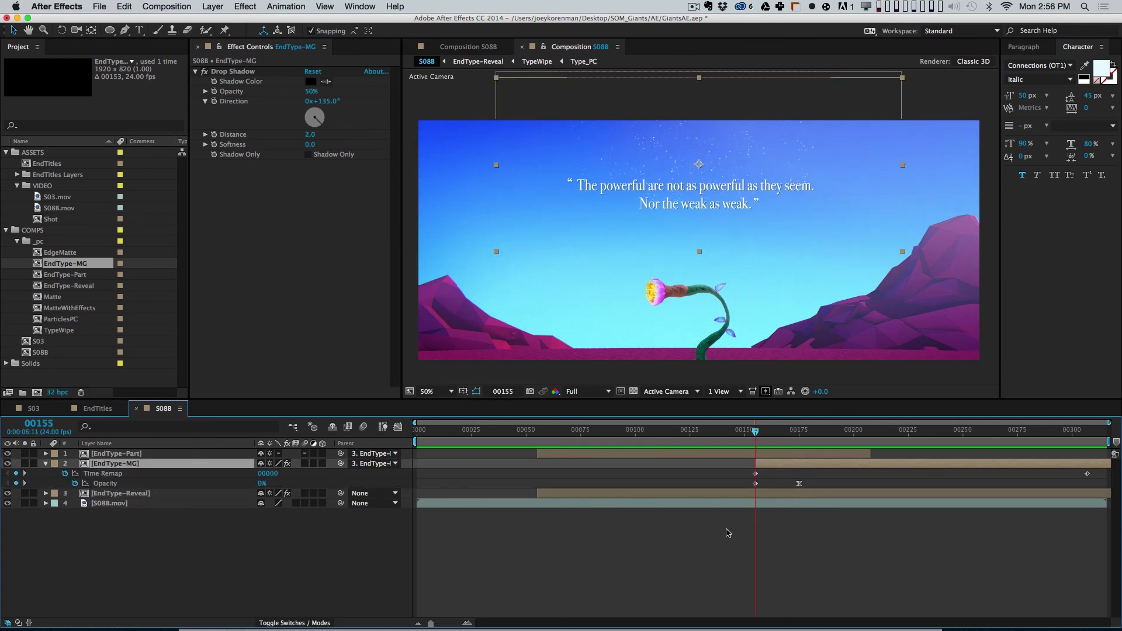
key("Page_Down")
key("Page_Down")
key("Page_Down")
key("Page_Down")
Step: Open the EndType-Part precomp and scrub through its particles to frame 28
double_click(729, 455)
left_click_drag(474, 431, 543, 443)
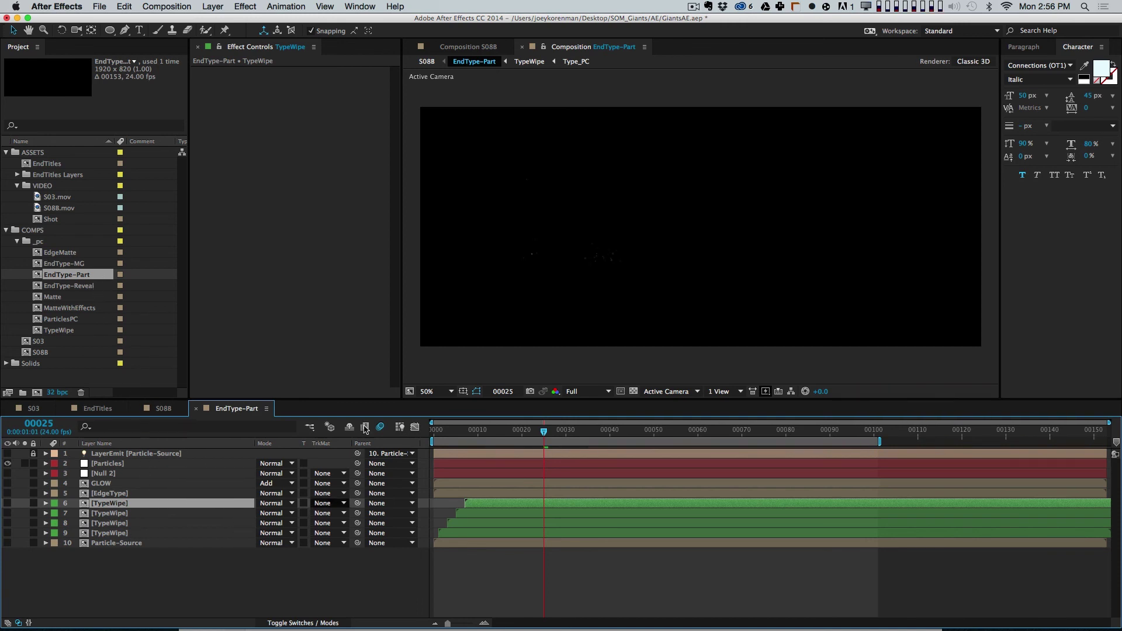
left_click(557, 435)
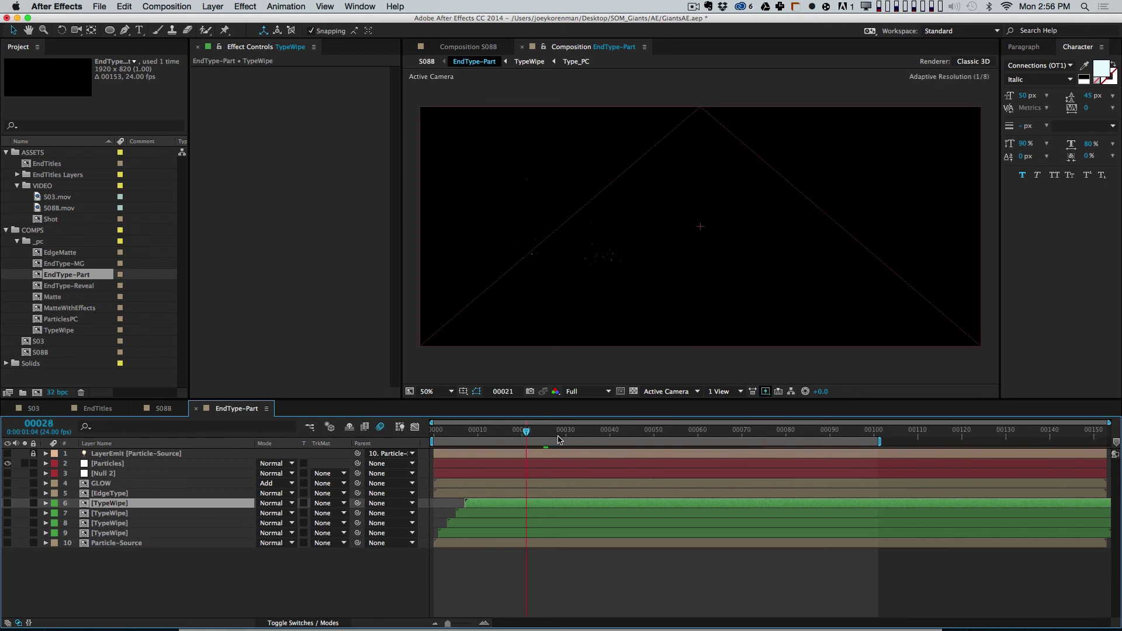
Step: Compare the particles in EndType-Part with their placement in S08B, moving ahead to frame 48 of the precomp
left_click(163, 409)
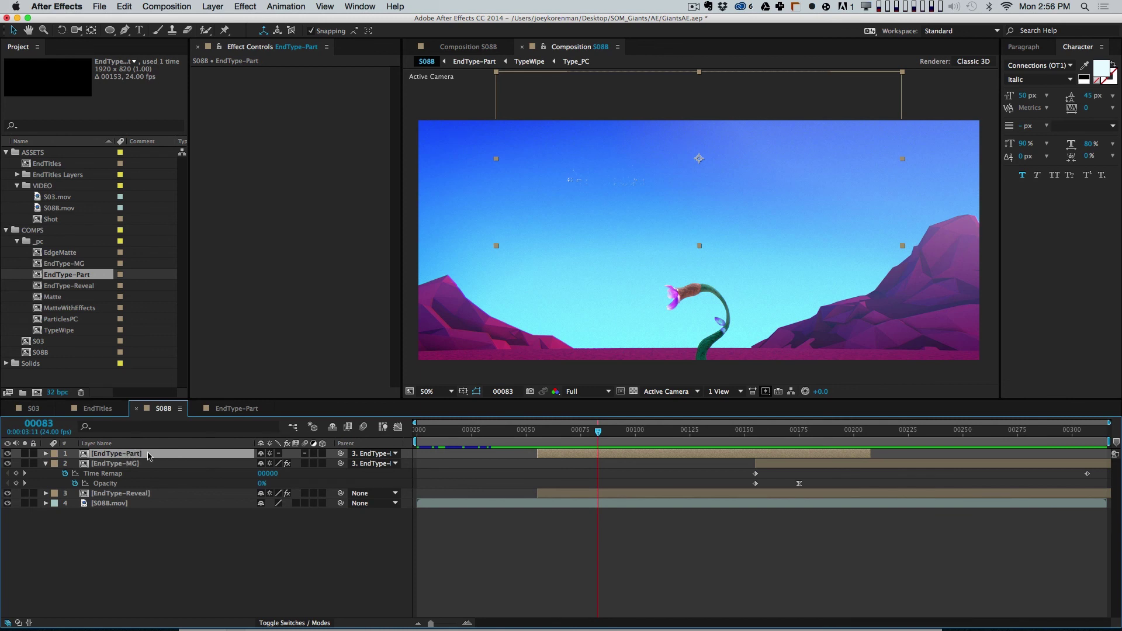
double_click(144, 454)
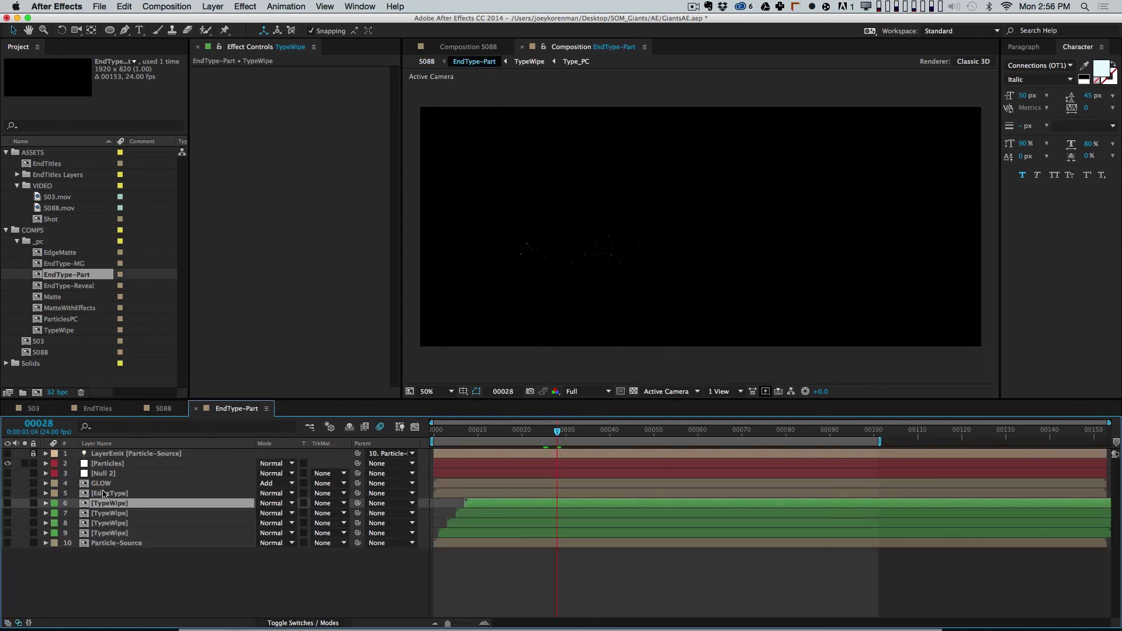
key("space")
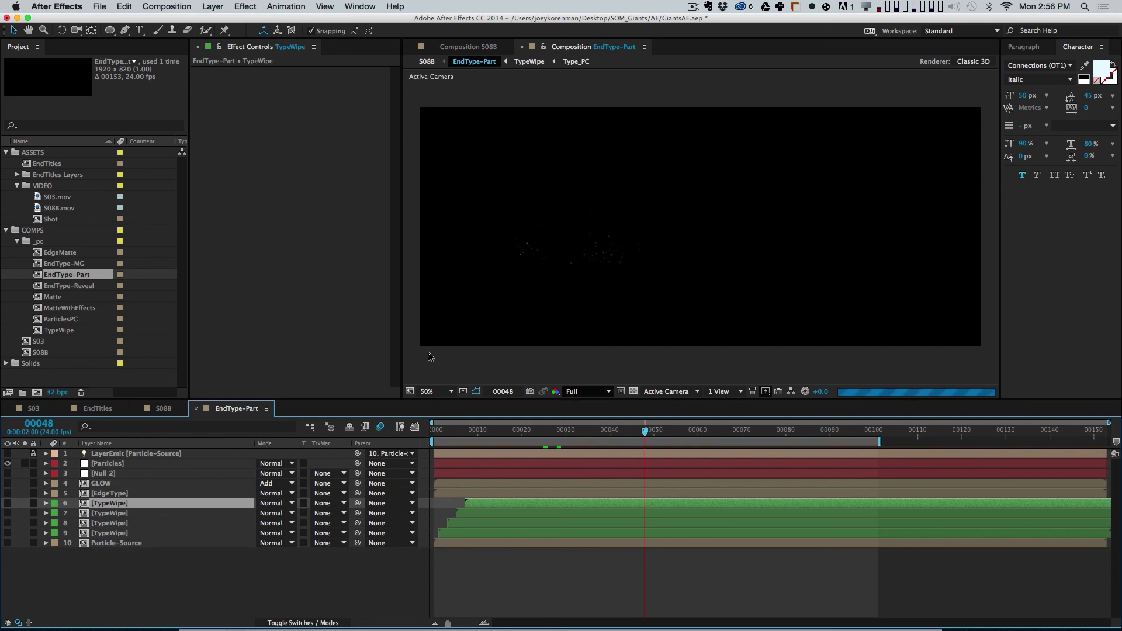
left_click(163, 408)
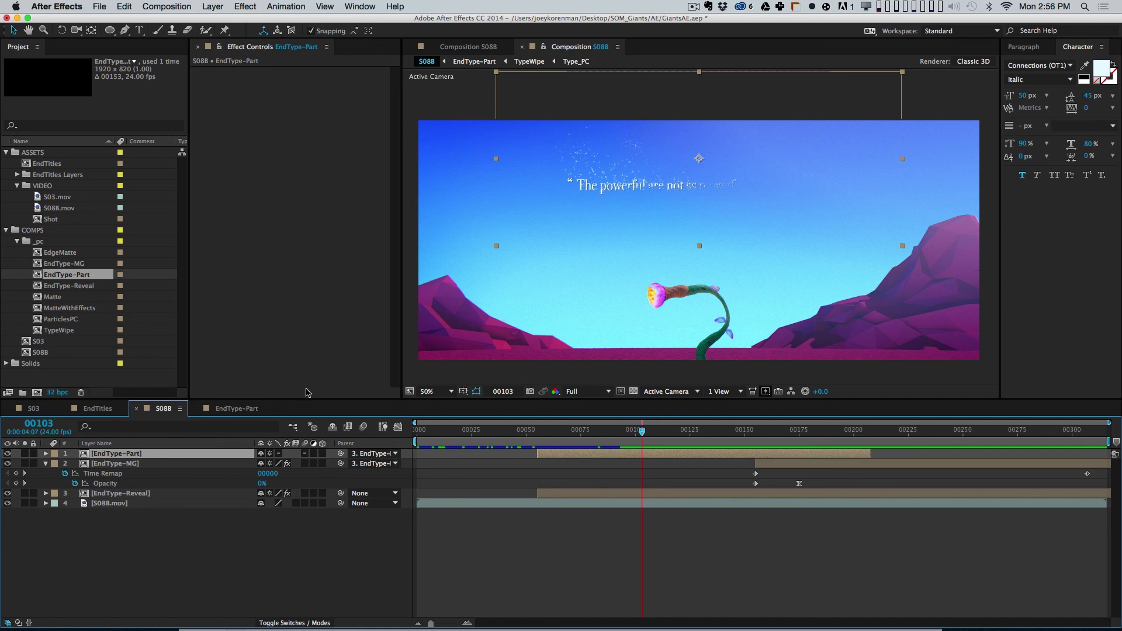
left_click(257, 408)
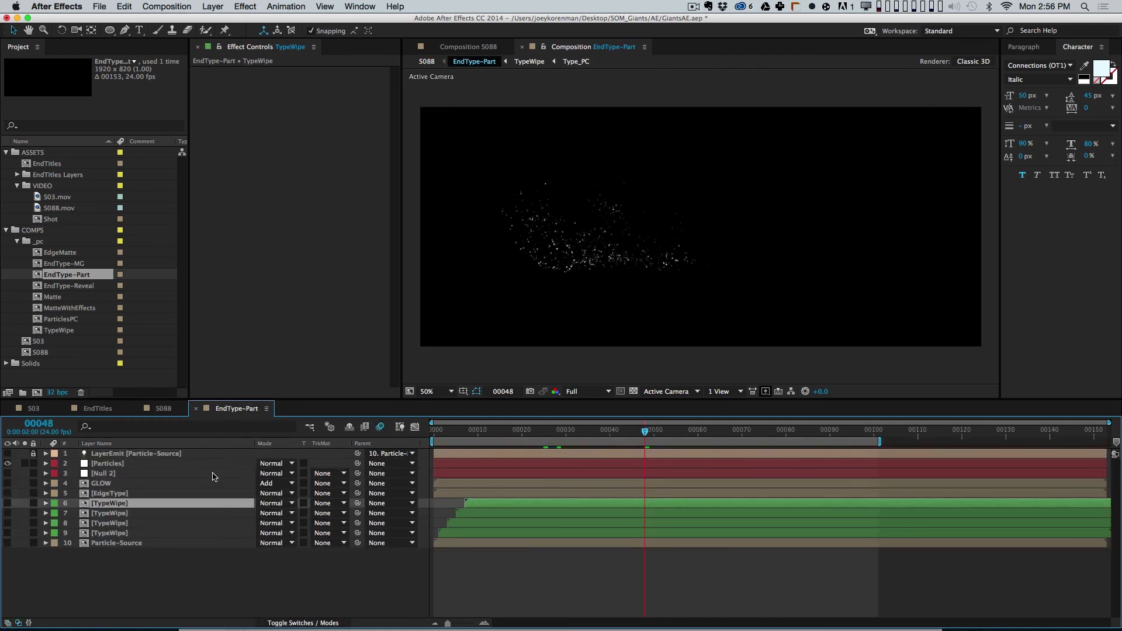
Step: Review the Particles layer's Particular settings, from the emitter and particle values to the Air turbulence values
left_click(185, 467)
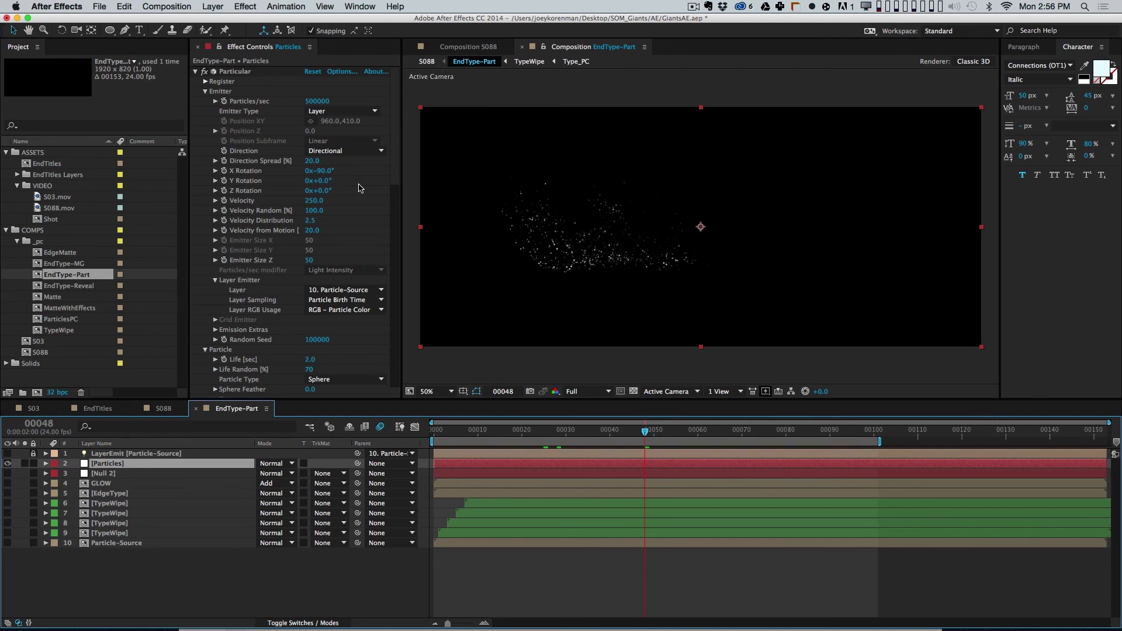
scroll(394, 171, "down", 5)
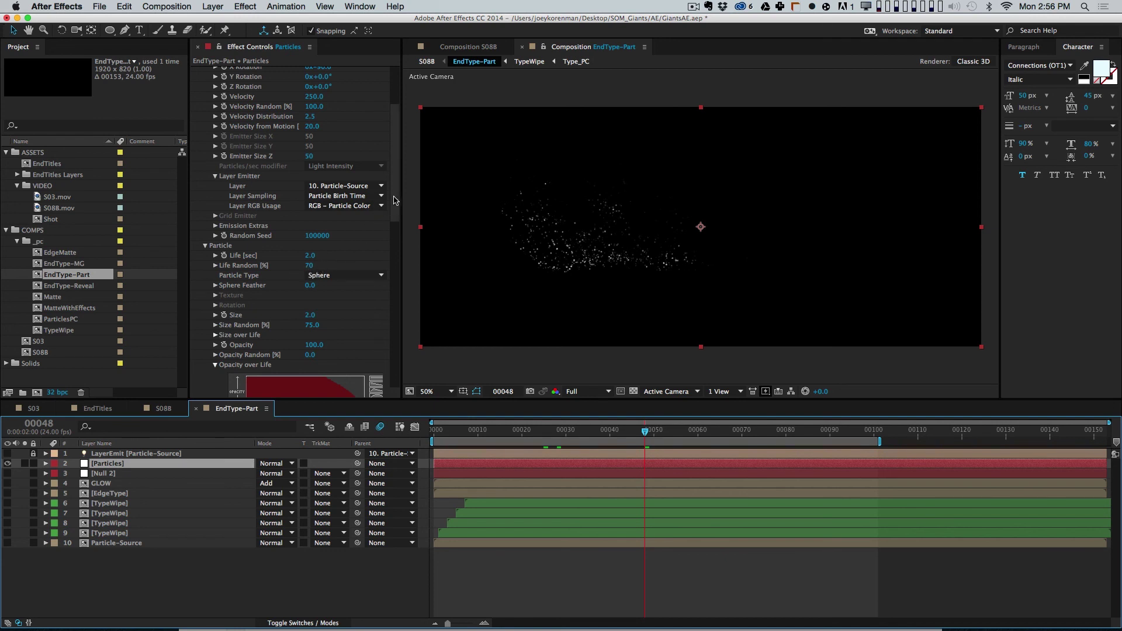
left_click_drag(396, 201, 421, 349)
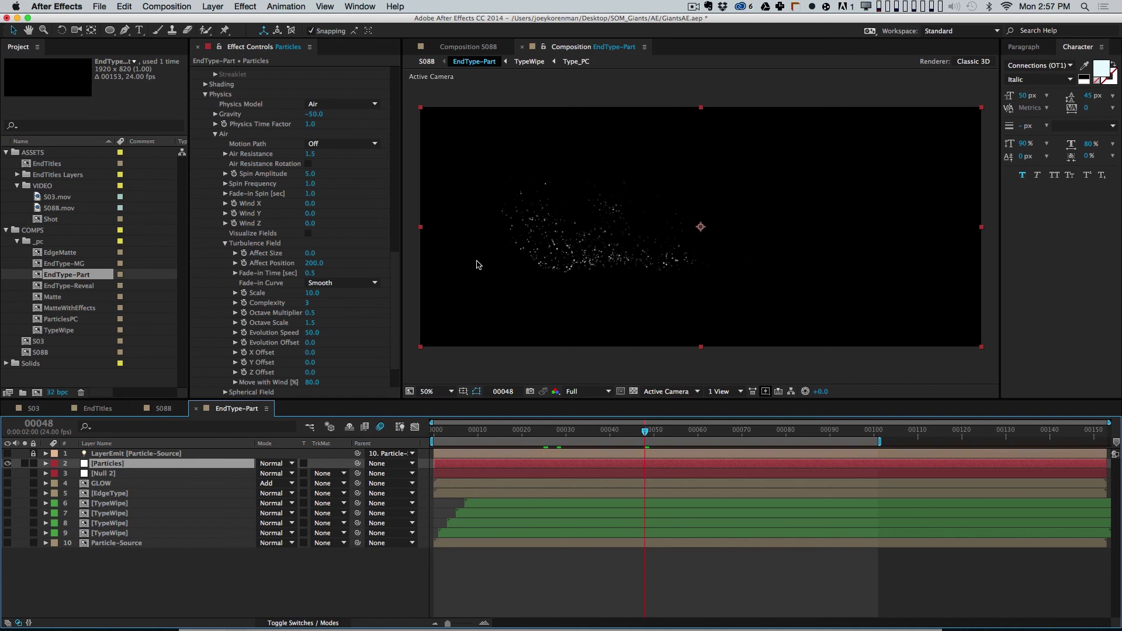
Step: Check the particles at frames 58 and 68, and close the EndType-Part comp to return to S08B
key("space")
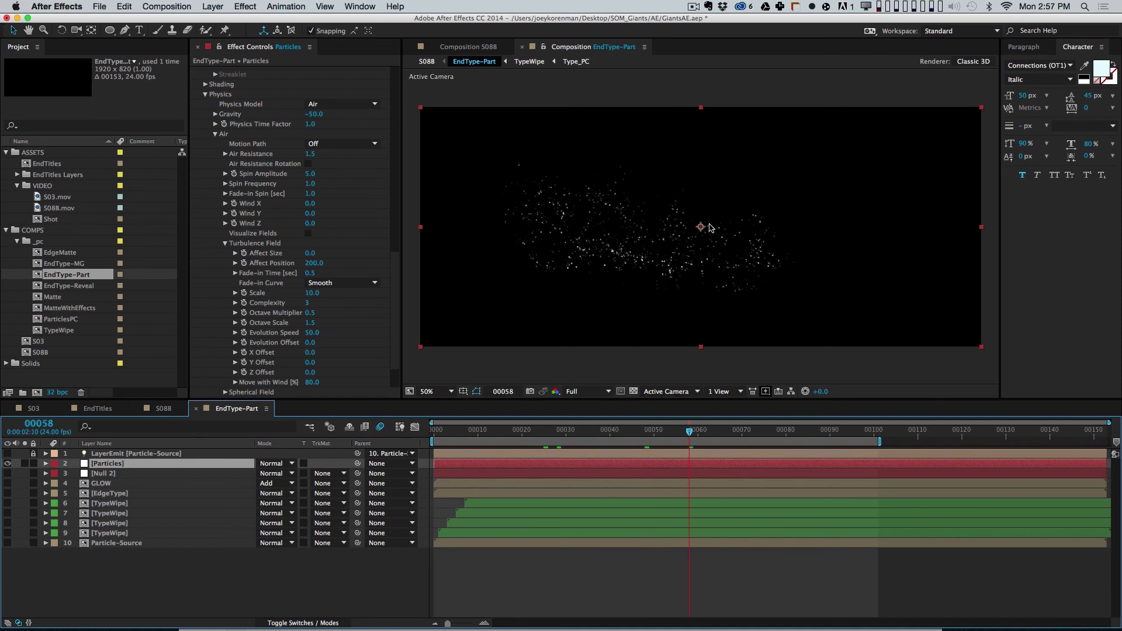
key("shift+Page_Down")
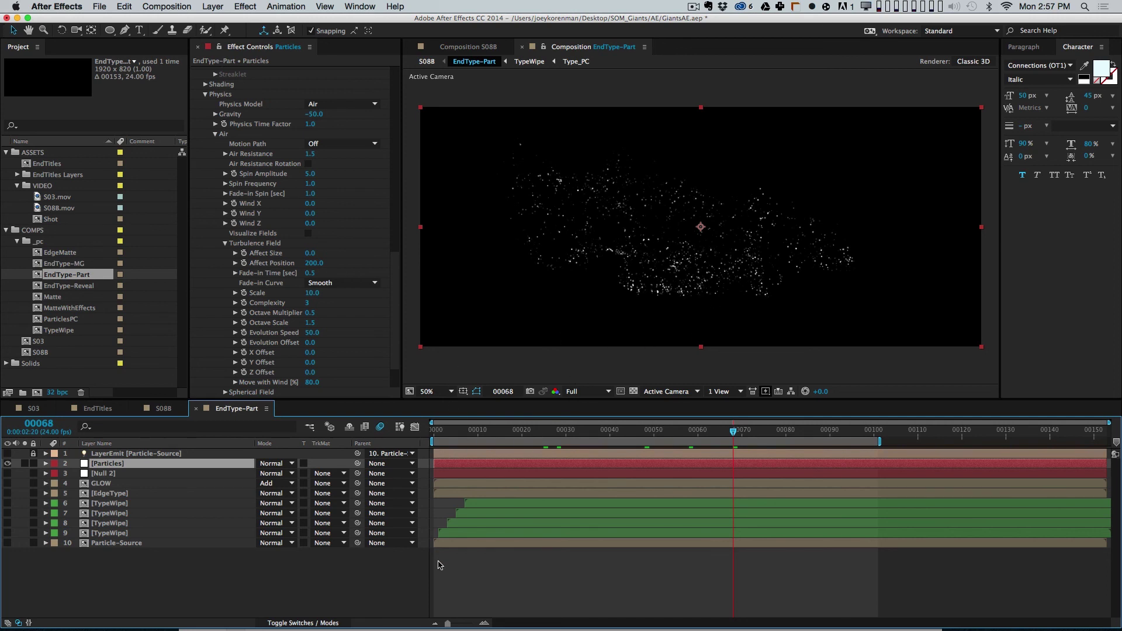
key("super+w")
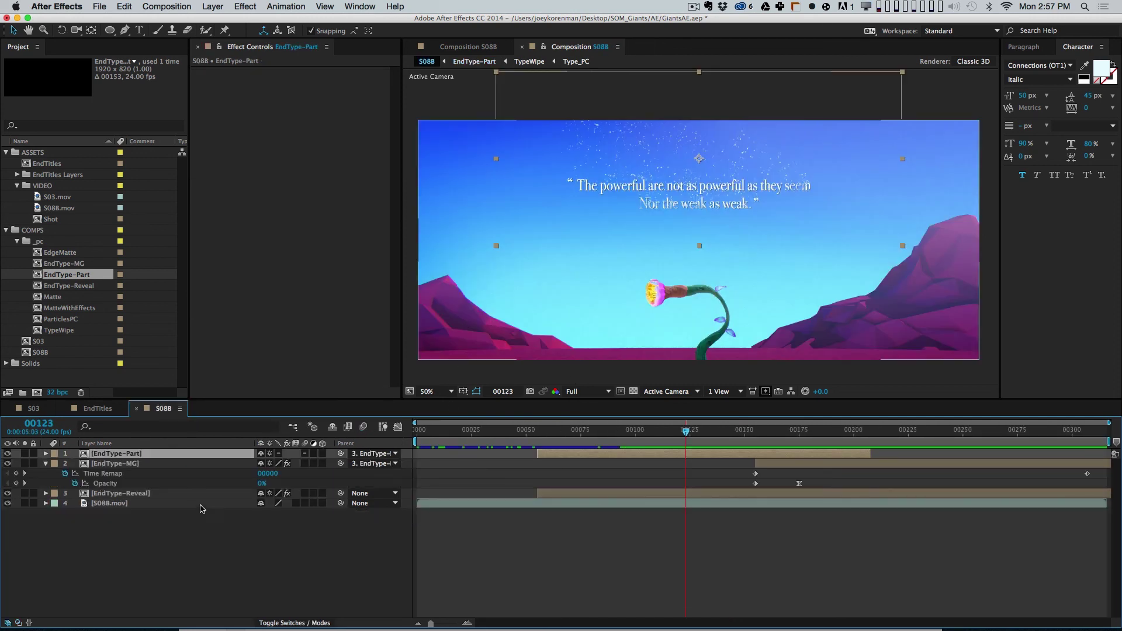
Step: Try a Drop Shadow opacity of 40% on the EndType-MG layer while viewing the shot's last frame
left_click(208, 464)
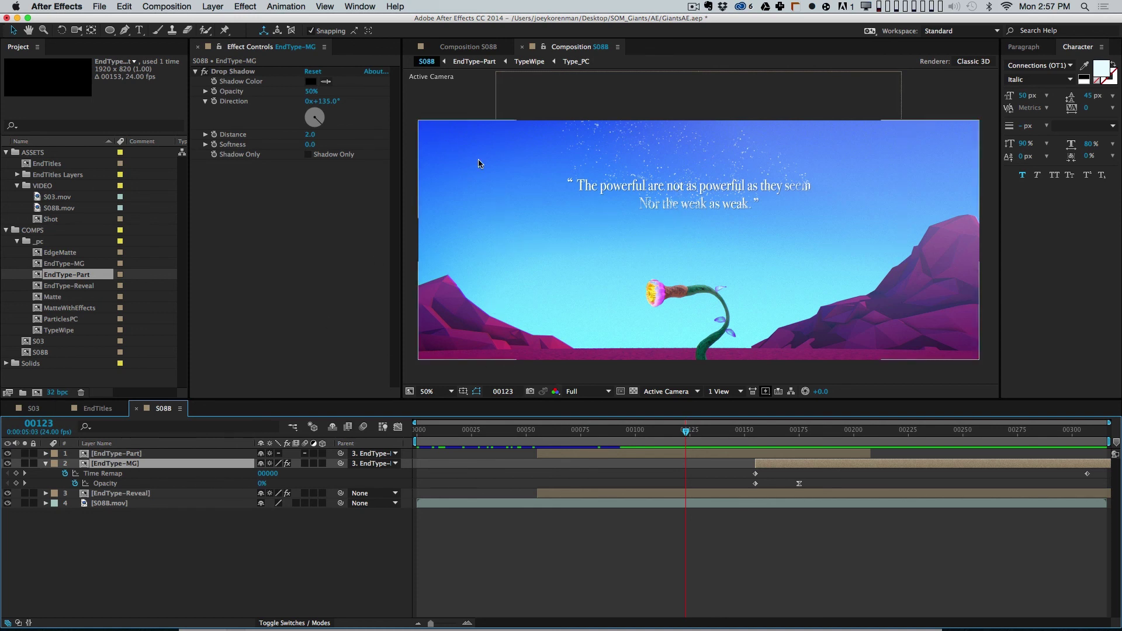
key("End")
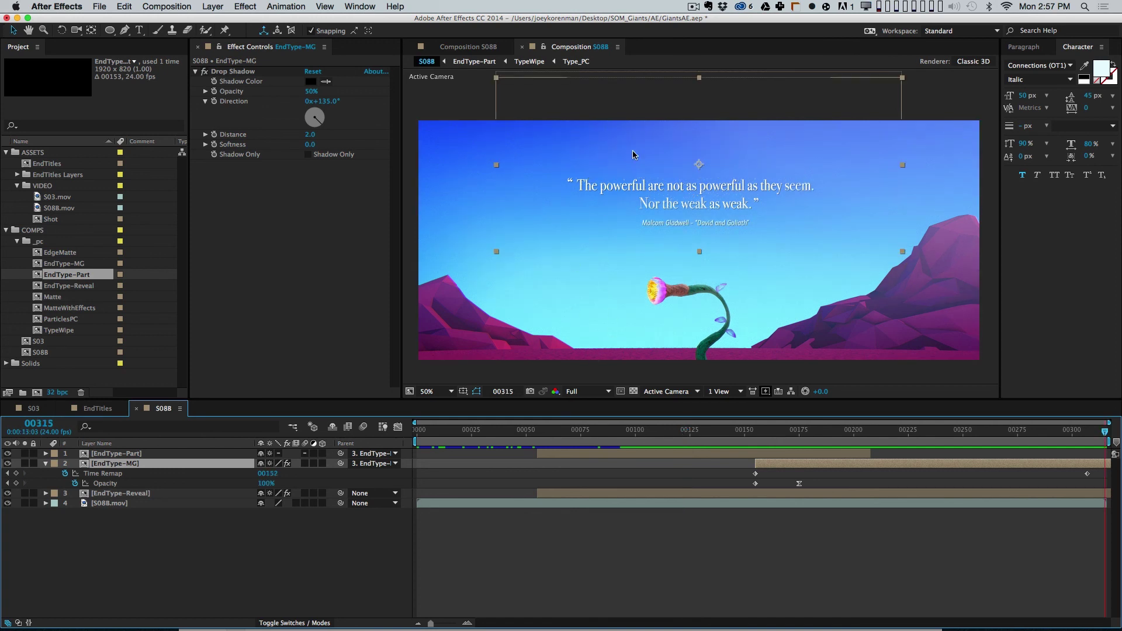
scroll(534, 264, "up", 2)
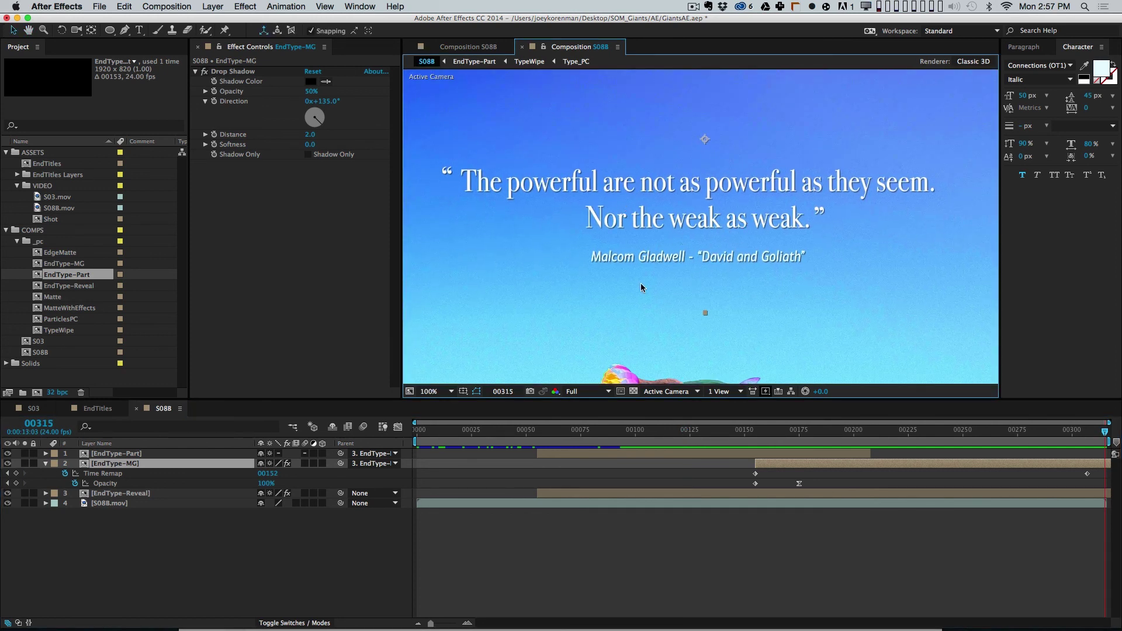
left_click(310, 92)
type("40")
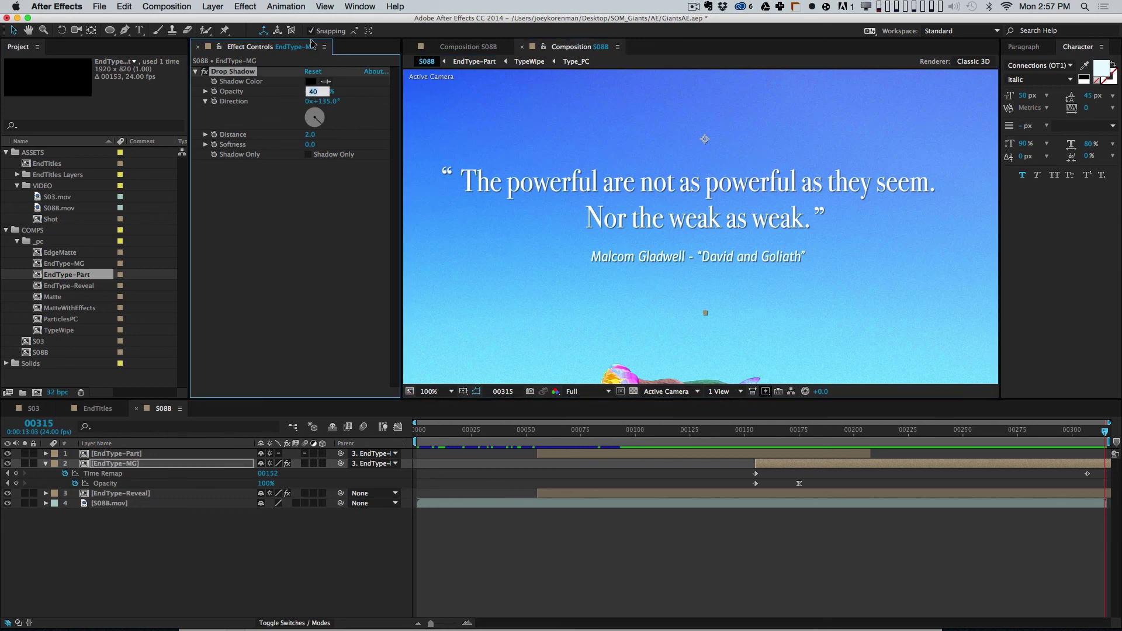
type("40")
key("Return")
Step: Set the Drop Shadow distance on the EndType-MG layer to 1
left_click(311, 135)
type("1")
key("Return")
key("comma")
key("period")
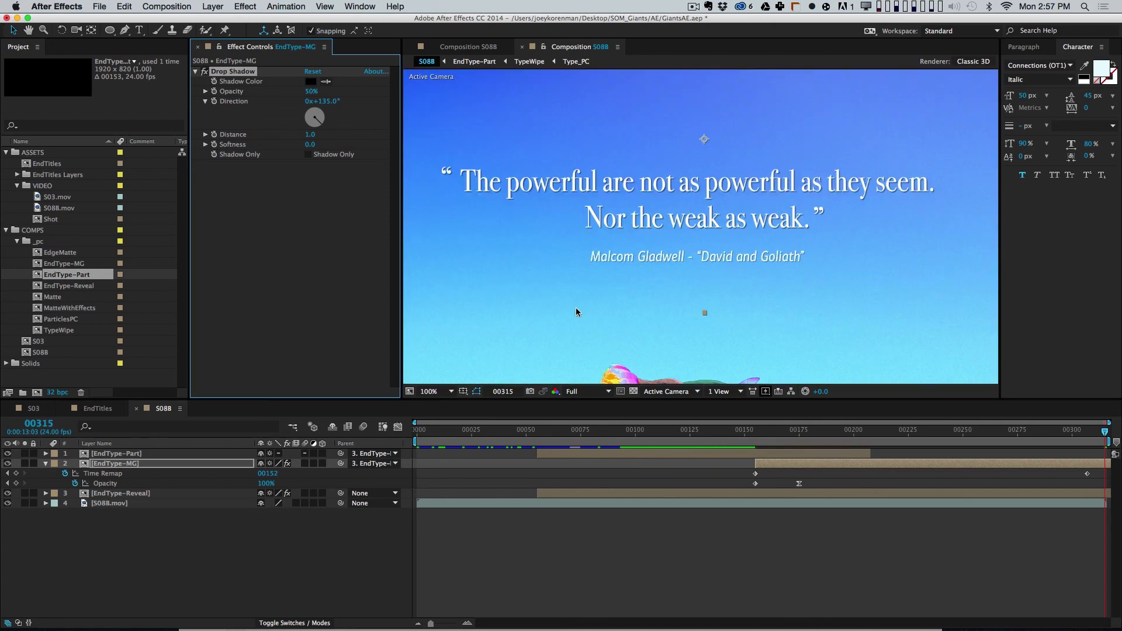
Step: Set the Drop Shadow opacity on the EndType-Reveal layer to 30%
left_click(226, 493)
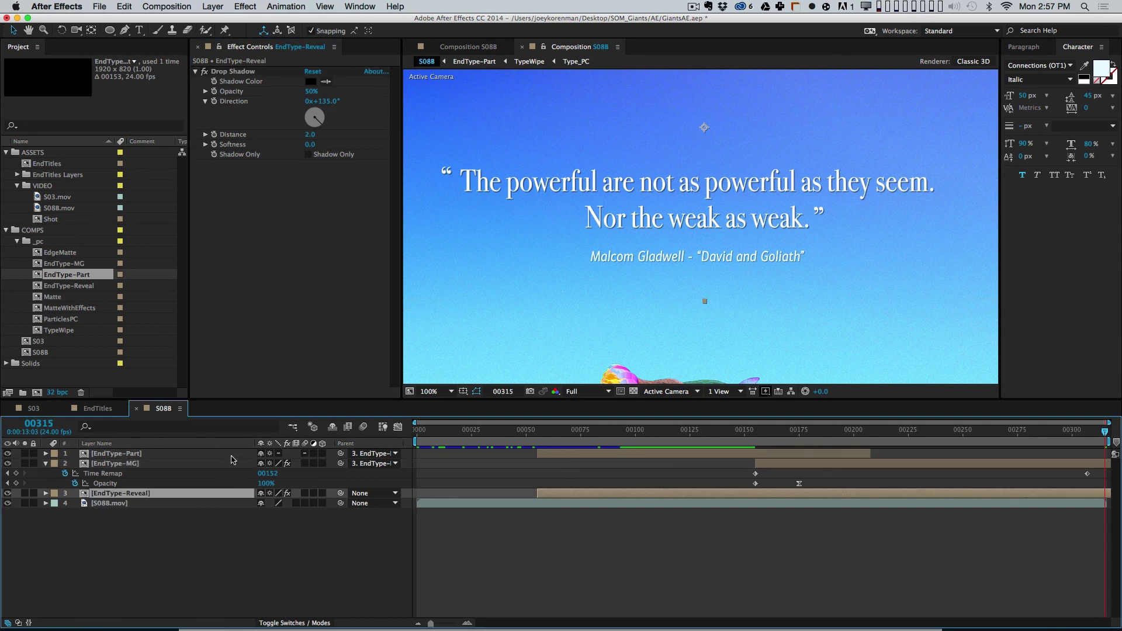
left_click(310, 91)
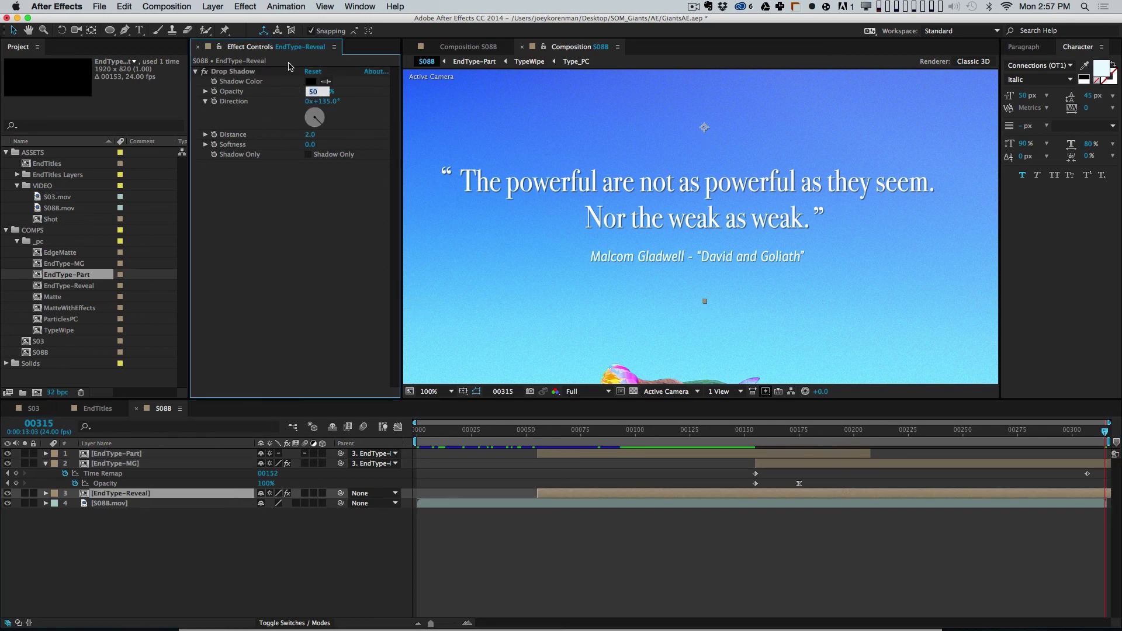
type("40")
key("Return")
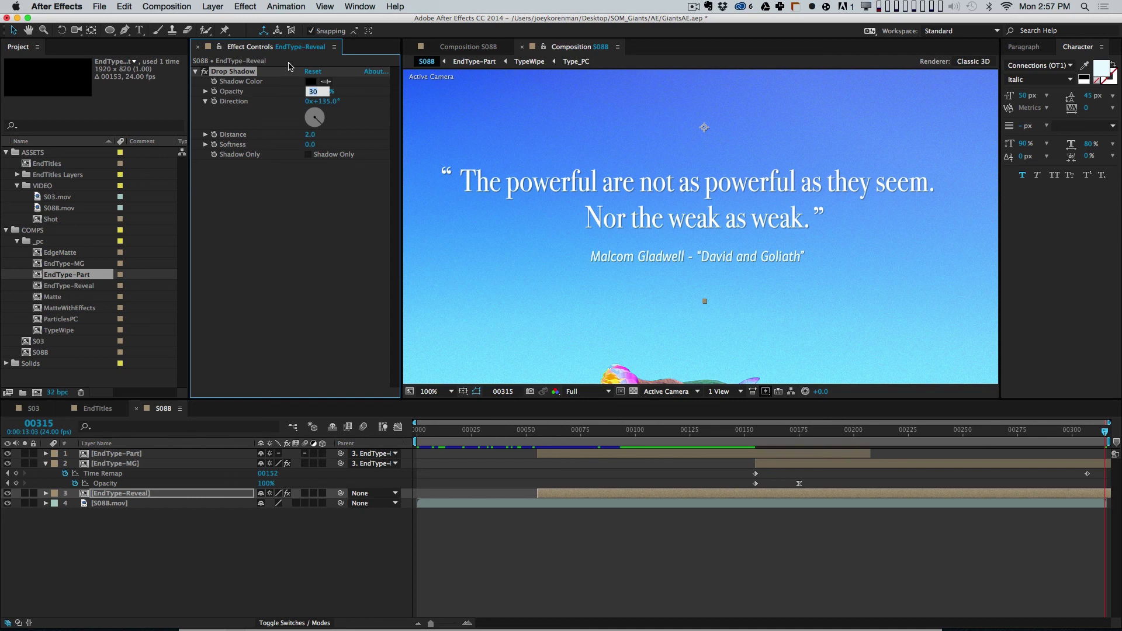
key("Return")
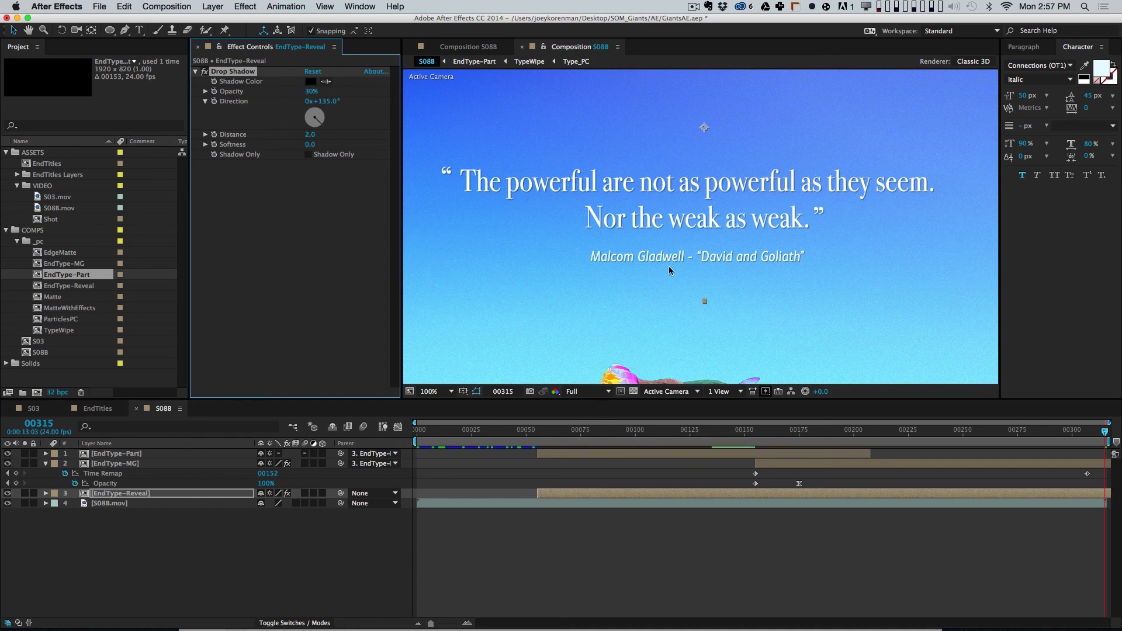
Step: View the whole shot at 50% and compare the quote without and with EndType-Reveal's Drop Shadow, leaving the effect enabled
key("comma")
key("comma")
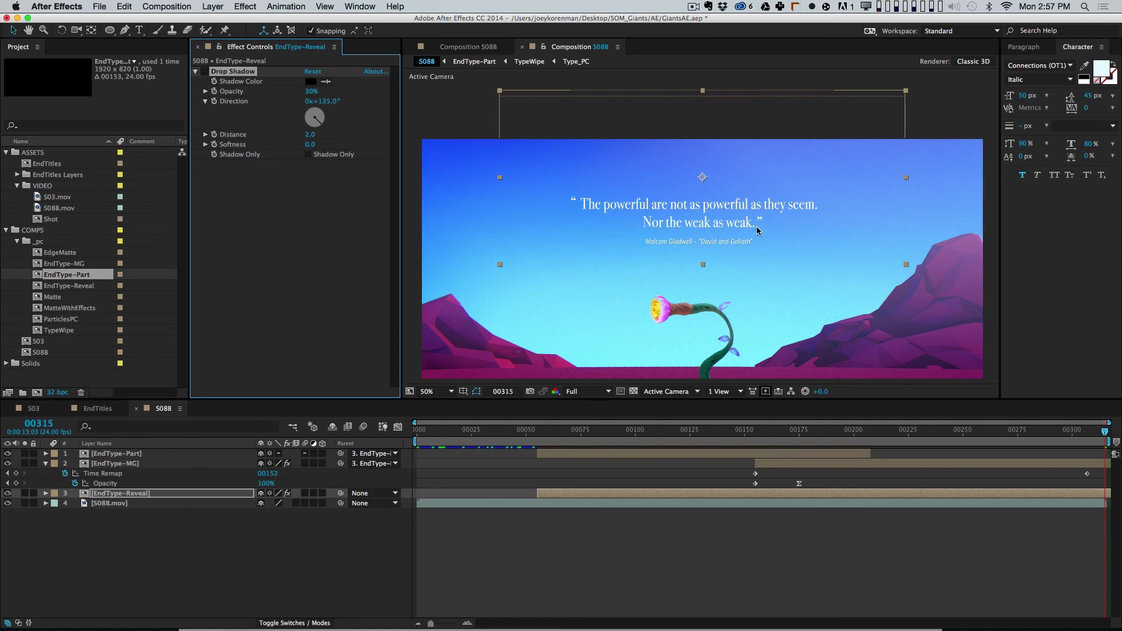
left_click_drag(685, 263, 680, 245)
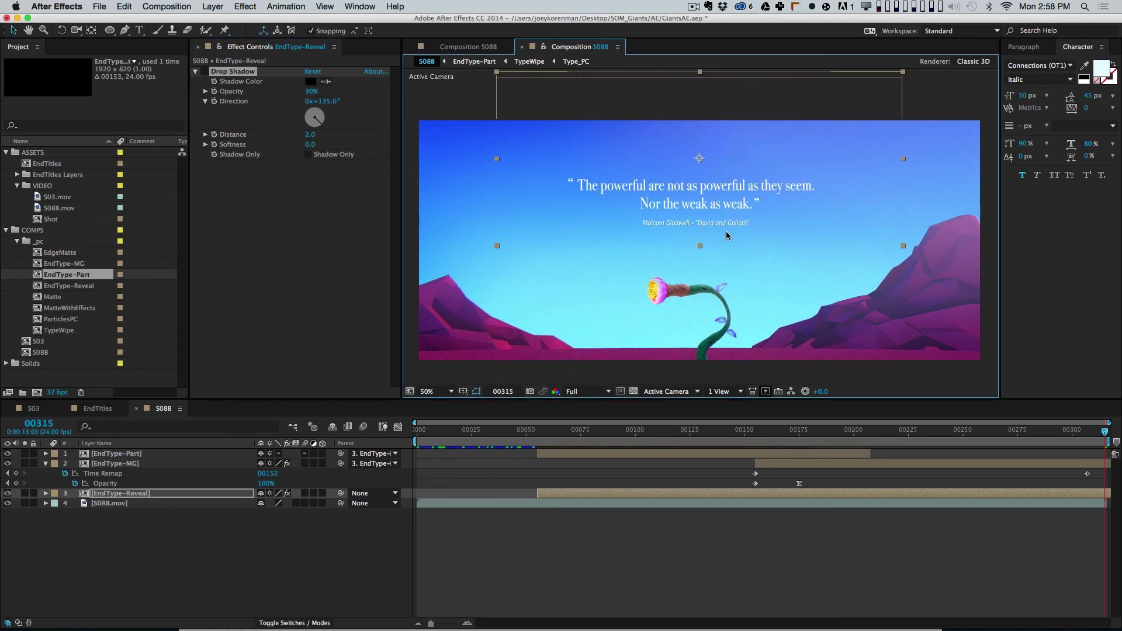
left_click(204, 72)
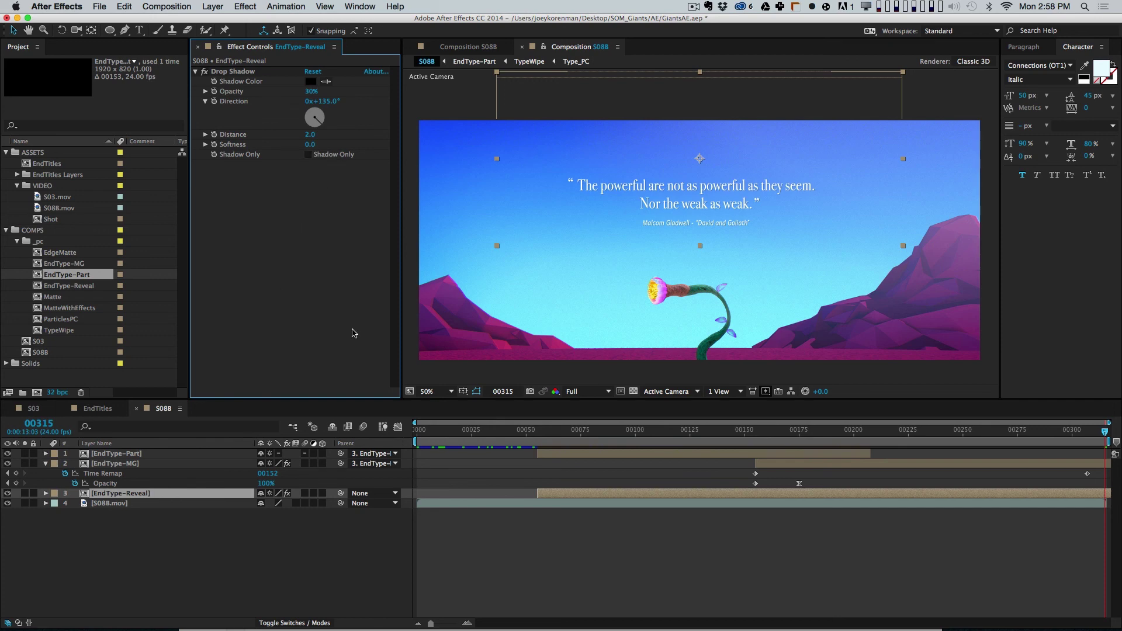
Step: Maximize the composition view and examine the quote's shadow at 100% magnification
key("grave")
key("period")
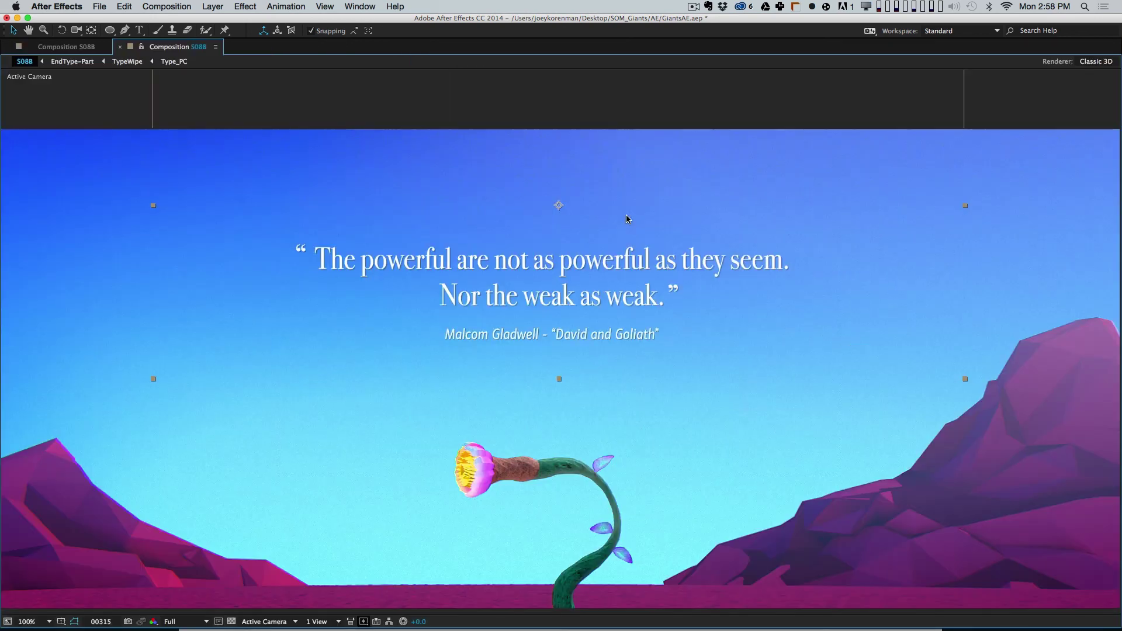
left_click_drag(519, 361, 522, 311)
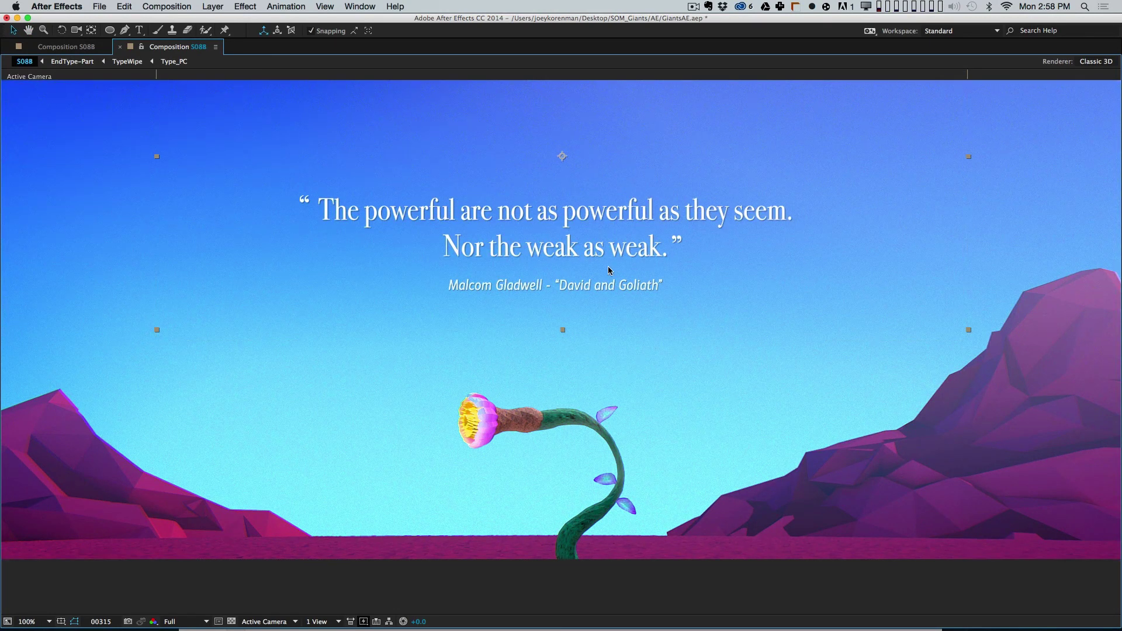
Step: Return the composition view to 50% magnification and set its preview resolution to Half
key("comma")
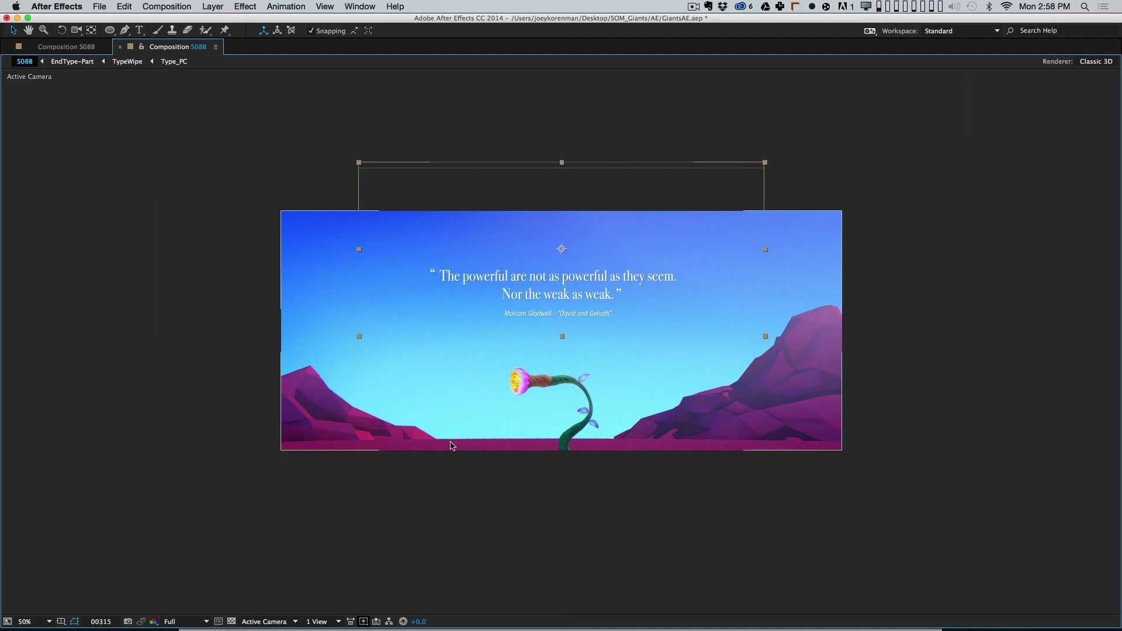
left_click(181, 611)
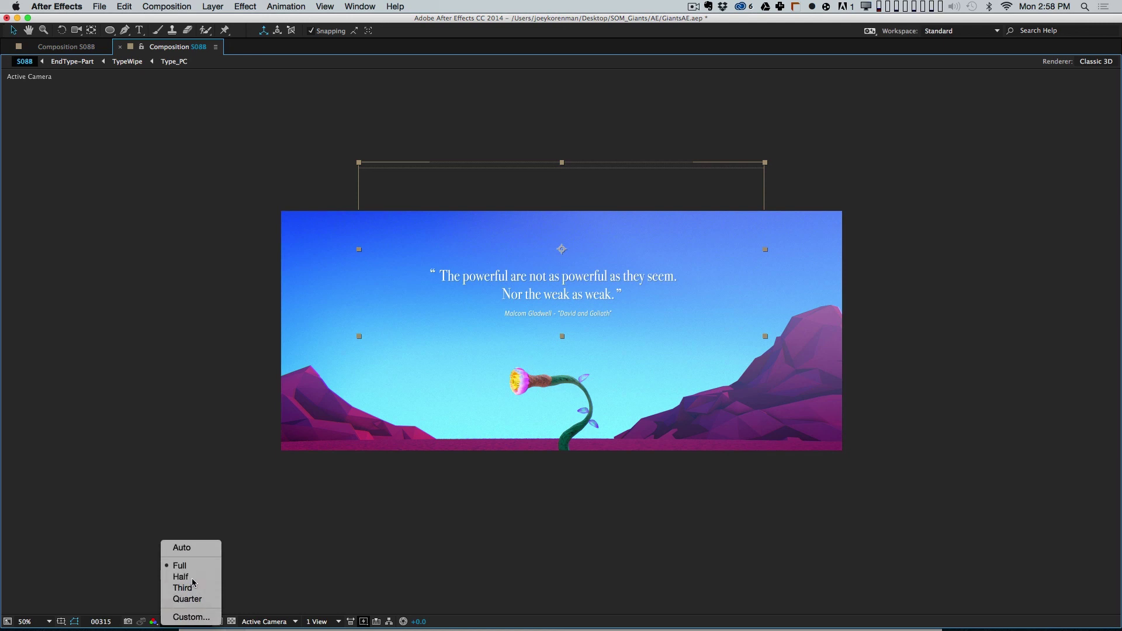
left_click(175, 580)
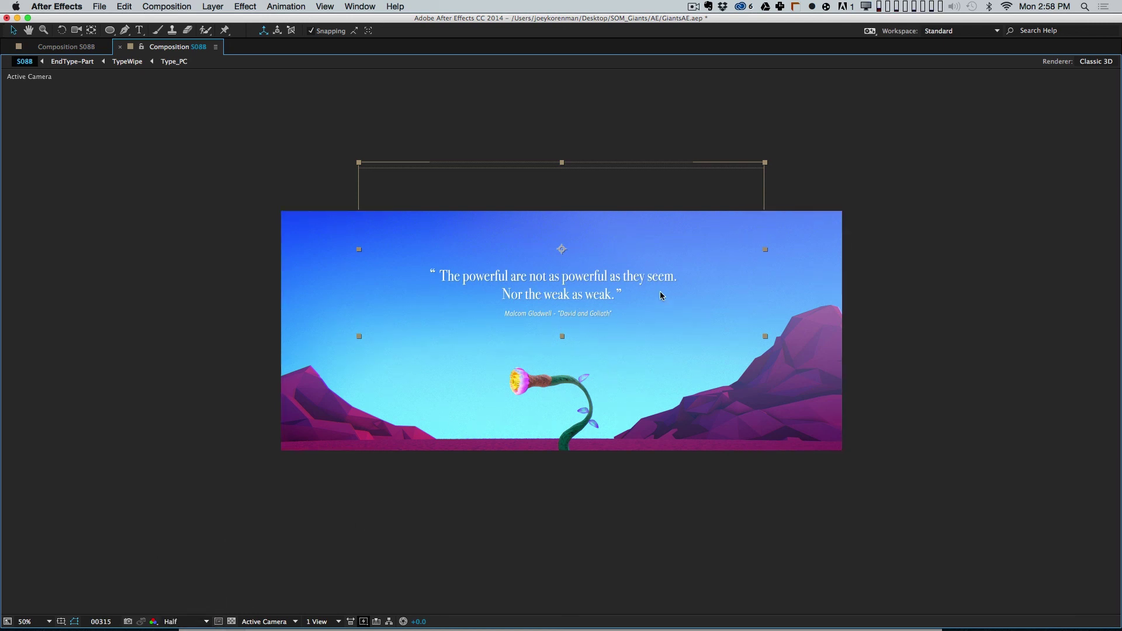
Step: Restore the full panel layout and turn off the Drop Shadow effect on the EndType-Reveal layer
key("grave")
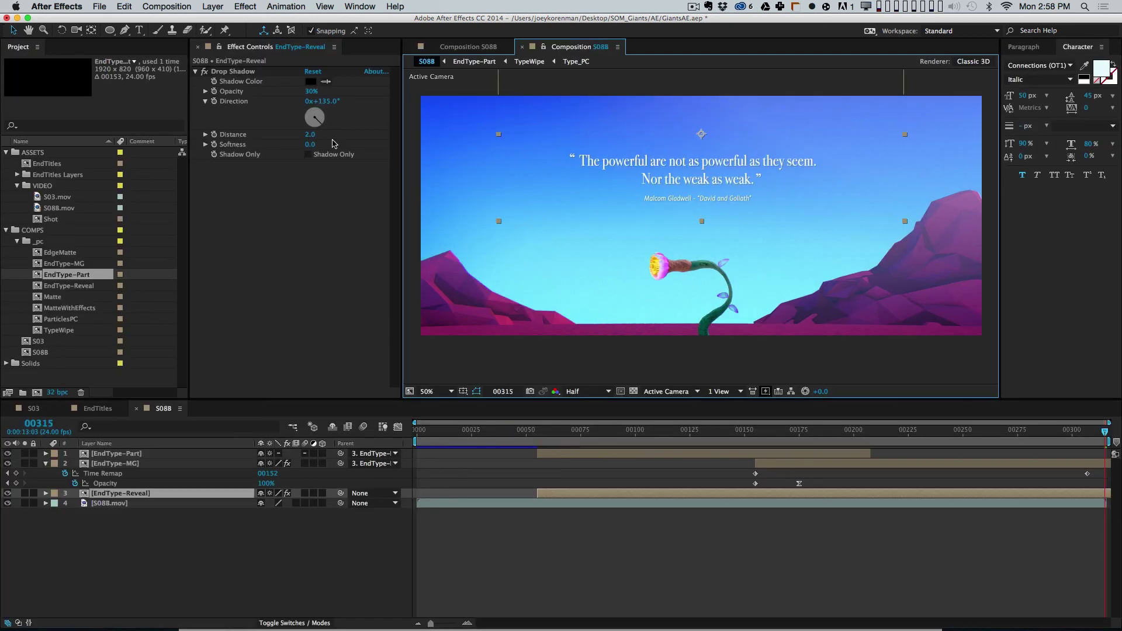
left_click(204, 73)
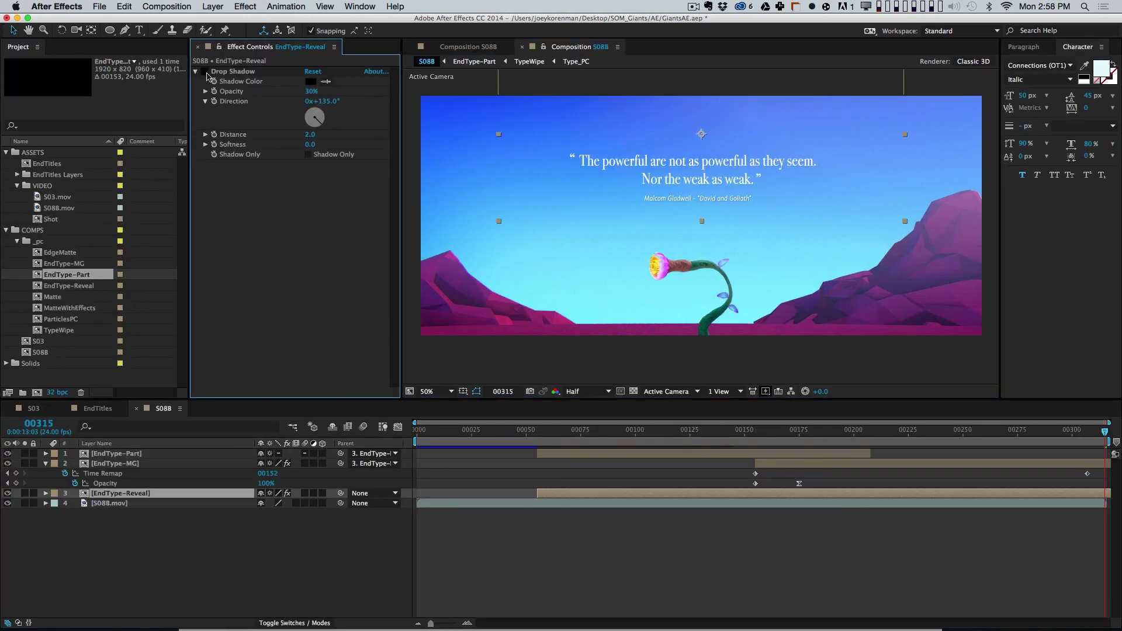